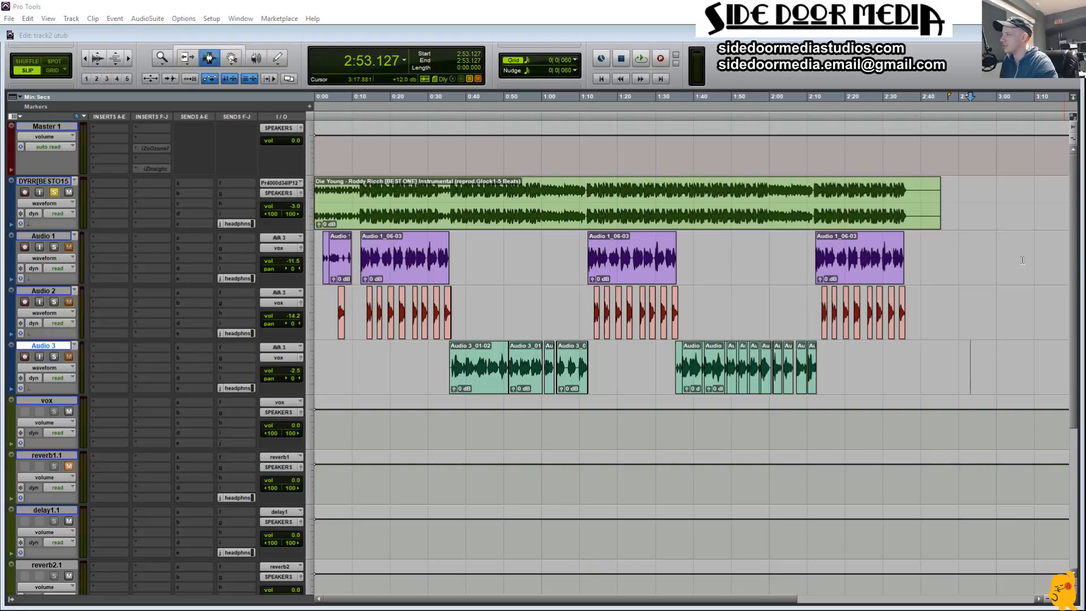
{"action": "left_click", "coordinate": [754, 286]}
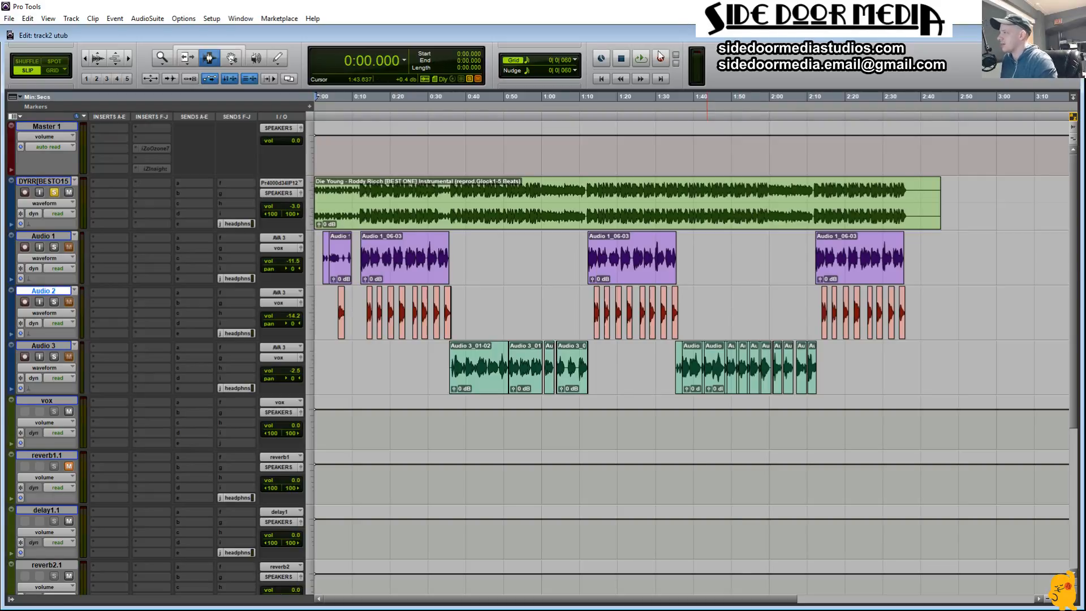
{"action": "double_click", "coordinate": [369, 214]}
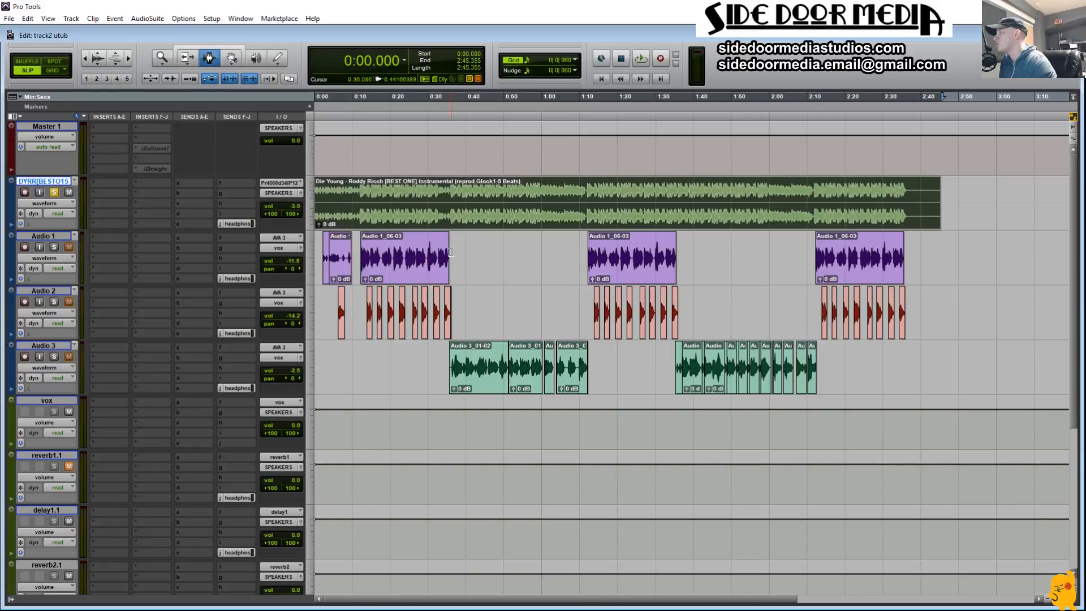
{"action": "left_click_drag", "start_coordinate": [899, 358], "coordinate": [517, 322]}
{"action": "left_click_drag", "start_coordinate": [465, 263], "coordinate": [314, 317]}
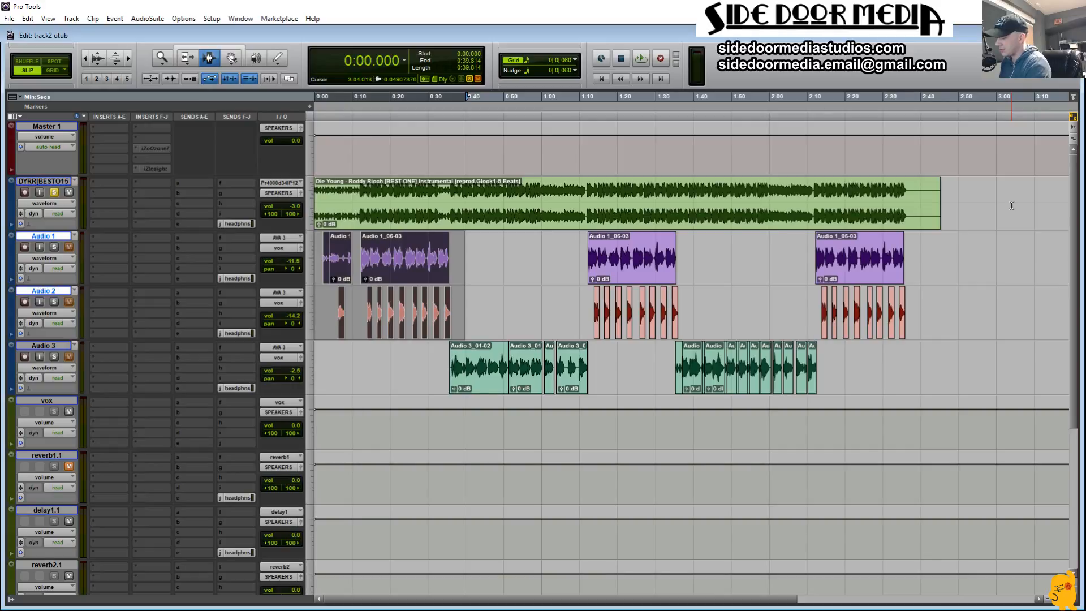
Step: Unsolo the instrumental track and play the full session from the start
{"action": "key", "text": "Return"}
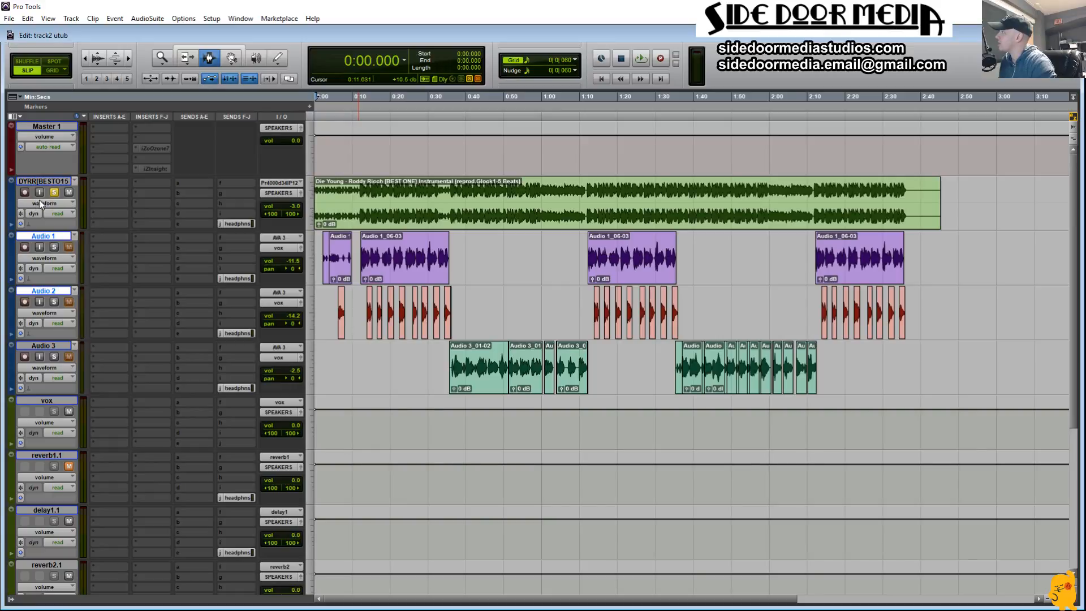
{"action": "left_click", "coordinate": [55, 195]}
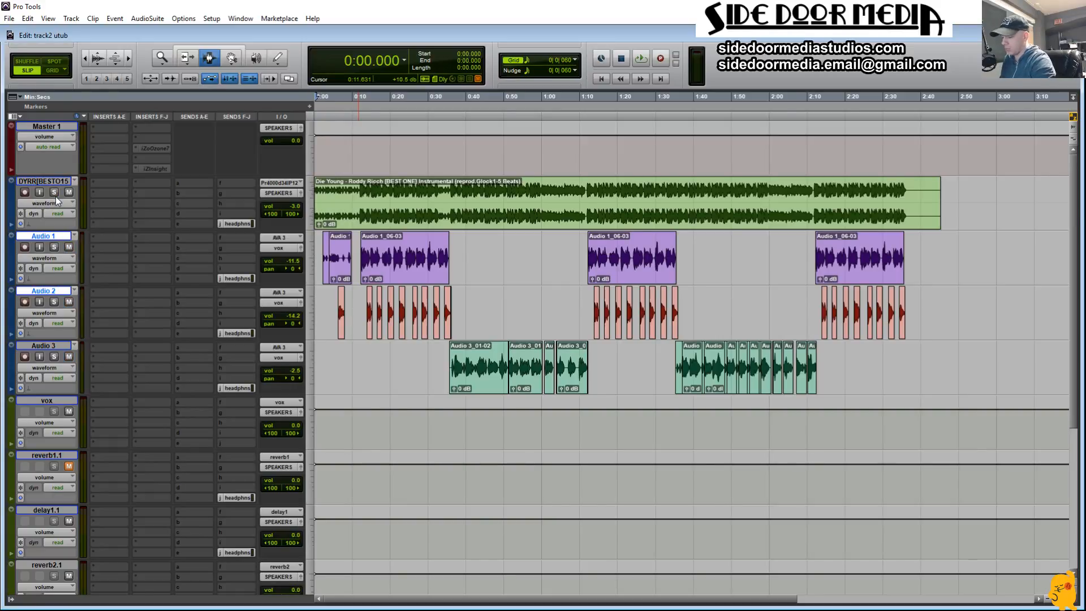
{"action": "left_click", "coordinate": [354, 383]}
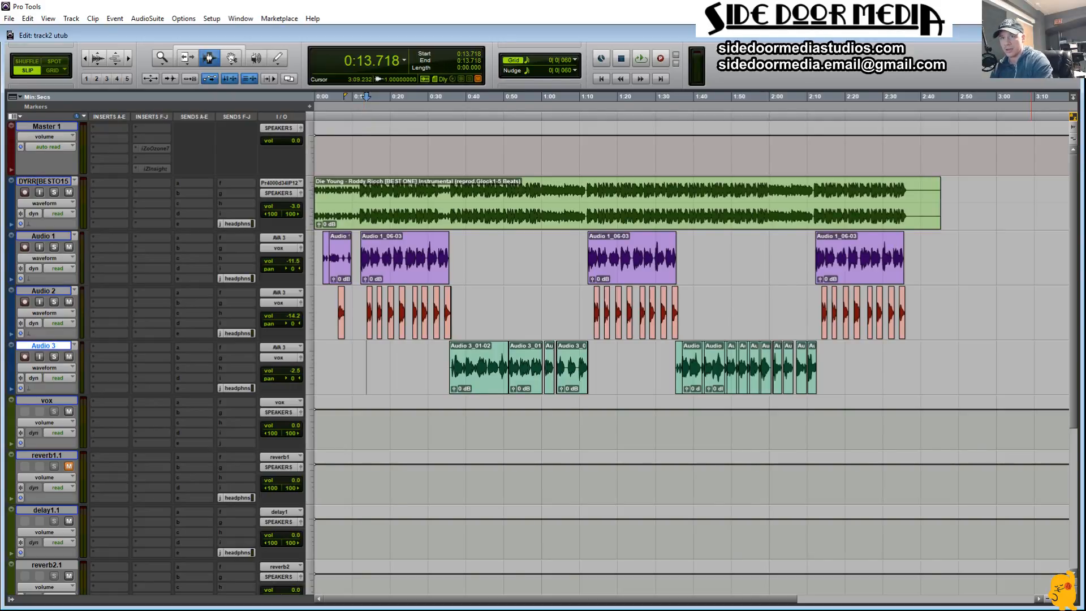
{"action": "left_click", "coordinate": [696, 210]}
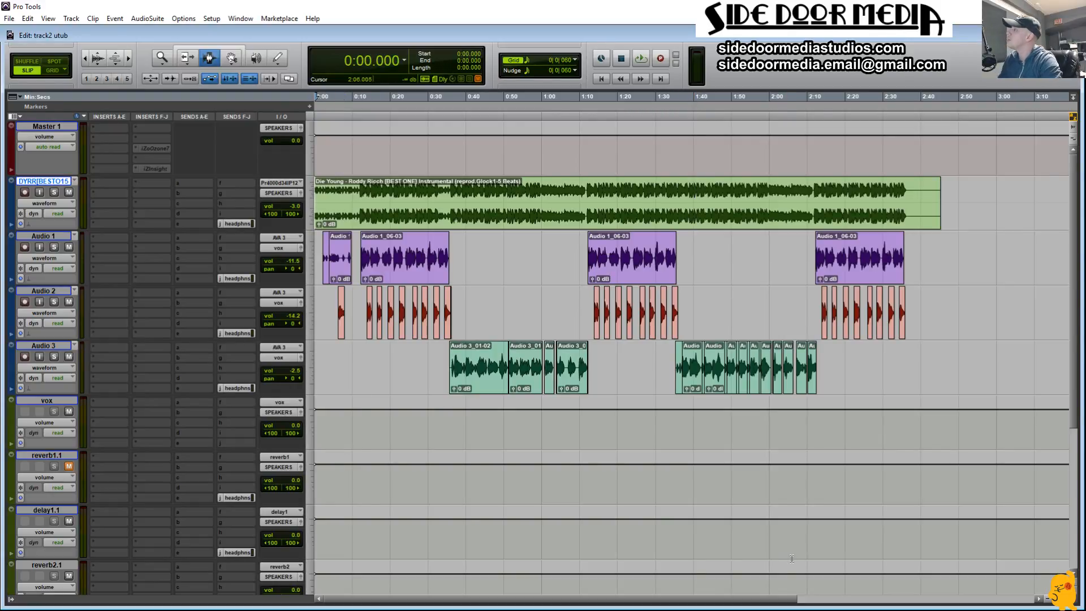
{"action": "key", "text": "space"}
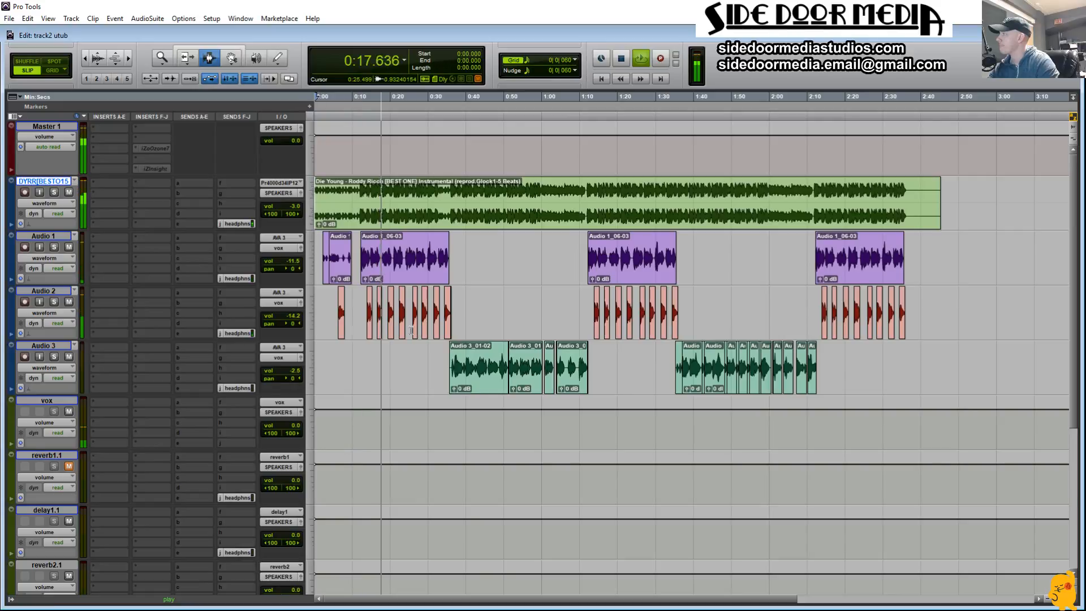
Step: Reset the volume of the instrumental, Audio 1, Audio 2 and Audio 3 tracks to 0.0 dB
{"action": "left_click", "coordinate": [295, 261], "text": "alt"}
{"action": "left_click", "coordinate": [295, 317], "text": "alt"}
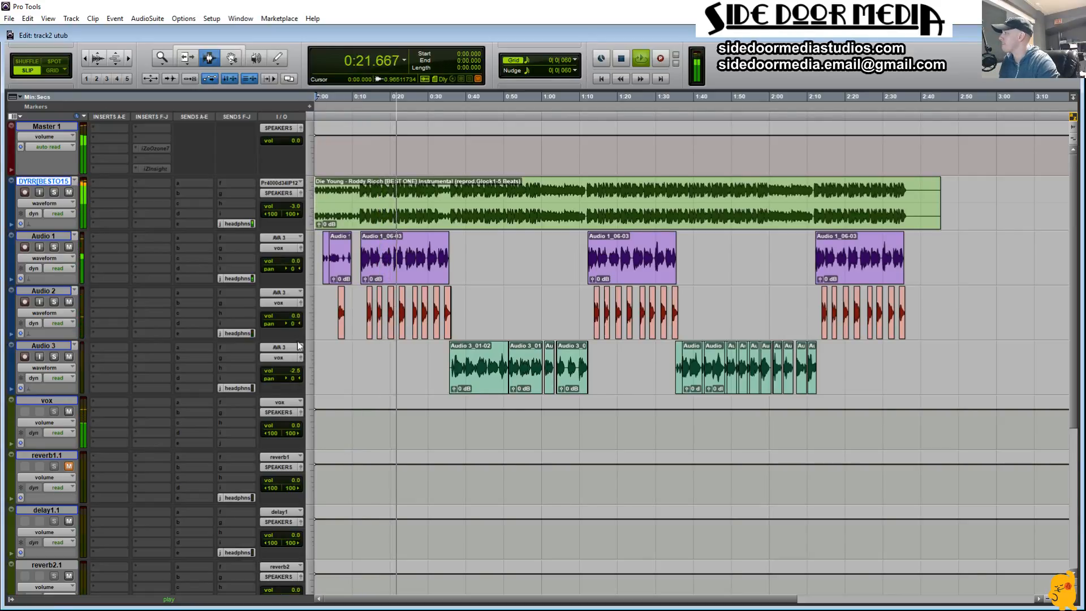
{"action": "left_click", "coordinate": [294, 371], "text": "alt"}
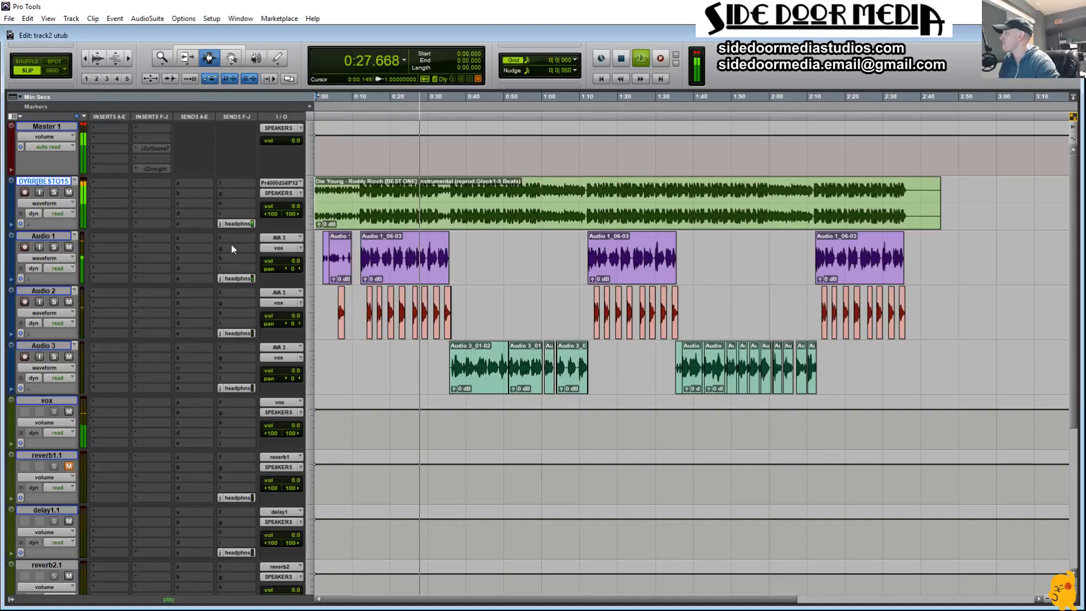
Step: Insert FabFilter Pro-Q 2 on Audio 1, copy it to Audio 3 and open the copy
{"action": "left_click", "coordinate": [93, 238]}
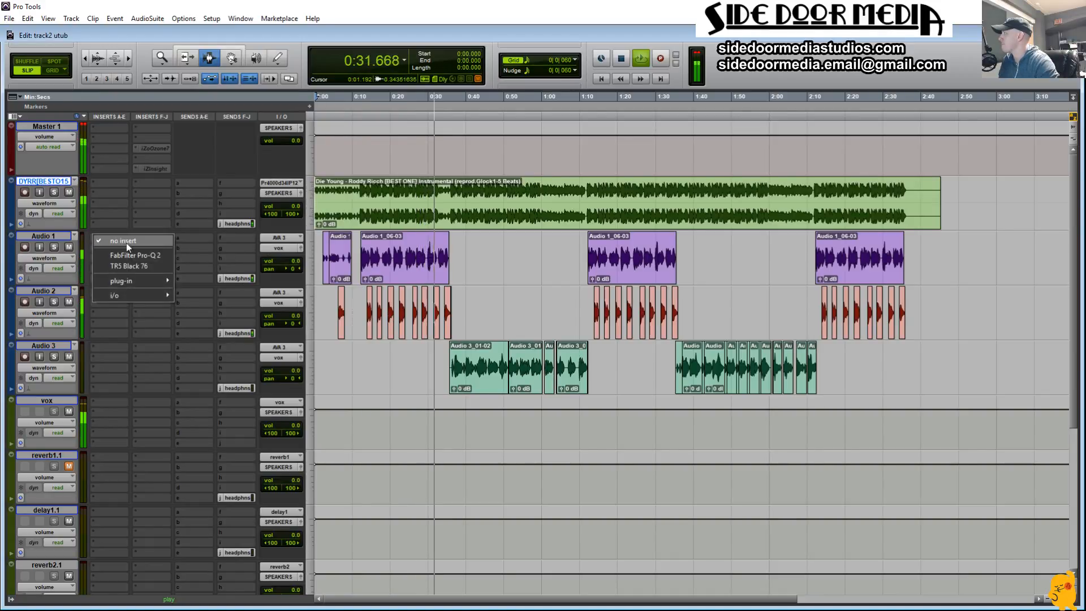
{"action": "left_click", "coordinate": [137, 255]}
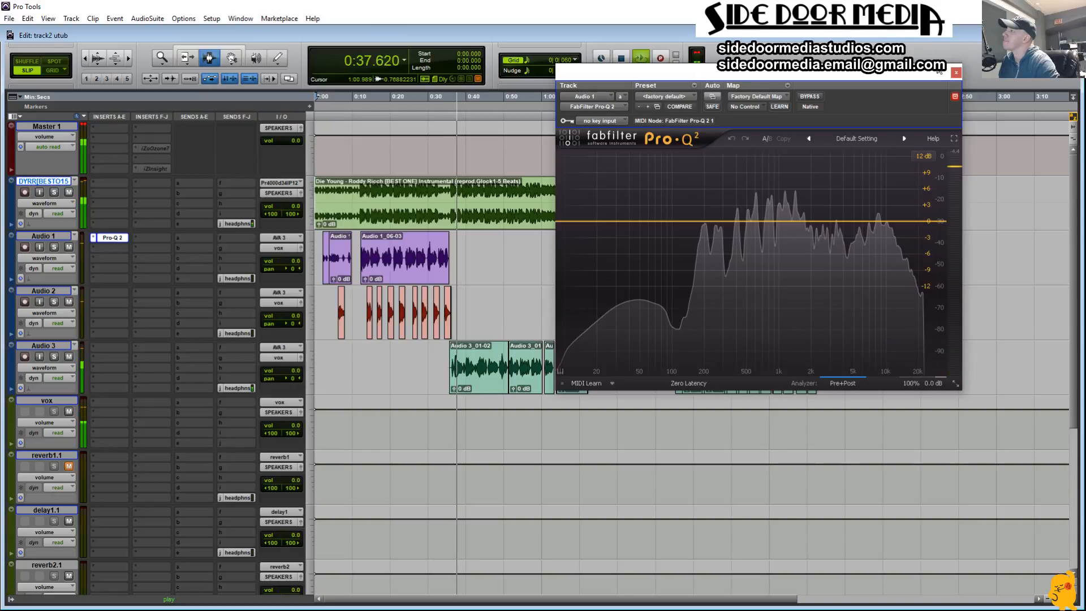
{"action": "left_click", "coordinate": [956, 72]}
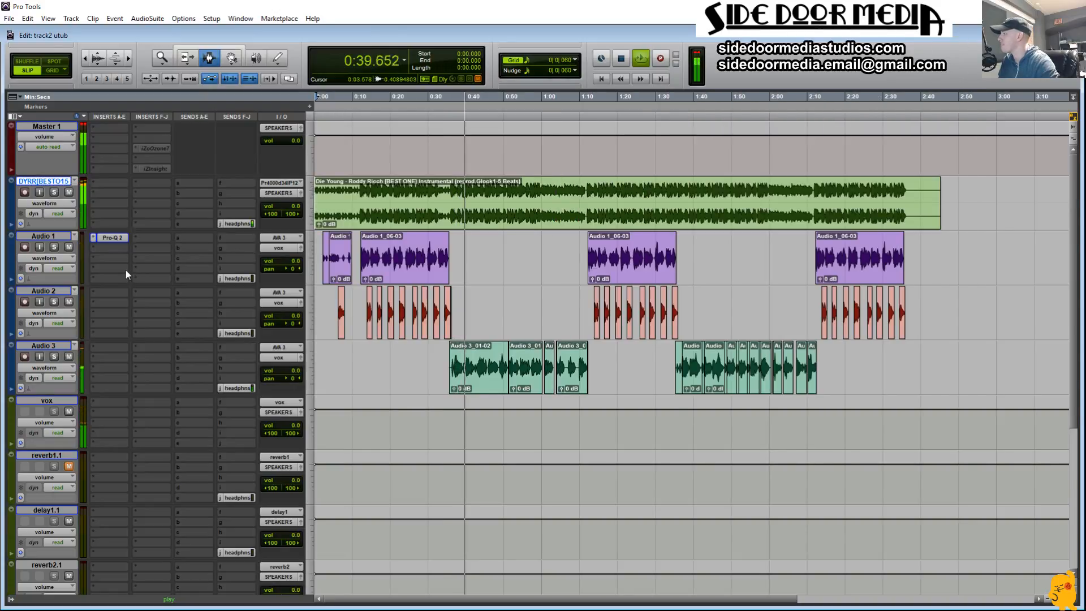
{"action": "left_click_drag", "start_coordinate": [117, 240], "coordinate": [108, 348]}
{"action": "left_click", "coordinate": [109, 348]}
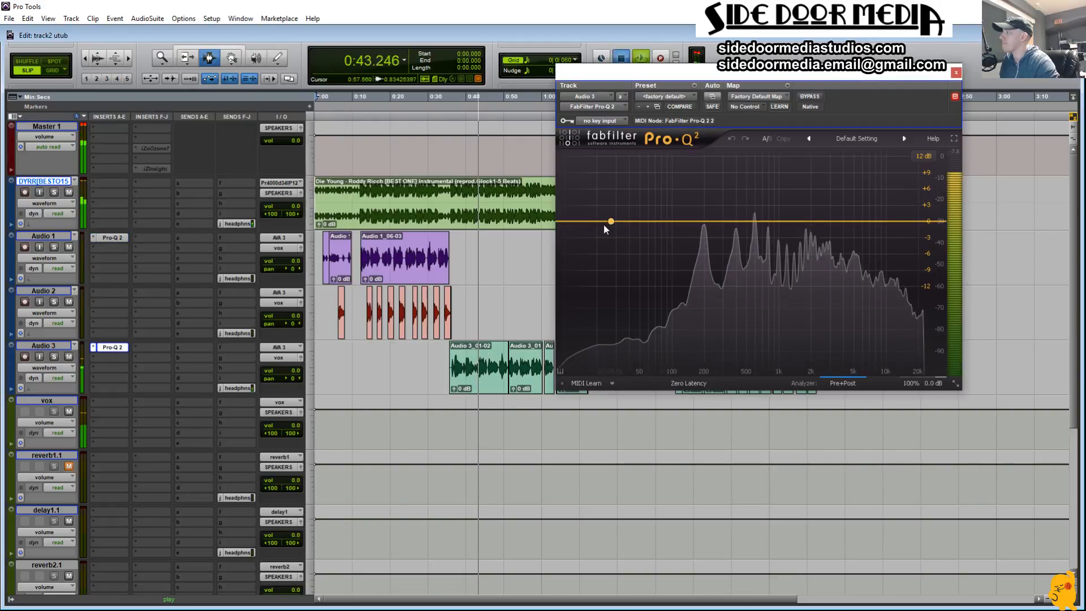
Step: Loop playback over Audio 1's first Audio 1_06-03 clip, fitted to the timeline, with that track's Pro-Q 2 open
{"action": "key", "text": "space"}
{"action": "key", "text": "space"}
{"action": "double_click", "coordinate": [488, 368]}
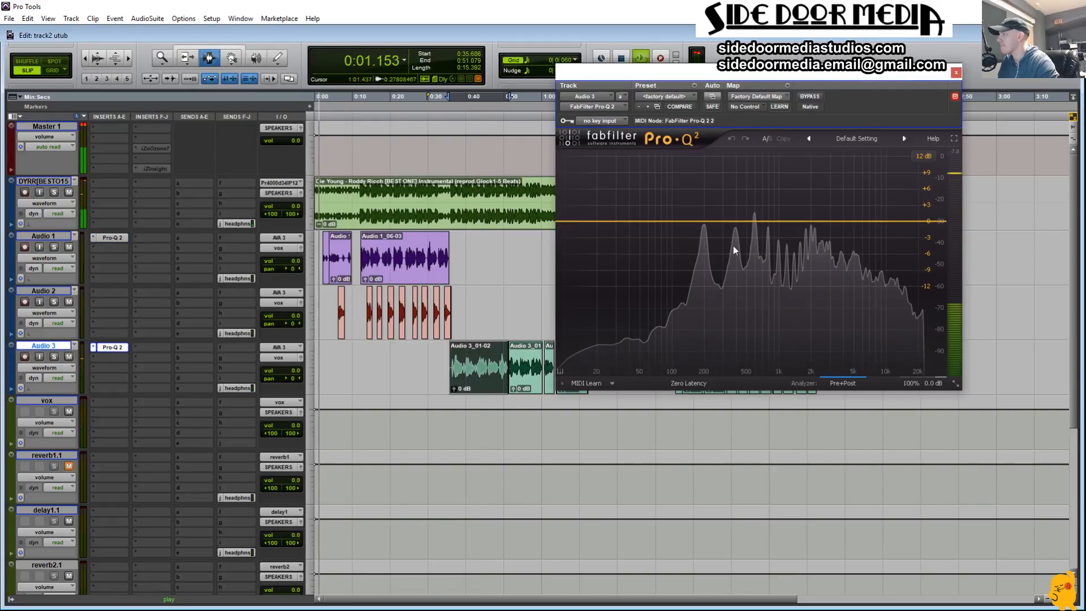
{"action": "double_click", "coordinate": [406, 274]}
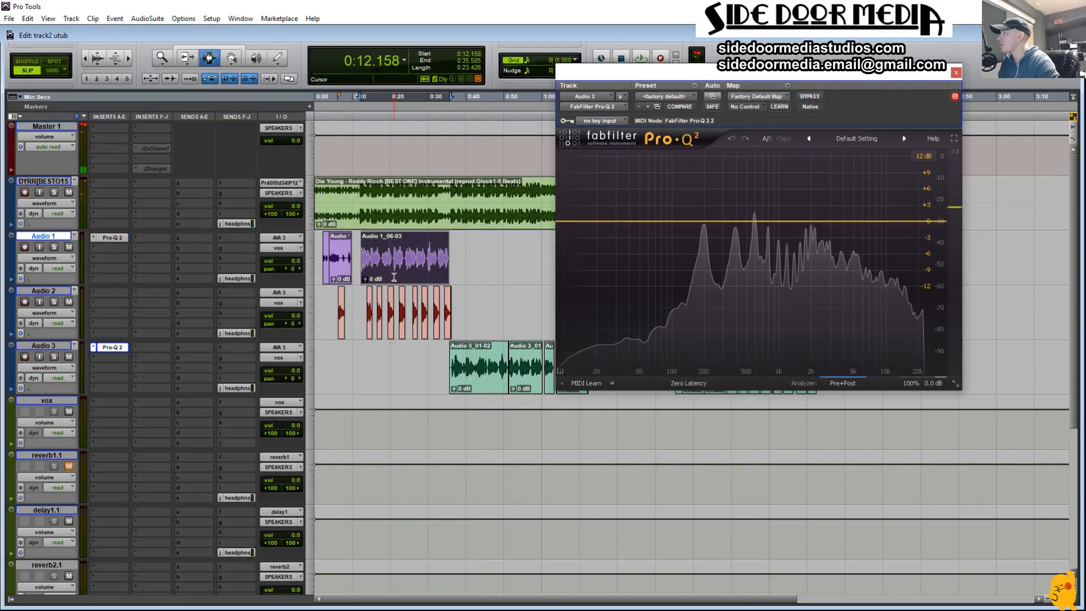
{"action": "left_click", "coordinate": [107, 240]}
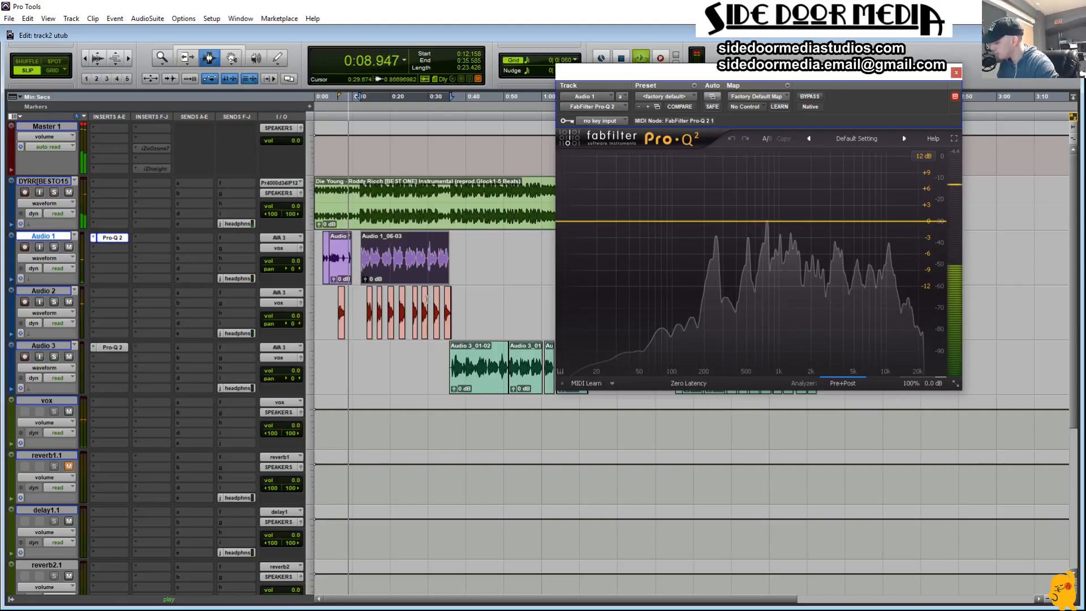
{"action": "key", "text": "alt+f"}
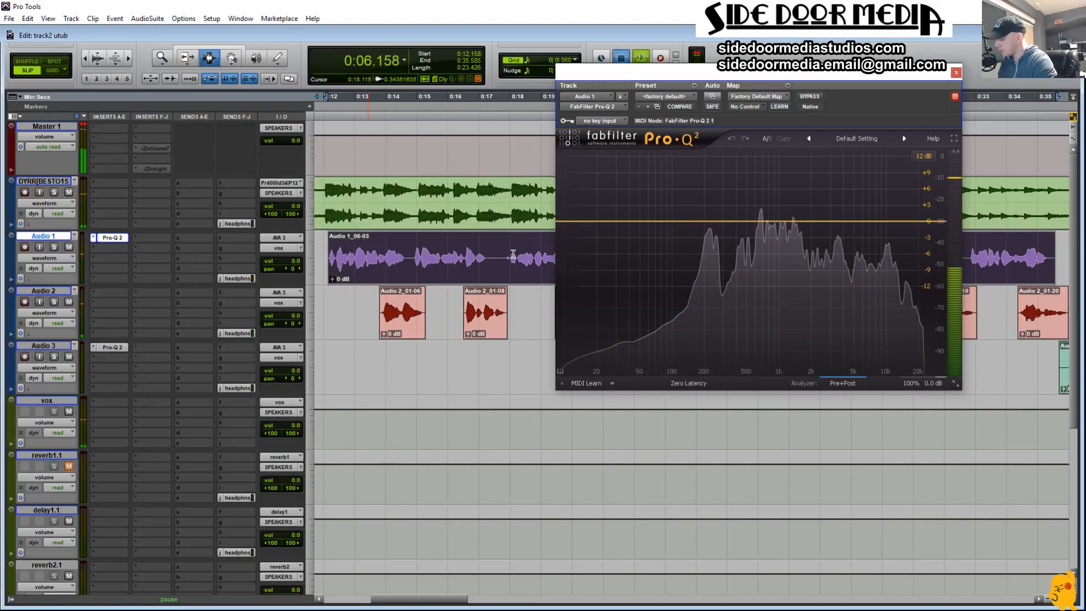
{"action": "key", "text": "space"}
{"action": "key", "text": "space"}
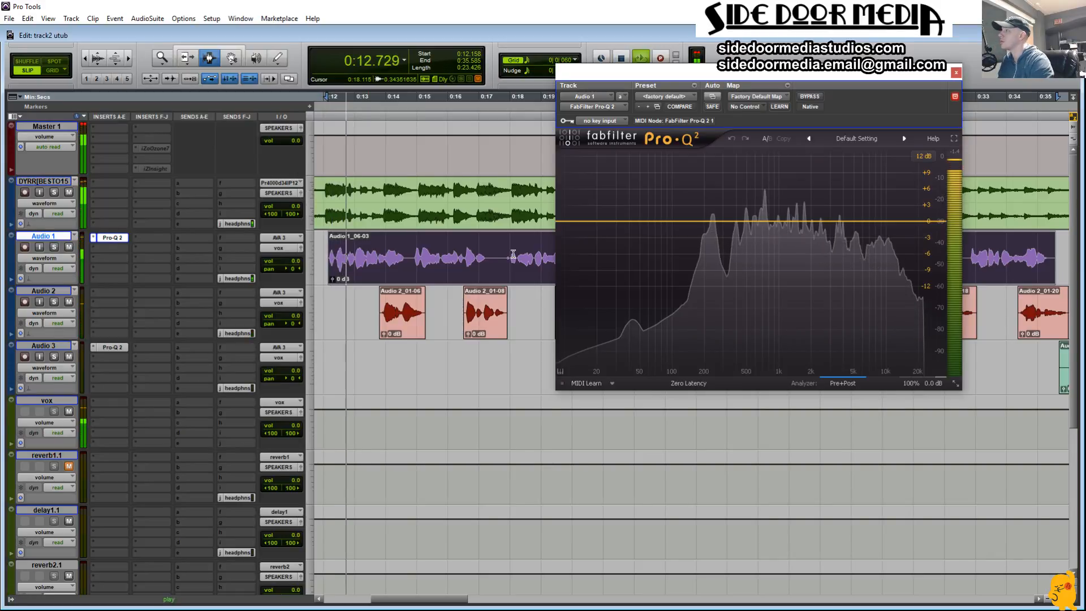
Step: Add a low cut at about 168 Hz in Audio 1's Pro-Q 2 and set its slope to 36 dB/oct
{"action": "left_click", "coordinate": [563, 223]}
{"action": "left_click_drag", "start_coordinate": [599, 200], "coordinate": [736, 202]}
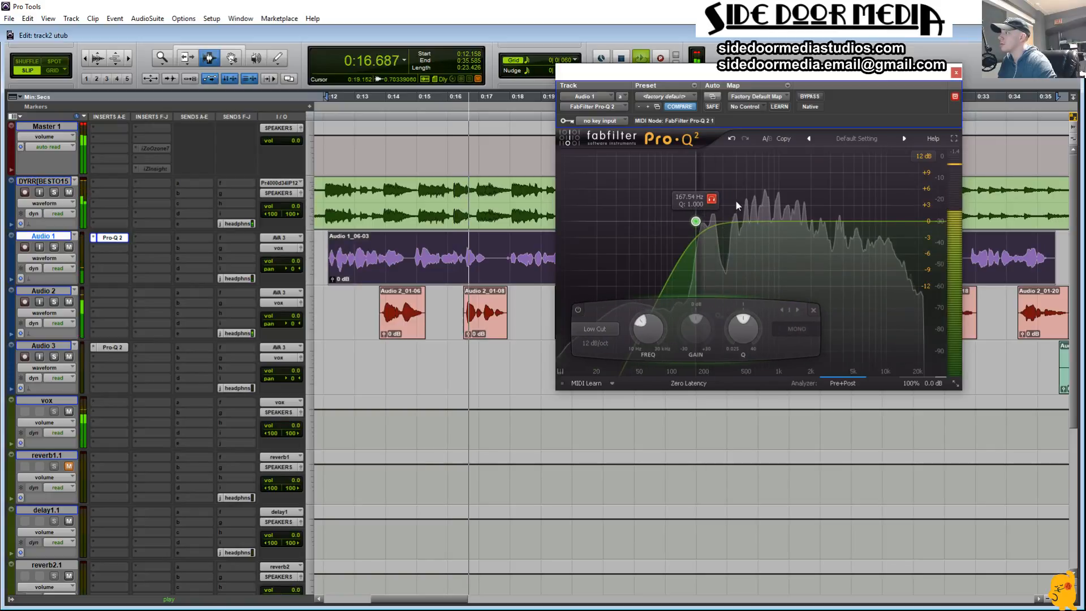
{"action": "left_click", "coordinate": [590, 341]}
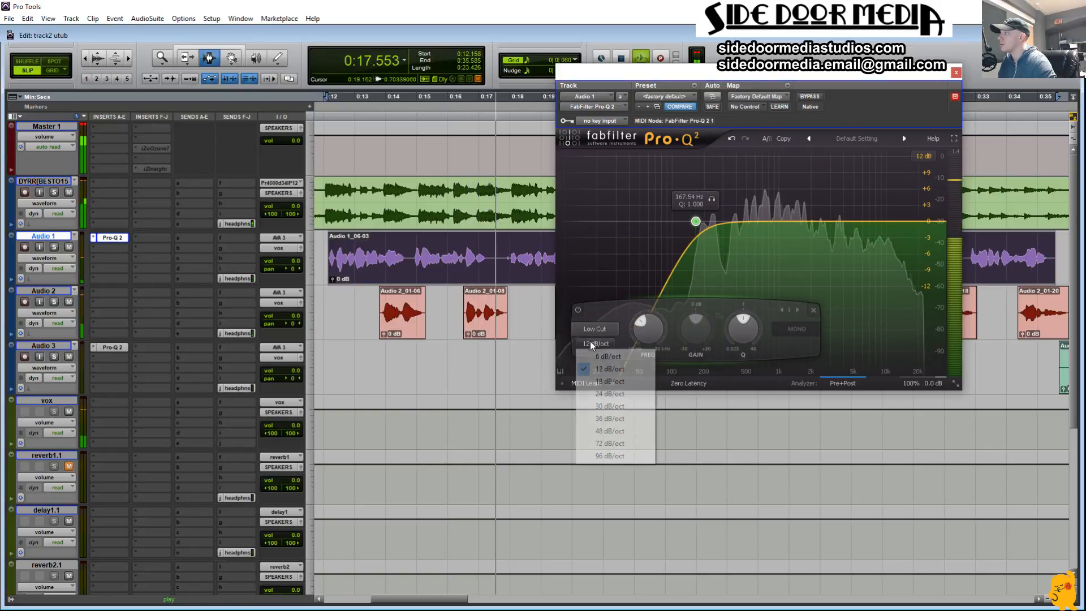
{"action": "left_click", "coordinate": [622, 421]}
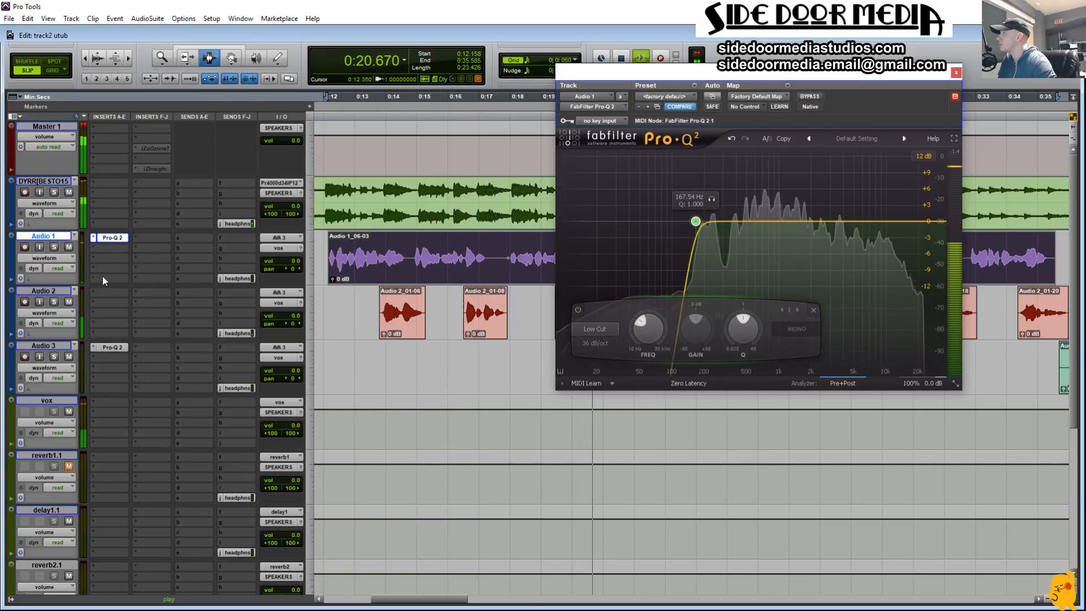
Step: Solo Audio 1 and audition the low cut band, moving its frequency to about 174 Hz
{"action": "left_click", "coordinate": [54, 247]}
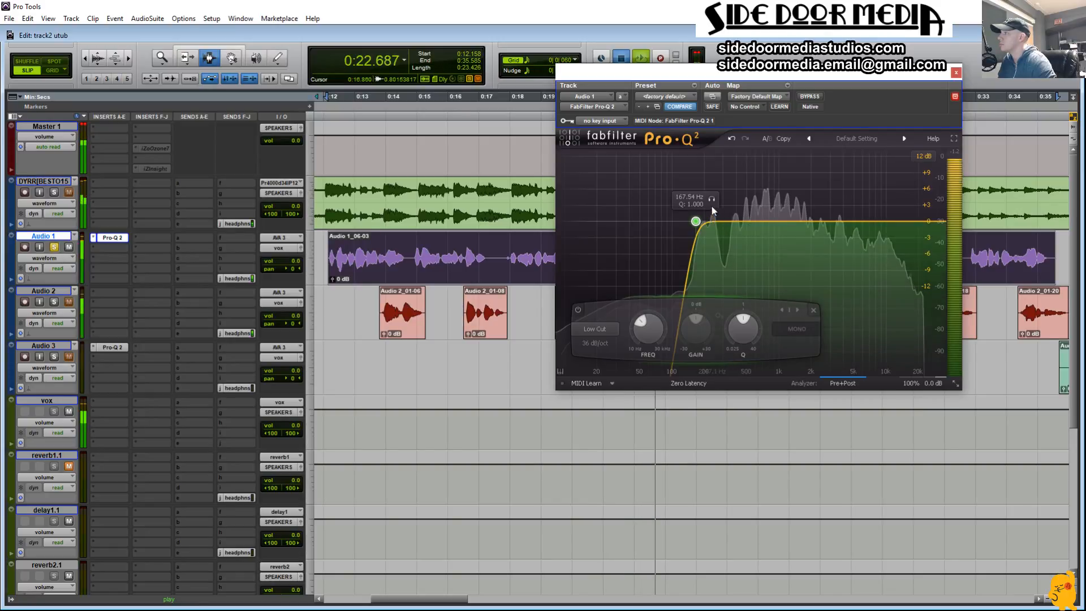
{"action": "left_click", "coordinate": [712, 199]}
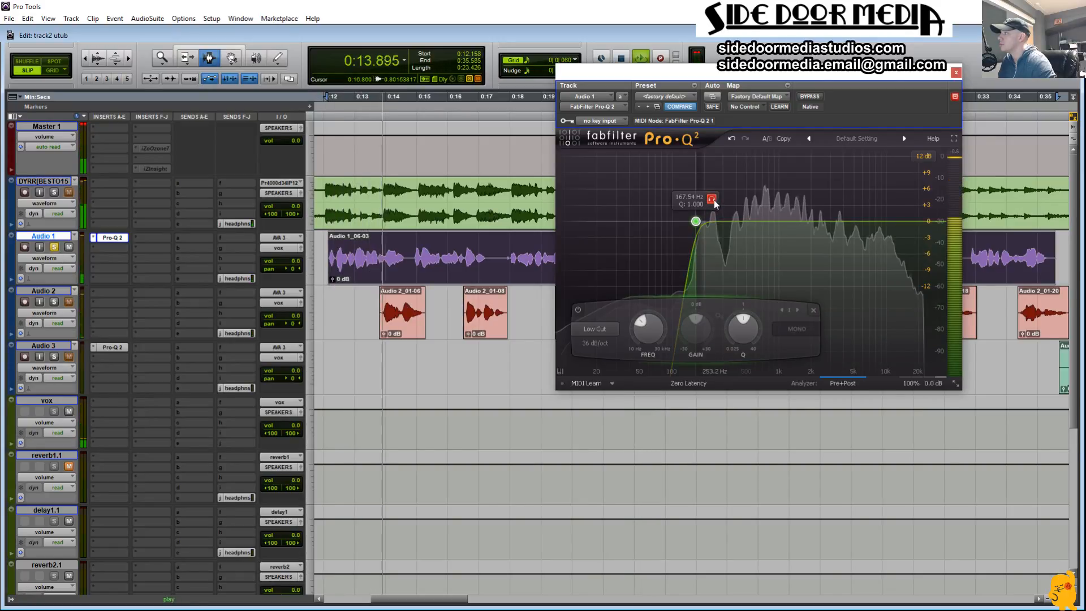
{"action": "left_click_drag", "start_coordinate": [715, 203], "coordinate": [714, 201]}
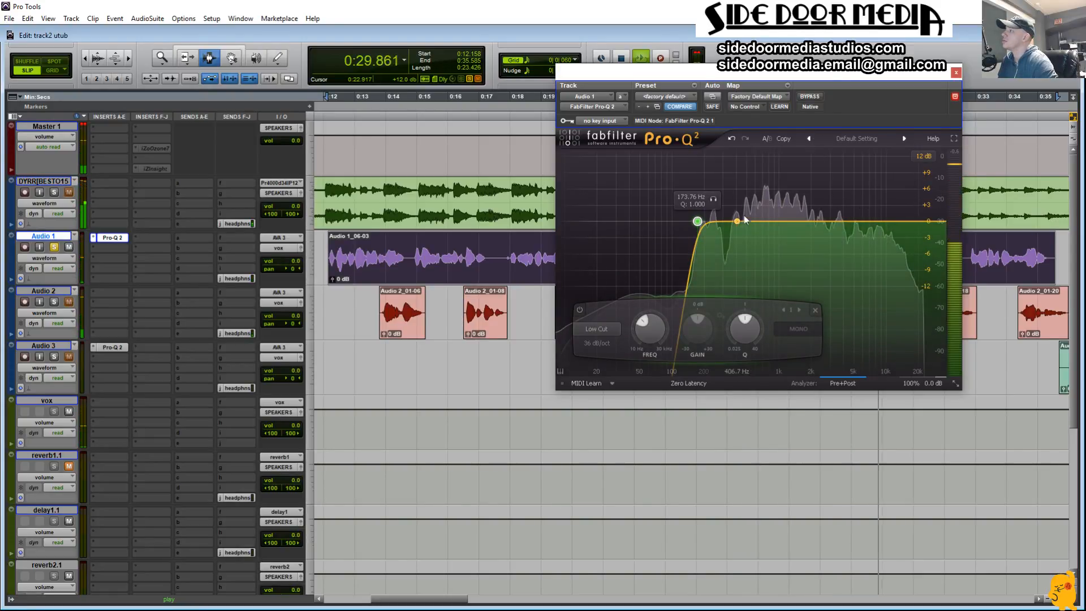
Step: Add a bell band cutting about 3 dB just above 200 Hz and adjust its Q
{"action": "left_click_drag", "start_coordinate": [744, 220], "coordinate": [728, 189]}
{"action": "left_click_drag", "start_coordinate": [722, 327], "coordinate": [706, 362]}
{"action": "left_click_drag", "start_coordinate": [756, 338], "coordinate": [753, 361]}
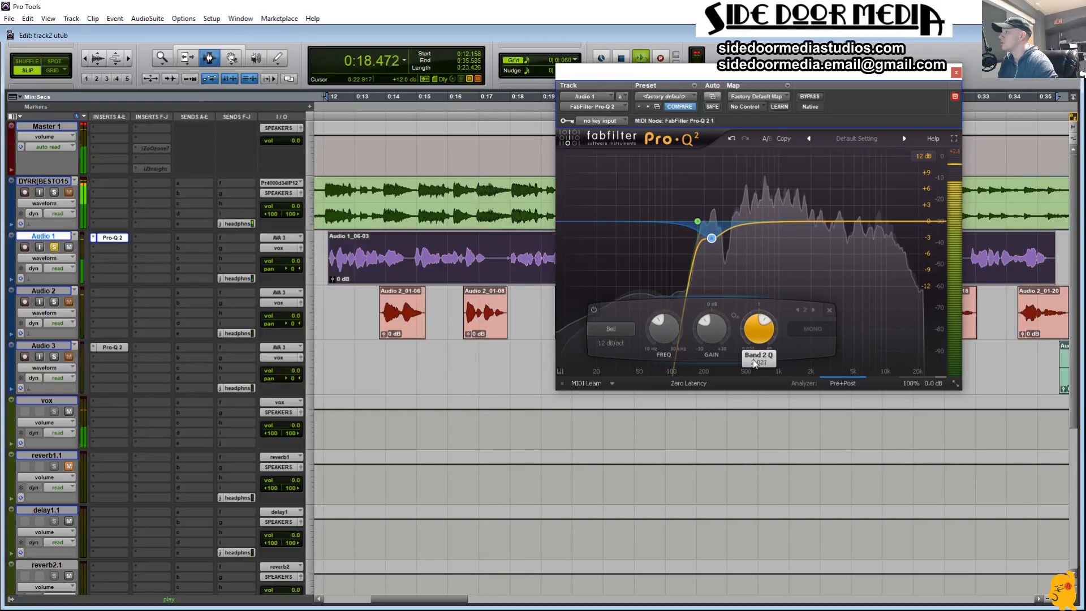
Step: Add a third bell band at about 1474 Hz with a 2.40 dB boost and a Q of 2.486
{"action": "left_click", "coordinate": [778, 221]}
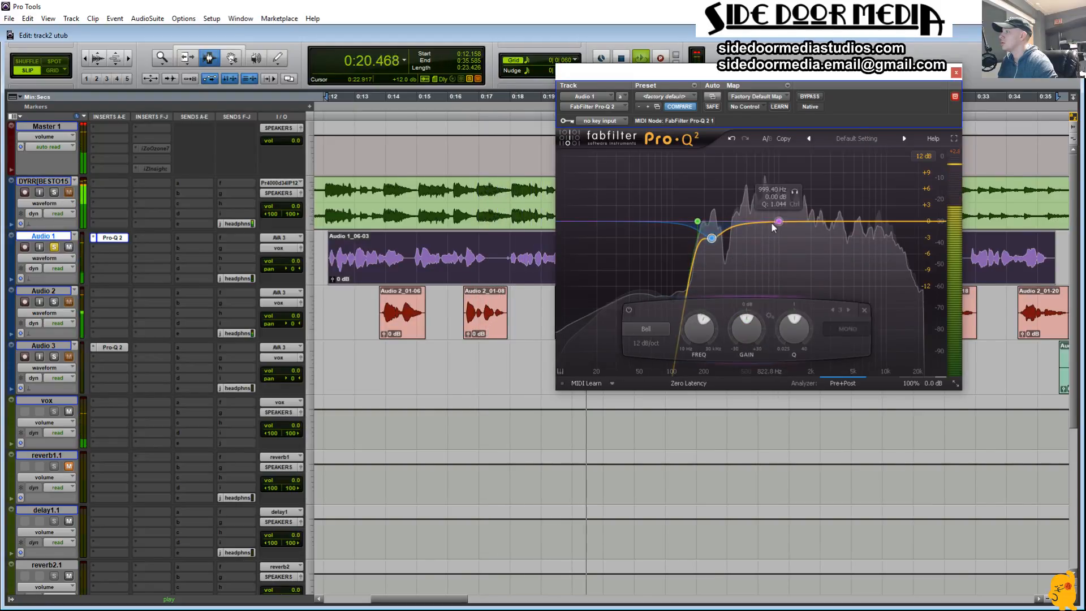
{"action": "left_click_drag", "start_coordinate": [778, 222], "coordinate": [795, 209]}
{"action": "scroll", "coordinate": [796, 210], "scroll_direction": "up", "scroll_amount": 5}
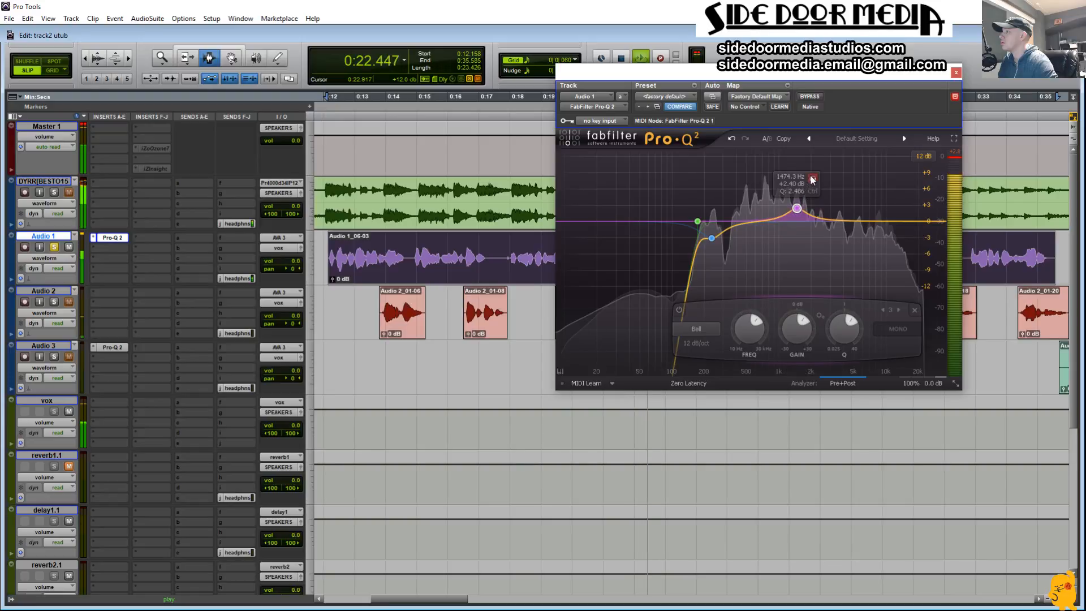
Step: Sweep the third band's frequency down to just below 500 Hz and turn its boost into a cut of about 2 dB
{"action": "left_click_drag", "start_coordinate": [742, 324], "coordinate": [744, 325]}
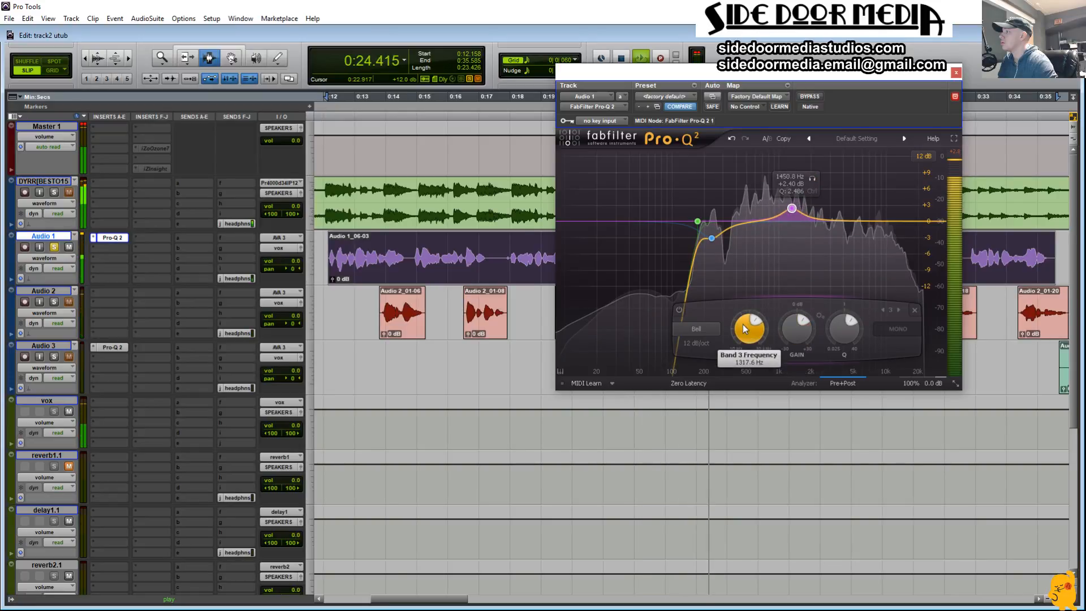
{"action": "scroll", "coordinate": [742, 324], "scroll_direction": "down", "scroll_amount": 10}
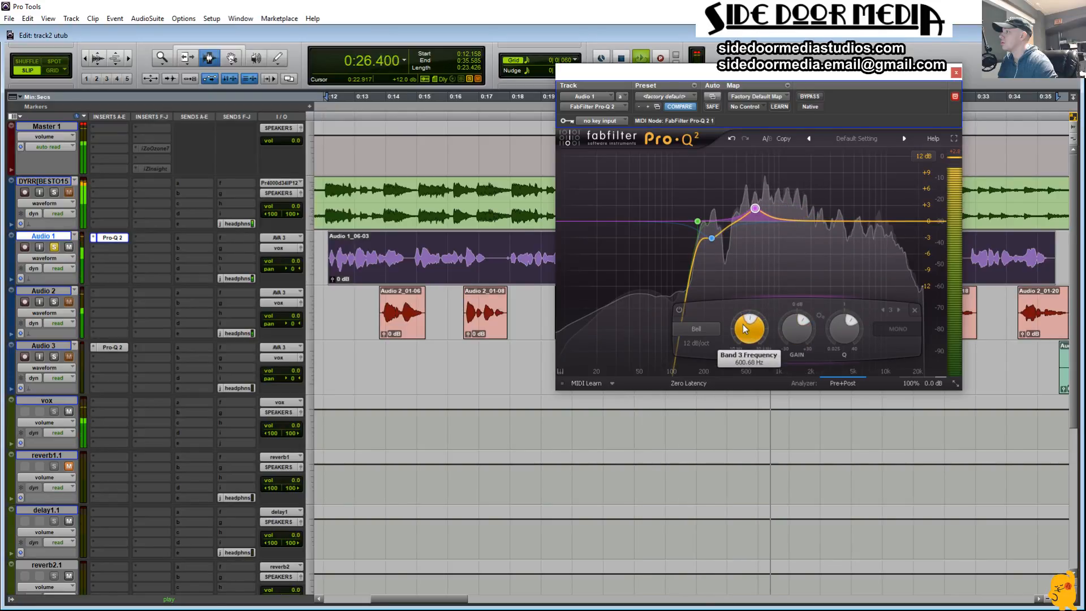
{"action": "scroll", "coordinate": [742, 324], "scroll_direction": "down", "scroll_amount": 4}
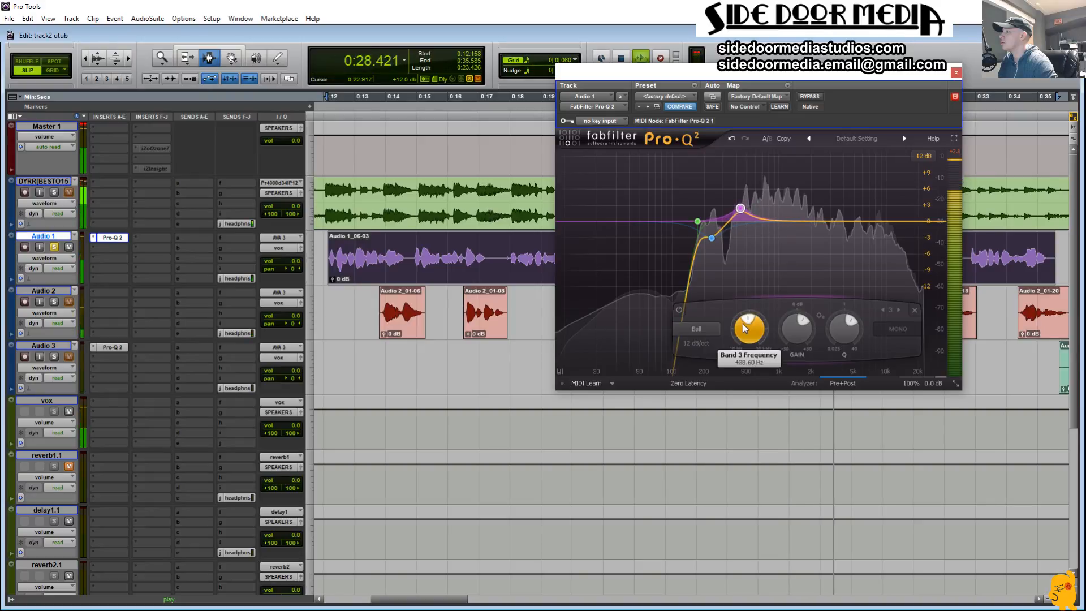
{"action": "scroll", "coordinate": [744, 325], "scroll_direction": "up", "scroll_amount": 1}
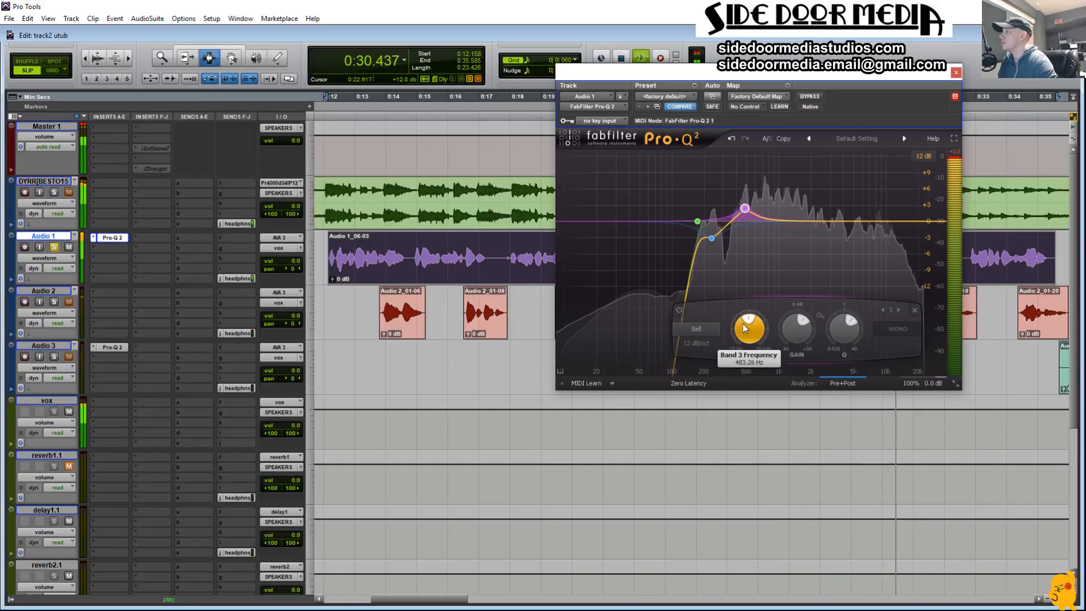
{"action": "left_click_drag", "start_coordinate": [797, 329], "coordinate": [806, 369]}
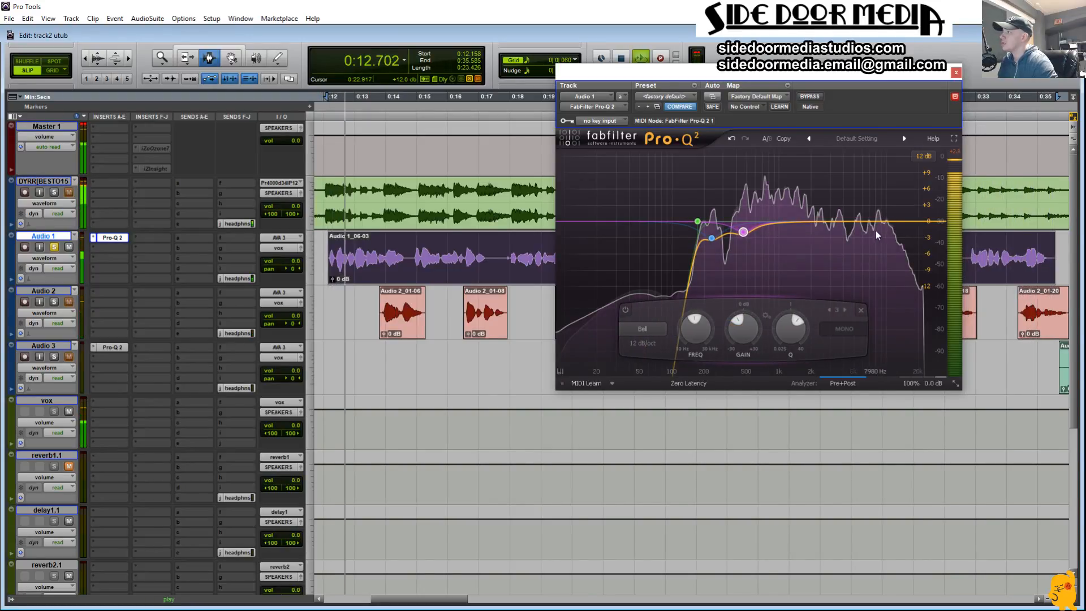
Step: Add a narrow fourth bell band at about 8.7 kHz with a 3.86 dB boost and a Q of 6.240
{"action": "left_click_drag", "start_coordinate": [881, 221], "coordinate": [898, 179]}
{"action": "scroll", "coordinate": [885, 201], "scroll_direction": "up", "scroll_amount": 10}
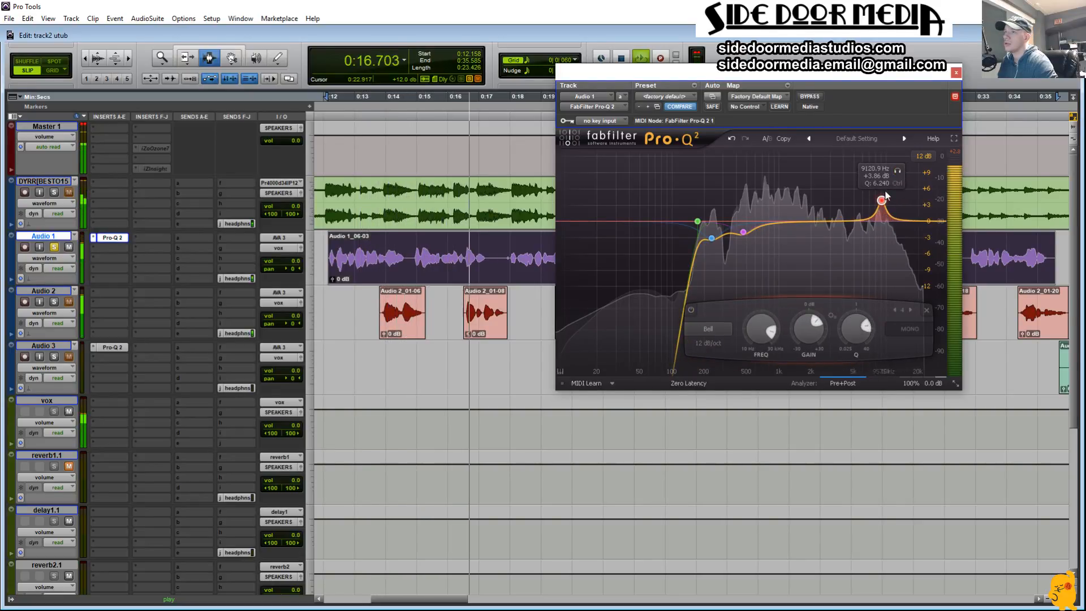
{"action": "left_click_drag", "start_coordinate": [898, 171], "coordinate": [889, 176]}
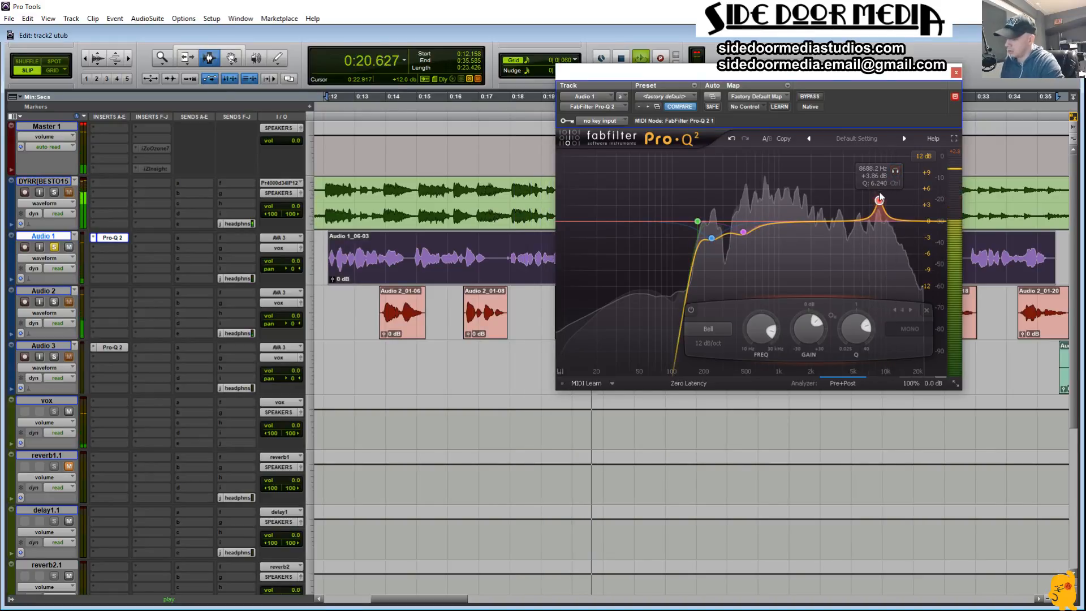
Step: Audition the fourth EQ band, move it to about 10.3 kHz and turn its boost into a 1.31 dB cut
{"action": "key", "text": "space"}
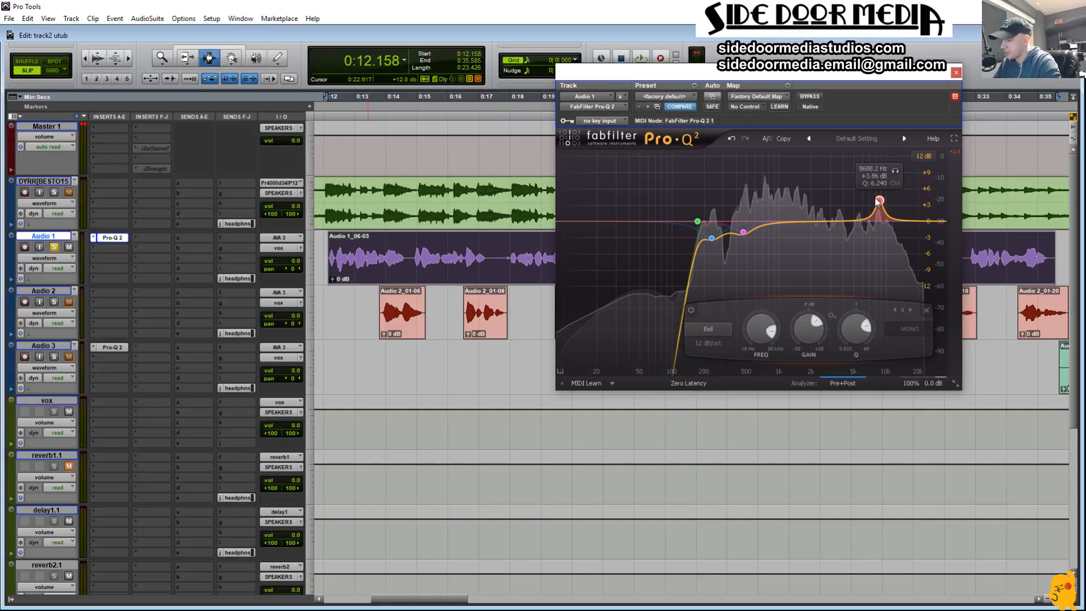
{"action": "key", "text": "space"}
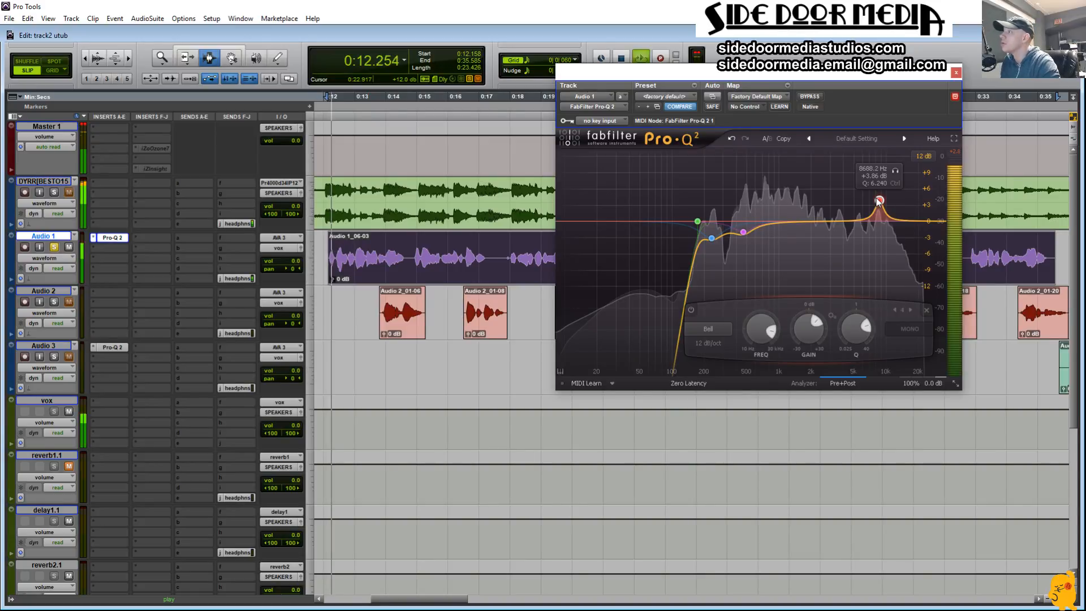
{"action": "left_click", "coordinate": [895, 171]}
{"action": "mouse_move", "coordinate": [893, 176]}
{"action": "left_mouse_down"}
{"action": "mouse_move", "coordinate": [870, 178]}
{"action": "mouse_move", "coordinate": [901, 181]}
{"action": "left_mouse_up"}
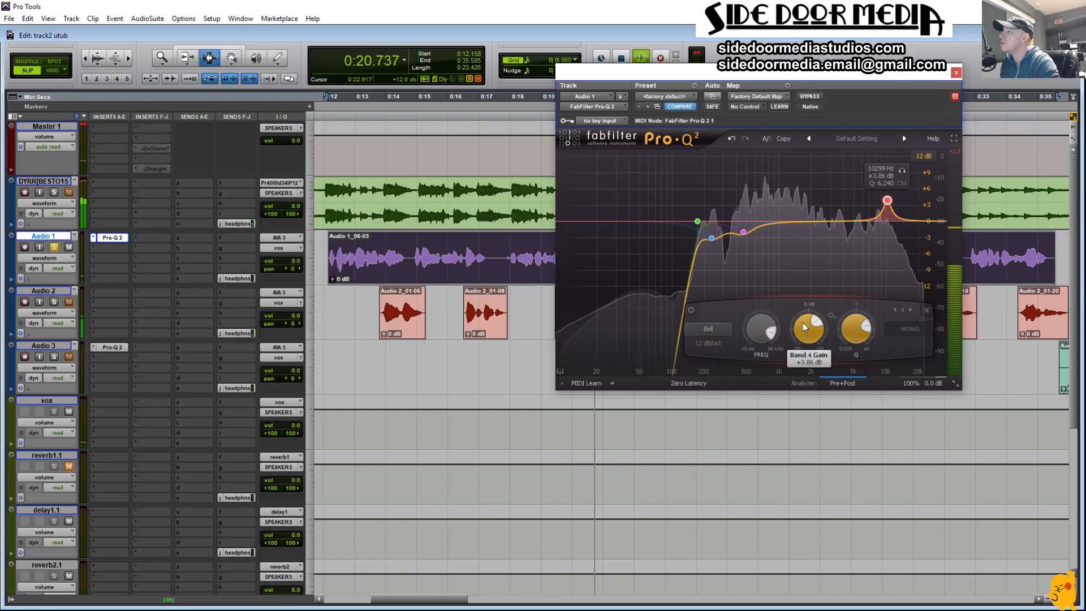
{"action": "left_click_drag", "start_coordinate": [806, 328], "coordinate": [815, 362]}
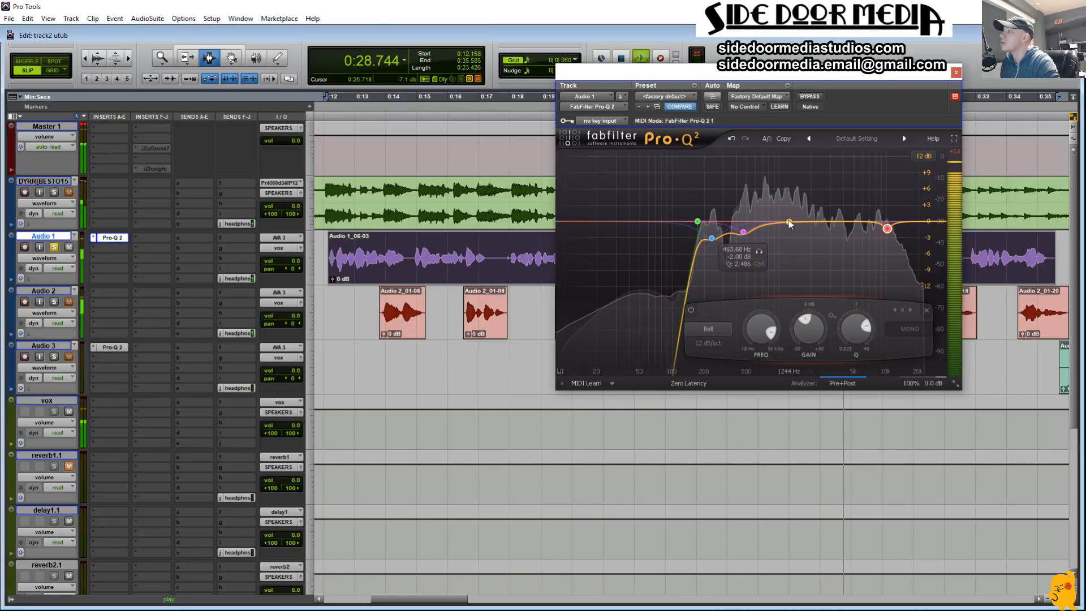
Step: Add a fifth bell band at about 1115 Hz with a cut of about 2.1 dB and a Q of about 2.7
{"action": "left_click", "coordinate": [786, 222]}
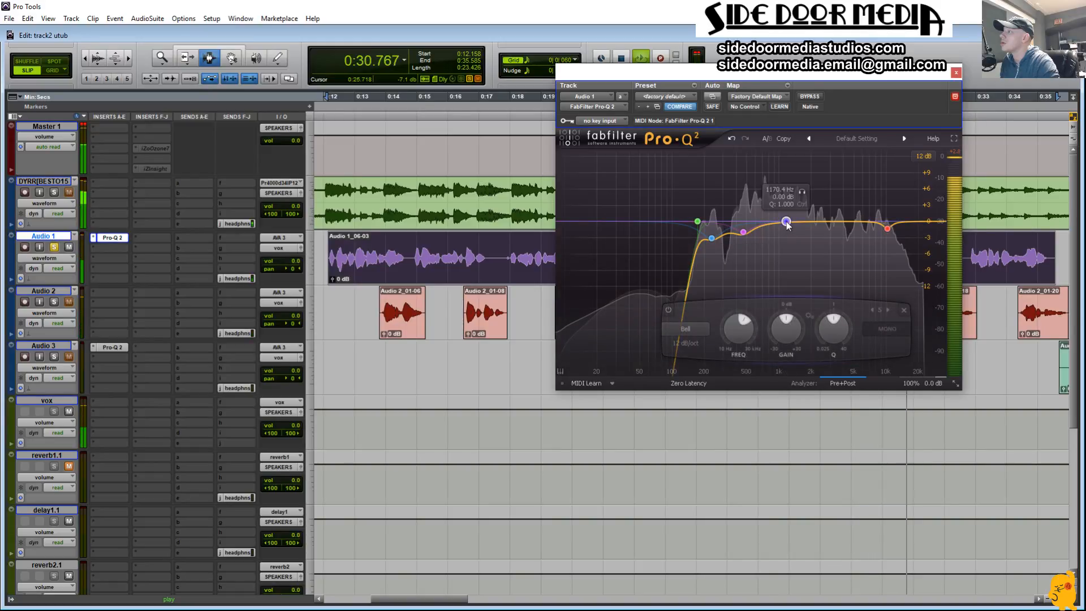
{"action": "left_click_drag", "start_coordinate": [803, 193], "coordinate": [811, 282]}
{"action": "left_click_drag", "start_coordinate": [783, 337], "coordinate": [783, 341]}
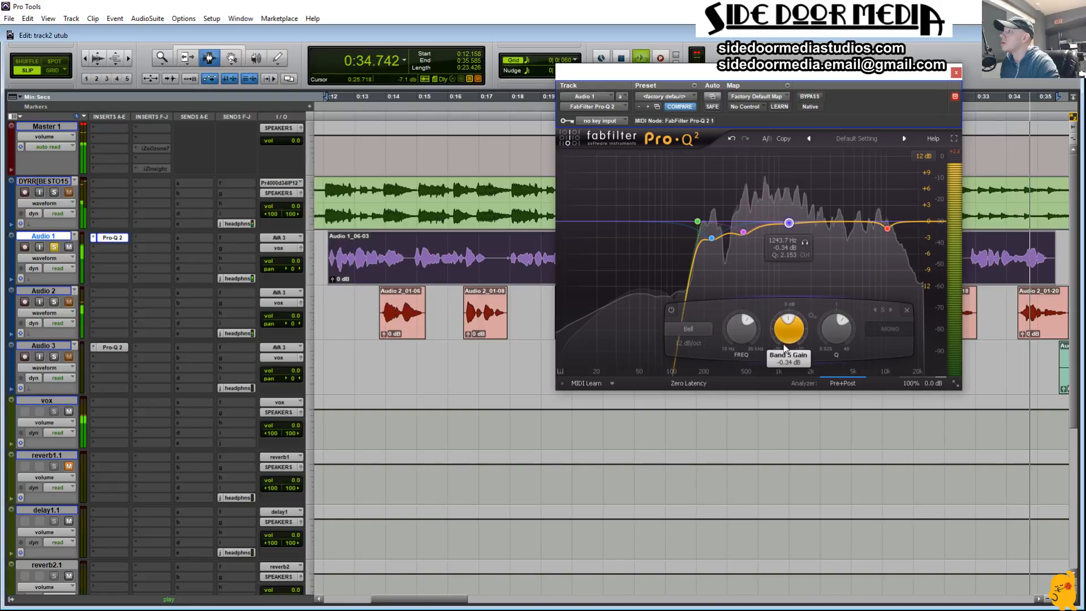
{"action": "mouse_move", "coordinate": [790, 226]}
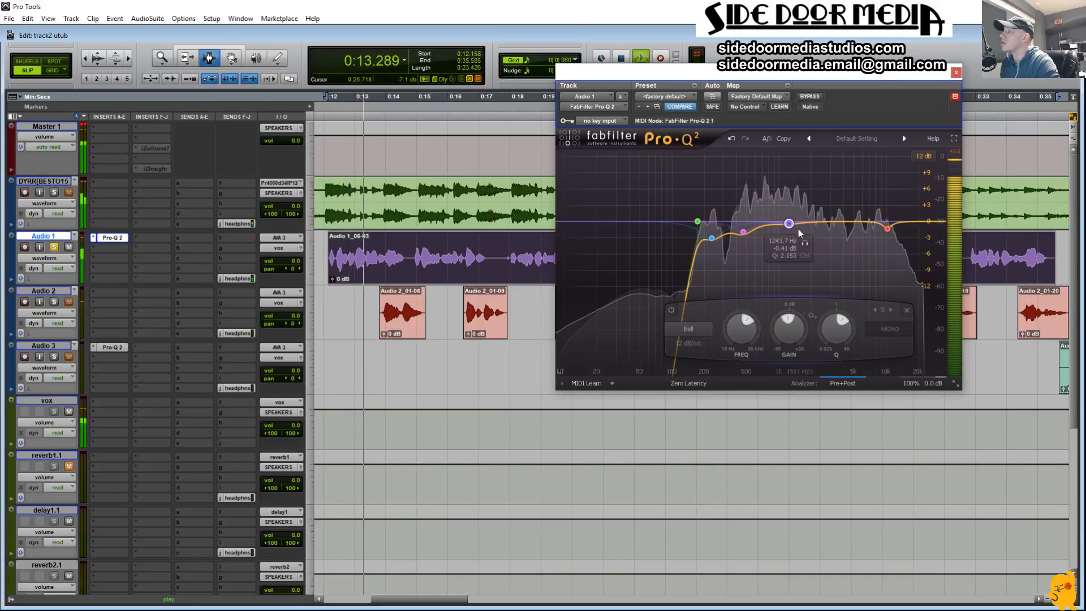
{"action": "left_click_drag", "start_coordinate": [790, 226], "coordinate": [784, 238]}
{"action": "scroll", "coordinate": [784, 238], "scroll_direction": "up", "scroll_amount": 6}
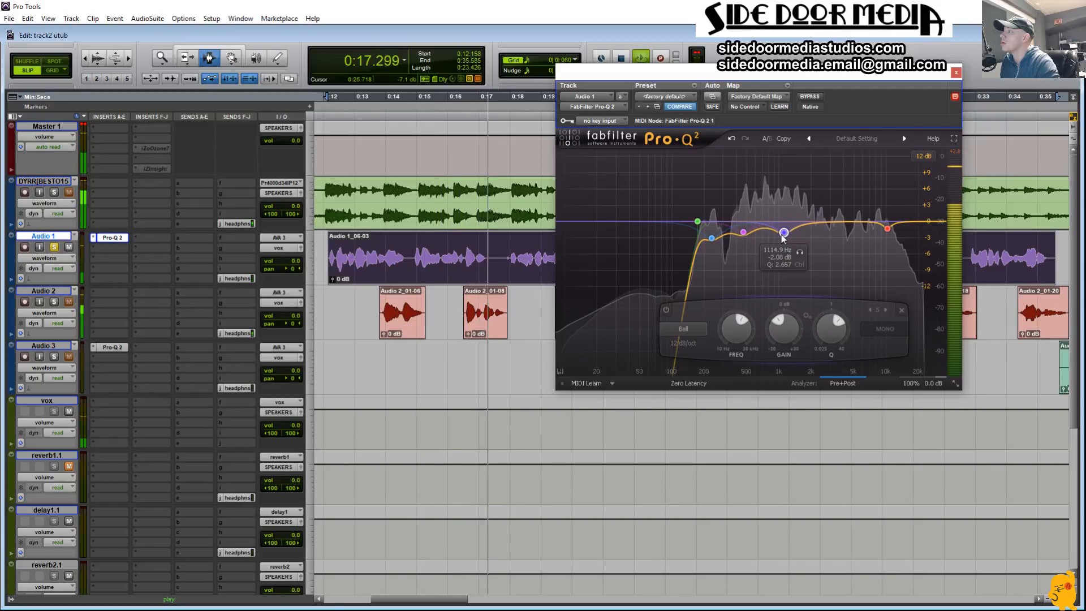
Step: Sweep the fifth band down to about 784 Hz, set a 2.44 dB cut and a Q of 5.552, and audition it
{"action": "left_click_drag", "start_coordinate": [800, 255], "coordinate": [784, 259]}
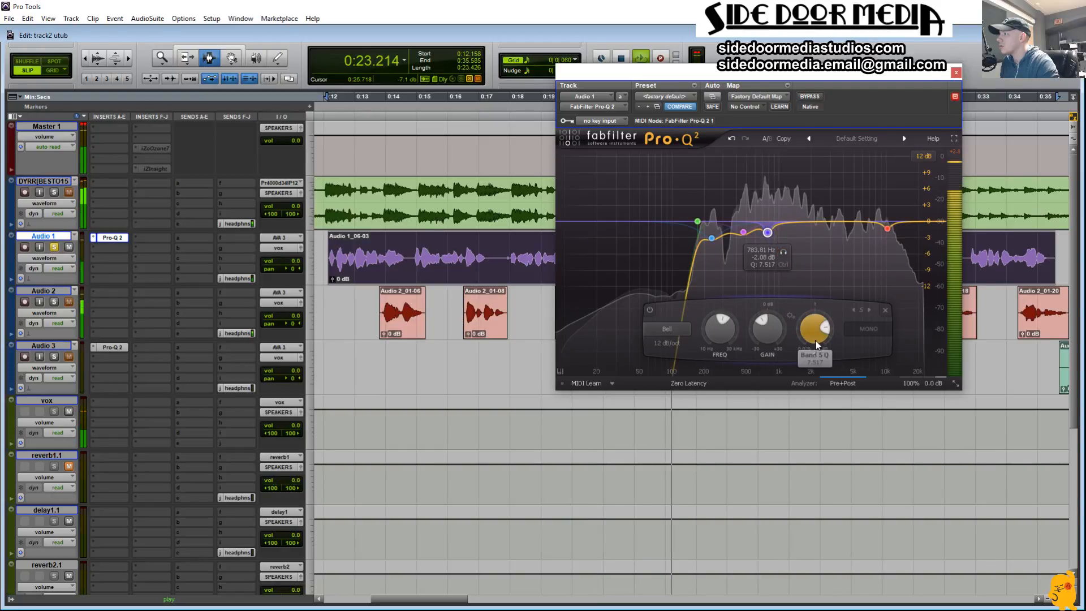
{"action": "mouse_move", "coordinate": [763, 337]}
{"action": "left_click_drag", "start_coordinate": [764, 337], "coordinate": [807, 345]}
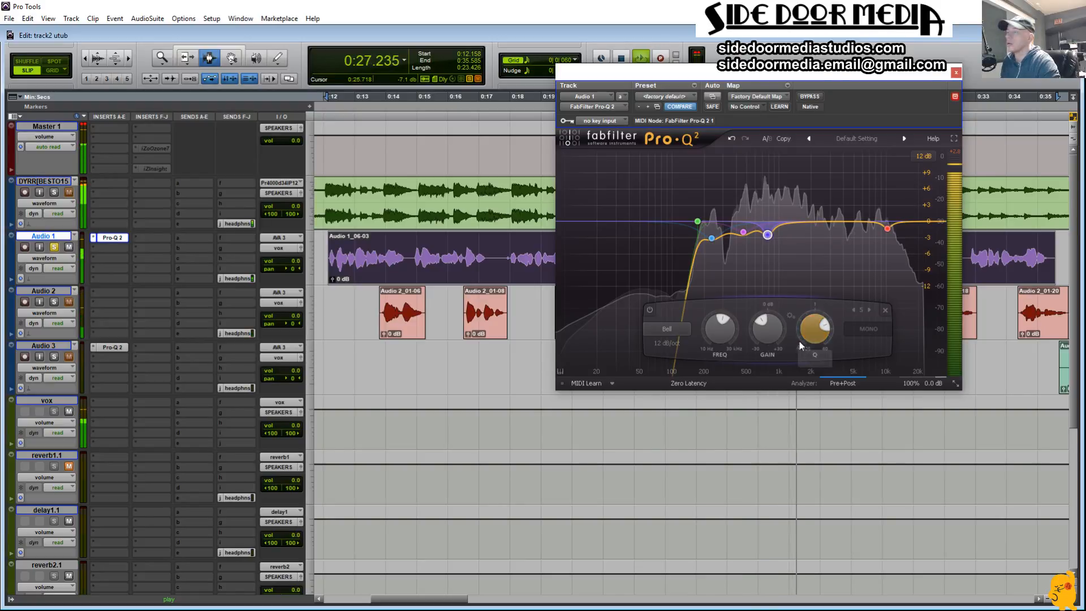
{"action": "key", "text": "space"}
{"action": "key", "text": "space"}
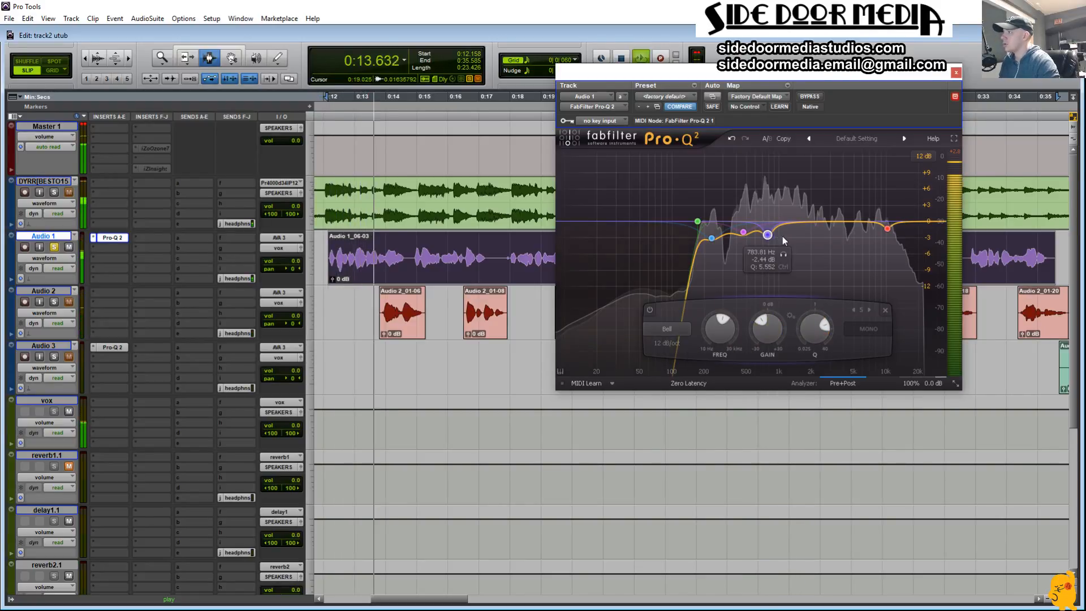
{"action": "key", "text": "space"}
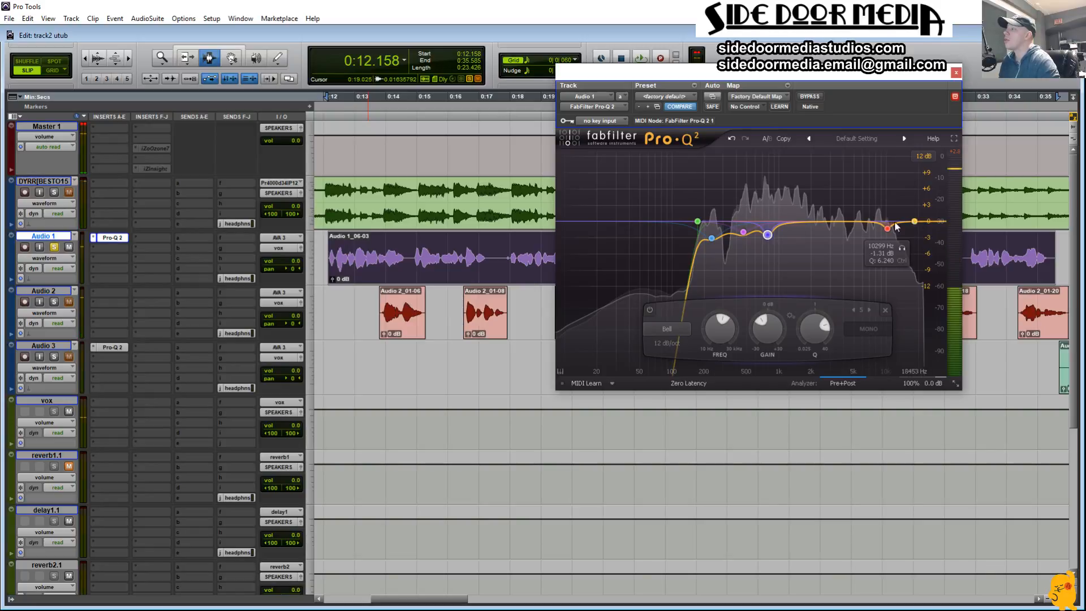
Step: Solo Audio 3, copy the Pro-Q 2 equalizer from Audio 1 to the second insert of Audio 2, and close the plug-in window
{"action": "left_click", "coordinate": [54, 357]}
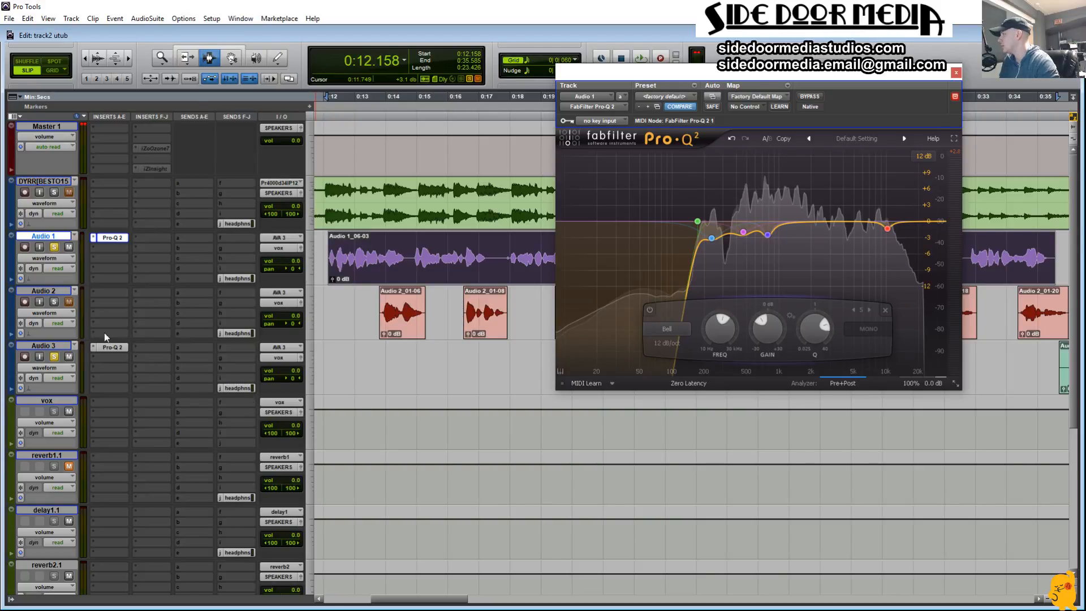
{"action": "key", "text": "space"}
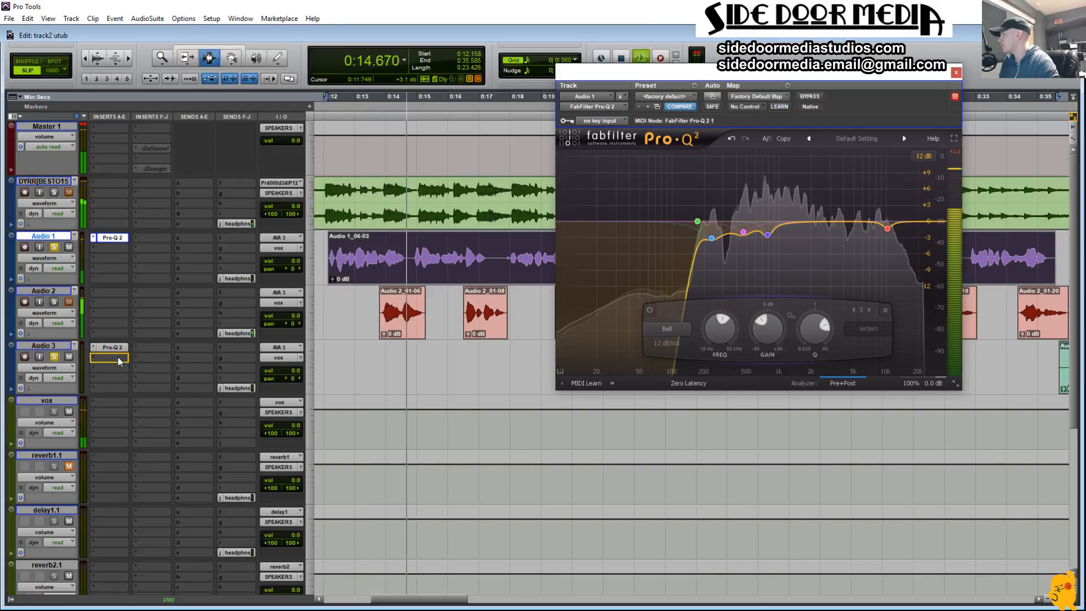
{"action": "key", "text": "space"}
{"action": "left_click_drag", "start_coordinate": [114, 239], "coordinate": [117, 304]}
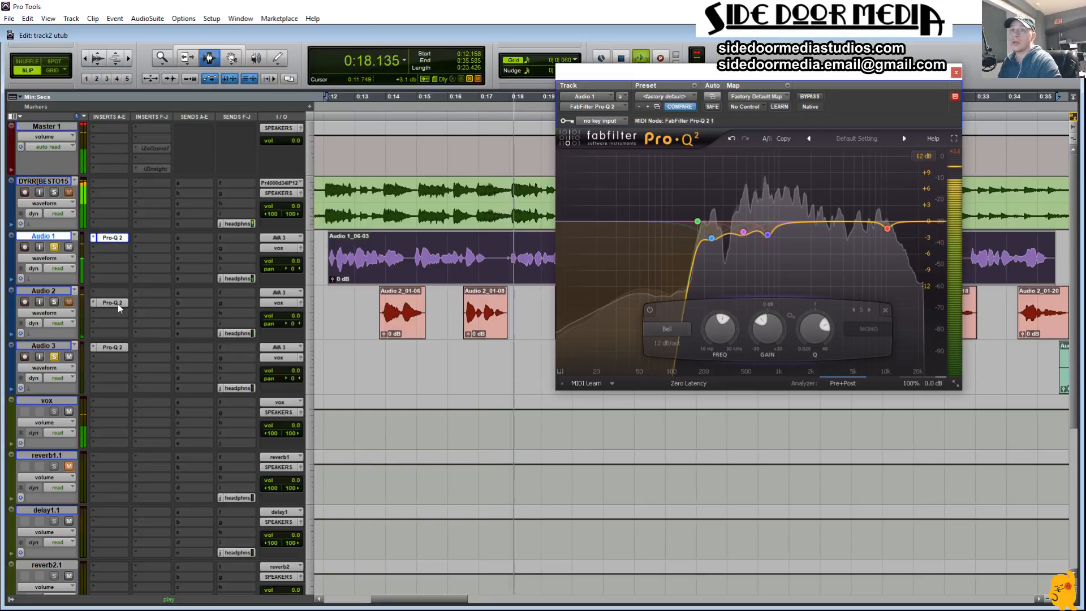
{"action": "left_click", "coordinate": [956, 72]}
{"action": "key", "text": "space"}
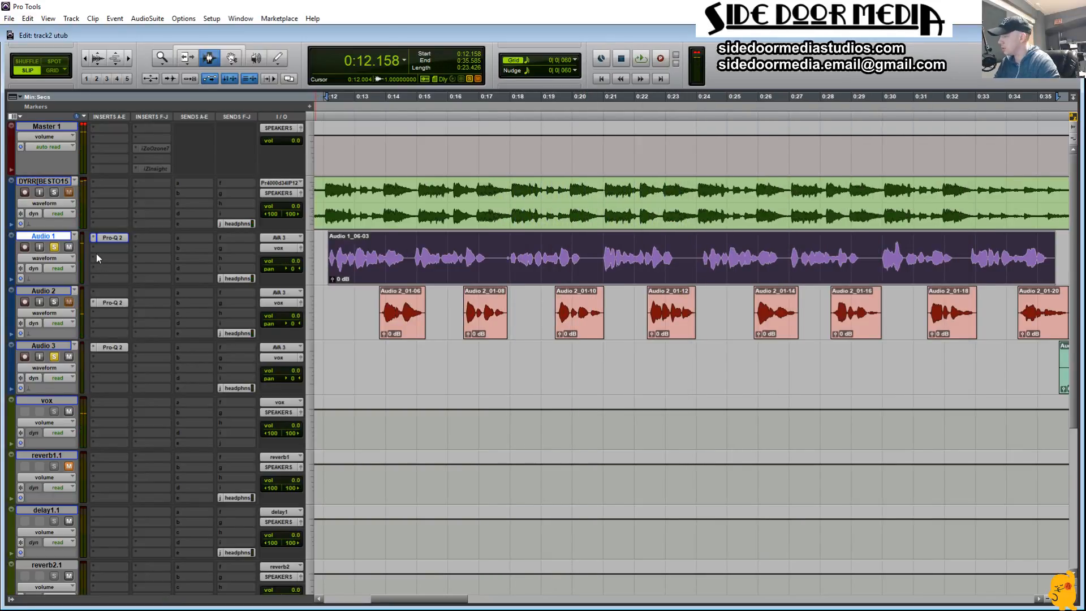
Step: Insert Waves Tune Real-Time (mono) after the equalizer on Audio 1 and set its scale to E Natural Minor
{"action": "left_click", "coordinate": [94, 246]}
{"action": "mouse_move", "coordinate": [158, 292]}
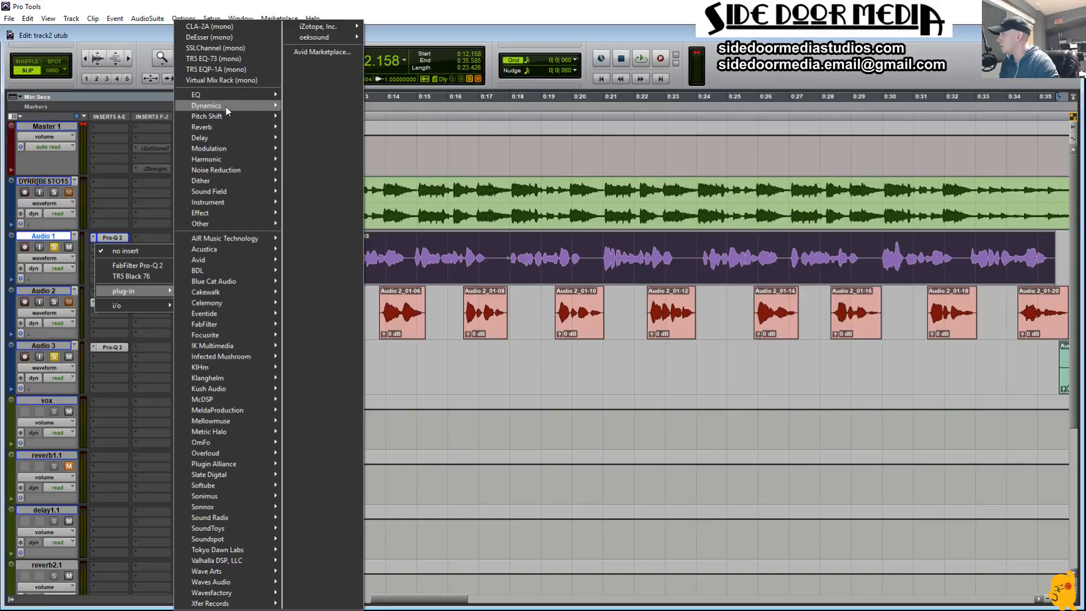
{"action": "mouse_move", "coordinate": [226, 113]}
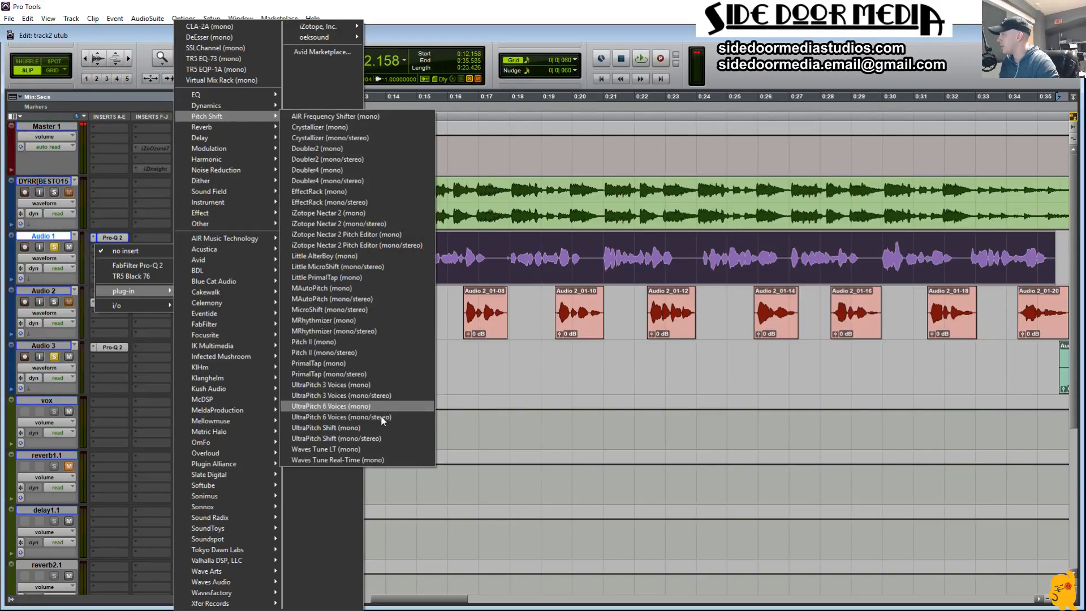
{"action": "left_click", "coordinate": [379, 459]}
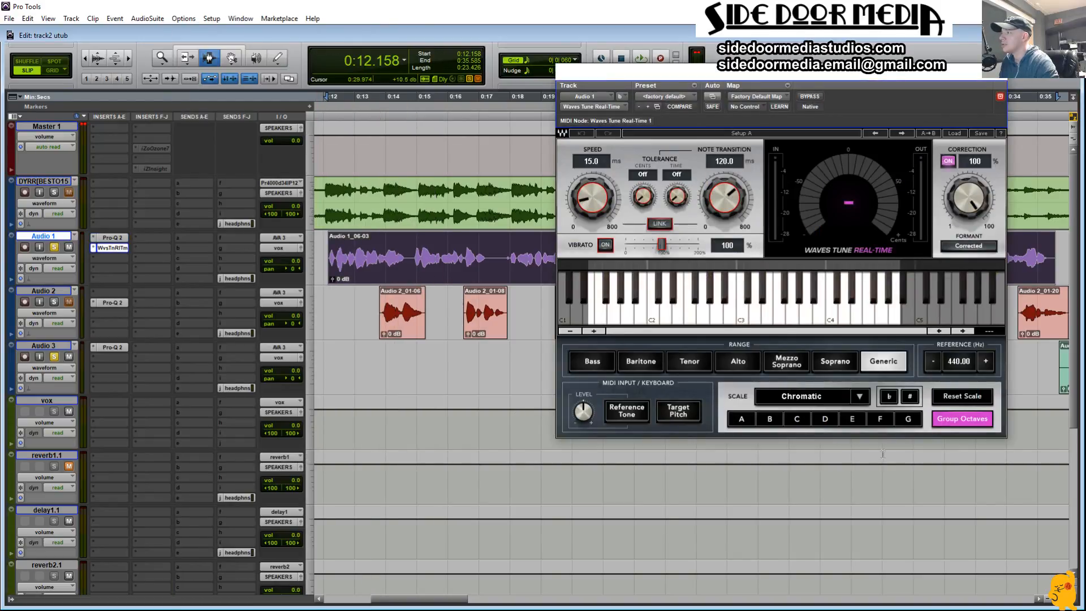
{"action": "left_click", "coordinate": [854, 418]}
{"action": "left_click", "coordinate": [859, 396]}
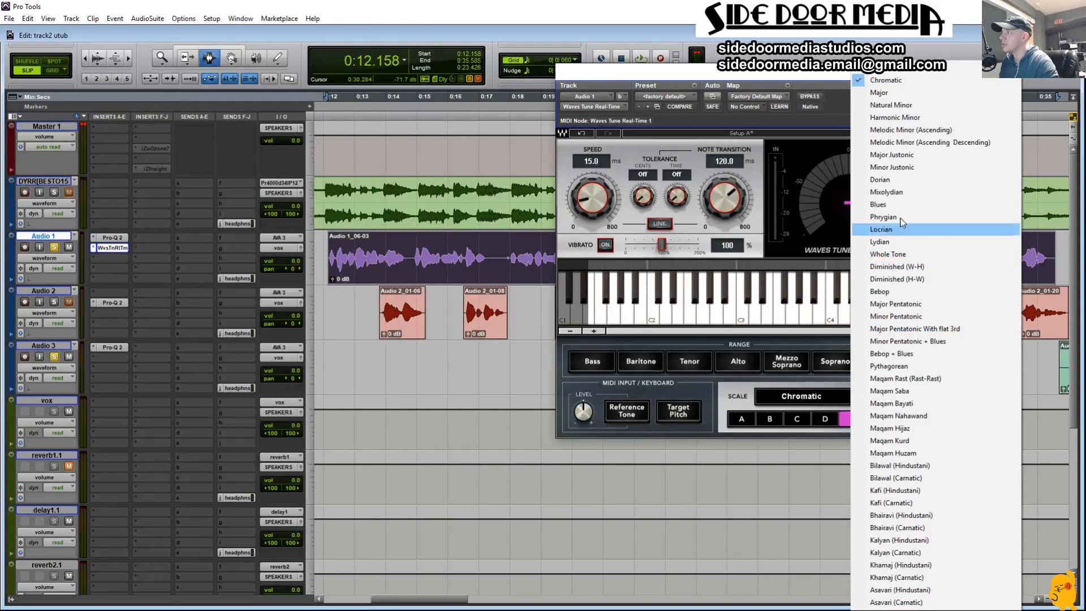
{"action": "left_click", "coordinate": [888, 105]}
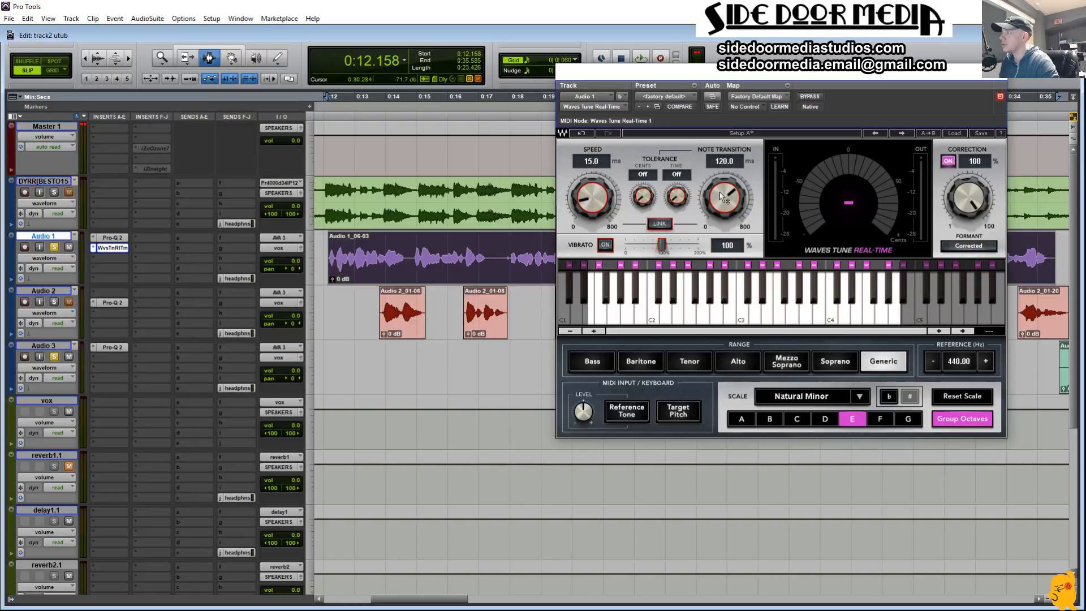
Step: Set the tuner's Speed to 0.1 ms and Note Transition to 20.5 ms, auditioning the vocal
{"action": "left_click_drag", "start_coordinate": [589, 182], "coordinate": [586, 199]}
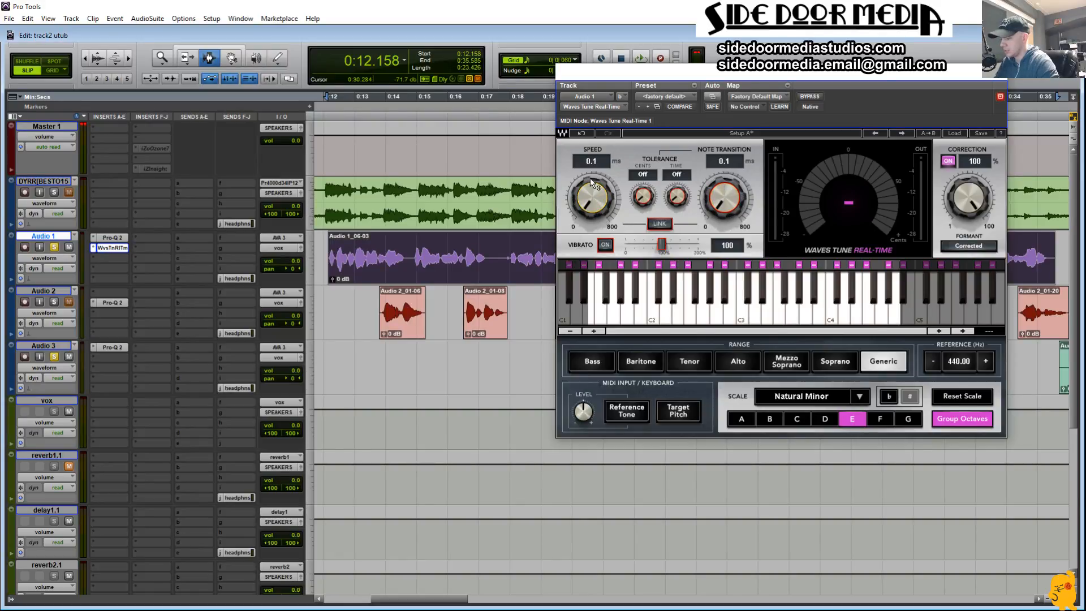
{"action": "key", "text": "space"}
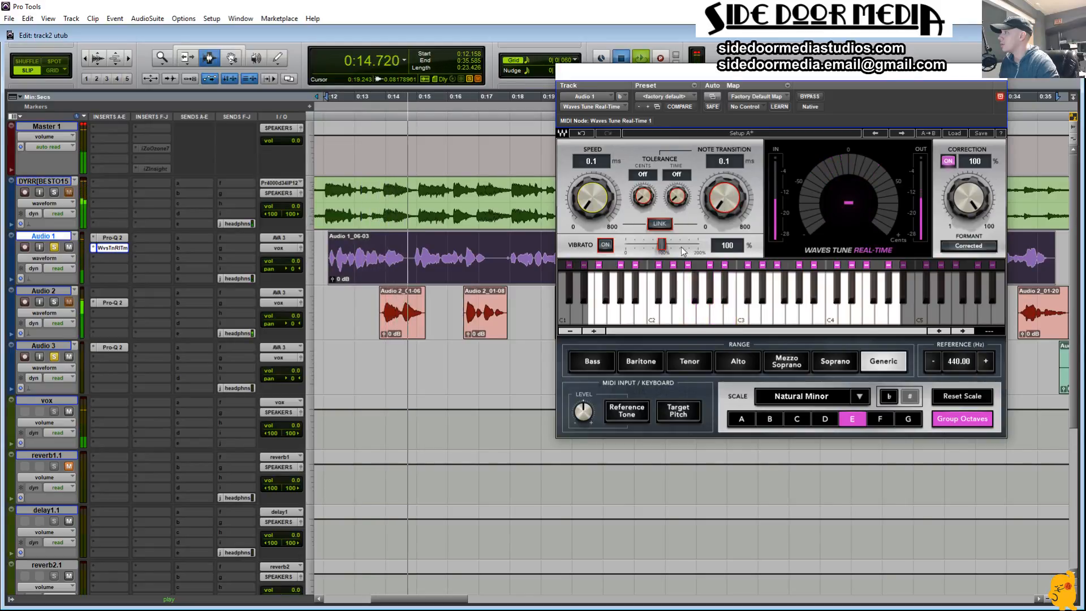
{"action": "key", "text": "space"}
{"action": "left_click_drag", "start_coordinate": [720, 204], "coordinate": [720, 192]}
{"action": "key", "text": "space"}
{"action": "key", "text": "space"}
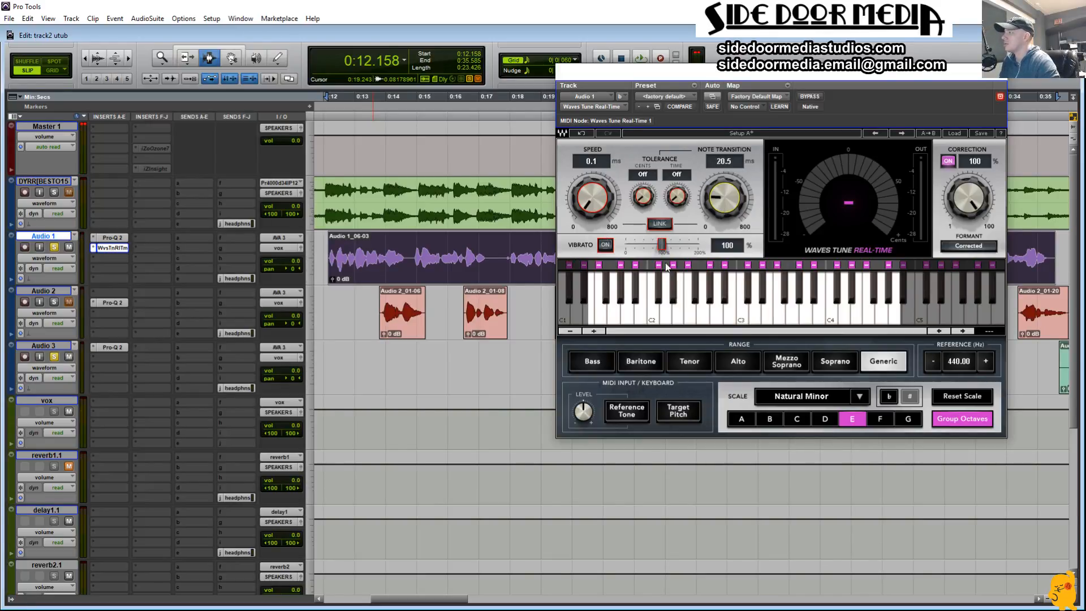
Step: Try a tuner Speed of 23.8 ms with a Note Transition of 20.3 ms and audition the vocal
{"action": "left_click_drag", "start_coordinate": [577, 209], "coordinate": [577, 195]}
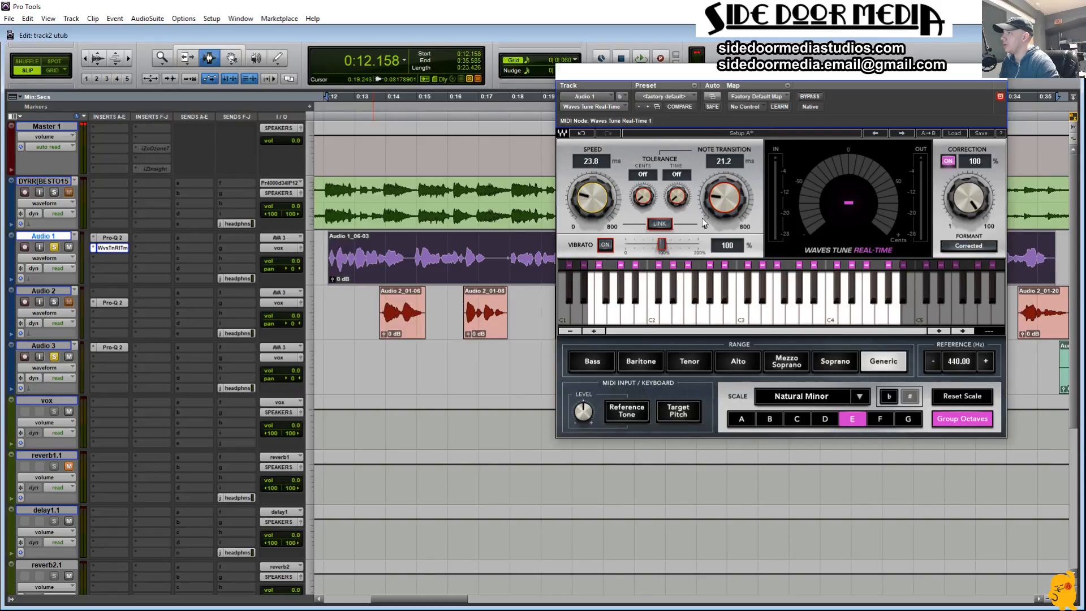
{"action": "left_click_drag", "start_coordinate": [716, 211], "coordinate": [715, 212]}
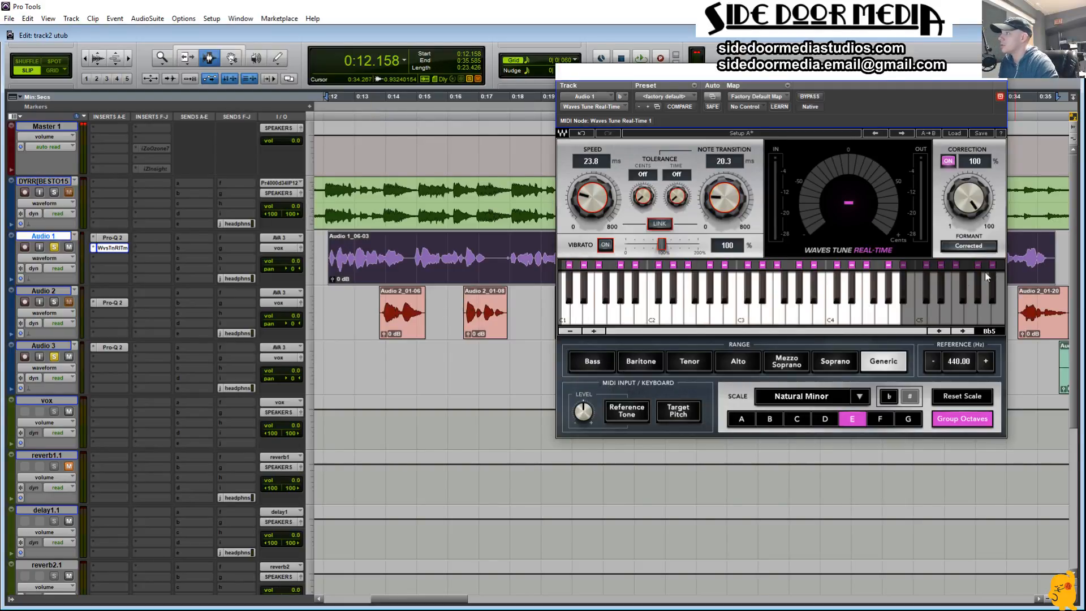
{"action": "key", "text": "space"}
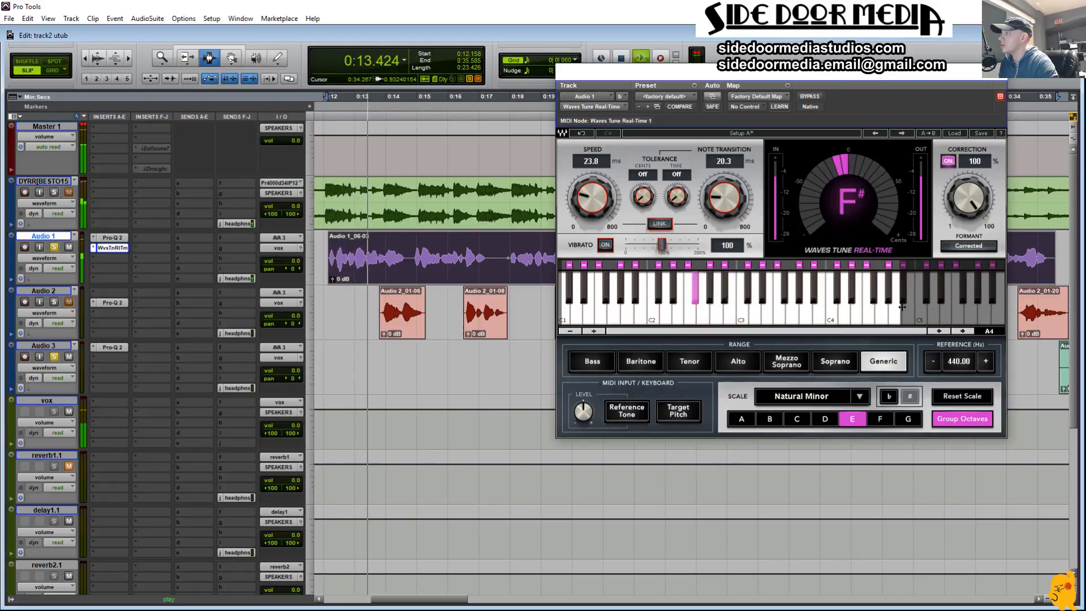
{"action": "key", "text": "space"}
{"action": "key", "text": "space"}
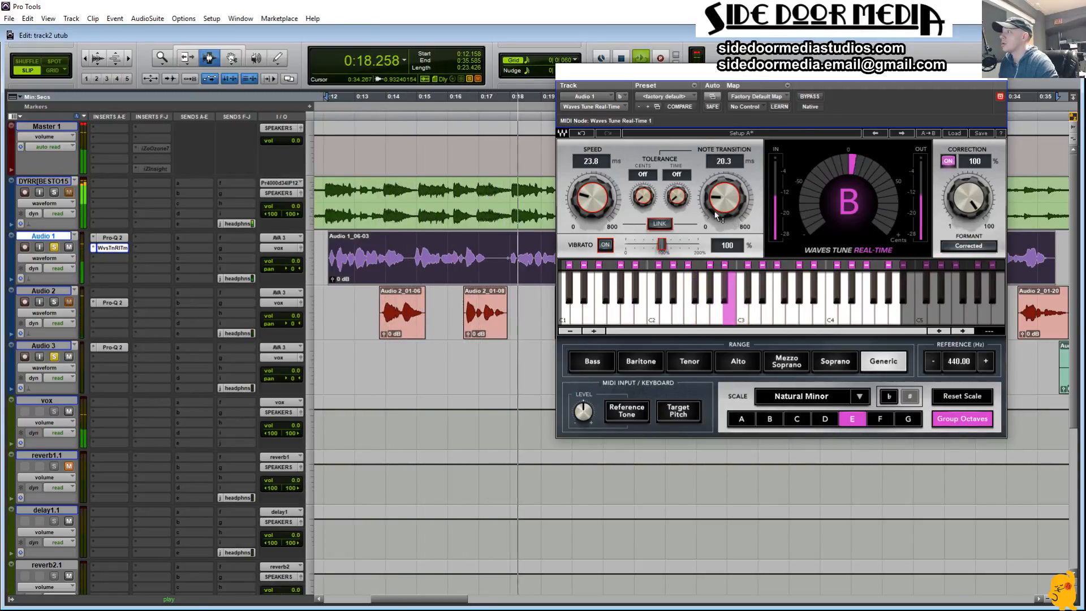
Step: During playback, set the tuner's Speed to 0.1 ms and Note Transition to 27.7 ms
{"action": "left_click_drag", "start_coordinate": [596, 205], "coordinate": [597, 208]}
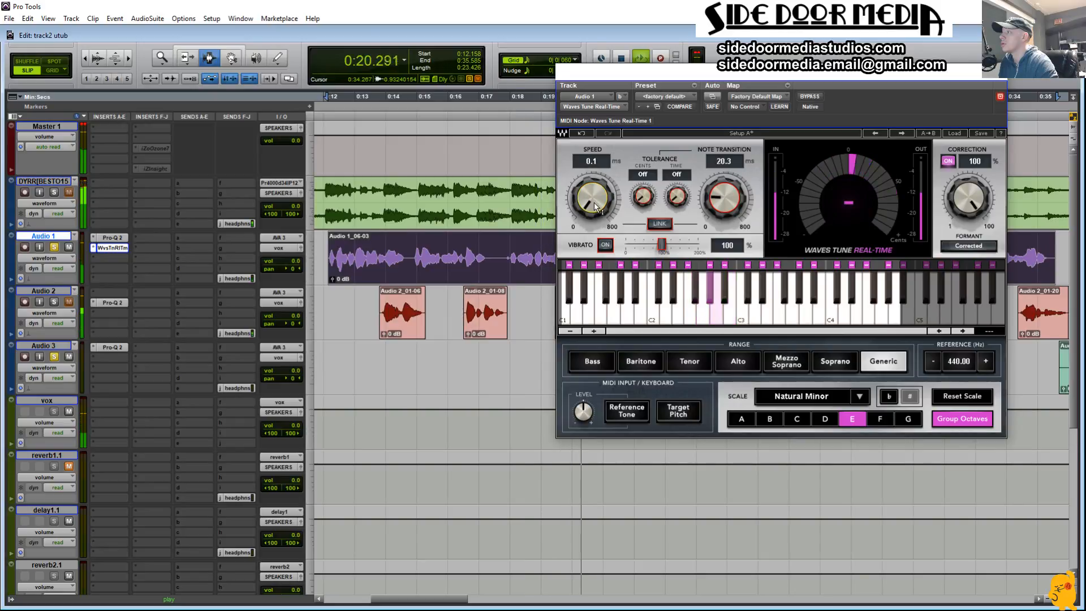
{"action": "left_click_drag", "start_coordinate": [725, 200], "coordinate": [725, 192]}
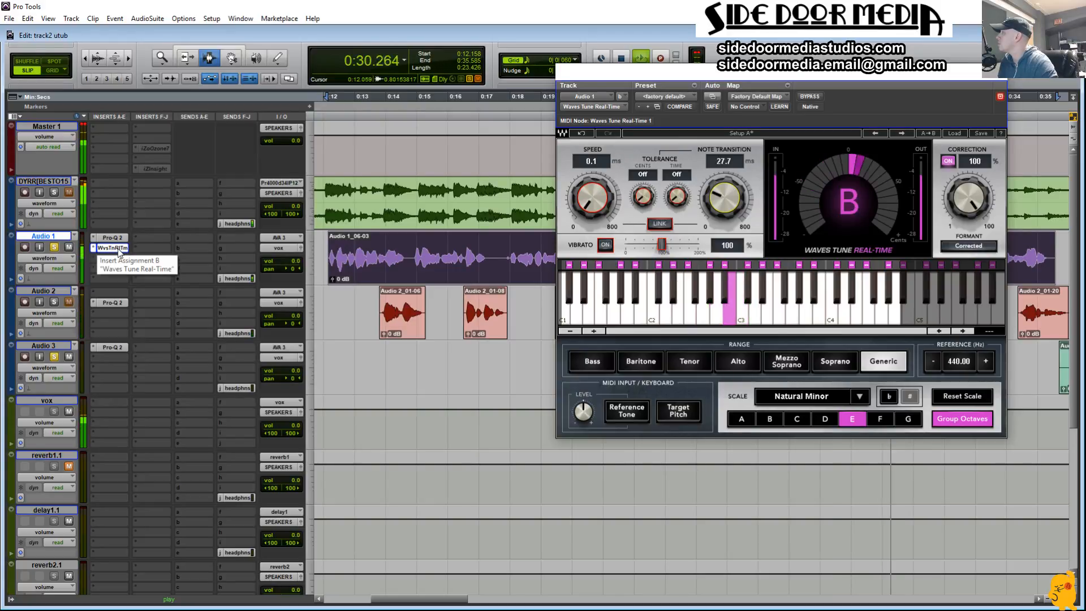
Step: Copy Waves Tune Real-Time from Audio 1 to Audio 3 and to the first insert of Audio 2, and solo Audio 2
{"action": "left_click_drag", "start_coordinate": [112, 247], "coordinate": [112, 357]}
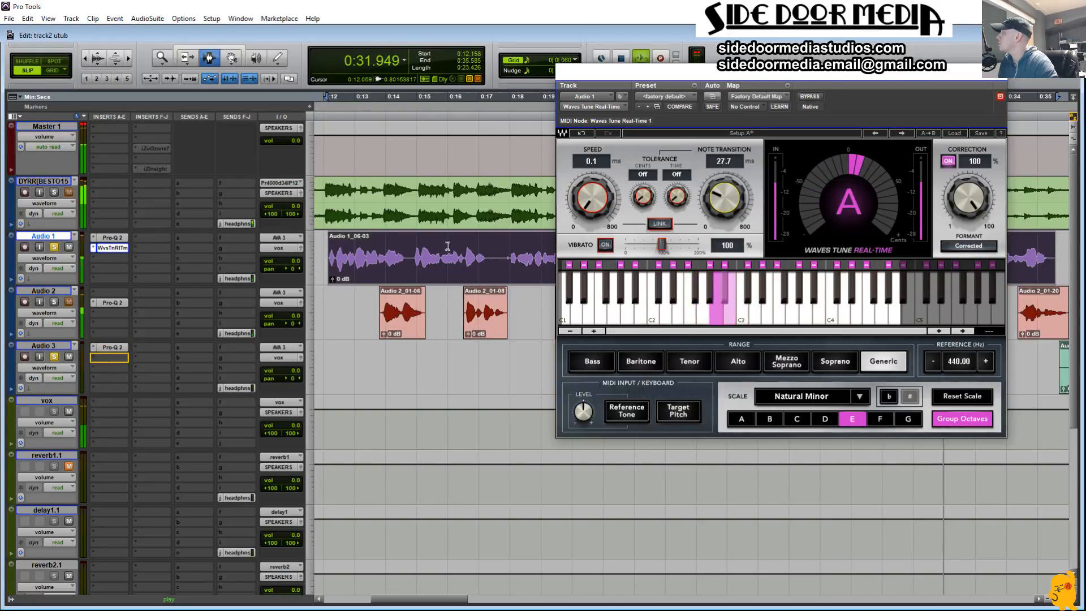
{"action": "left_click_drag", "start_coordinate": [698, 72], "coordinate": [601, 133]}
{"action": "key", "text": "space"}
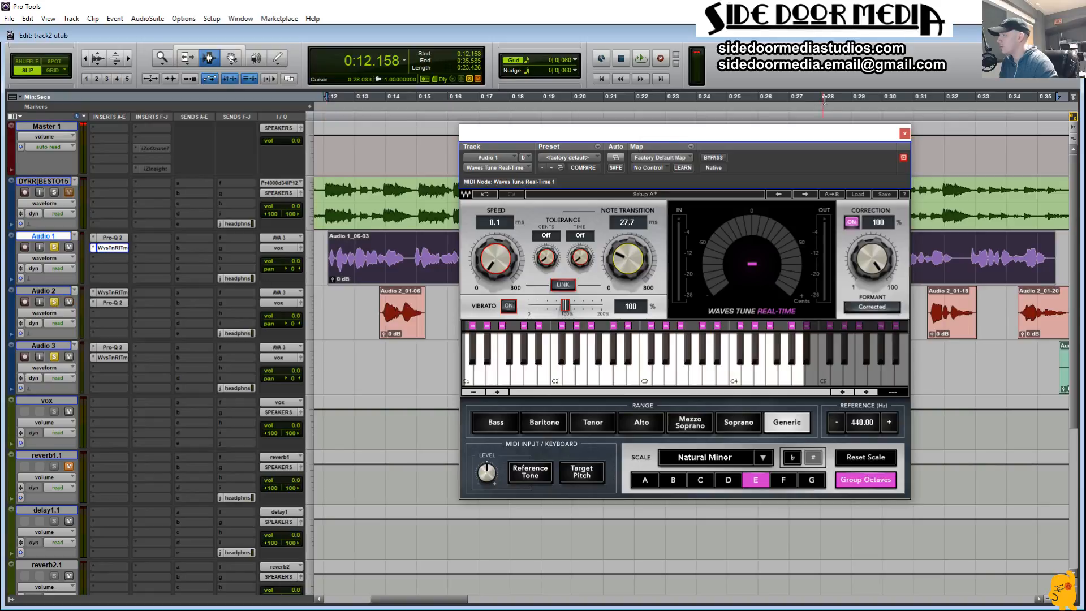
Step: Open Waves Tune Real-Time on Audio 2, move its window clear of the vocal clips, and audition the tuned vocals
{"action": "left_click", "coordinate": [113, 292]}
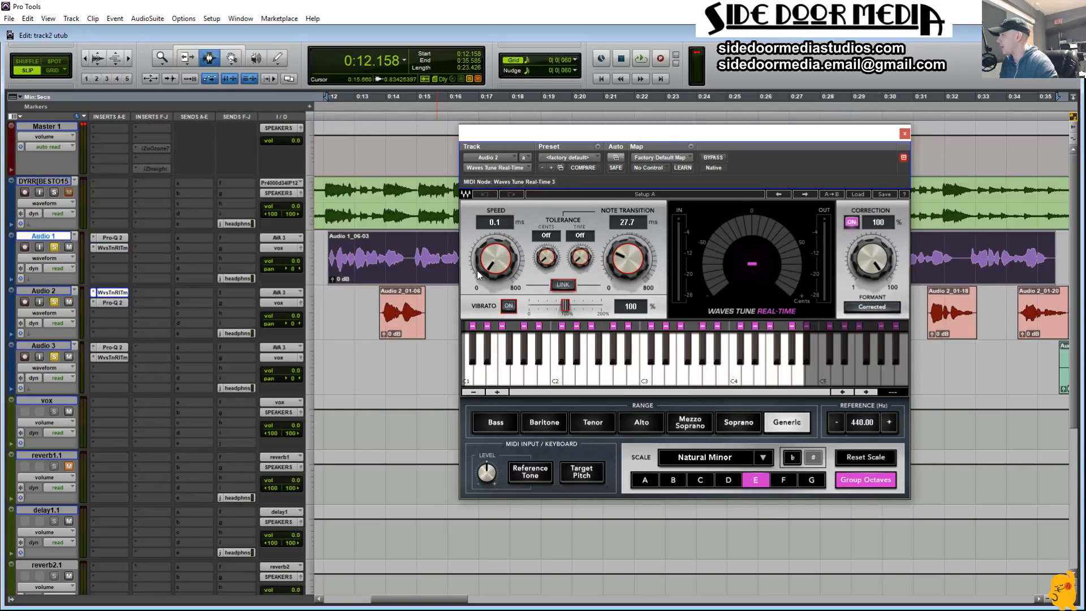
{"action": "left_click_drag", "start_coordinate": [630, 138], "coordinate": [691, 349]}
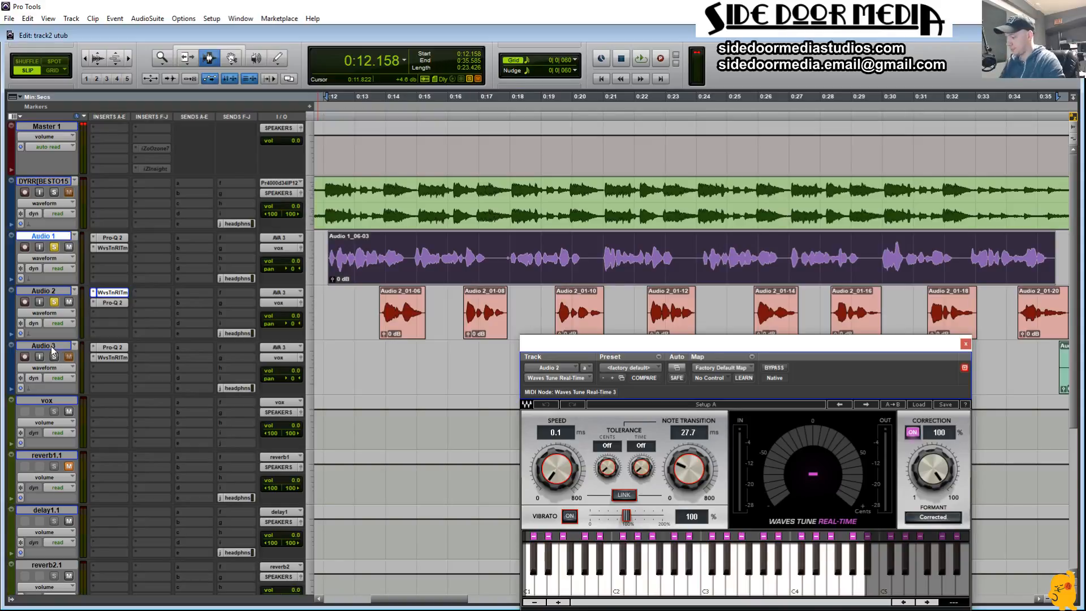
{"action": "key", "text": "space"}
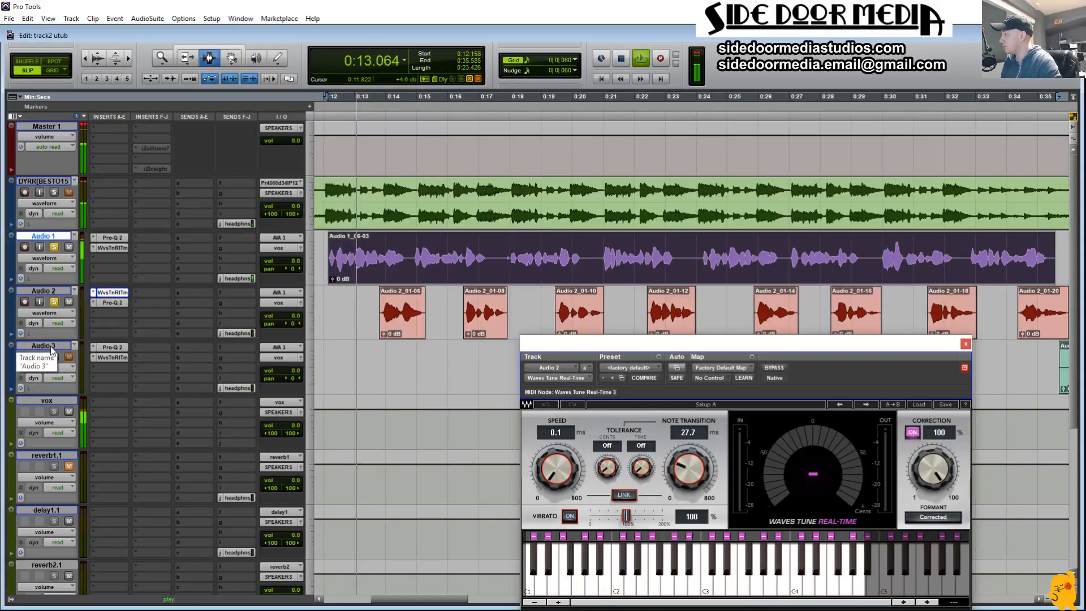
Step: Stop playback, set Note Transition to 0.1 ms in Audio 2's Waves Tune Real-Time, and close the plug-in window
{"action": "key", "text": "space"}
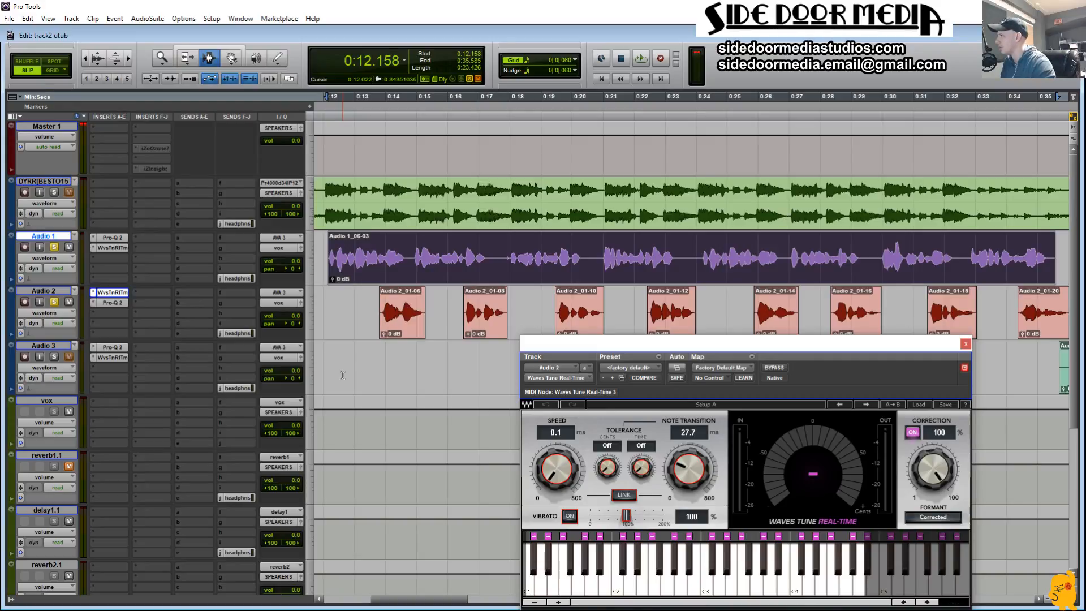
{"action": "left_click_drag", "start_coordinate": [681, 467], "coordinate": [681, 492]}
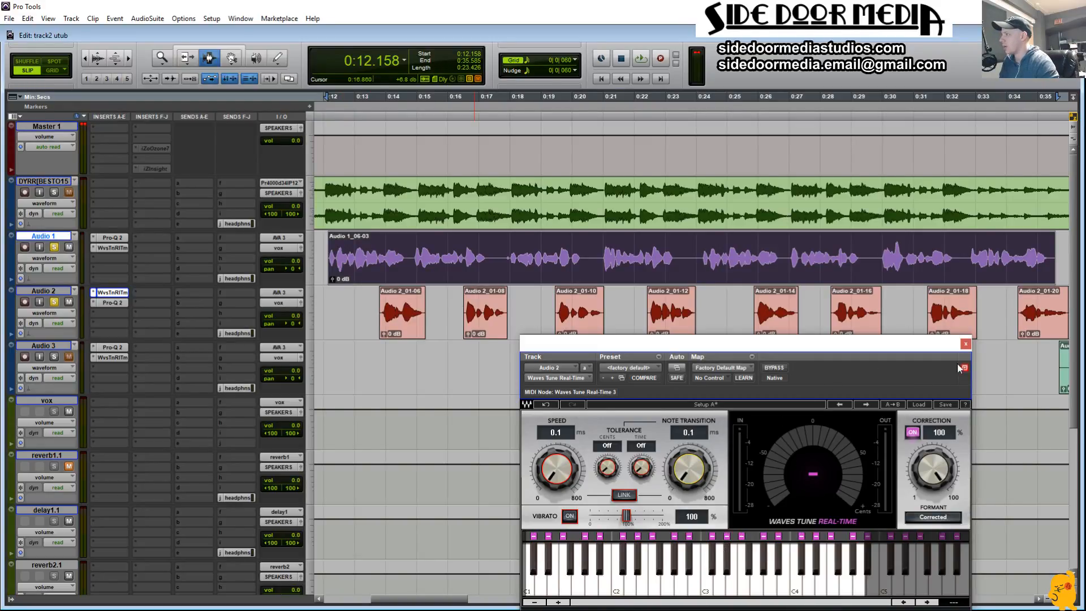
{"action": "left_click", "coordinate": [966, 344]}
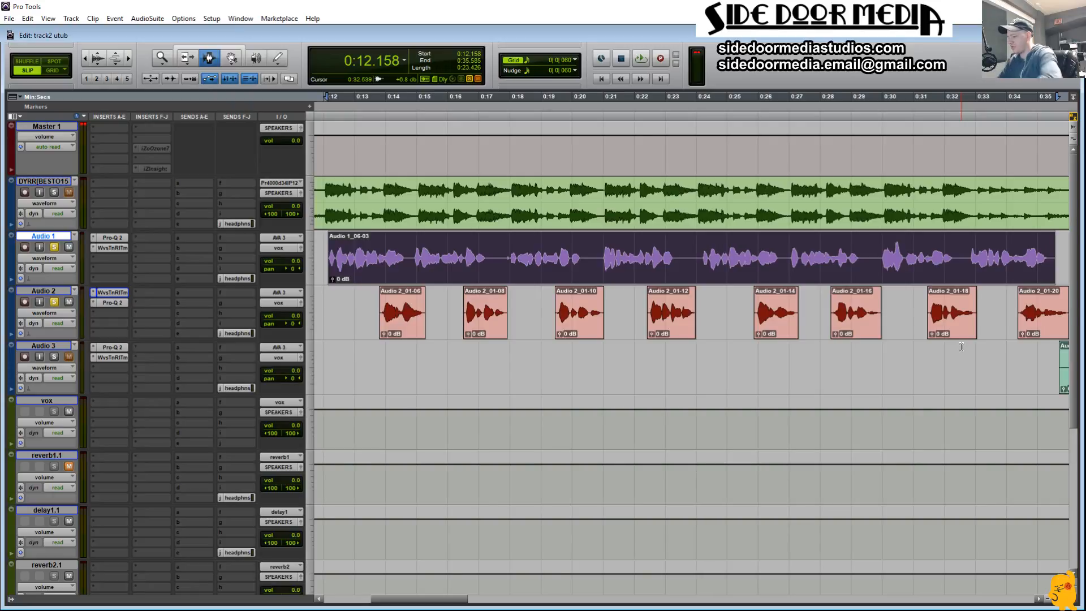
Step: Play the song from about 0:12 and delete Audio 3's audio from about 0:35.2 to 0:36.2, ahead of its first words
{"action": "left_click", "coordinate": [328, 327]}
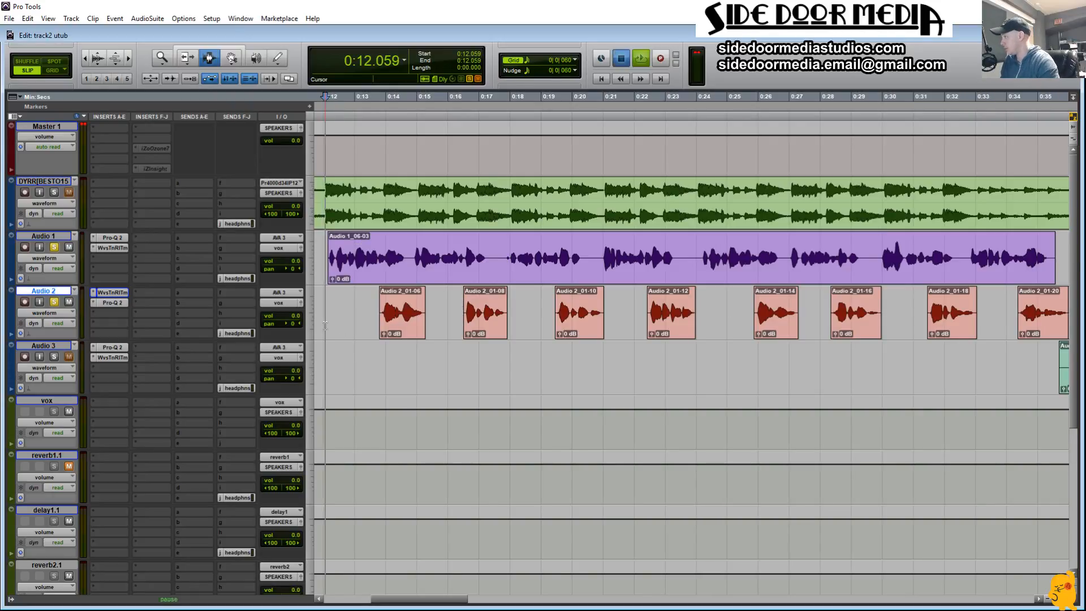
{"action": "key", "text": "space"}
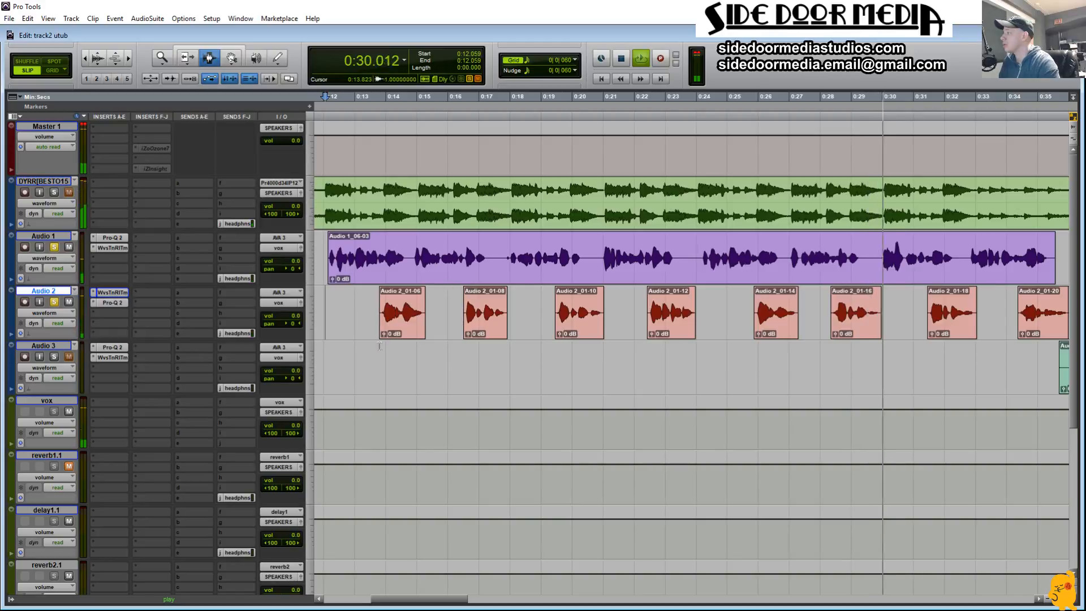
{"action": "scroll", "coordinate": [435, 274], "scroll_direction": "right", "scroll_amount": 6}
{"action": "scroll", "coordinate": [557, 363], "scroll_direction": "left", "scroll_amount": 2}
{"action": "left_click_drag", "start_coordinate": [557, 363], "coordinate": [589, 370]}
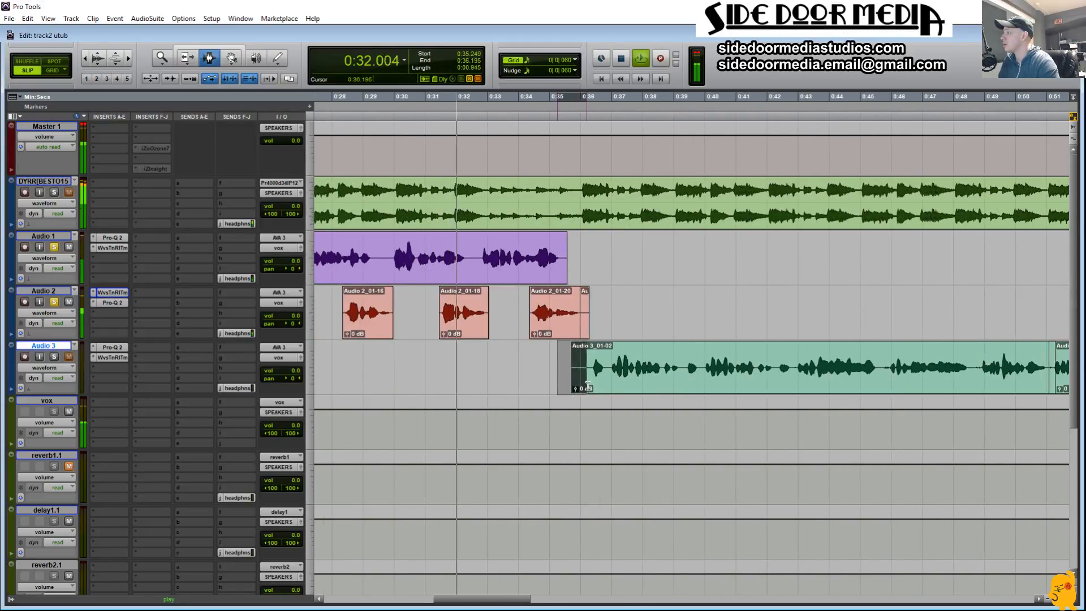
{"action": "key", "text": "Delete"}
{"action": "left_click", "coordinate": [569, 375]}
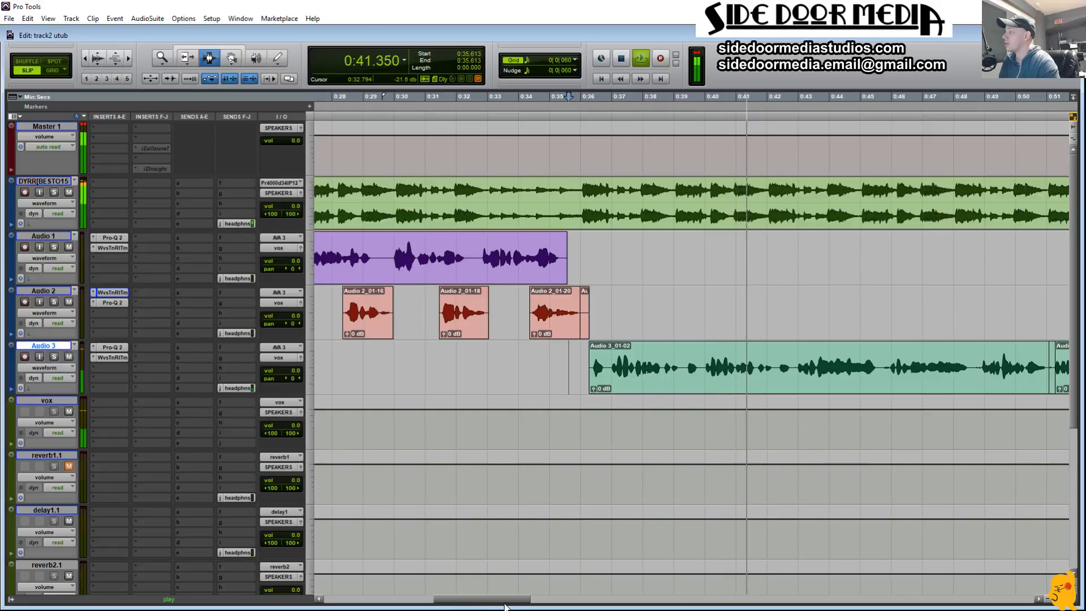
Step: Separate the short phrases near 0:42 and 0:39 on Audio 3, raising their clip gain to +1.7 dB and +2.6 dB respectively
{"action": "left_click_drag", "start_coordinate": [509, 599], "coordinate": [543, 597]}
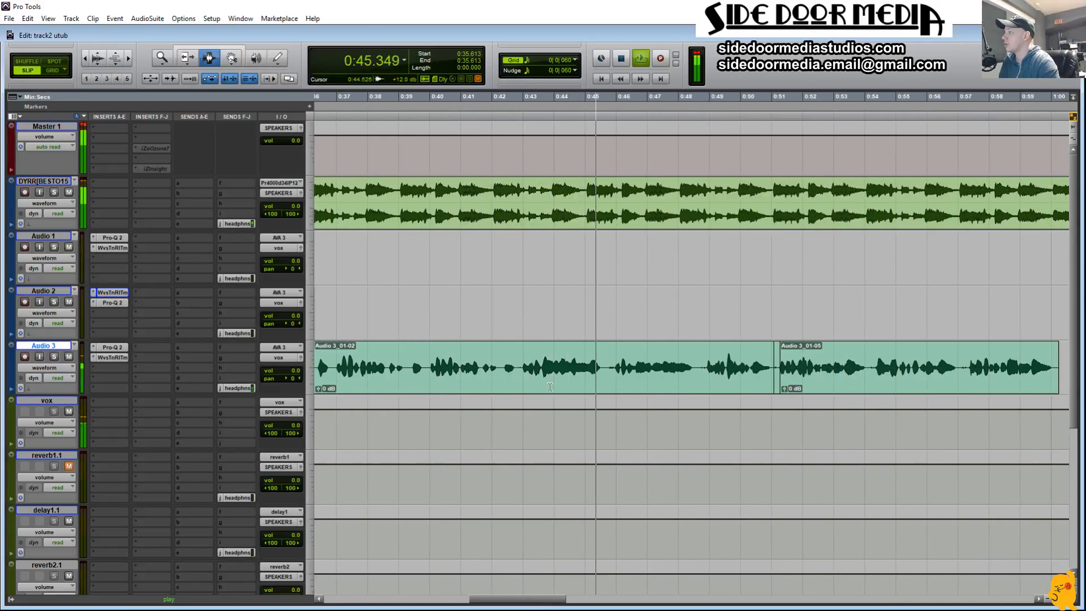
{"action": "left_click_drag", "start_coordinate": [516, 383], "coordinate": [501, 383]}
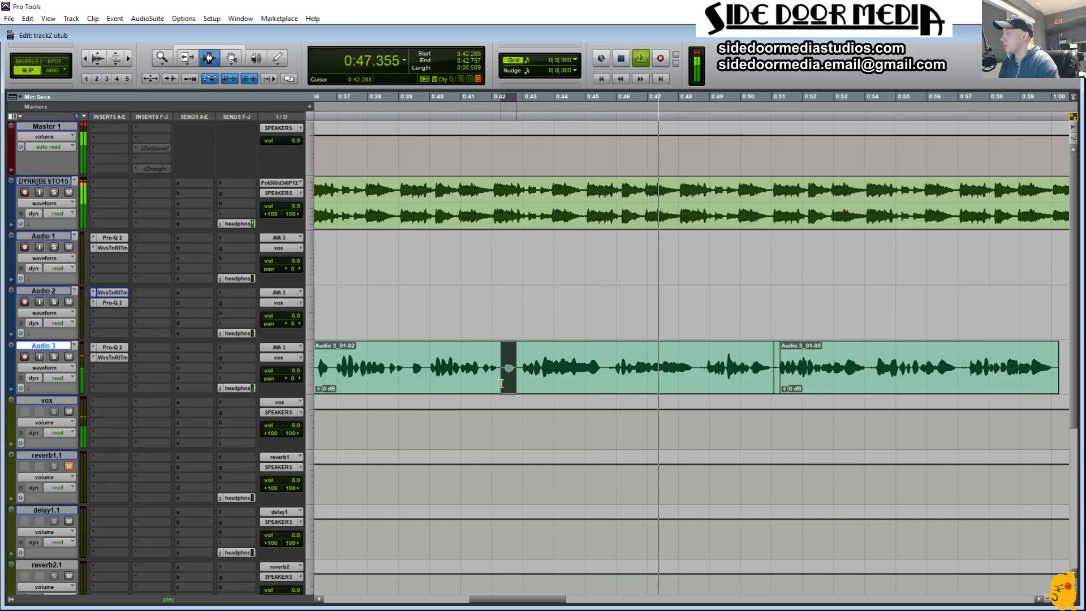
{"action": "key", "text": "ctrl+e"}
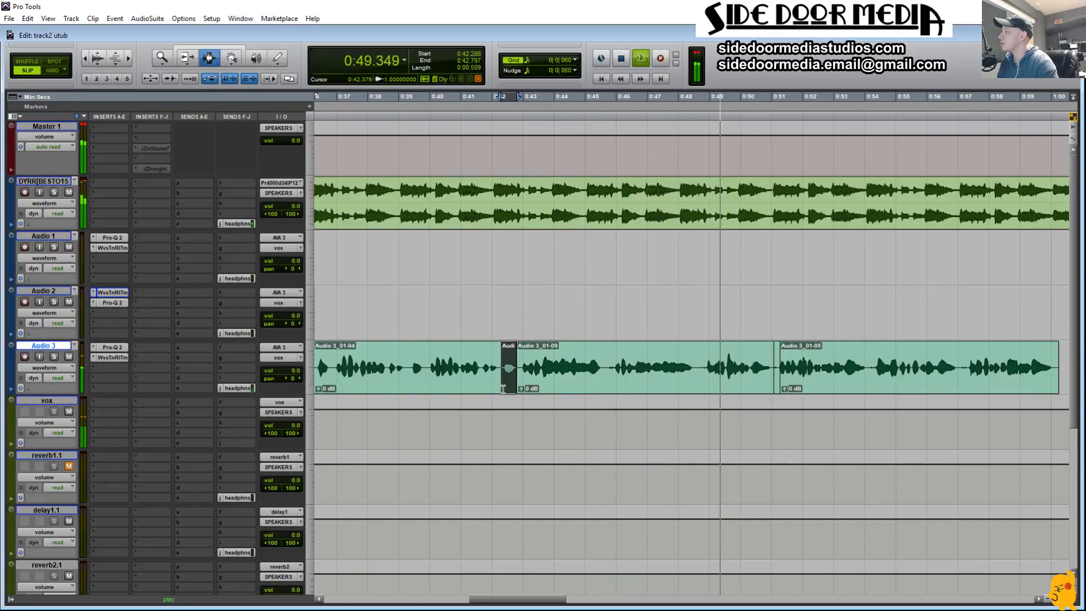
{"action": "key", "text": "t"}
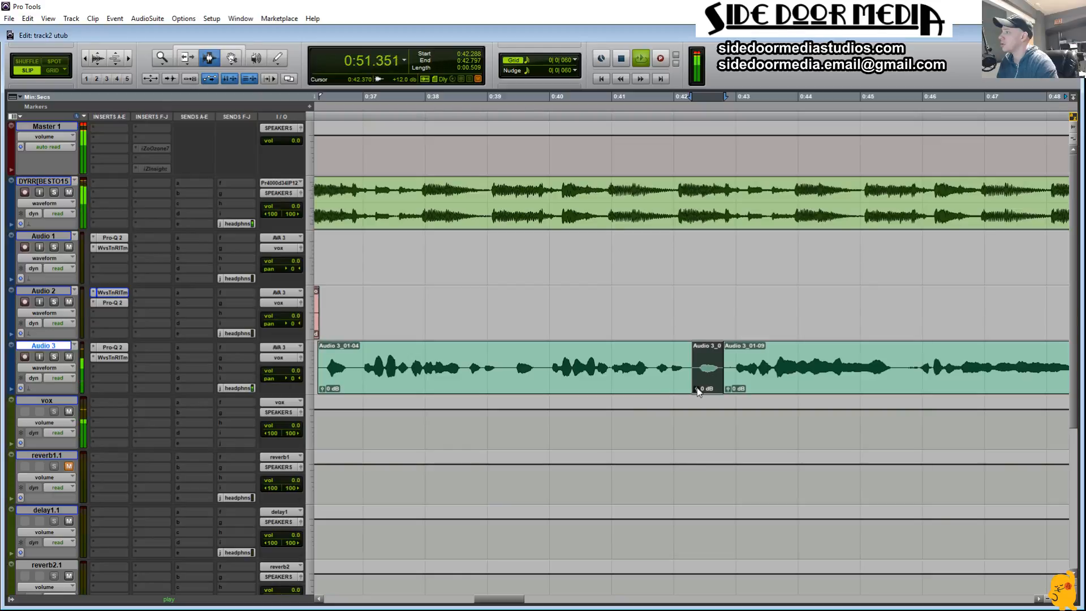
{"action": "left_click_drag", "start_coordinate": [697, 388], "coordinate": [696, 385]}
{"action": "left_click_drag", "start_coordinate": [542, 372], "coordinate": [513, 389]}
{"action": "key", "text": "b"}
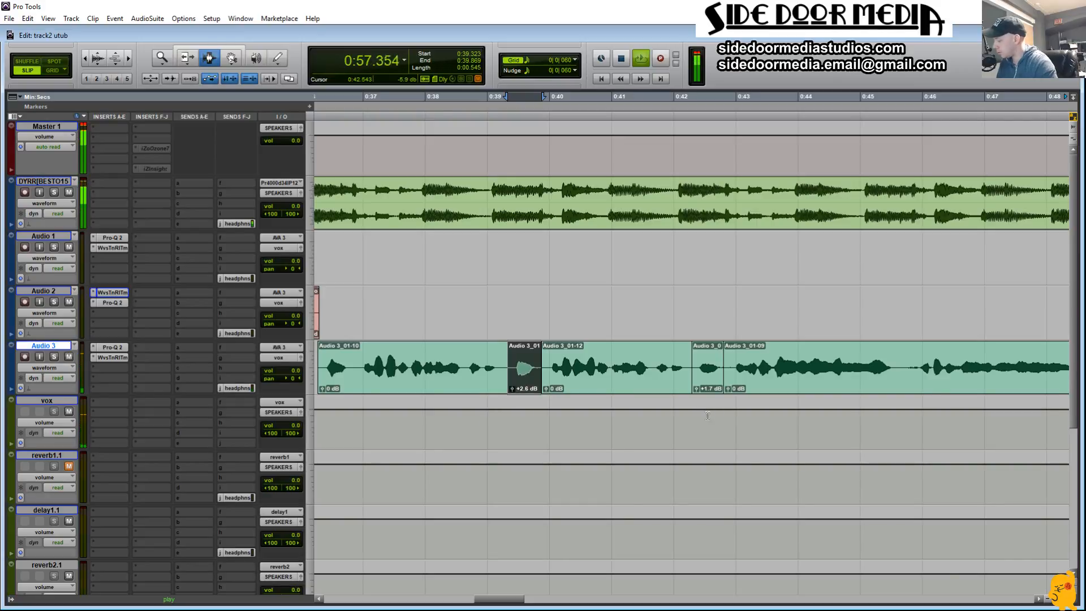
Step: Stop playback and select the Audio 3 clips from about 0:36 to 1:12
{"action": "key", "text": "r"}
{"action": "key", "text": "r"}
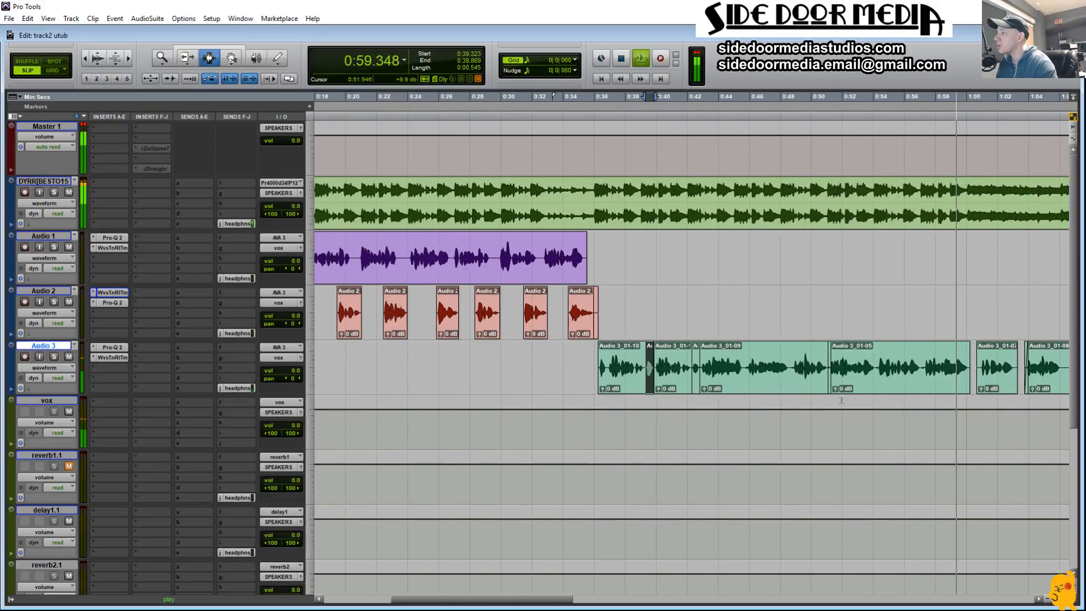
{"action": "key", "text": "r"}
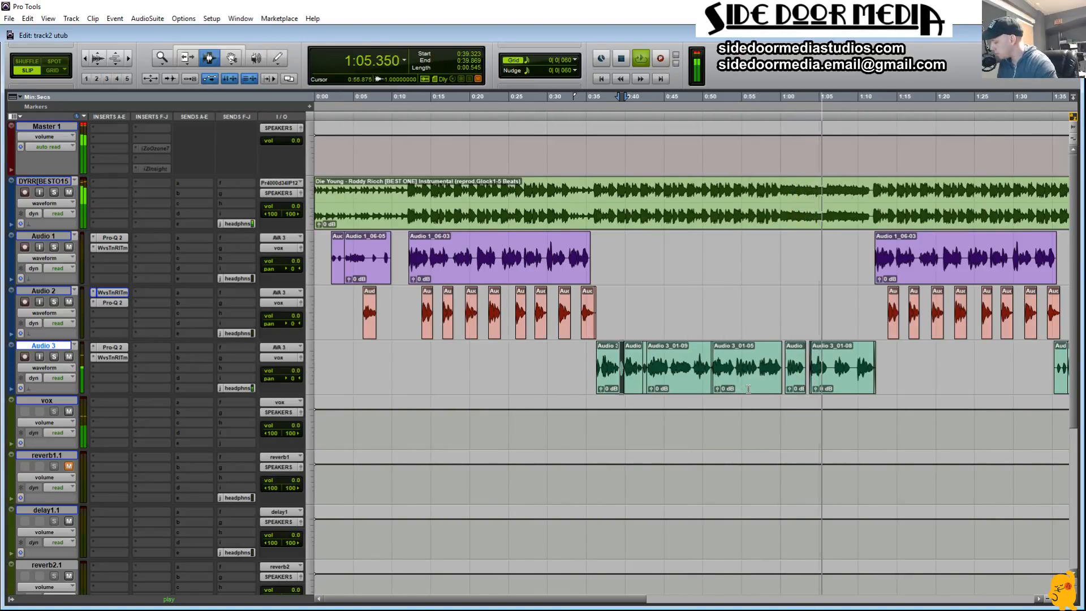
{"action": "key", "text": "space"}
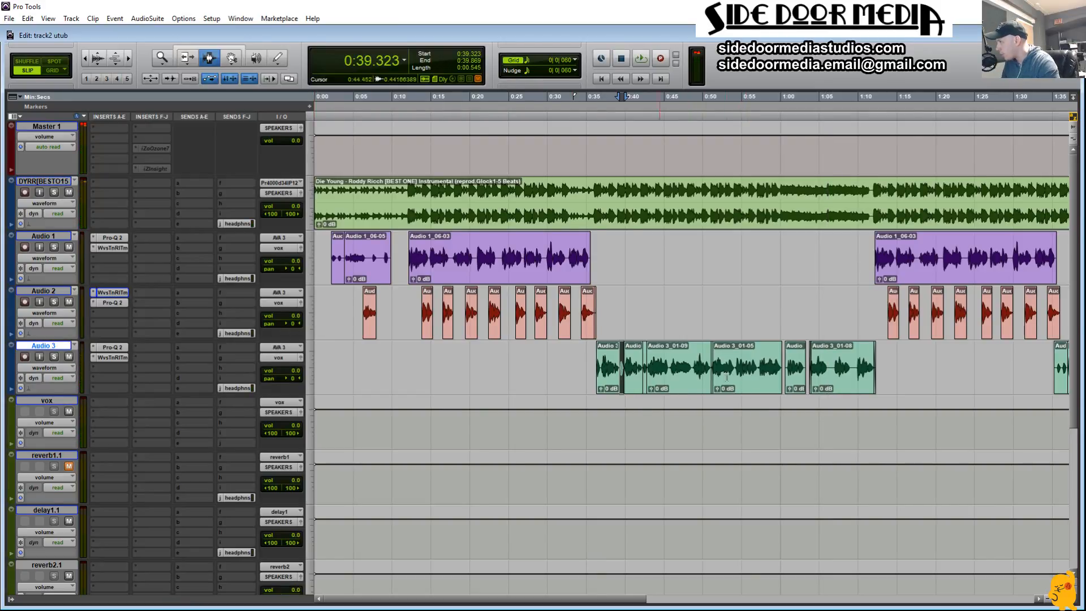
{"action": "double_click", "coordinate": [604, 366]}
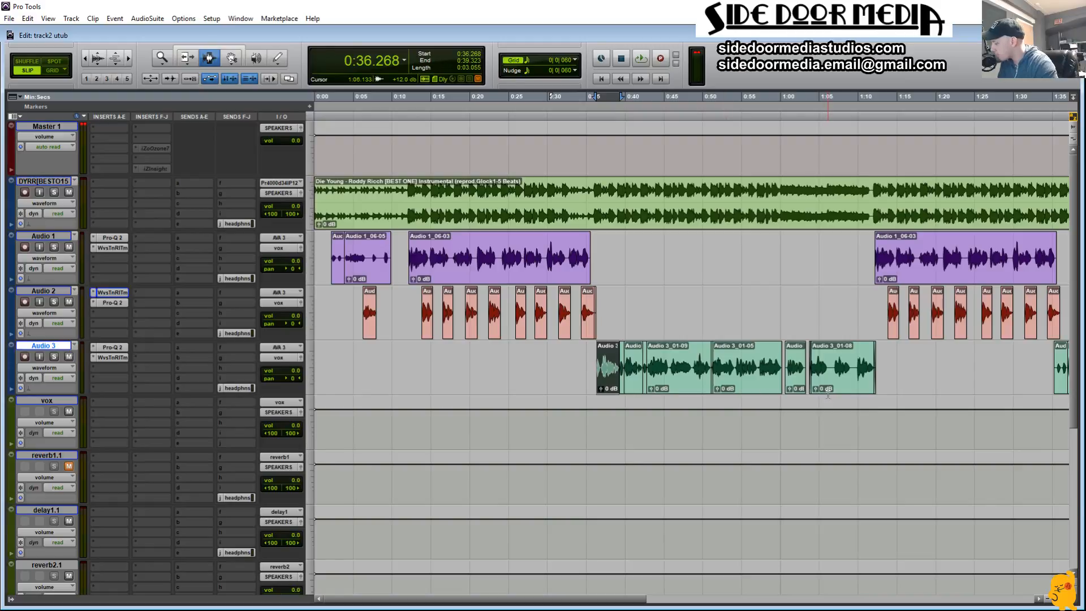
{"action": "left_click", "coordinate": [856, 385], "text": "shift"}
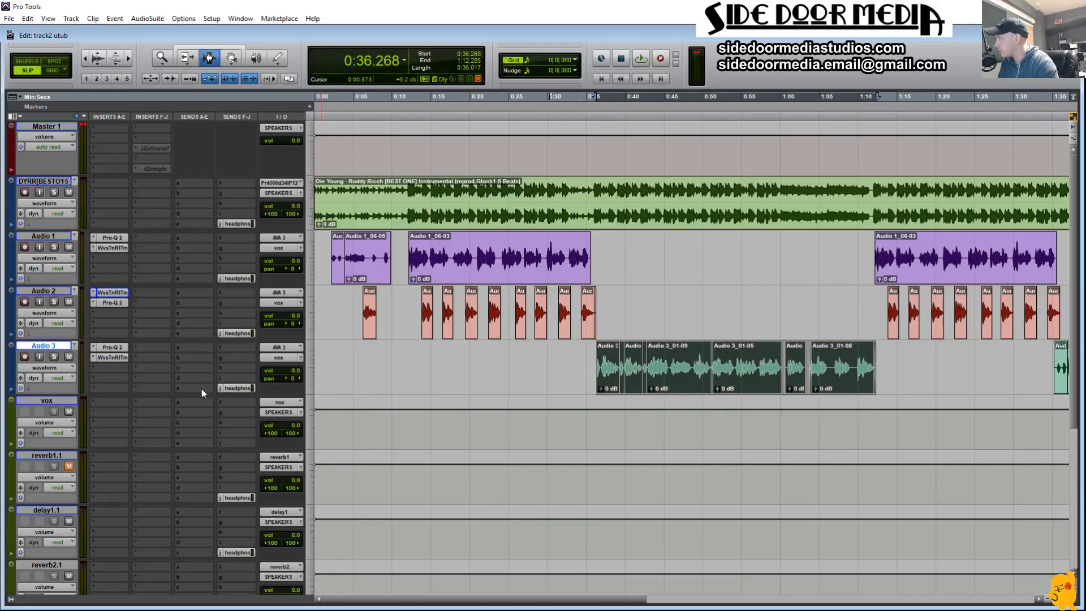
Step: Insert the mono Acme Opticom XLA-3 compressor after the tuner on Audio 3 and move its window clear of the track's clips
{"action": "left_click", "coordinate": [95, 369]}
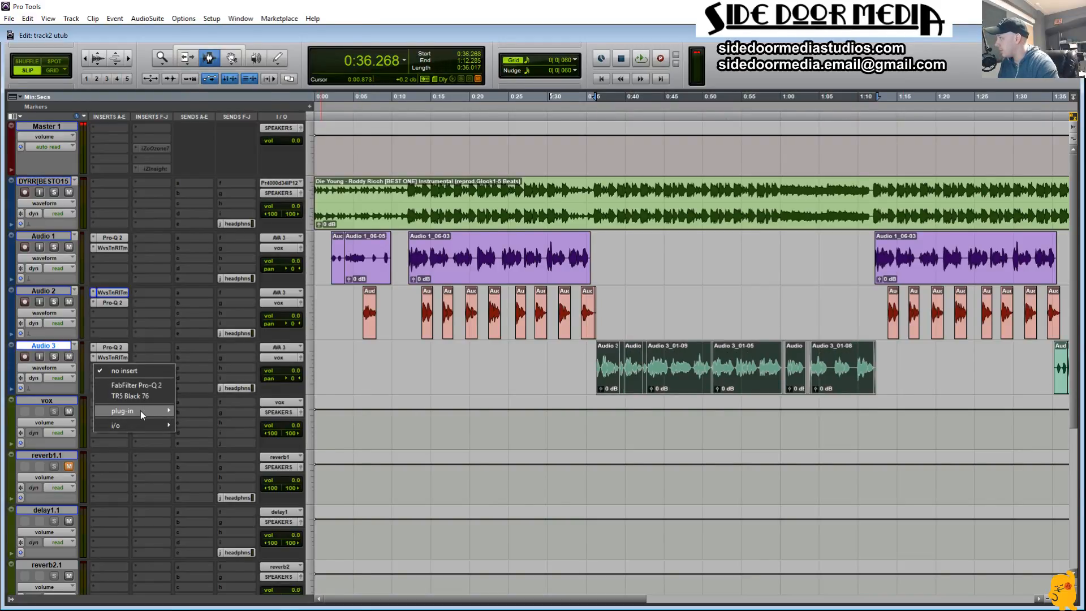
{"action": "mouse_move", "coordinate": [140, 411]}
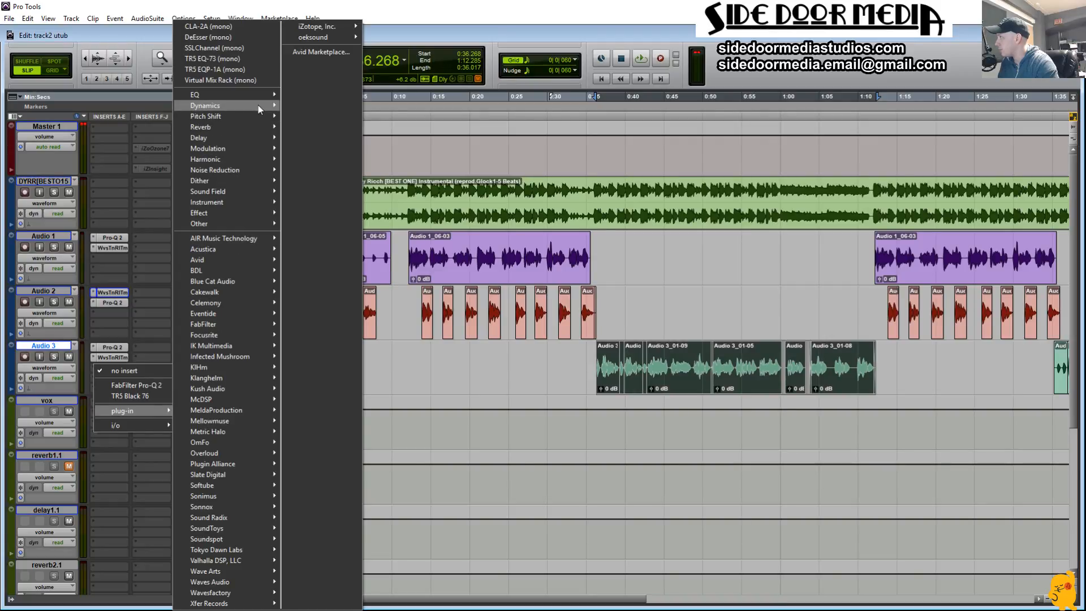
{"action": "mouse_move", "coordinate": [258, 106]}
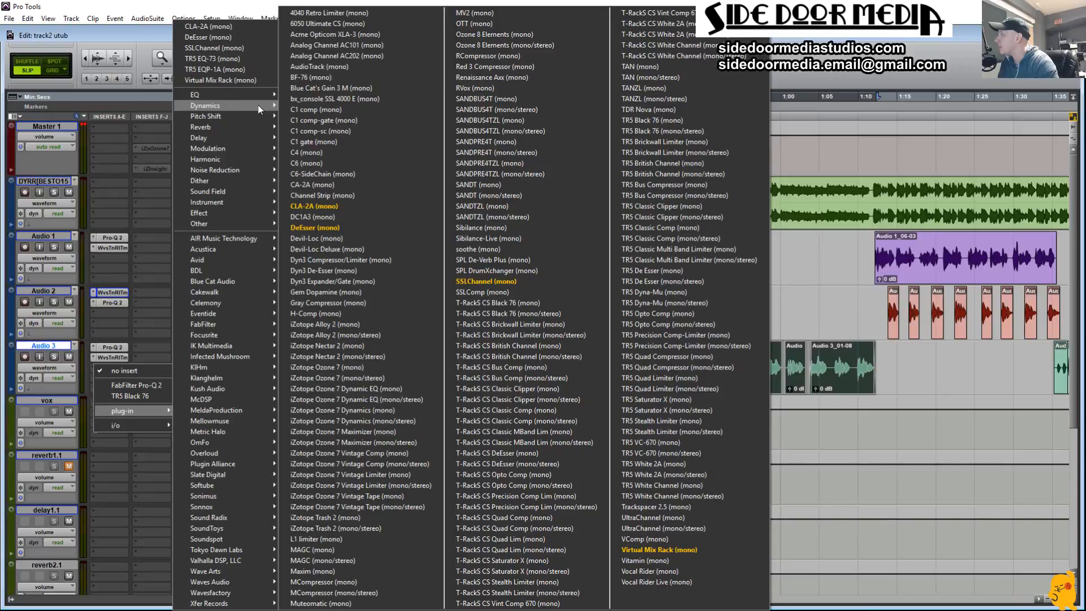
{"action": "left_click", "coordinate": [350, 35]}
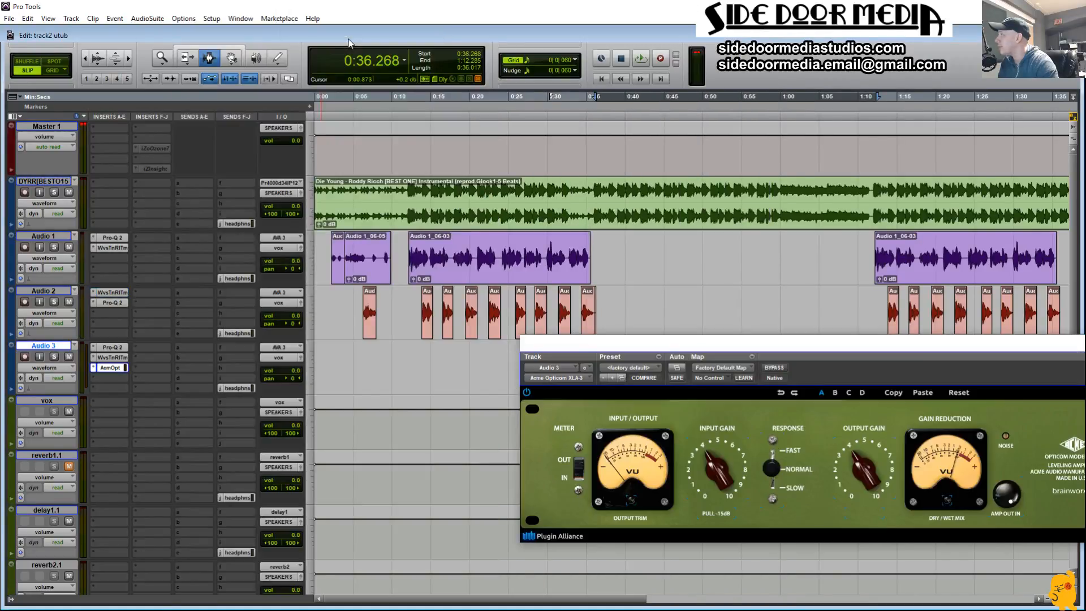
{"action": "left_click_drag", "start_coordinate": [636, 356], "coordinate": [310, 53]}
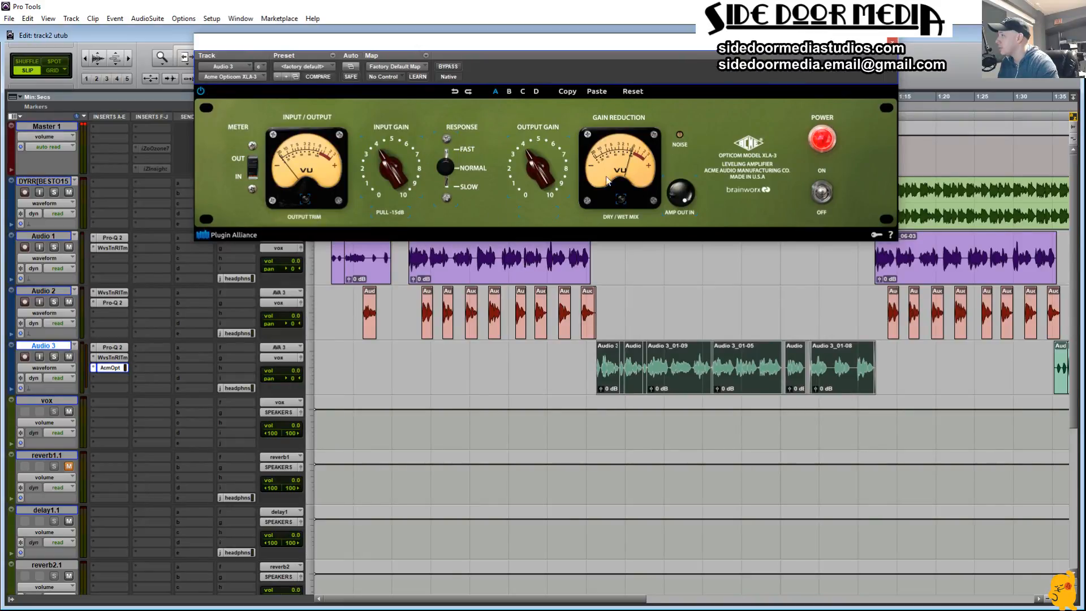
Step: Set the XLA-3's Input Gain and Output Gain to about 2 and its Response to Slow
{"action": "left_click_drag", "start_coordinate": [531, 179], "coordinate": [391, 204]}
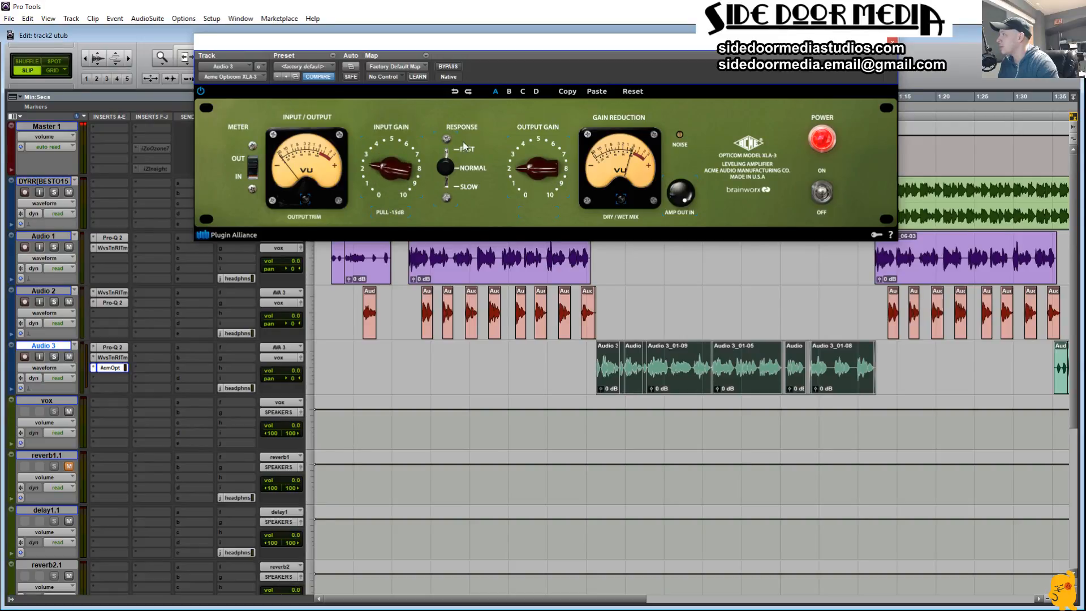
{"action": "left_click", "coordinate": [462, 187]}
{"action": "left_click_drag", "start_coordinate": [395, 165], "coordinate": [397, 183]}
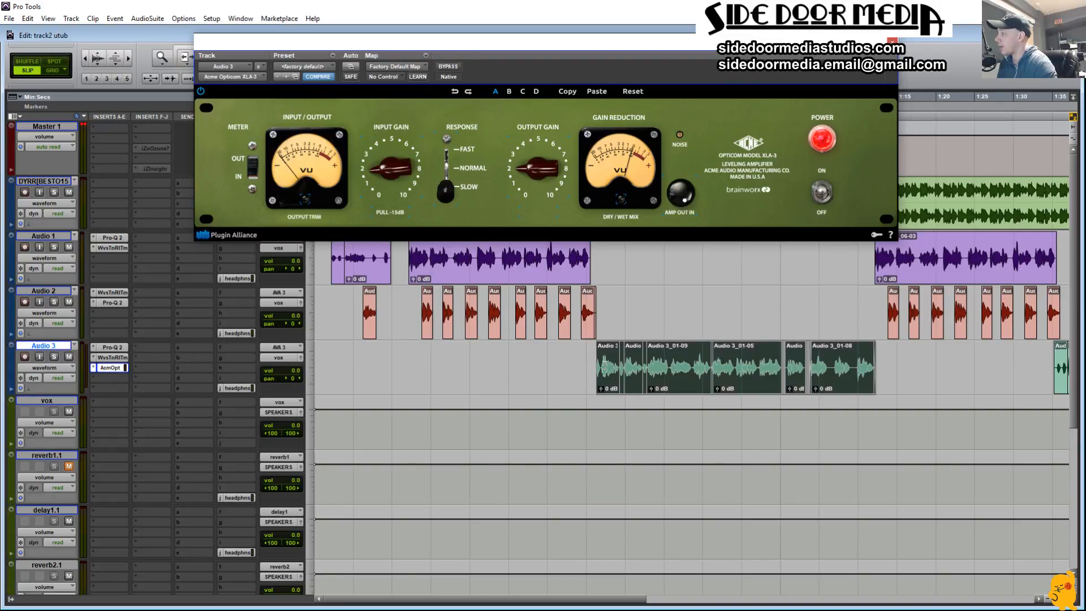
Step: Select and play the Audio 3 section while setting the XLA-3's Input Gain to about 1.5 and Output Gain to about 5
{"action": "left_click_drag", "start_coordinate": [566, 371], "coordinate": [883, 374]}
{"action": "left_click_drag", "start_coordinate": [884, 374], "coordinate": [588, 380]}
{"action": "key", "text": "space"}
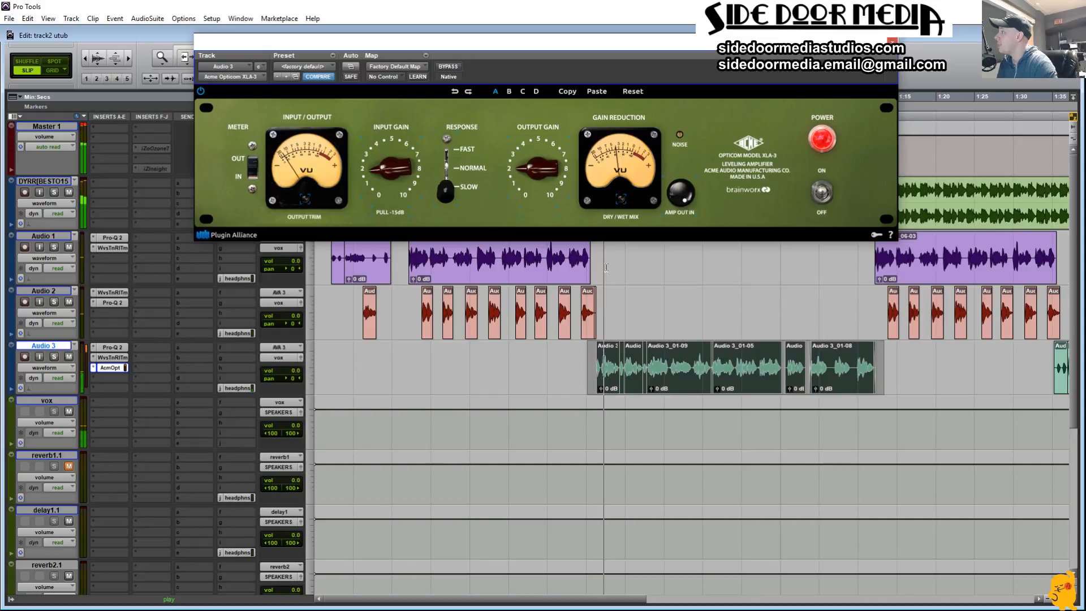
{"action": "mouse_move", "coordinate": [401, 192]}
{"action": "left_mouse_down"}
{"action": "mouse_move", "coordinate": [380, 178]}
{"action": "mouse_move", "coordinate": [393, 183]}
{"action": "left_mouse_up"}
{"action": "left_click_drag", "start_coordinate": [538, 169], "coordinate": [533, 134]}
{"action": "left_click_drag", "start_coordinate": [384, 182], "coordinate": [387, 172]}
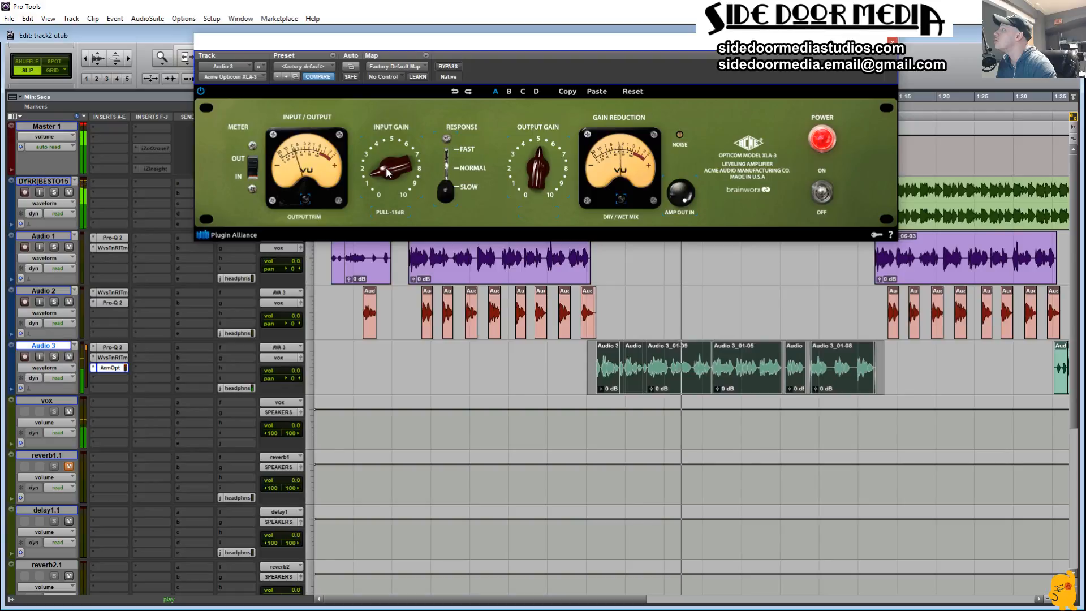
Step: Compare the Normal and Fast responses during playback, leaving Response on Normal with Input Gain at about 2
{"action": "left_click", "coordinate": [445, 168]}
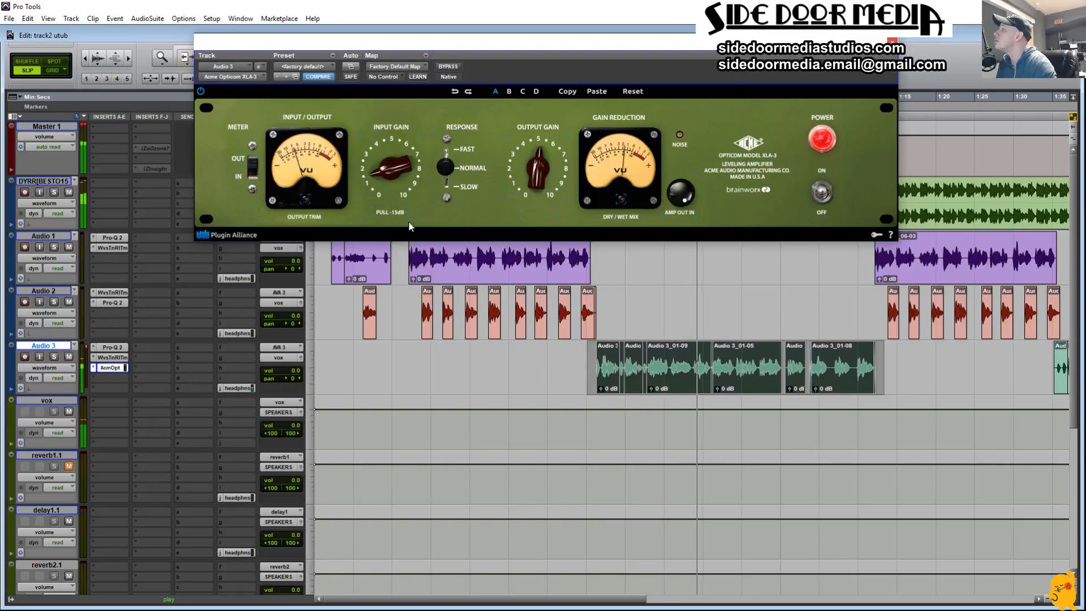
{"action": "left_click", "coordinate": [445, 164]}
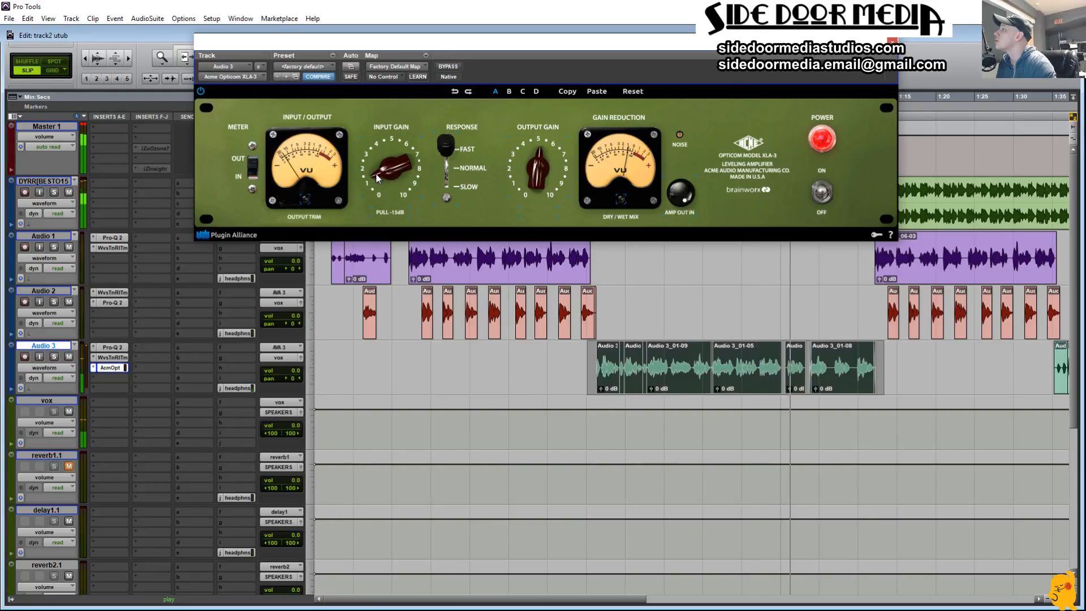
{"action": "key", "text": "space"}
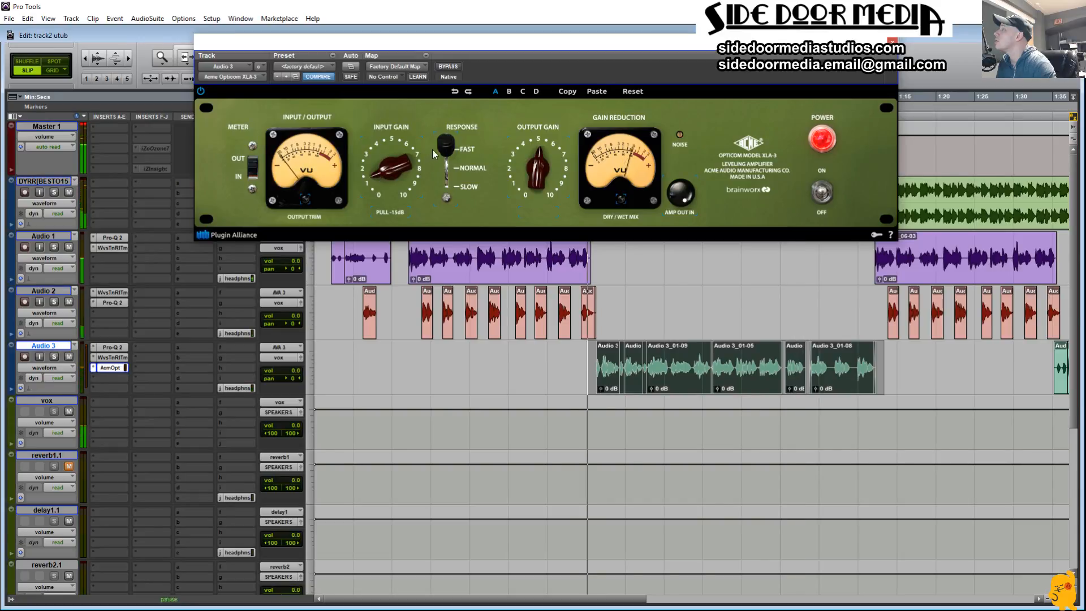
{"action": "key", "text": "space"}
{"action": "left_click_drag", "start_coordinate": [446, 146], "coordinate": [446, 170]}
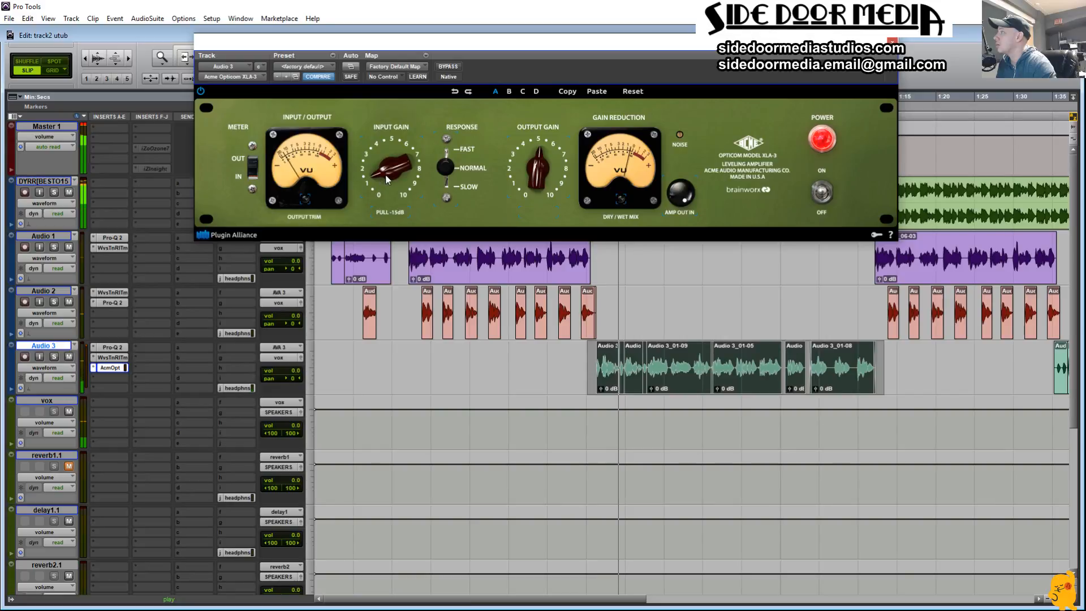
{"action": "left_click_drag", "start_coordinate": [386, 176], "coordinate": [384, 169]}
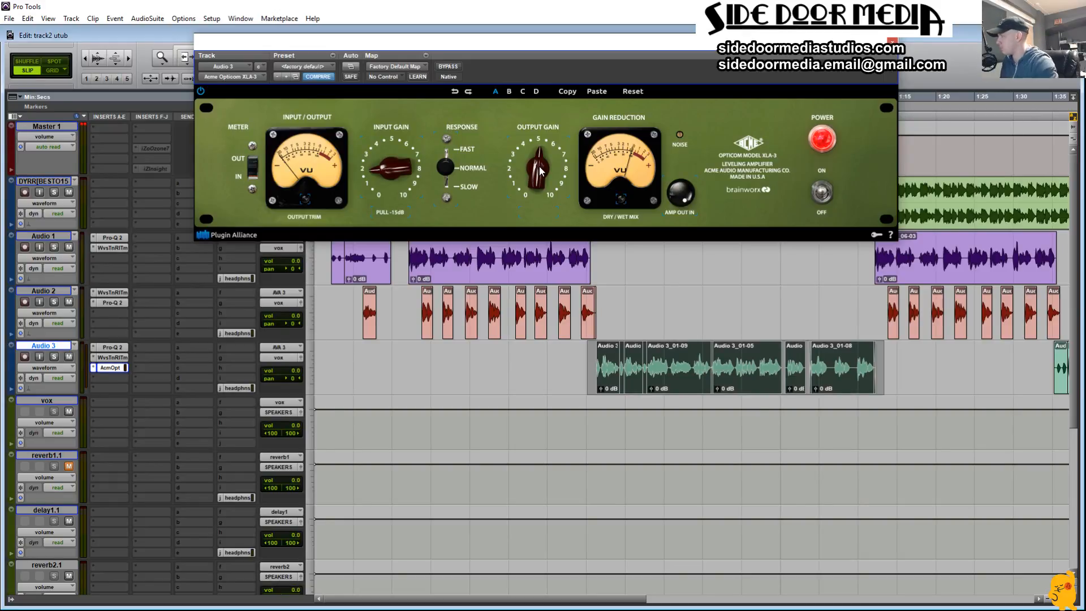
Step: Try several Output Gain settings on the XLA-3 and leave it at about 1.5
{"action": "left_click_drag", "start_coordinate": [526, 165], "coordinate": [556, 158]}
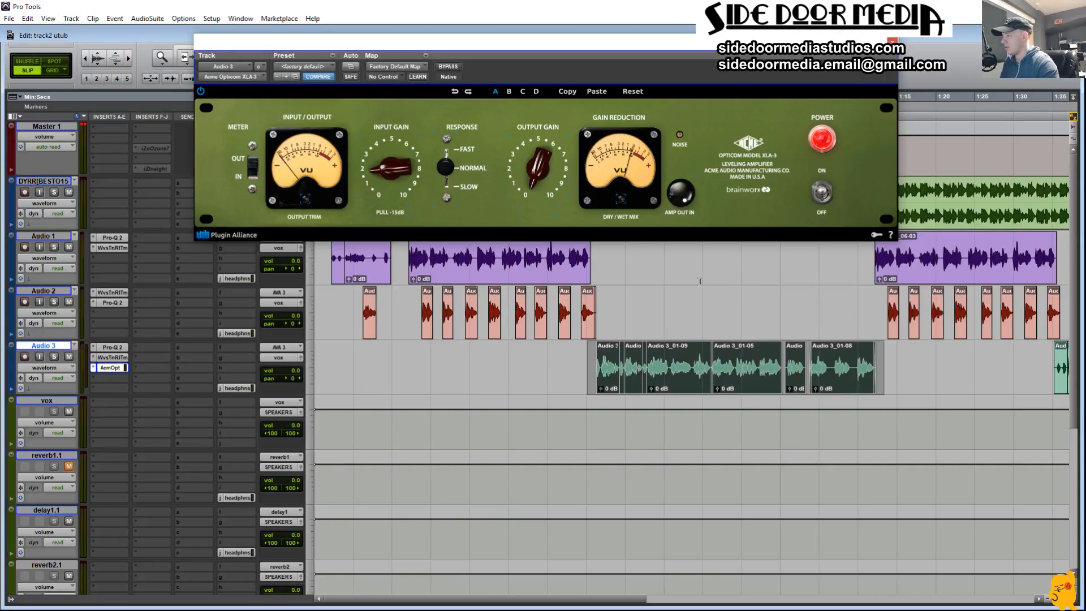
{"action": "left_click_drag", "start_coordinate": [554, 175], "coordinate": [537, 120]}
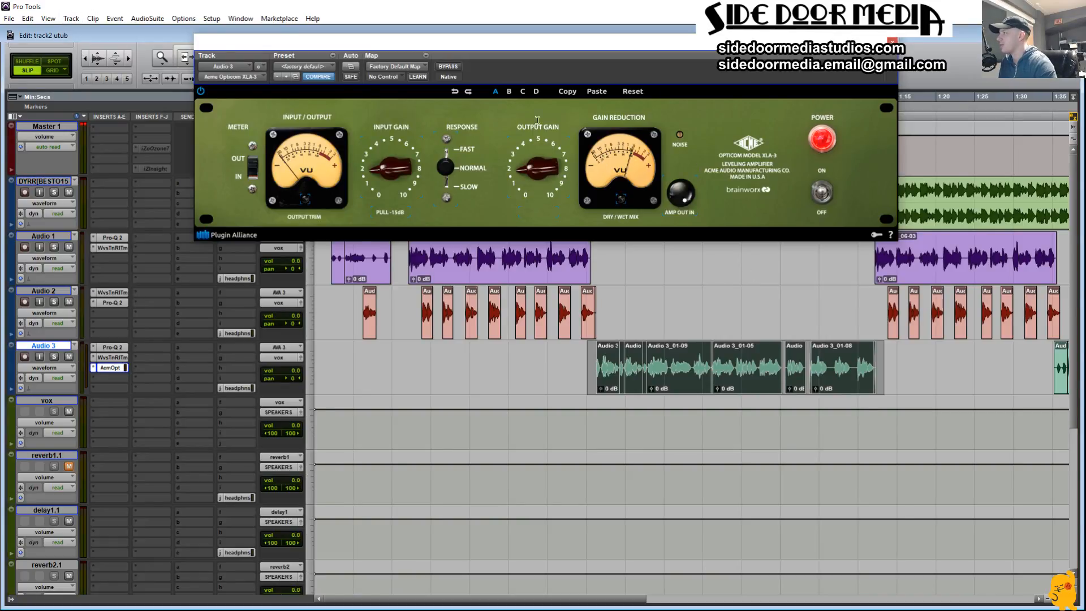
{"action": "mouse_move", "coordinate": [539, 174]}
{"action": "left_mouse_down"}
{"action": "mouse_move", "coordinate": [541, 149]}
{"action": "mouse_move", "coordinate": [536, 163]}
{"action": "left_mouse_up"}
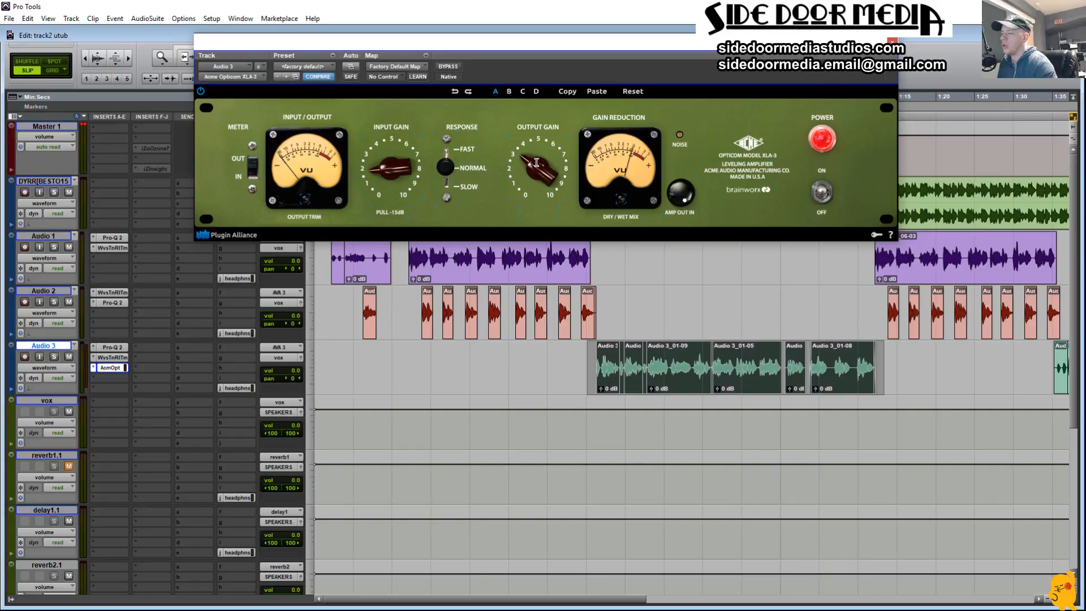
{"action": "mouse_move", "coordinate": [536, 163]}
{"action": "left_mouse_down"}
{"action": "mouse_move", "coordinate": [535, 221]}
{"action": "mouse_move", "coordinate": [511, 190]}
{"action": "mouse_move", "coordinate": [512, 156]}
{"action": "mouse_move", "coordinate": [537, 179]}
{"action": "left_mouse_up"}
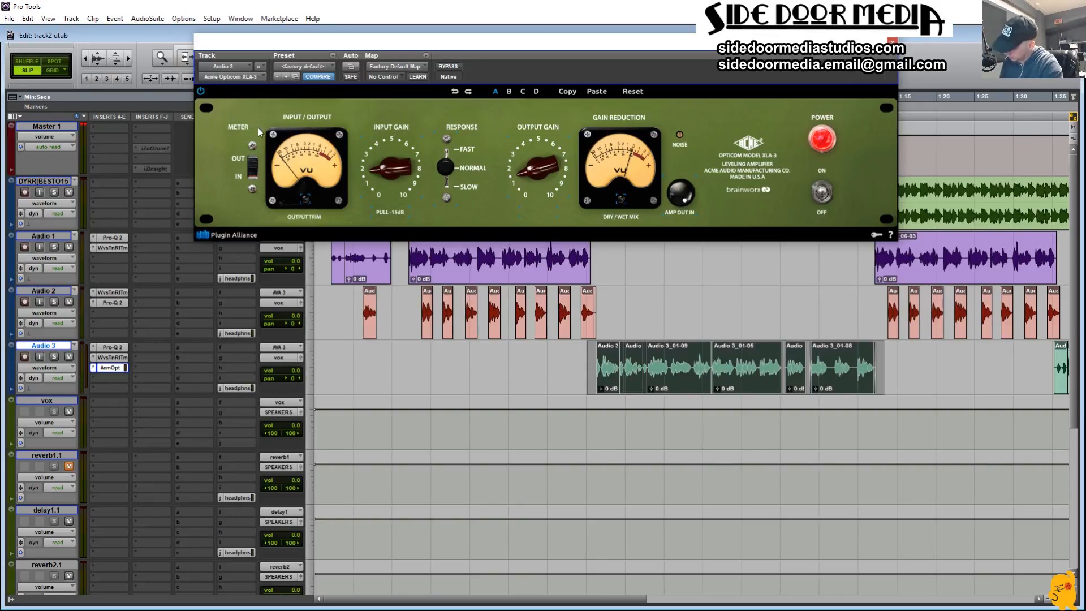
Step: Play the Audio 3 section, set the XLA-3's Output Gain to about 4.5, and check the track's level in the mixer
{"action": "key", "text": "space"}
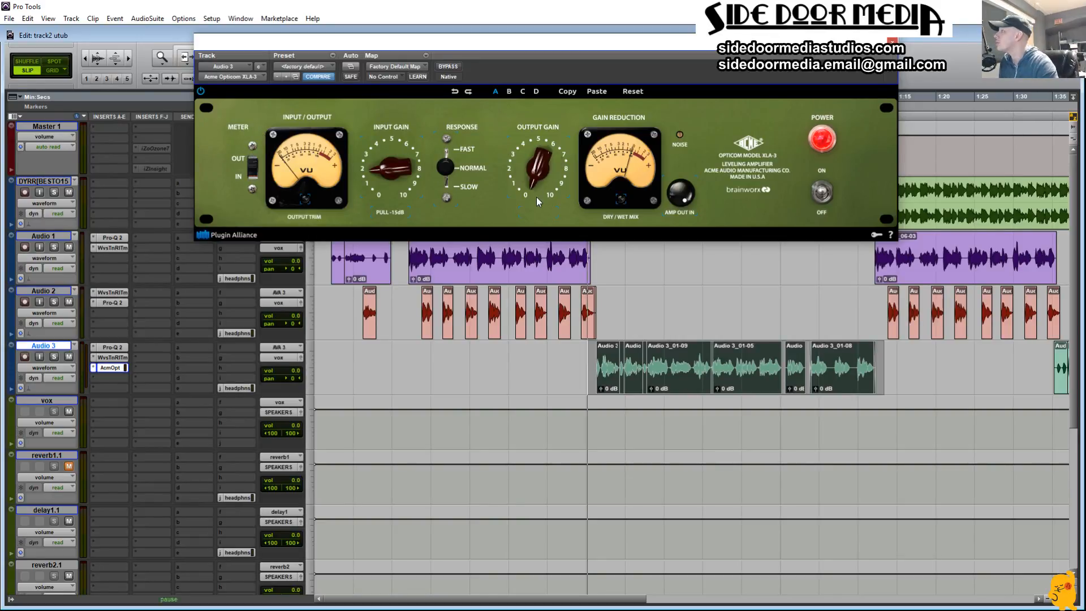
{"action": "left_click_drag", "start_coordinate": [528, 172], "coordinate": [535, 141]}
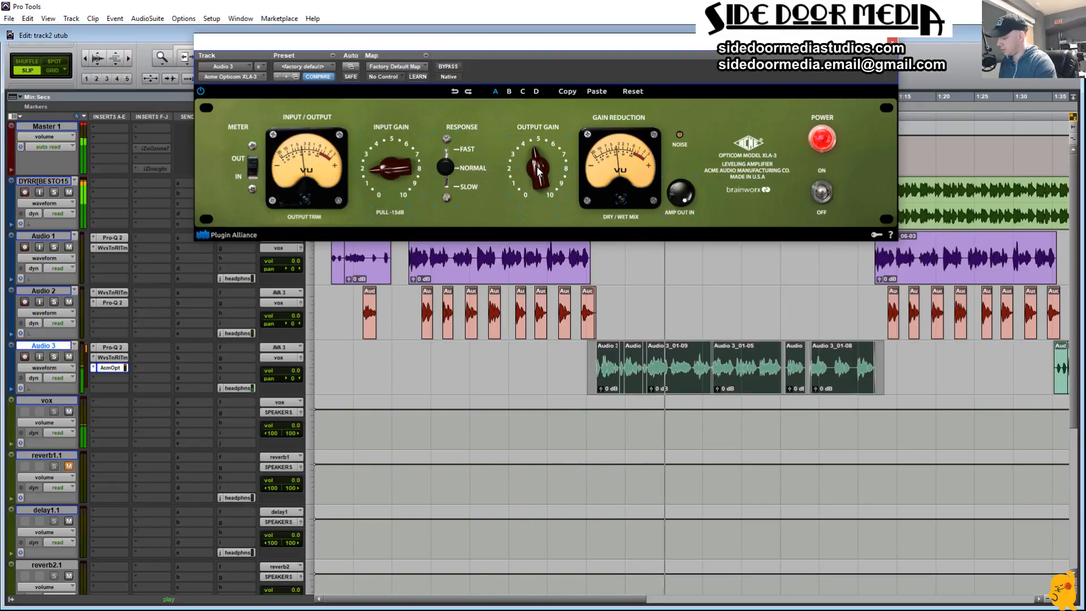
{"action": "key", "text": "ctrl+equal"}
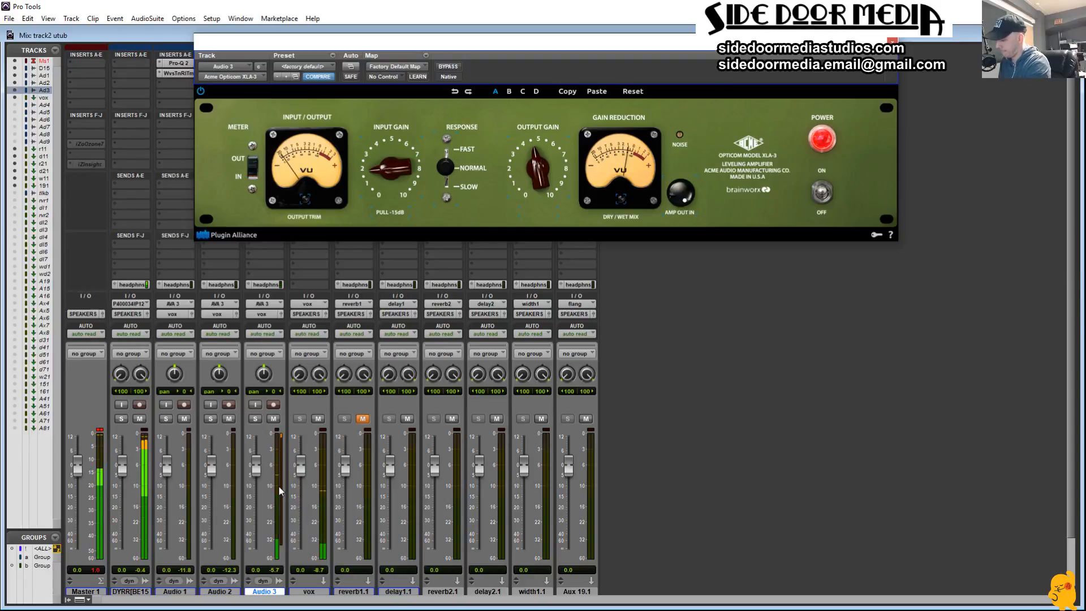
{"action": "key", "text": "ctrl+equal"}
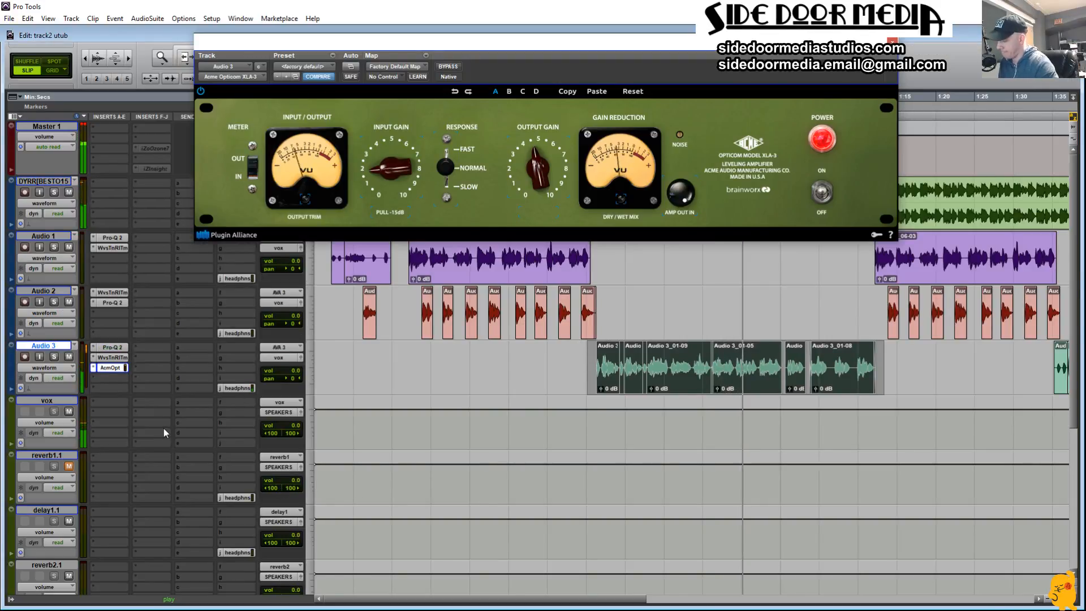
Step: Remove SSLChannel (mono) from the favorite plug-ins and add Plugin Alliance's bx_console SSL 4000 E (mono) to them
{"action": "left_click", "coordinate": [93, 377]}
{"action": "mouse_move", "coordinate": [144, 422]}
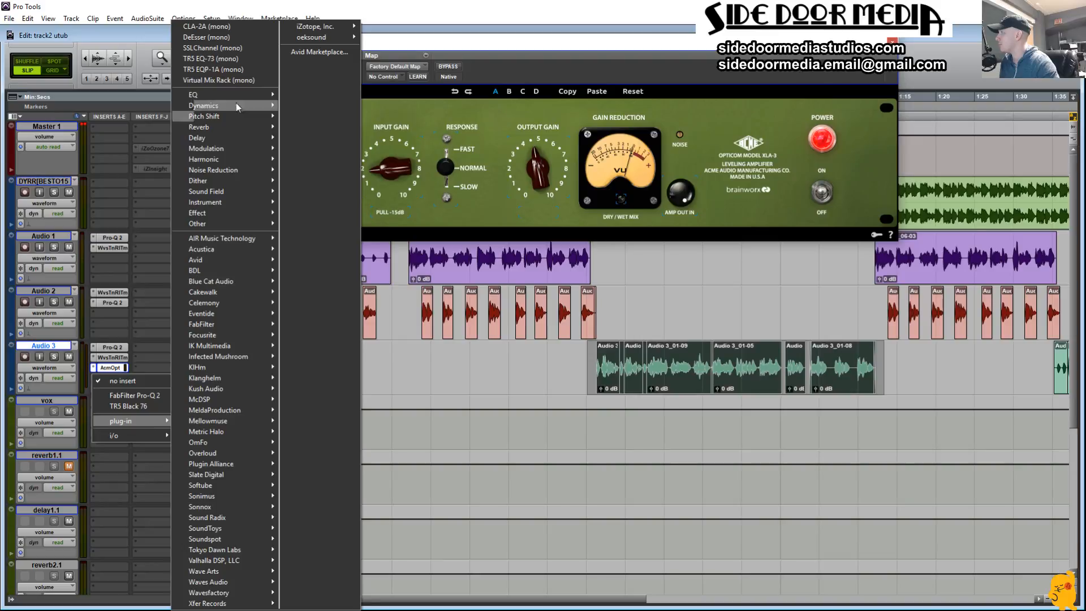
{"action": "left_click", "coordinate": [232, 49]}
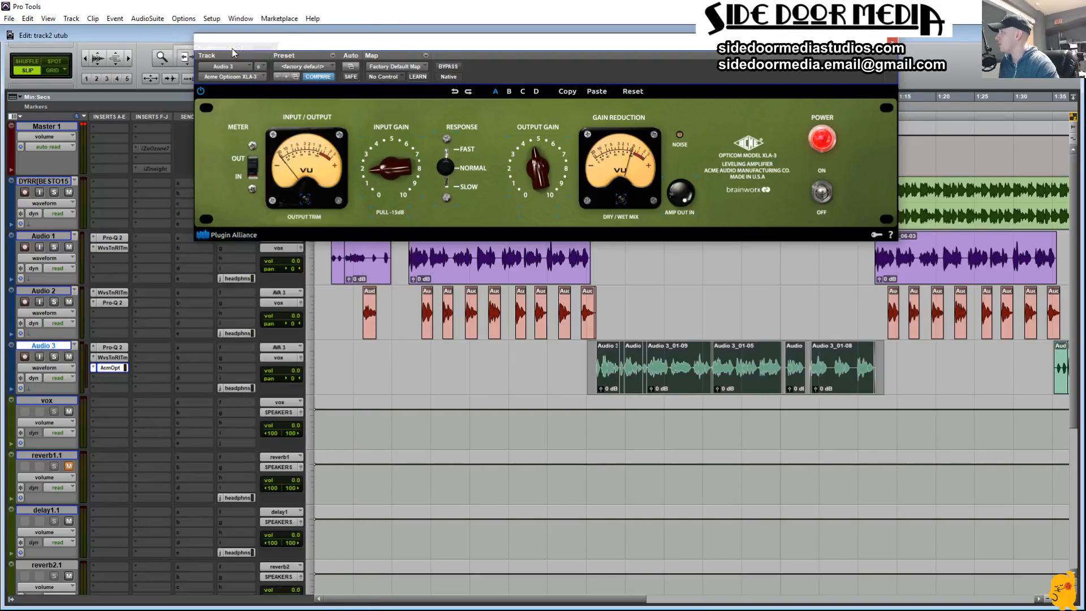
{"action": "left_click", "coordinate": [94, 378]}
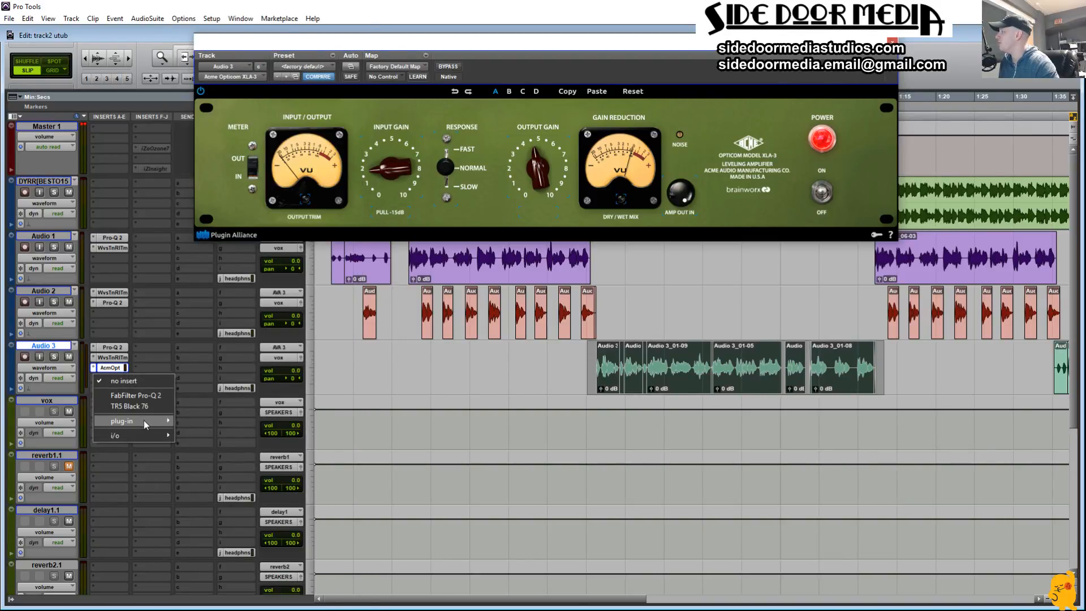
{"action": "mouse_move", "coordinate": [144, 419]}
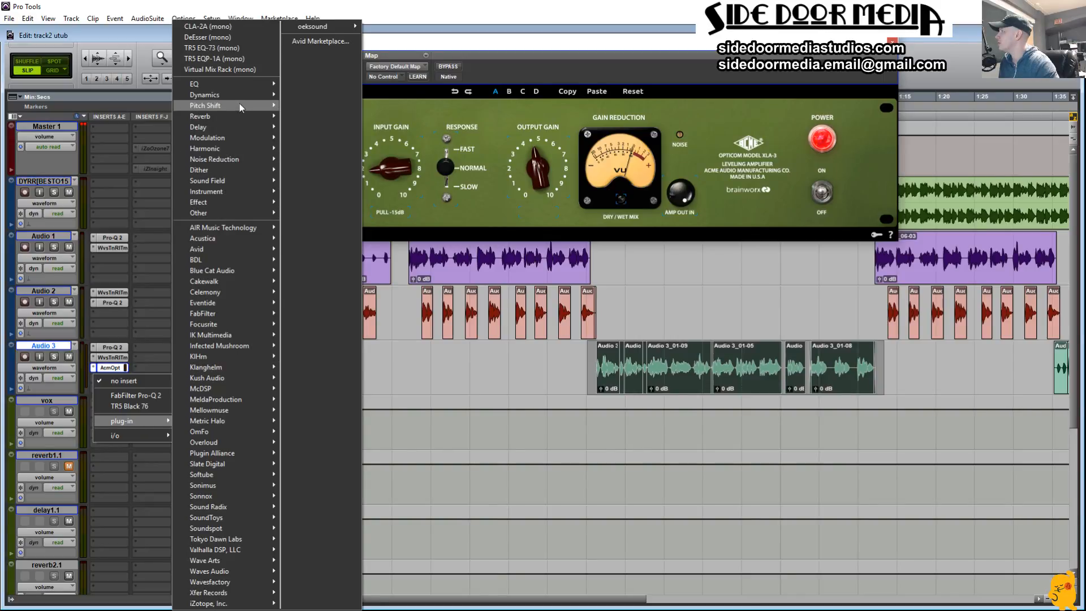
{"action": "mouse_move", "coordinate": [235, 93]}
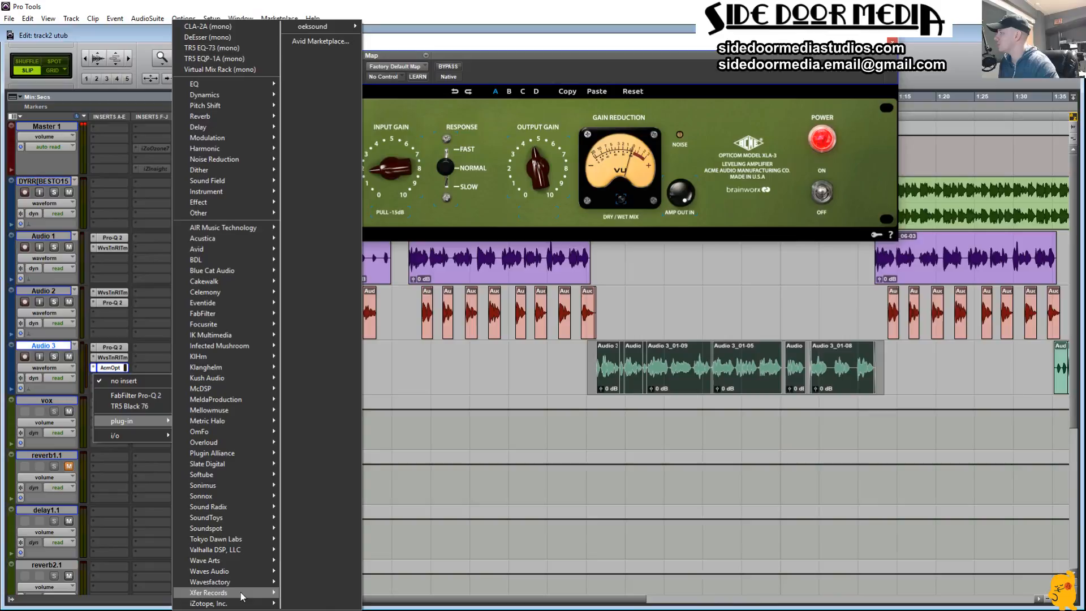
{"action": "mouse_move", "coordinate": [237, 597]}
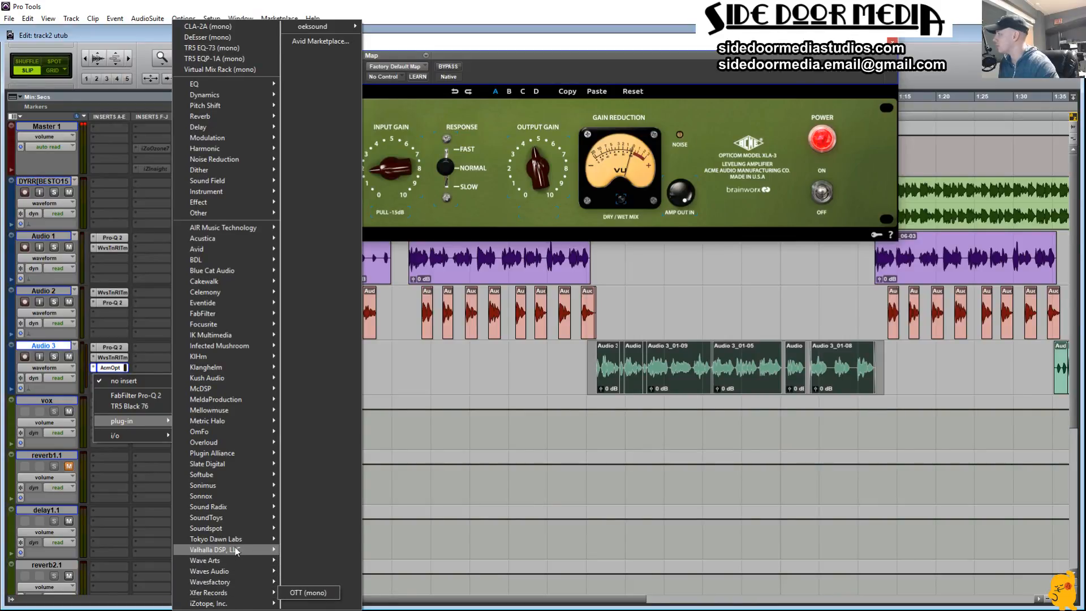
{"action": "mouse_move", "coordinate": [234, 454]}
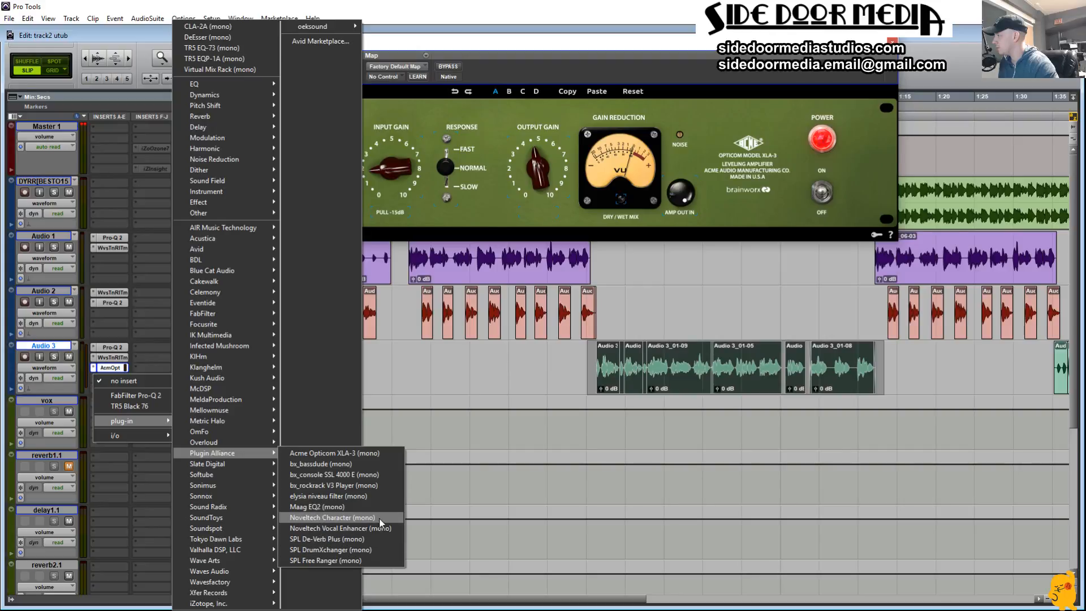
{"action": "left_click", "coordinate": [365, 475]}
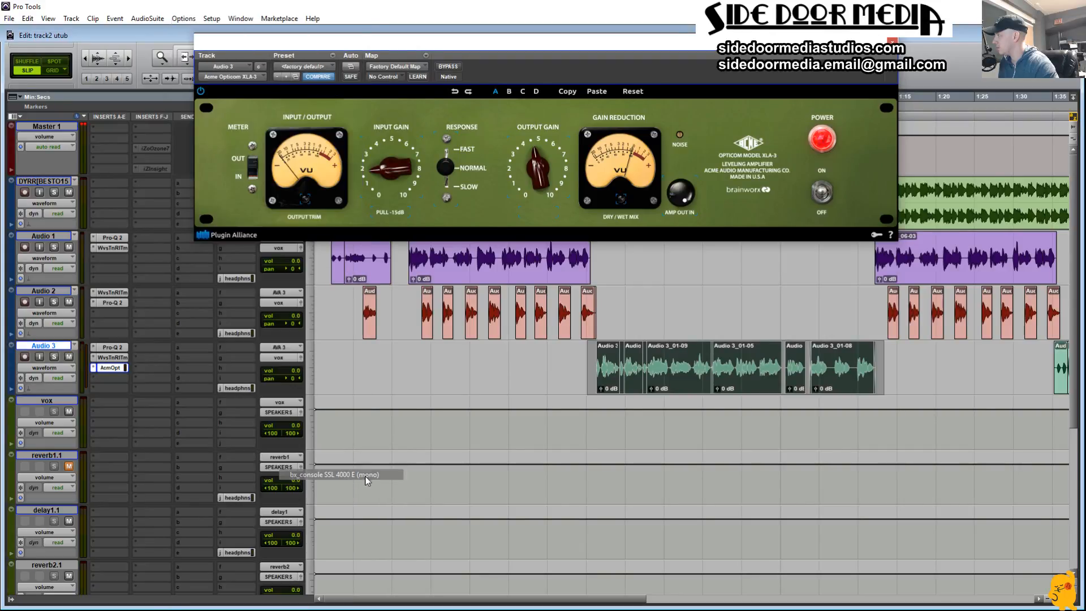
Step: Insert bx_console SSL 4000 E (mono) after the XLA-3 on Audio 3 and move its window off the vocal clips
{"action": "left_click", "coordinate": [95, 379]}
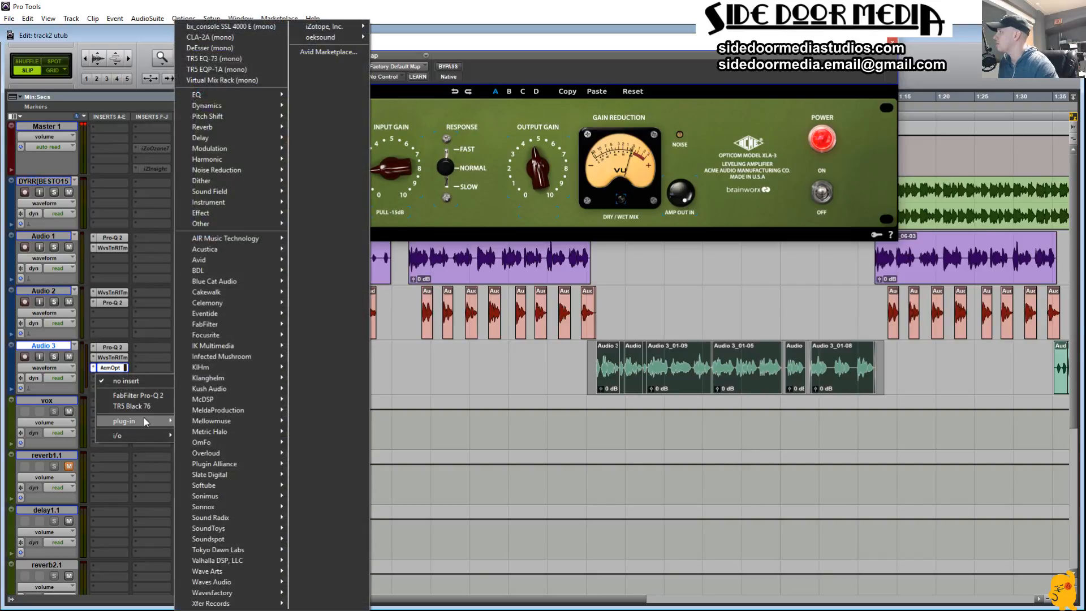
{"action": "left_click", "coordinate": [275, 28]}
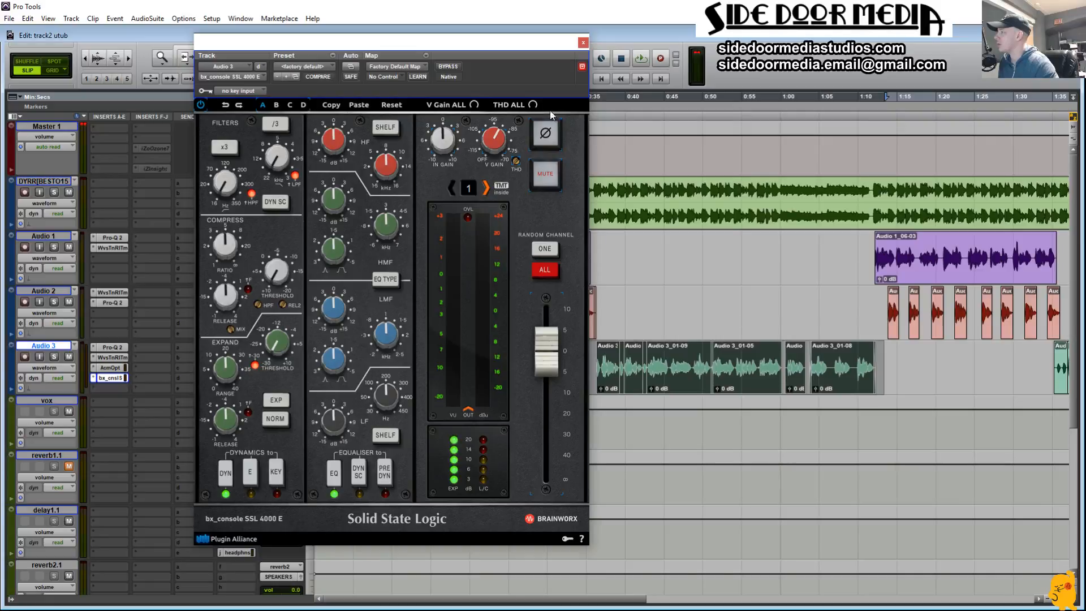
{"action": "left_click_drag", "start_coordinate": [522, 54], "coordinate": [911, 26]}
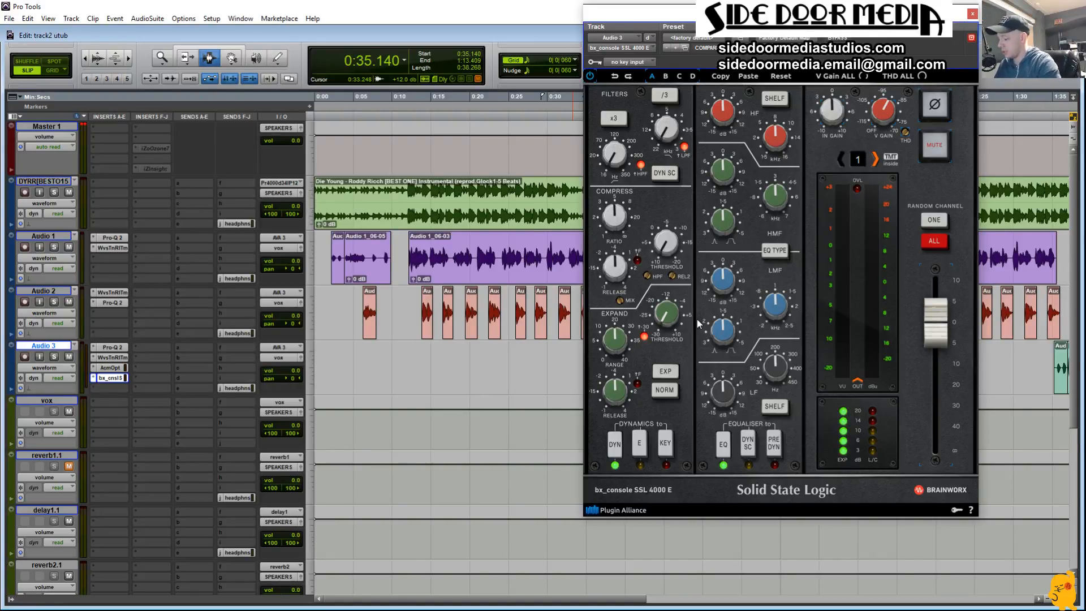
Step: During playback, raise the SSL console's expander Range to near its maximum and raise the expander Threshold
{"action": "key", "text": "space"}
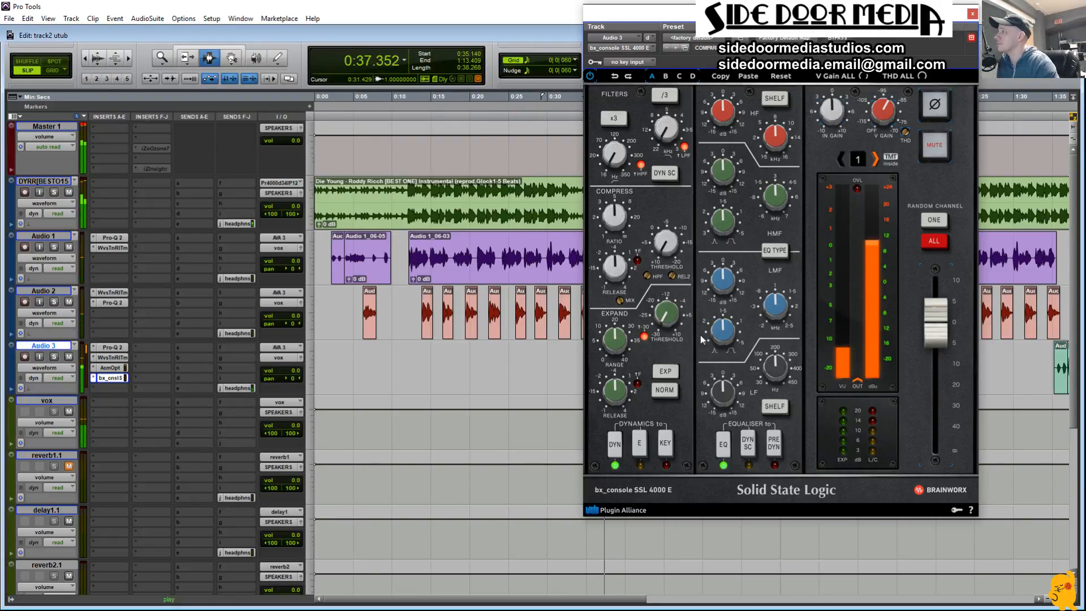
{"action": "left_click_drag", "start_coordinate": [683, 11], "coordinate": [133, 38]}
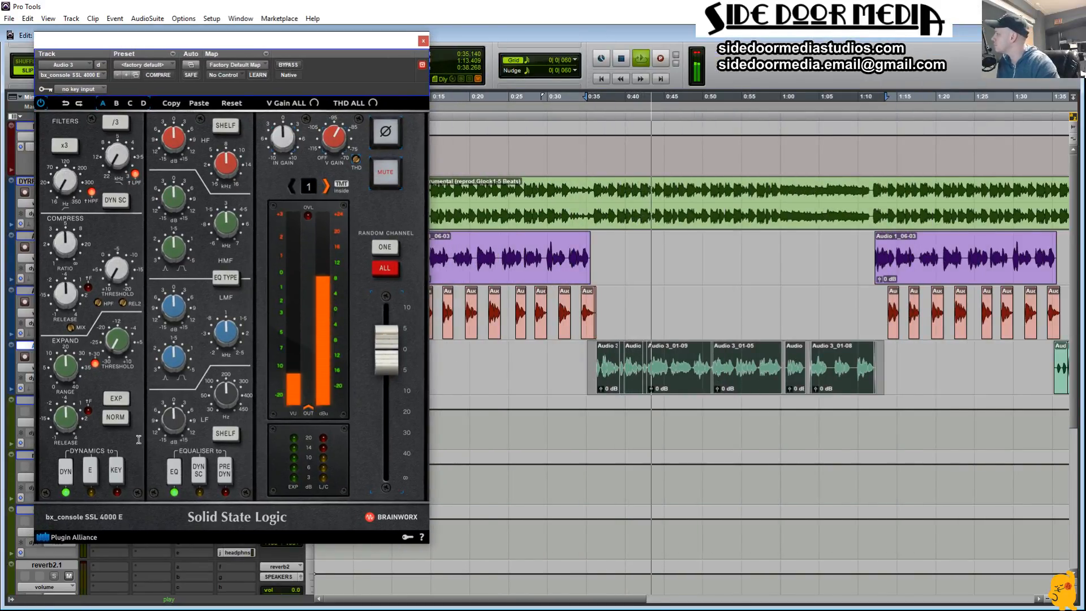
{"action": "left_click_drag", "start_coordinate": [71, 375], "coordinate": [72, 320]}
{"action": "left_click_drag", "start_coordinate": [120, 349], "coordinate": [117, 287]}
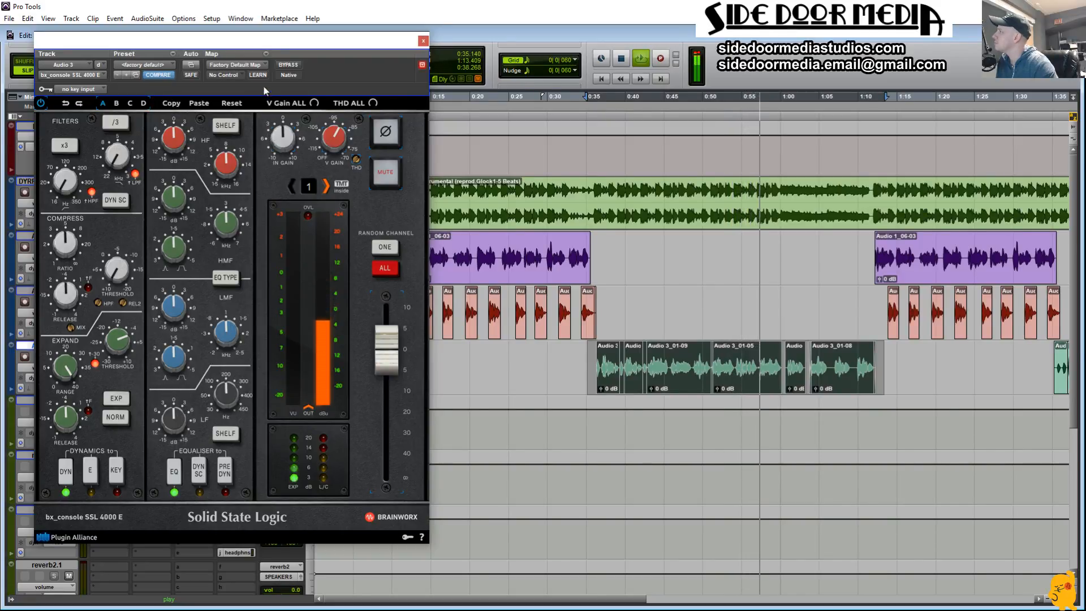
{"action": "left_click_drag", "start_coordinate": [260, 44], "coordinate": [347, 80]}
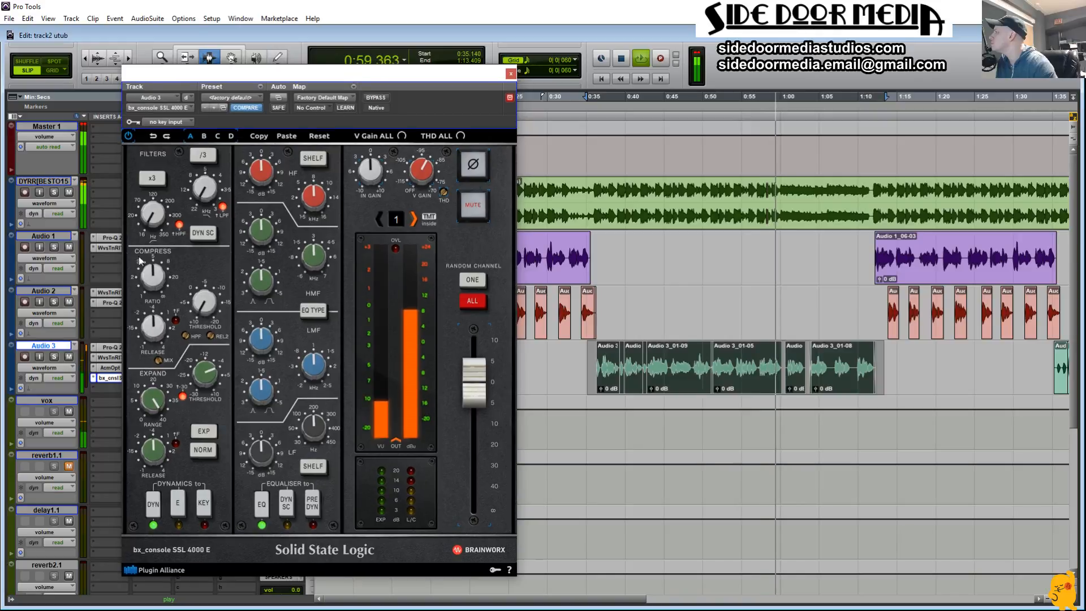
Step: Adjust the SSL console's compressor by fine-tuning its Ratio, lowering its Release and setting its Threshold to about -13 dB
{"action": "left_click_drag", "start_coordinate": [155, 276], "coordinate": [201, 256]}
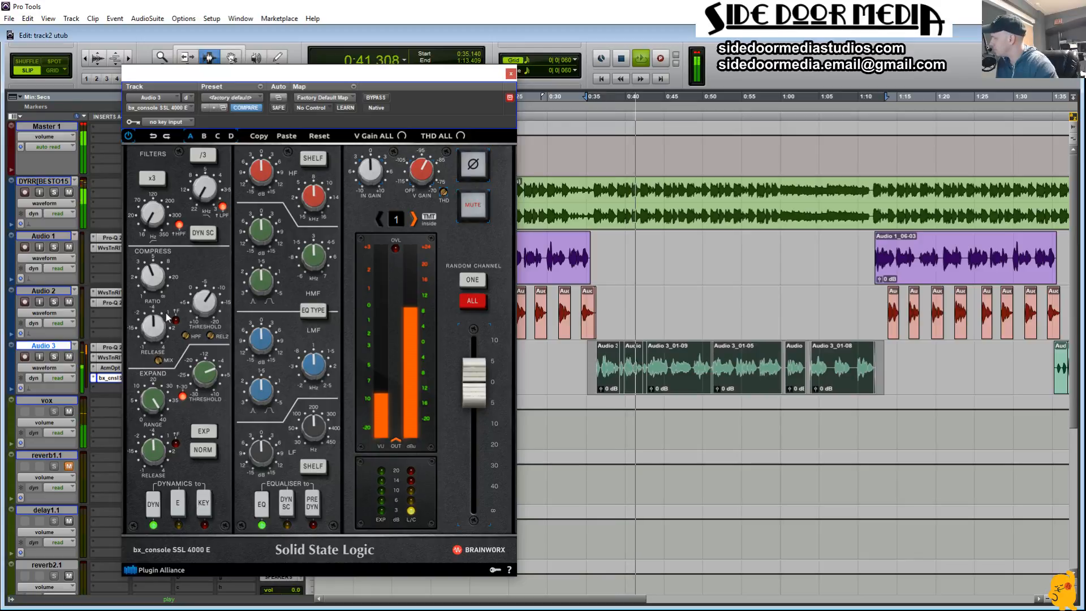
{"action": "left_click_drag", "start_coordinate": [153, 331], "coordinate": [151, 336]}
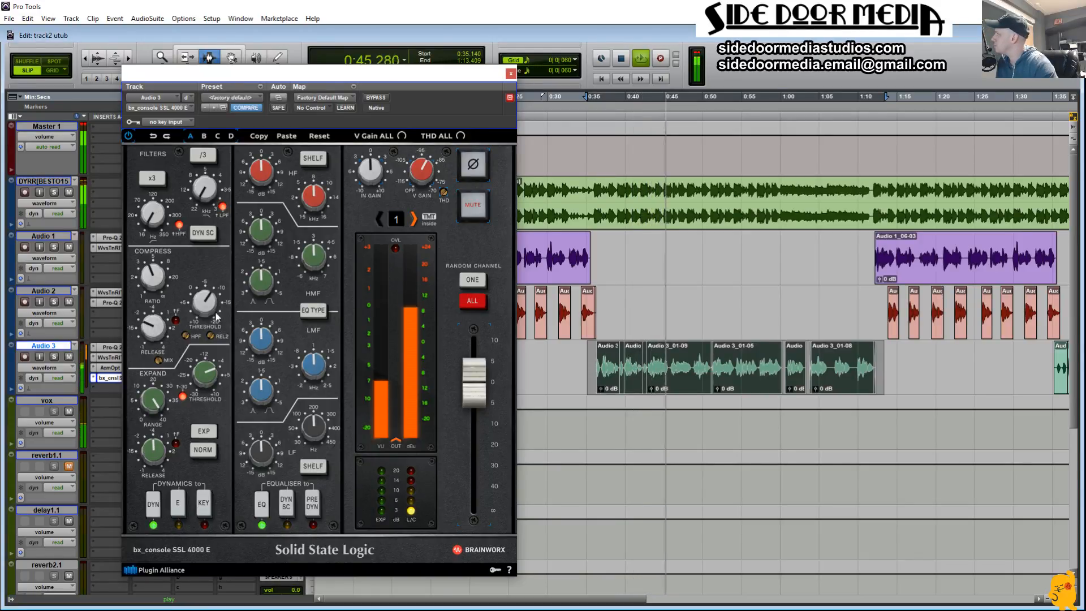
{"action": "left_click_drag", "start_coordinate": [212, 298], "coordinate": [215, 293]}
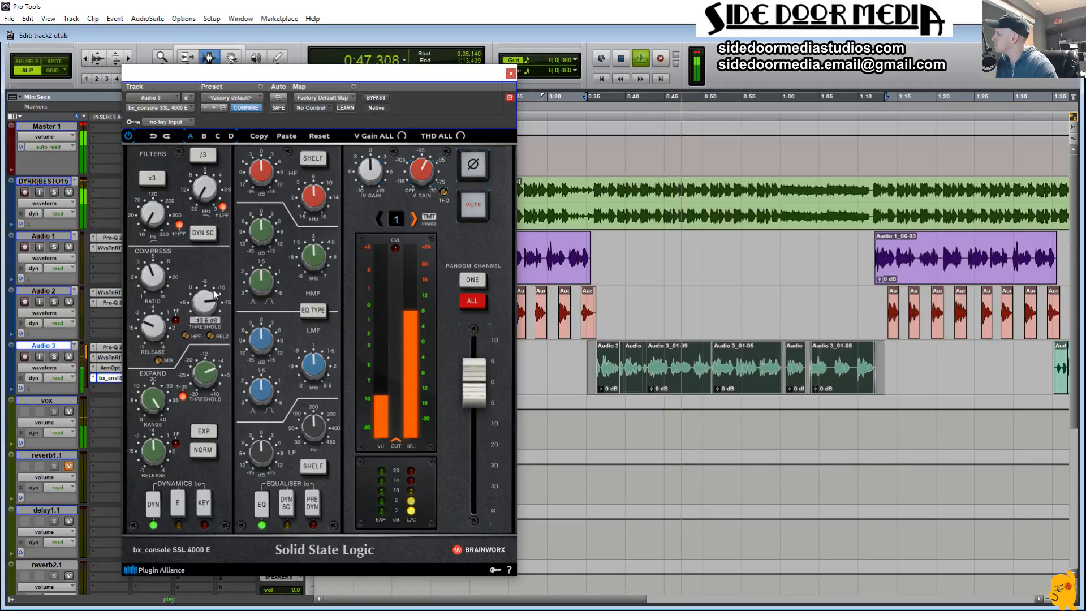
{"action": "left_click_drag", "start_coordinate": [152, 332], "coordinate": [151, 332]}
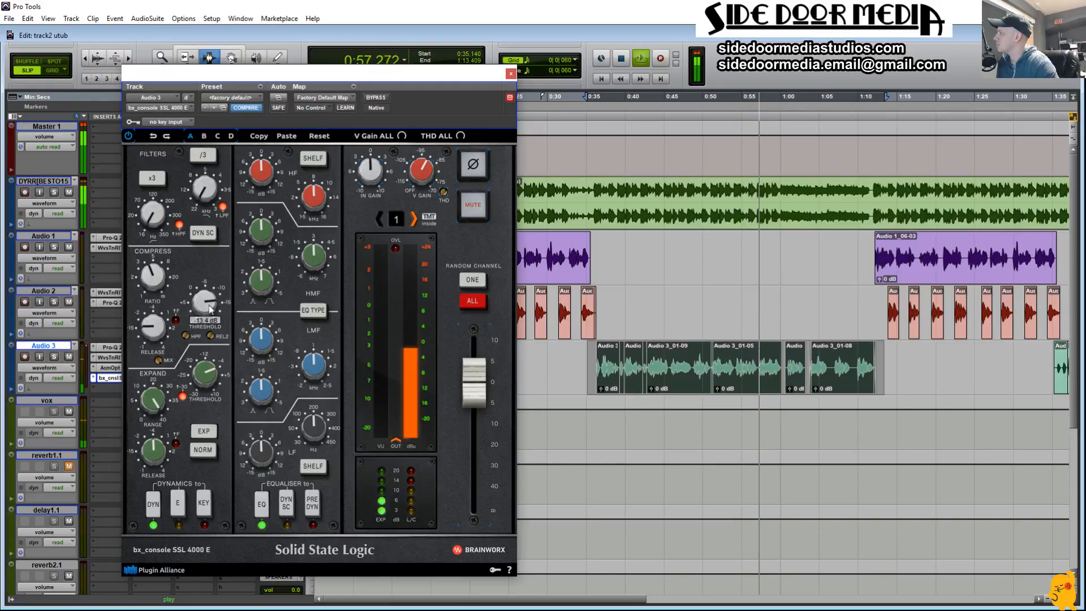
{"action": "left_click_drag", "start_coordinate": [211, 308], "coordinate": [209, 308]}
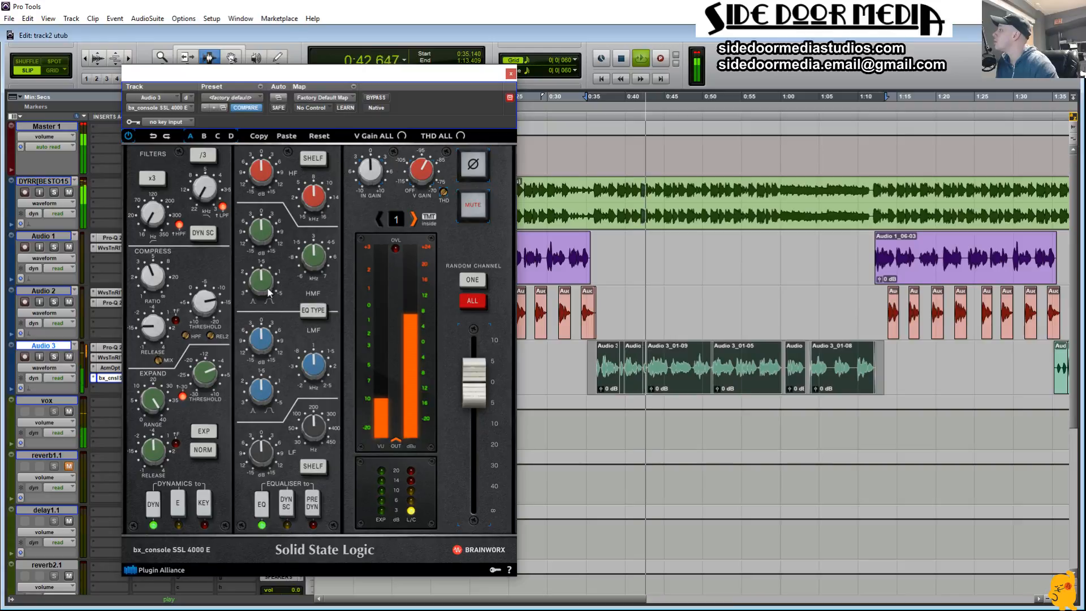
Step: Boost the SSL console's HMF band with a raised Q and its frequency near the maximum, and stop playback
{"action": "left_click_drag", "start_coordinate": [267, 283], "coordinate": [268, 272]}
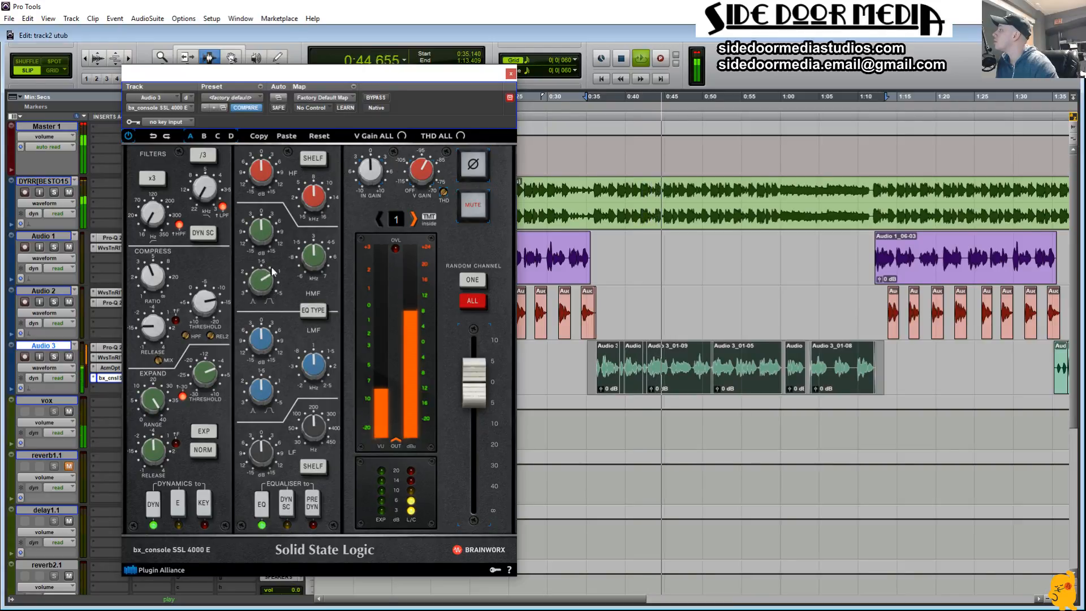
{"action": "left_click_drag", "start_coordinate": [268, 234], "coordinate": [276, 231]}
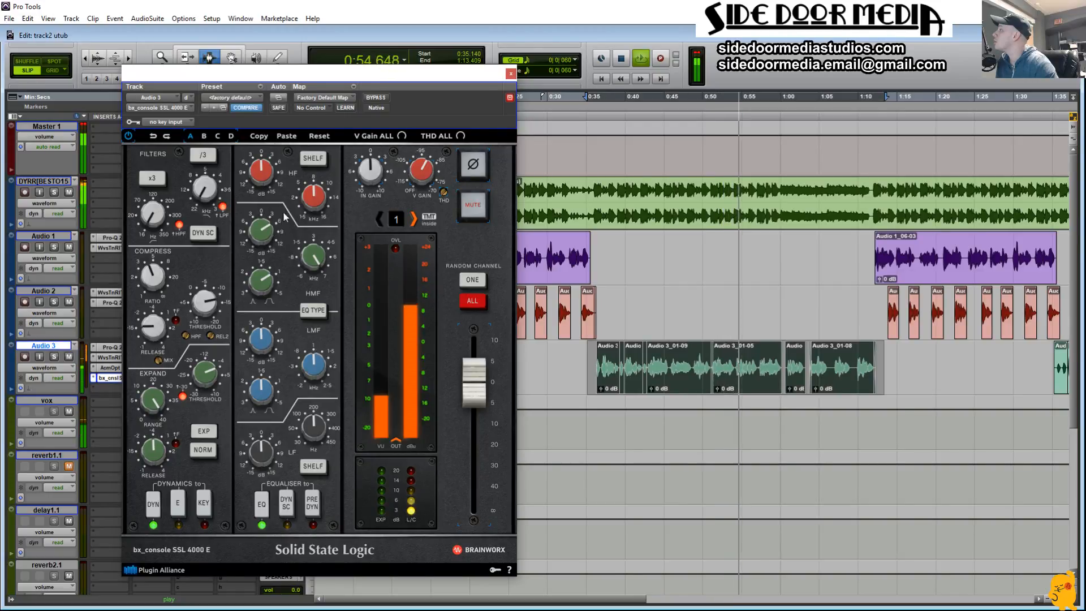
{"action": "key", "text": "space"}
Step: Shift the SSL console one insert slot down on Audio 3 and insert DeEsser (mono) between it and the XLA-3
{"action": "left_click_drag", "start_coordinate": [320, 72], "coordinate": [557, 31]}
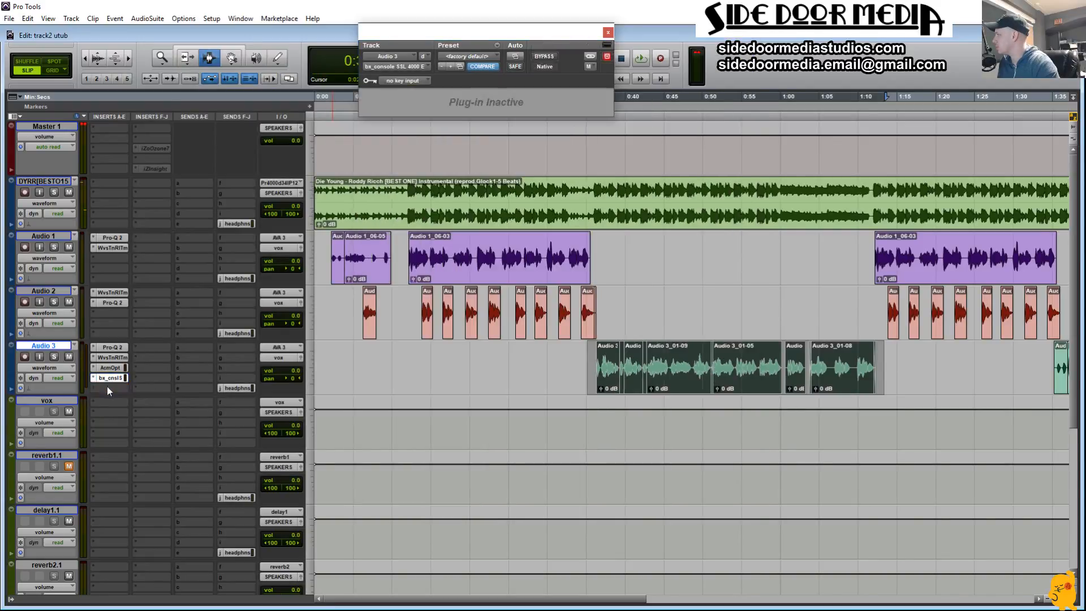
{"action": "left_click", "coordinate": [93, 378]}
{"action": "mouse_move", "coordinate": [154, 426]}
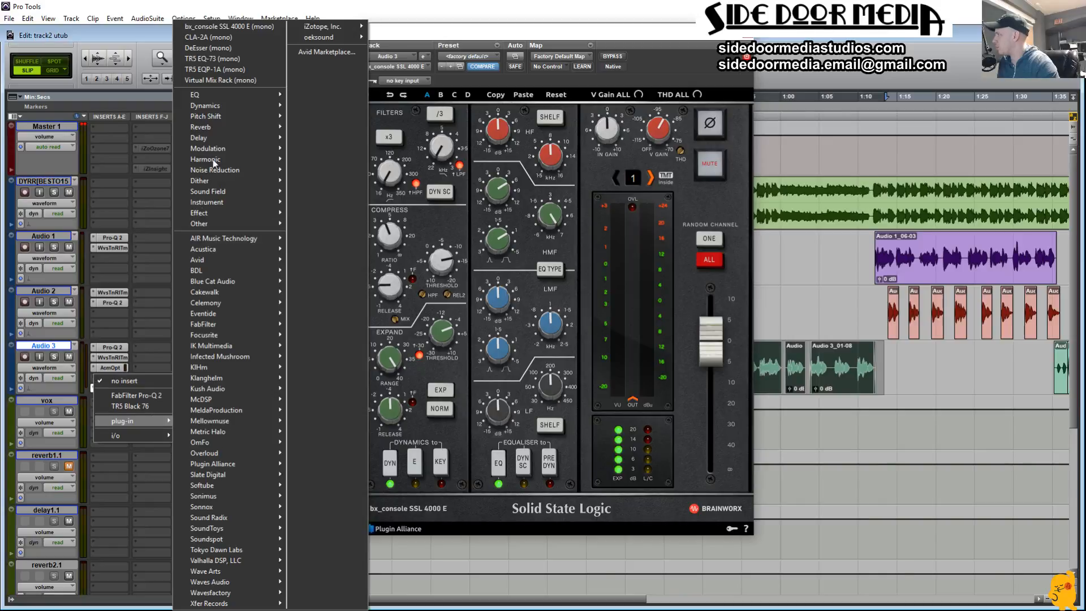
{"action": "left_click", "coordinate": [243, 48]}
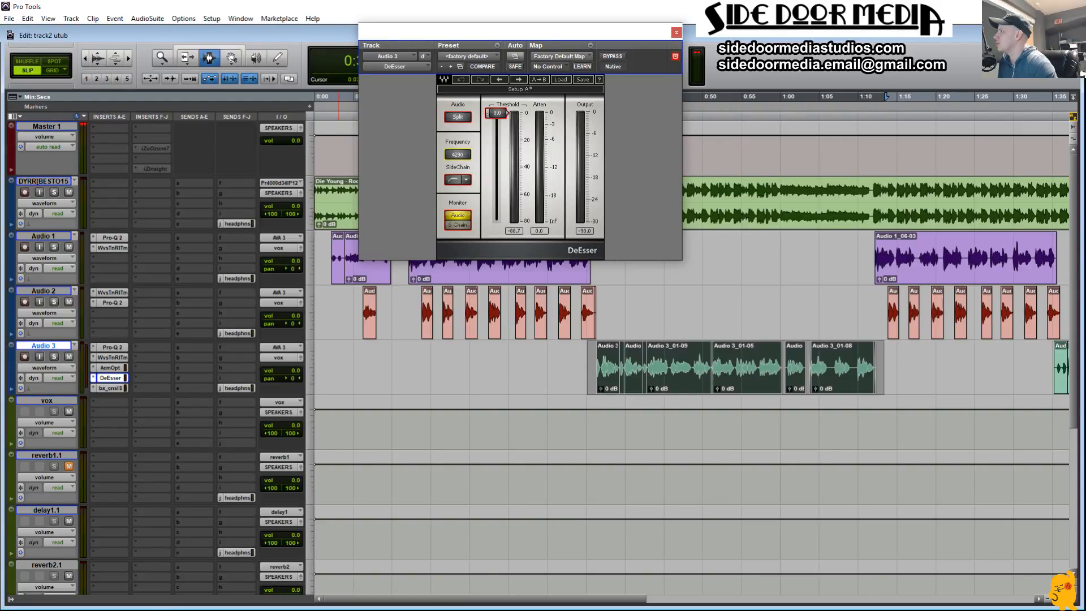
Step: Solo Audio 3, monitor the DeEsser's sidechain during playback, and set its Frequency to 4624 Hz
{"action": "left_click_drag", "start_coordinate": [458, 154], "coordinate": [464, 161]}
{"action": "left_click", "coordinate": [458, 225]}
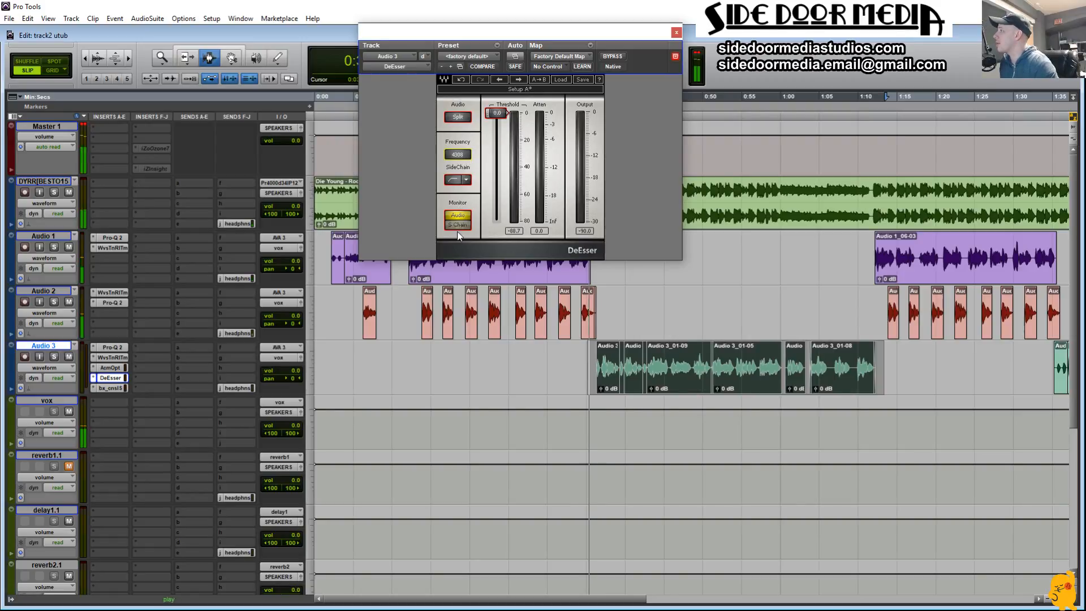
{"action": "left_click", "coordinate": [54, 357]}
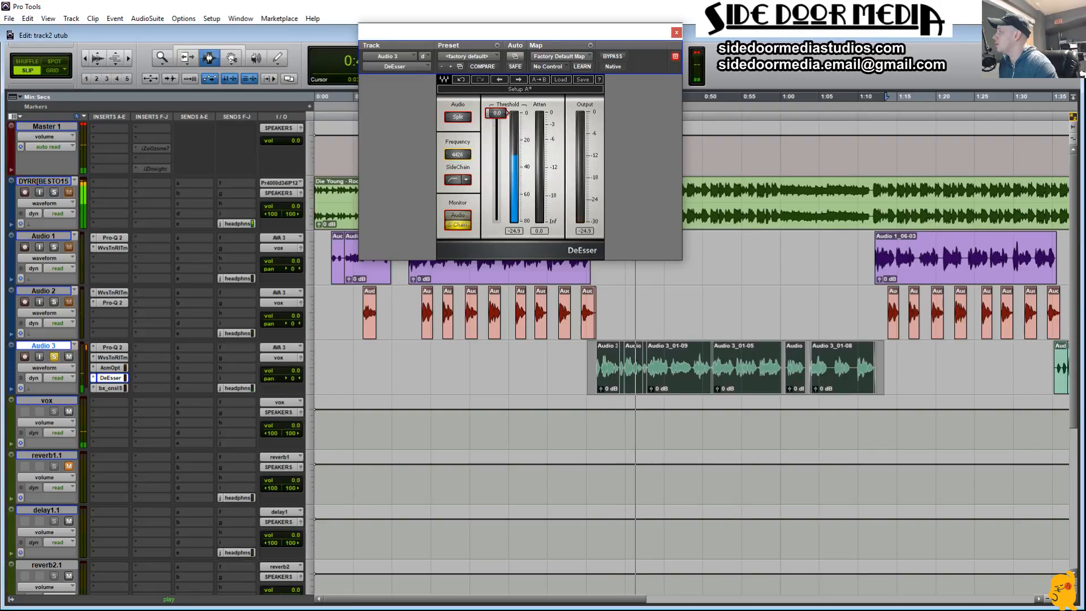
{"action": "left_click_drag", "start_coordinate": [461, 157], "coordinate": [461, 151]}
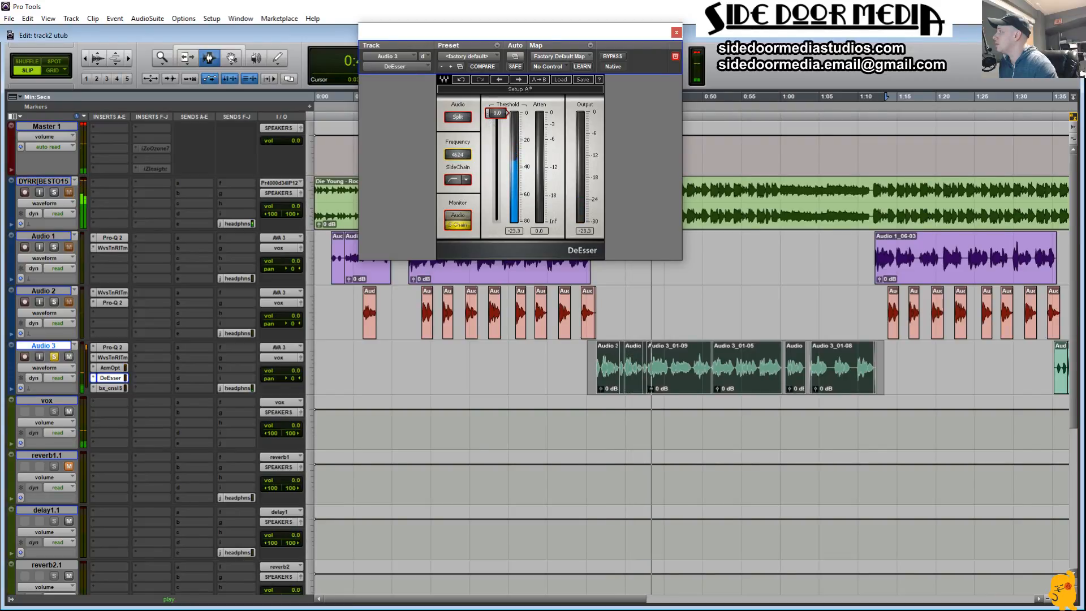
Step: Return the DeEsser's monitoring to Audio and set its Threshold to -30.5
{"action": "left_click", "coordinate": [458, 218]}
{"action": "left_click_drag", "start_coordinate": [497, 113], "coordinate": [497, 156]}
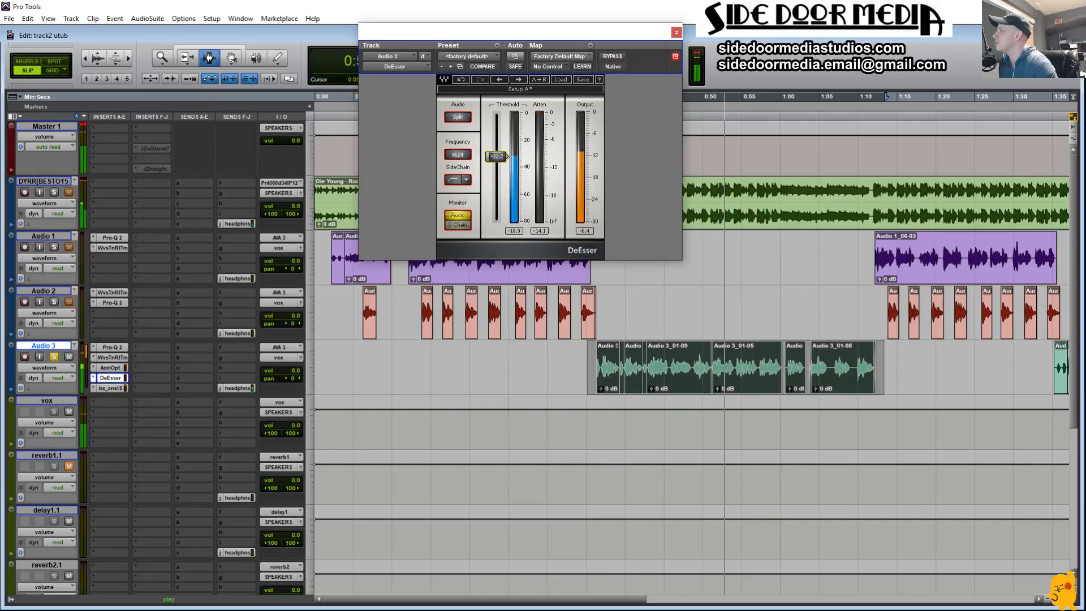
{"action": "left_click_drag", "start_coordinate": [497, 157], "coordinate": [497, 154]}
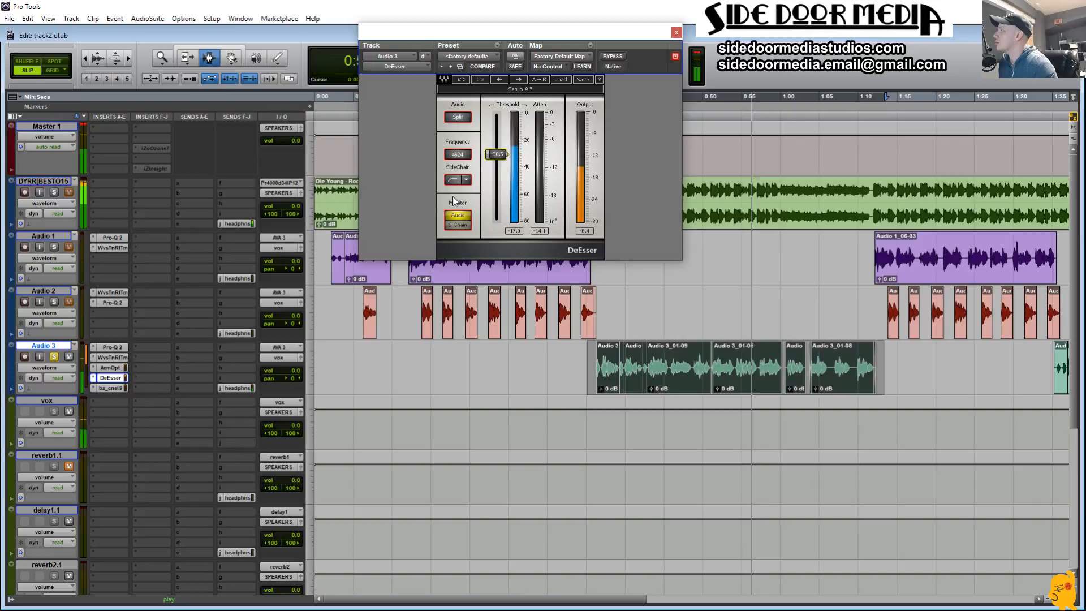
Step: Open the SSL console on Audio 3 and try a small LF gain adjustment during playback
{"action": "left_click", "coordinate": [113, 388]}
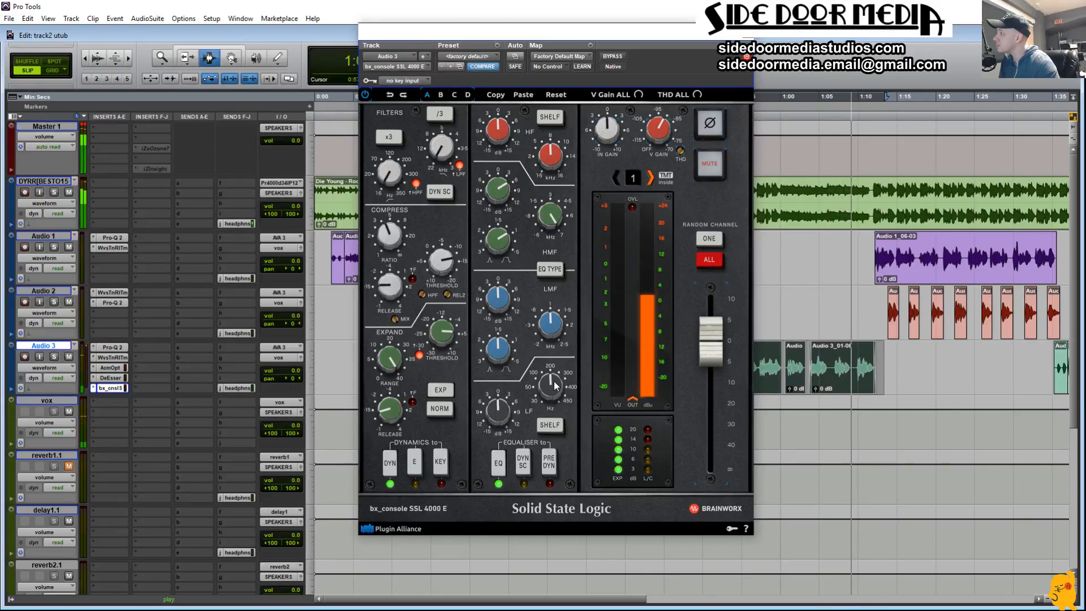
{"action": "left_click_drag", "start_coordinate": [497, 409], "coordinate": [496, 419]}
{"action": "left_click", "coordinate": [498, 413], "text": "alt"}
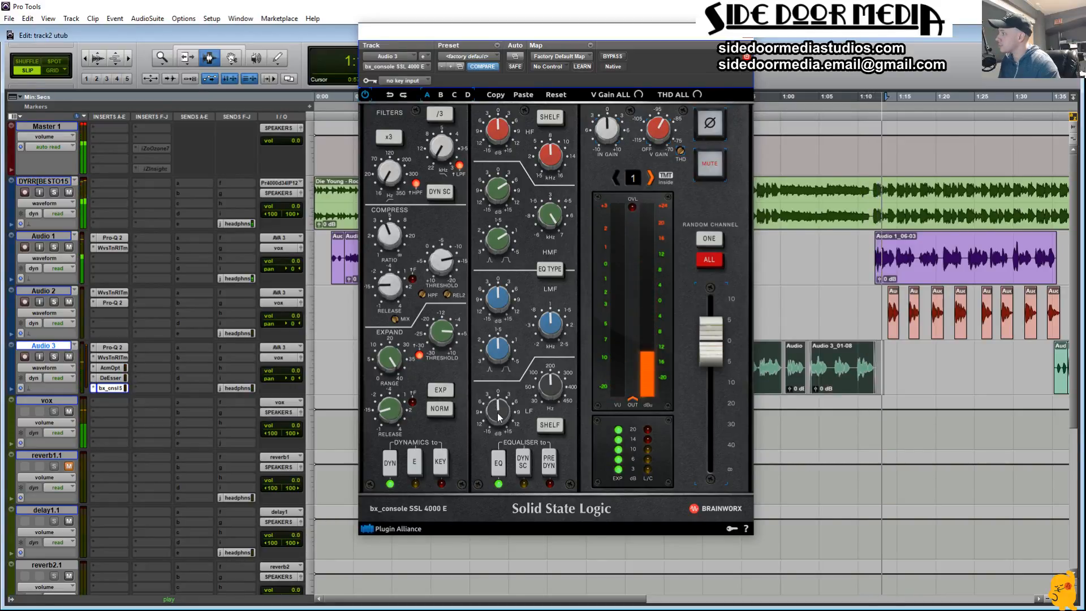
{"action": "key", "text": "alt+space"}
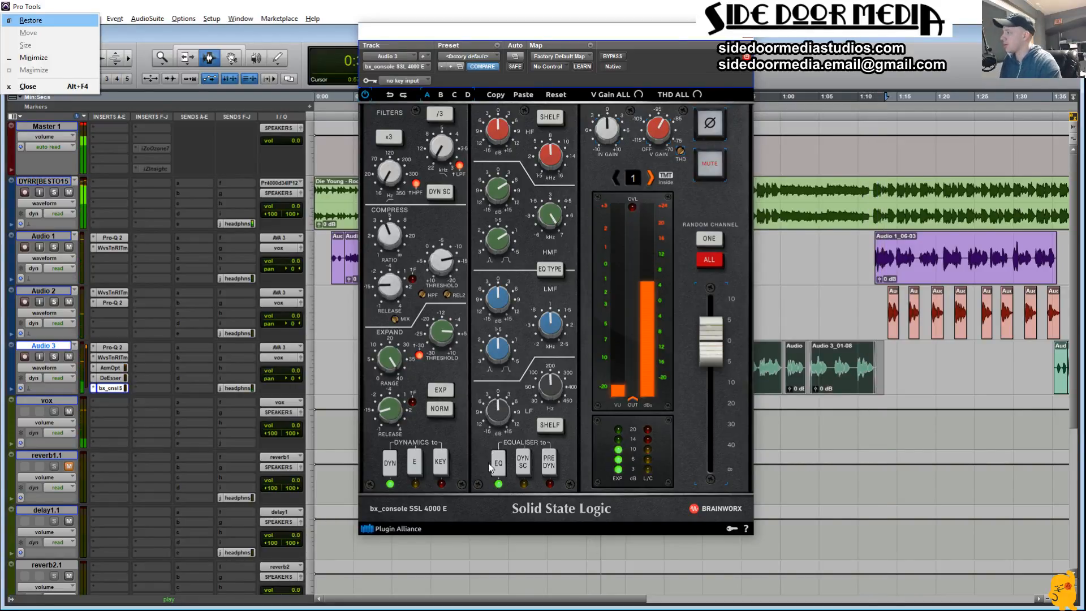
{"action": "left_click", "coordinate": [335, 384]}
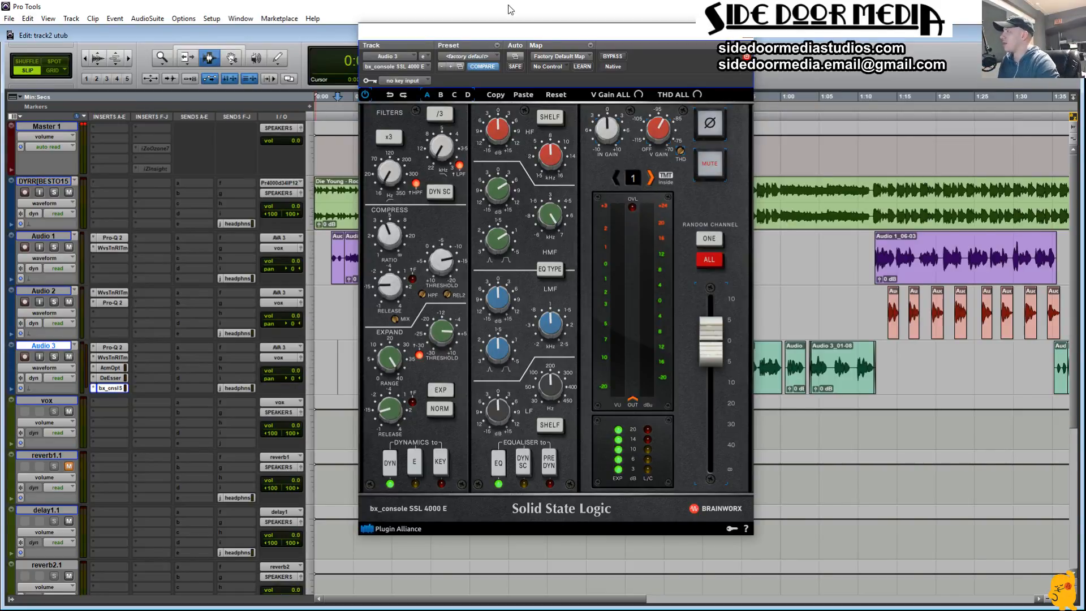
Step: Move the SSL console window aside and play the mix from 0:12.368 and from 0:34.703
{"action": "left_click_drag", "start_coordinate": [569, 26], "coordinate": [733, 24]}
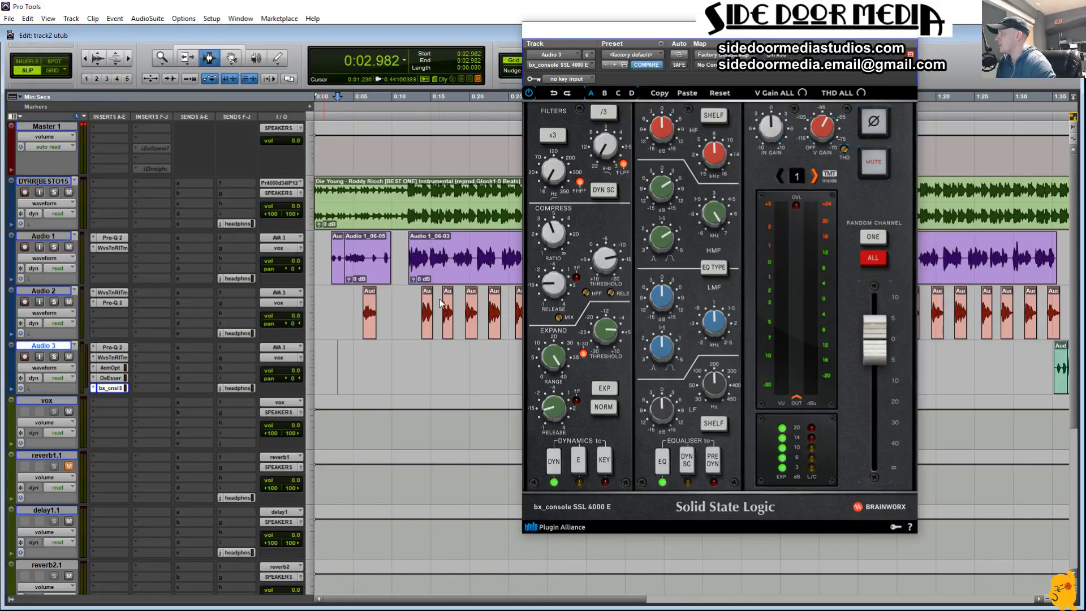
{"action": "left_click", "coordinate": [410, 306]}
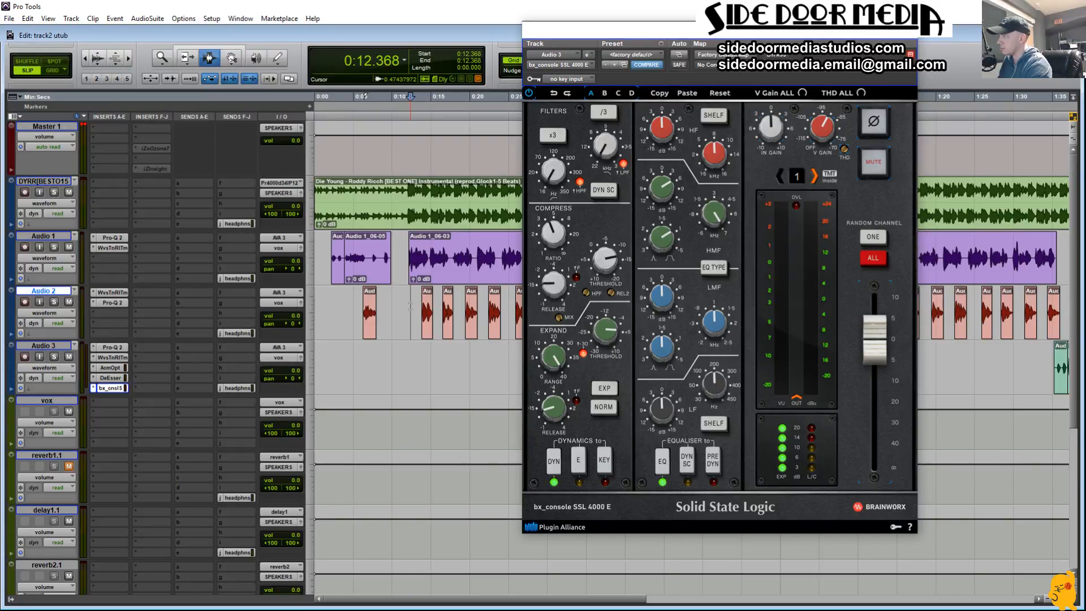
{"action": "key", "text": "space"}
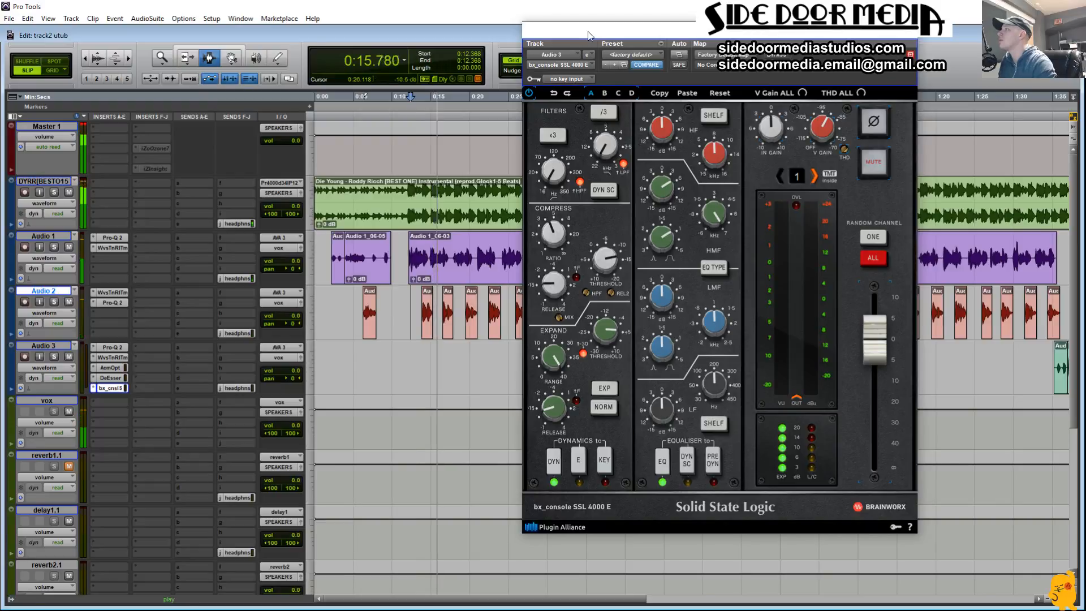
{"action": "left_click_drag", "start_coordinate": [601, 29], "coordinate": [633, 43]}
{"action": "left_click", "coordinate": [584, 430]}
{"action": "key", "text": "space"}
{"action": "key", "text": "space"}
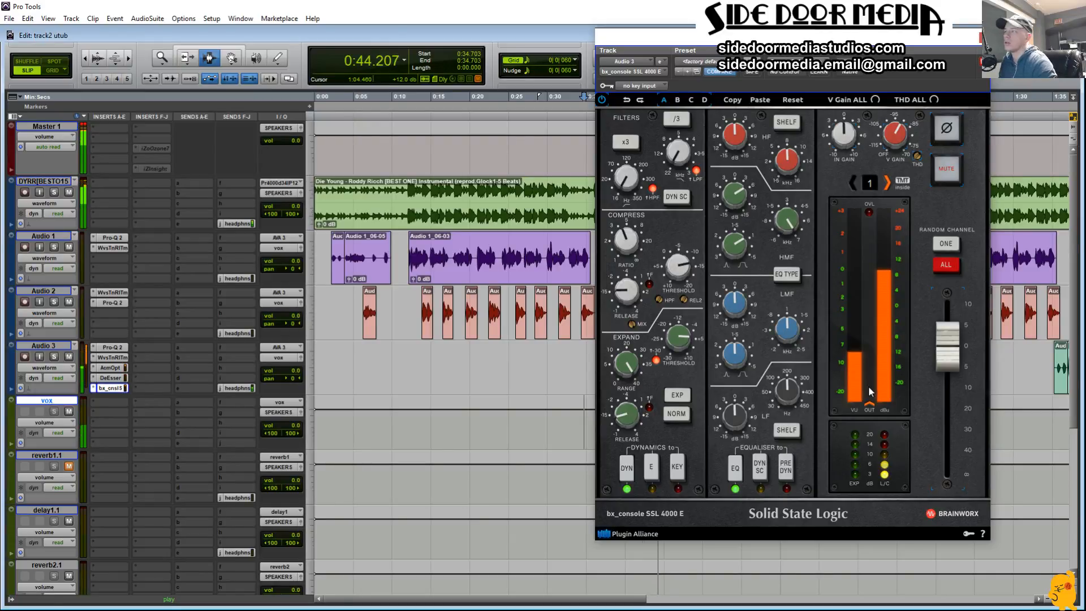
Step: Try the SSL console's channel fader at +1.0 dB during playback and return it to 0 dB
{"action": "left_click_drag", "start_coordinate": [952, 364], "coordinate": [949, 360]}
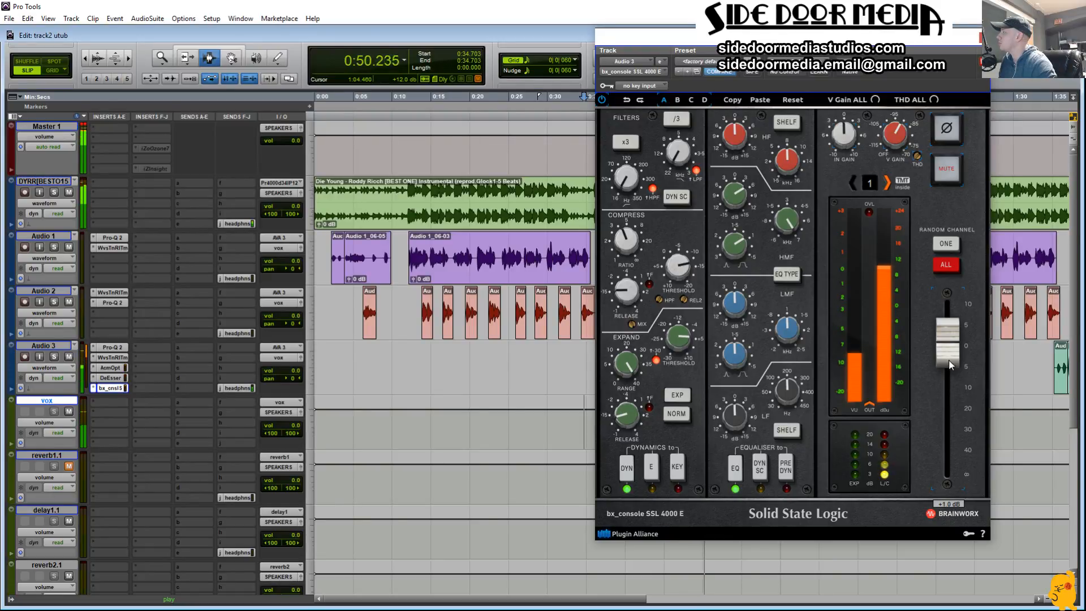
{"action": "left_click_drag", "start_coordinate": [948, 361], "coordinate": [949, 364]}
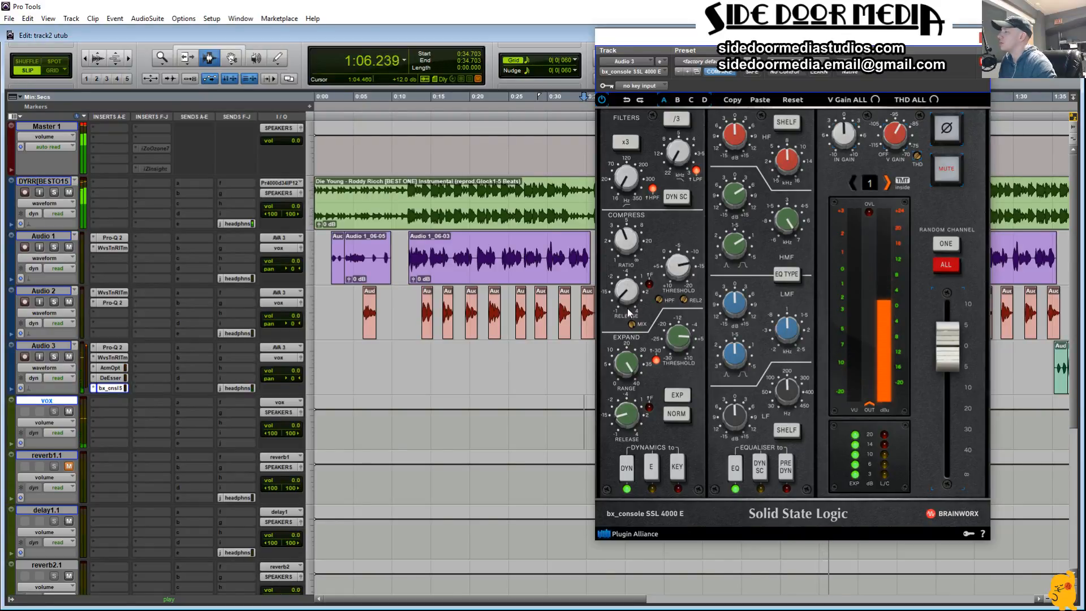
Step: Audition the SSL console's compressor Threshold at -15.0 dB, set it to about -10 dB, and stop playback
{"action": "mouse_move", "coordinate": [685, 274]}
{"action": "left_click_drag", "start_coordinate": [684, 273], "coordinate": [686, 269]}
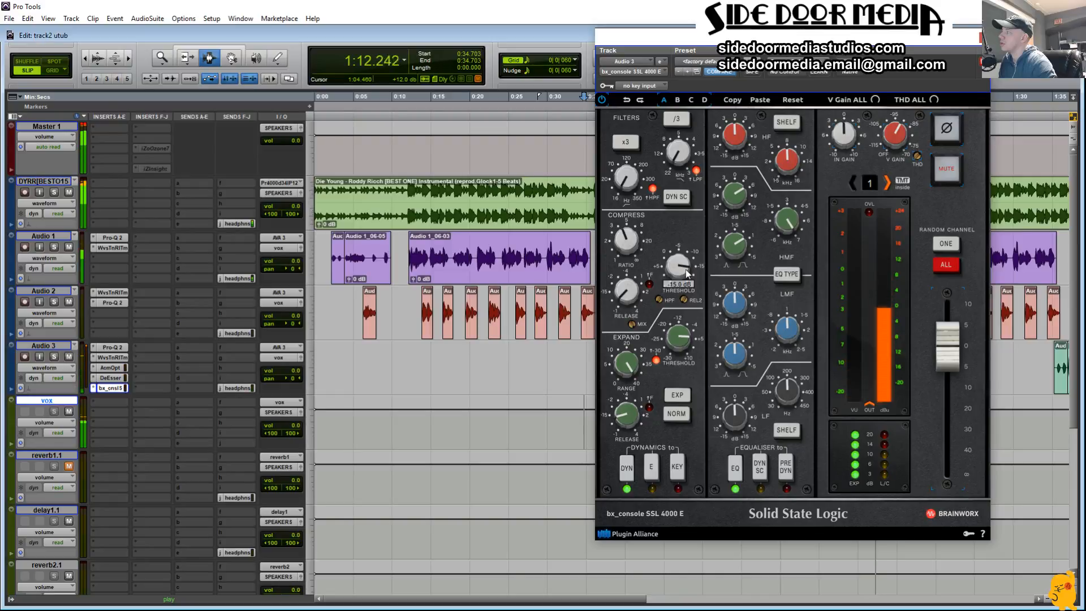
{"action": "key", "text": "space"}
{"action": "key", "text": "space"}
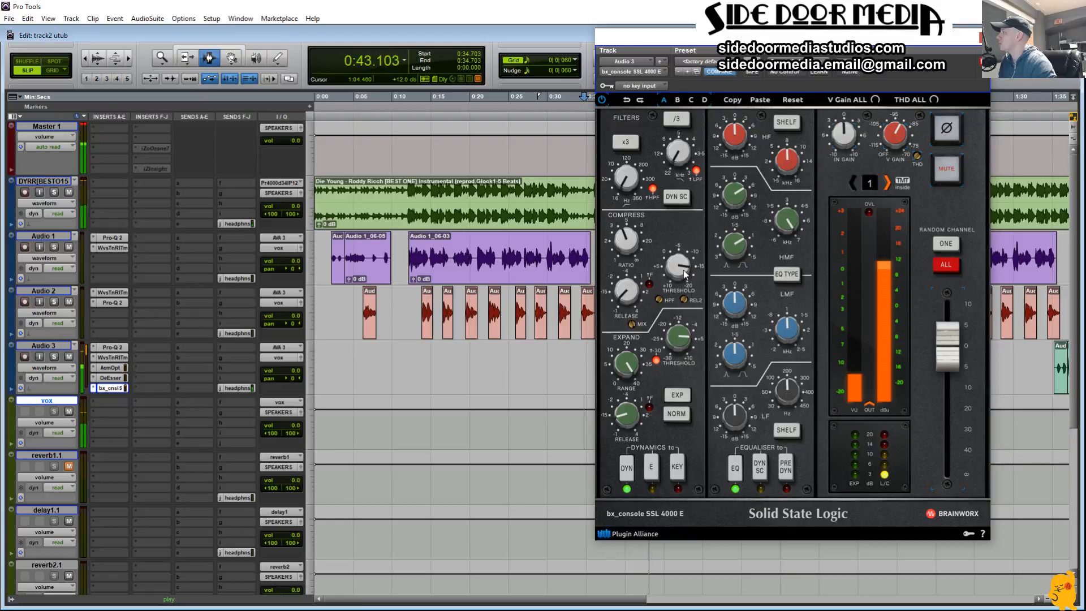
{"action": "left_click_drag", "start_coordinate": [684, 270], "coordinate": [678, 284]}
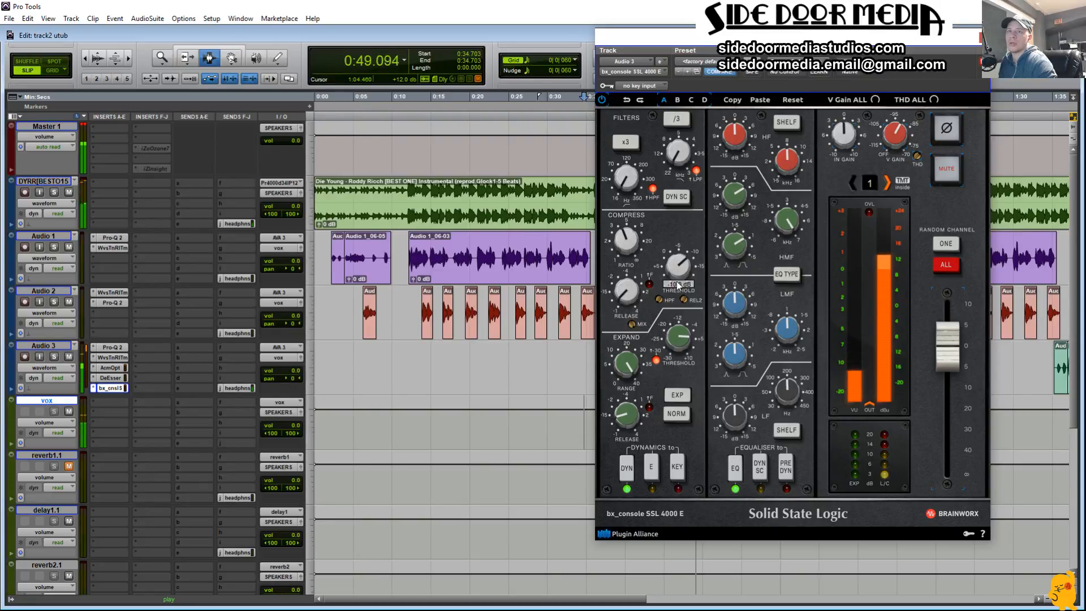
{"action": "key", "text": "space"}
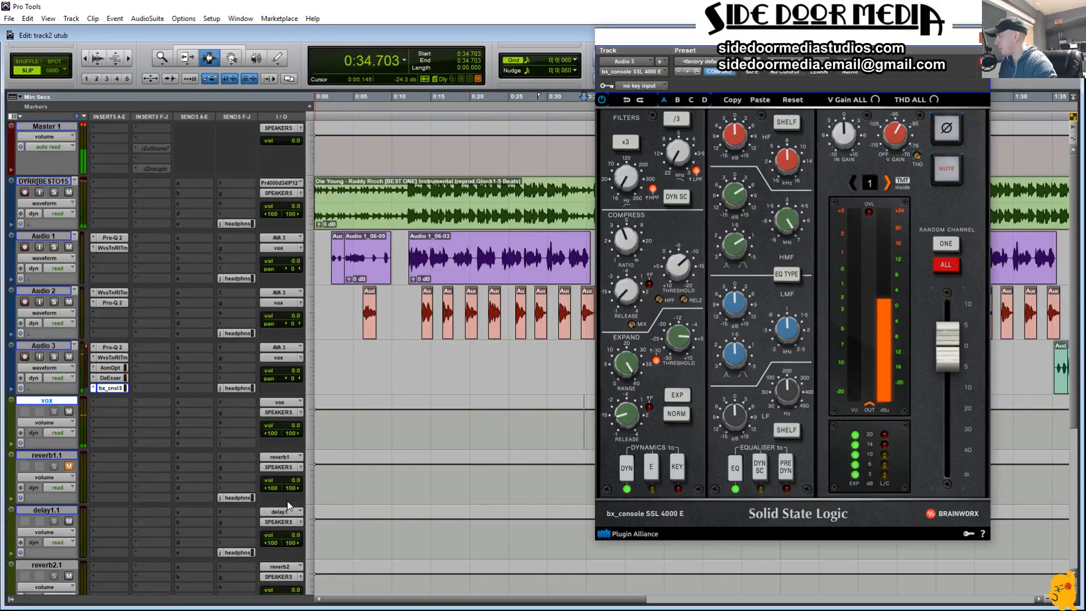
Step: Insert Maag EQ2 (mono) in the first empty insert slot after the SSL console on Audio 3
{"action": "left_click", "coordinate": [134, 347]}
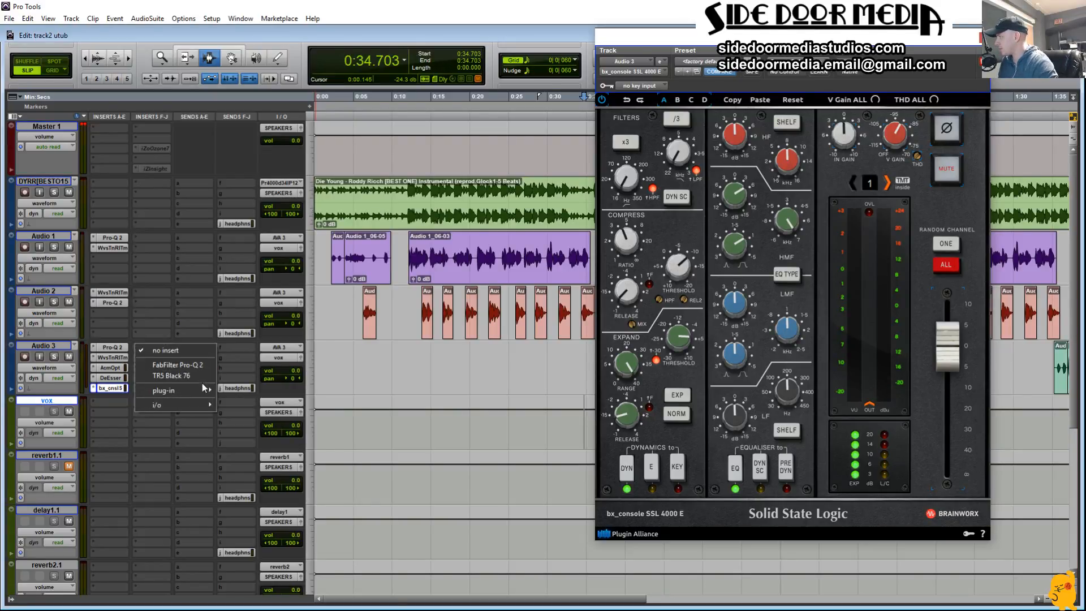
{"action": "mouse_move", "coordinate": [199, 395]}
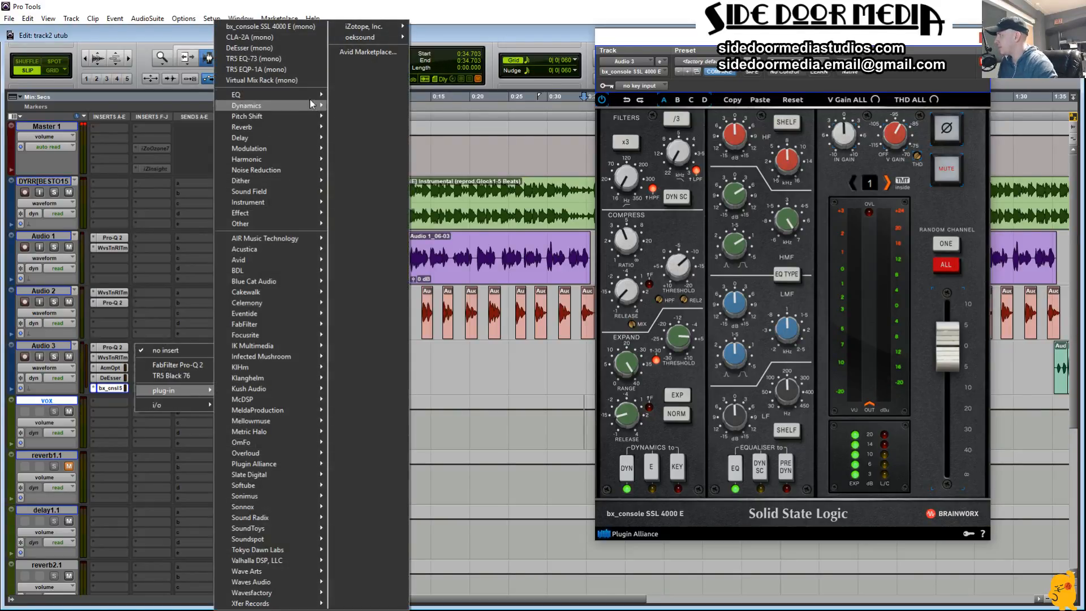
{"action": "mouse_move", "coordinate": [308, 94]}
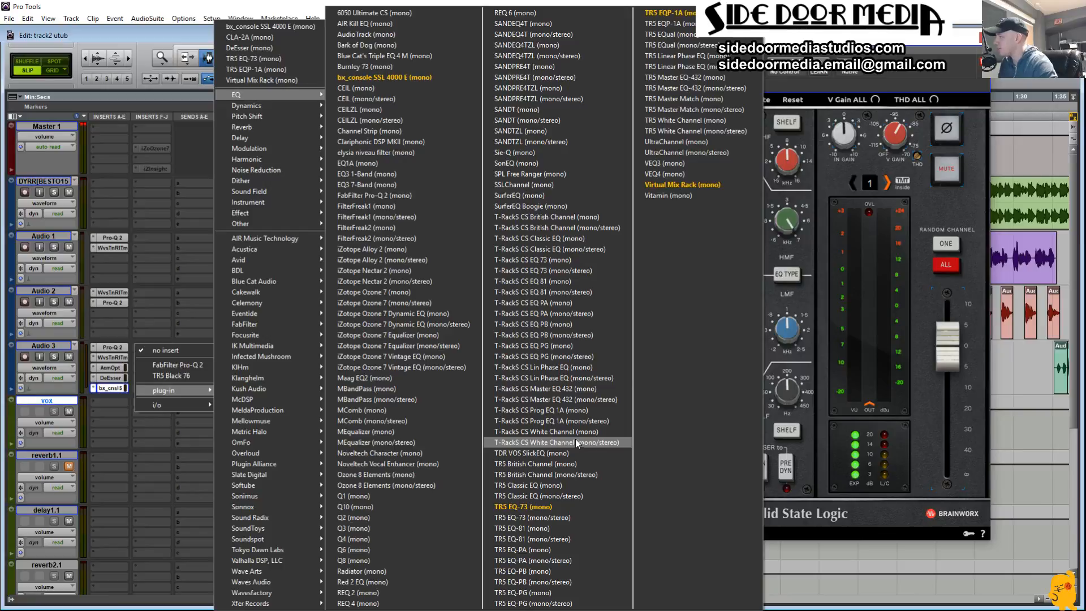
{"action": "left_click", "coordinate": [433, 378]}
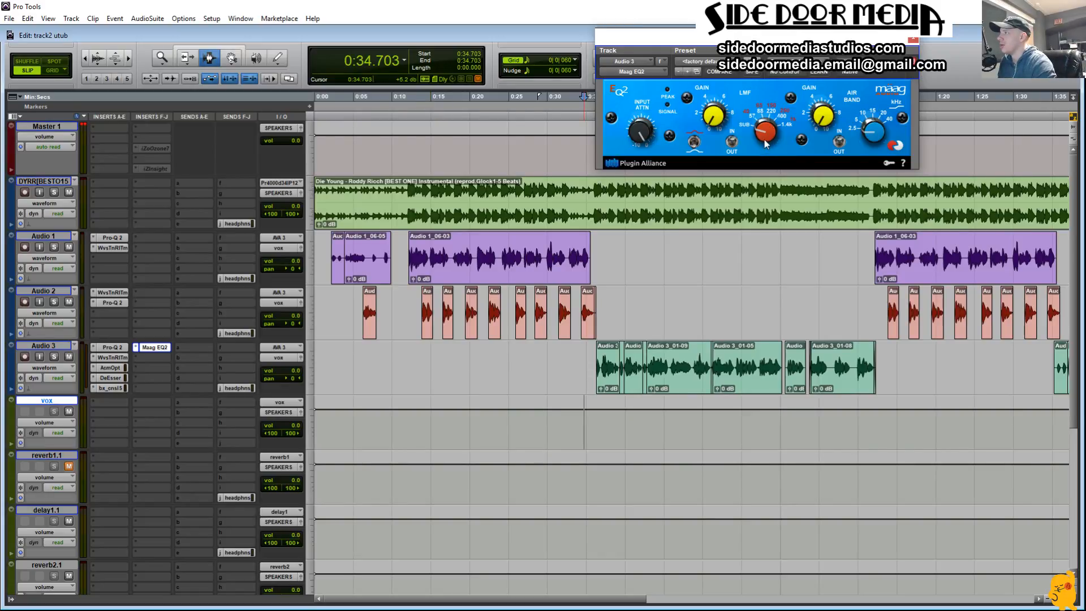
Step: Raise the Maag EQ2's Air Band gain to slightly above 2.5 while auditioning the mix, and stop playback
{"action": "left_click_drag", "start_coordinate": [765, 139], "coordinate": [767, 153]}
{"action": "left_click_drag", "start_coordinate": [823, 116], "coordinate": [820, 164]}
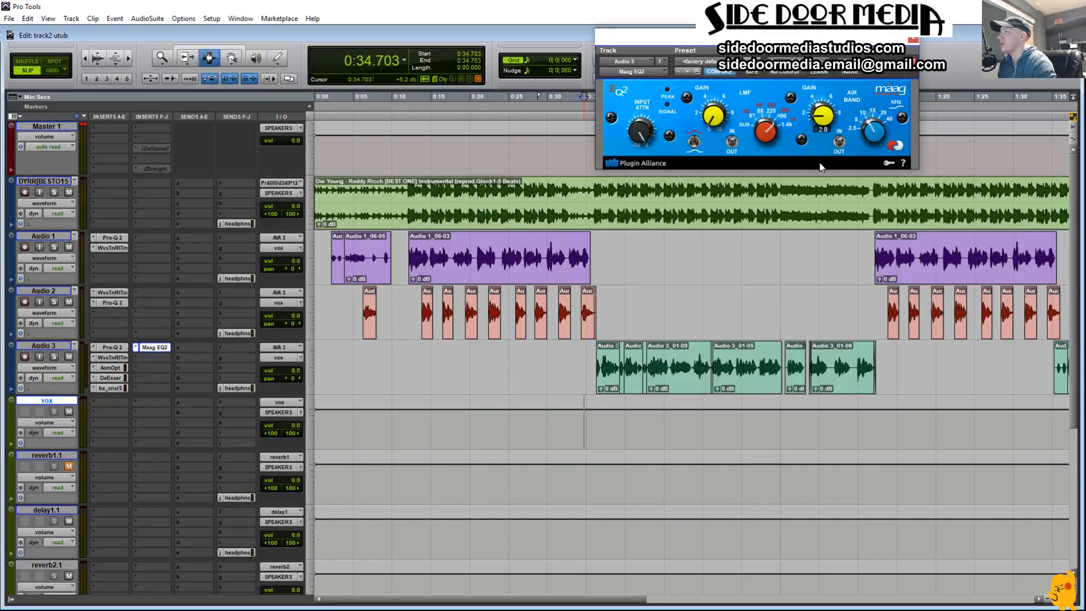
{"action": "left_click_drag", "start_coordinate": [824, 119], "coordinate": [824, 118]}
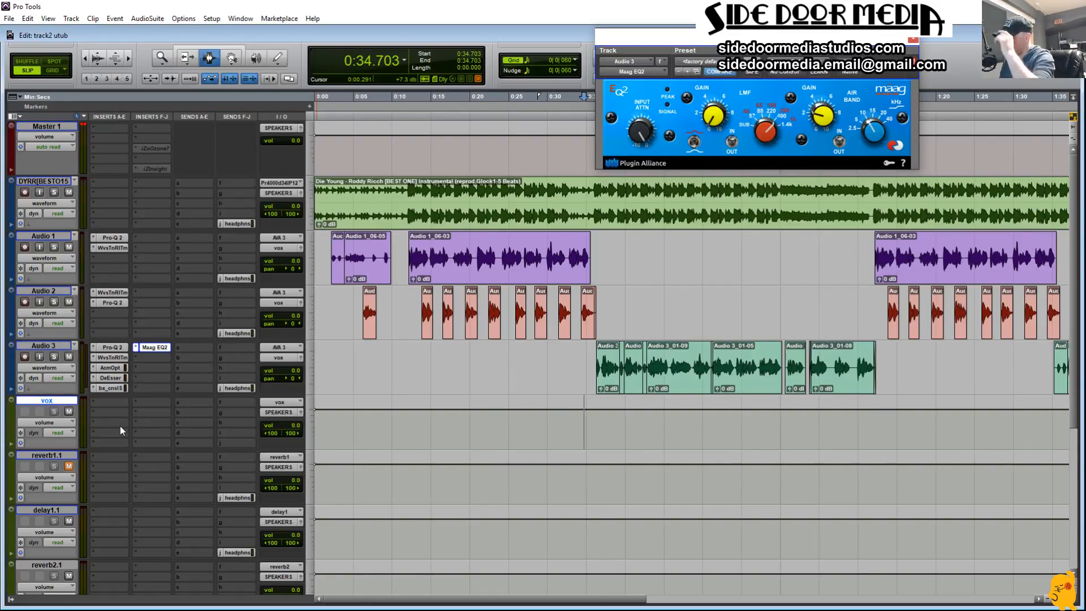
{"action": "key", "text": "space"}
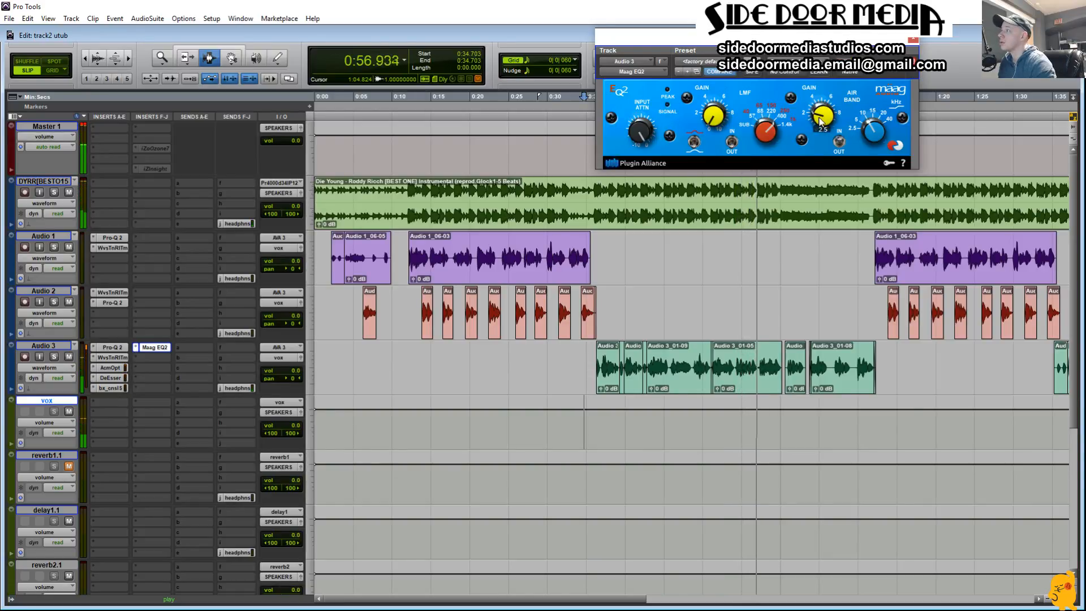
{"action": "left_click_drag", "start_coordinate": [821, 118], "coordinate": [823, 108]}
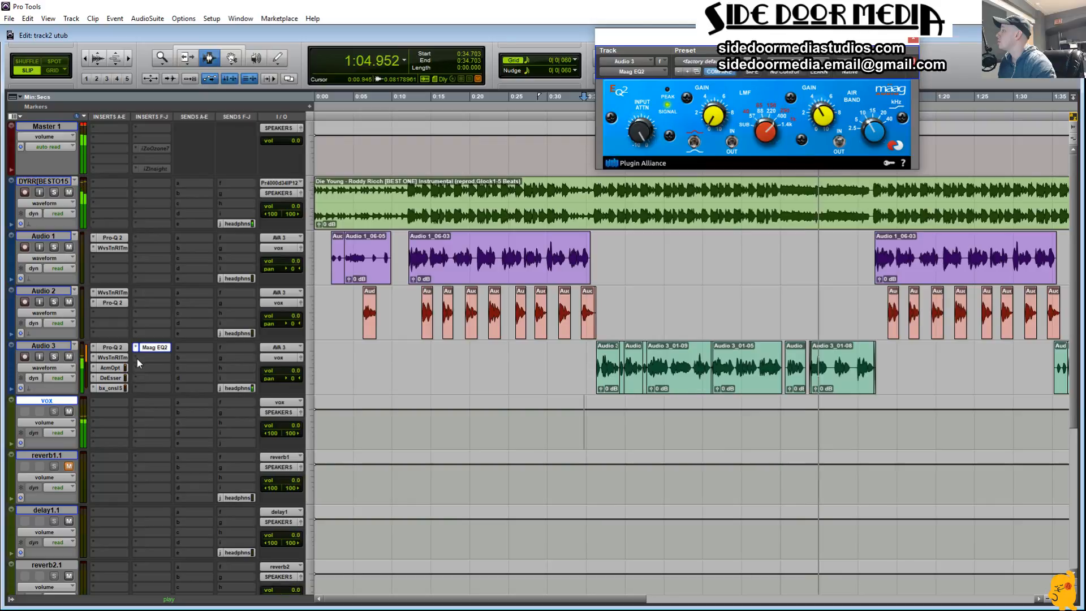
{"action": "key", "text": "space"}
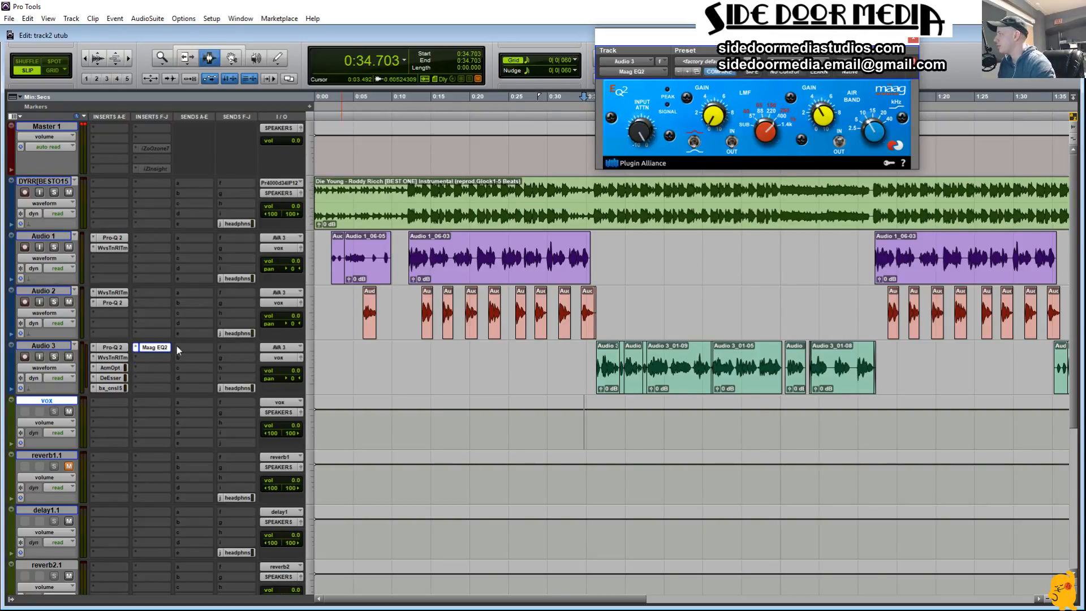
Step: Insert Renaissance Vox (mono) on Audio 3 directly below the Maag EQ2
{"action": "left_click", "coordinate": [134, 360]}
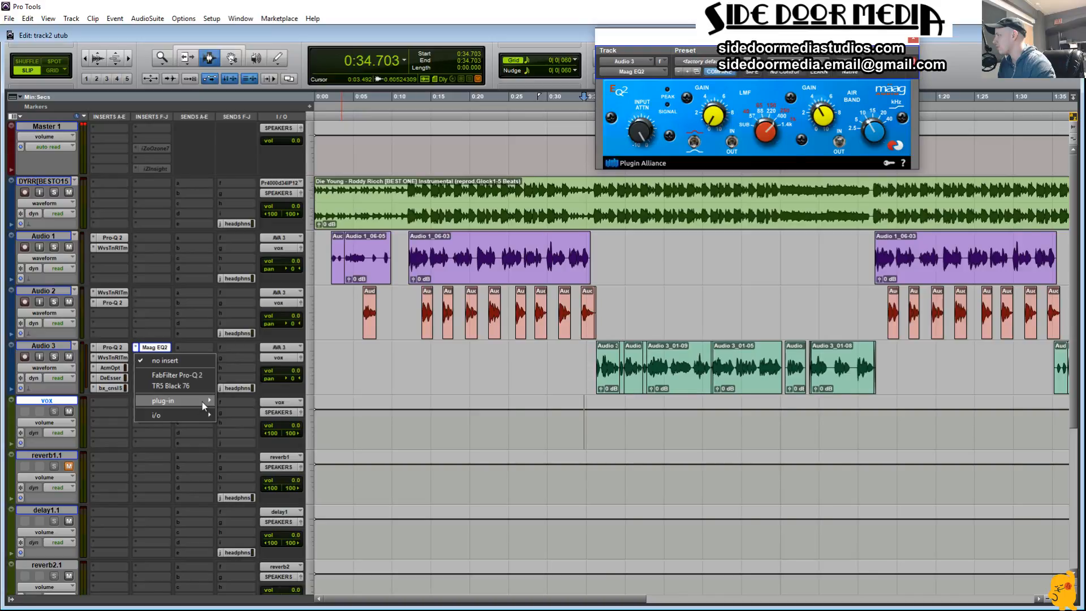
{"action": "mouse_move", "coordinate": [202, 401]}
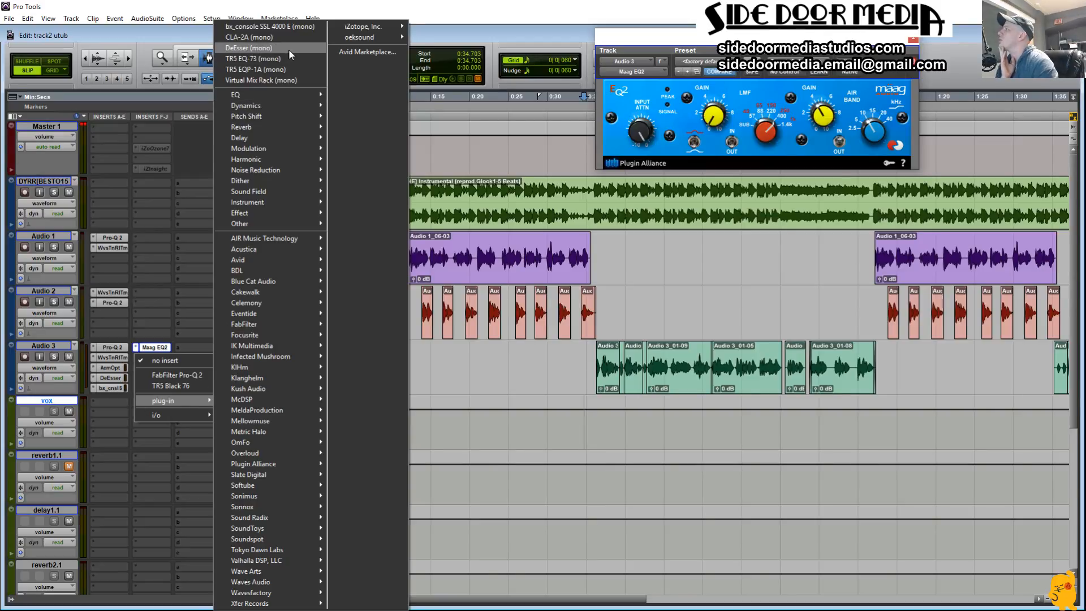
{"action": "mouse_move", "coordinate": [272, 107]}
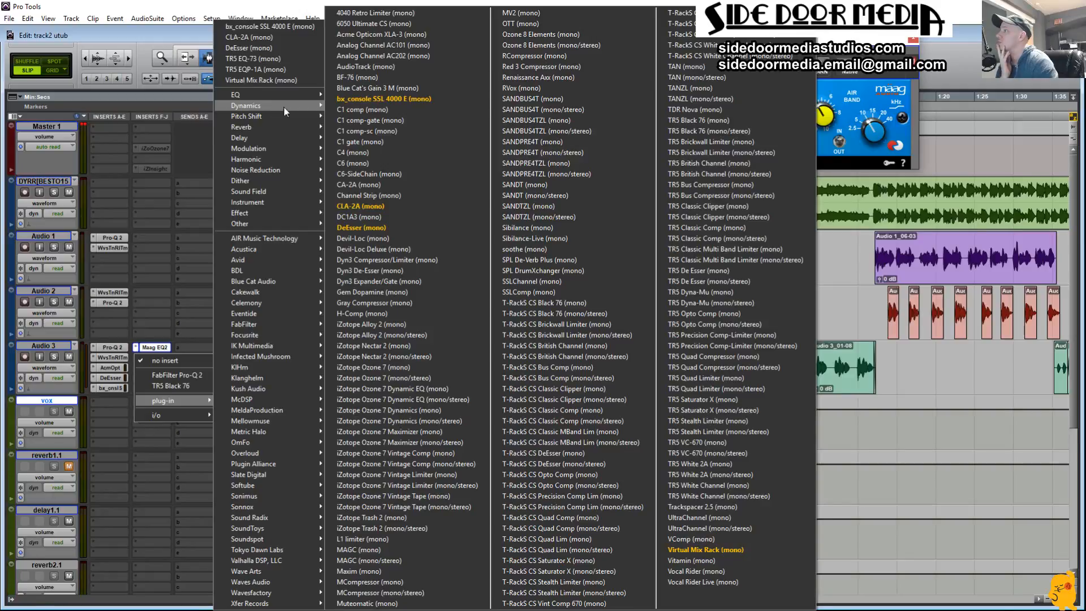
{"action": "left_click", "coordinate": [568, 88]}
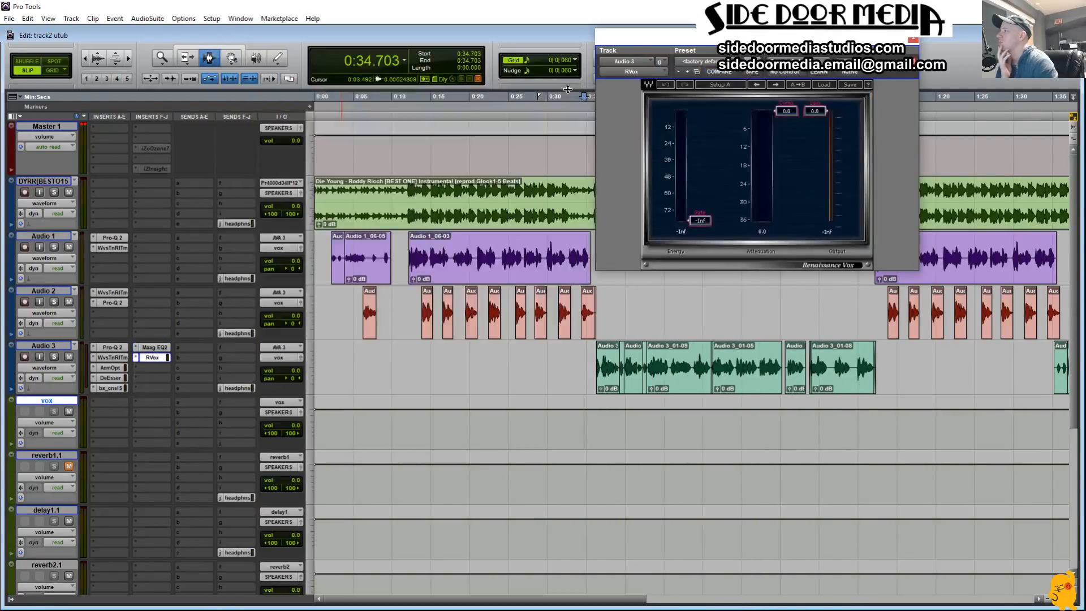
Step: Select Renaissance Vox's Comp and Gain sliders, play from 0:35.867, and lower both together to -8.8
{"action": "left_click_drag", "start_coordinate": [769, 94], "coordinate": [829, 127]}
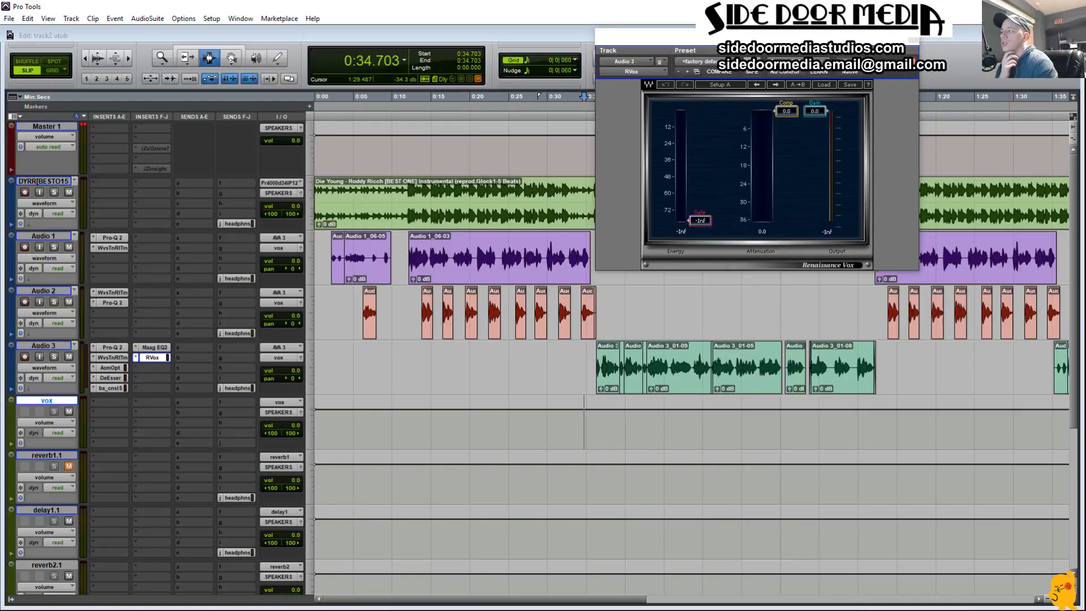
{"action": "left_click", "coordinate": [761, 100]}
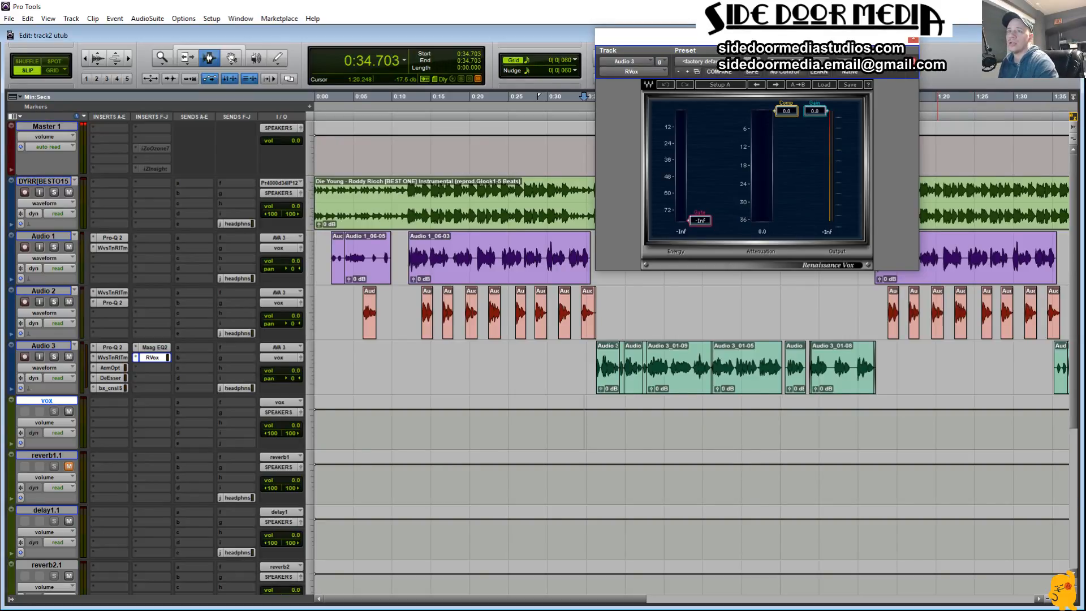
{"action": "left_click", "coordinate": [591, 415]}
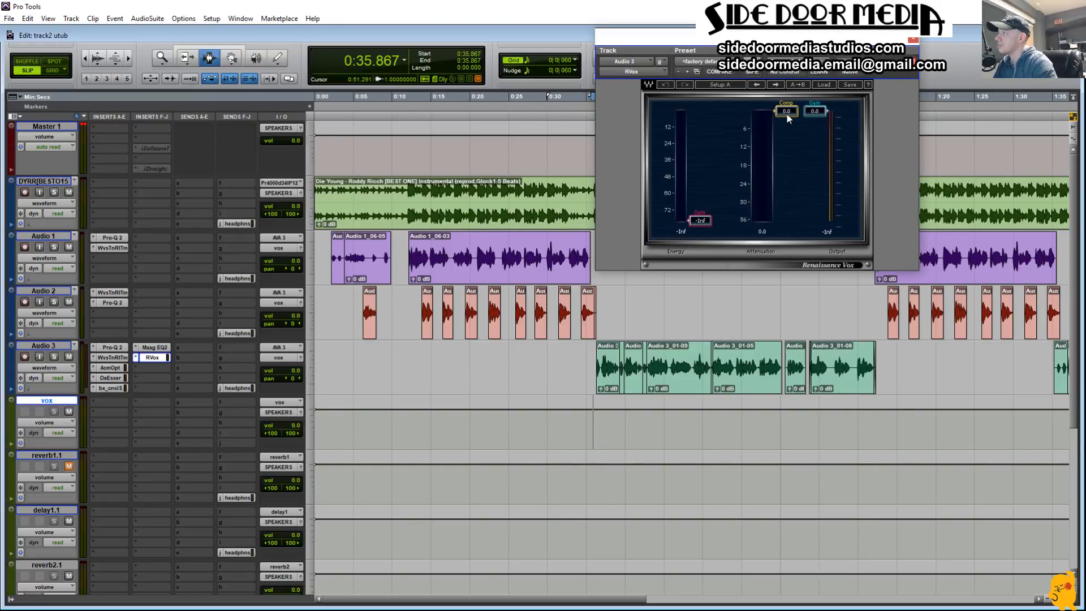
{"action": "key", "text": "space"}
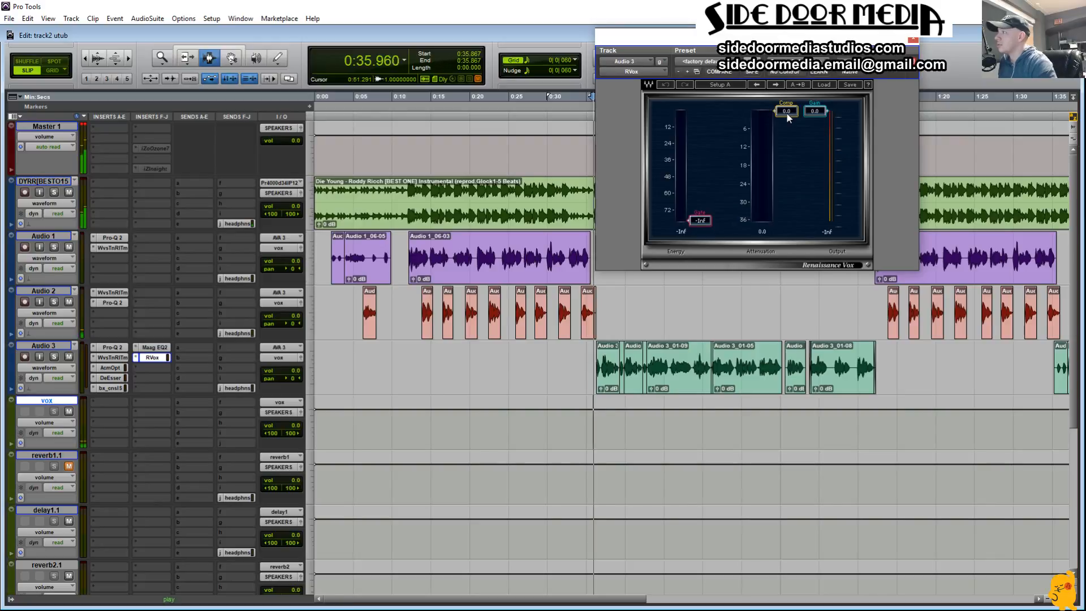
{"action": "left_click_drag", "start_coordinate": [787, 114], "coordinate": [787, 141]}
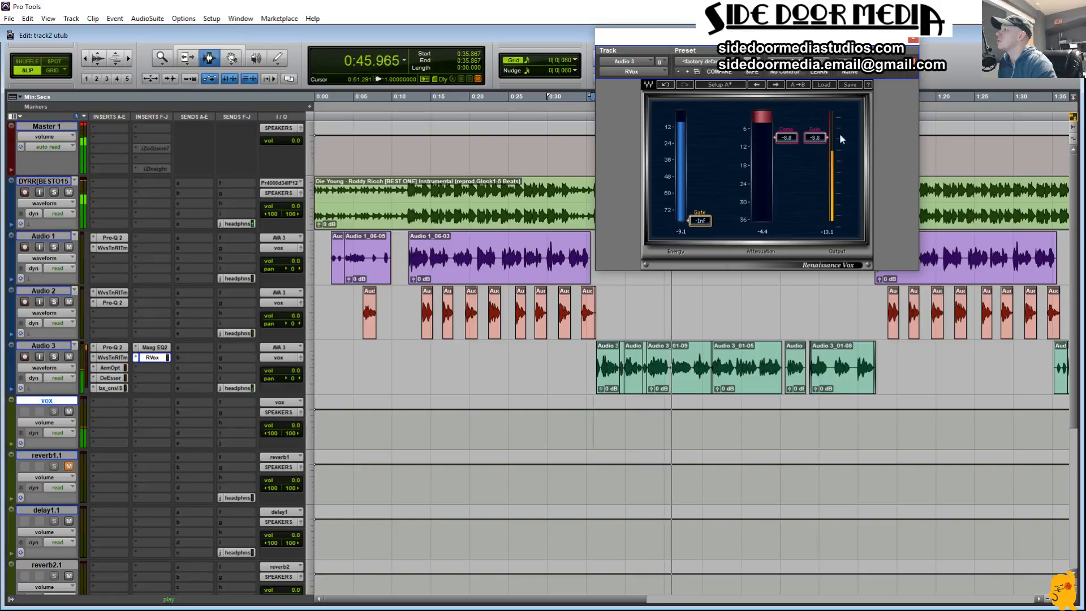
Step: Set Renaissance Vox's Gain to -3.5 and raise its Gate to -17.3 during playback
{"action": "left_click_drag", "start_coordinate": [816, 138], "coordinate": [815, 122]}
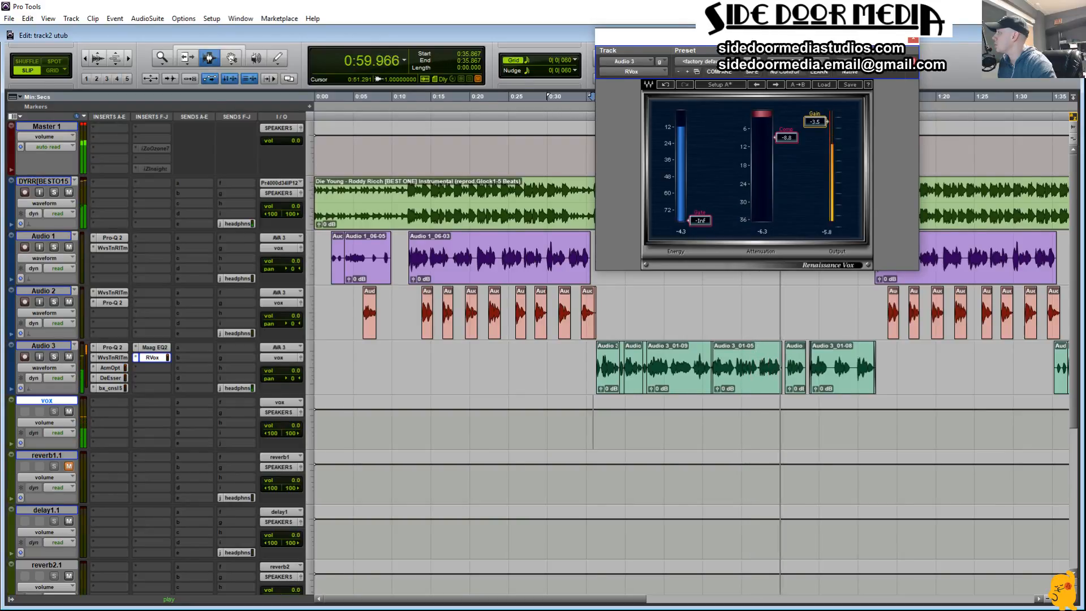
{"action": "left_click_drag", "start_coordinate": [816, 122], "coordinate": [815, 121]}
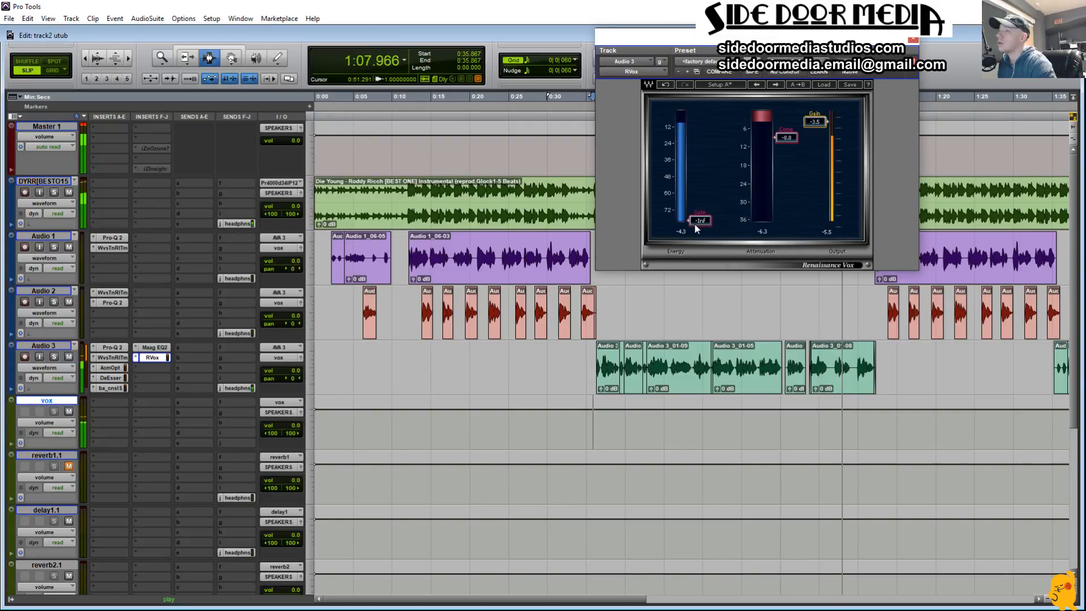
{"action": "left_click_drag", "start_coordinate": [694, 224], "coordinate": [695, 138]}
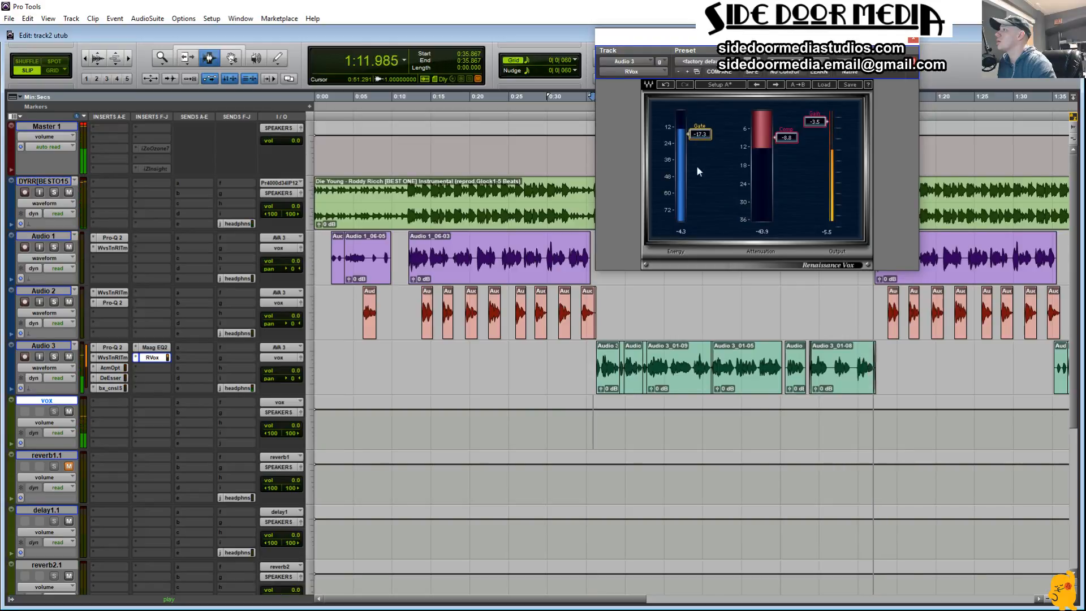
Step: Restart playback from 0:35.867 and raise Renaissance Vox's Gate to -14.6
{"action": "key", "text": "space"}
{"action": "key", "text": "space"}
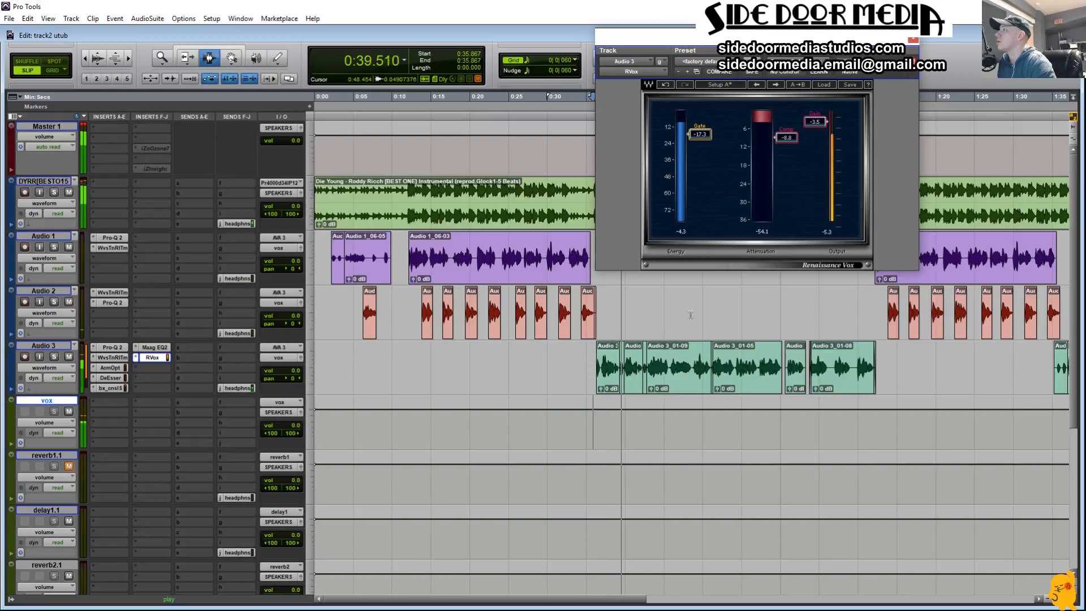
{"action": "left_click_drag", "start_coordinate": [695, 137], "coordinate": [697, 141]}
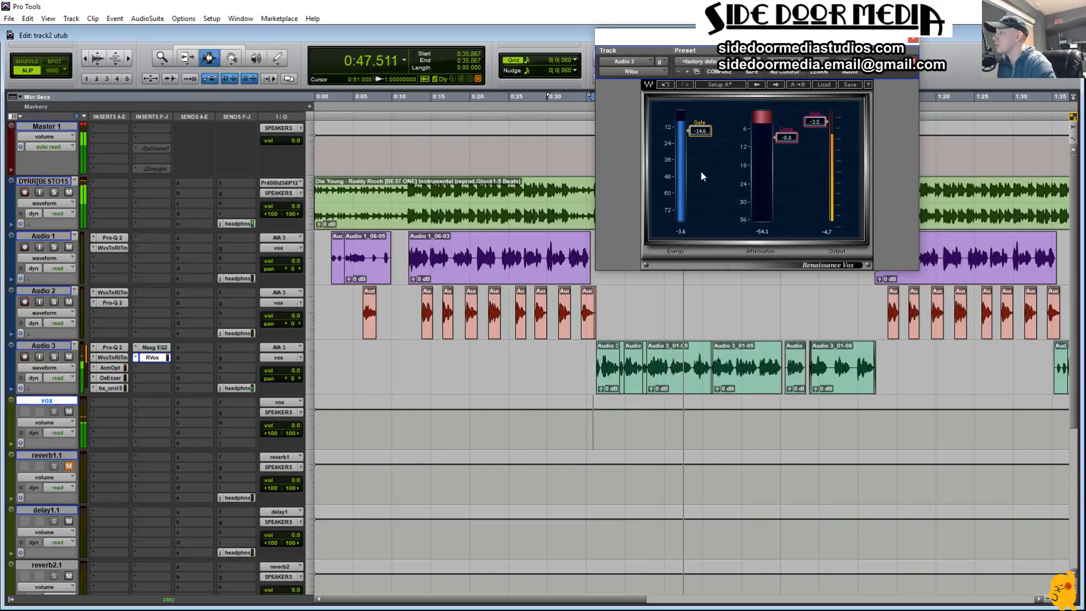
Step: Delete the quiet gap between phrases in Audio 3's clip, starting at 0:45.598 and lasting 0.350 s, soloing the track to check it
{"action": "left_click_drag", "start_coordinate": [657, 367], "coordinate": [686, 369]}
{"action": "key", "text": "space"}
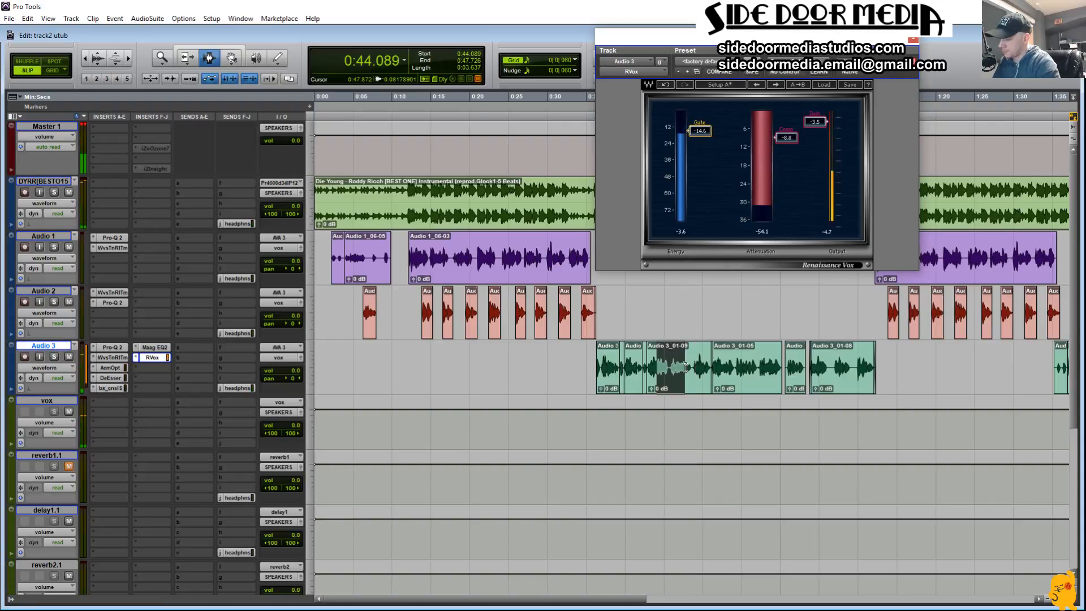
{"action": "key", "text": "alt+f"}
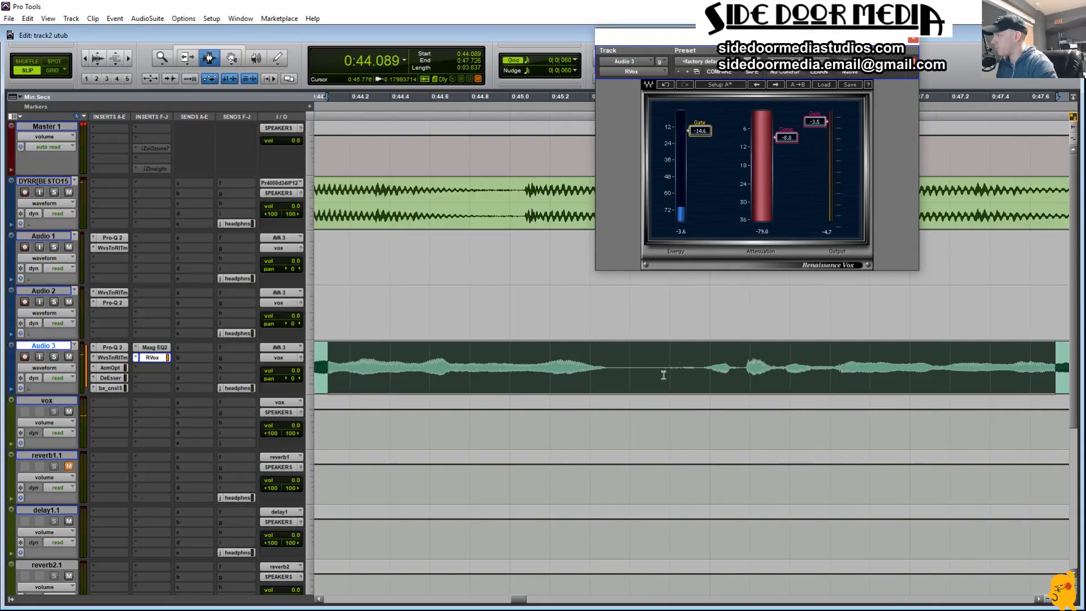
{"action": "left_click", "coordinate": [629, 365]}
{"action": "left_click_drag", "start_coordinate": [708, 365], "coordinate": [630, 380]}
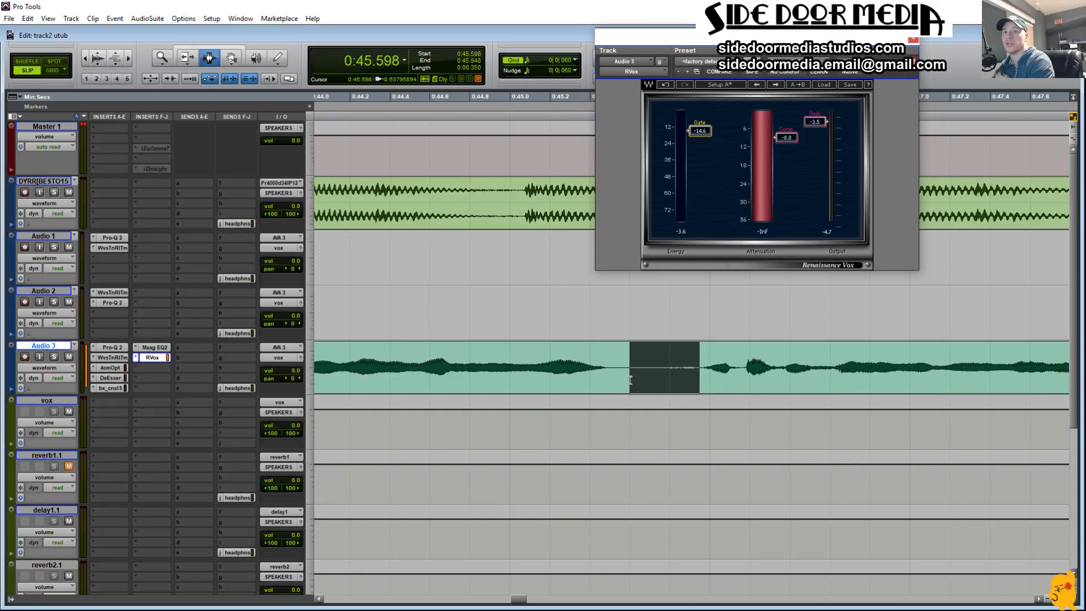
{"action": "key", "text": "space"}
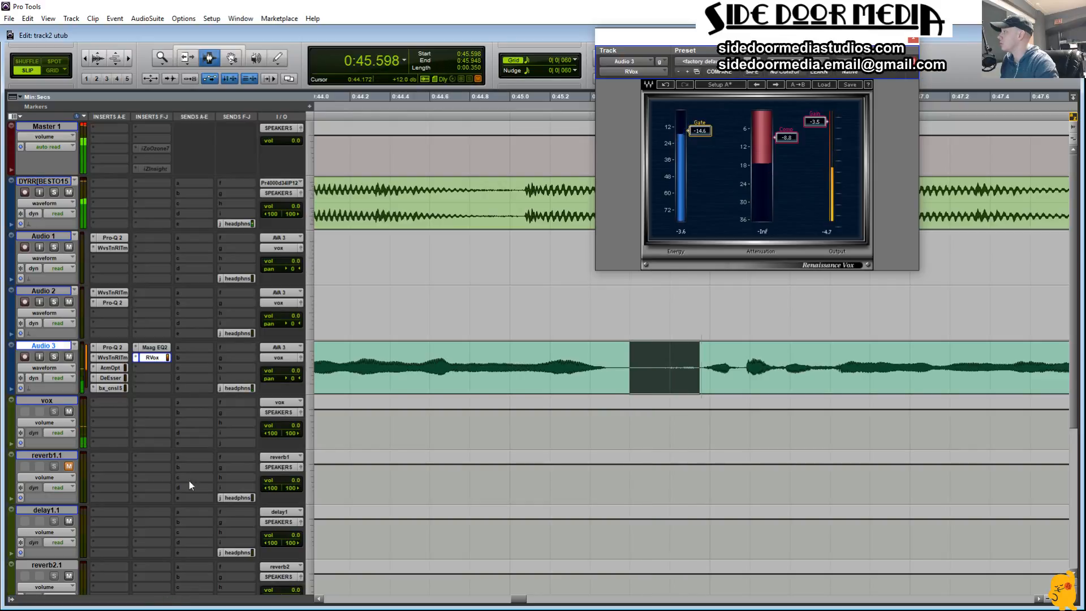
{"action": "left_click", "coordinate": [53, 357]}
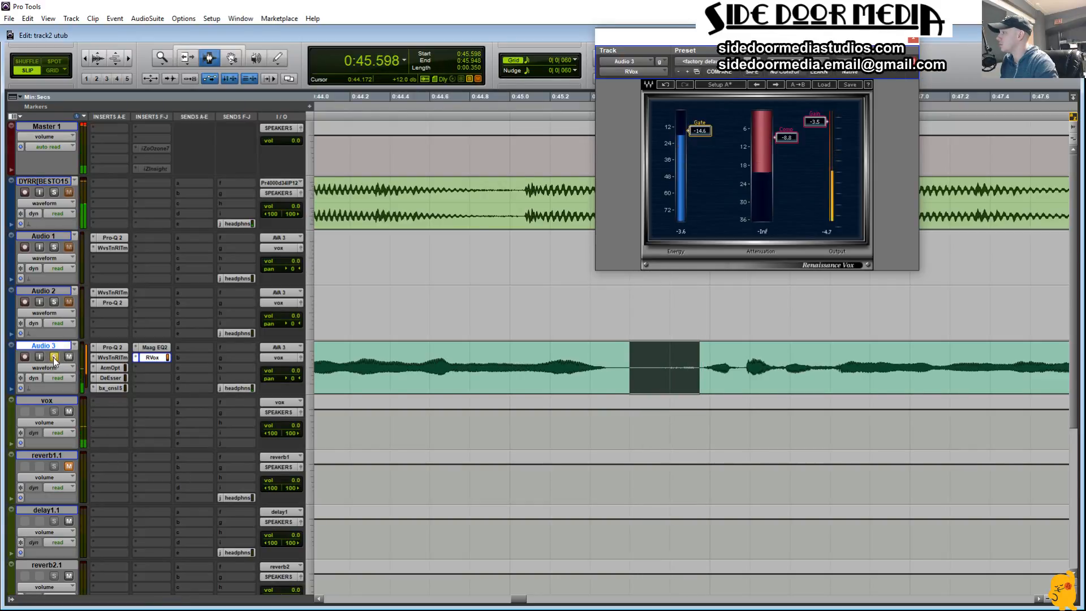
{"action": "key", "text": "space"}
{"action": "key", "text": "Delete"}
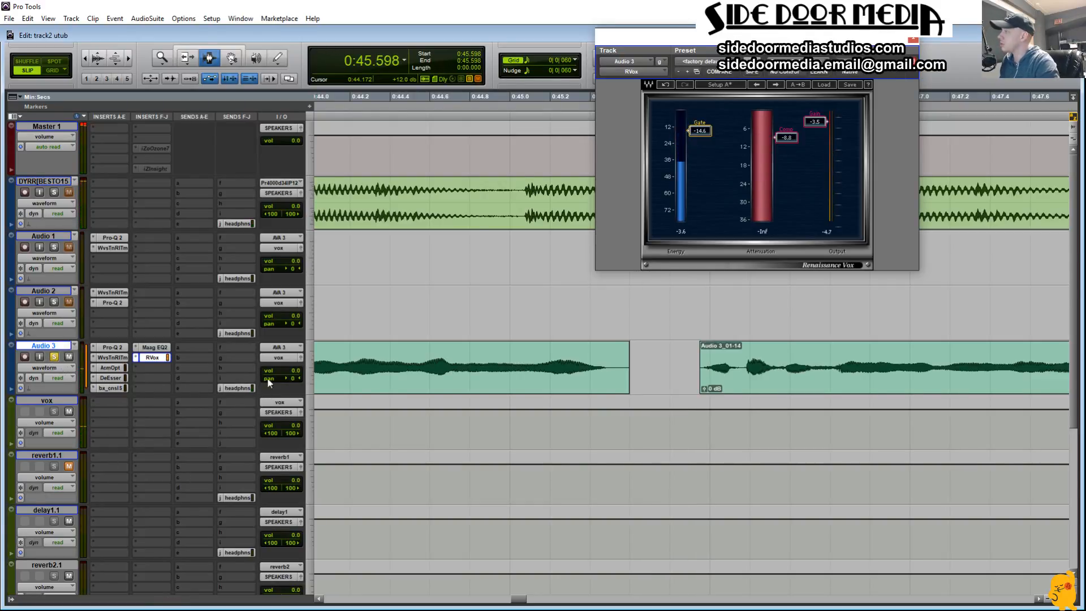
Step: Unsolo Audio 3 and play the edited passage from 0:44.082 with the full mix
{"action": "left_click", "coordinate": [58, 358]}
{"action": "left_click", "coordinate": [325, 390]}
{"action": "key", "text": "space"}
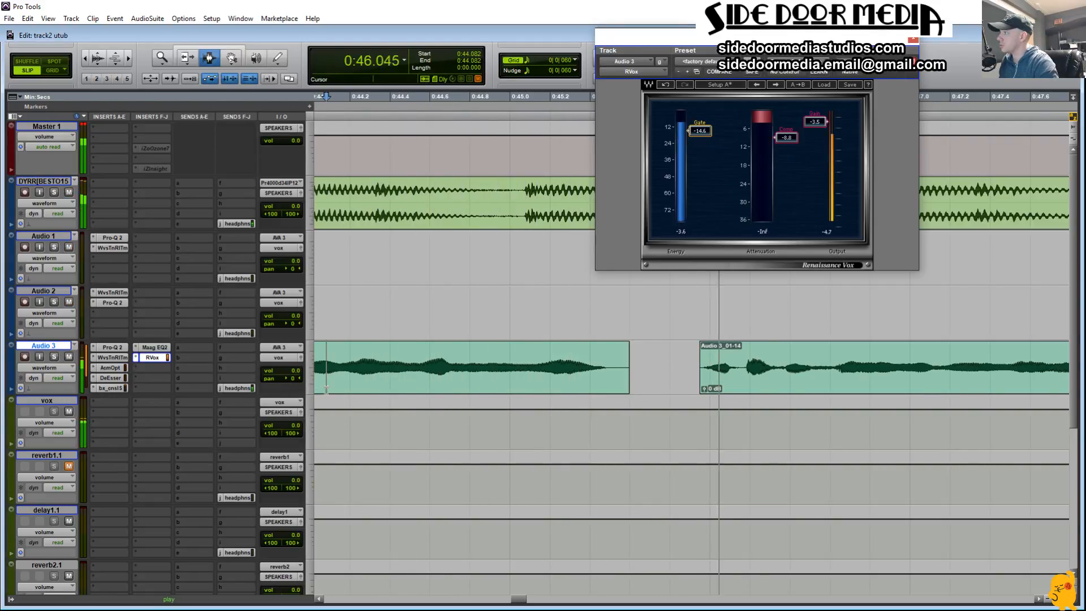
{"action": "left_click", "coordinate": [581, 390], "text": "ctrl"}
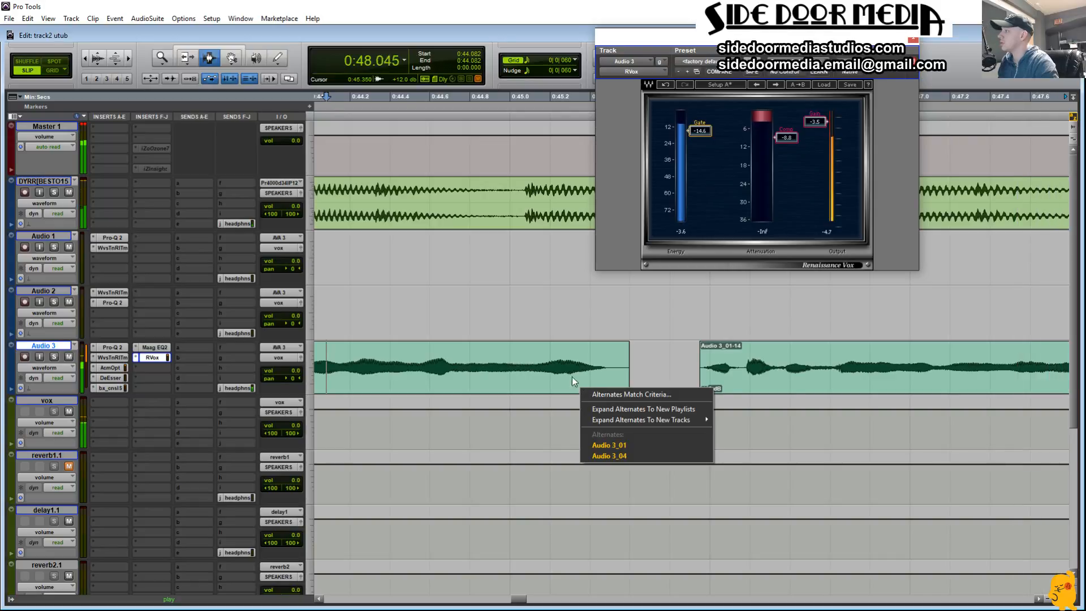
{"action": "left_click", "coordinate": [644, 317]}
Step: Audition Audio 3's second verse section with the instrumental from 1:34.987
{"action": "key", "text": "r"}
{"action": "key", "text": "r"}
{"action": "key", "text": "r"}
{"action": "key", "text": "r"}
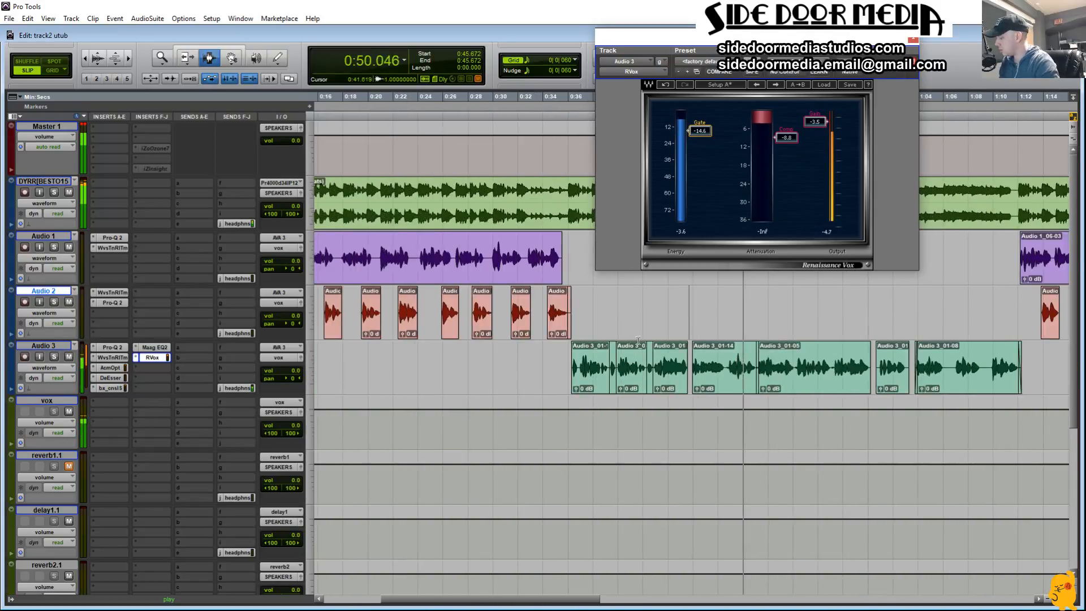
{"action": "key", "text": "r"}
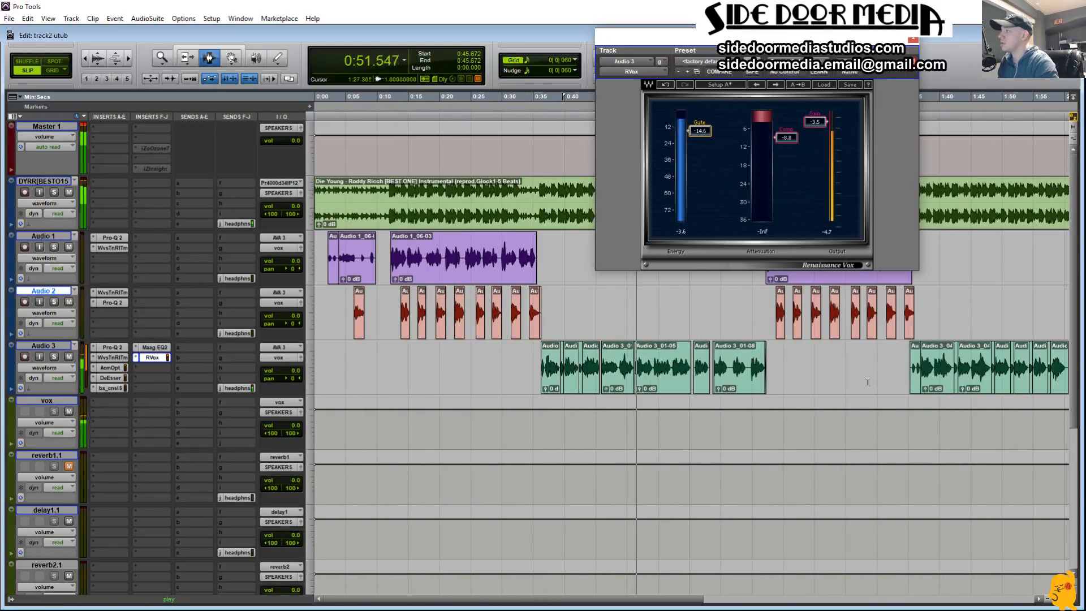
{"action": "left_click", "coordinate": [909, 368]}
{"action": "left_click_drag", "start_coordinate": [690, 600], "coordinate": [781, 603]}
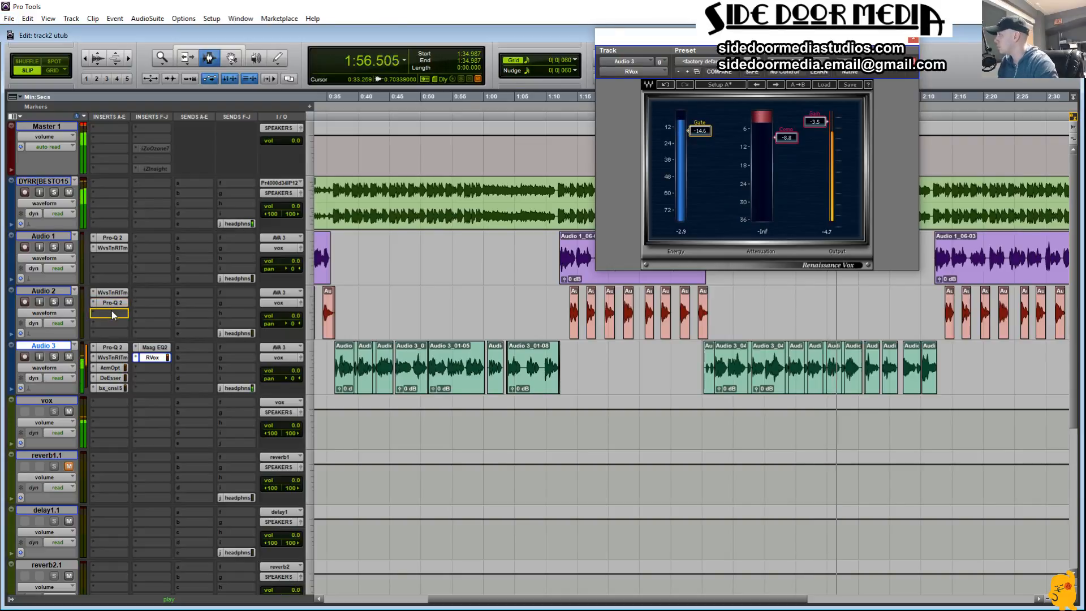
Step: Stop playback and copy Audio 3's chain to Audio 2, ordered Pro-Q 2, Waves Tune Real-Time, compressor, DeEsser, SSL 4000 E, Maag EQ2 and RVox
{"action": "left_click_drag", "start_coordinate": [113, 295], "coordinate": [116, 316]}
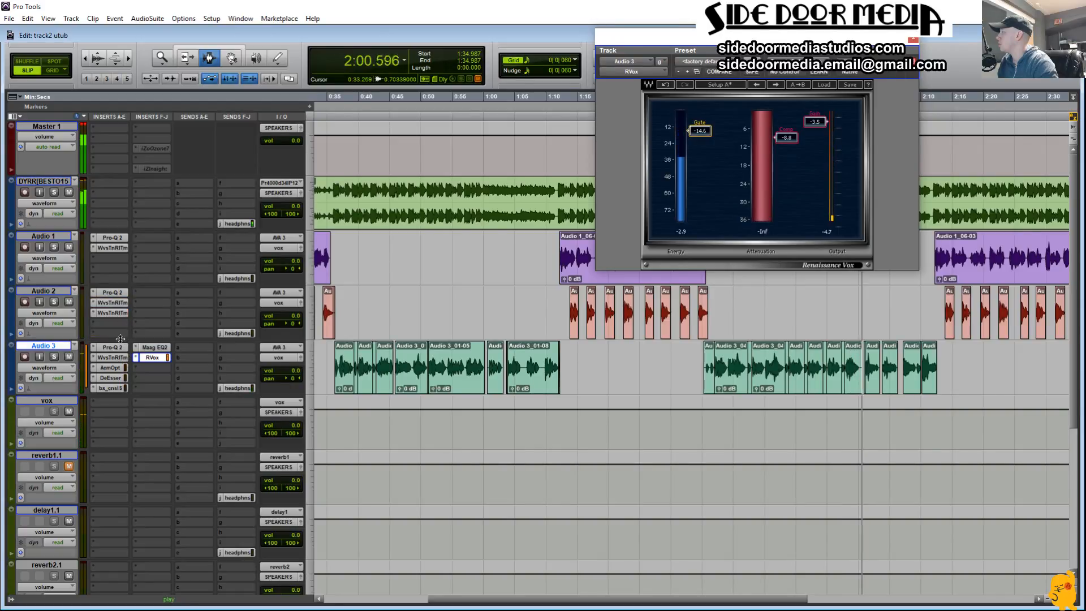
{"action": "key", "text": "space"}
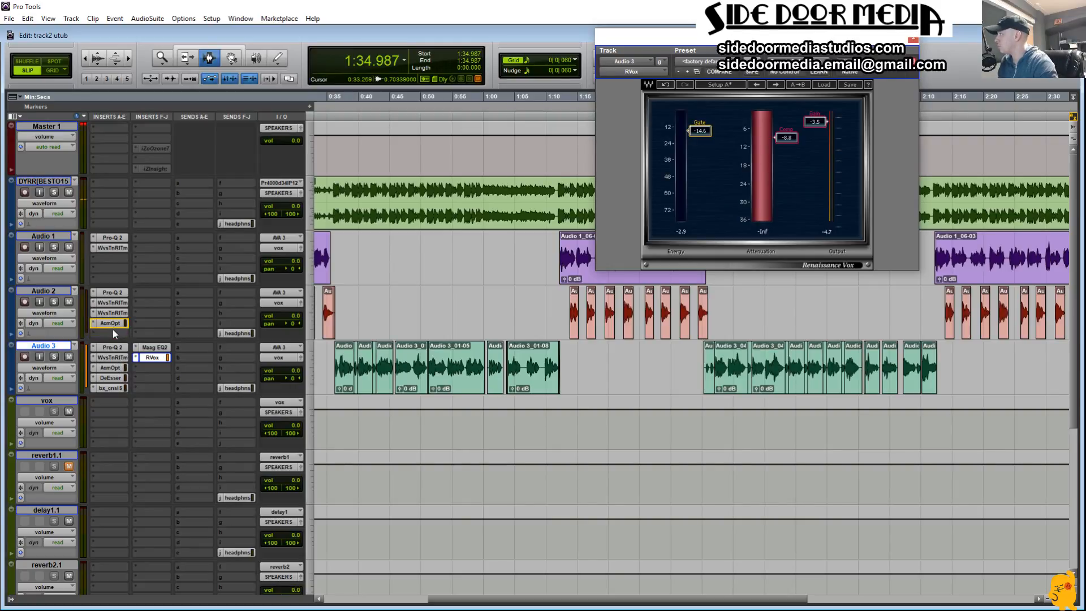
{"action": "left_click_drag", "start_coordinate": [113, 333], "coordinate": [113, 333]}
{"action": "key", "text": "alt"}
{"action": "left_click_drag", "start_coordinate": [113, 379], "coordinate": [110, 250]}
{"action": "left_click_drag", "start_coordinate": [131, 371], "coordinate": [119, 333]}
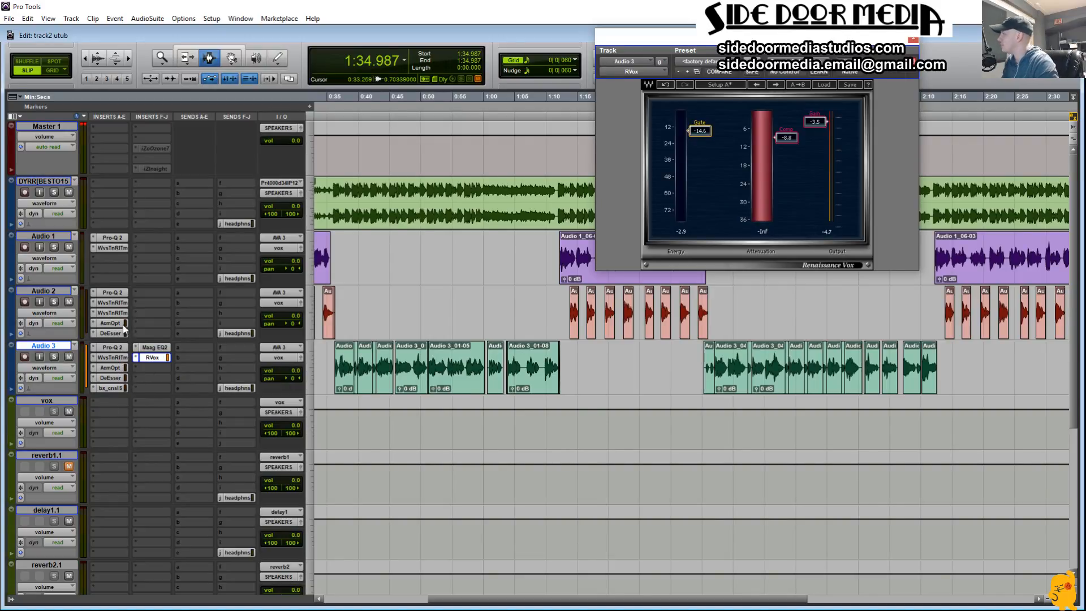
{"action": "left_click_drag", "start_coordinate": [114, 313], "coordinate": [117, 325]}
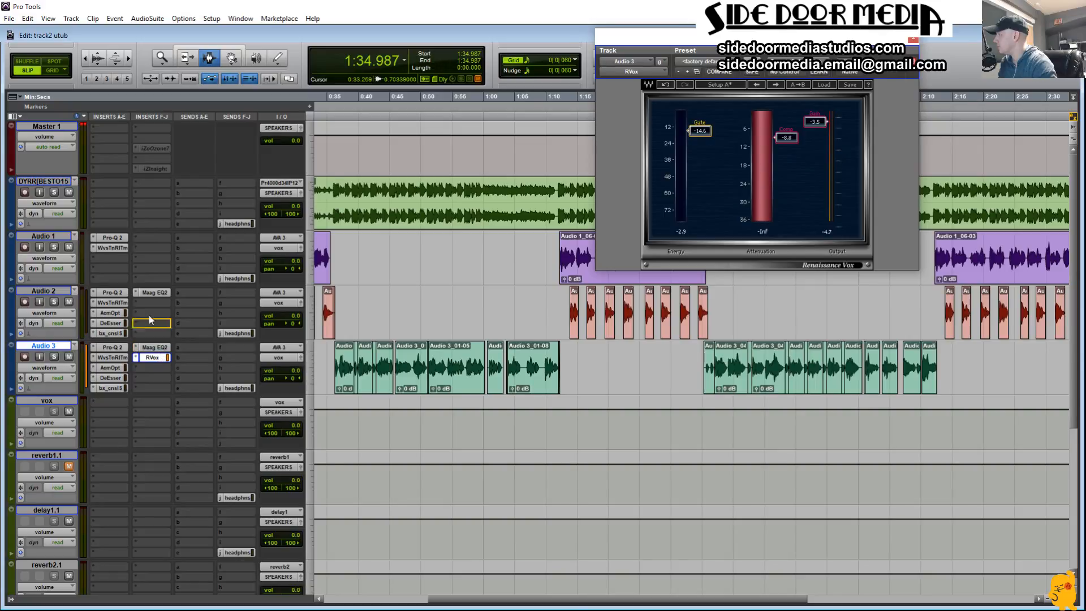
{"action": "left_click_drag", "start_coordinate": [139, 303], "coordinate": [139, 303]}
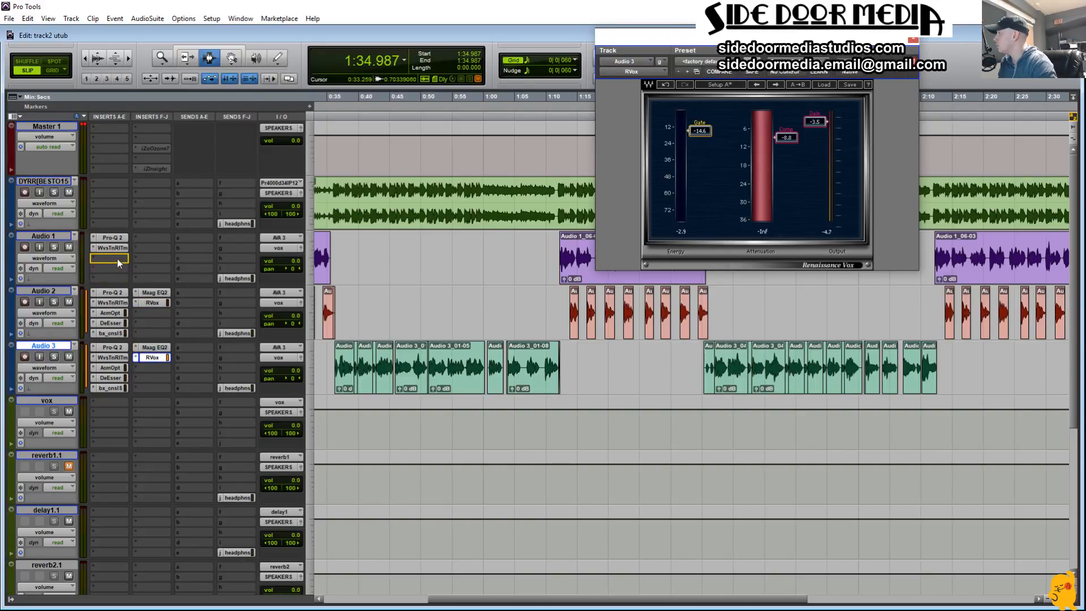
Step: Copy the compressor, DeEsser, SSL 4000 E, Maag EQ2 and RVox to Audio 1, and play from 1:09.772
{"action": "left_click_drag", "start_coordinate": [110, 322], "coordinate": [110, 279]}
{"action": "left_click_drag", "start_coordinate": [145, 240], "coordinate": [144, 250]}
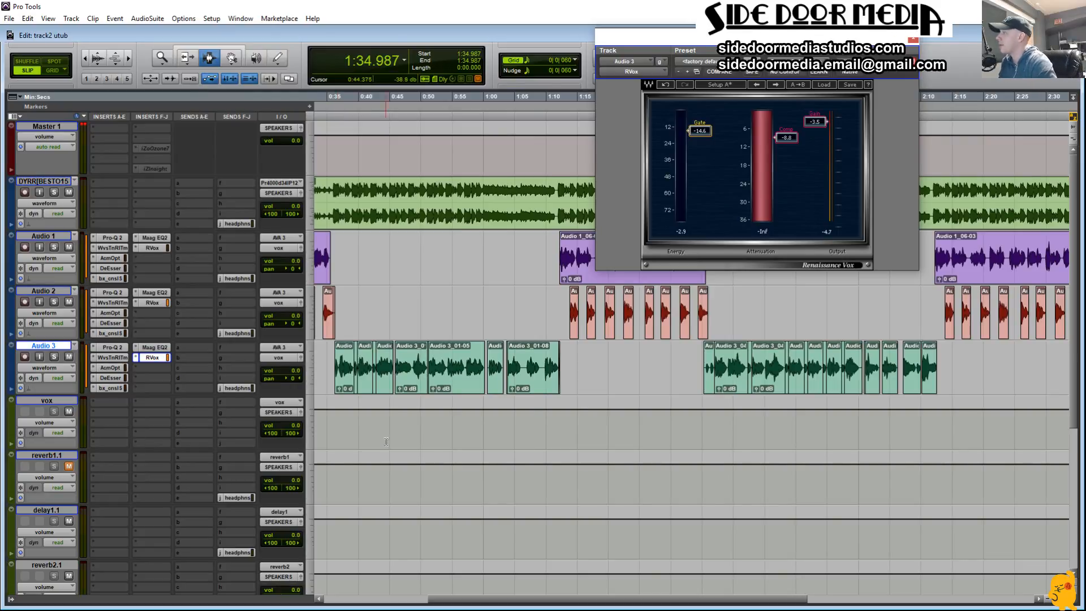
{"action": "left_click", "coordinate": [544, 325]}
{"action": "key", "text": "space"}
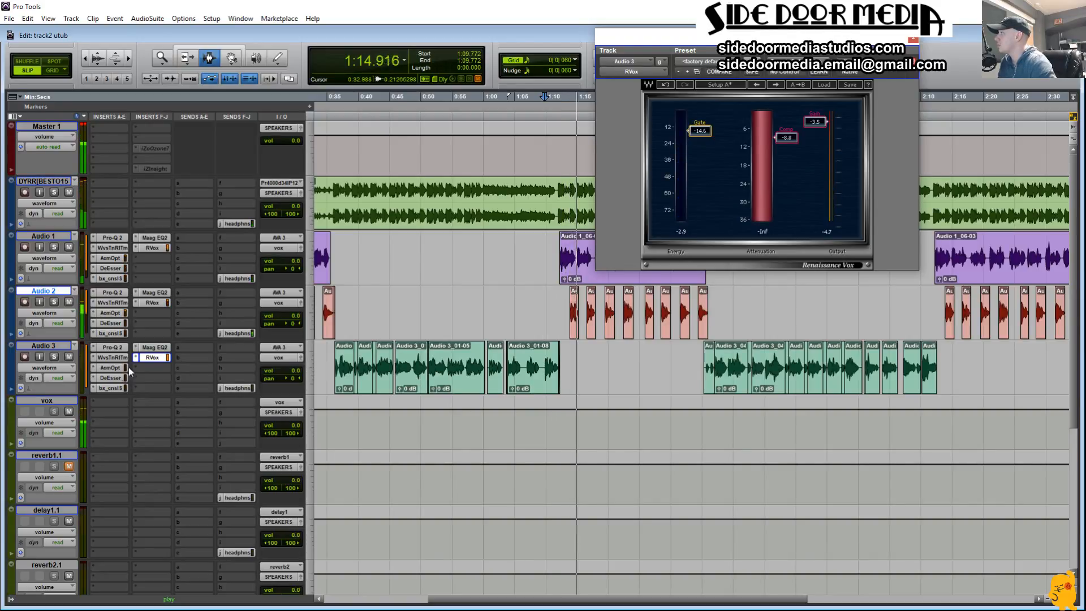
Step: Insert FabFilter Pro-Q 2 on the vox bus and add a 12 dB/oct low cut at about 201 Hz
{"action": "left_click", "coordinate": [95, 403]}
{"action": "left_click", "coordinate": [160, 419]}
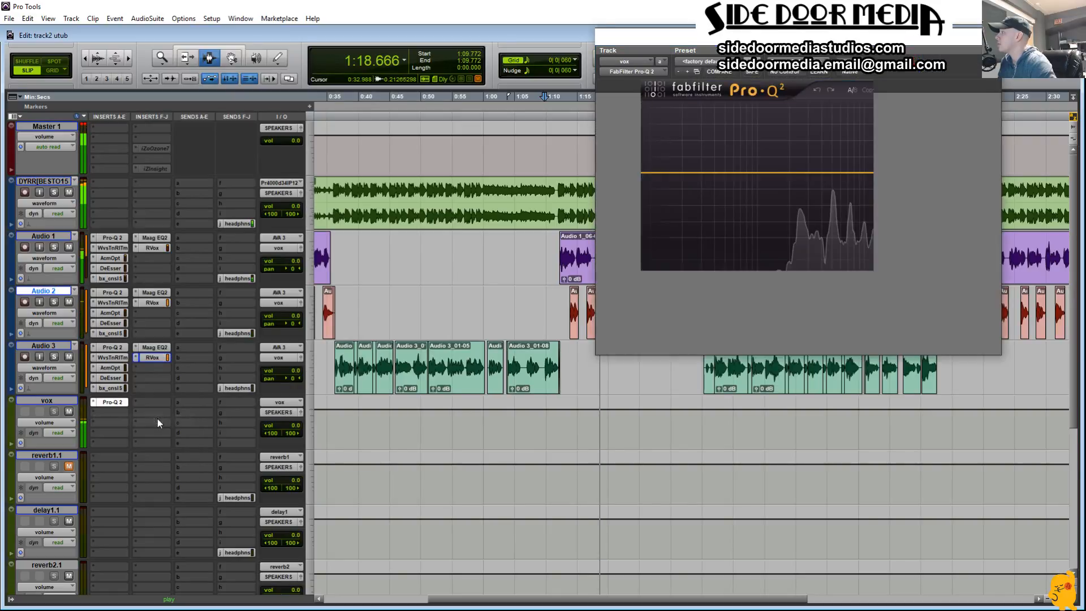
{"action": "left_click", "coordinate": [609, 186]}
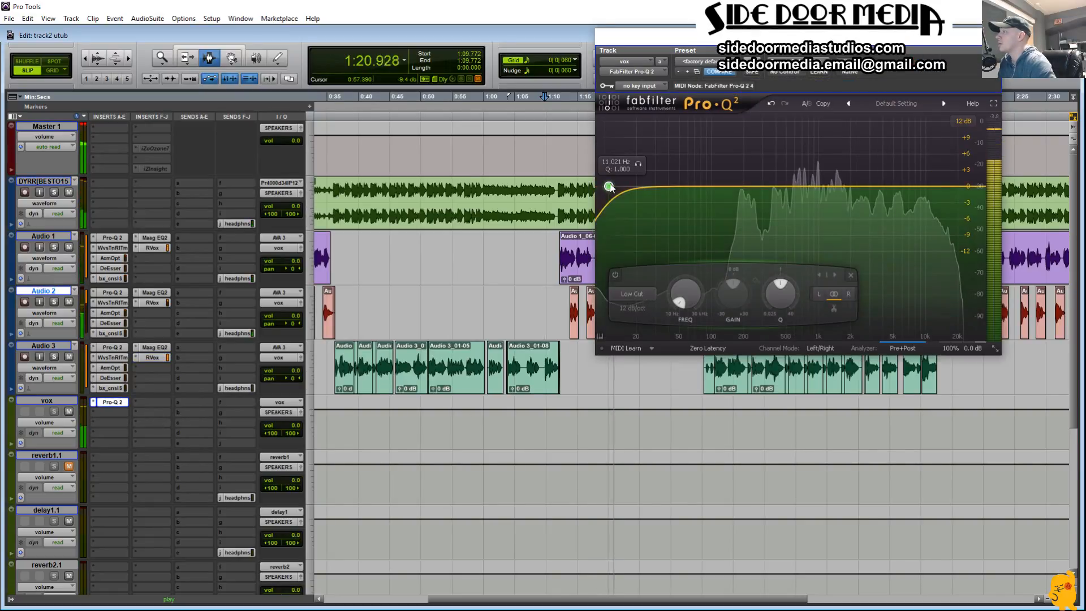
{"action": "left_click_drag", "start_coordinate": [642, 166], "coordinate": [782, 171]}
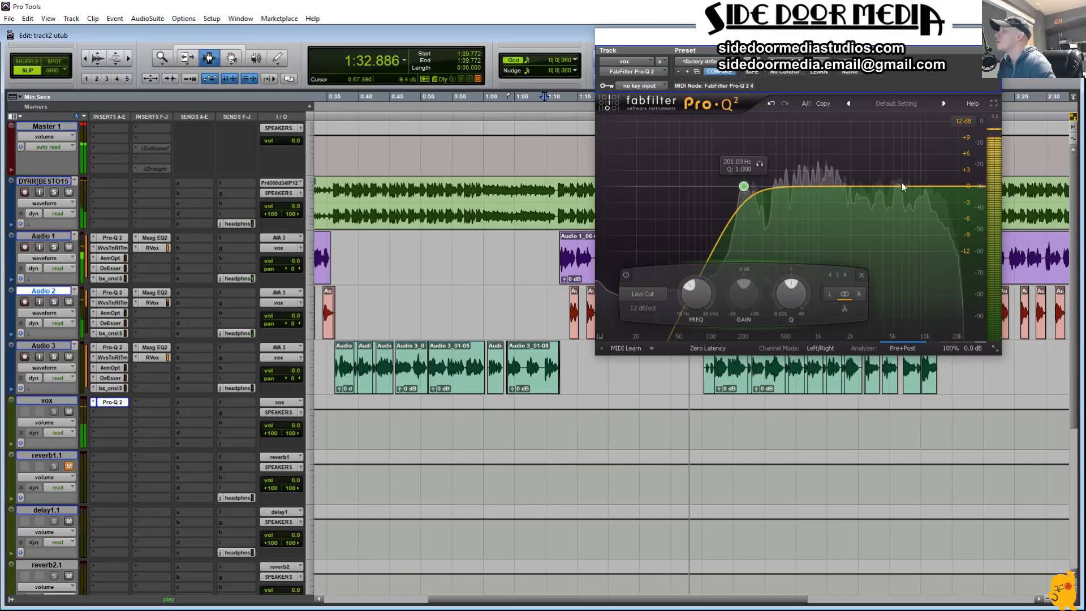
Step: Add a band at about 13,292 Hz in Pro-Q 2 and make it a 36 dB/oct High Cut with Q 1.000
{"action": "left_click_drag", "start_coordinate": [948, 188], "coordinate": [939, 206]}
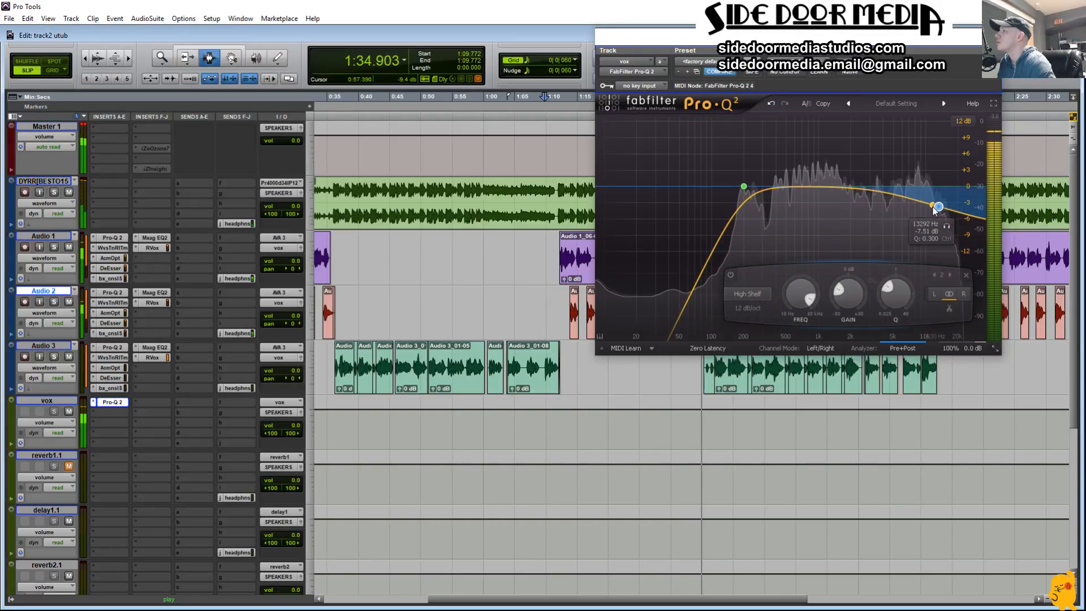
{"action": "left_click", "coordinate": [748, 308]}
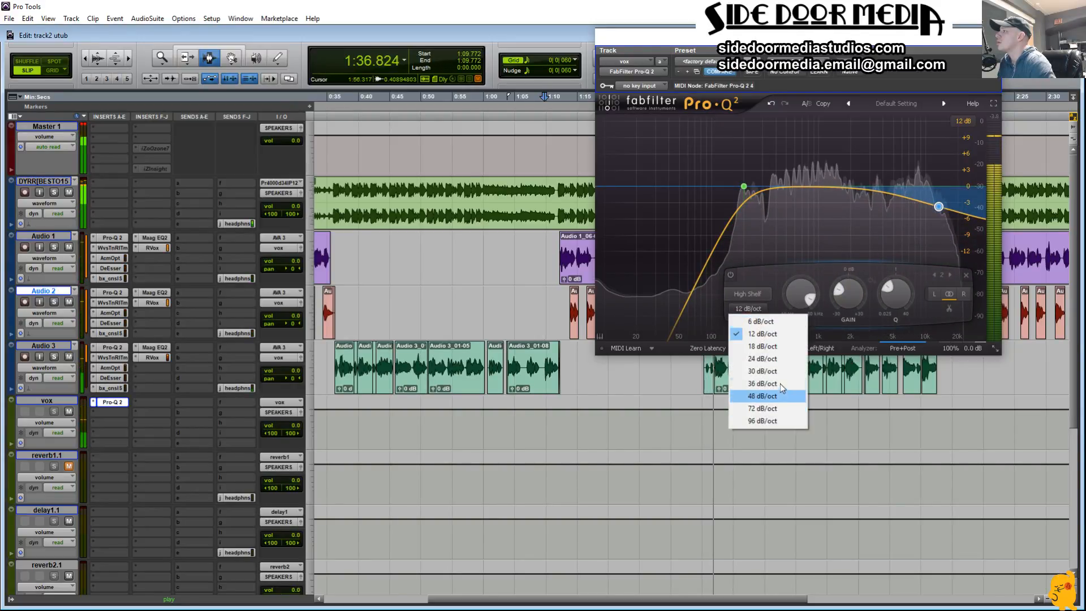
{"action": "left_click", "coordinate": [803, 376]}
{"action": "left_click", "coordinate": [759, 294]}
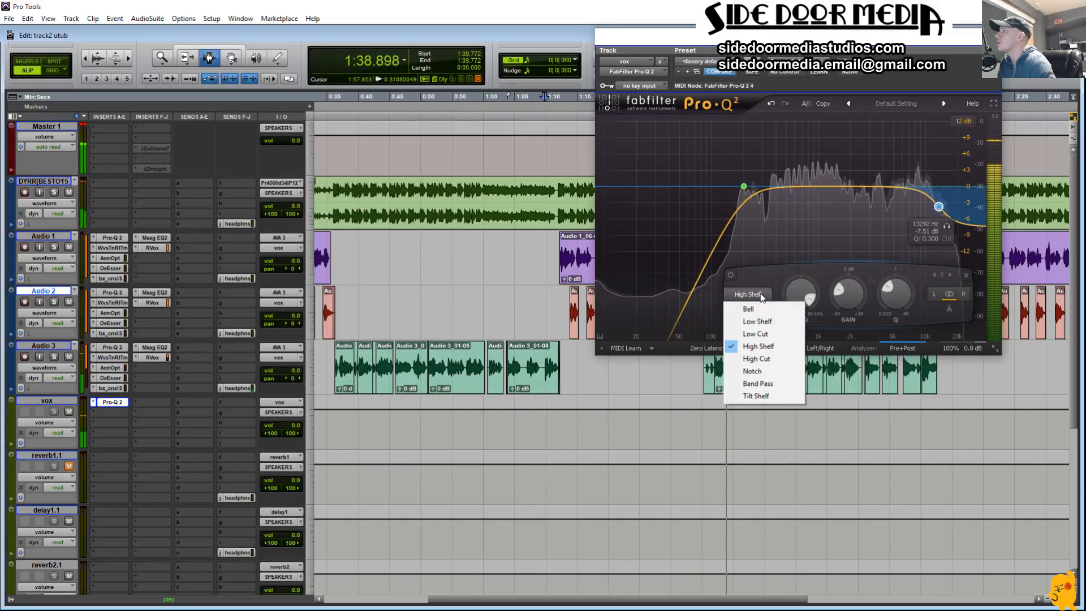
{"action": "left_click", "coordinate": [785, 364]}
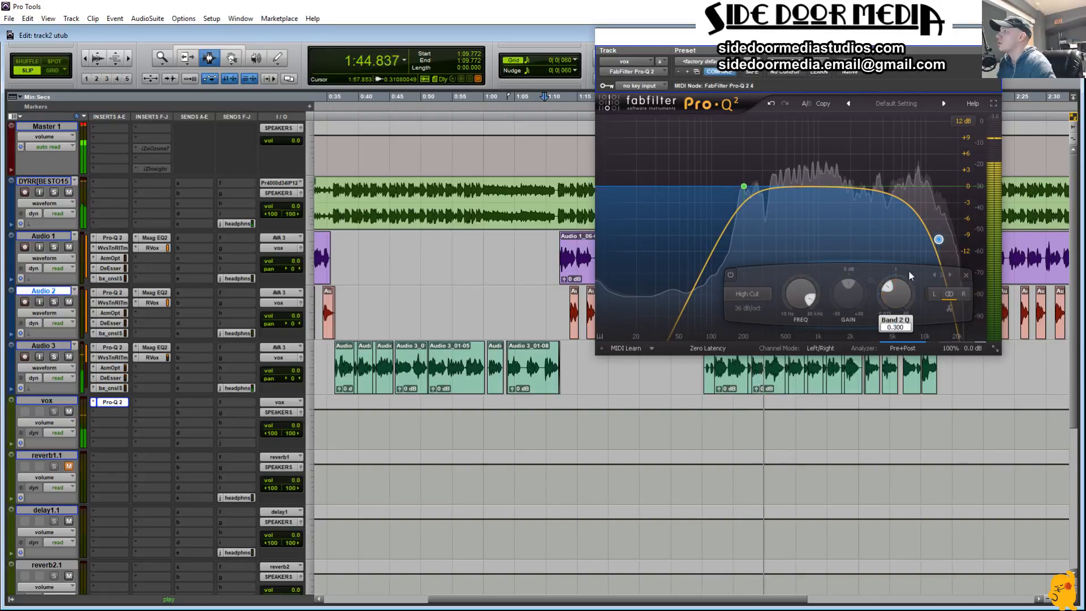
{"action": "left_click_drag", "start_coordinate": [906, 301], "coordinate": [899, 293]}
{"action": "left_click", "coordinate": [895, 291], "text": "alt"}
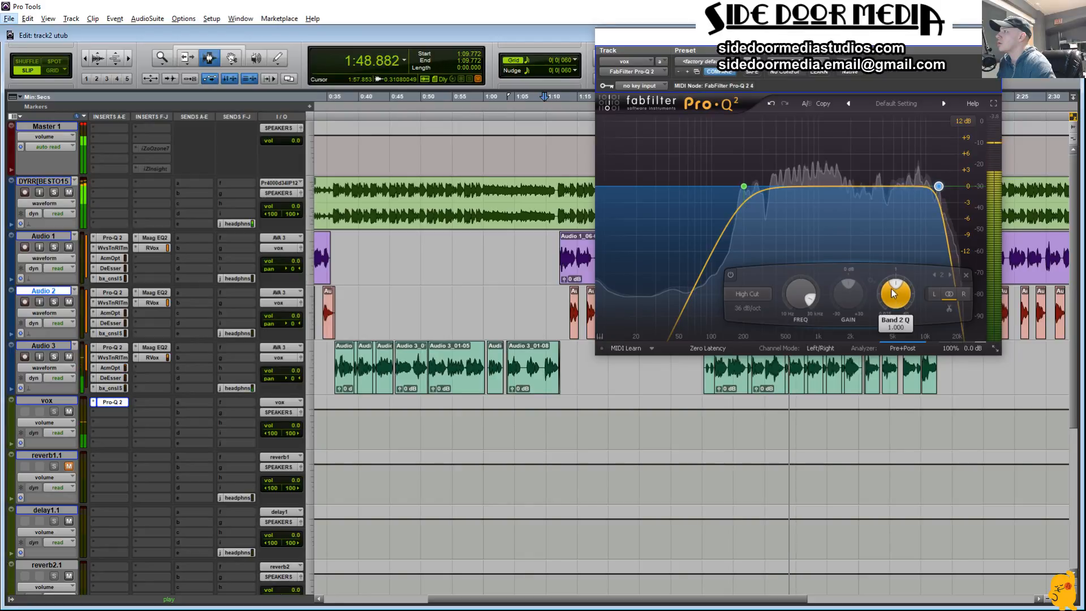
Step: Set the high cut to 20000 Hz with a 96 dB/oct slope, then lower its frequency to about 17,541 Hz
{"action": "double_click", "coordinate": [802, 302]}
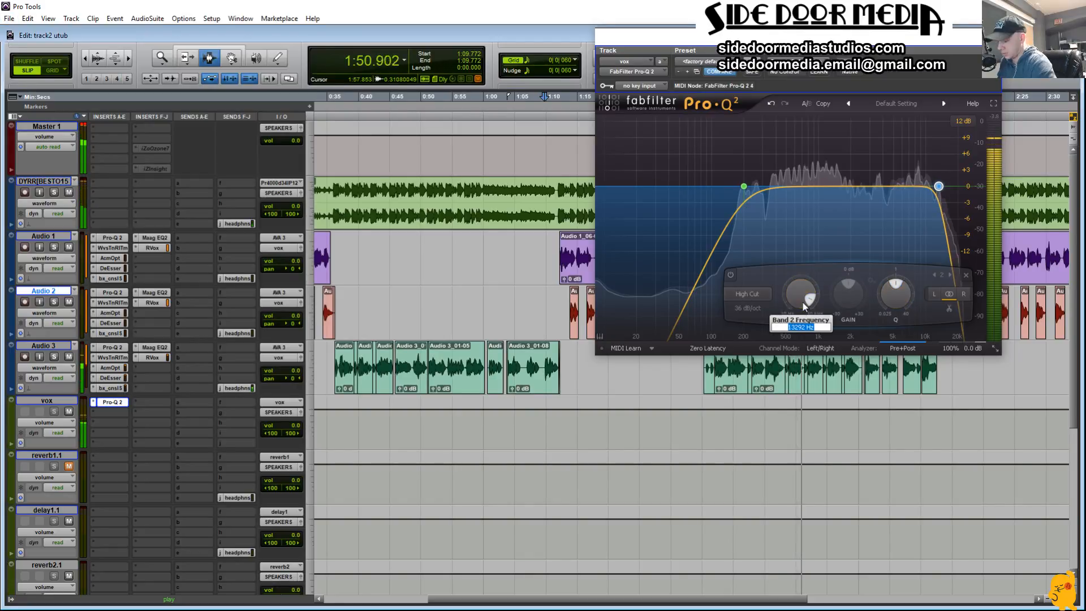
{"action": "type", "text": "20000"}
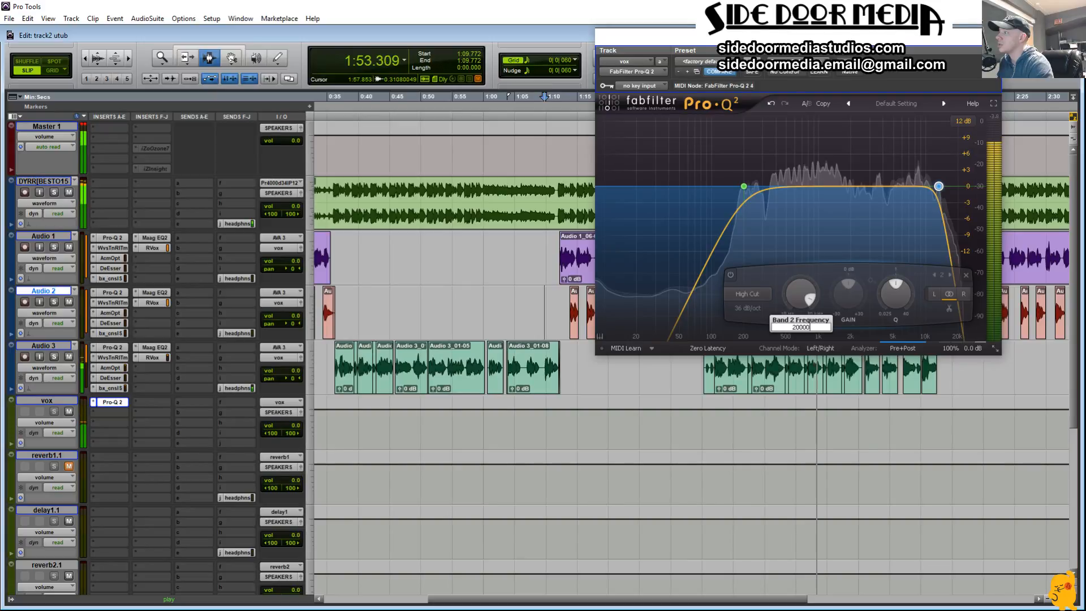
{"action": "key", "text": "Return"}
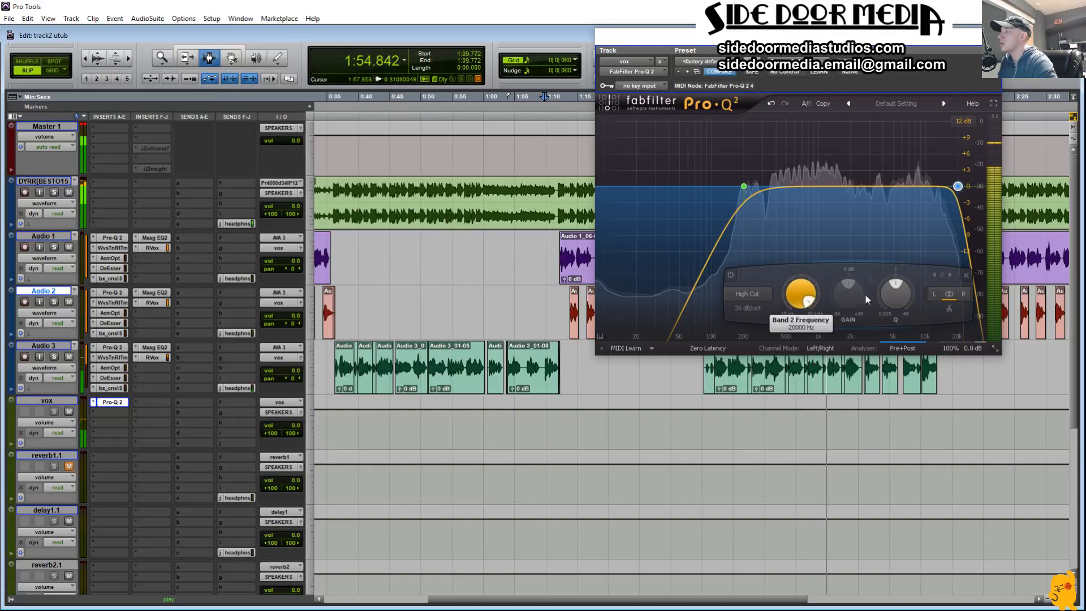
{"action": "left_click", "coordinate": [741, 313]}
{"action": "left_click", "coordinate": [782, 421]}
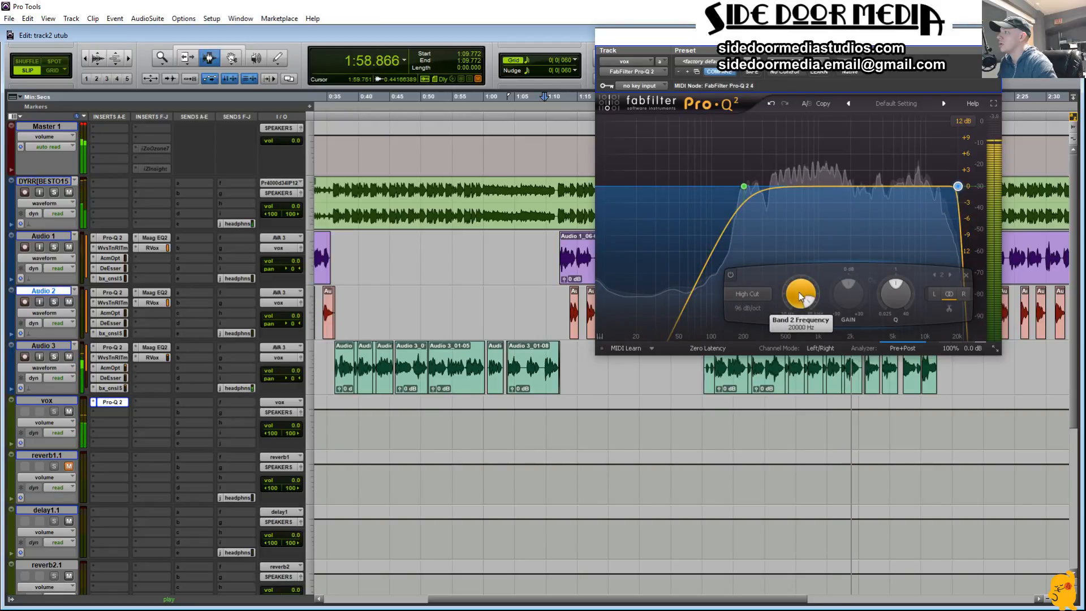
{"action": "left_click_drag", "start_coordinate": [801, 296], "coordinate": [793, 304]}
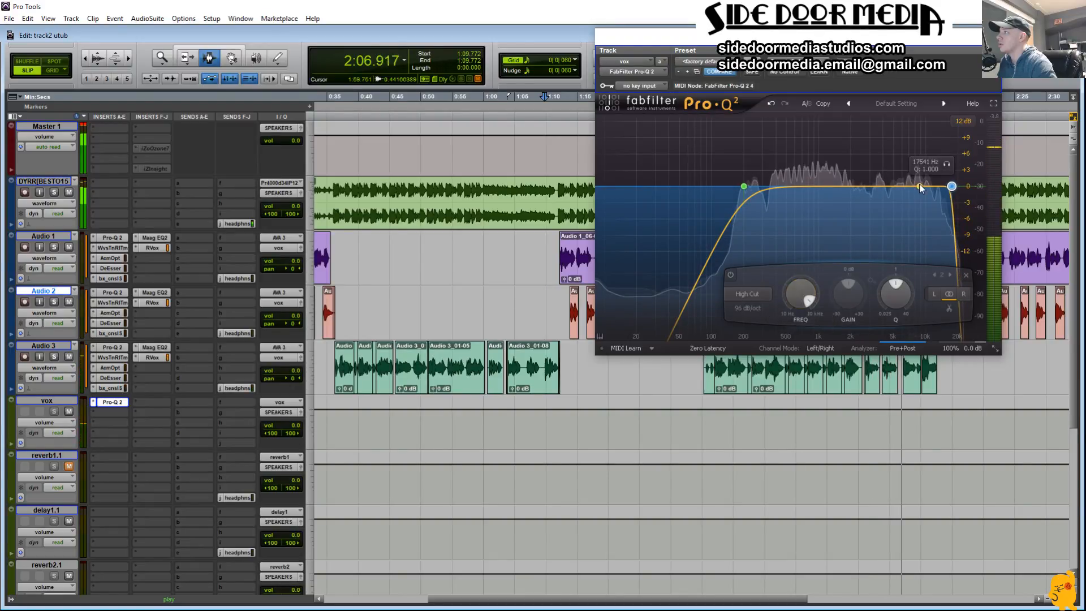
Step: Add a narrow bell band just below 10 kHz in Pro-Q 2 and bring its gain slightly below 0 dB
{"action": "double_click", "coordinate": [919, 180]}
{"action": "mouse_move", "coordinate": [936, 152]}
{"action": "left_mouse_down"}
{"action": "mouse_move", "coordinate": [889, 183]}
{"action": "mouse_move", "coordinate": [888, 164]}
{"action": "mouse_move", "coordinate": [937, 143]}
{"action": "mouse_move", "coordinate": [919, 141]}
{"action": "mouse_move", "coordinate": [931, 147]}
{"action": "left_mouse_up"}
{"action": "scroll", "coordinate": [889, 183], "scroll_direction": "up", "scroll_amount": 8}
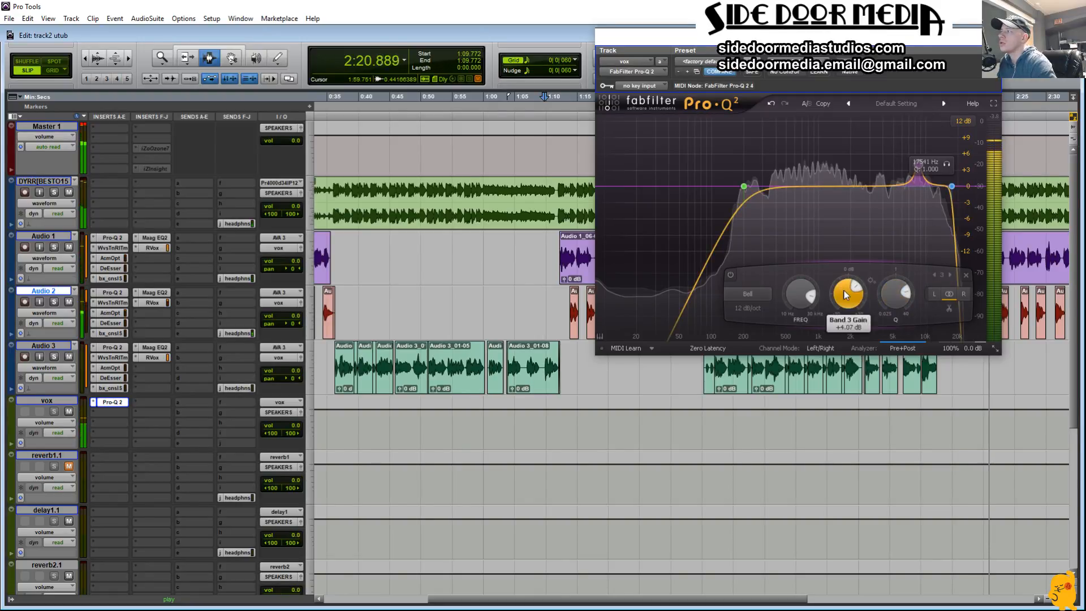
{"action": "left_click_drag", "start_coordinate": [847, 300], "coordinate": [847, 331]}
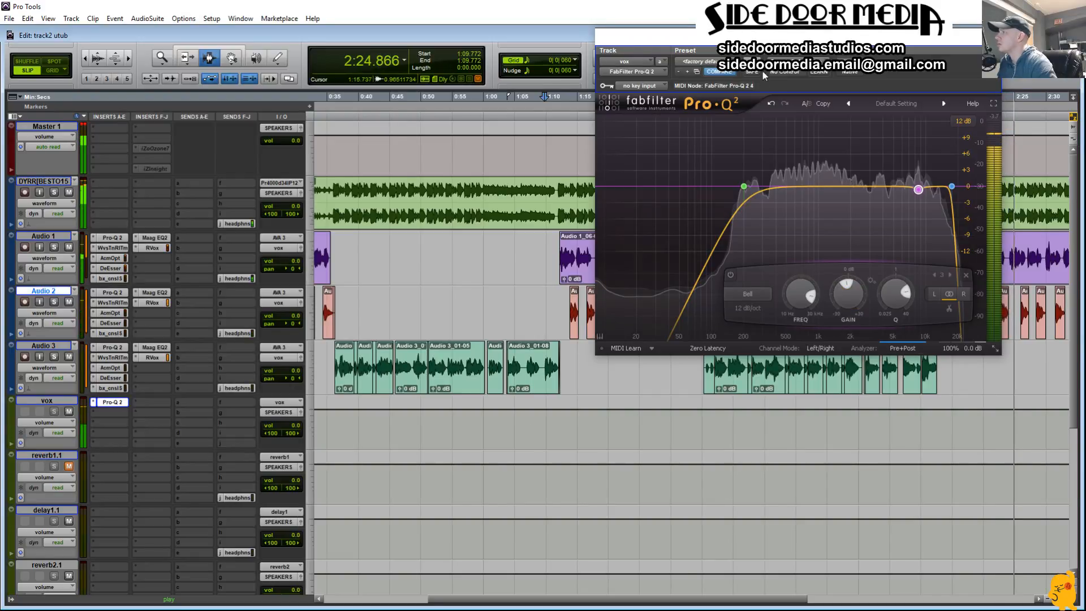
Step: Move the Pro-Q 2 window off the later part of the timeline and mute the Audio 2 track
{"action": "left_click_drag", "start_coordinate": [752, 39], "coordinate": [587, 32]}
{"action": "key", "text": "space"}
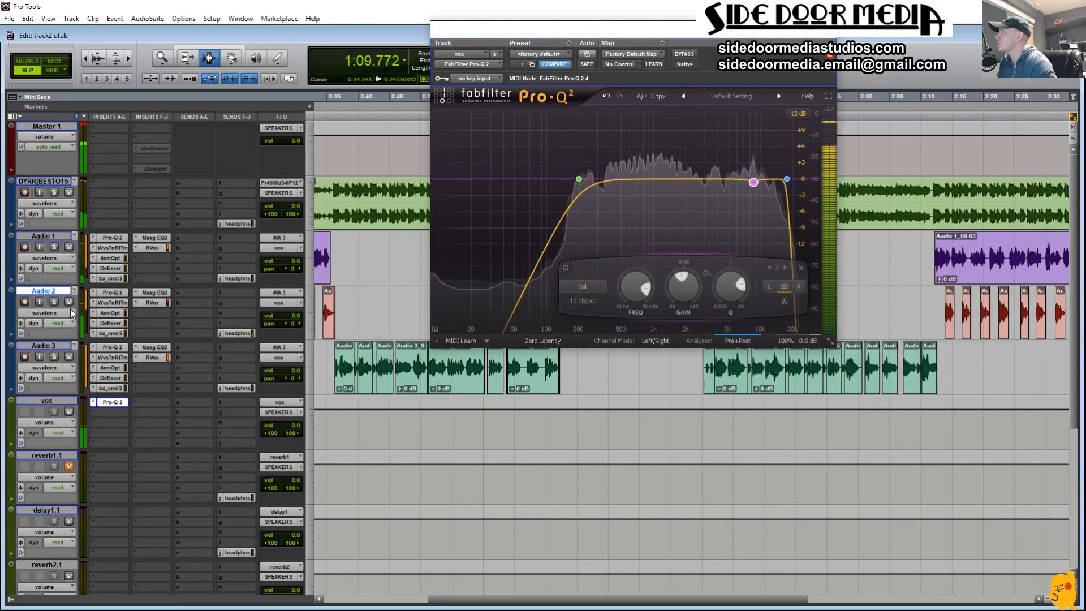
{"action": "left_click", "coordinate": [68, 302]}
{"action": "key", "text": "space"}
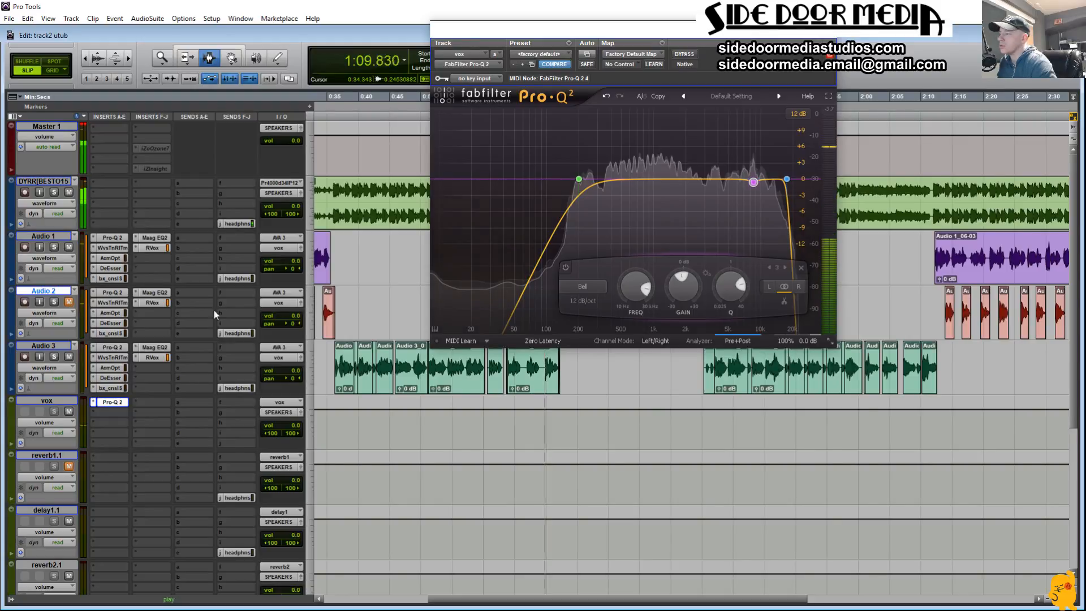
Step: Play the mix from about 0:35 to audition the vocals, checking the bell band just below 10 kHz in Pro-Q 2
{"action": "left_click", "coordinate": [331, 435]}
{"action": "key", "text": "space"}
{"action": "key", "text": "space"}
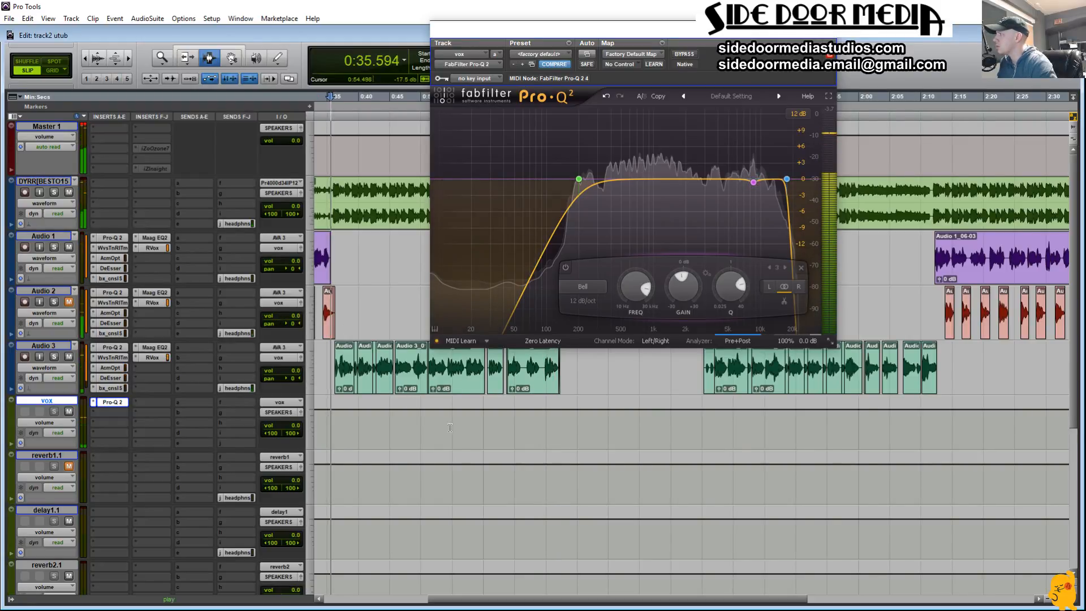
{"action": "left_click", "coordinate": [753, 182]}
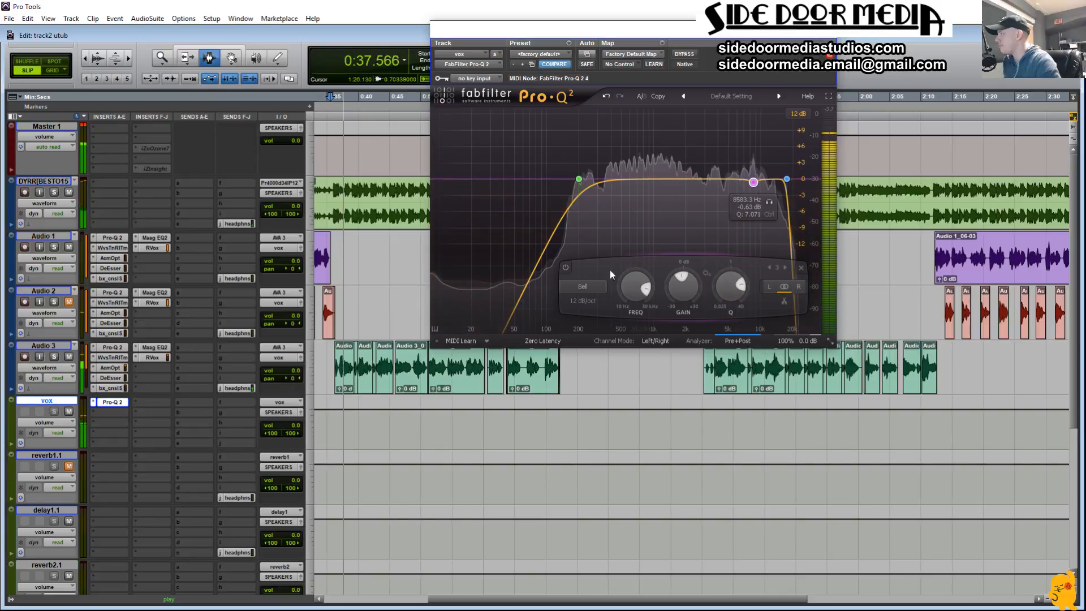
{"action": "left_click", "coordinate": [94, 412]}
{"action": "mouse_move", "coordinate": [173, 456]}
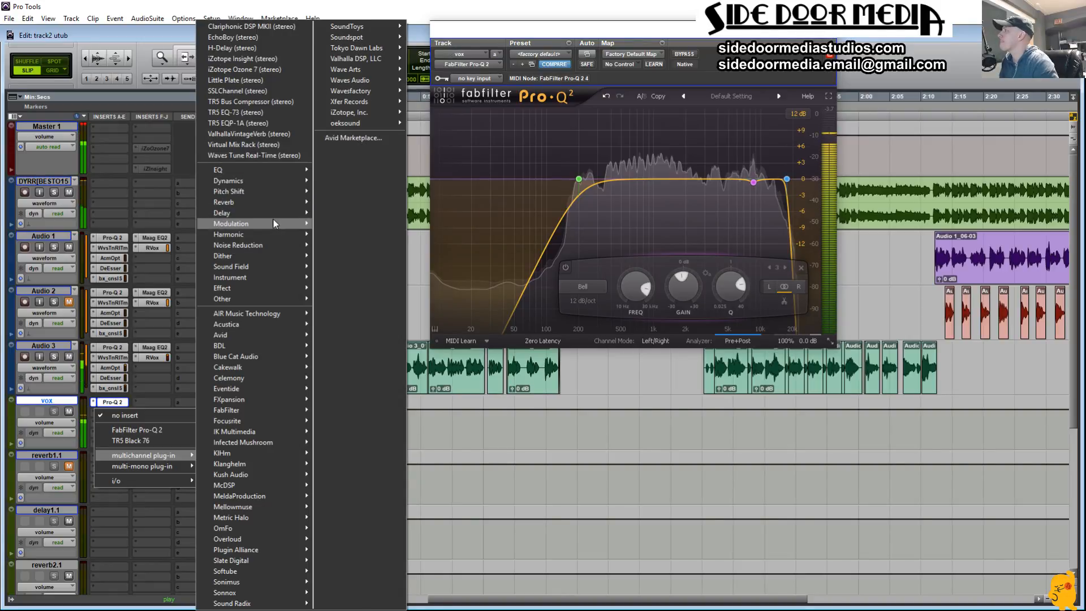
{"action": "mouse_move", "coordinate": [273, 219]}
{"action": "left_click", "coordinate": [577, 475]}
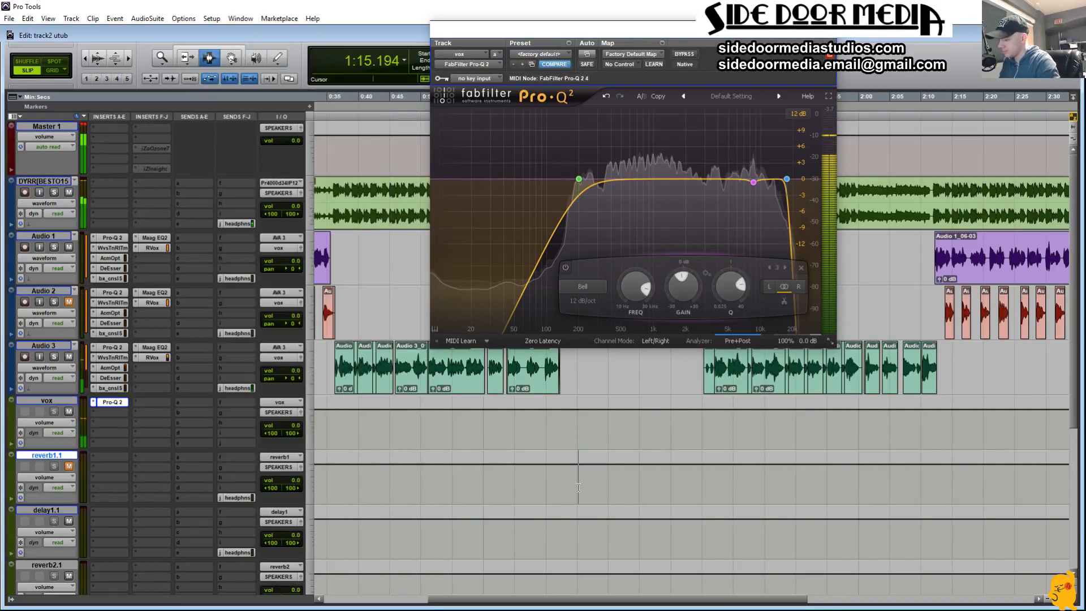
Step: Insert the multichannel oeksound soothe (stereo) plug-in on the vox bus, directly after Pro-Q 2
{"action": "left_click", "coordinate": [90, 412]}
{"action": "mouse_move", "coordinate": [138, 456]}
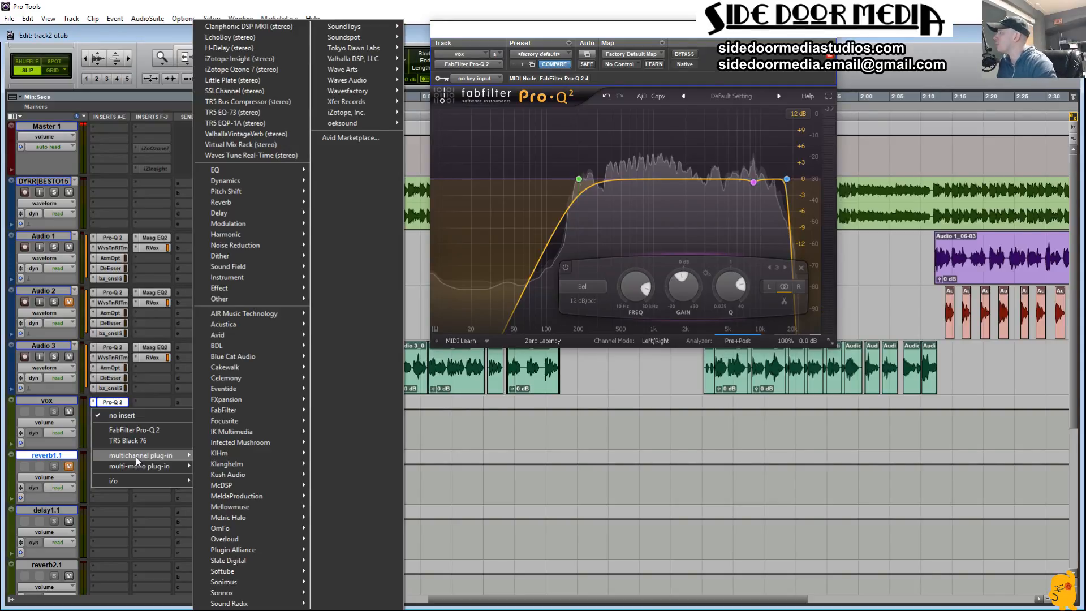
{"action": "mouse_move", "coordinate": [298, 495]}
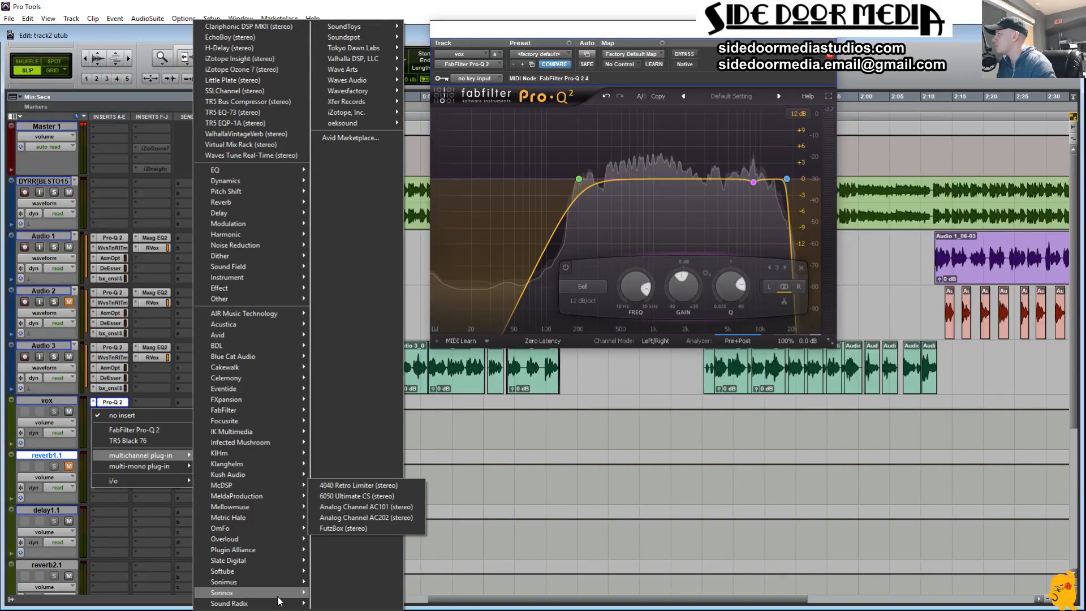
{"action": "mouse_move", "coordinate": [278, 594]}
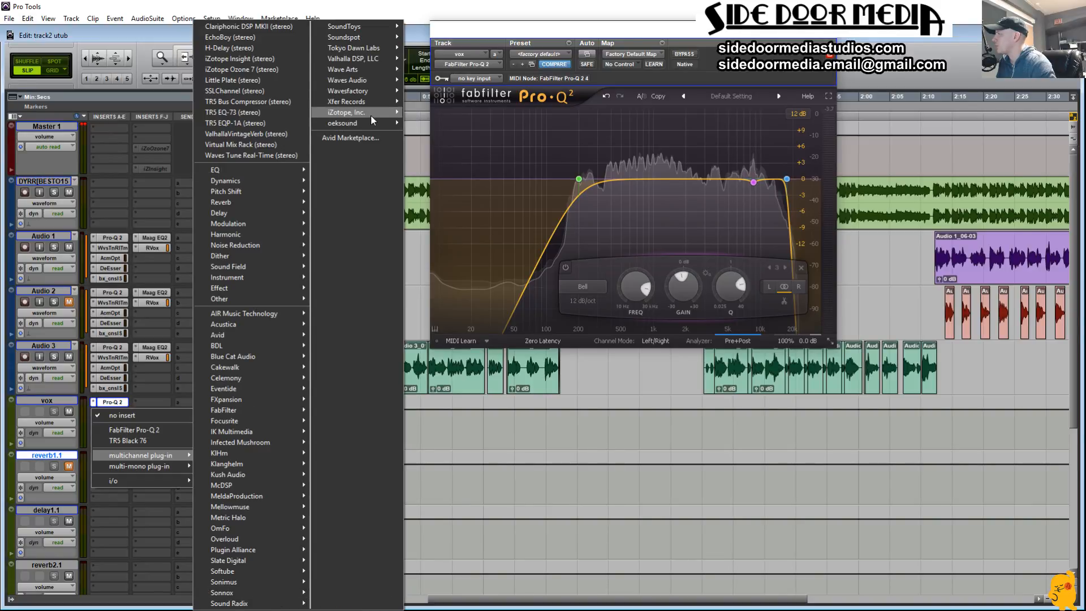
{"action": "mouse_move", "coordinate": [367, 122]}
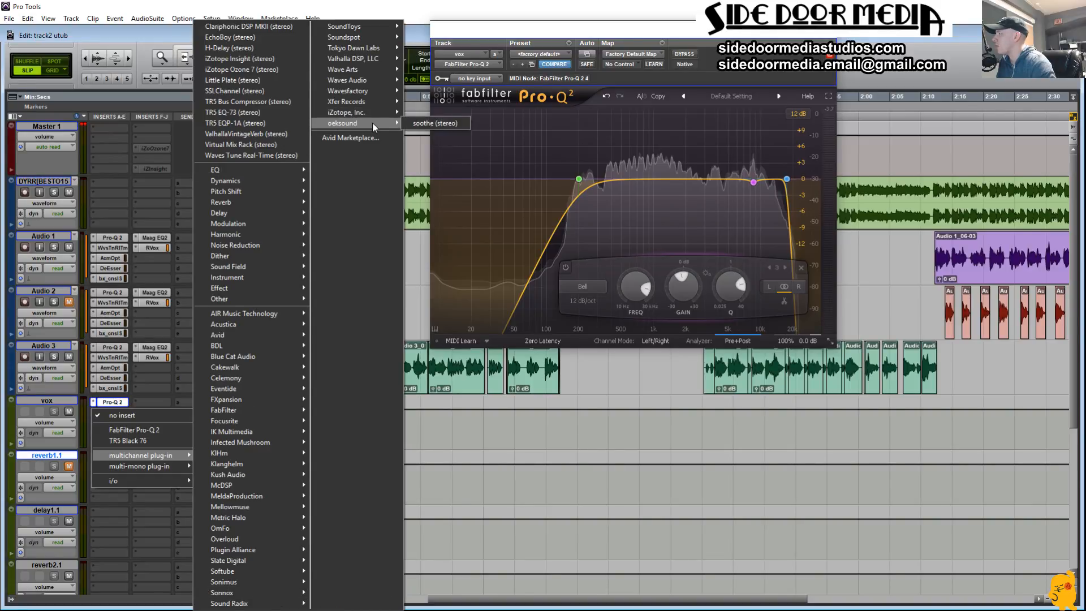
{"action": "left_click", "coordinate": [457, 124]}
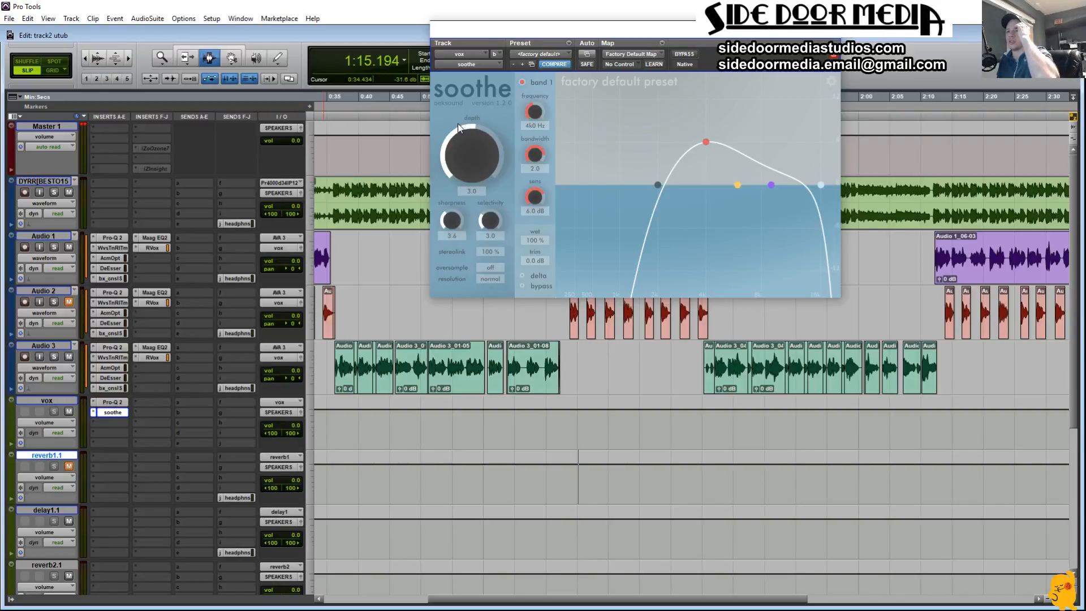
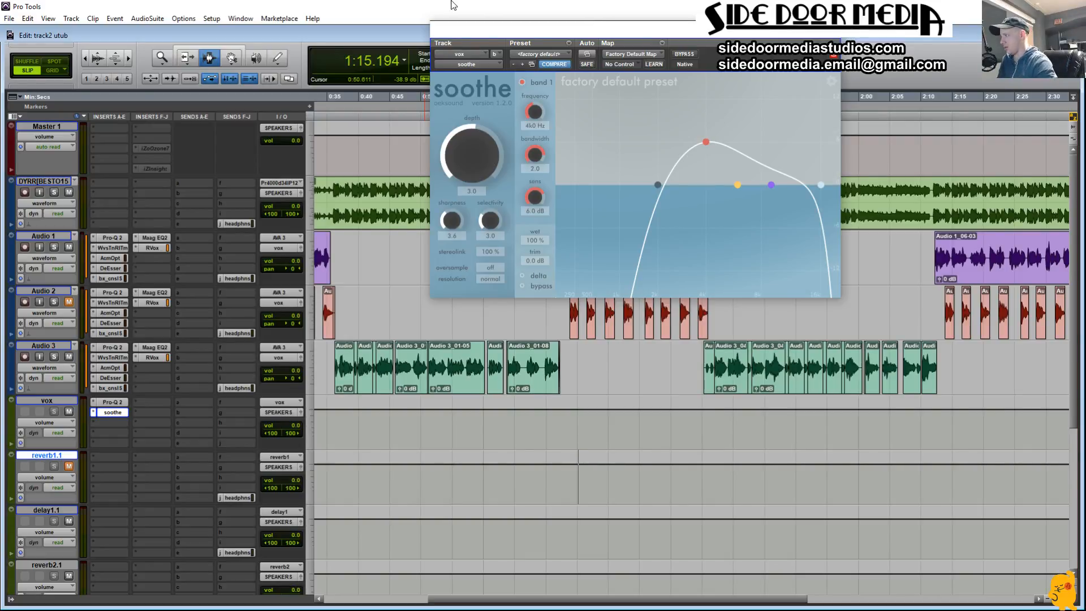
Step: In soothe on the vox bus, move band 1 to about 17.8 kHz with 3.5 dB sens and shift the low cut upward
{"action": "left_click_drag", "start_coordinate": [706, 143], "coordinate": [862, 190]}
{"action": "left_click_drag", "start_coordinate": [817, 163], "coordinate": [817, 166]}
{"action": "left_click_drag", "start_coordinate": [656, 183], "coordinate": [718, 180]}
{"action": "left_click_drag", "start_coordinate": [817, 166], "coordinate": [831, 159]}
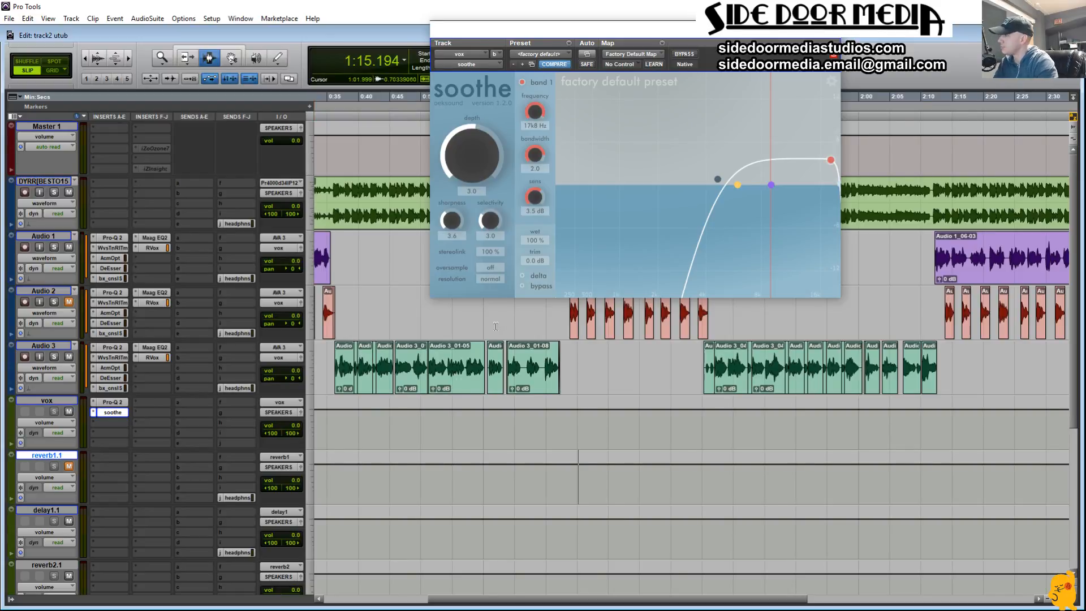
Step: During playback, adjust soothe's band 1 to about 18.8 kHz at 1.8 dB and lower the depth to -13.2
{"action": "key", "text": "space"}
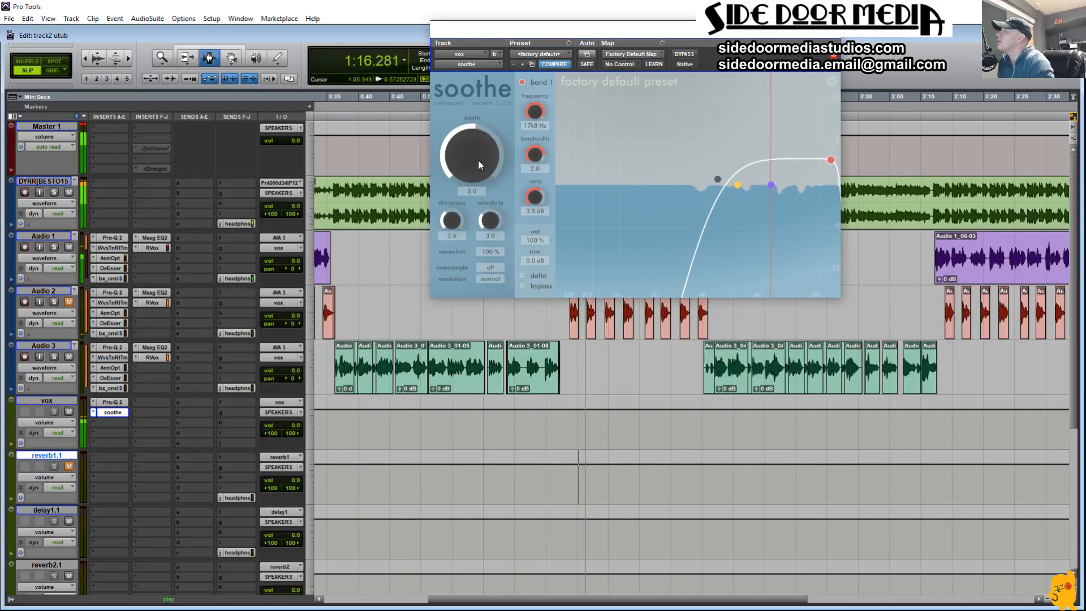
{"action": "left_click_drag", "start_coordinate": [478, 160], "coordinate": [473, 560]}
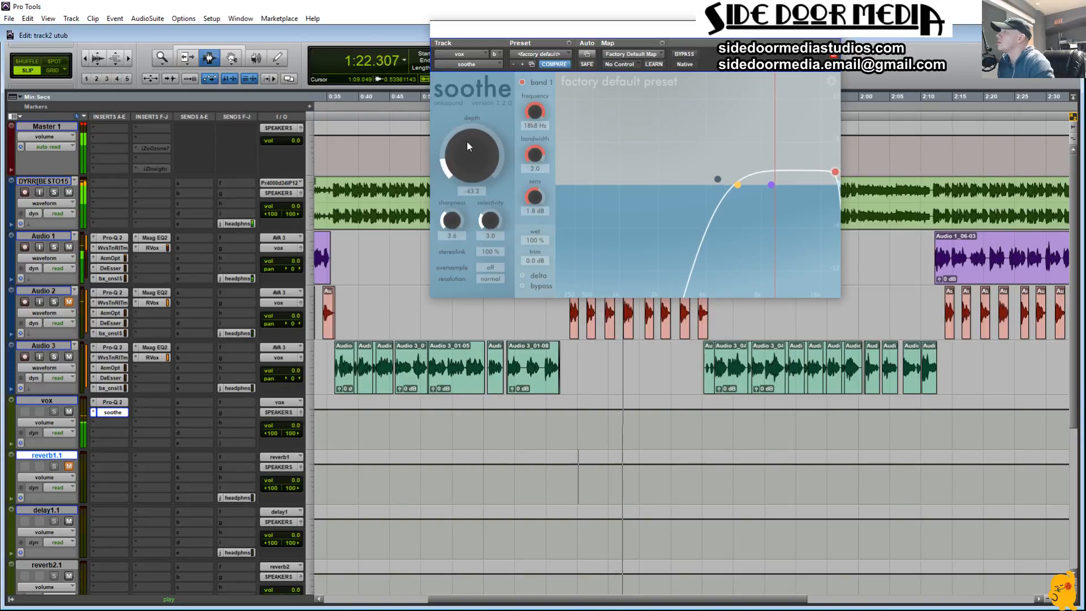
{"action": "left_click_drag", "start_coordinate": [472, 133], "coordinate": [475, 129]}
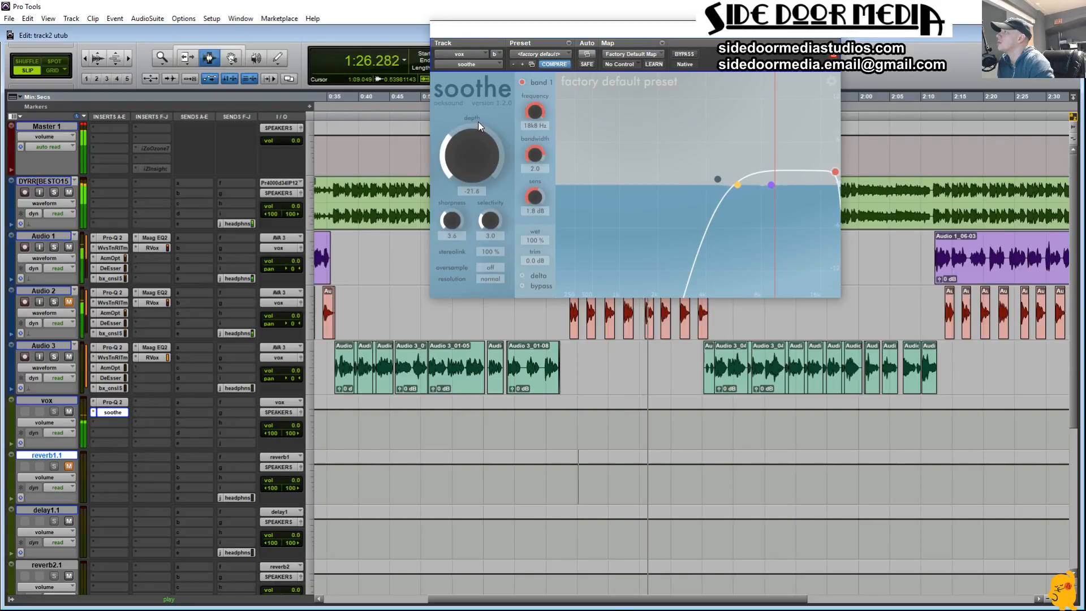
{"action": "left_click_drag", "start_coordinate": [479, 118], "coordinate": [480, 116]}
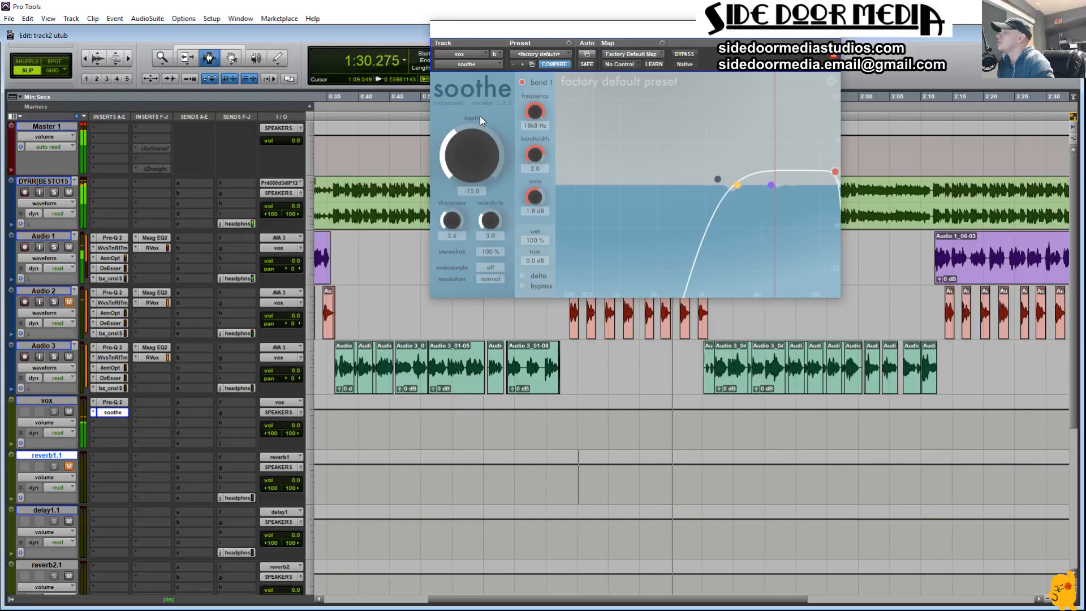
{"action": "left_click_drag", "start_coordinate": [480, 116], "coordinate": [480, 114]}
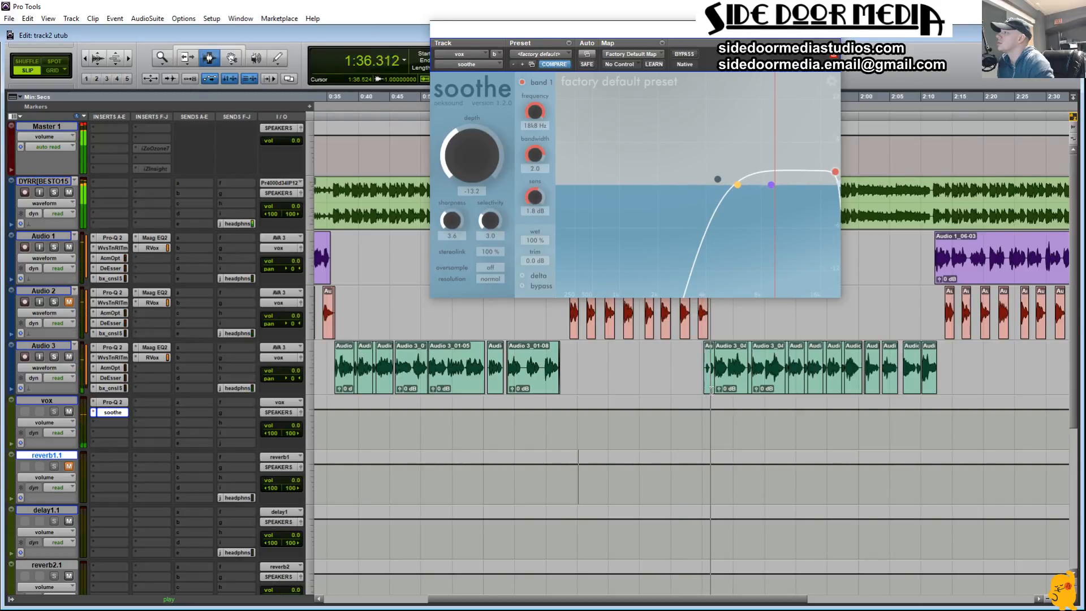
Step: Replay the short Audio 2 clip near 1:34, lower soothe's low cut to 1.5 kHz and listen to the delta signal
{"action": "left_click", "coordinate": [697, 313]}
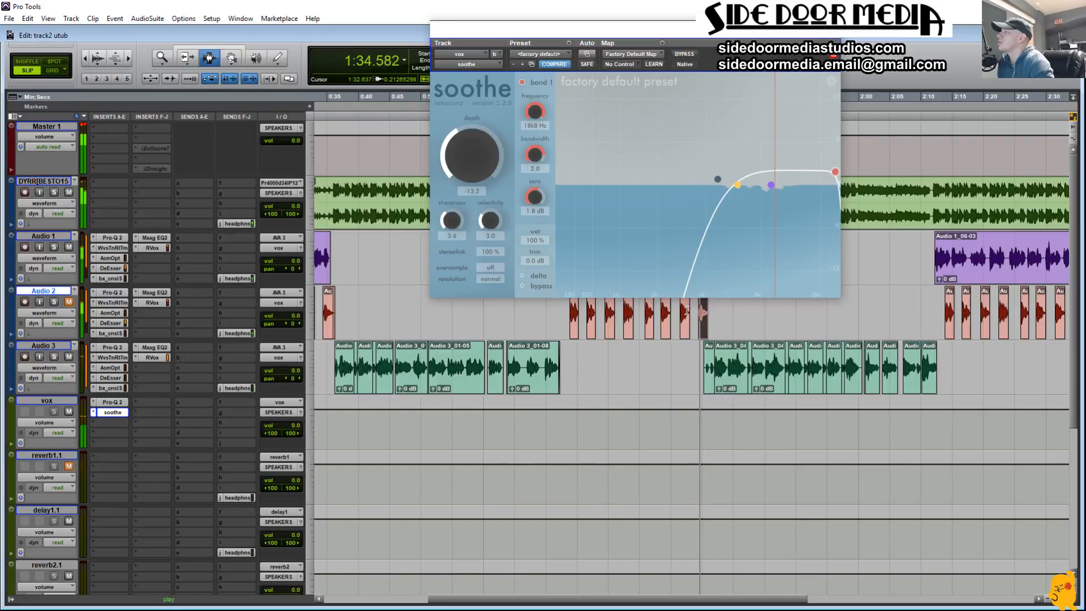
{"action": "key", "text": "space"}
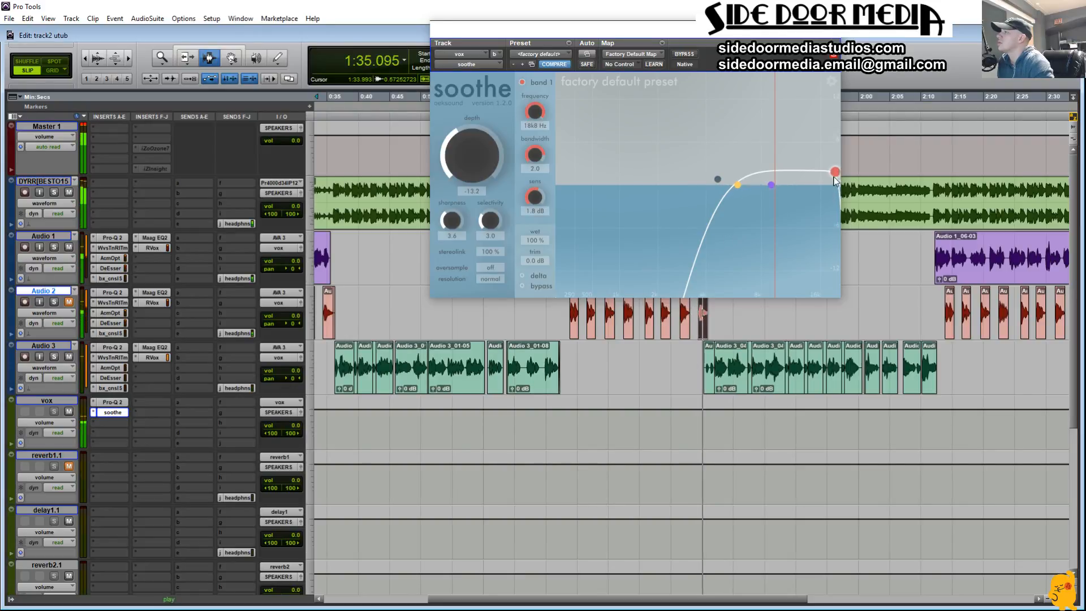
{"action": "left_click_drag", "start_coordinate": [717, 180], "coordinate": [641, 178]}
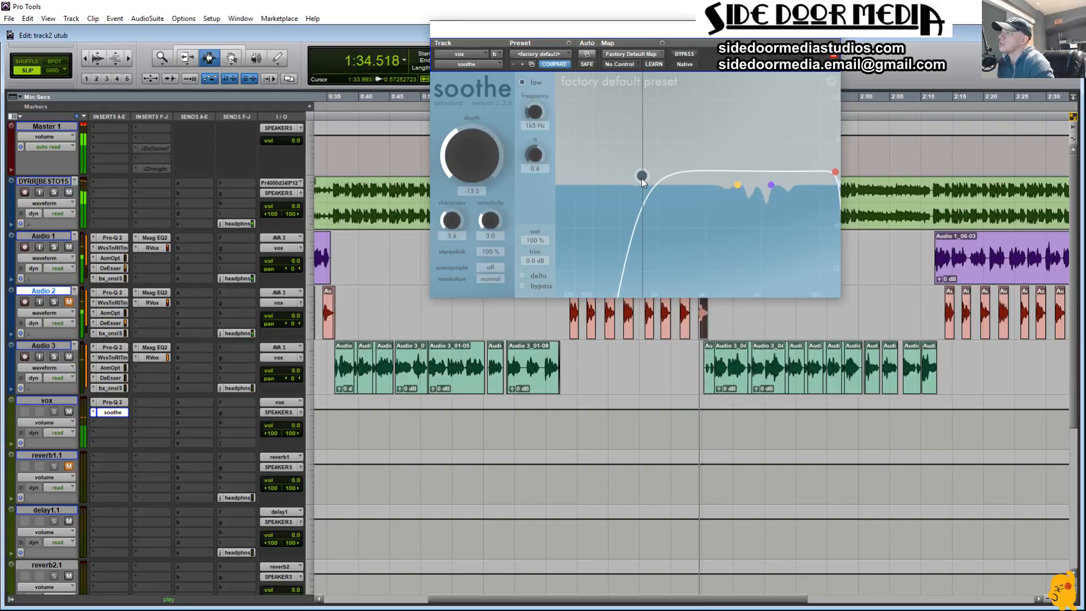
{"action": "left_click", "coordinate": [522, 277]}
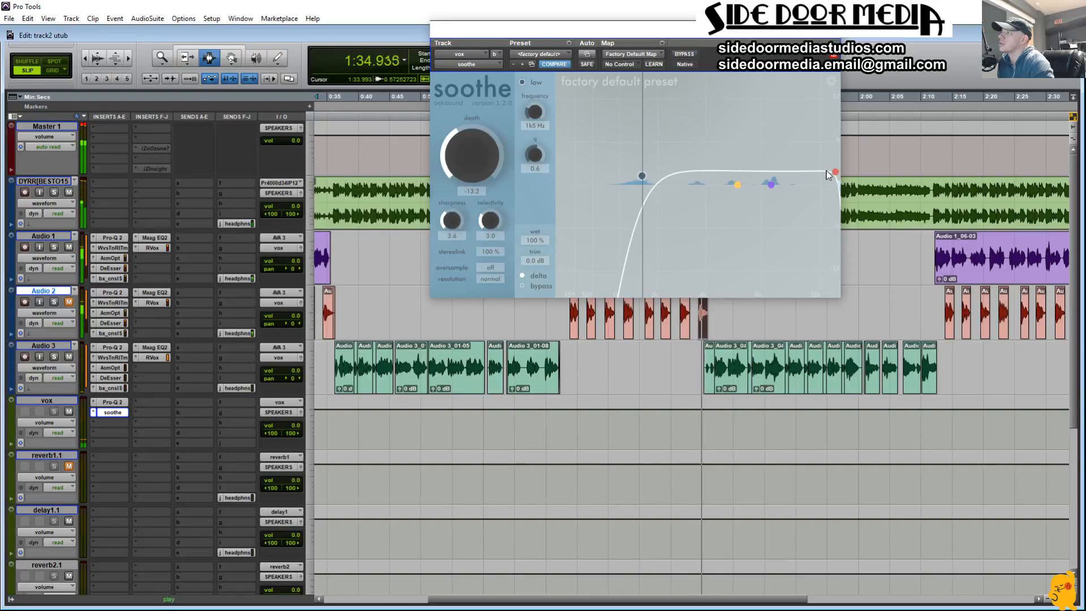
Step: Try stronger soothe settings on the delta signal: band 2 at 3.4 kHz and 12.0 dB, depth 4.2, sharpness 6.0
{"action": "left_click_drag", "start_coordinate": [739, 188], "coordinate": [700, 122]}
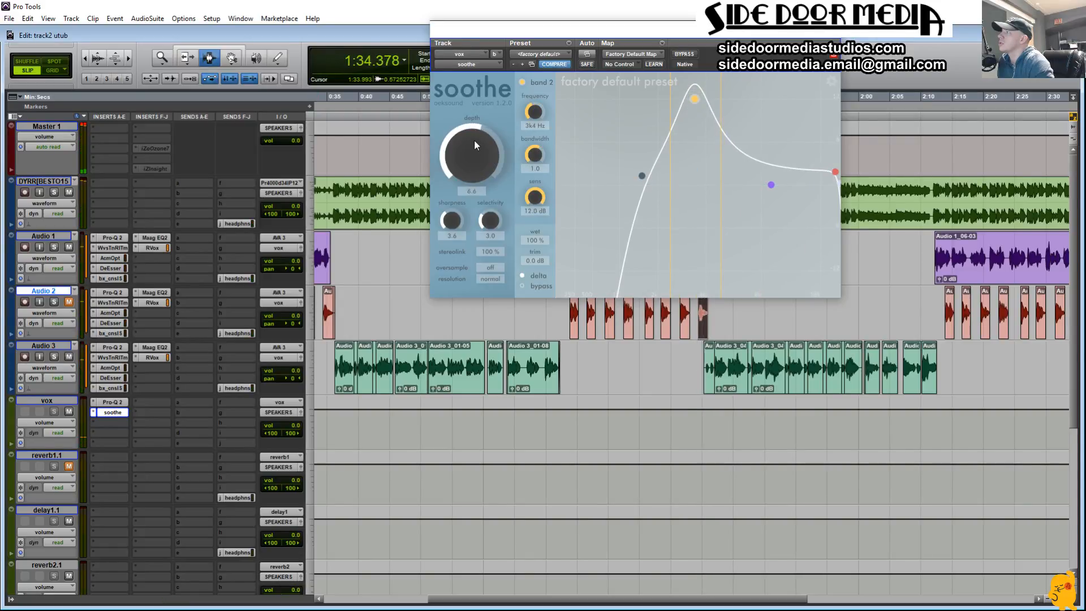
{"action": "left_click_drag", "start_coordinate": [474, 140], "coordinate": [479, 117]}
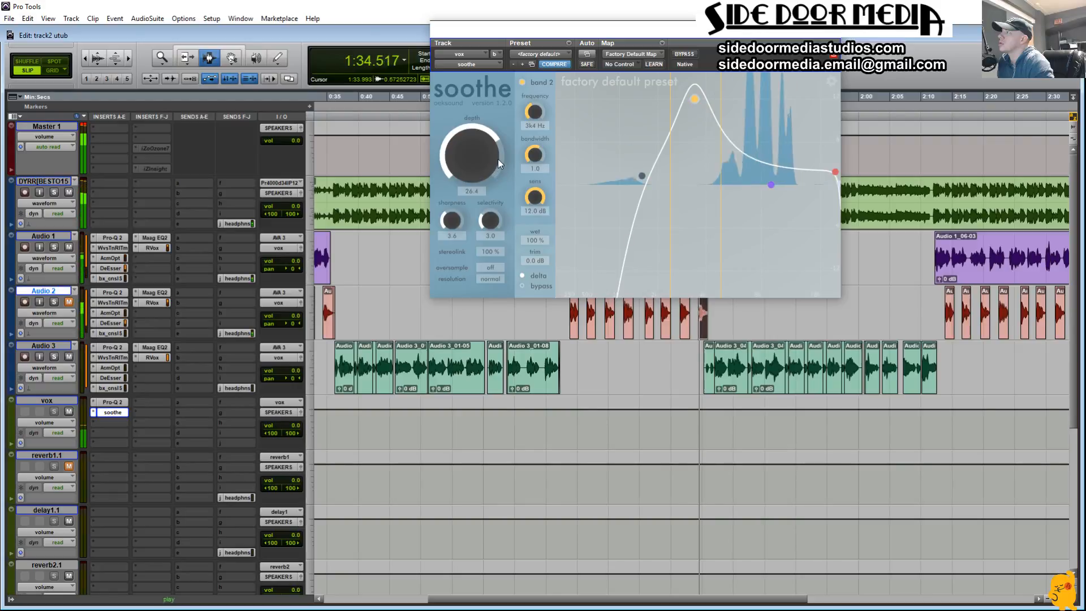
{"action": "left_click_drag", "start_coordinate": [498, 158], "coordinate": [491, 179]}
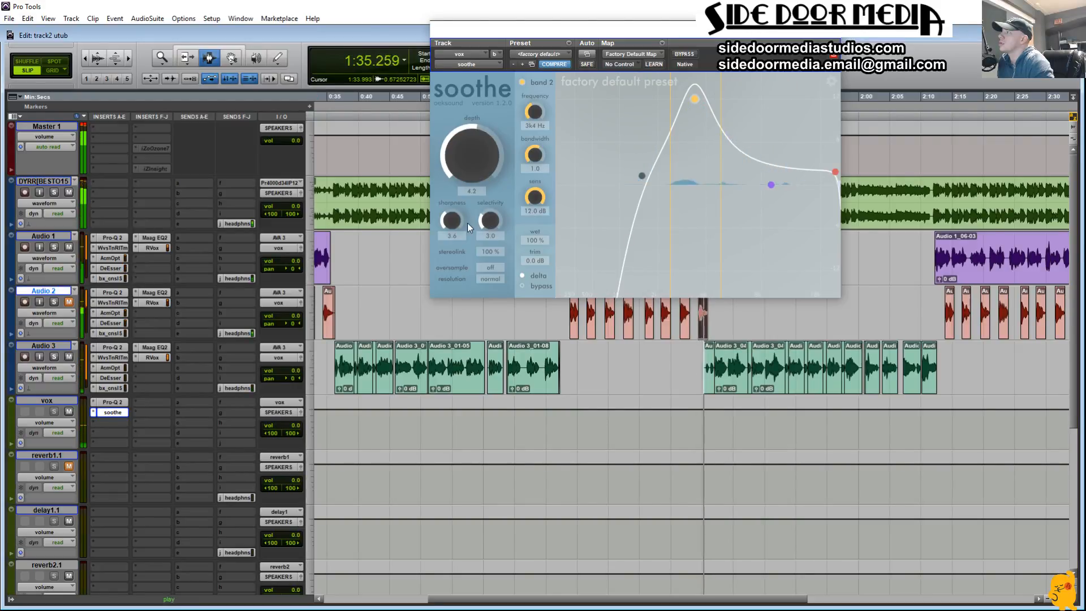
{"action": "left_click_drag", "start_coordinate": [454, 220], "coordinate": [456, 254]}
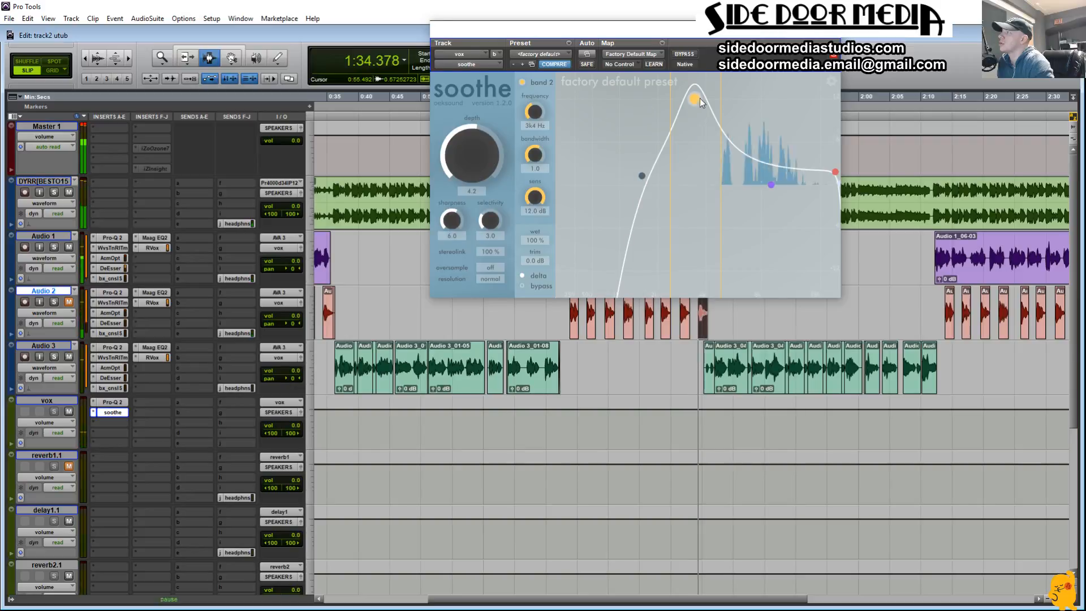
Step: Move soothe's band 2 to 6.5 kHz with 1.0 dB sens and turn delta off, replaying the phrase near 1:34
{"action": "left_click_drag", "start_coordinate": [696, 98], "coordinate": [748, 97]}
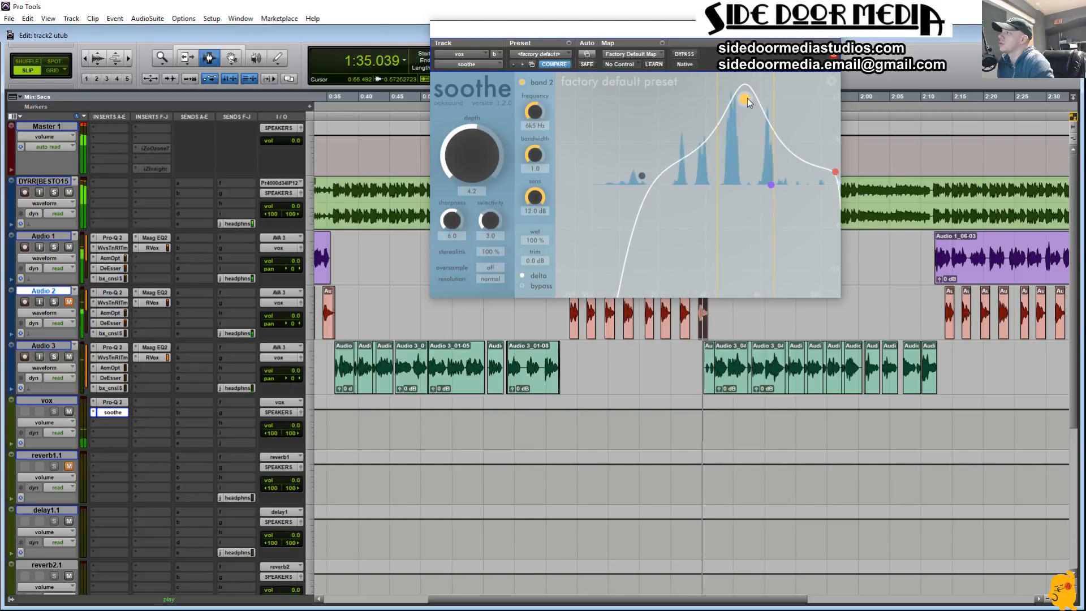
{"action": "key", "text": "space"}
{"action": "left_click", "coordinate": [521, 275]}
{"action": "key", "text": "space"}
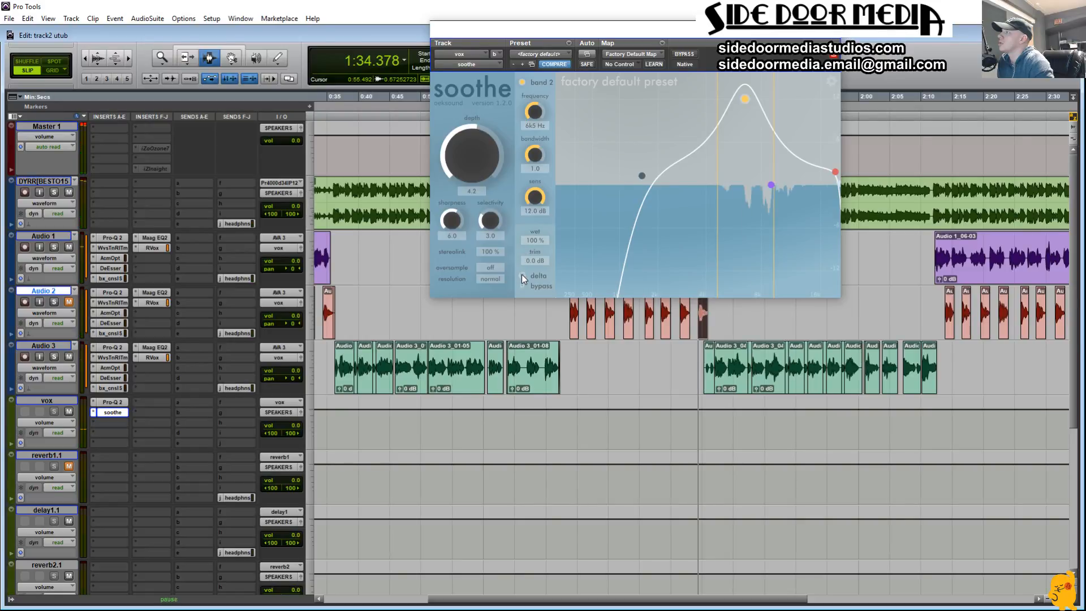
{"action": "left_click_drag", "start_coordinate": [746, 103], "coordinate": [745, 177]}
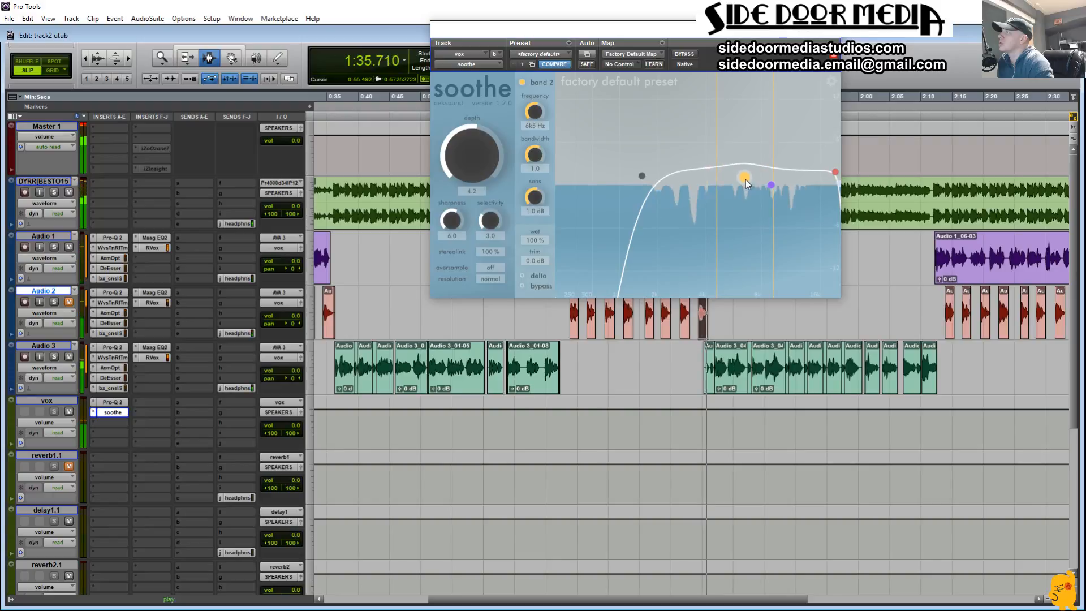
{"action": "key", "text": "space"}
{"action": "key", "text": "space"}
Step: Set soothe's sharpness to 4.7 and its depth to -26.4 while repeatedly replaying the phrase near 1:34
{"action": "key", "text": "space"}
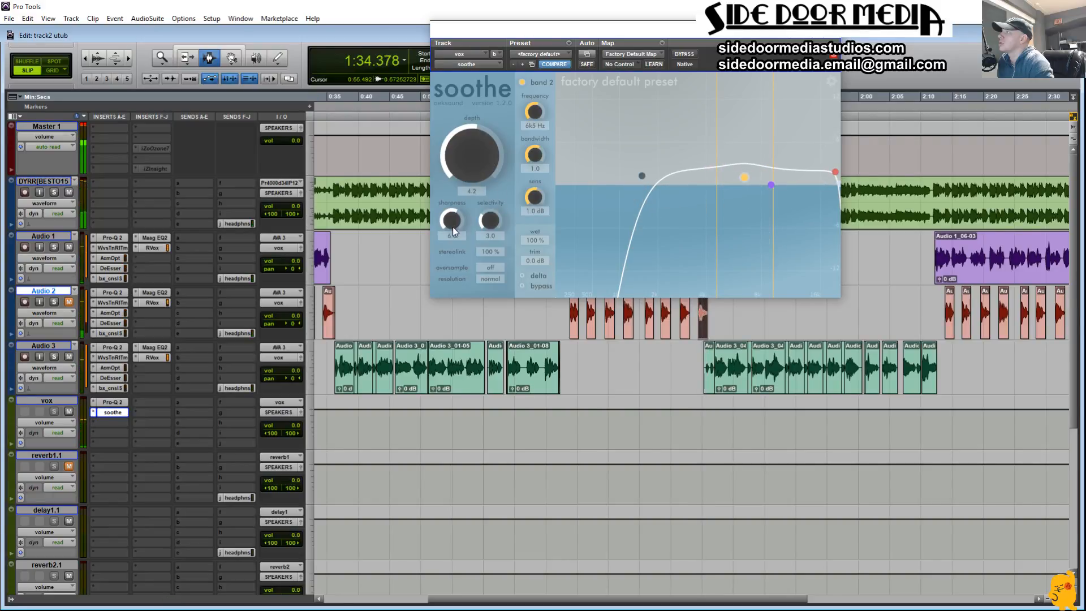
{"action": "key", "text": "space"}
{"action": "key", "text": "space"}
{"action": "left_click_drag", "start_coordinate": [478, 160], "coordinate": [473, 202]}
{"action": "key", "text": "space"}
{"action": "key", "text": "space"}
{"action": "key", "text": "space"}
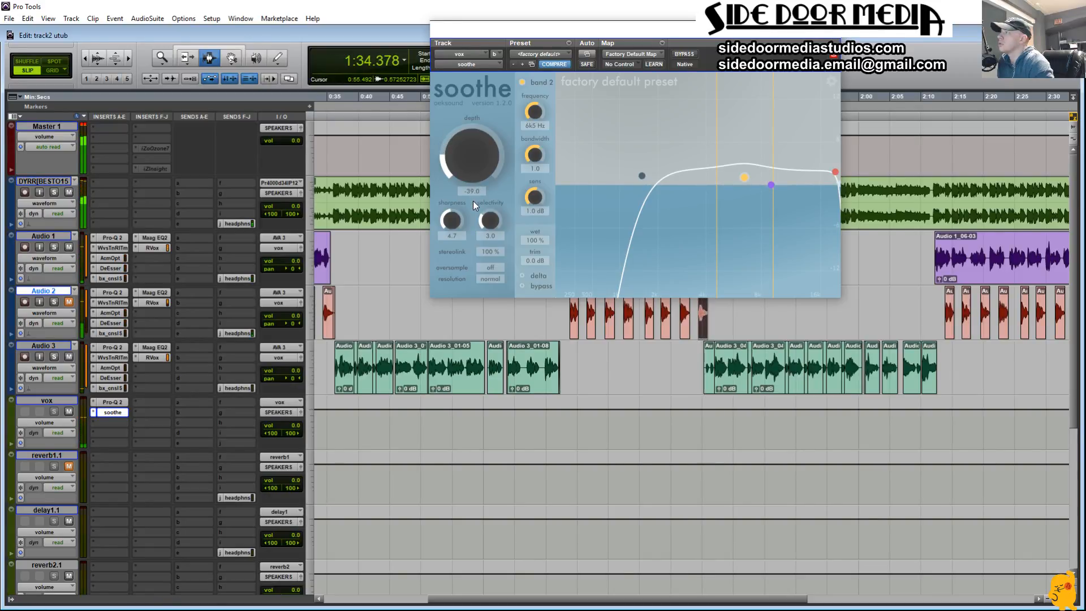
{"action": "key", "text": "space"}
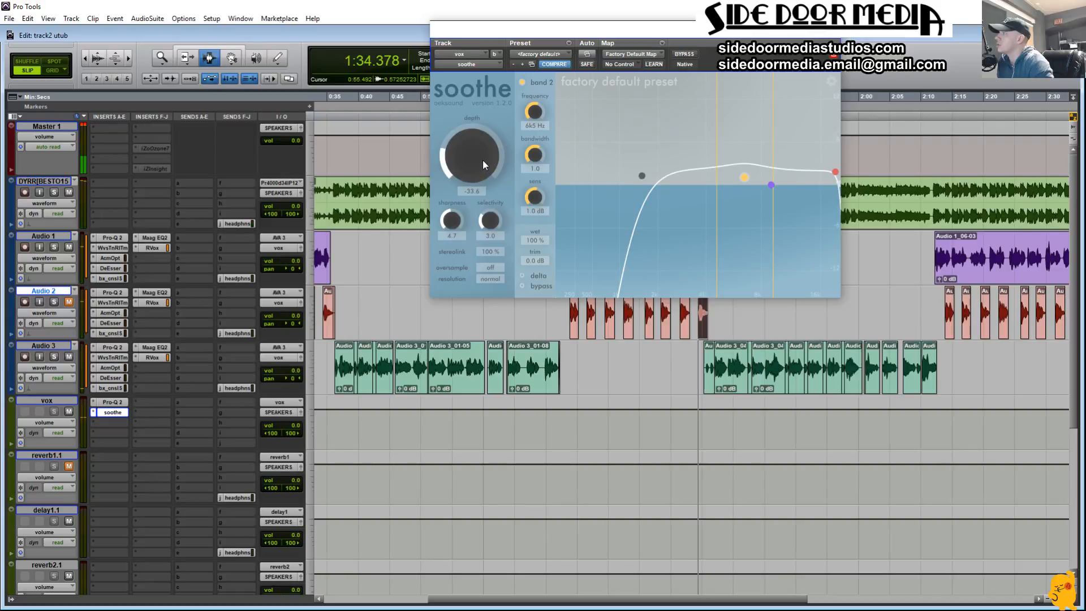
{"action": "key", "text": "space"}
{"action": "left_click_drag", "start_coordinate": [483, 161], "coordinate": [486, 158]}
{"action": "key", "text": "space"}
{"action": "key", "text": "space"}
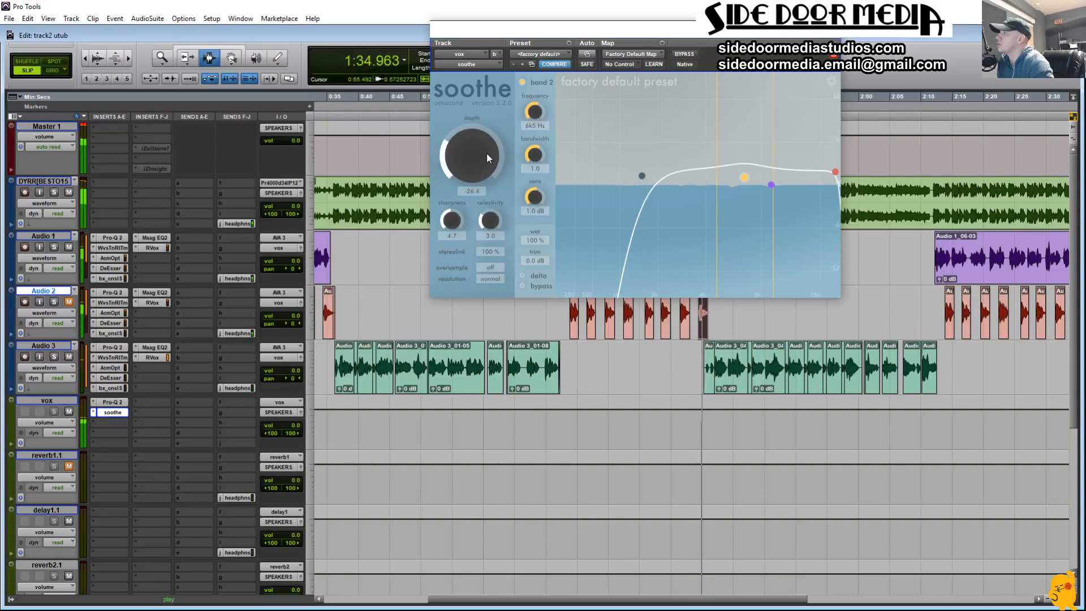
{"action": "key", "text": "space"}
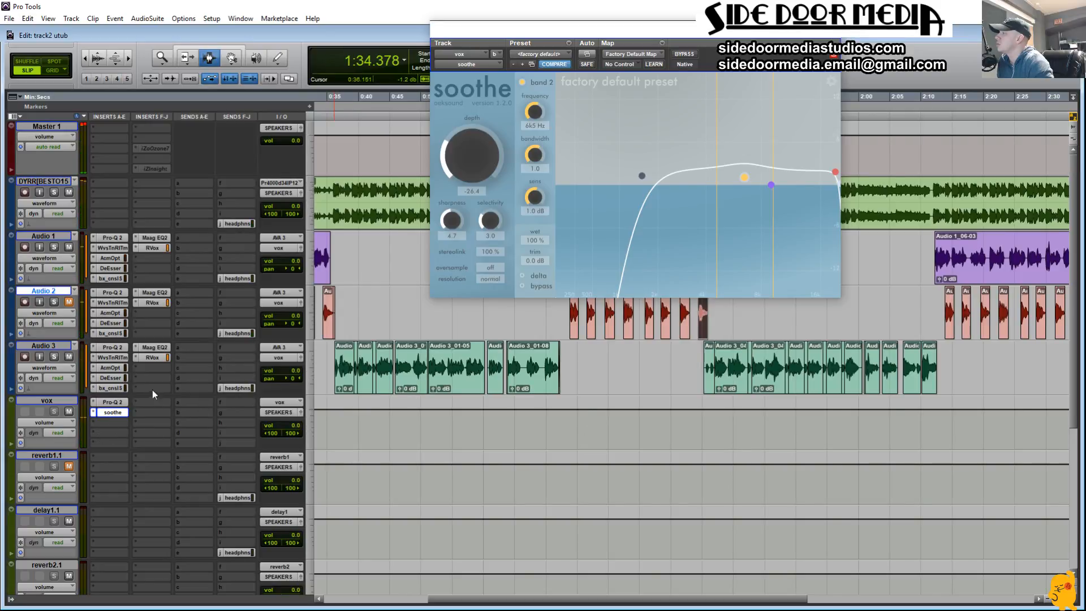
Step: Compare the vocals during playback with soothe bypassed and re-enabled on the vox bus
{"action": "key", "text": "space"}
{"action": "left_click", "coordinate": [685, 55]}
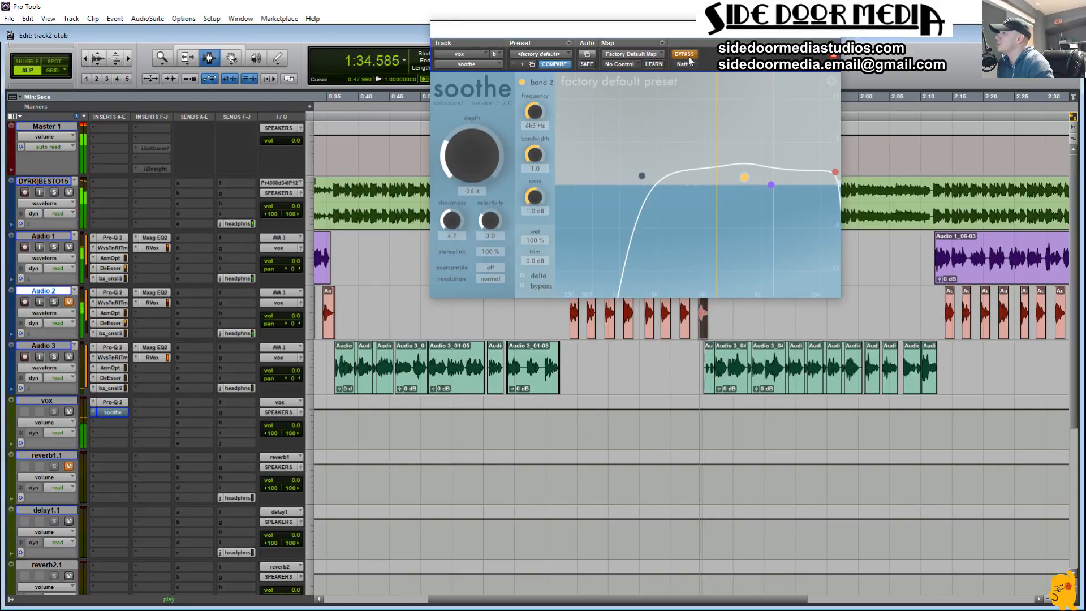
{"action": "left_click", "coordinate": [112, 411], "text": "ctrl"}
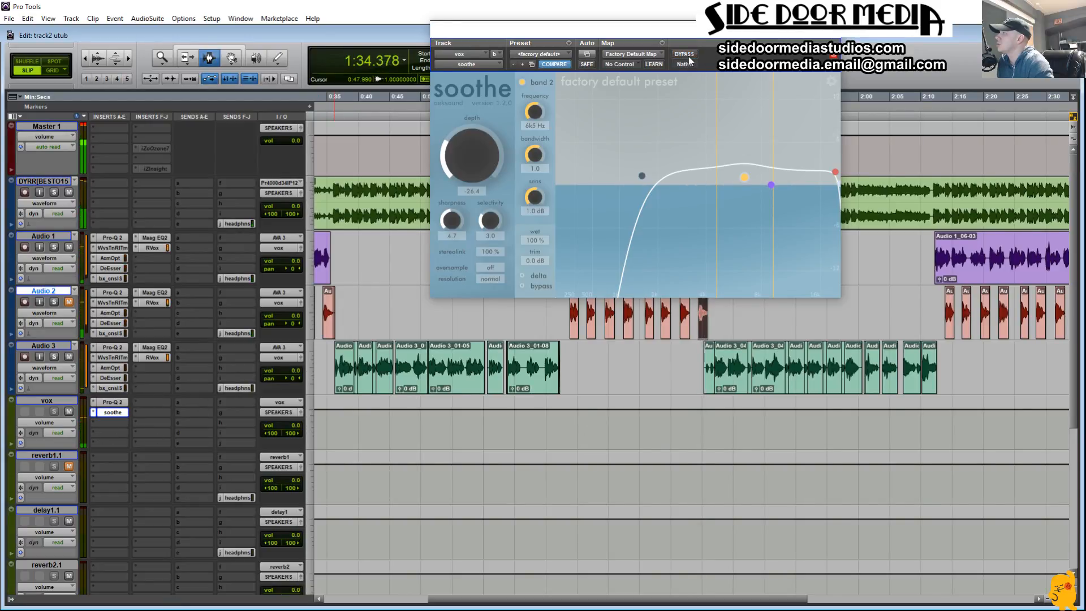
Step: Insert the multichannel DeEsser (stereo) plug-in on the vox bus, directly after soothe
{"action": "left_click", "coordinate": [93, 422]}
{"action": "mouse_move", "coordinate": [157, 467]}
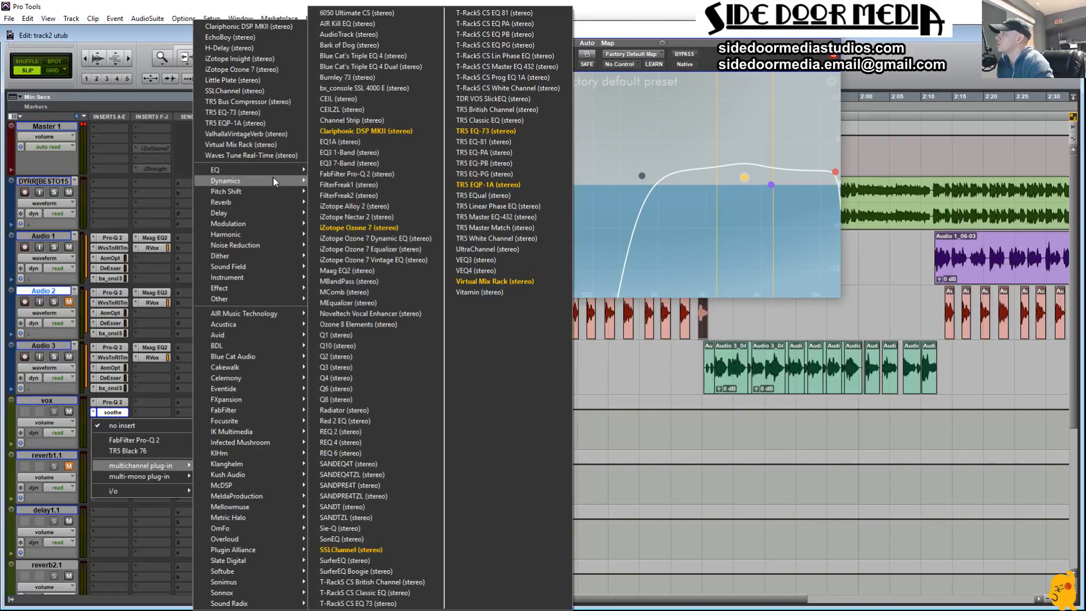
{"action": "mouse_move", "coordinate": [273, 178]}
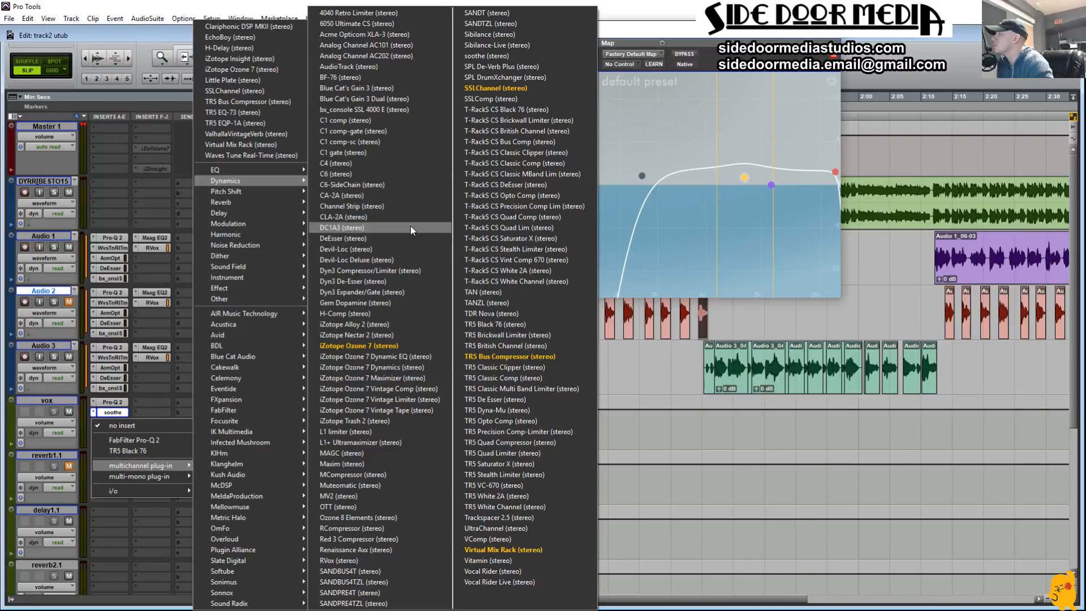
{"action": "left_click", "coordinate": [403, 237]}
Step: Lower the DeEsser threshold to about -21, monitoring the side-chain briefly, and play on from just before Audio 3's second section
{"action": "key", "text": "space"}
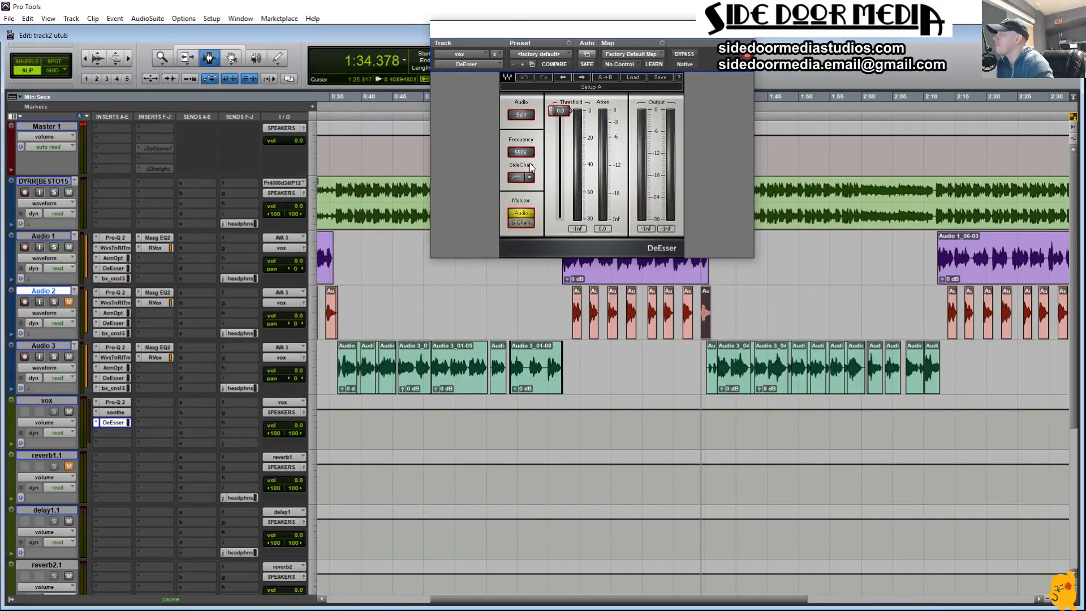
{"action": "left_click_drag", "start_coordinate": [560, 110], "coordinate": [560, 135]}
{"action": "left_click", "coordinate": [519, 223]}
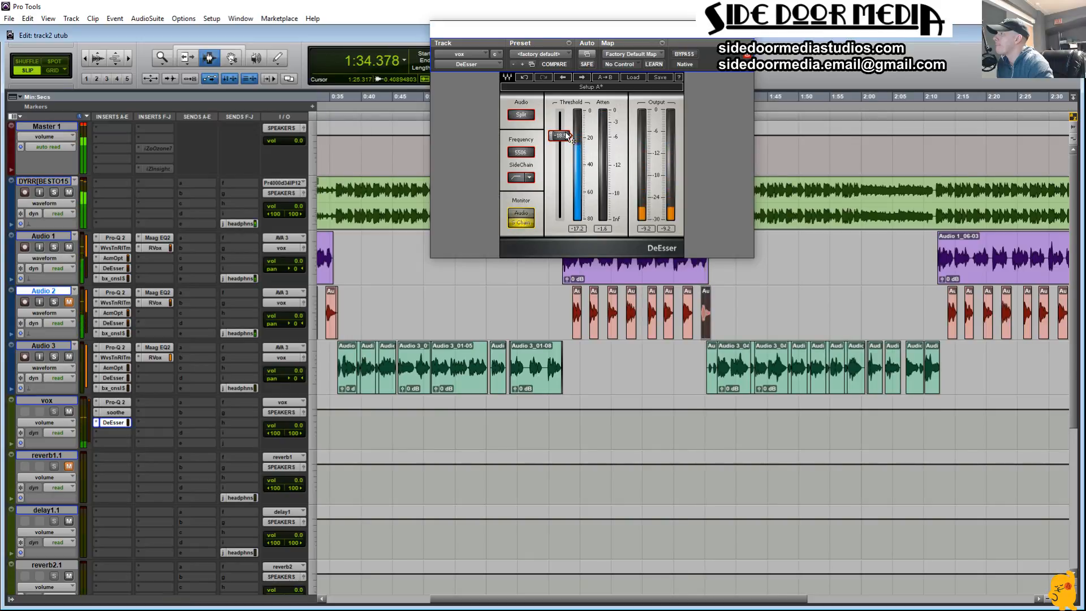
{"action": "left_click", "coordinate": [526, 222]}
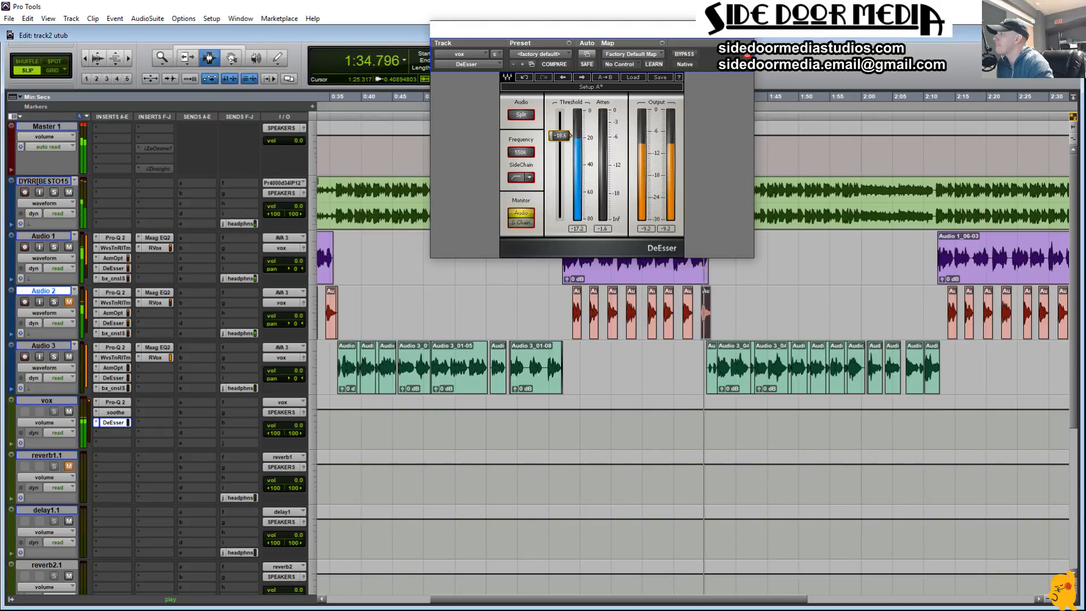
{"action": "left_click_drag", "start_coordinate": [560, 135], "coordinate": [560, 138]}
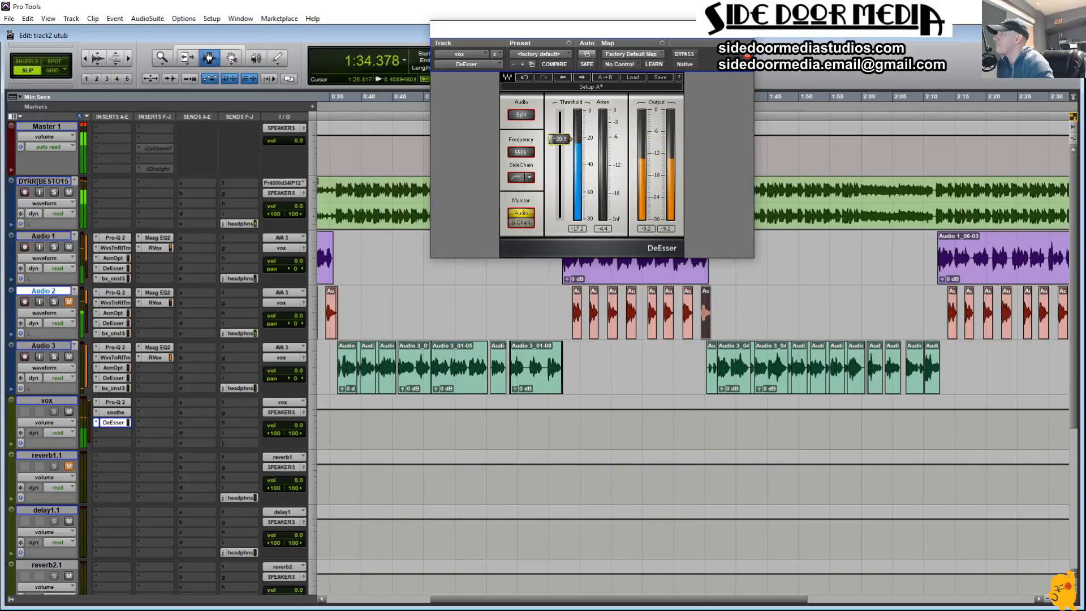
{"action": "left_click", "coordinate": [683, 393]}
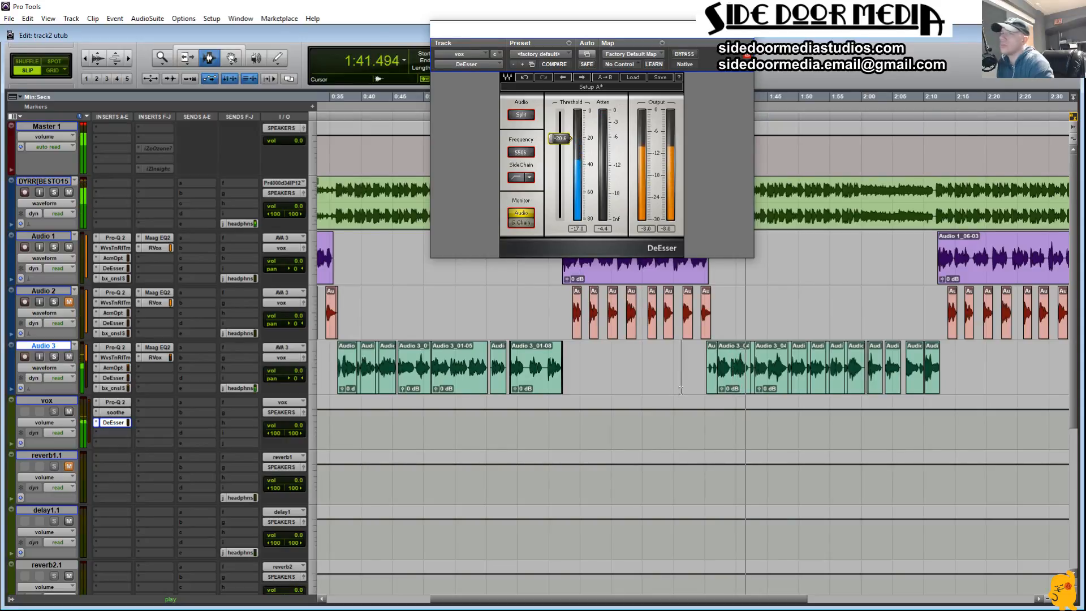
Step: Insert the multichannel Maag EQ2 (stereo) on the vox bus after the DeEsser and raise its air band frequency and gain
{"action": "left_click", "coordinate": [98, 433]}
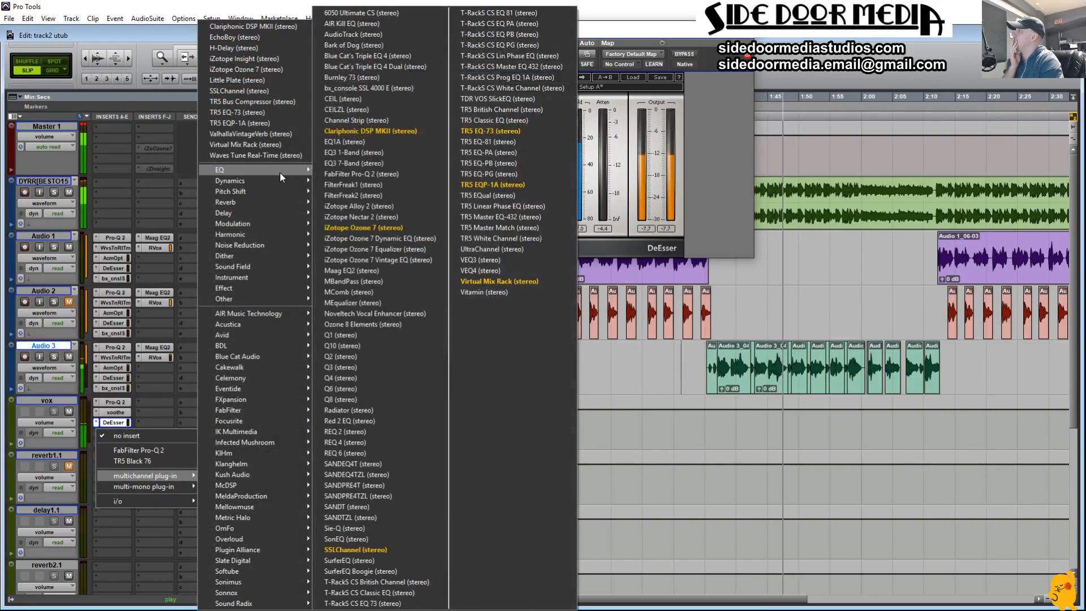
{"action": "left_click", "coordinate": [386, 270]}
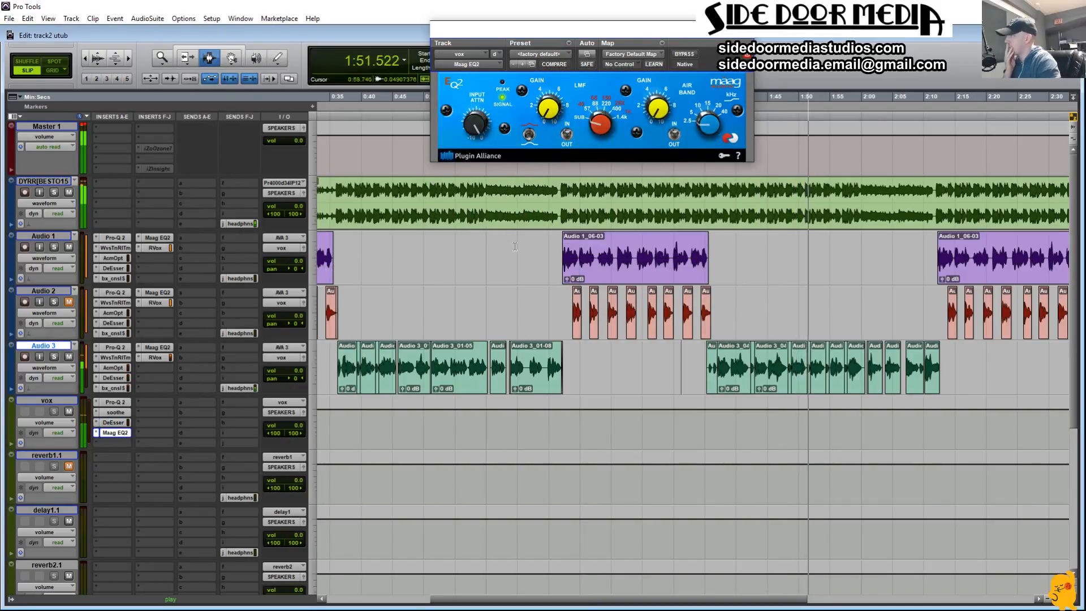
{"action": "left_click_drag", "start_coordinate": [709, 124], "coordinate": [711, 50]}
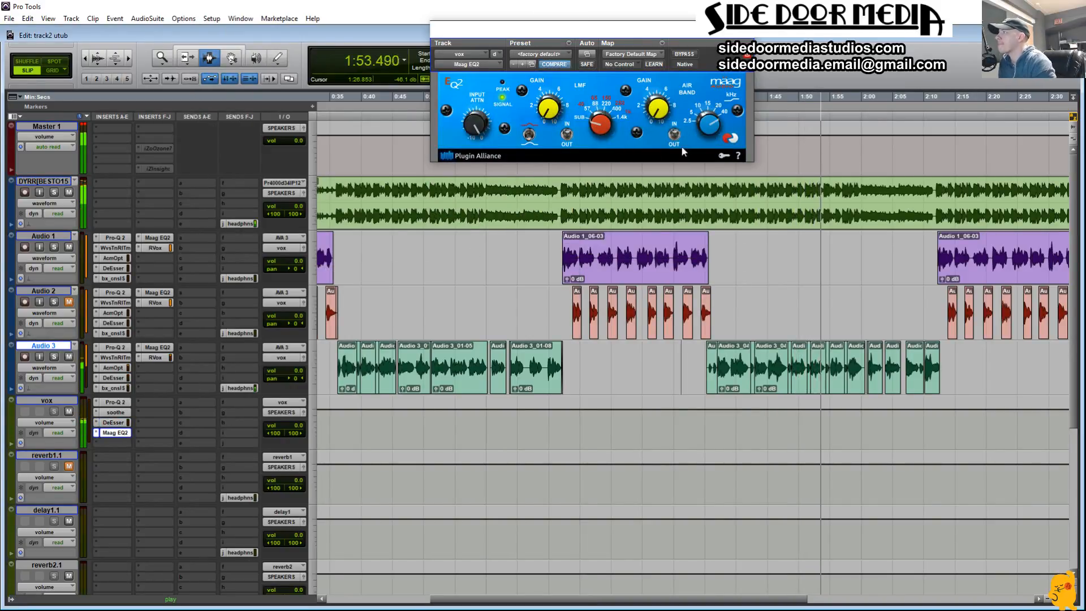
{"action": "left_click_drag", "start_coordinate": [658, 109], "coordinate": [661, 64]}
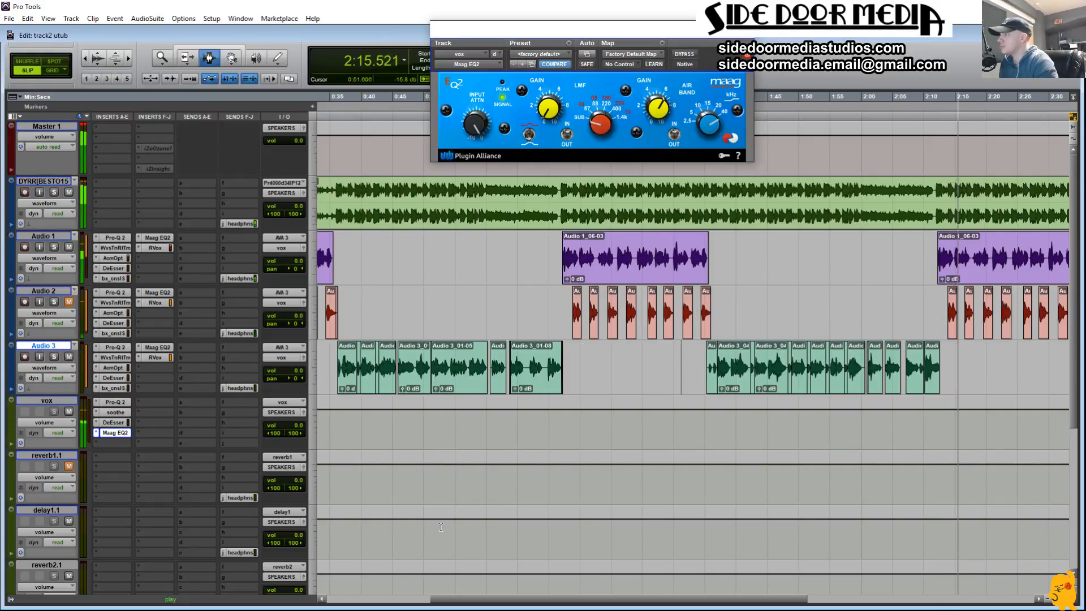
Step: Close the Maag EQ2 window, place the edit cursor near the start of Audio 3's first section and stop playback
{"action": "left_click", "coordinate": [747, 26]}
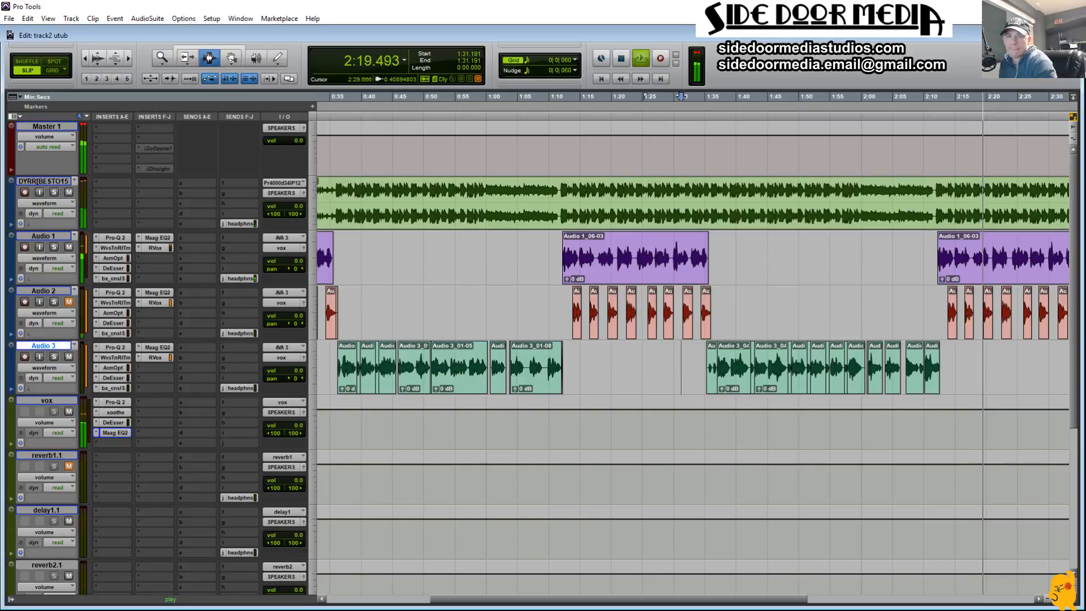
{"action": "left_click", "coordinate": [343, 512]}
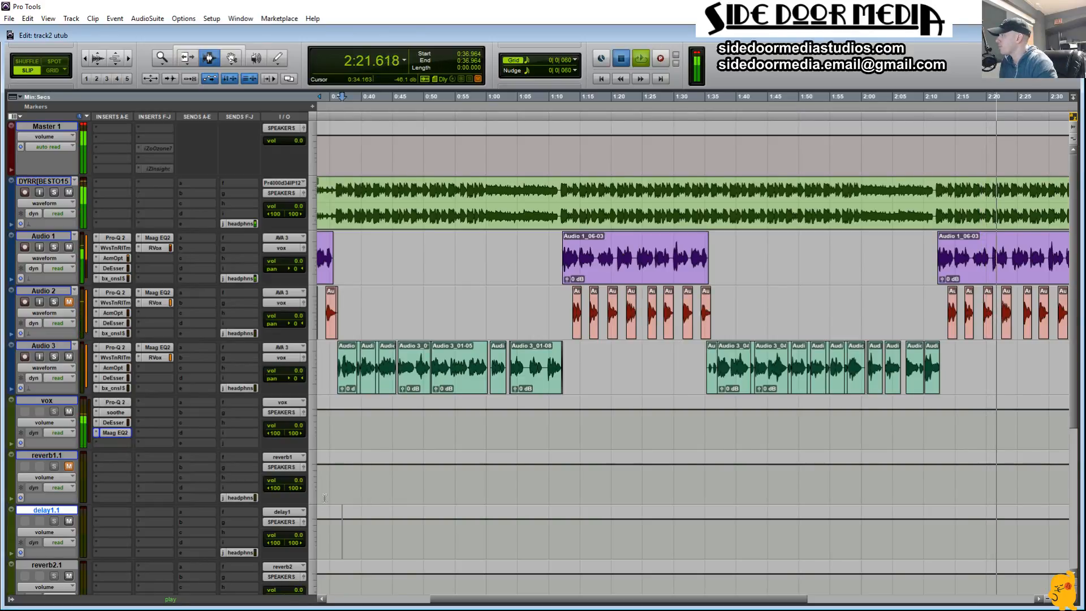
{"action": "key", "text": "space"}
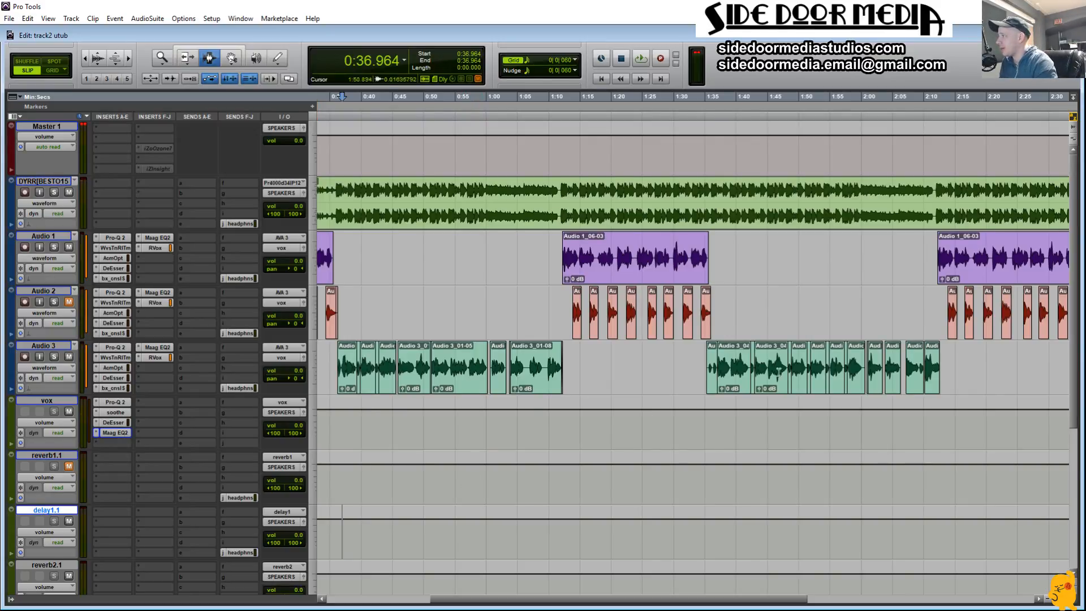
{"action": "left_click_drag", "start_coordinate": [530, 598], "coordinate": [335, 606]}
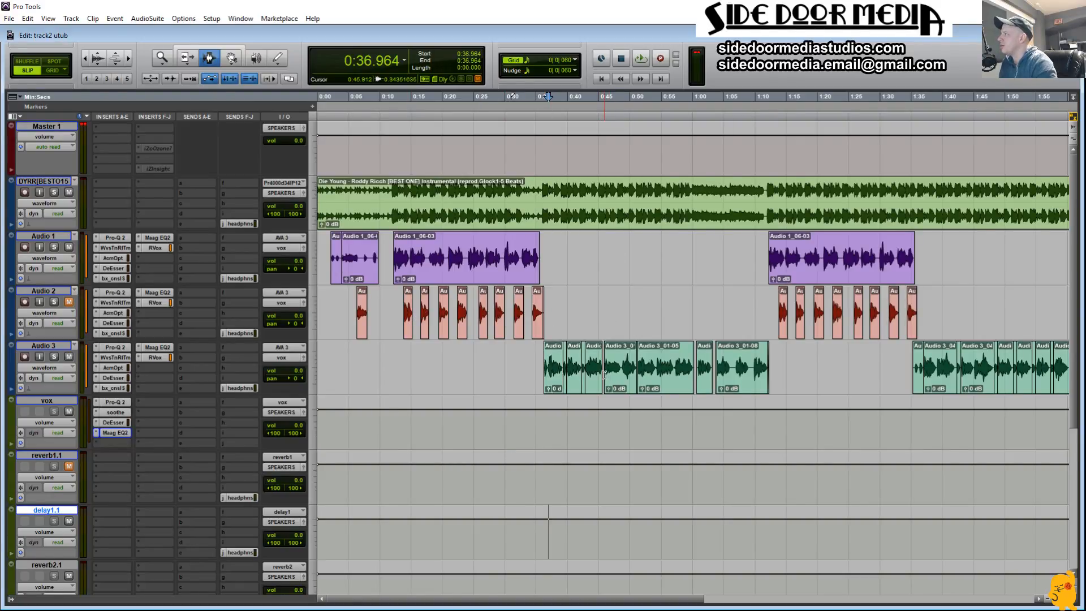
{"action": "left_click_drag", "start_coordinate": [405, 325], "coordinate": [713, 323]}
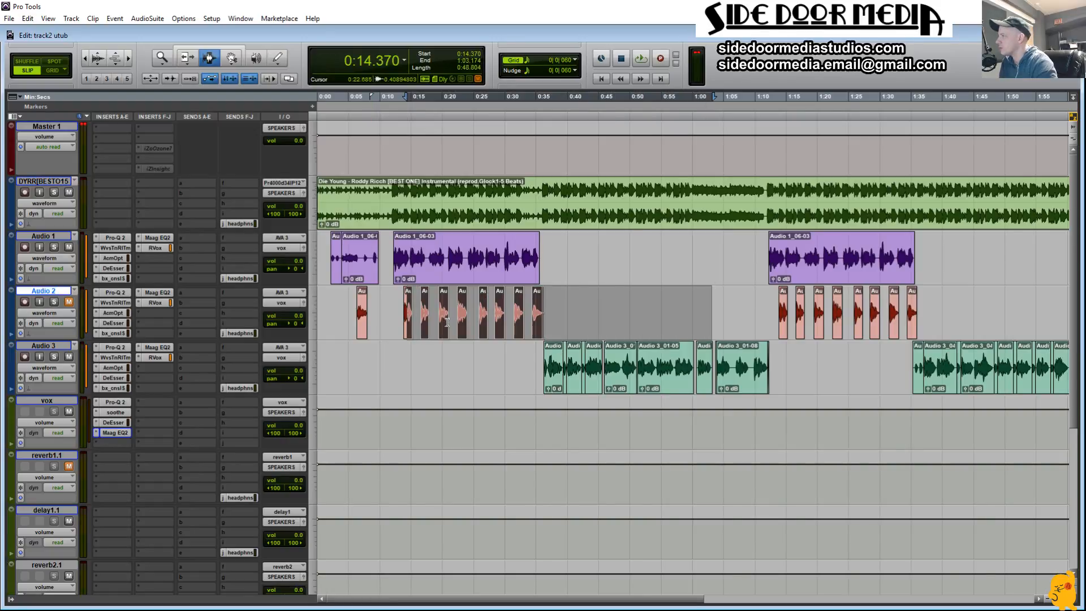
{"action": "left_click_drag", "start_coordinate": [436, 311], "coordinate": [583, 317]}
{"action": "left_click_drag", "start_coordinate": [737, 309], "coordinate": [826, 314]}
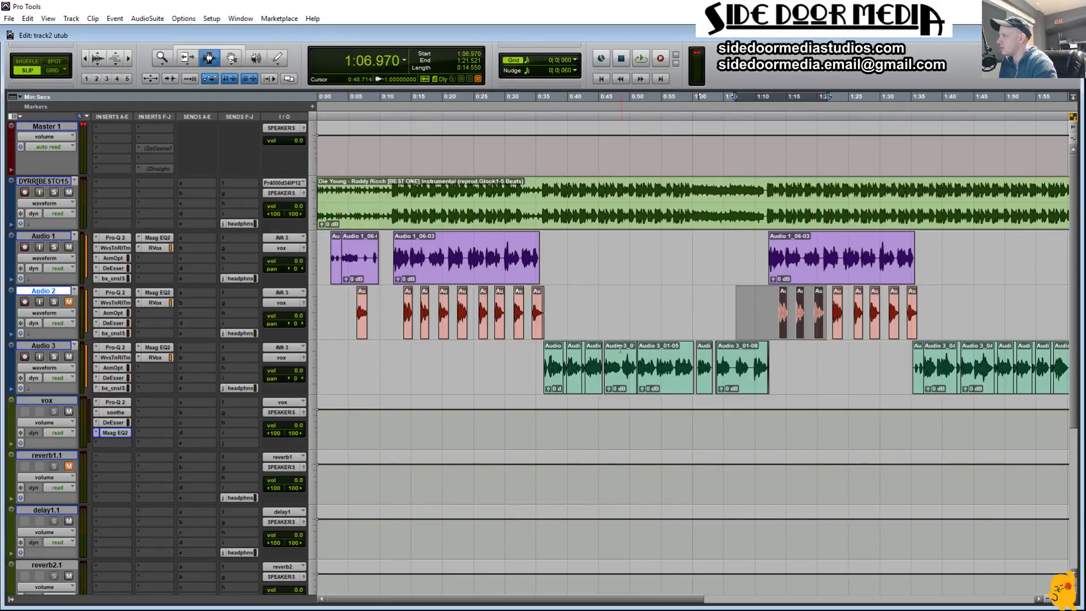
{"action": "left_click_drag", "start_coordinate": [534, 368], "coordinate": [799, 376]}
{"action": "left_click", "coordinate": [740, 314]}
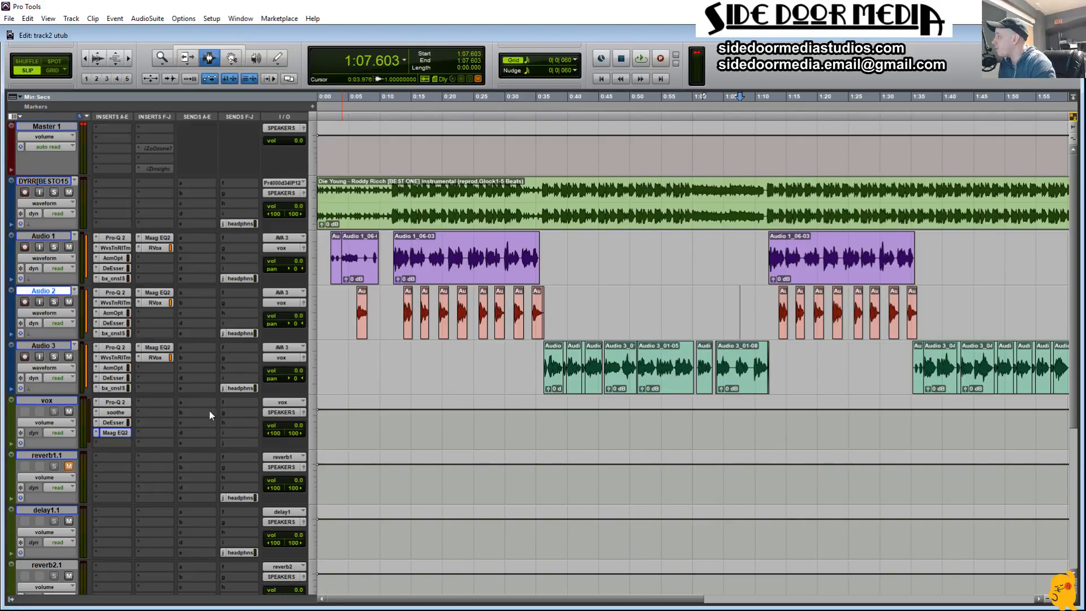
Step: Add a send from the vox bus to the width1 (Stereo) bus
{"action": "left_click", "coordinate": [185, 403]}
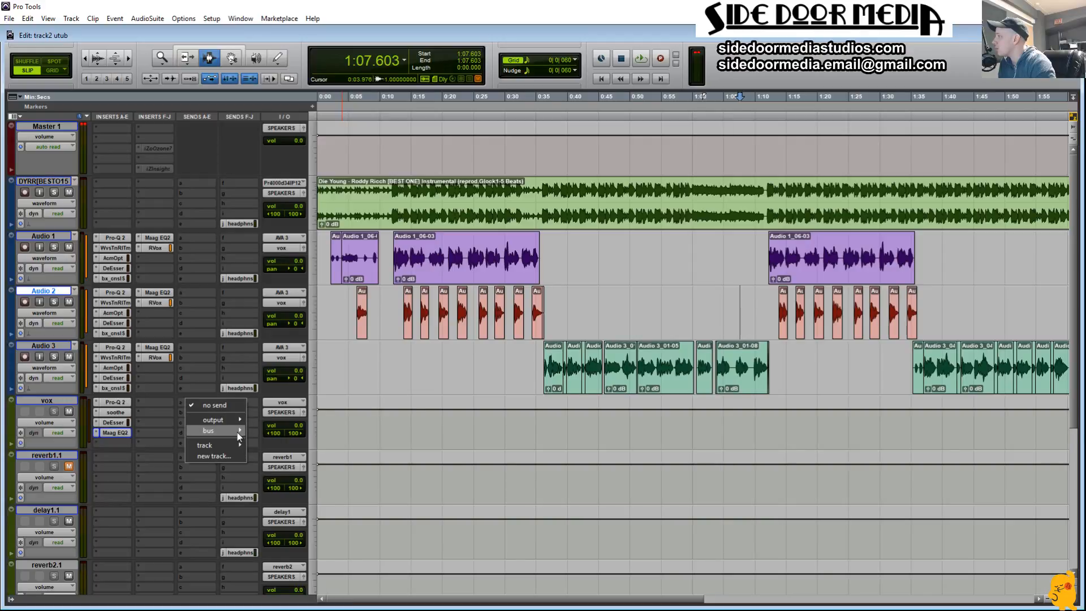
{"action": "mouse_move", "coordinate": [237, 432]}
{"action": "mouse_move", "coordinate": [276, 437]}
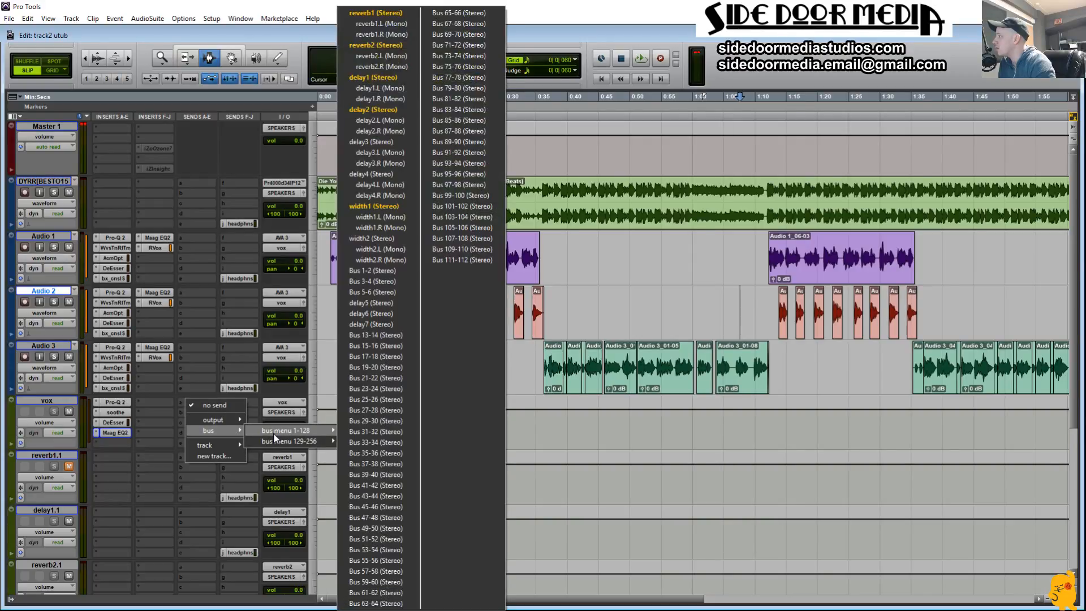
{"action": "left_click", "coordinate": [387, 211]}
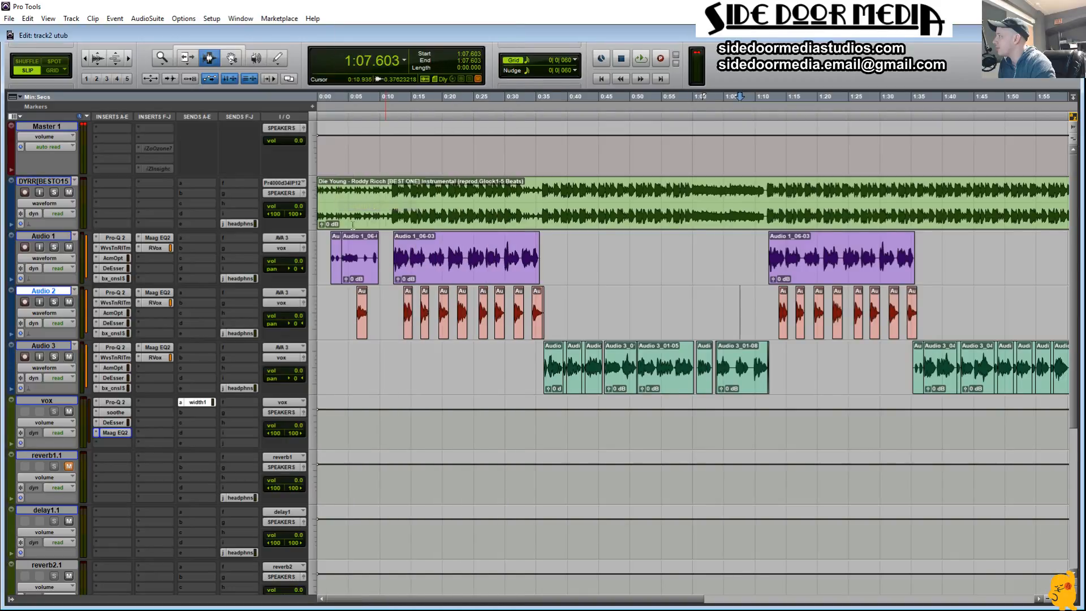
Step: Insert the multichannel Doubler2 (stereo) on width1.1, switch off its direct signal and EQ bands, and close its window
{"action": "scroll", "coordinate": [222, 276], "scroll_direction": "down", "scroll_amount": 4}
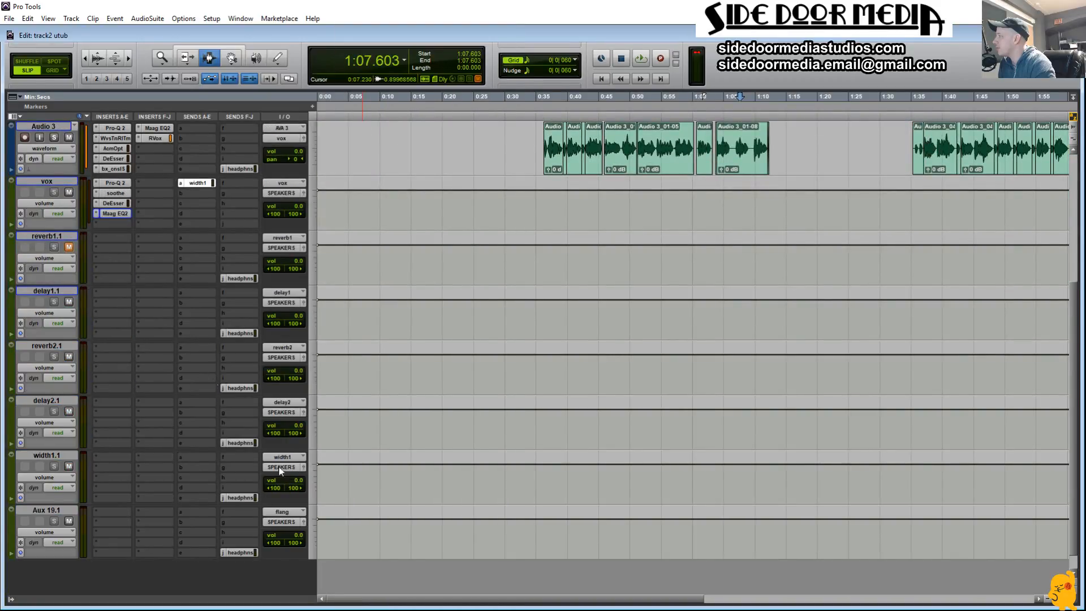
{"action": "scroll", "coordinate": [193, 288], "scroll_direction": "up", "scroll_amount": 1}
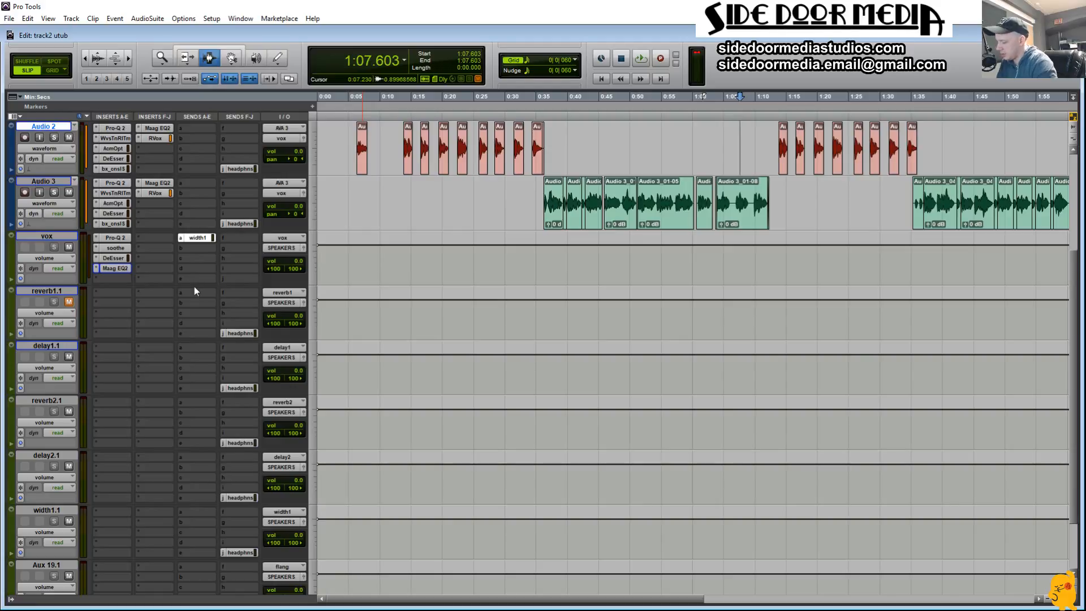
{"action": "scroll", "coordinate": [174, 344], "scroll_direction": "down", "scroll_amount": 1}
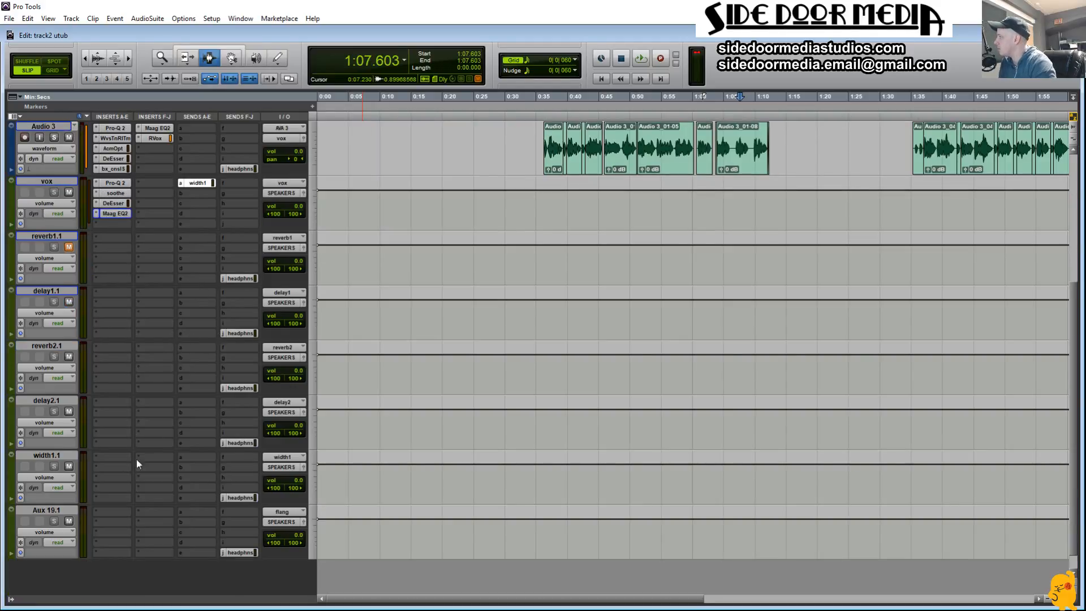
{"action": "left_click", "coordinate": [94, 457]}
{"action": "mouse_move", "coordinate": [162, 502]}
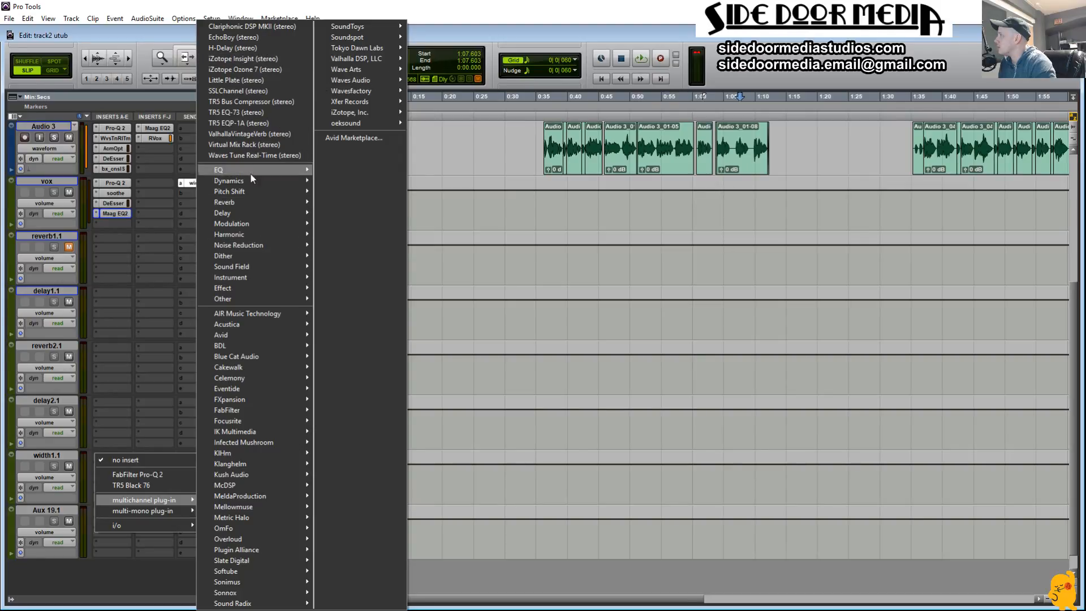
{"action": "mouse_move", "coordinate": [283, 226]}
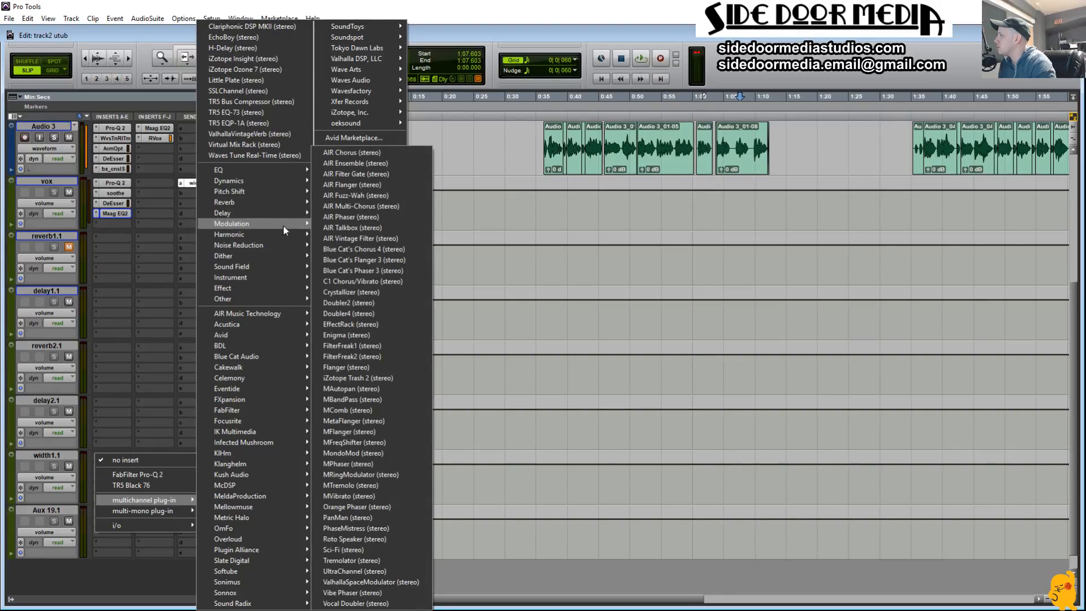
{"action": "left_click", "coordinate": [375, 303]}
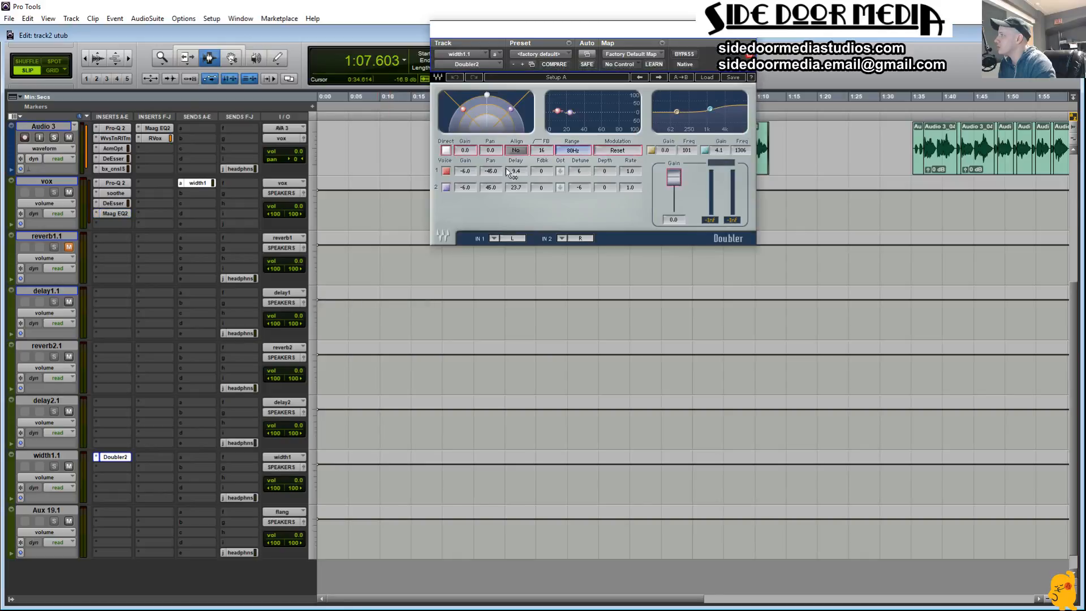
{"action": "left_click", "coordinate": [705, 152]}
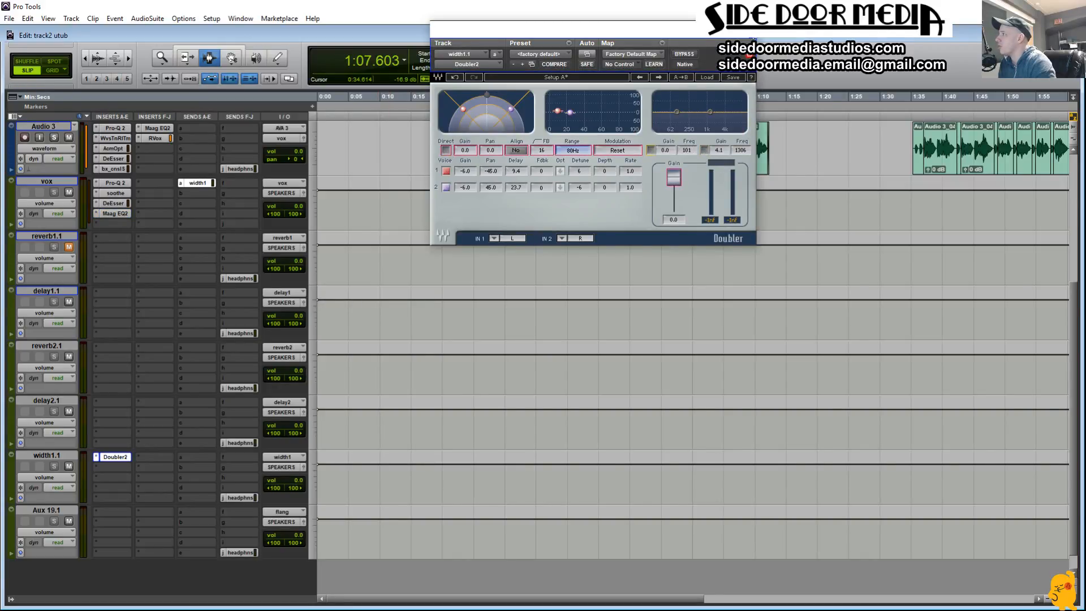
{"action": "left_click", "coordinate": [752, 39]}
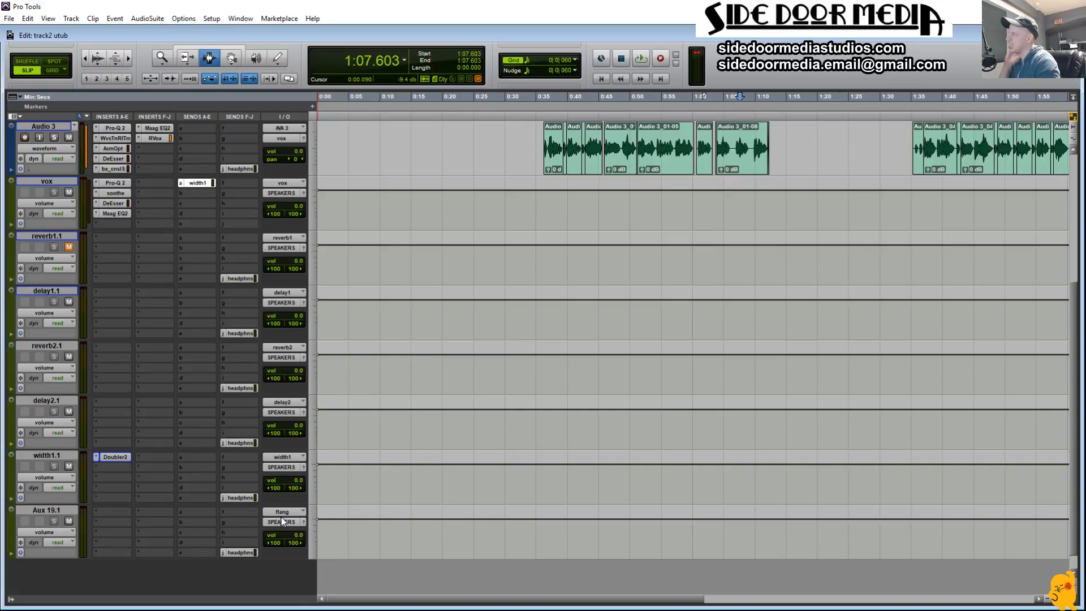
Step: Insert the multichannel H-Delay (stereo) on delay1.1 and load its Rap Vox preset
{"action": "left_click", "coordinate": [100, 292]}
{"action": "mouse_move", "coordinate": [184, 338]}
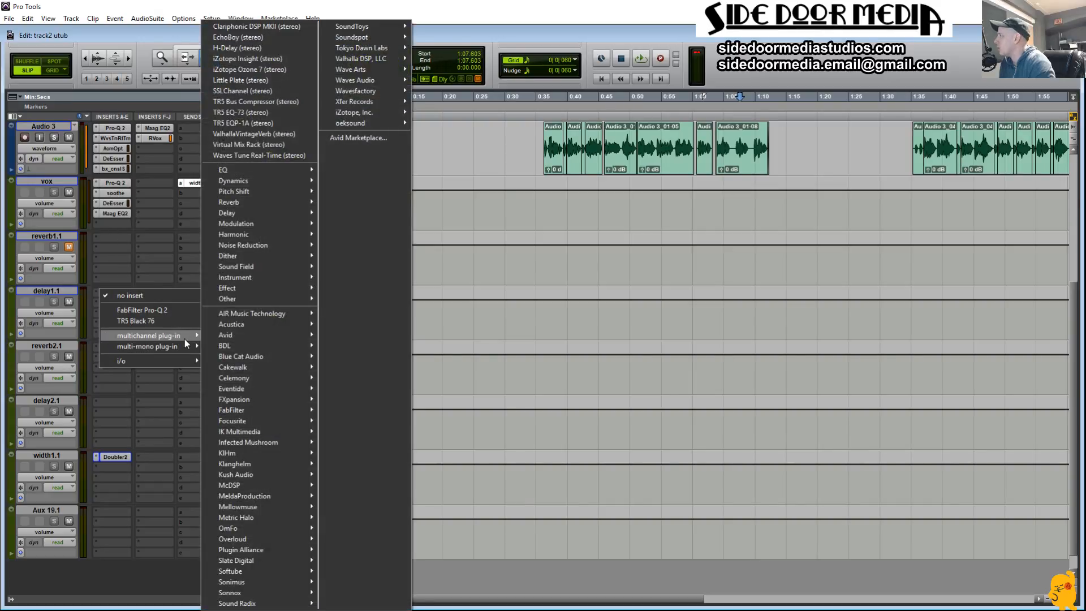
{"action": "left_click", "coordinate": [237, 48]}
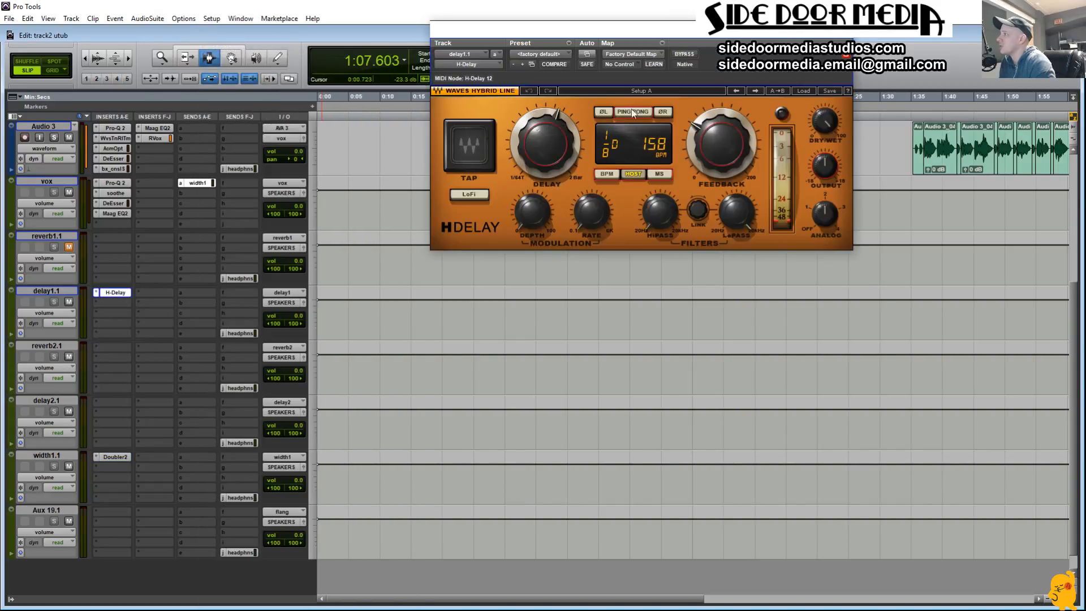
{"action": "left_click", "coordinate": [806, 92]}
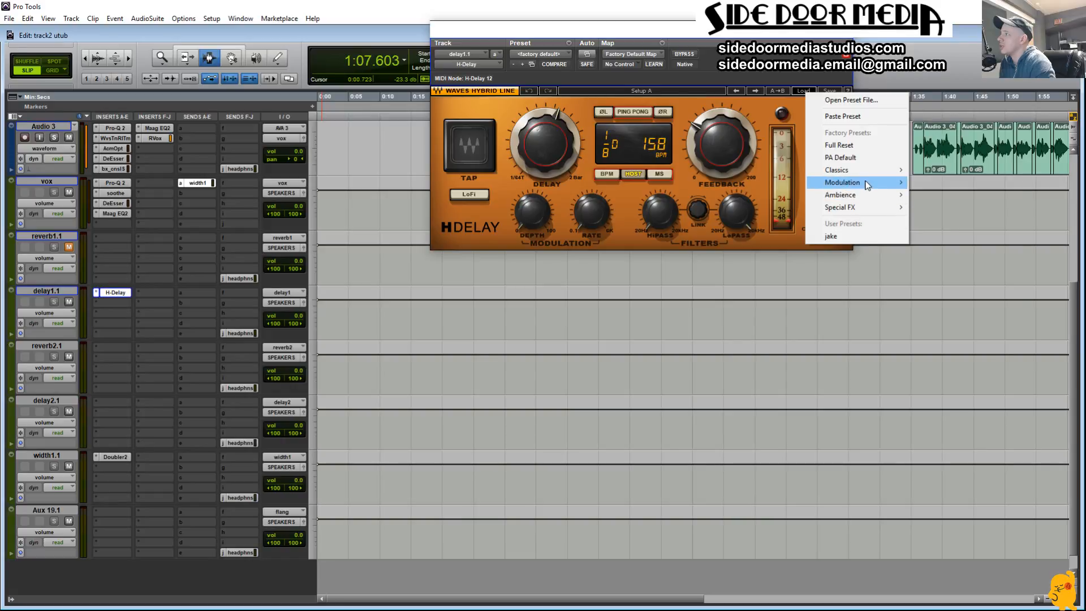
{"action": "mouse_move", "coordinate": [865, 183]}
{"action": "left_click", "coordinate": [937, 220]}
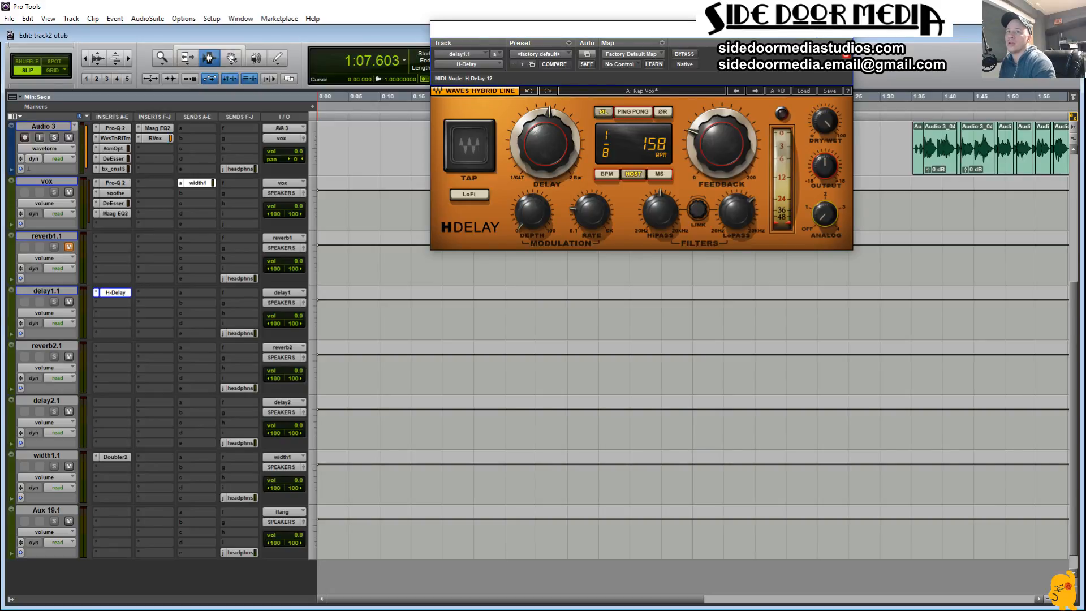
Step: Check the session tempo in the Transport window, set the H-Delay time to 1/4 and close the Transport
{"action": "left_click_drag", "start_coordinate": [1085, 362], "coordinate": [818, 334]}
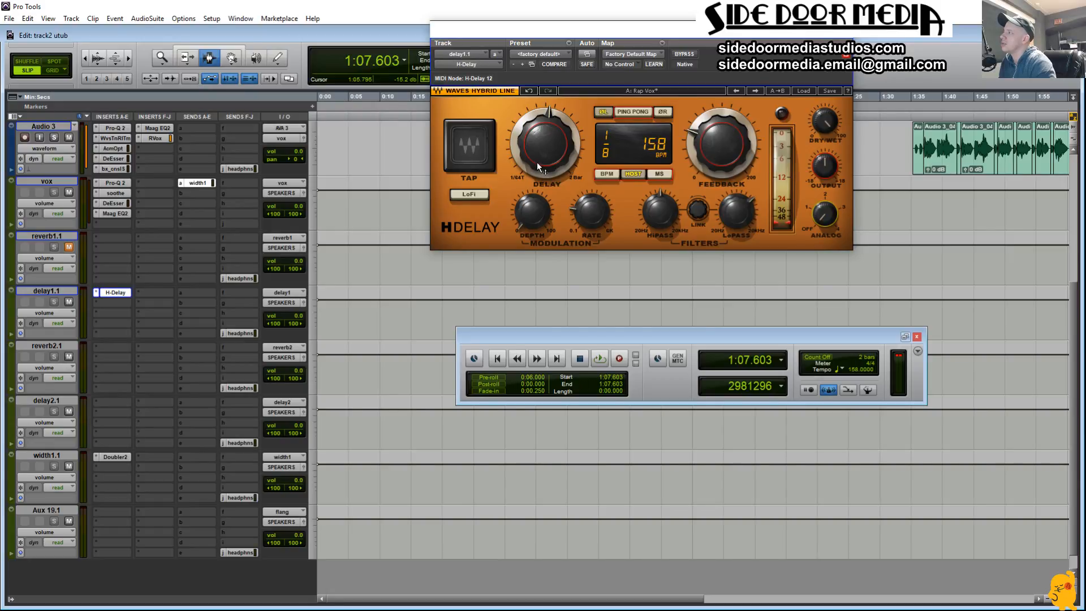
{"action": "left_click_drag", "start_coordinate": [538, 167], "coordinate": [538, 148]}
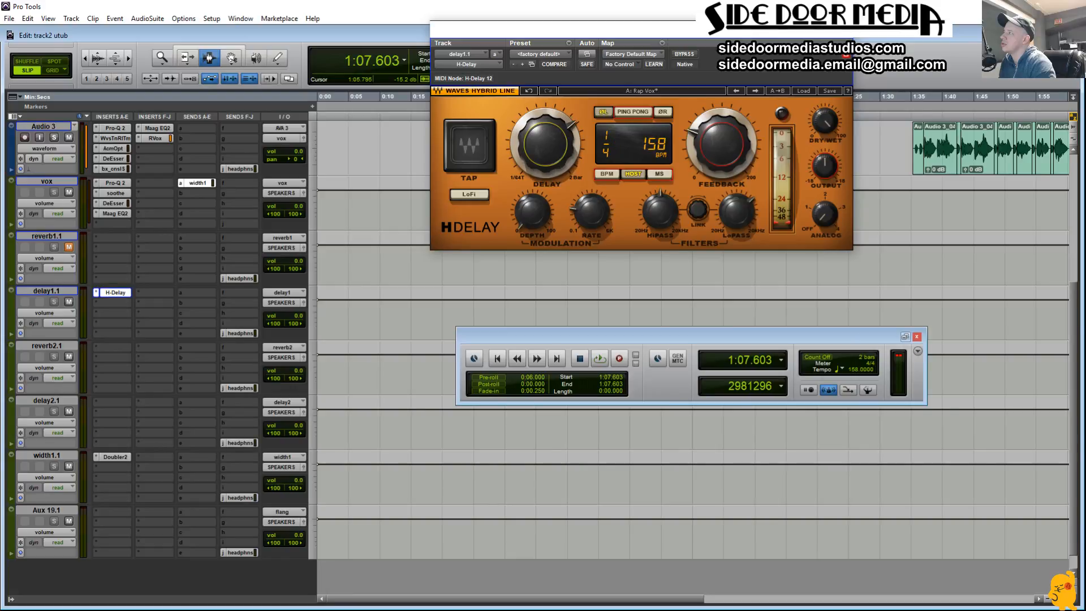
{"action": "left_click", "coordinate": [917, 339]}
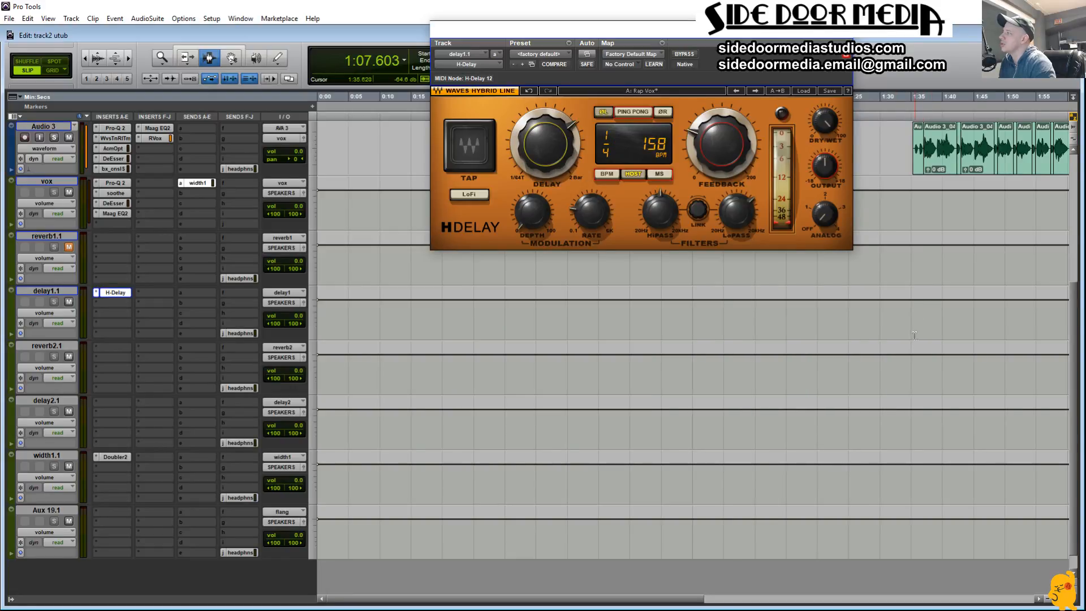
Step: Insert the multichannel Little Plate (stereo) on reverb2.1 and move it down to insert slot E
{"action": "left_click", "coordinate": [100, 347]}
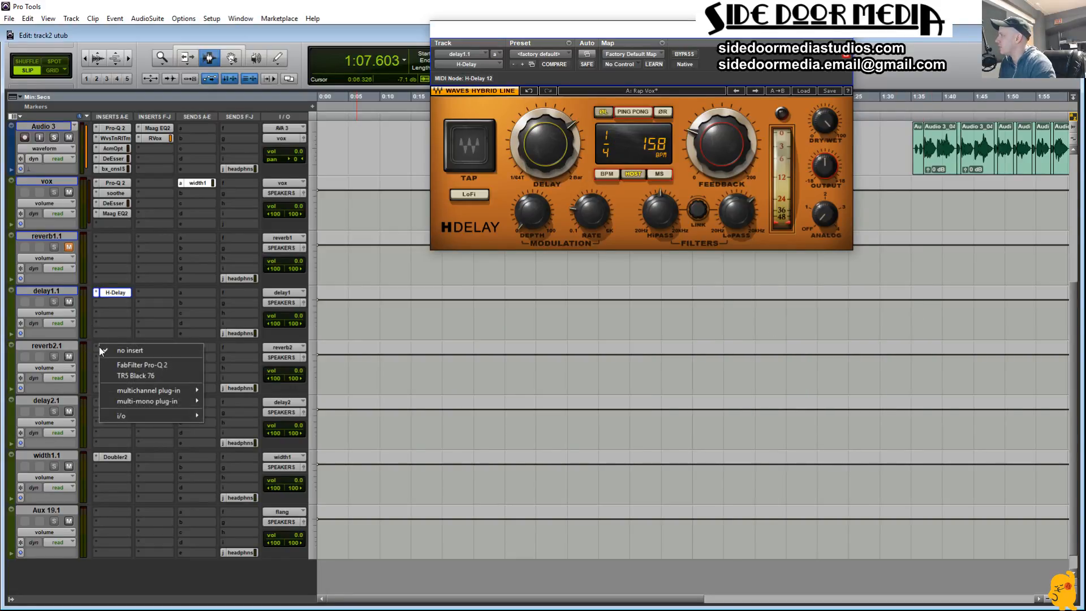
{"action": "left_click", "coordinate": [97, 368]}
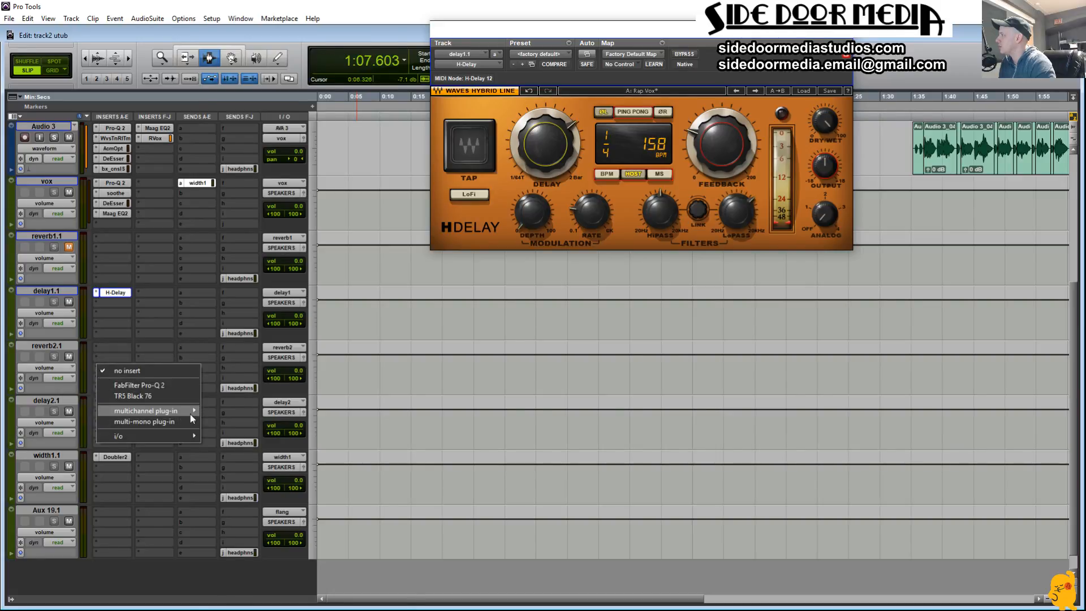
{"action": "mouse_move", "coordinate": [190, 414]}
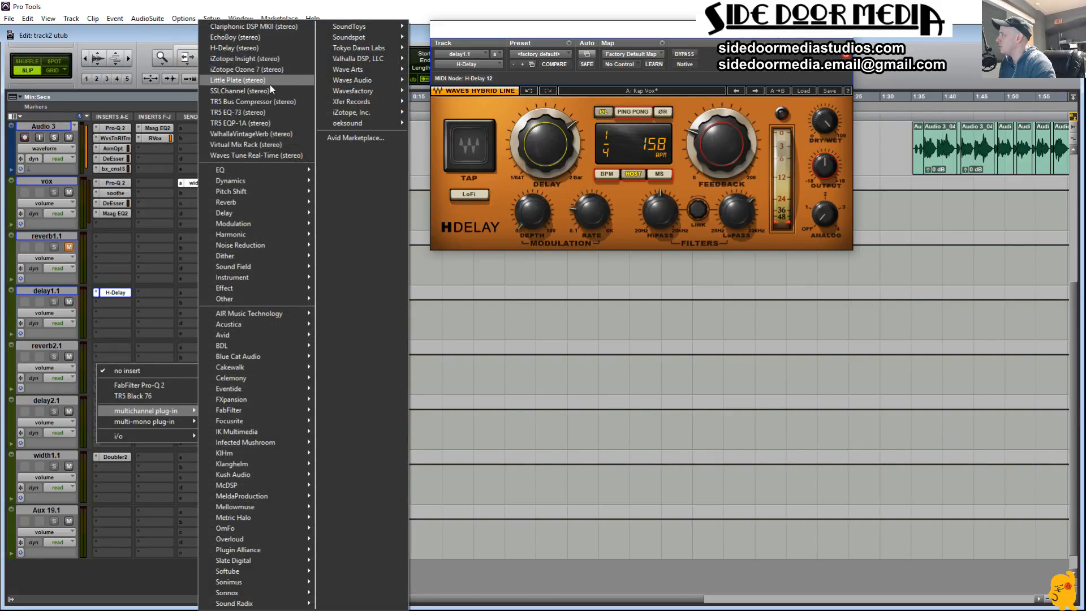
{"action": "left_click", "coordinate": [244, 80]}
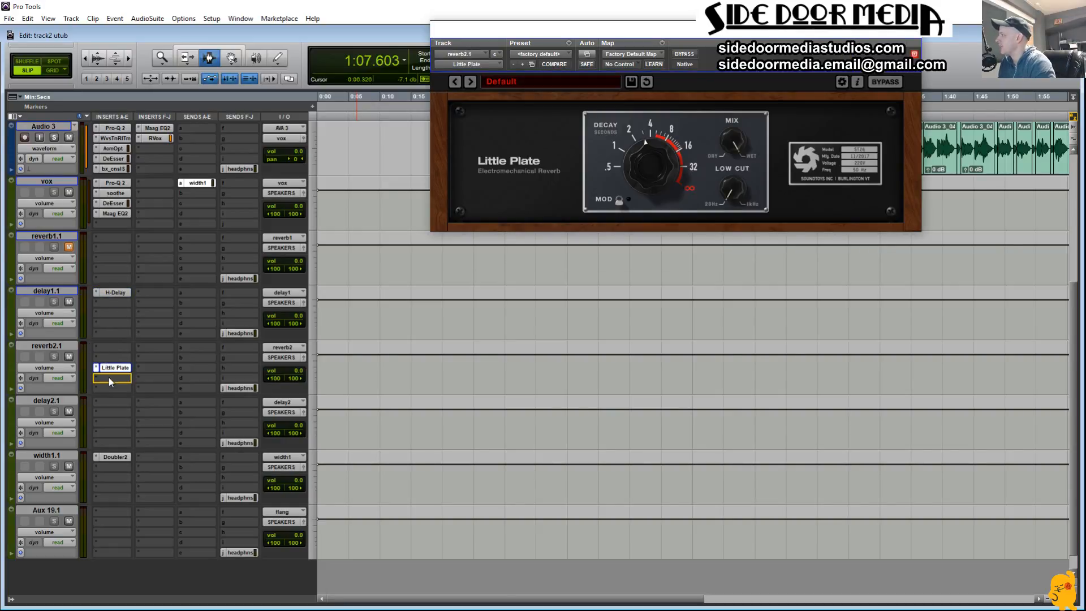
{"action": "left_click_drag", "start_coordinate": [108, 378], "coordinate": [109, 375]}
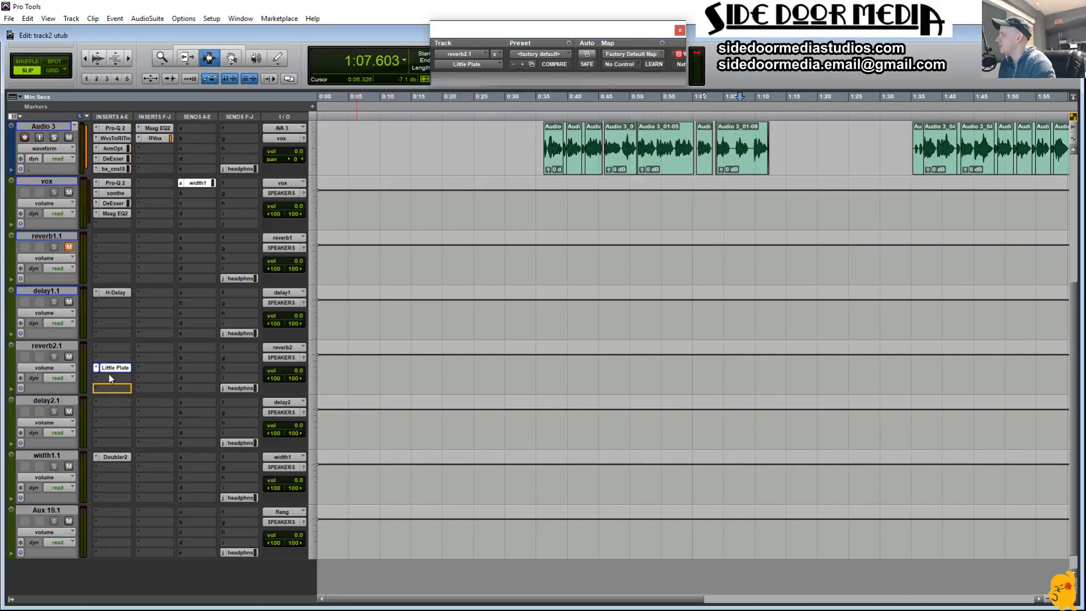
Step: Insert FabFilter Pro-Q 2 on reverb2.1 and place it directly ahead of Little Plate
{"action": "left_click", "coordinate": [96, 347]}
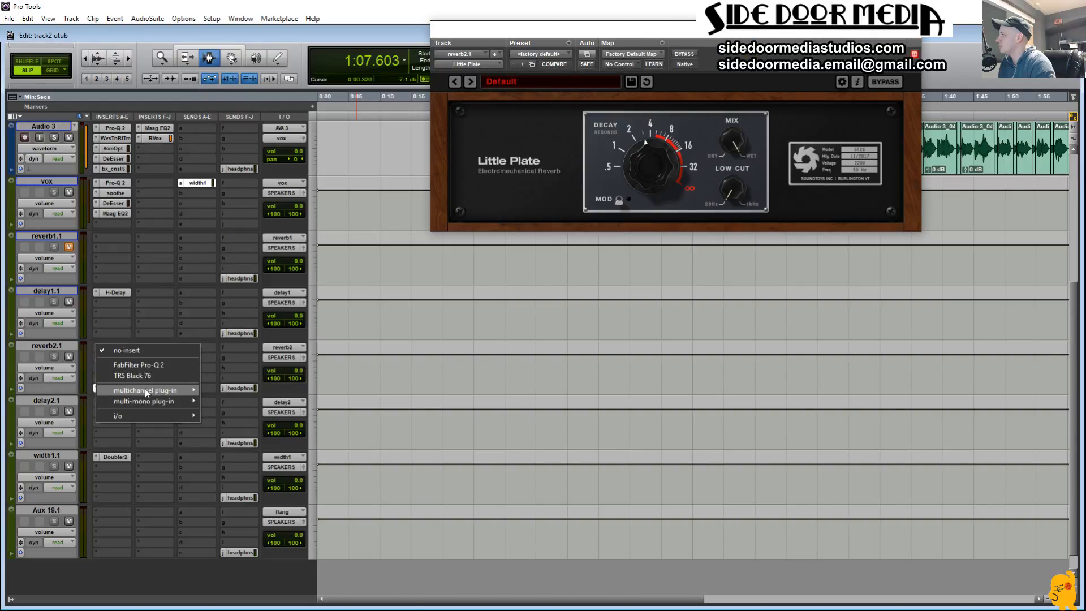
{"action": "left_click", "coordinate": [146, 365]}
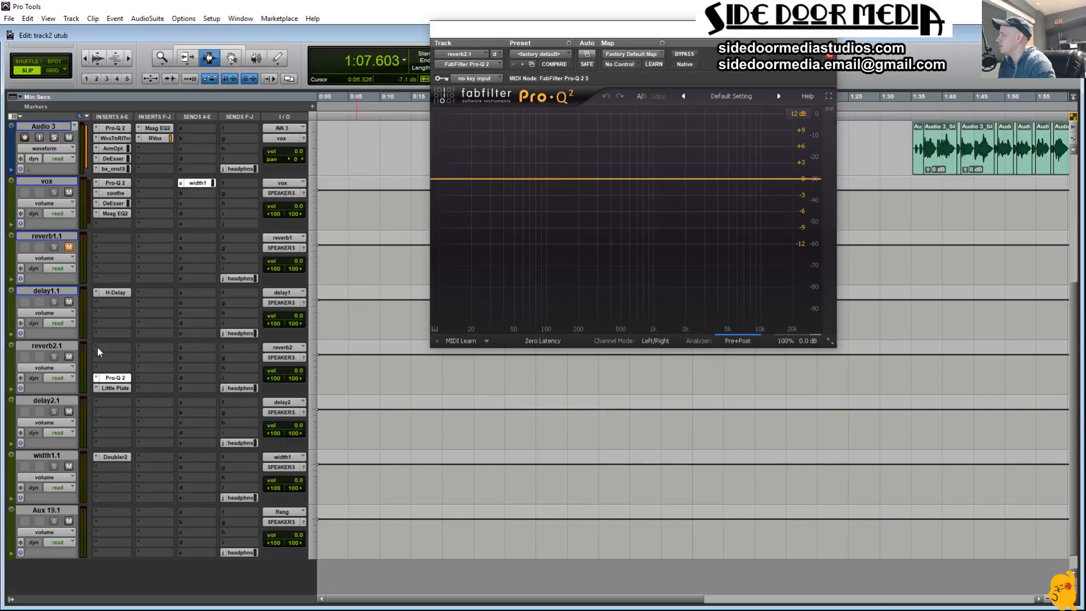
{"action": "left_click_drag", "start_coordinate": [98, 347], "coordinate": [110, 378]}
{"action": "left_click", "coordinate": [96, 345]}
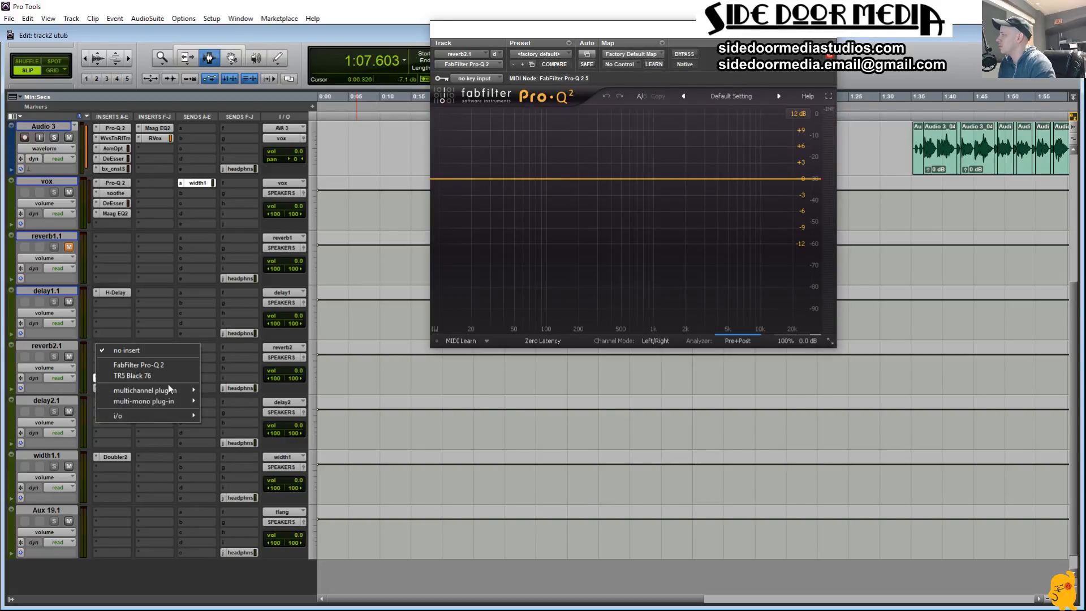
{"action": "mouse_move", "coordinate": [168, 388]}
{"action": "left_click", "coordinate": [57, 389]}
Step: Open Little Plate on reverb2.1 and set its low cut to 205 Hz
{"action": "left_click", "coordinate": [116, 388]}
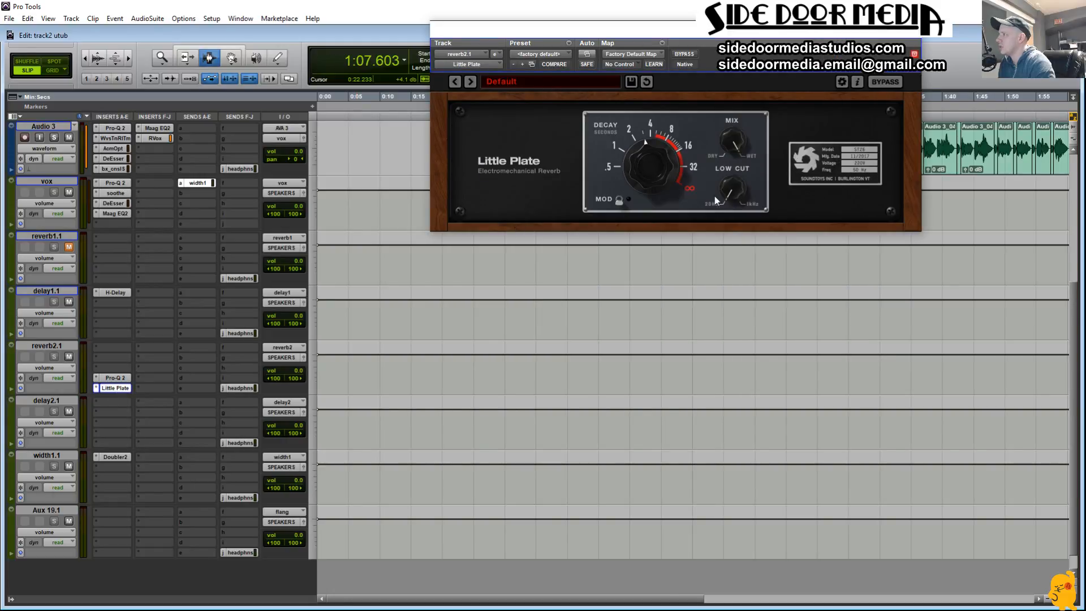
{"action": "mouse_move", "coordinate": [738, 172]}
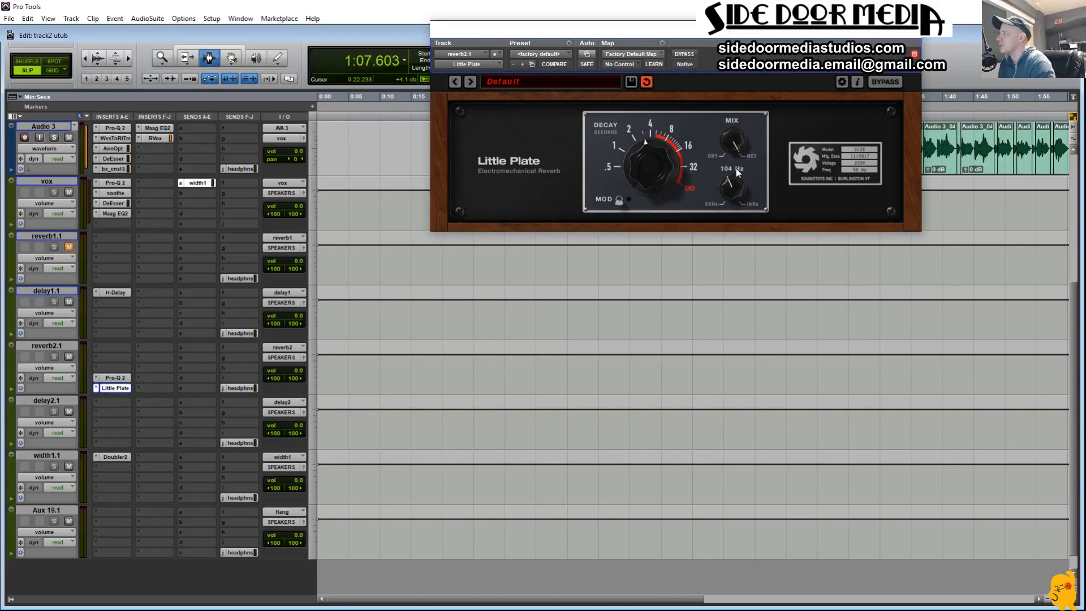
{"action": "left_click_drag", "start_coordinate": [739, 192], "coordinate": [784, 174]}
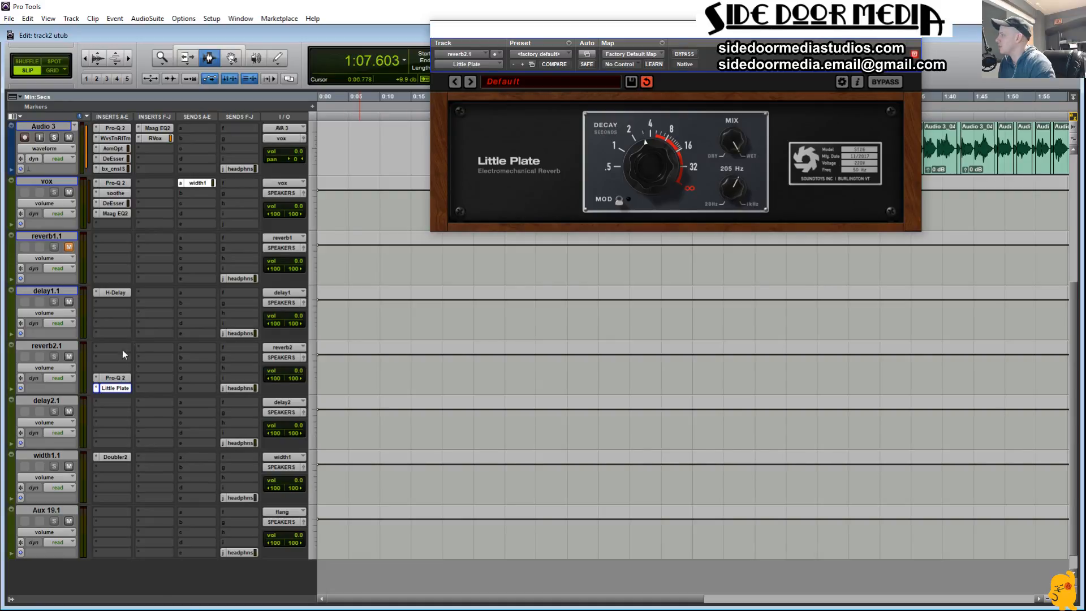
Step: Insert the multichannel H-Delay (stereo) in slot A of reverb2.1 and set its delay time to 1/32
{"action": "left_click", "coordinate": [94, 345]}
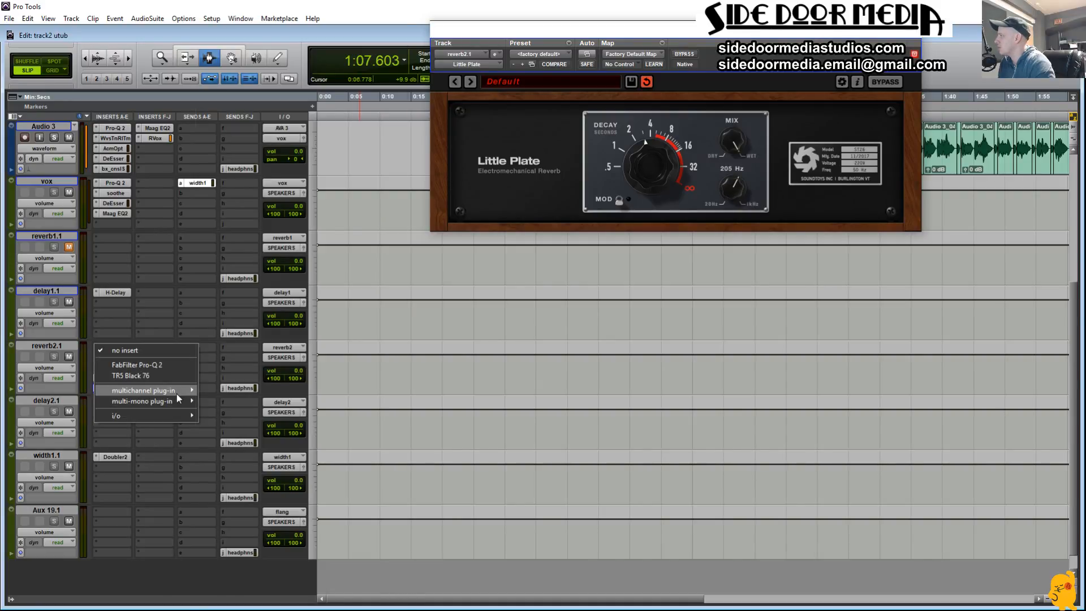
{"action": "mouse_move", "coordinate": [177, 391]}
{"action": "left_click", "coordinate": [232, 47]}
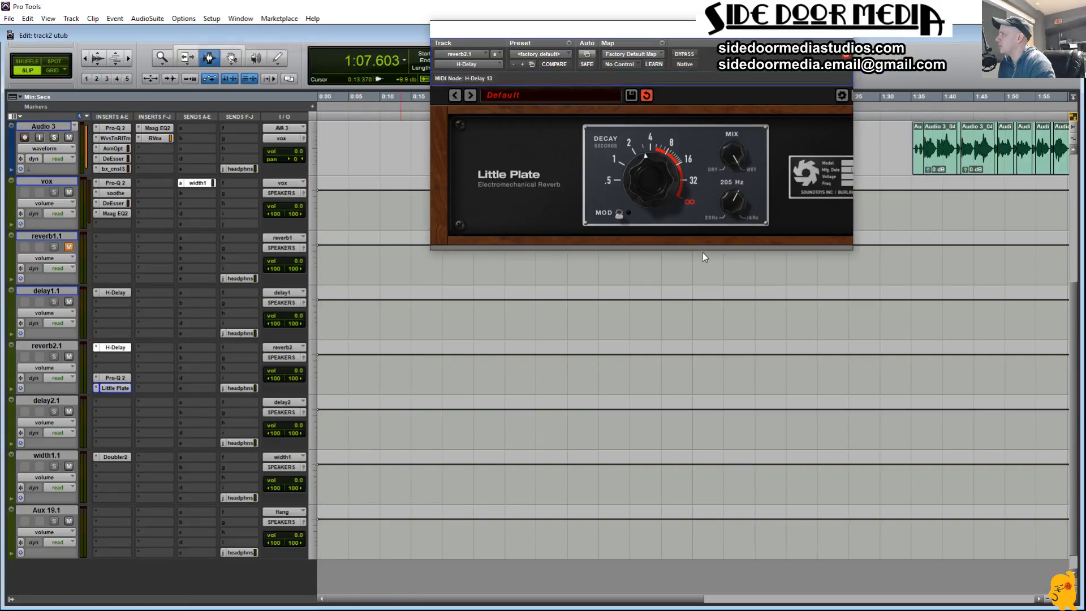
{"action": "left_click_drag", "start_coordinate": [744, 166], "coordinate": [762, 110]}
{"action": "left_click_drag", "start_coordinate": [835, 220], "coordinate": [821, 245]}
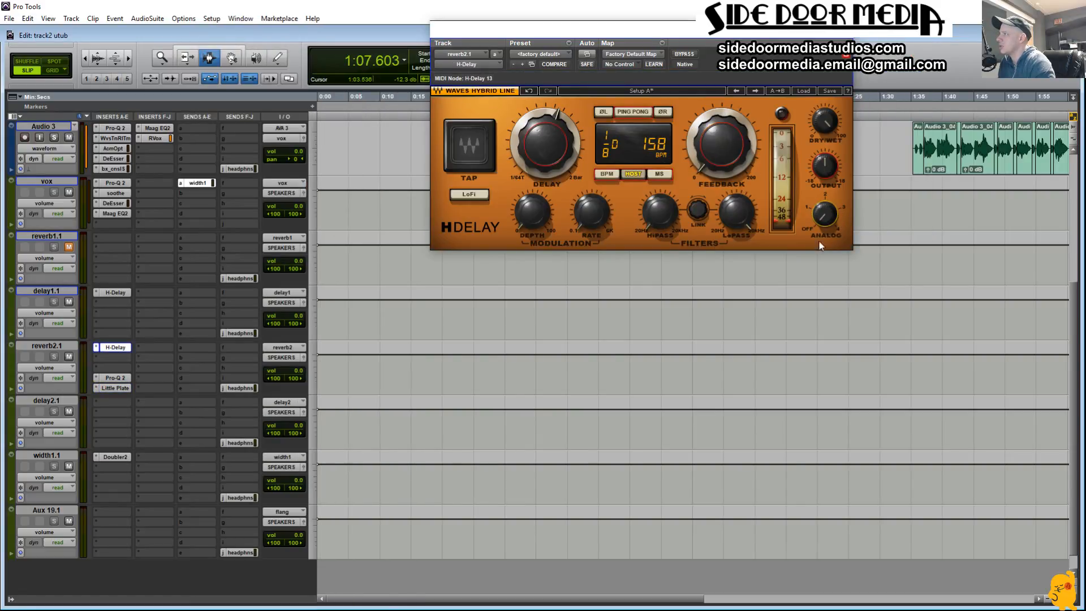
{"action": "left_click_drag", "start_coordinate": [530, 152], "coordinate": [529, 186]}
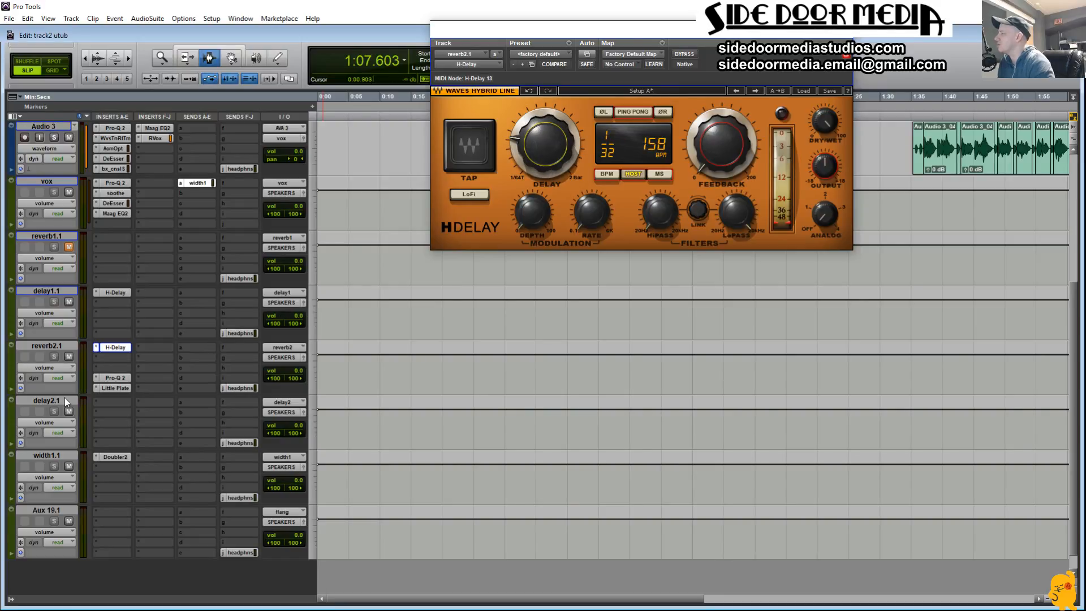
Step: Insert the multichannel Decapitator (stereo) in slot B of reverb2.1, below H-Delay, and close its window
{"action": "left_click", "coordinate": [94, 355]}
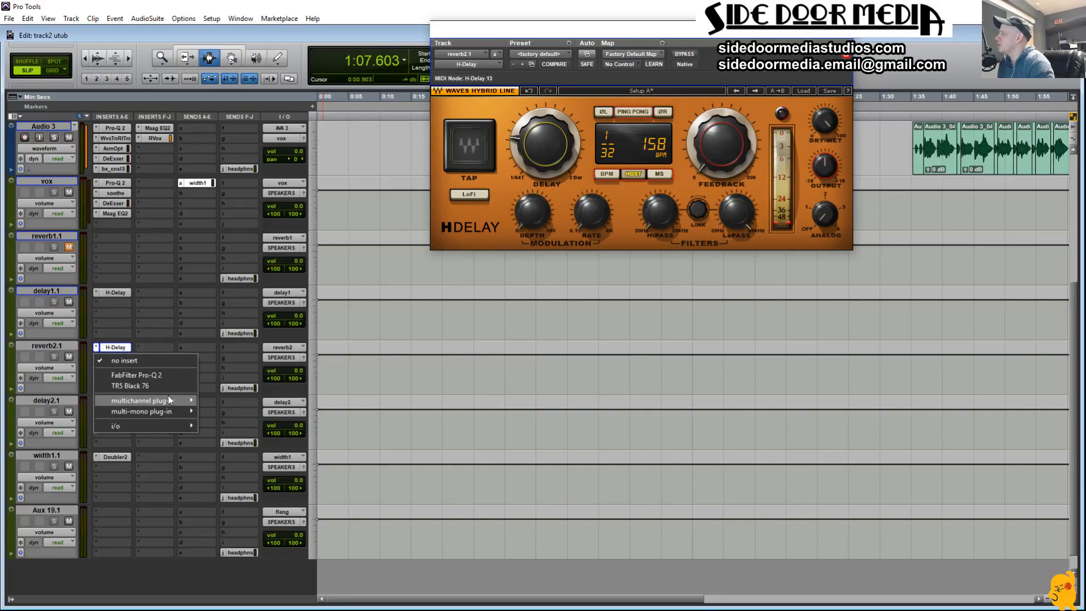
{"action": "mouse_move", "coordinate": [170, 401]}
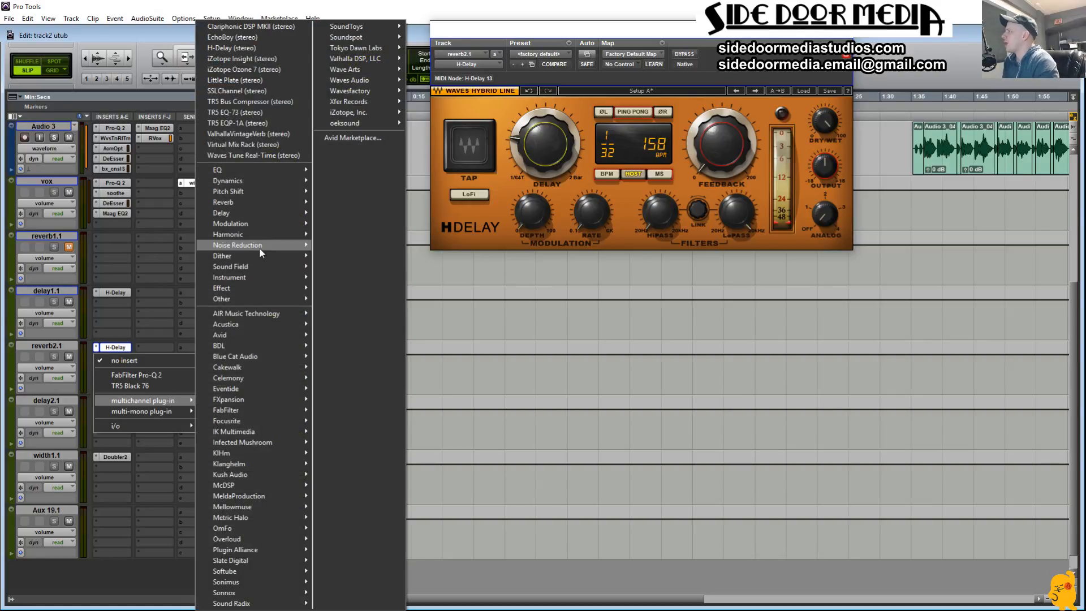
{"action": "mouse_move", "coordinate": [261, 239]}
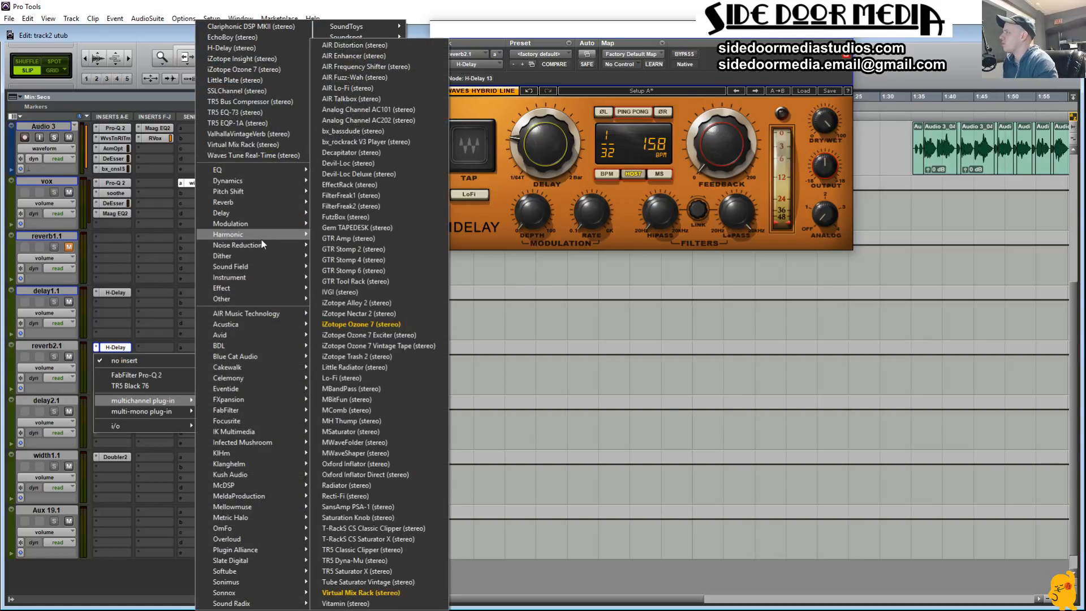
{"action": "left_click", "coordinate": [385, 151]}
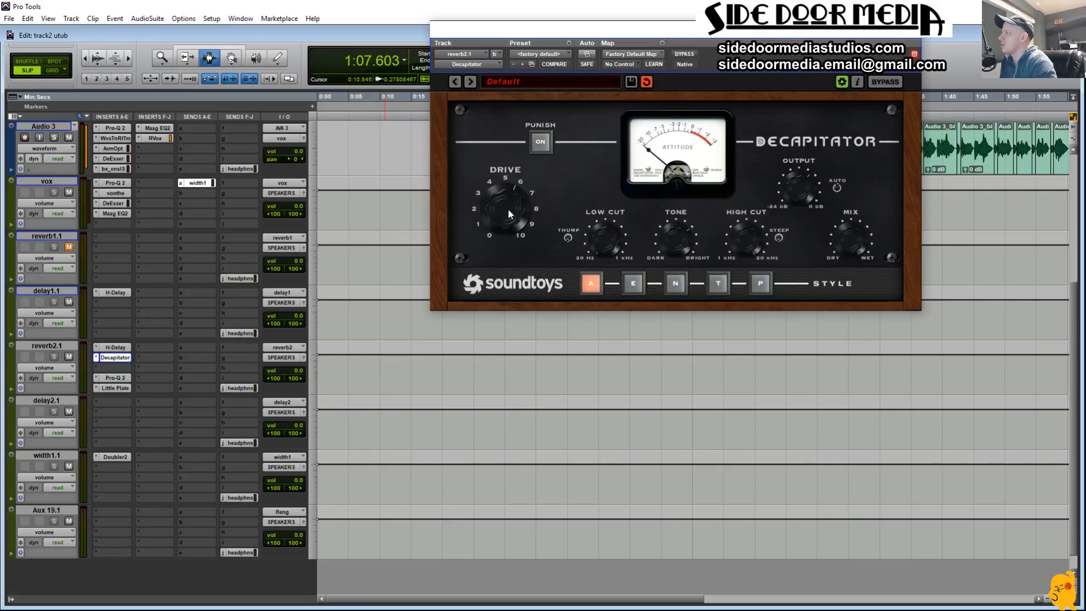
{"action": "left_click", "coordinate": [914, 53]}
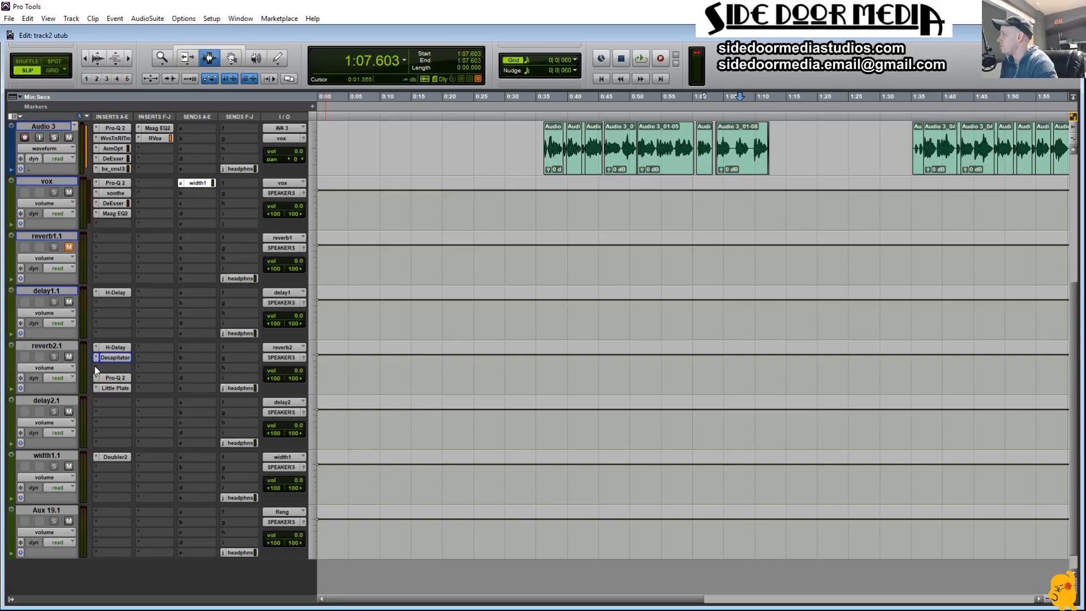
Step: In Pro-Q 2 on reverb2.1, add a low cut at about 308 Hz, a high cut at about 11.2 kHz and a slight midrange bell dip
{"action": "left_click", "coordinate": [111, 378]}
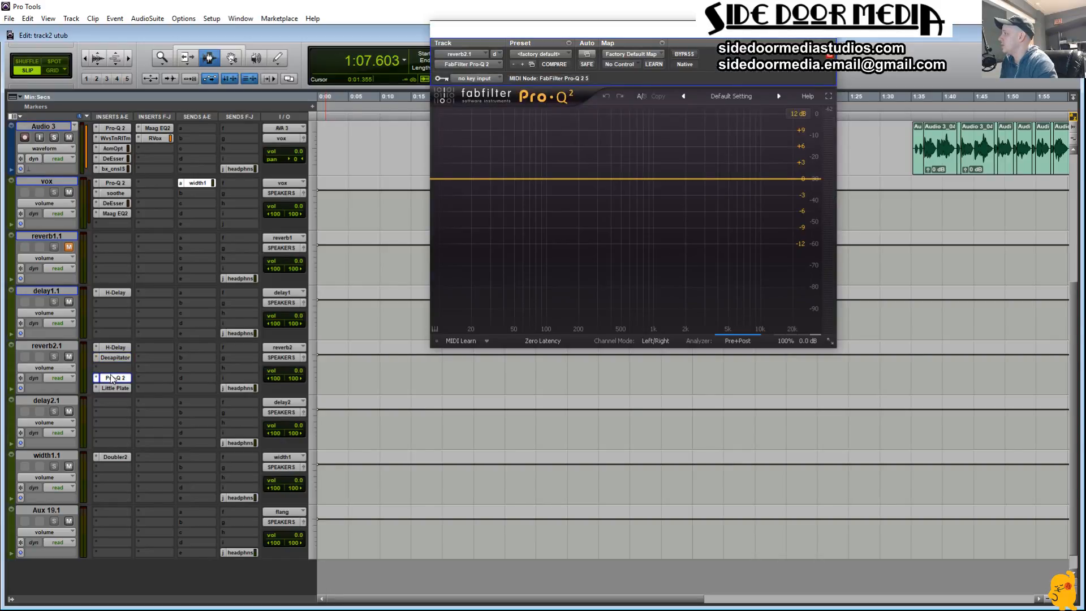
{"action": "left_click", "coordinate": [440, 179]}
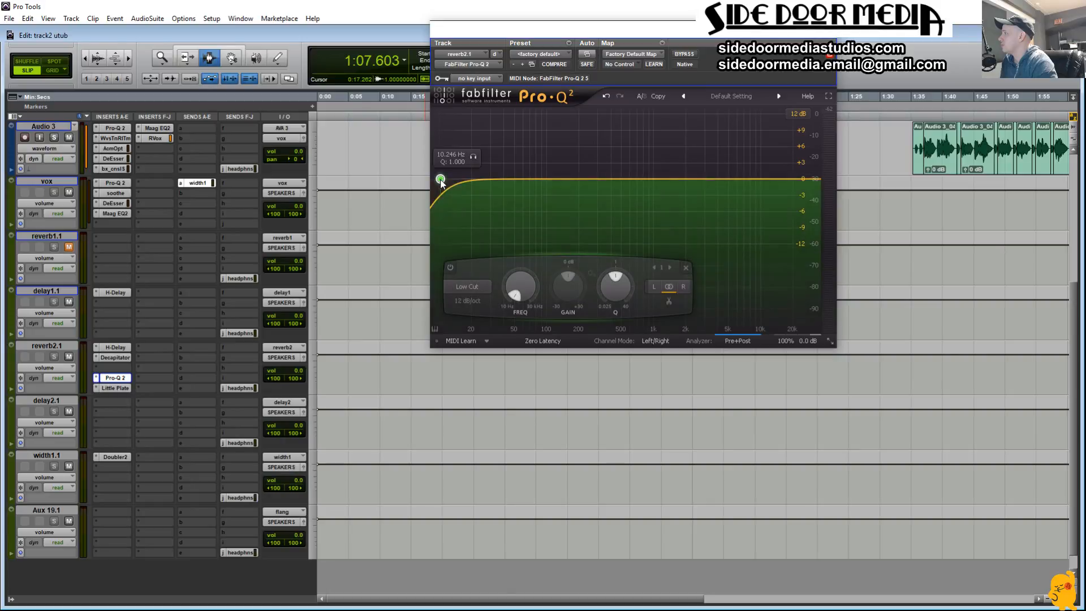
{"action": "left_click_drag", "start_coordinate": [477, 158], "coordinate": [635, 144]}
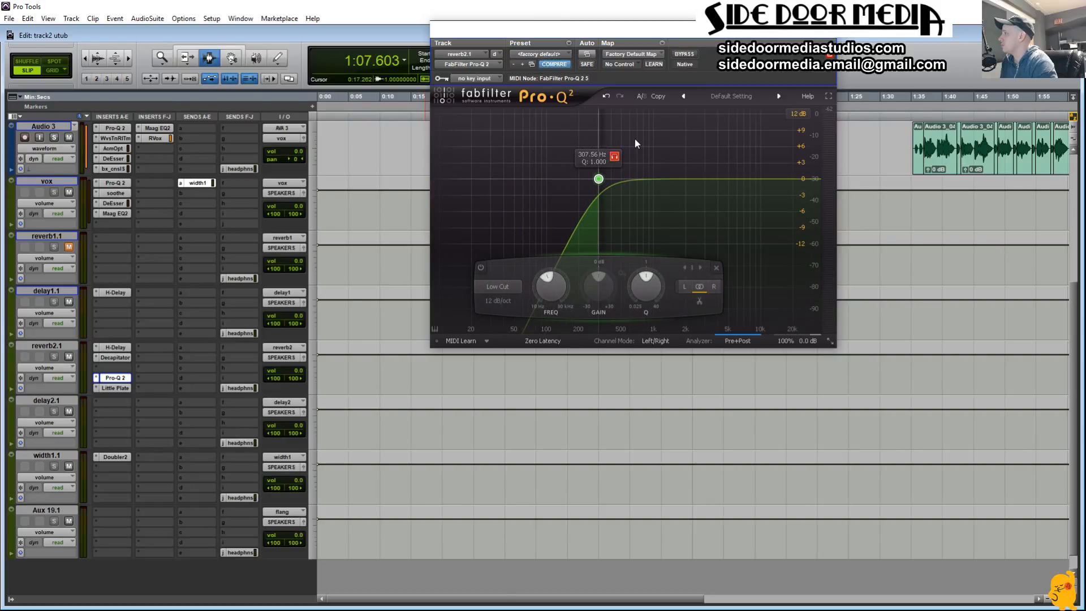
{"action": "left_click", "coordinate": [799, 179]}
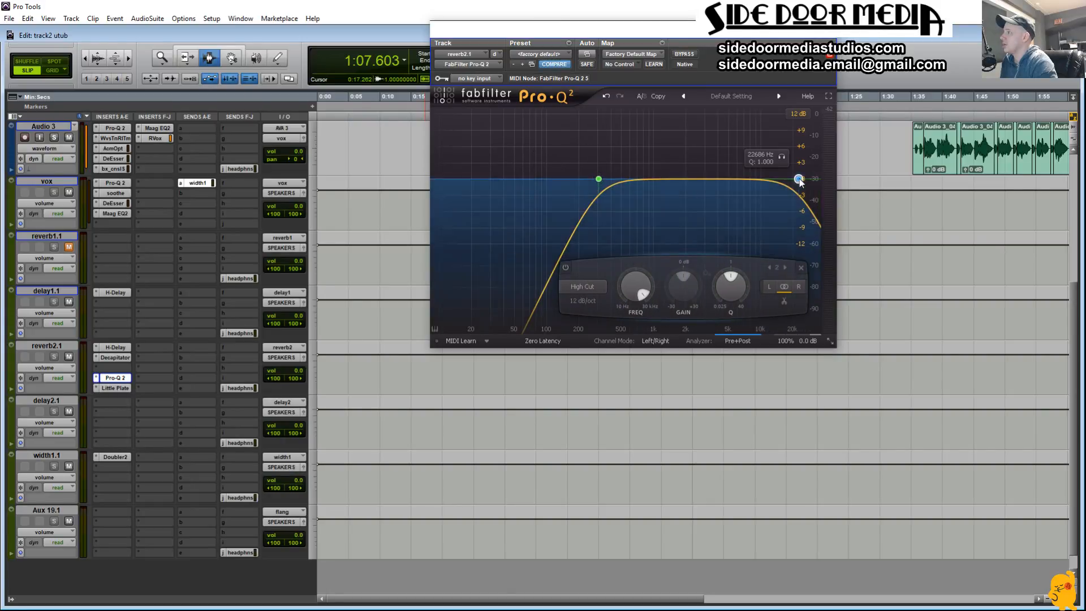
{"action": "left_click_drag", "start_coordinate": [784, 159], "coordinate": [745, 162]}
{"action": "left_click_drag", "start_coordinate": [666, 180], "coordinate": [645, 193]}
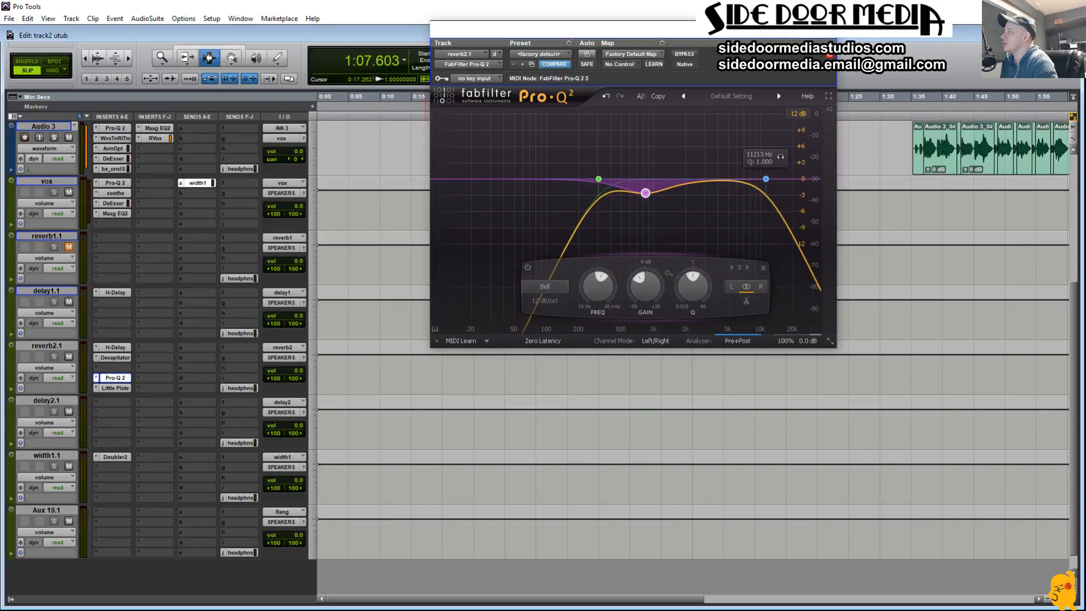
{"action": "left_click", "coordinate": [829, 30]}
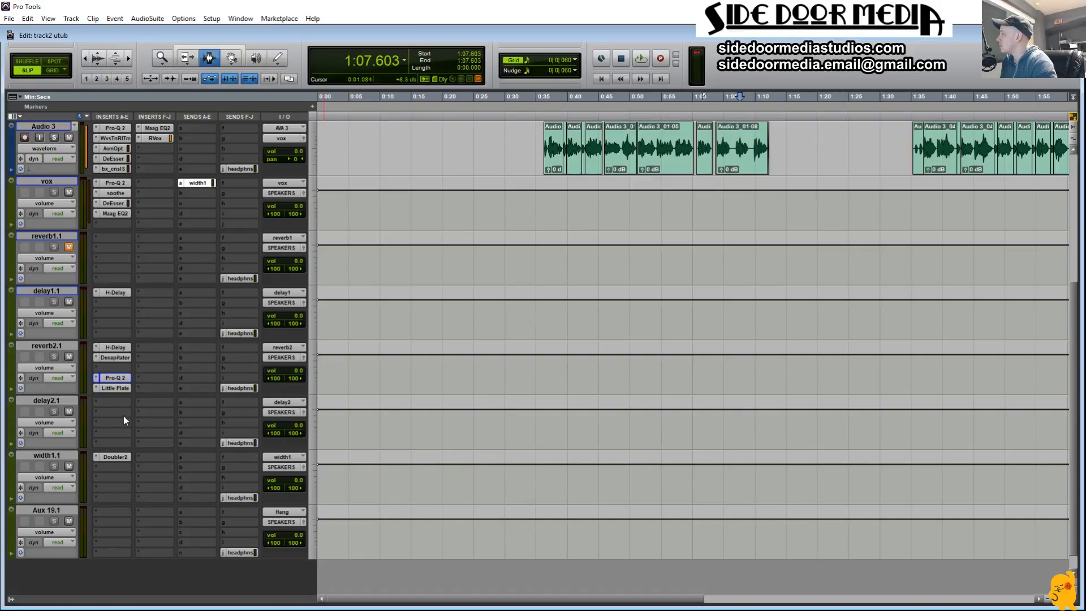
Step: Set the Little Plate decay on reverb2.1 to 2.61 seconds
{"action": "left_click", "coordinate": [124, 389]}
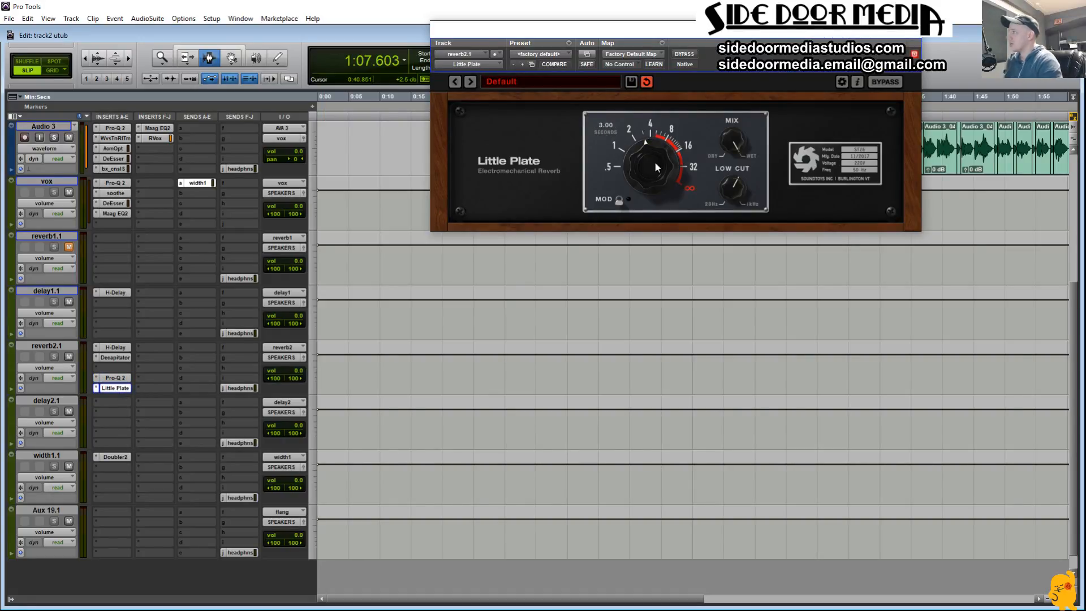
{"action": "left_click_drag", "start_coordinate": [654, 161], "coordinate": [646, 161]}
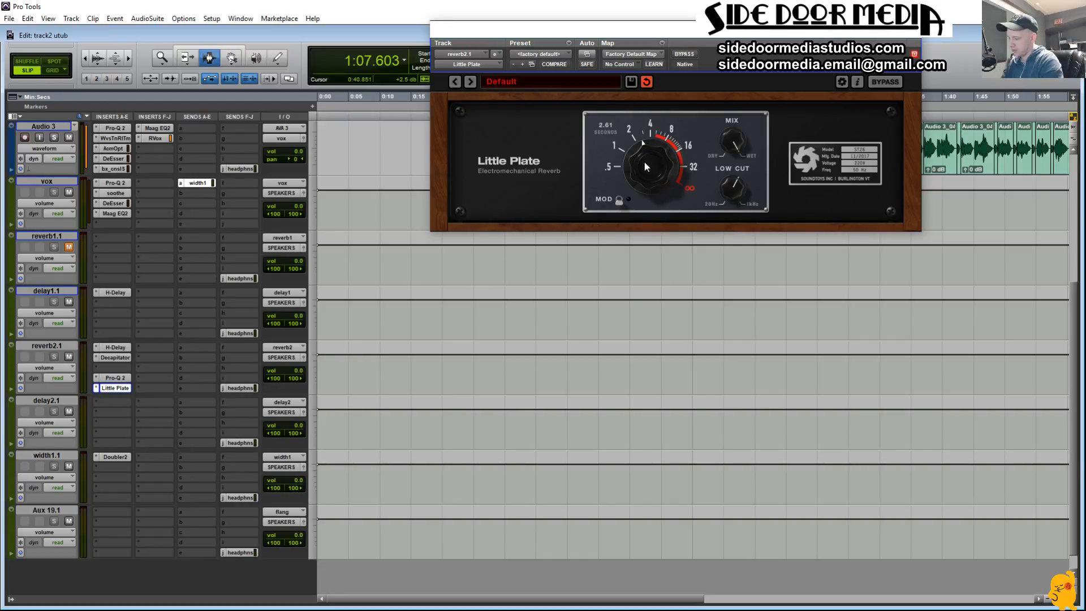
Step: Play the session from about 0:20.8 and set the vox track's width1 send level to -10.5 dB
{"action": "left_click", "coordinate": [447, 421]}
{"action": "key", "text": "space"}
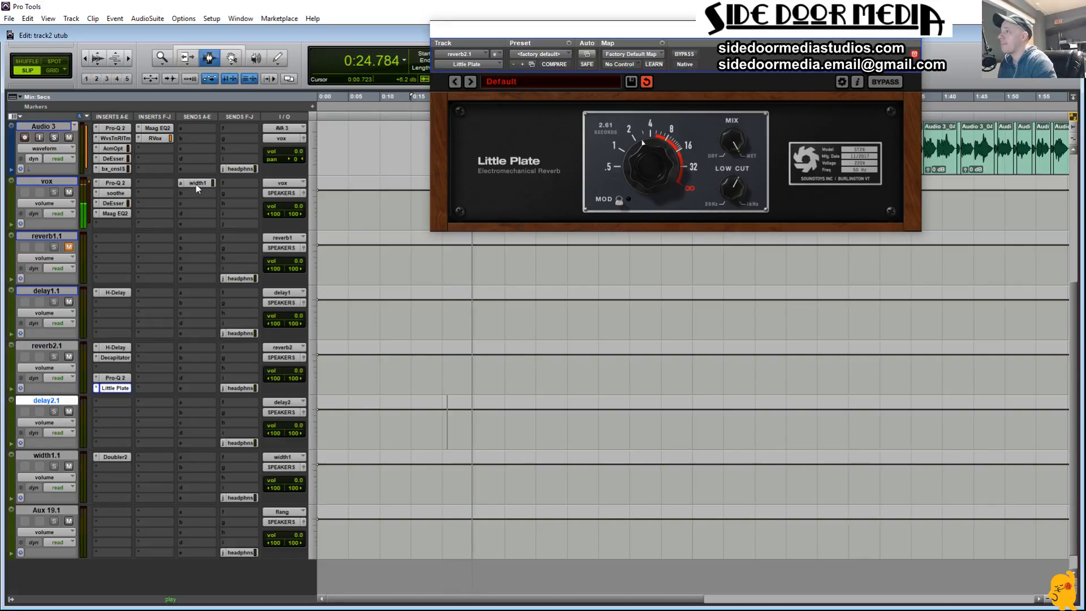
{"action": "left_click_drag", "start_coordinate": [1085, 23], "coordinate": [742, 57]}
{"action": "left_click_drag", "start_coordinate": [741, 300], "coordinate": [733, 241]}
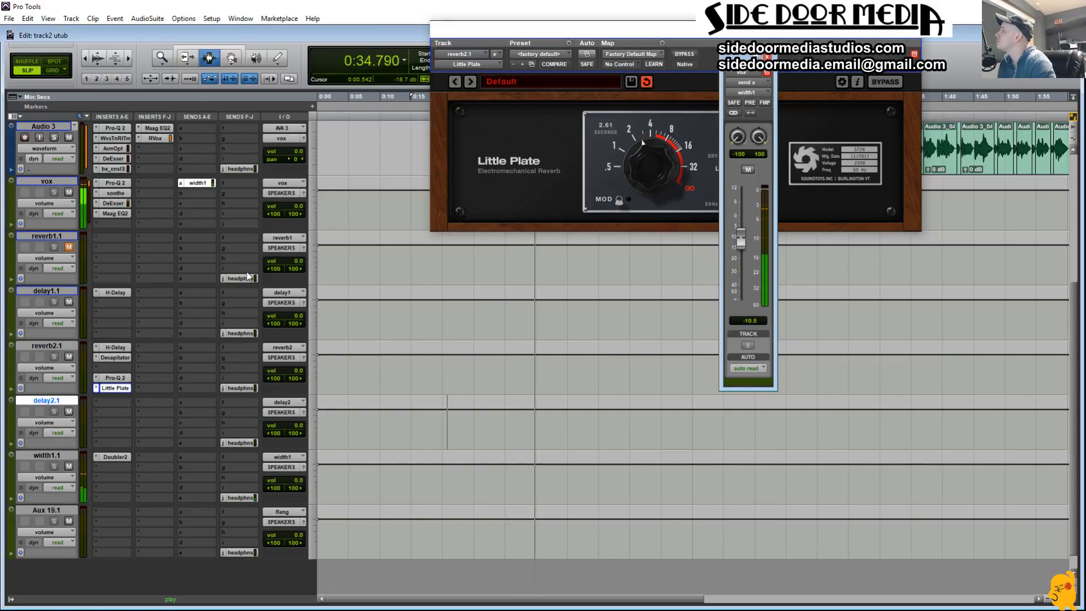
Step: Assign send B on vox to the delay1 (Stereo) bus, set it to -19.0 dB and close the open send and plug-in windows
{"action": "left_click", "coordinate": [182, 192]}
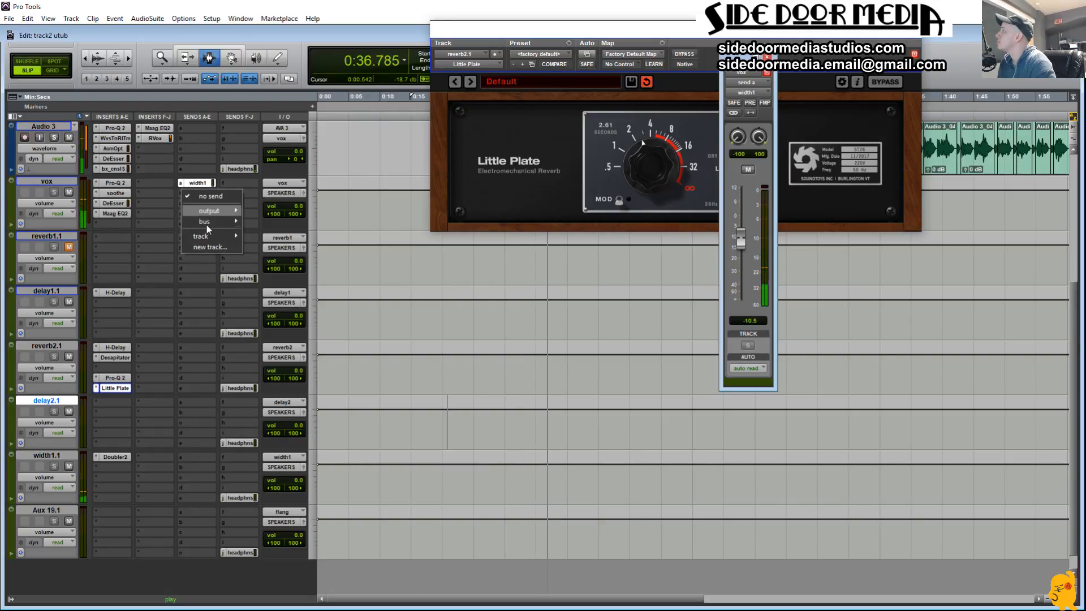
{"action": "mouse_move", "coordinate": [222, 223]}
{"action": "mouse_move", "coordinate": [282, 222]}
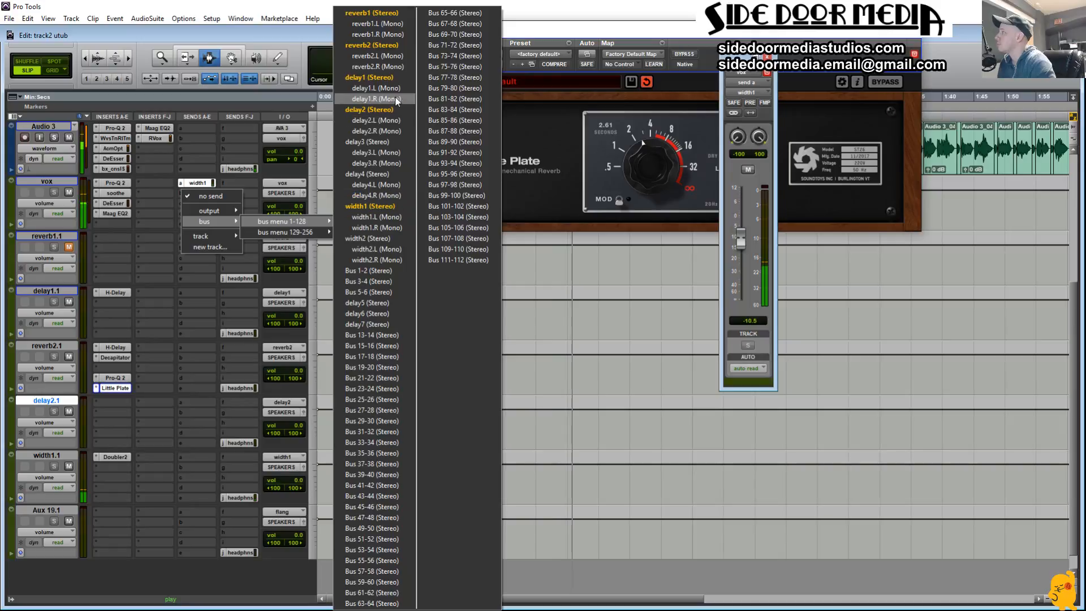
{"action": "left_click", "coordinate": [388, 77]}
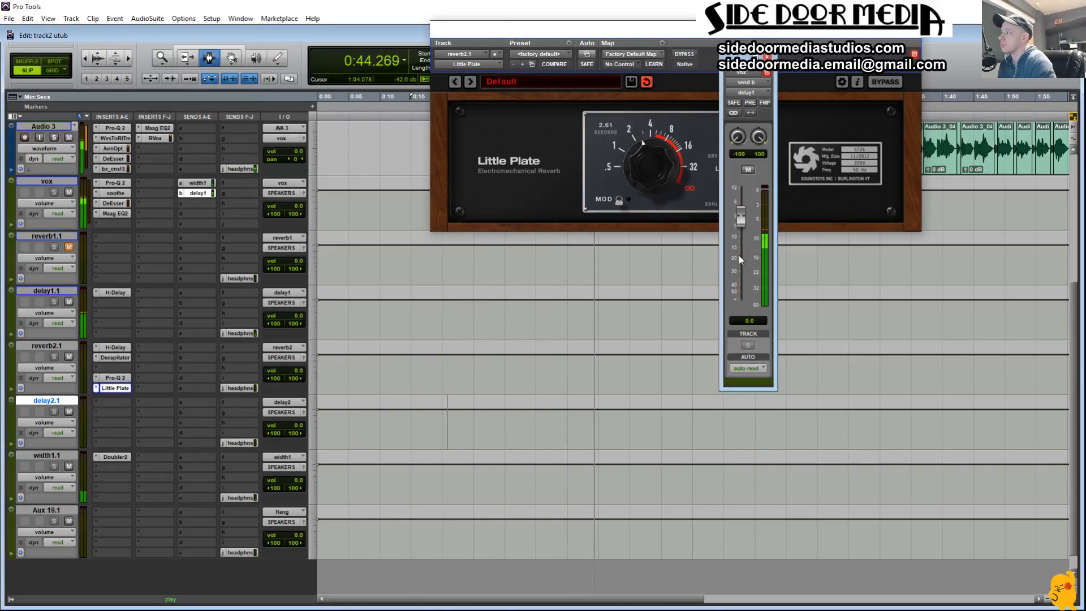
{"action": "left_click_drag", "start_coordinate": [737, 223], "coordinate": [716, 256]}
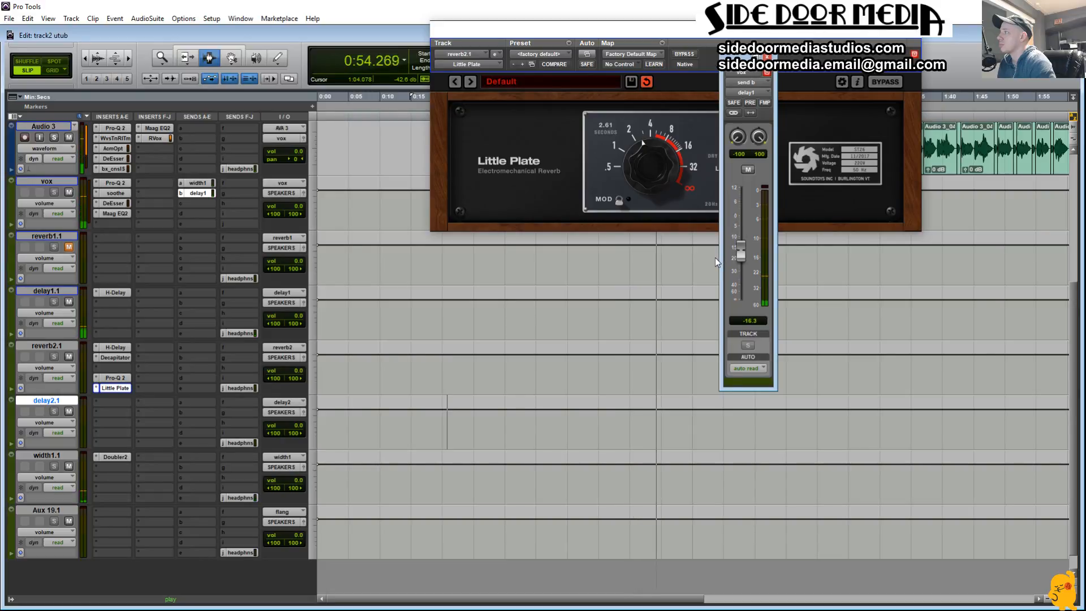
{"action": "left_click_drag", "start_coordinate": [715, 257], "coordinate": [712, 264]}
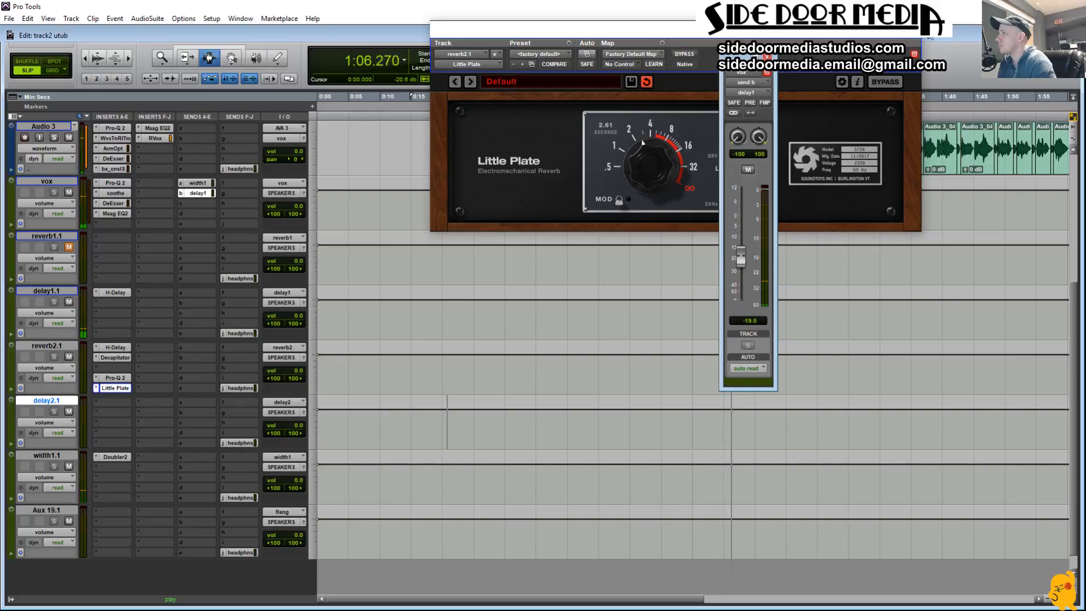
{"action": "left_click", "coordinate": [911, 28]}
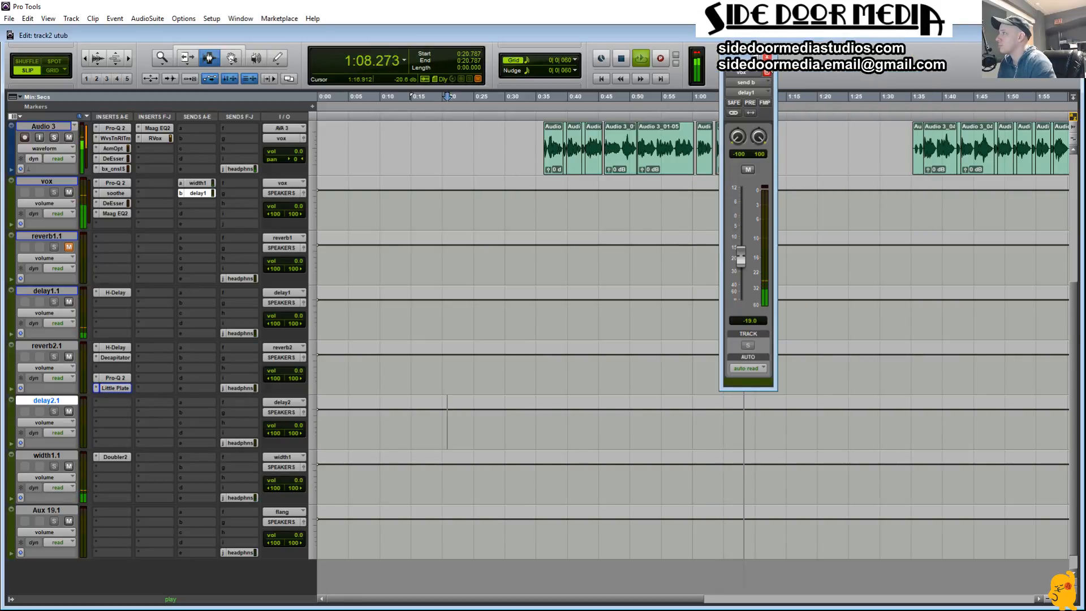
{"action": "left_click", "coordinate": [767, 57]}
Step: Reopen the delay1 send on vox during playback and set its level to -24.7 dB
{"action": "scroll", "coordinate": [712, 349], "scroll_direction": "up", "scroll_amount": 4}
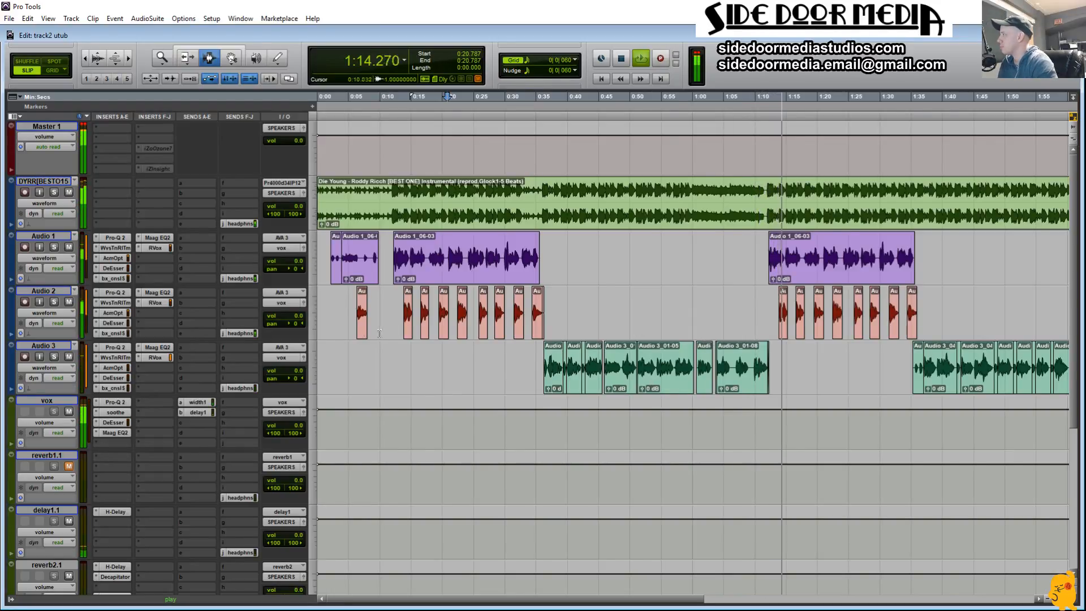
{"action": "left_click", "coordinate": [181, 240]}
{"action": "scroll", "coordinate": [205, 243], "scroll_direction": "down", "scroll_amount": 3}
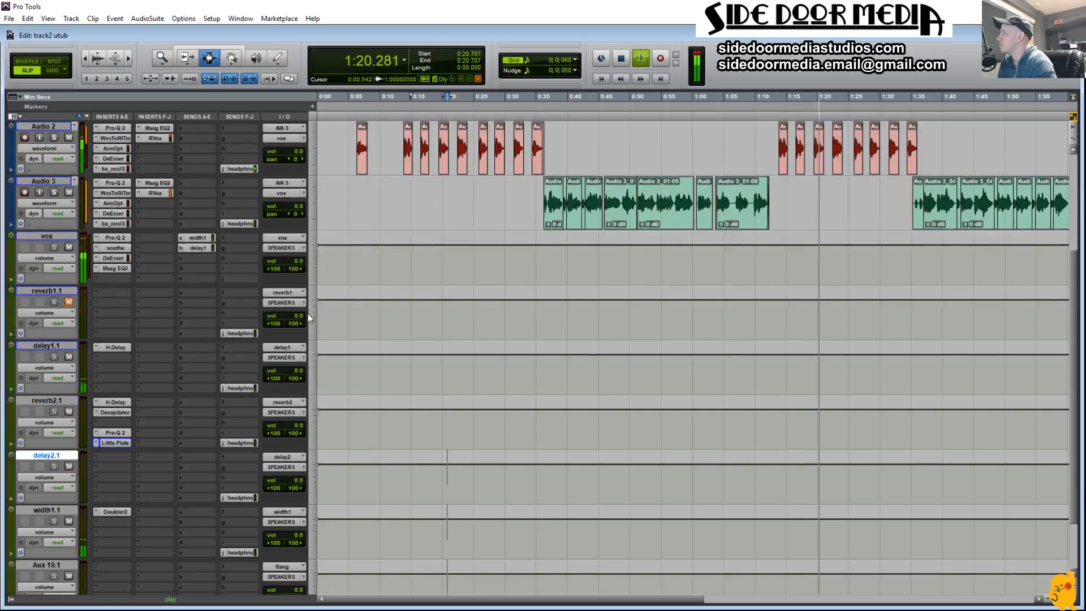
{"action": "left_click", "coordinate": [204, 247]}
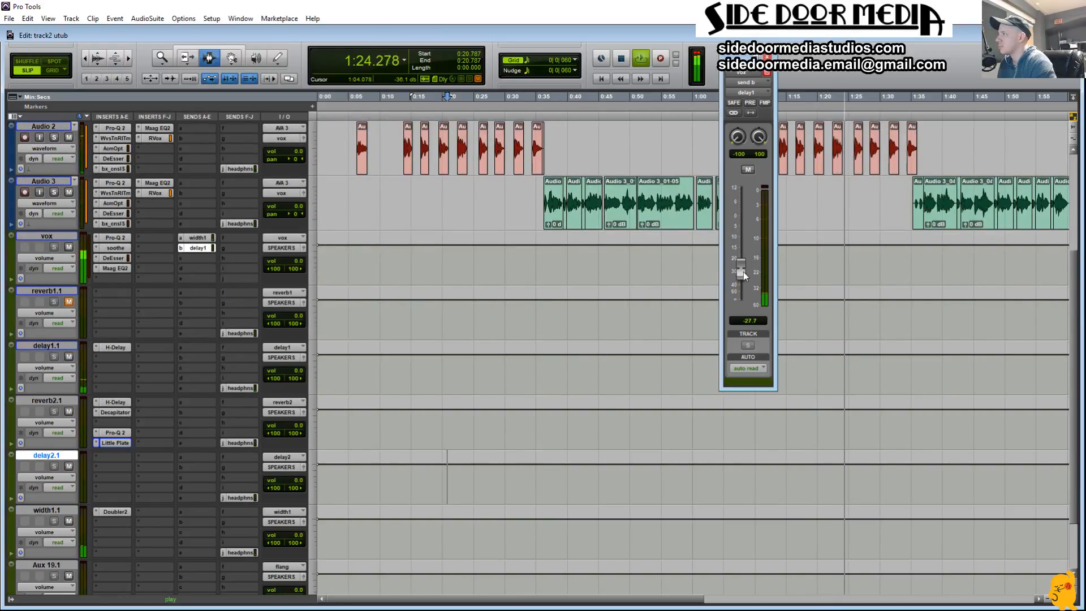
{"action": "left_click_drag", "start_coordinate": [743, 271], "coordinate": [742, 266]}
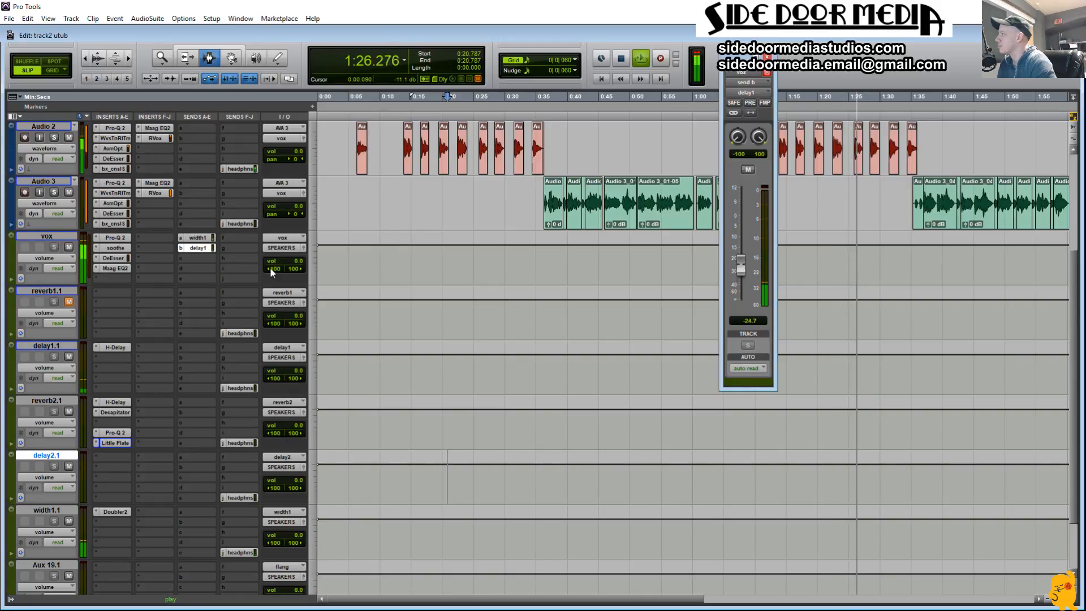
Step: Assign send J on vox to the reverb1 (Stereo) bus
{"action": "left_click", "coordinate": [236, 280]}
{"action": "mouse_move", "coordinate": [291, 305]}
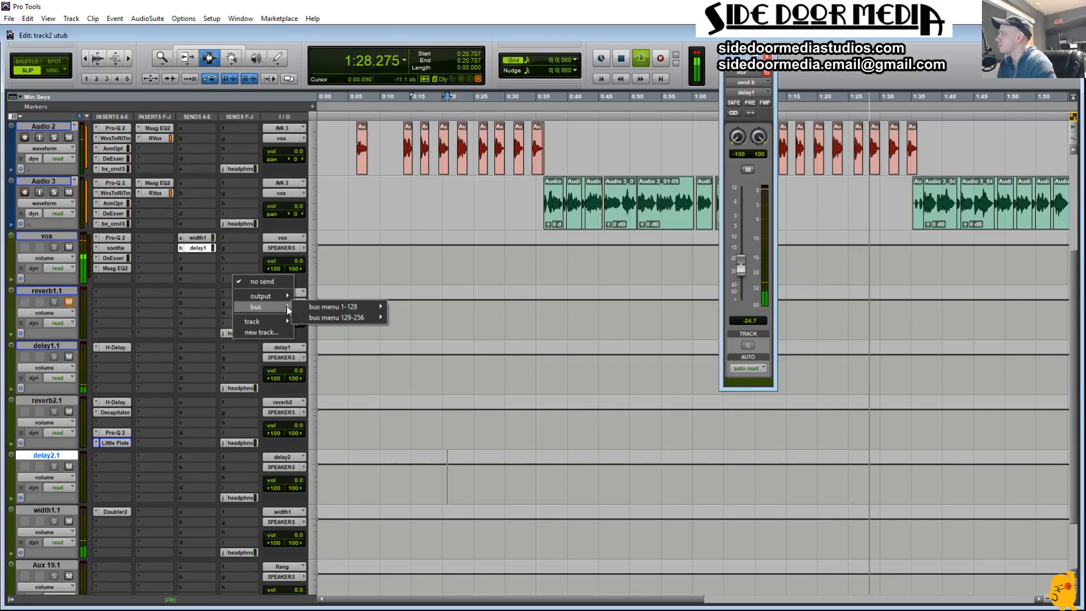
{"action": "mouse_move", "coordinate": [362, 307]}
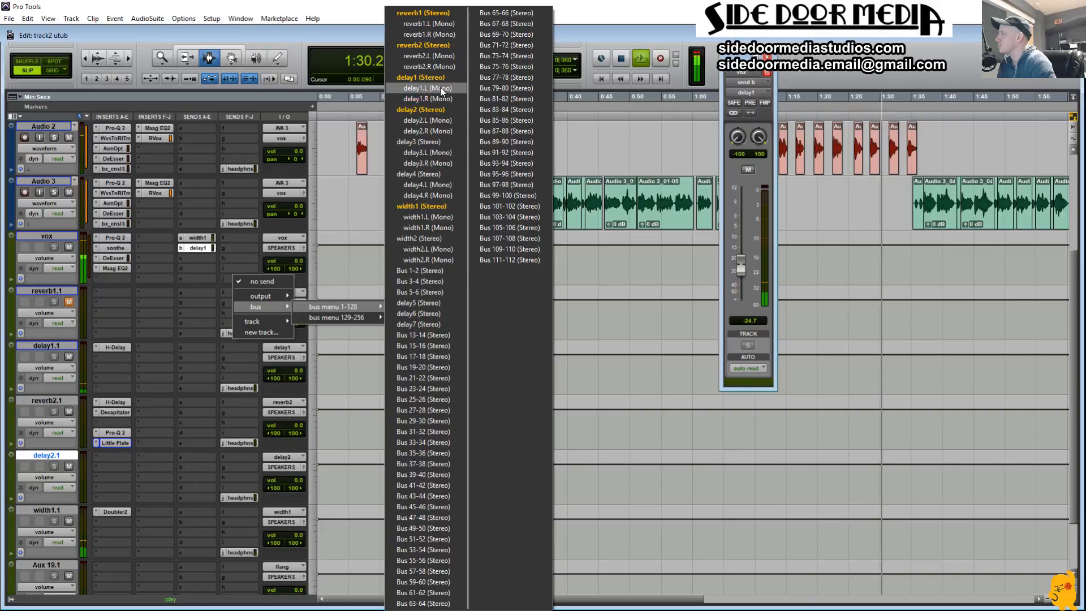
{"action": "left_click", "coordinate": [445, 14]}
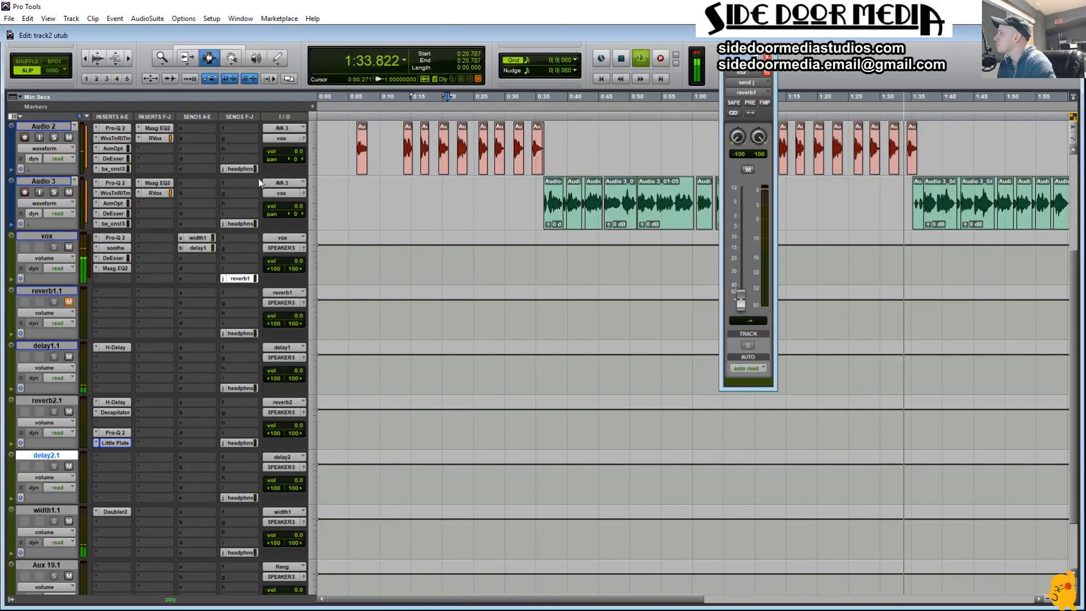
Step: Reassign send J on vox to the reverb2 (Stereo) bus and set its level to -20.1 dB
{"action": "left_click", "coordinate": [224, 282]}
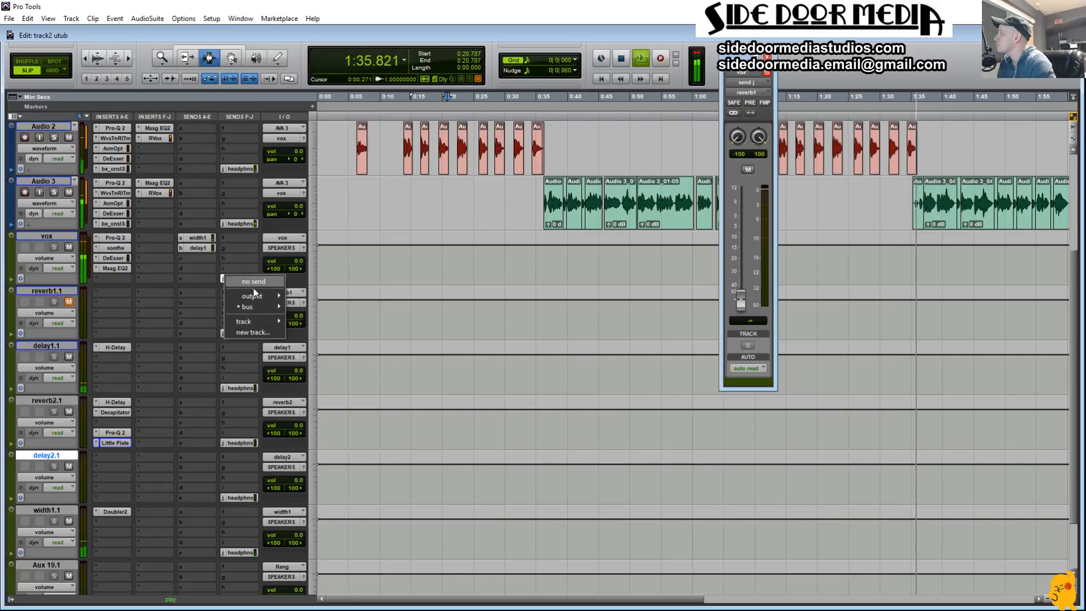
{"action": "mouse_move", "coordinate": [259, 307]}
{"action": "mouse_move", "coordinate": [322, 312]}
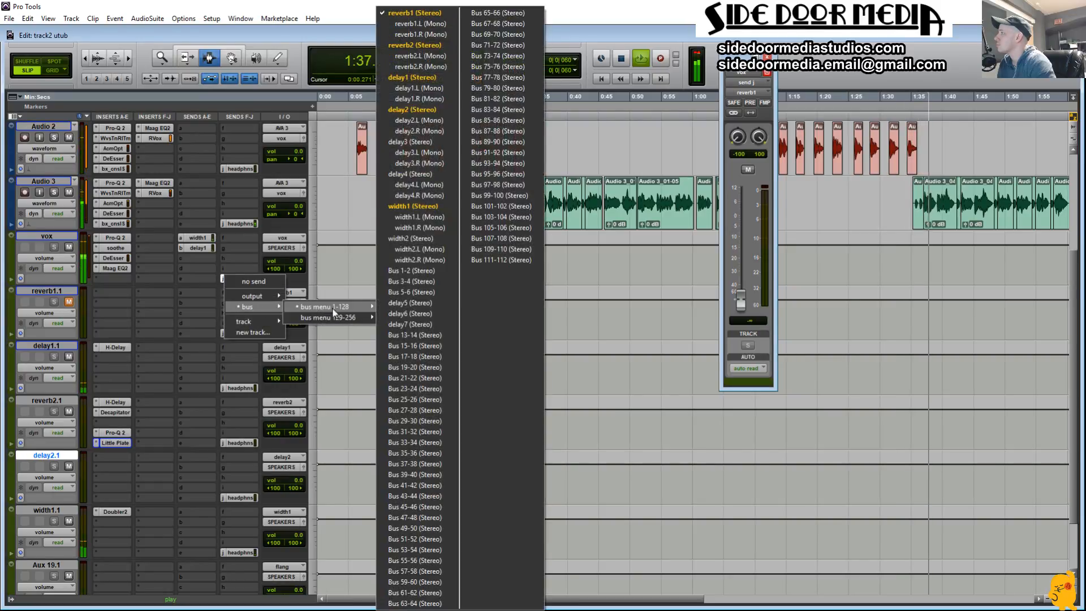
{"action": "left_click", "coordinate": [439, 46]}
{"action": "key", "text": "space"}
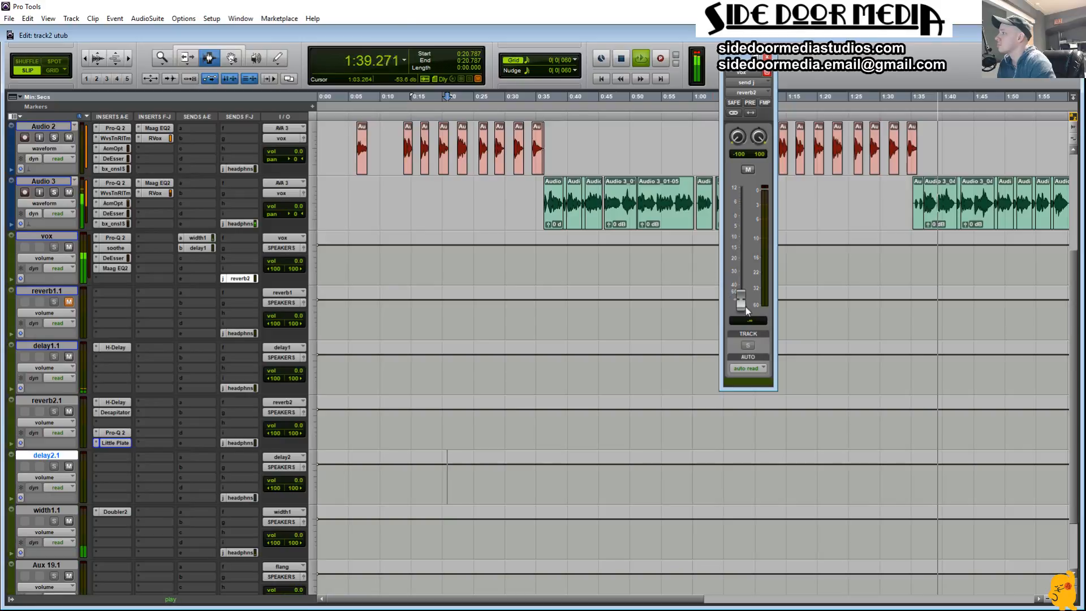
{"action": "left_click_drag", "start_coordinate": [740, 302], "coordinate": [733, 264]}
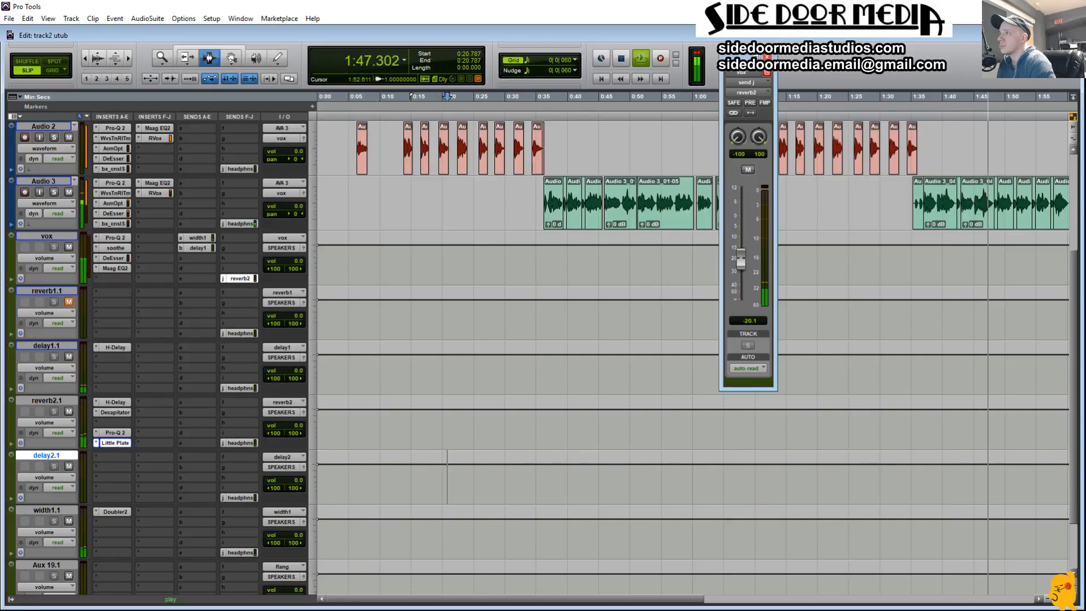
Step: Open Little Plate on reverb2.1, adjust its low cut and raise the reverb2 send on vox to 0.0 dB
{"action": "left_click", "coordinate": [125, 444]}
{"action": "left_click_drag", "start_coordinate": [428, 214], "coordinate": [424, 225]}
{"action": "left_click", "coordinate": [740, 264], "text": "alt"}
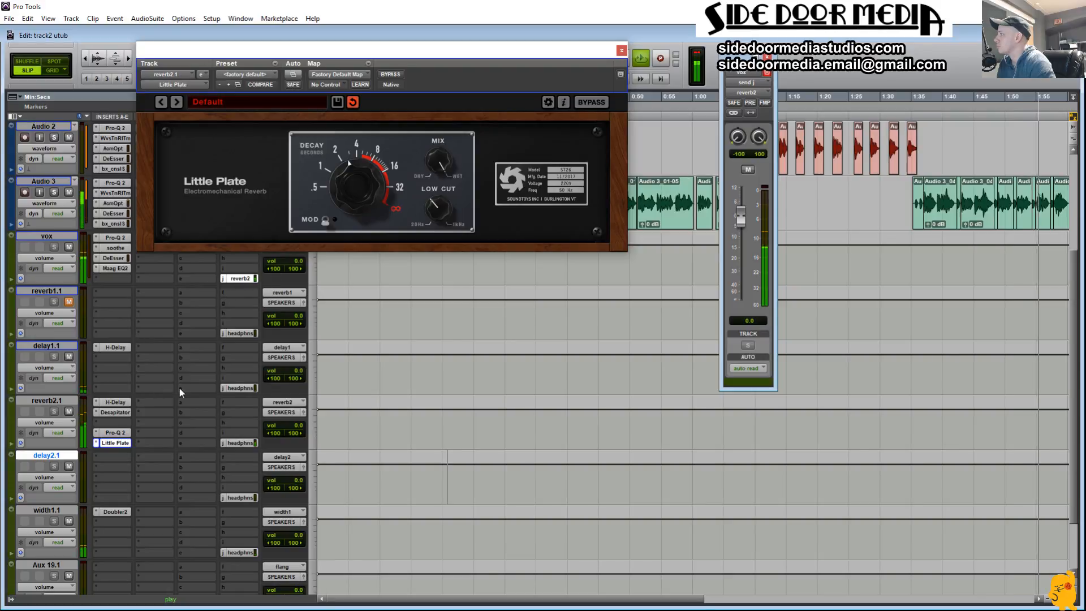
Step: Set the Pro-Q 2 high cut on reverb2.1 to 13455 Hz, lower the vox reverb2 send to -16.9 dB and close Little Plate
{"action": "left_click", "coordinate": [116, 432]}
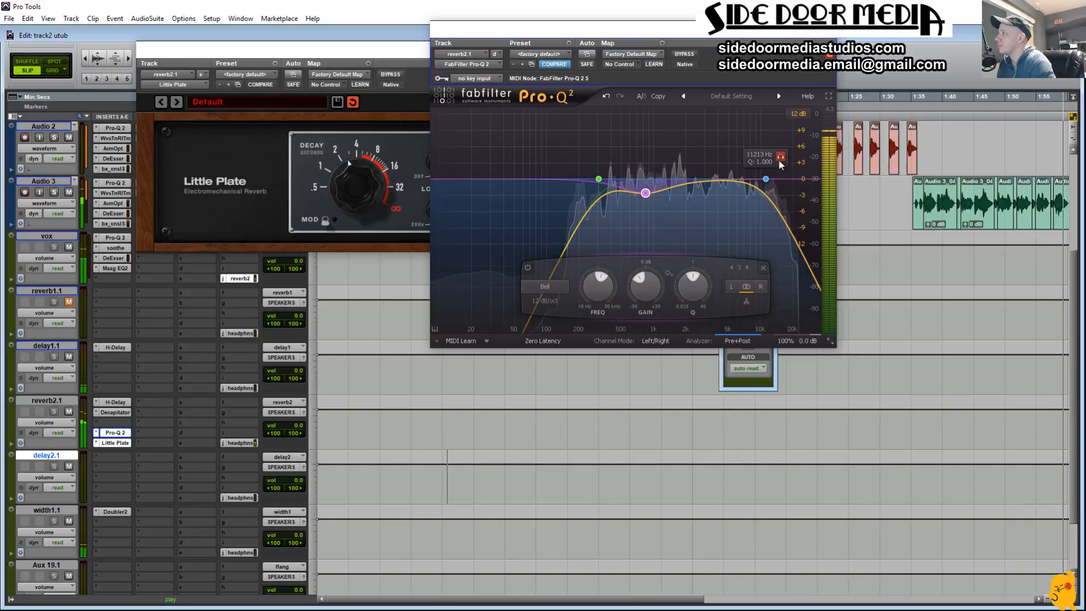
{"action": "mouse_move", "coordinate": [778, 159]}
{"action": "left_mouse_down"}
{"action": "mouse_move", "coordinate": [790, 158]}
{"action": "mouse_move", "coordinate": [779, 158]}
{"action": "left_mouse_up"}
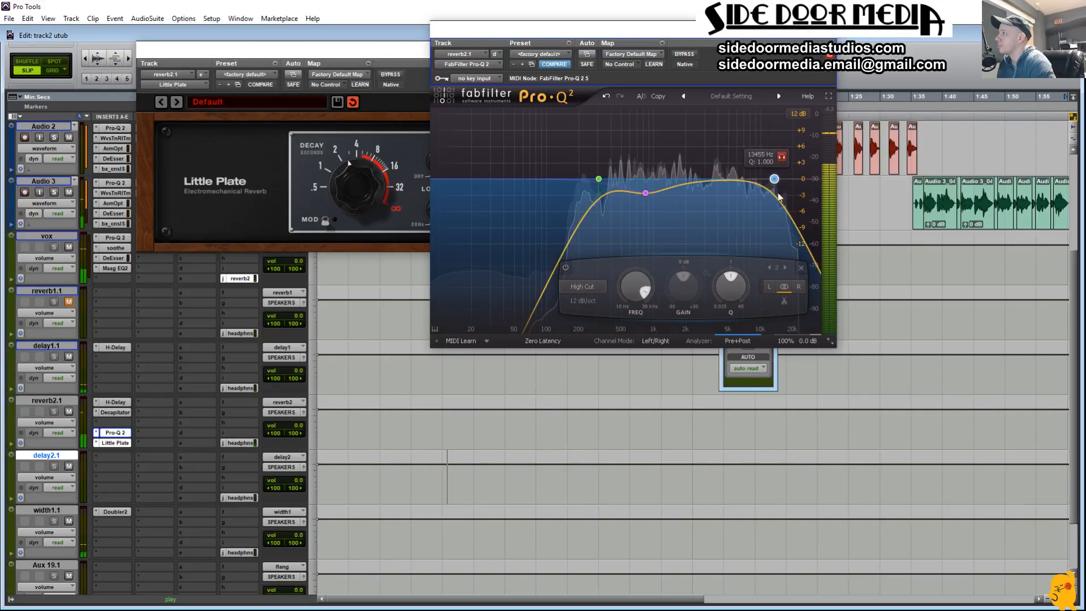
{"action": "left_click", "coordinate": [742, 388]}
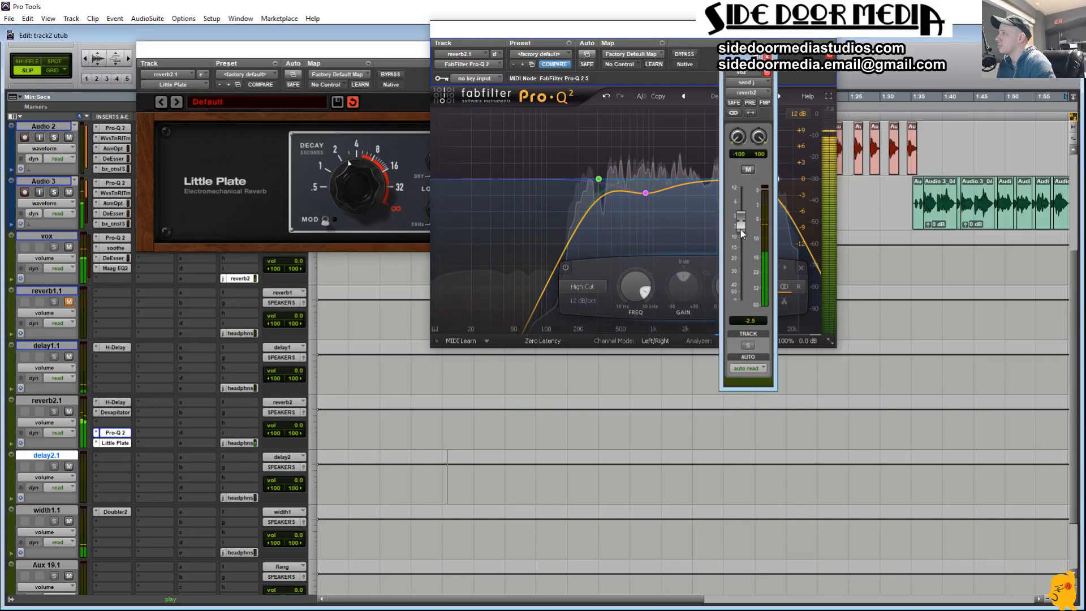
{"action": "left_click_drag", "start_coordinate": [738, 244], "coordinate": [737, 248]}
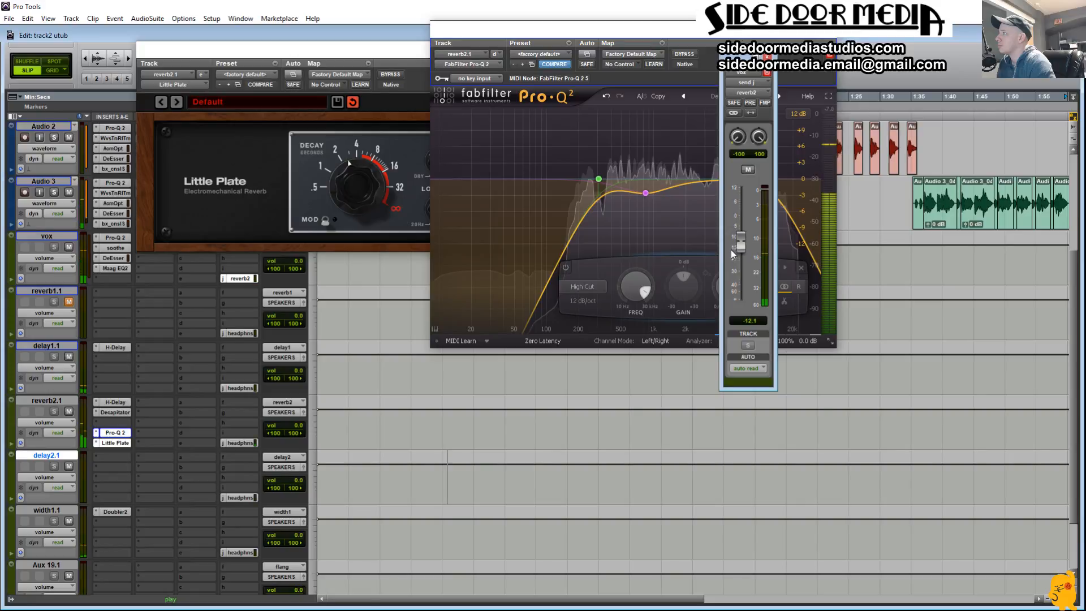
{"action": "left_click", "coordinate": [359, 209]}
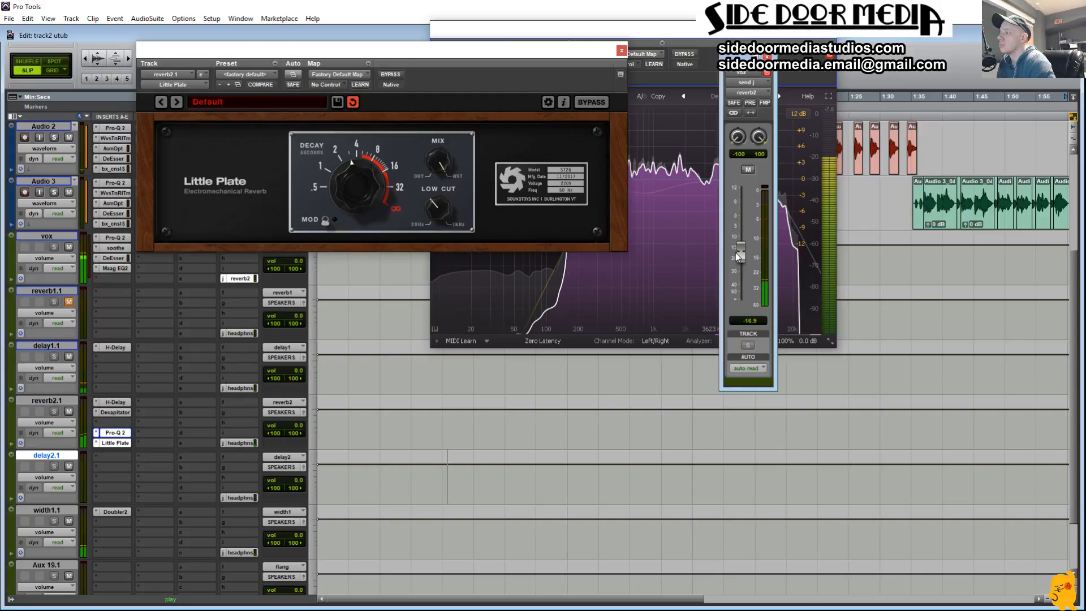
{"action": "left_click", "coordinate": [621, 51]}
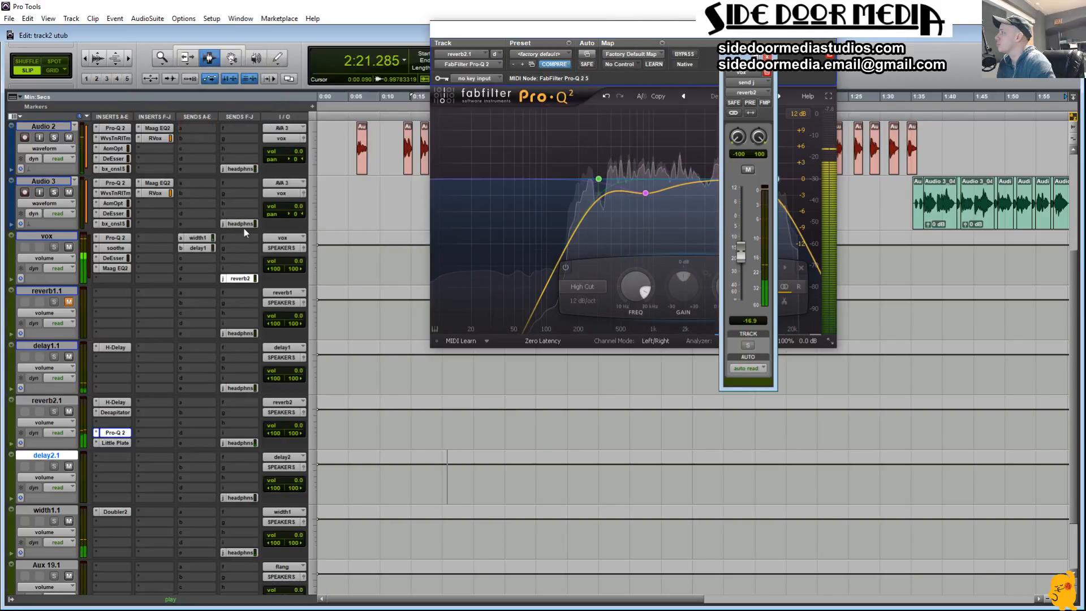
Step: Lower the Audio 2 track volume to -5.3 dB
{"action": "scroll", "coordinate": [134, 218], "scroll_direction": "up", "scroll_amount": 1}
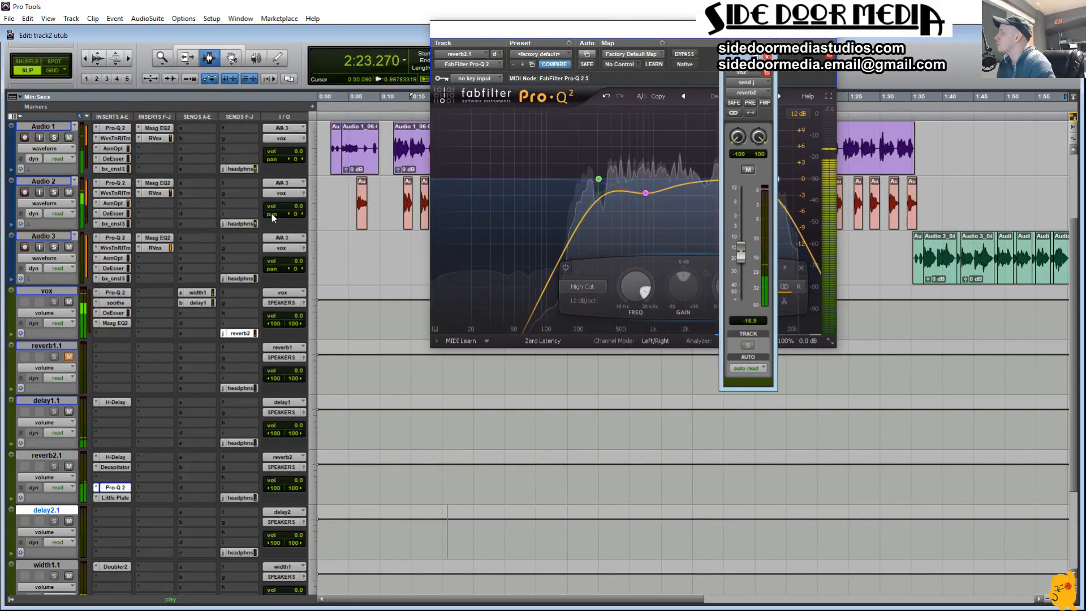
{"action": "left_click_drag", "start_coordinate": [300, 212], "coordinate": [297, 216]}
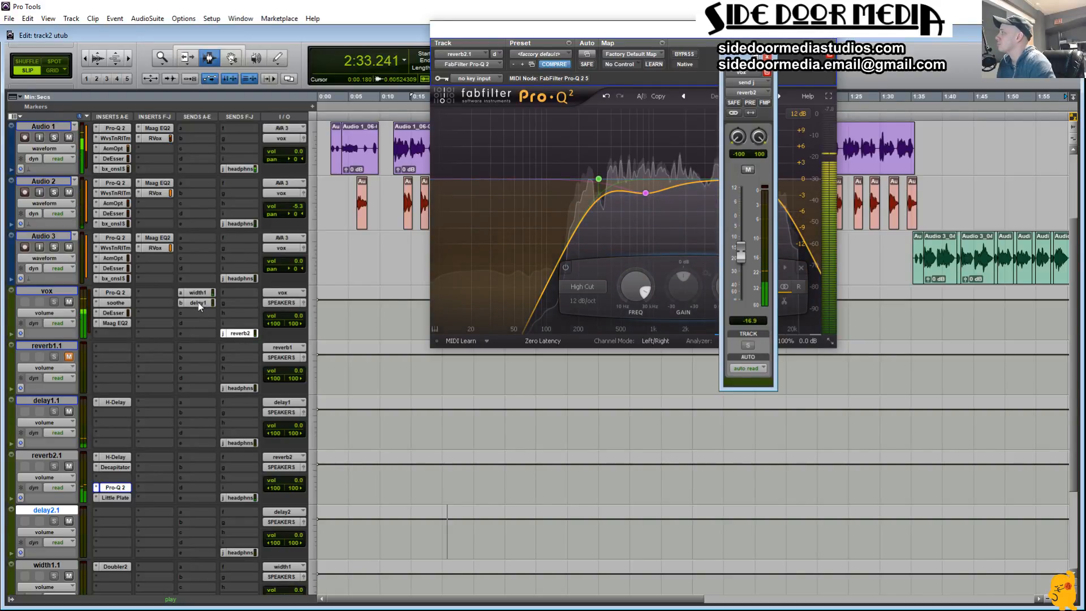
Step: Move a copy of the vox delay1 send onto Audio 2 and set its level to -11.0 dB
{"action": "left_click_drag", "start_coordinate": [198, 302], "coordinate": [198, 194]}
{"action": "left_click", "coordinate": [198, 195]}
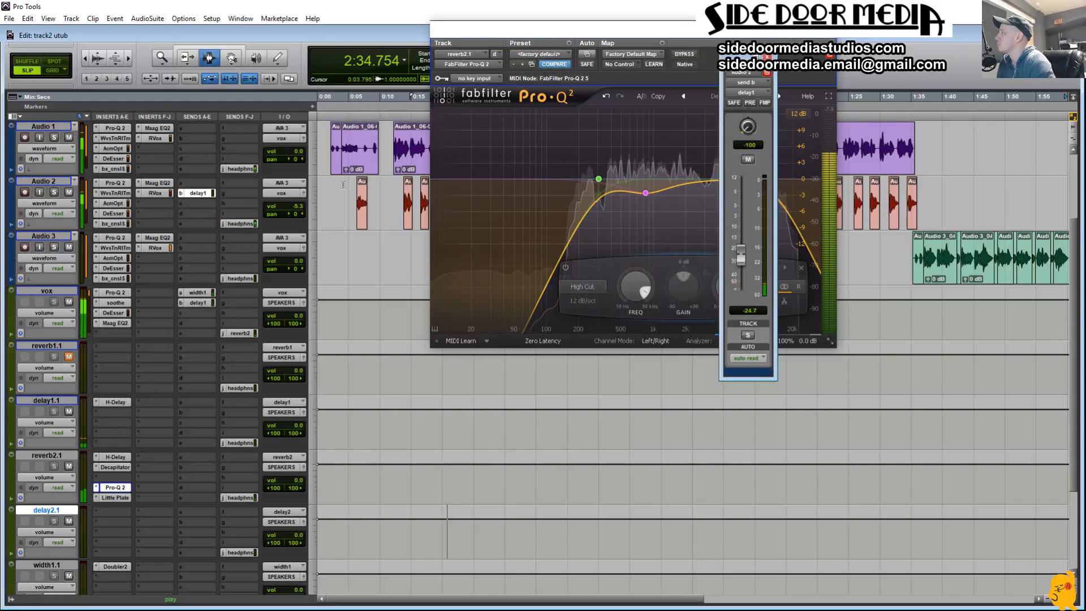
{"action": "left_click_drag", "start_coordinate": [743, 238], "coordinate": [742, 230]}
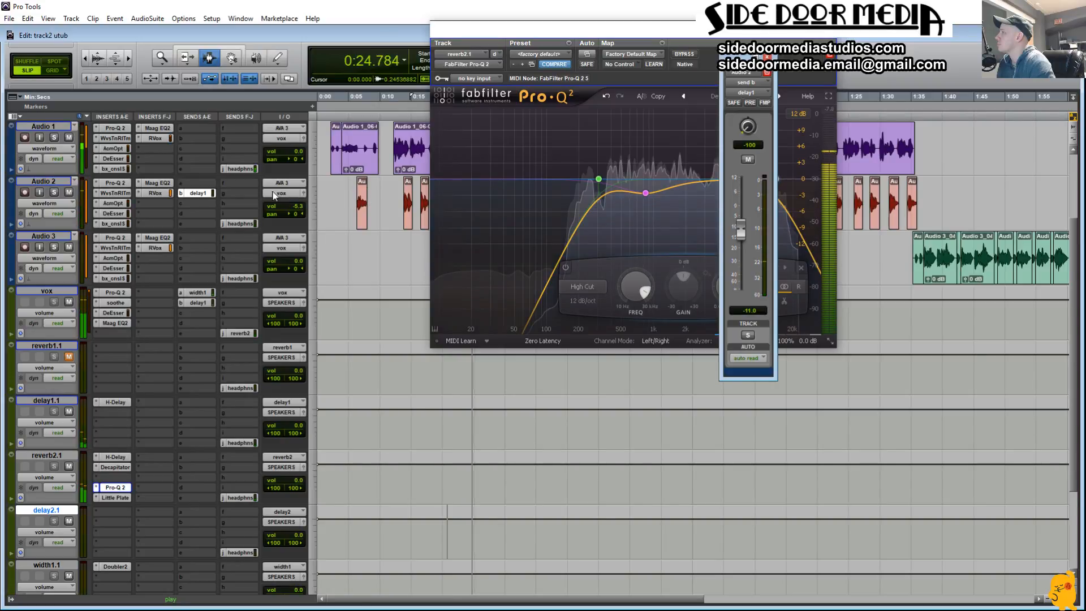
Step: Remove the delay1 send from Audio 2 and close its send window
{"action": "left_click", "coordinate": [182, 194]}
{"action": "left_click", "coordinate": [210, 198]}
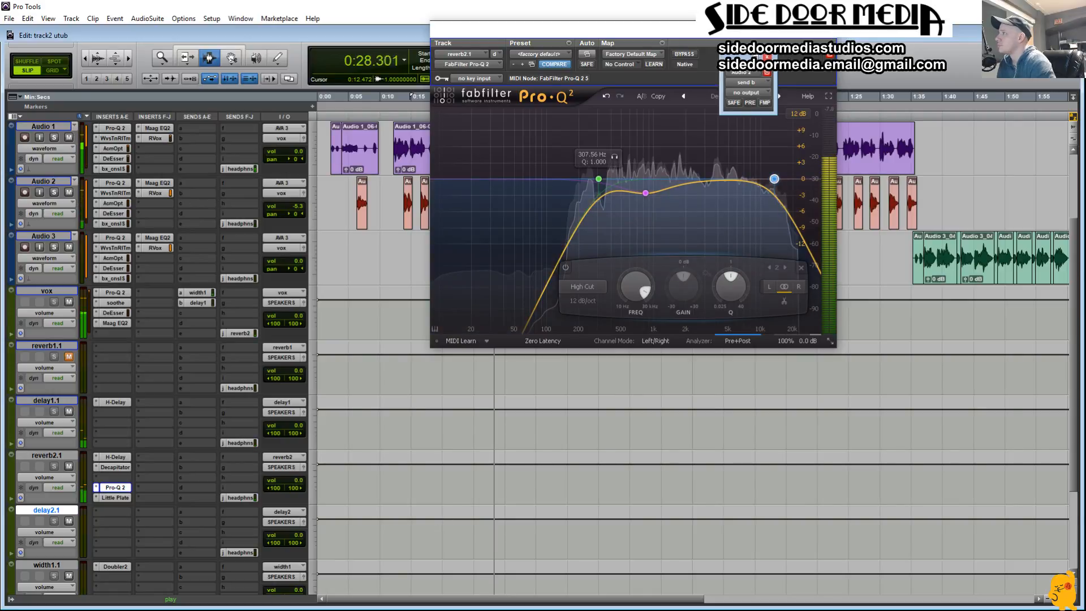
{"action": "left_click", "coordinate": [767, 57]}
Step: Set the reverb2.1 Pro-Q 2 low cut slope to 30 dB/oct and sweep its frequency up to about 1305.6 Hz
{"action": "left_click", "coordinate": [598, 179]}
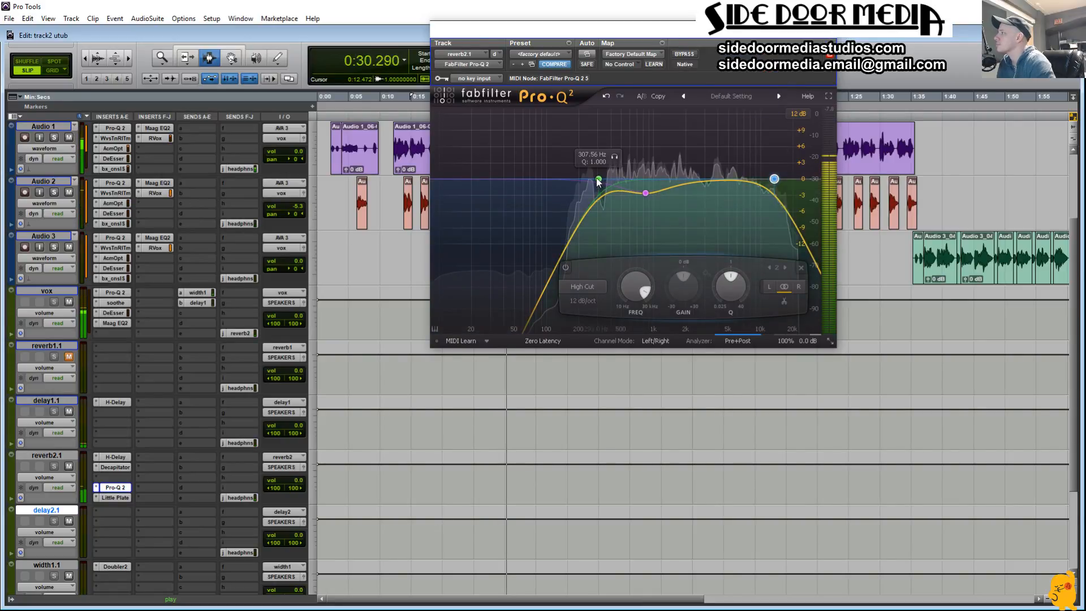
{"action": "left_click", "coordinate": [495, 301]}
{"action": "left_click", "coordinate": [513, 364]}
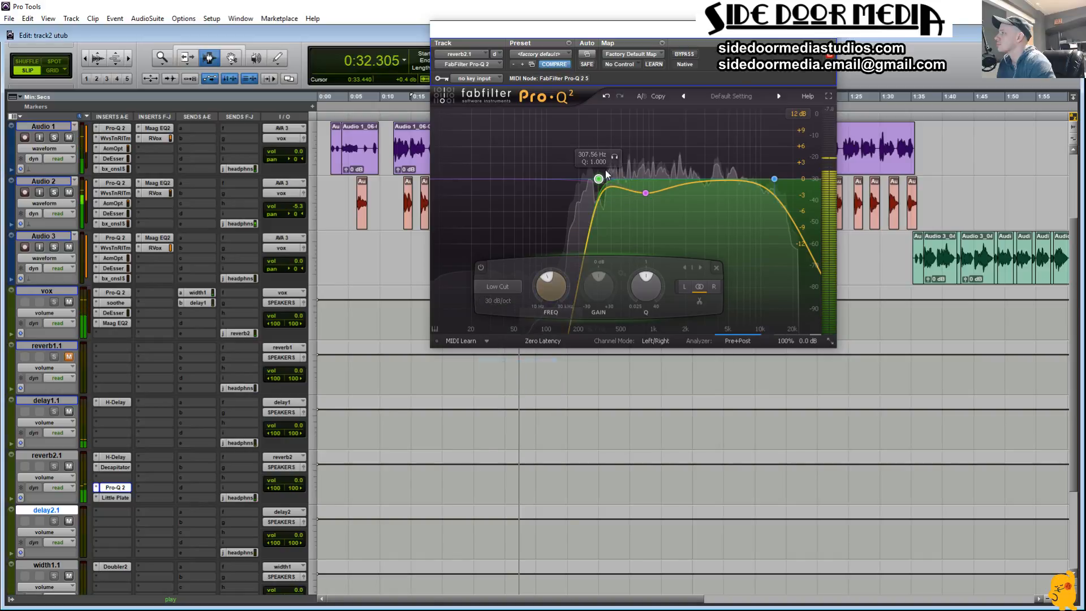
{"action": "left_click_drag", "start_coordinate": [616, 160], "coordinate": [691, 155]}
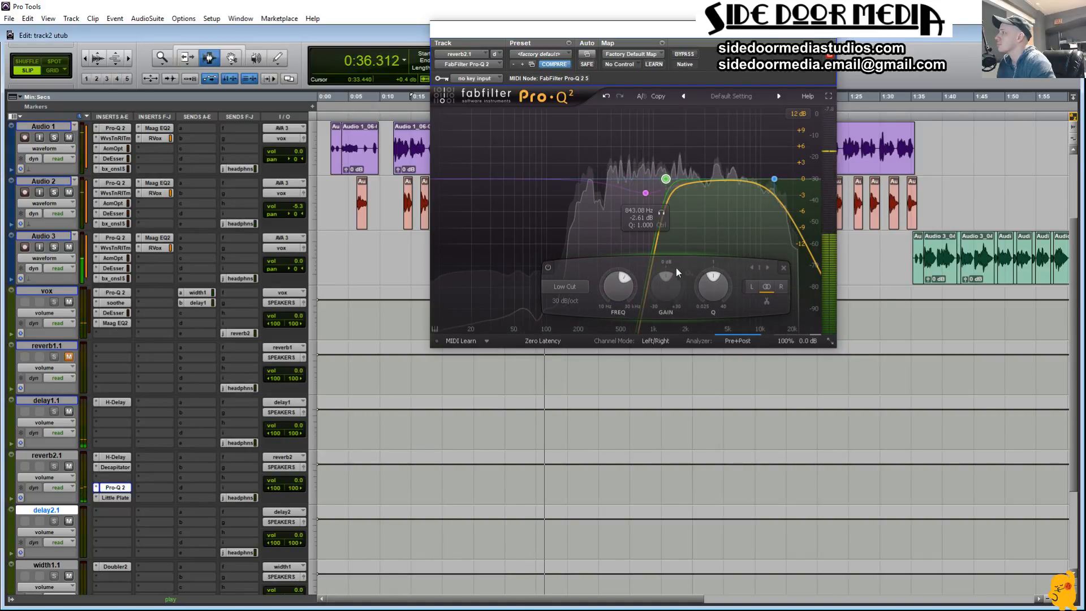
Step: Set the reverb2 send on vox to -15.3 dB and bring the Pro-Q 2 low cut back down to slightly above 200 Hz
{"action": "left_click", "coordinate": [237, 333]}
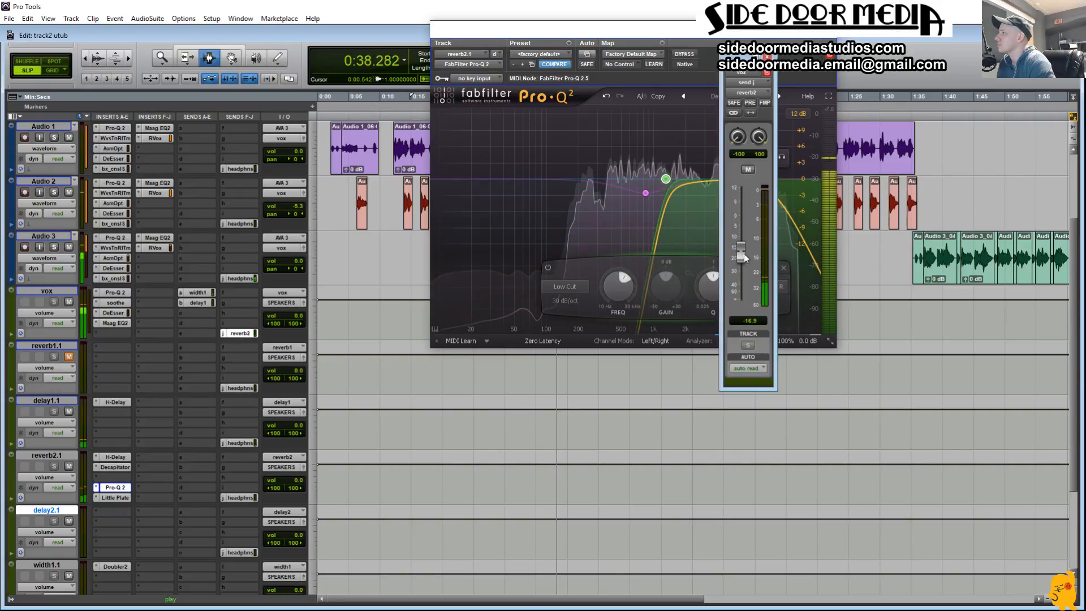
{"action": "left_click_drag", "start_coordinate": [739, 256], "coordinate": [742, 253]}
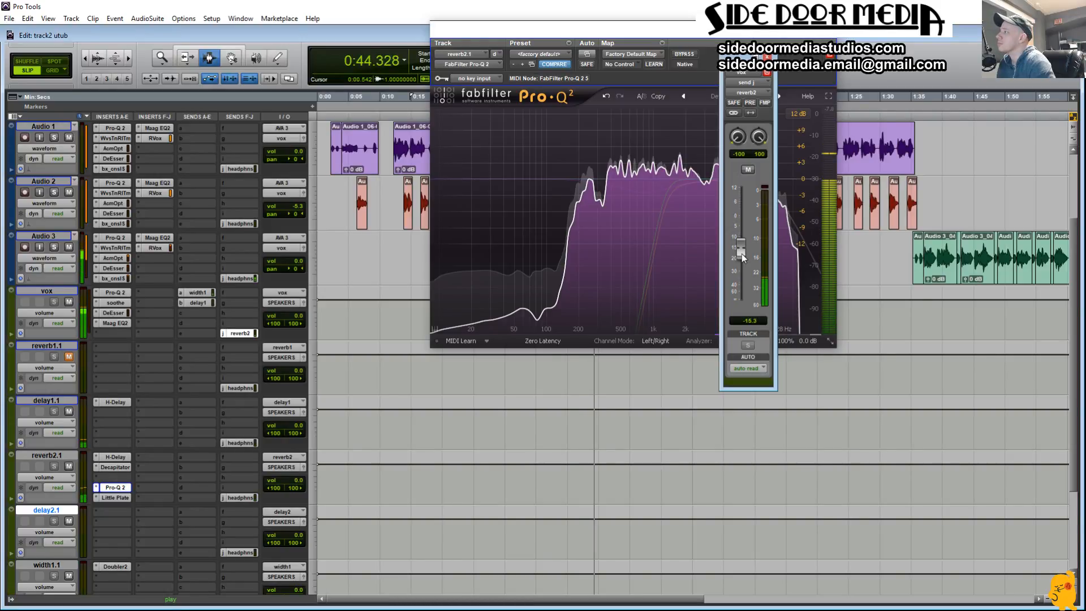
{"action": "mouse_move", "coordinate": [667, 177]}
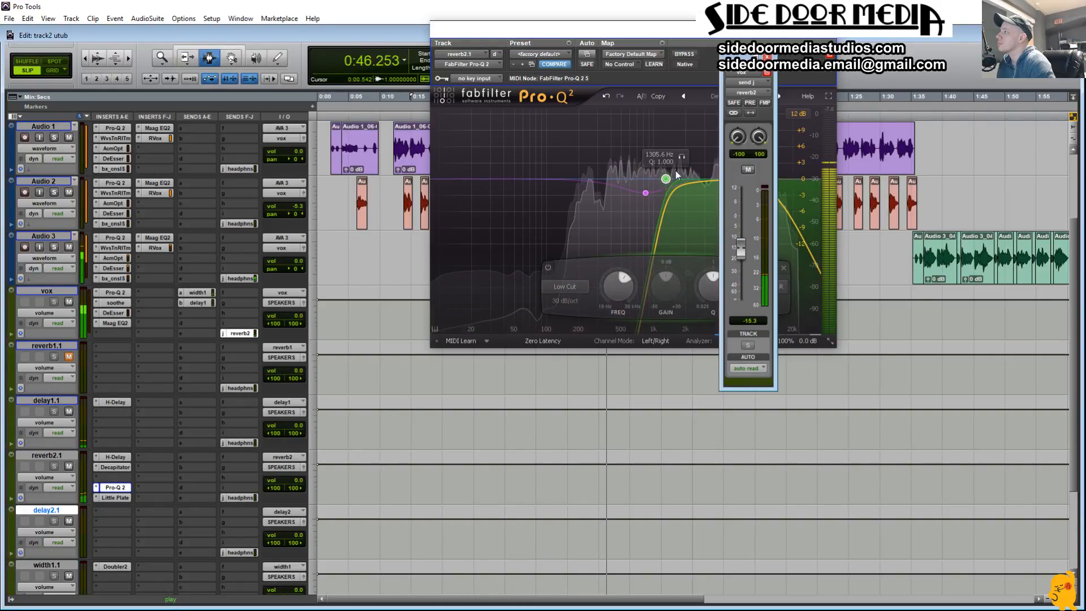
{"action": "left_click_drag", "start_coordinate": [682, 162], "coordinate": [605, 164]}
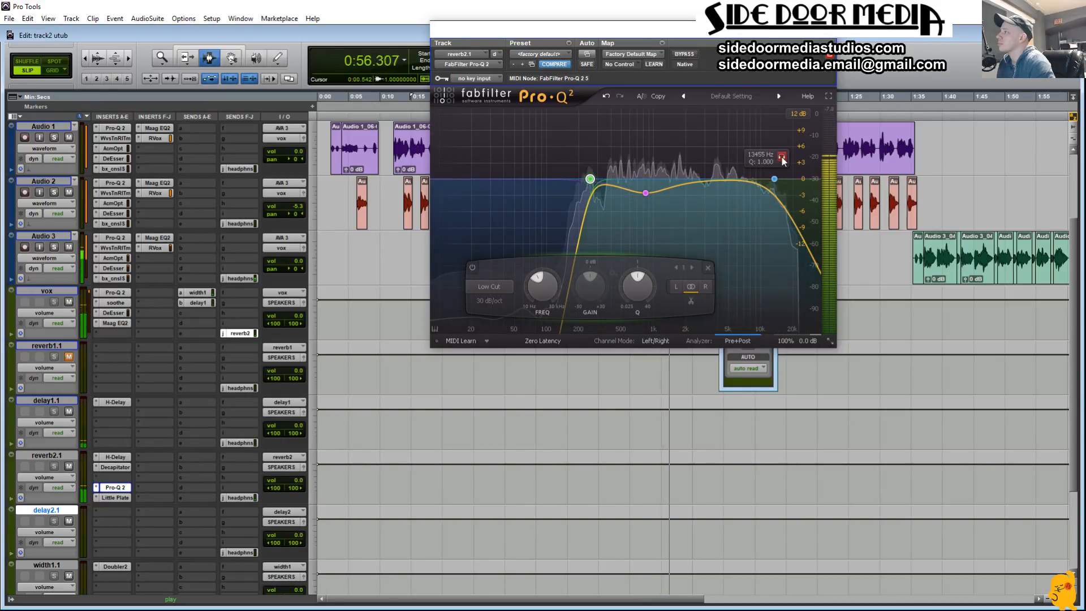
Step: Set the reverb2.1 Pro-Q 2 high cut slope to 24 dB/oct and lower its frequency to about 4090 Hz
{"action": "left_click", "coordinate": [763, 158]}
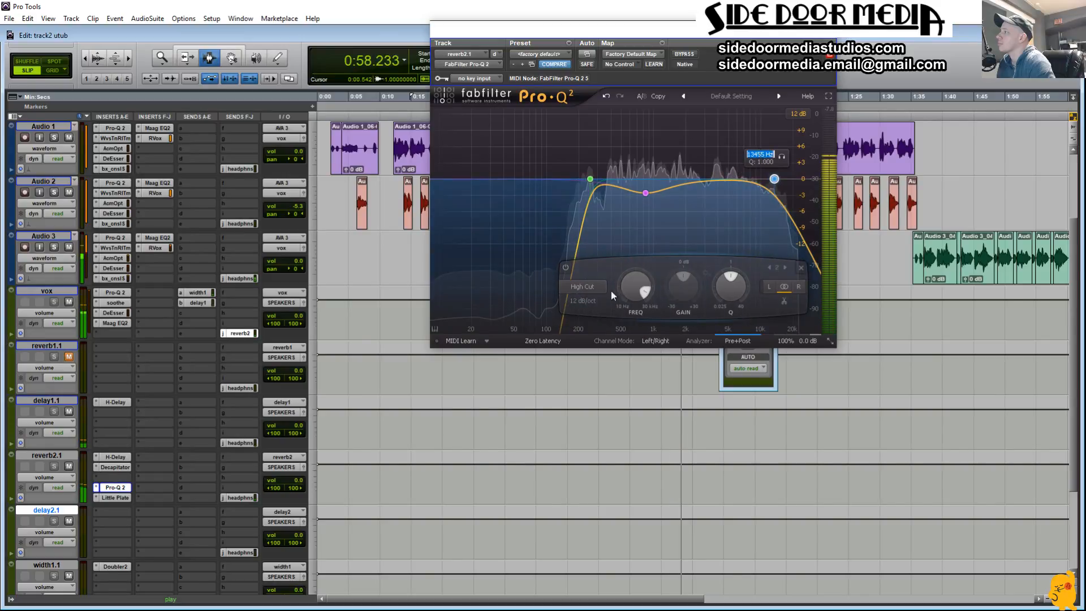
{"action": "left_click", "coordinate": [601, 307]}
{"action": "left_click", "coordinate": [579, 297]}
{"action": "left_click", "coordinate": [614, 347]}
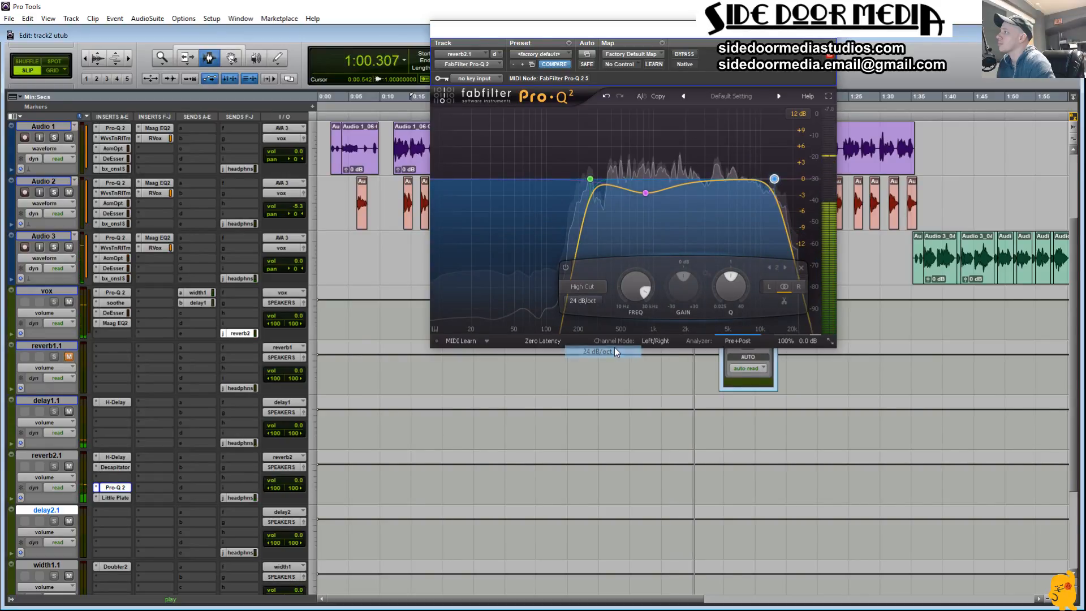
{"action": "left_click_drag", "start_coordinate": [780, 157], "coordinate": [725, 156]}
Step: Raise the vox reverb2 send to 0.0 dB, move the Pro-Q 2 window clear of it and raise the high cut to slightly above 10 kHz
{"action": "left_click", "coordinate": [743, 379]}
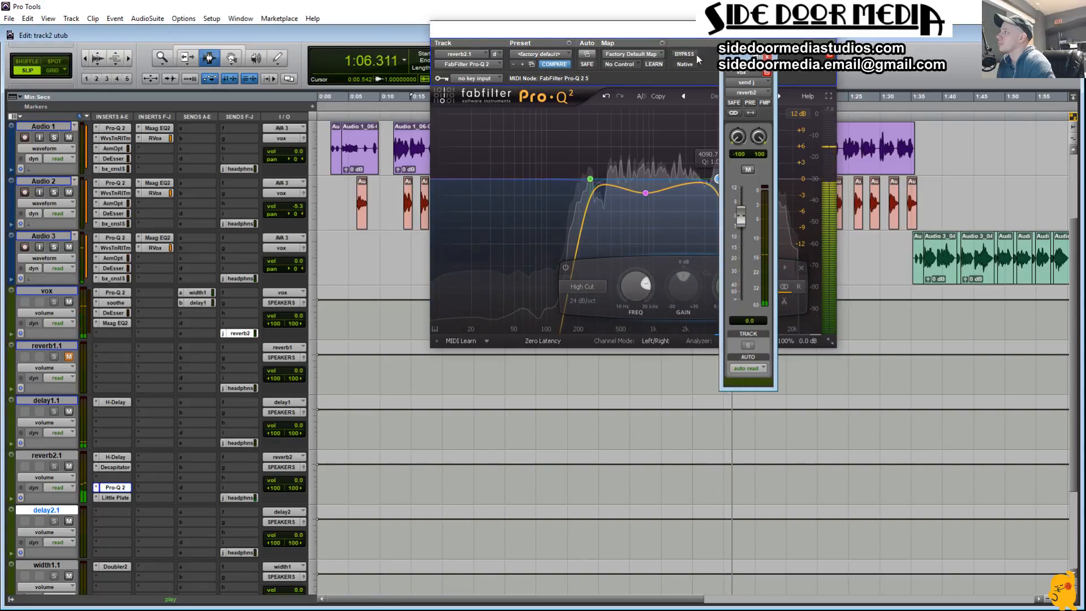
{"action": "left_click", "coordinate": [685, 32]}
{"action": "left_click_drag", "start_coordinate": [685, 32], "coordinate": [463, 42]}
{"action": "left_click_drag", "start_coordinate": [517, 170], "coordinate": [562, 172]}
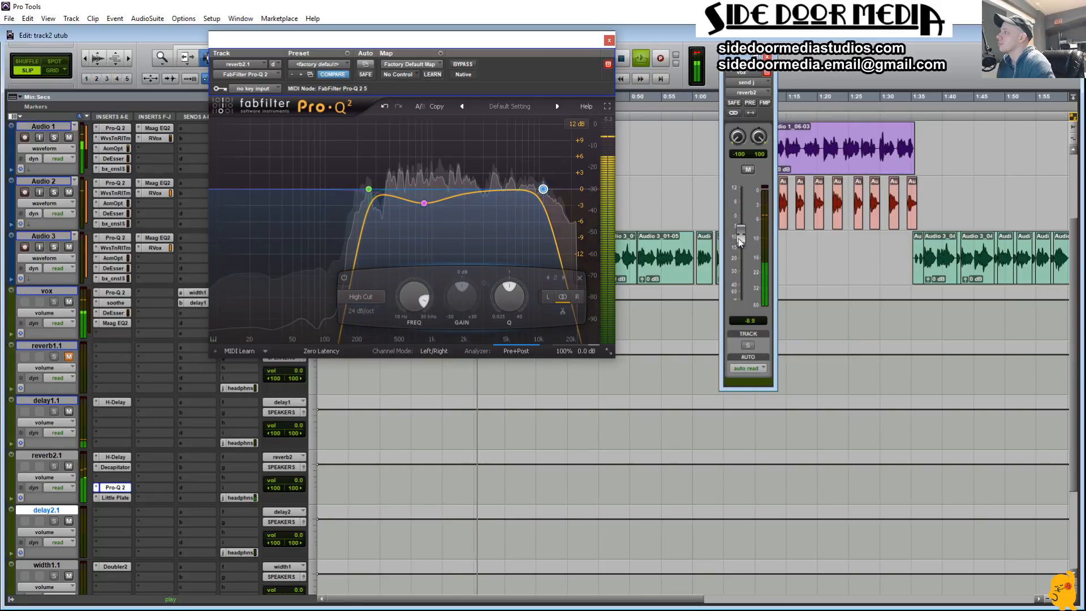
Step: Set the reverb2 send on vox to -15.6 dB and close the Pro-Q 2 and send windows
{"action": "left_click_drag", "start_coordinate": [734, 246], "coordinate": [726, 253]}
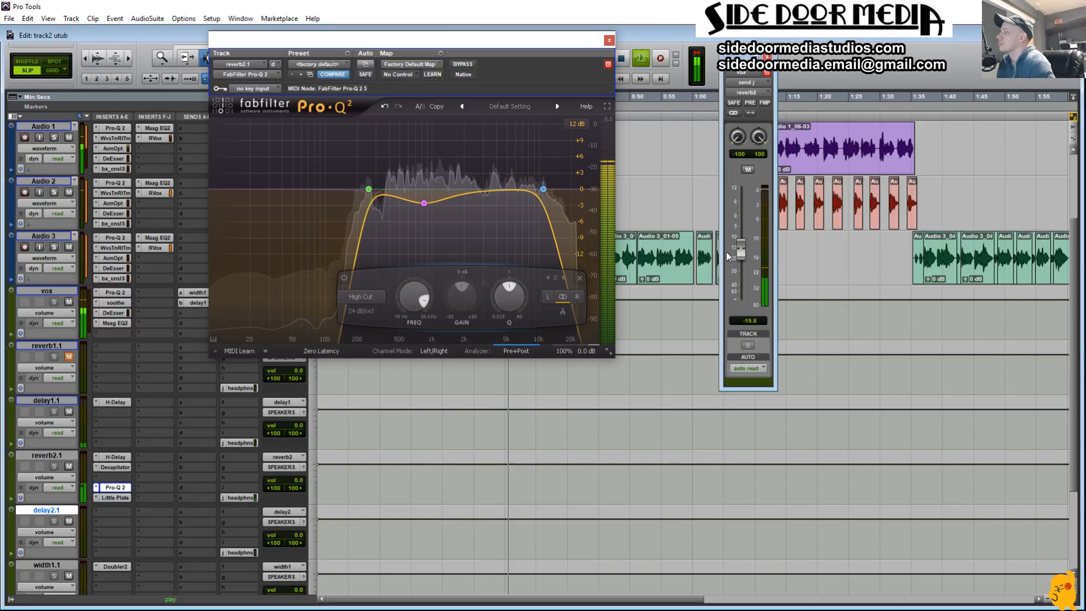
{"action": "left_click", "coordinate": [608, 40]}
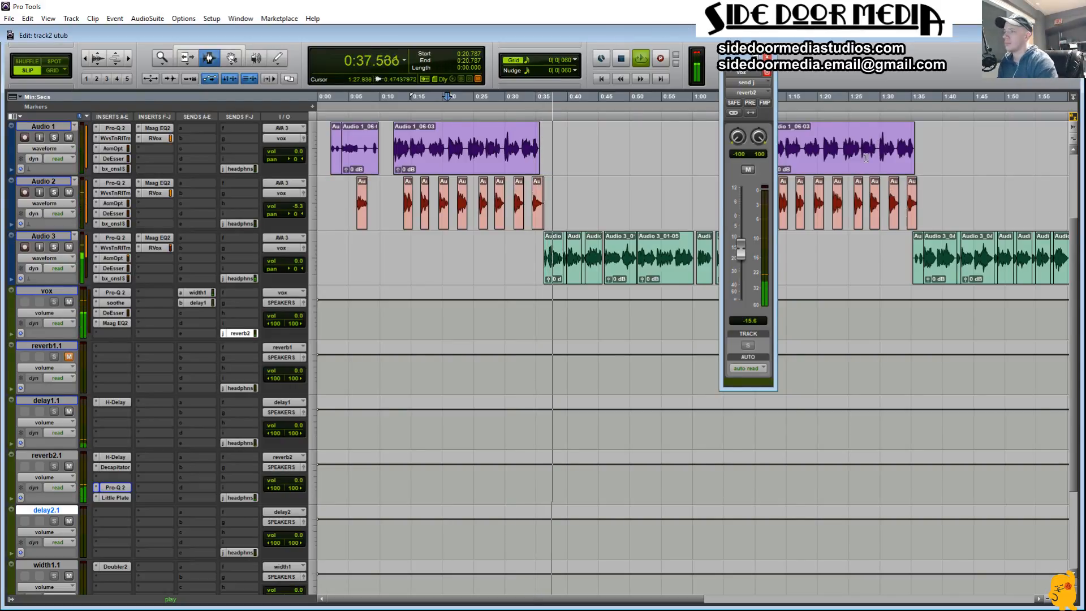
{"action": "left_click", "coordinate": [767, 58]}
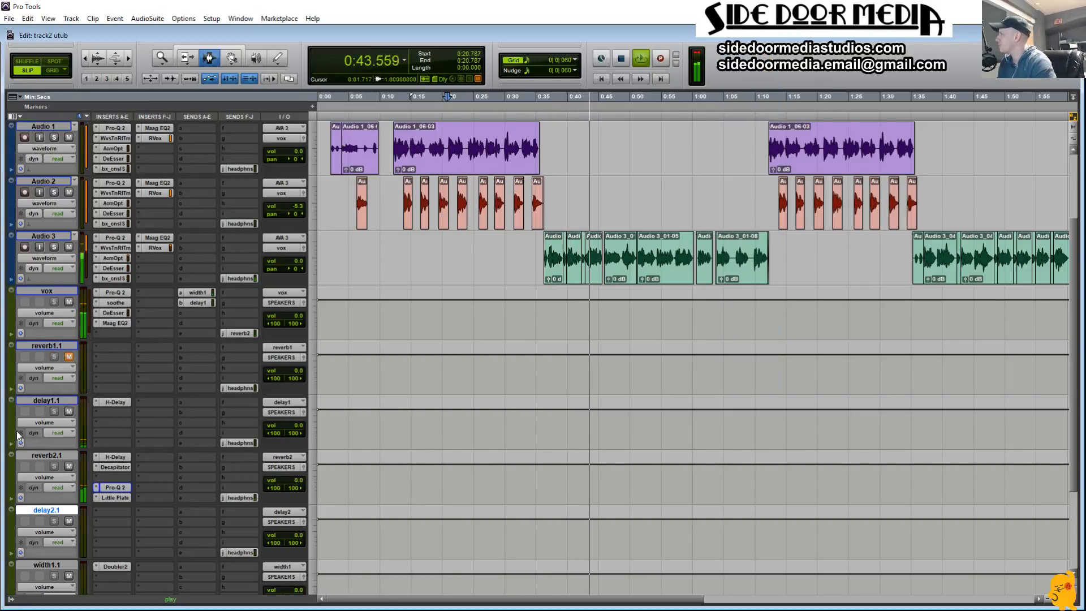
Step: Reopen the reverb2 send on vox, check Little Plate on reverb2.1 and lower the send level to -17.4 dB
{"action": "left_click", "coordinate": [240, 334]}
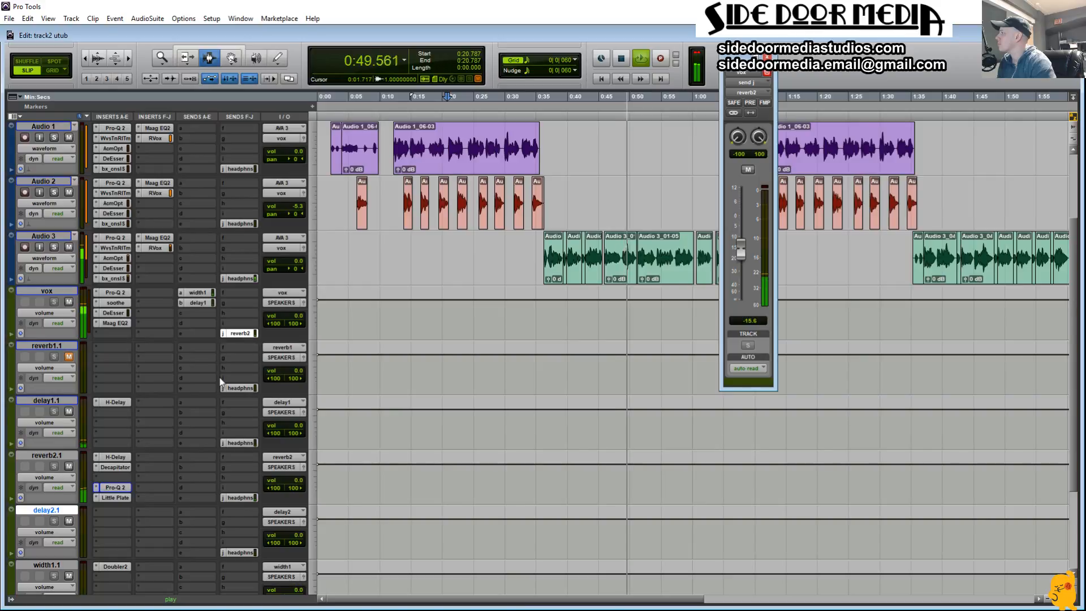
{"action": "left_click", "coordinate": [114, 498]}
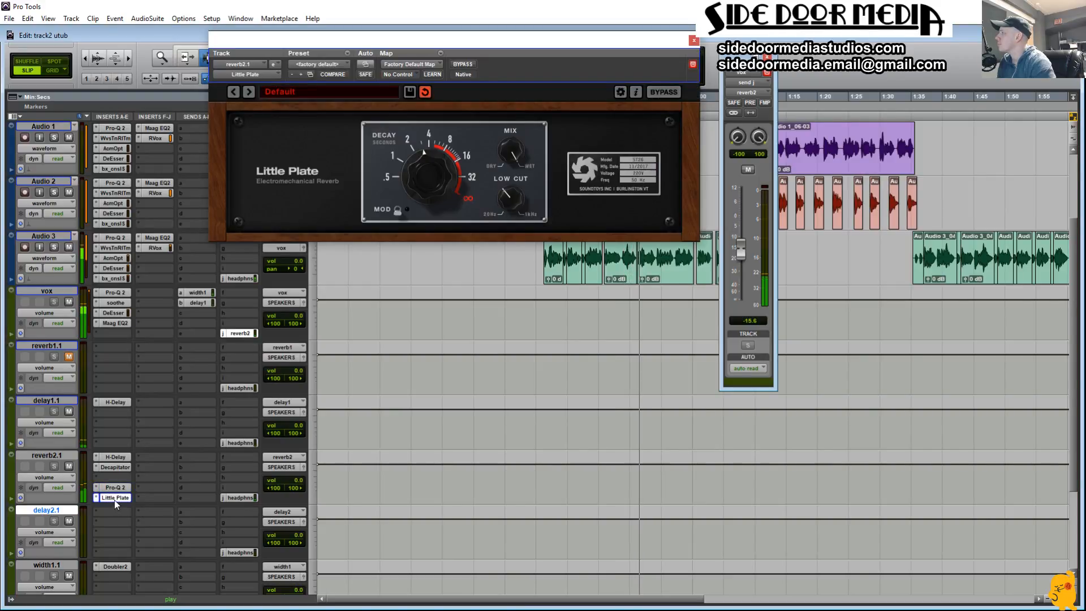
{"action": "left_click", "coordinate": [114, 498]}
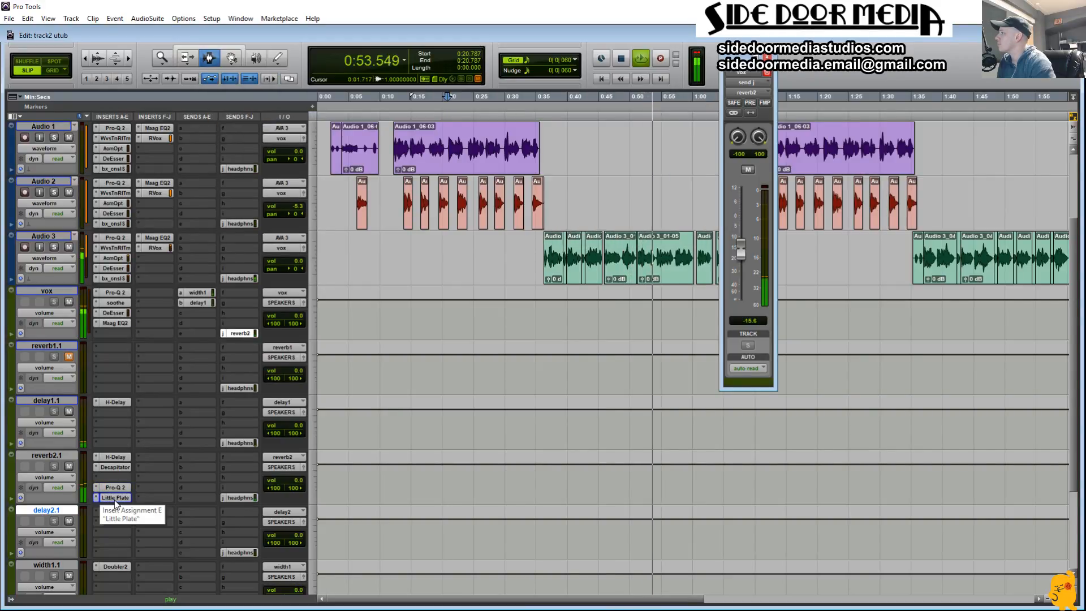
{"action": "left_click_drag", "start_coordinate": [738, 261], "coordinate": [738, 265]}
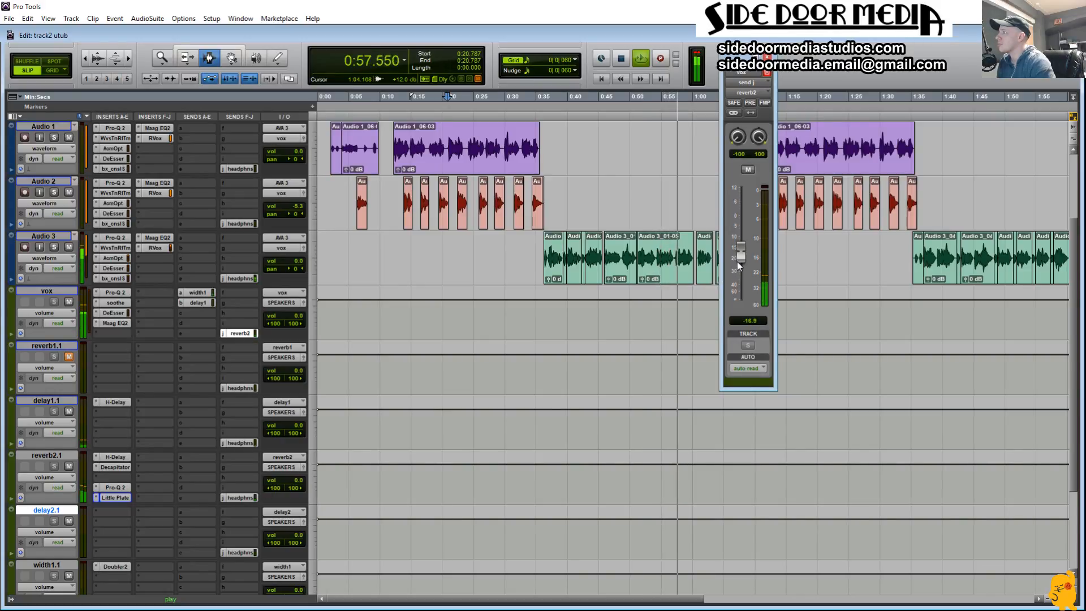
{"action": "left_click_drag", "start_coordinate": [738, 262], "coordinate": [735, 263]}
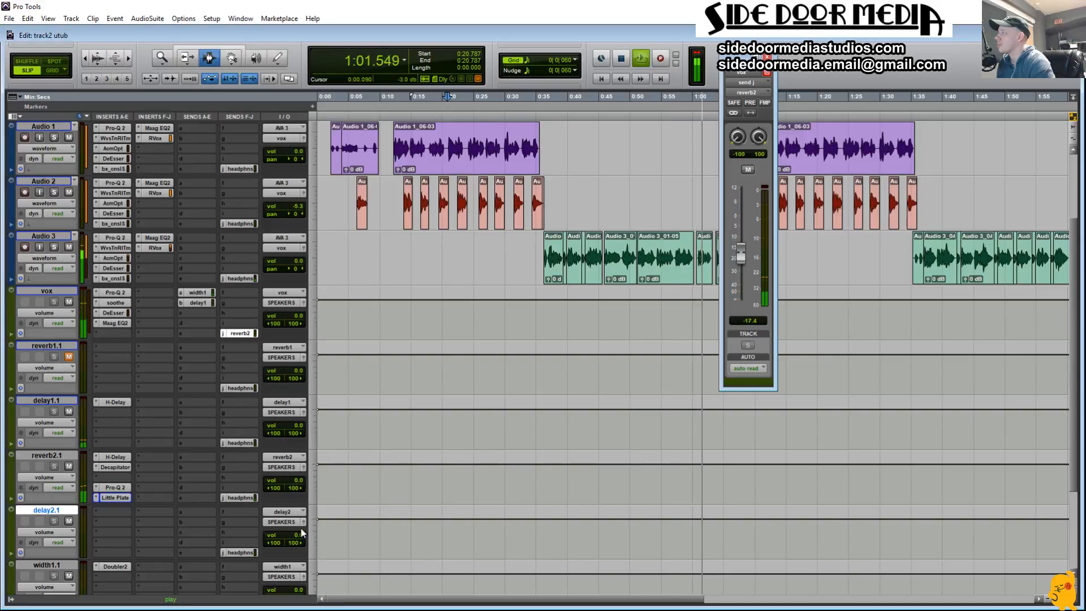
Step: Check the H-Delay on reverb2.1 and insert Gem Dopamine in the fifth insert slot of vox
{"action": "left_click", "coordinate": [116, 487]}
{"action": "left_click", "coordinate": [116, 457]}
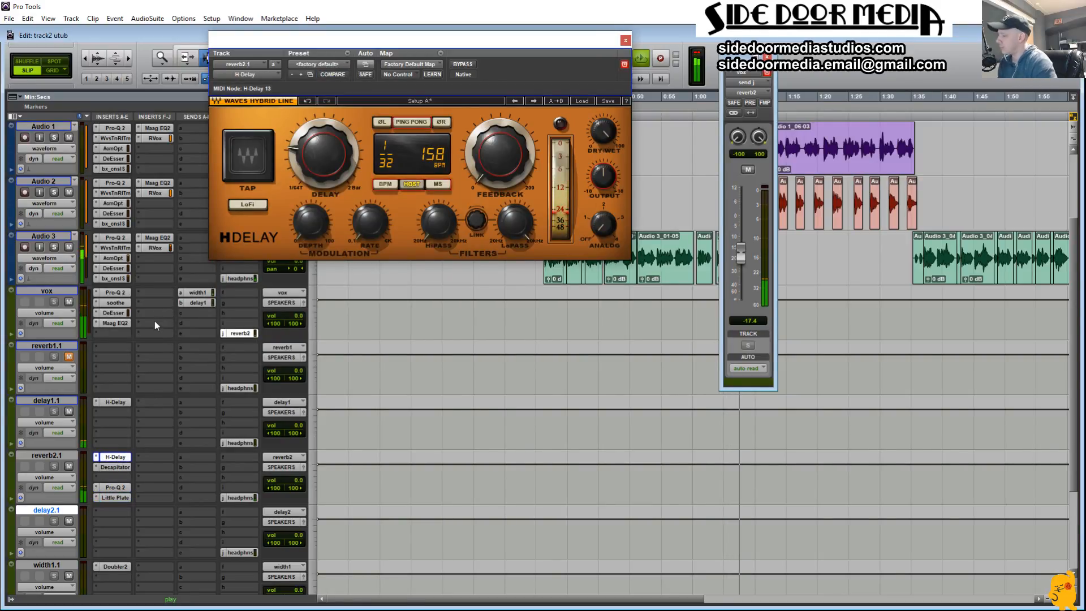
{"action": "left_click", "coordinate": [100, 334]}
{"action": "mouse_move", "coordinate": [159, 374]}
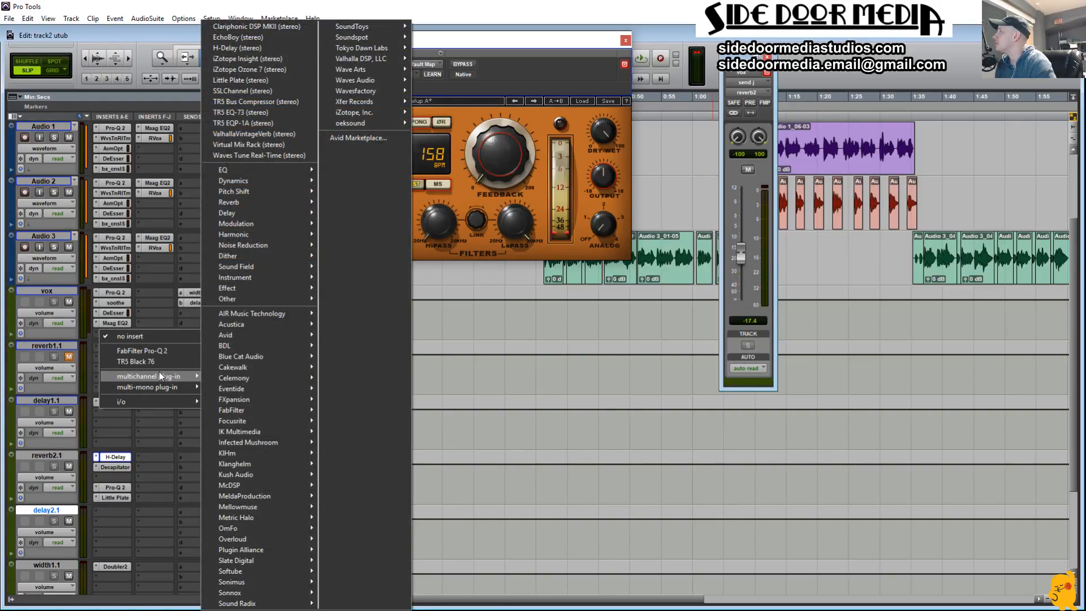
{"action": "mouse_move", "coordinate": [296, 182]}
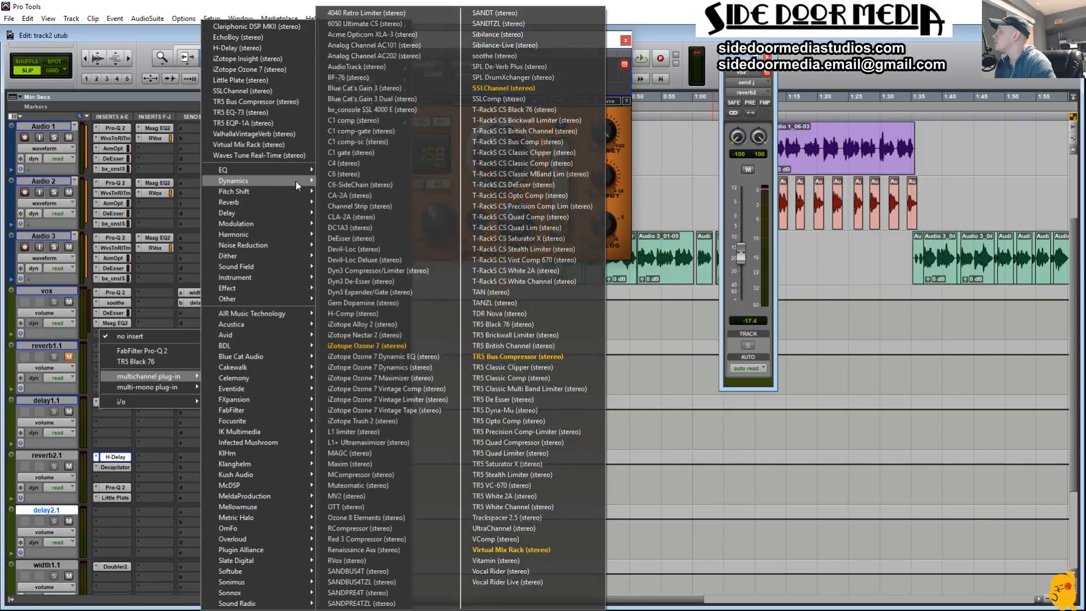
{"action": "left_click", "coordinate": [415, 298]}
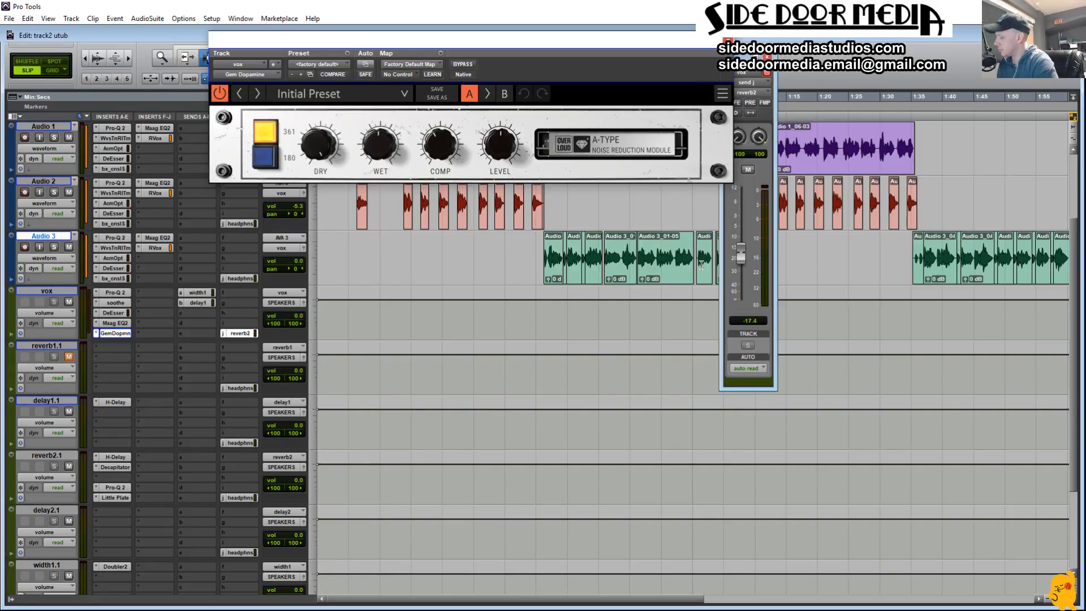
Step: Adjust the Dry level of Gem Dopamine on vox while auditioning the Audio 3 verse
{"action": "key", "text": "space"}
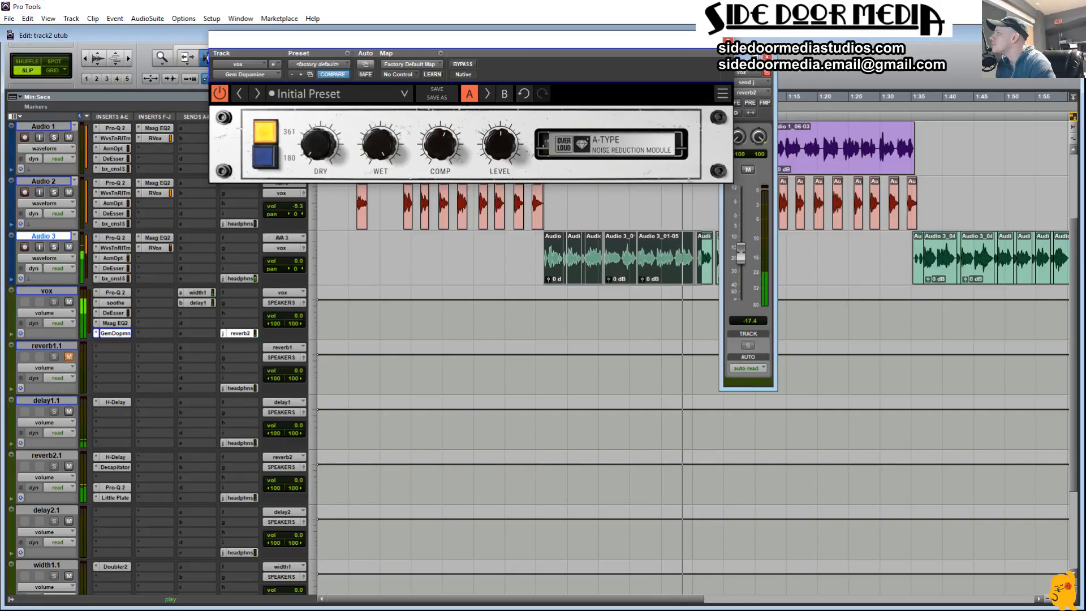
{"action": "left_click_drag", "start_coordinate": [320, 144], "coordinate": [319, 111]}
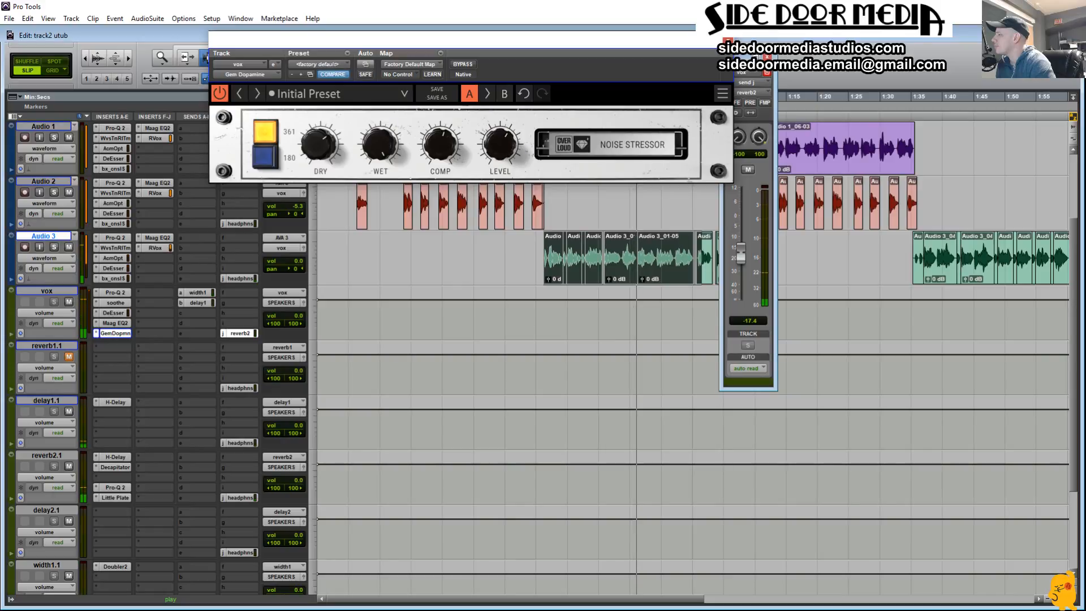
{"action": "key", "text": "space"}
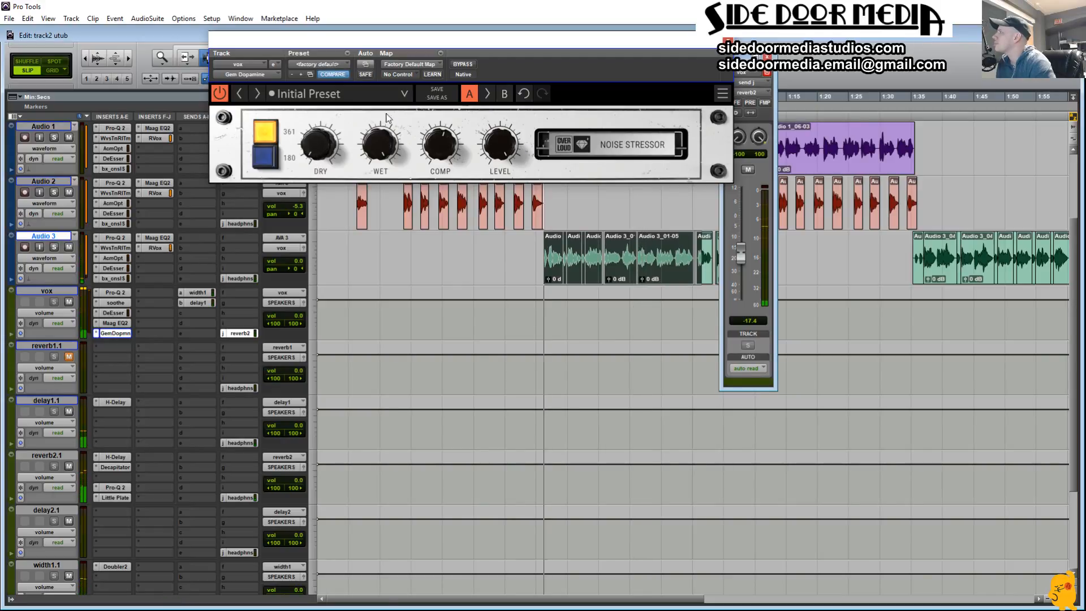
{"action": "key", "text": "space"}
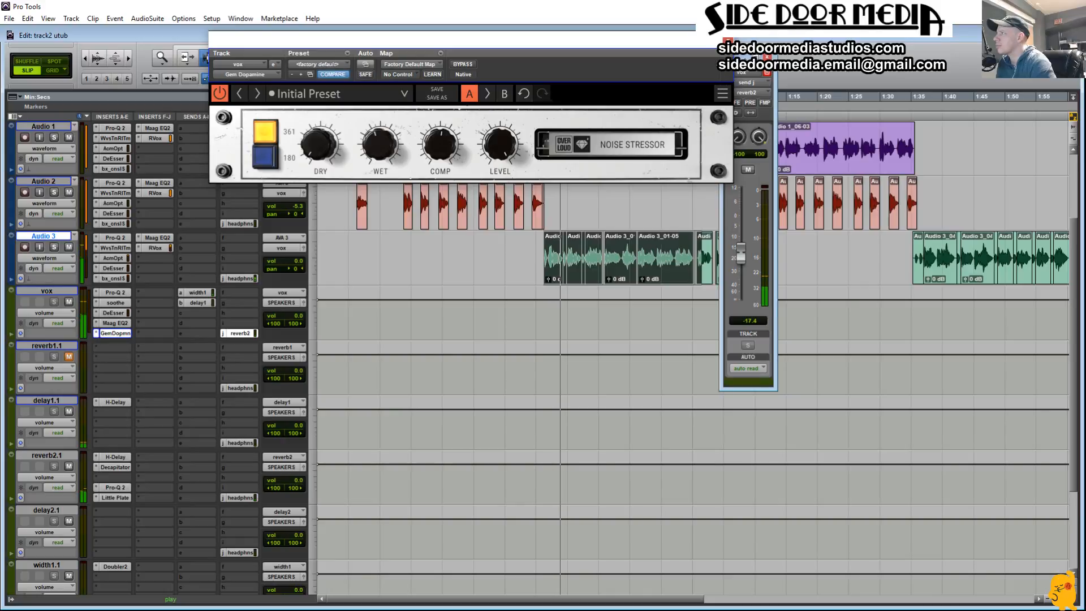
Step: Move the reverb2 send window clear of the clips, extend the selection to the end of clip Audio 3_01-08 and audition it
{"action": "left_click_drag", "start_coordinate": [735, 83], "coordinate": [943, 65]}
{"action": "left_click_drag", "start_coordinate": [748, 271], "coordinate": [770, 271], "text": "shift"}
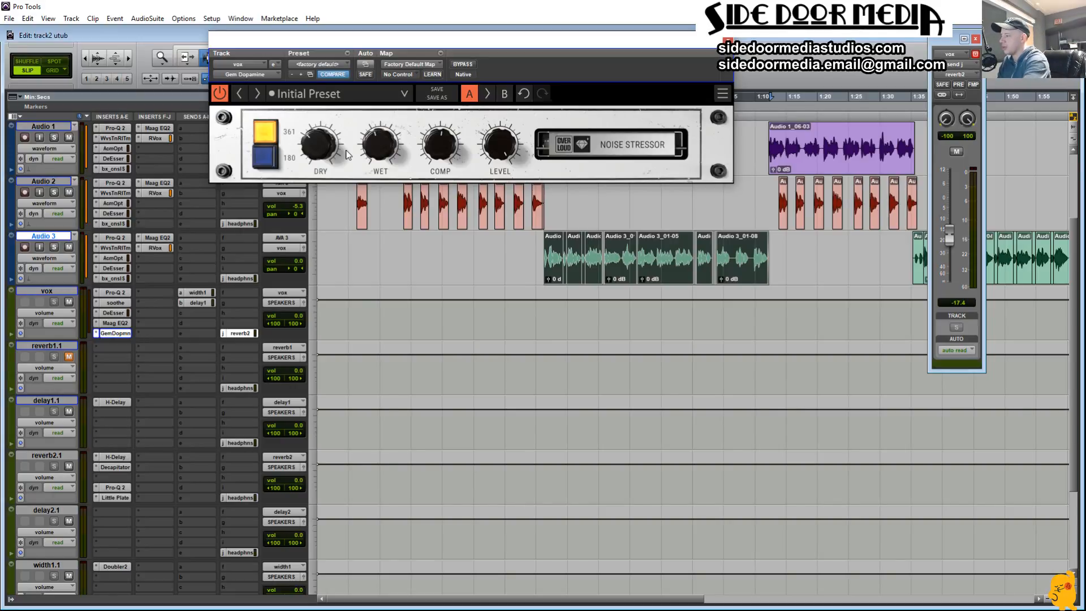
{"action": "key", "text": "space"}
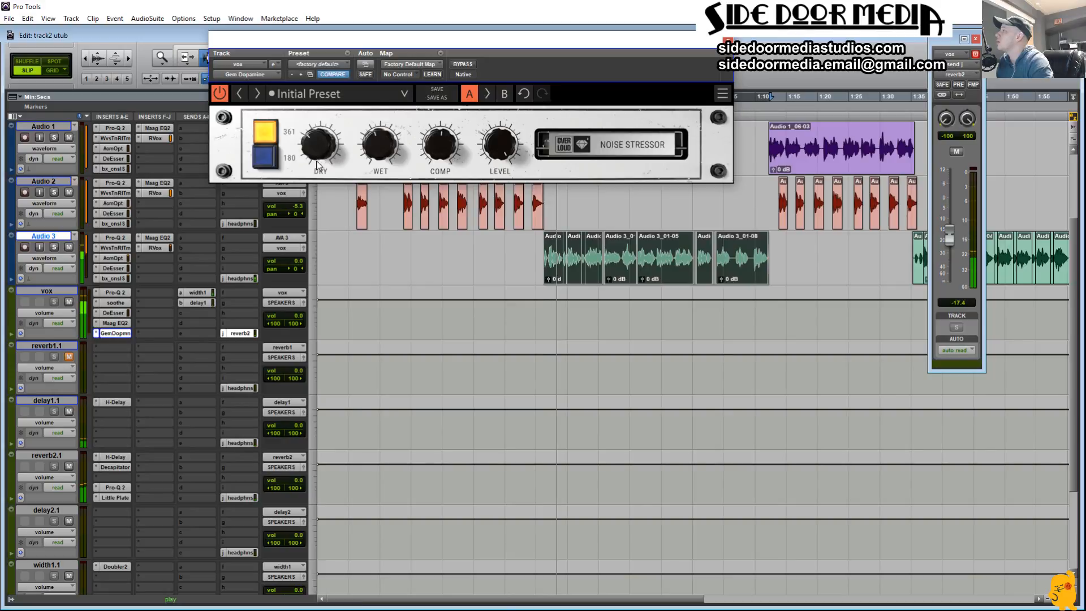
{"action": "key", "text": "space"}
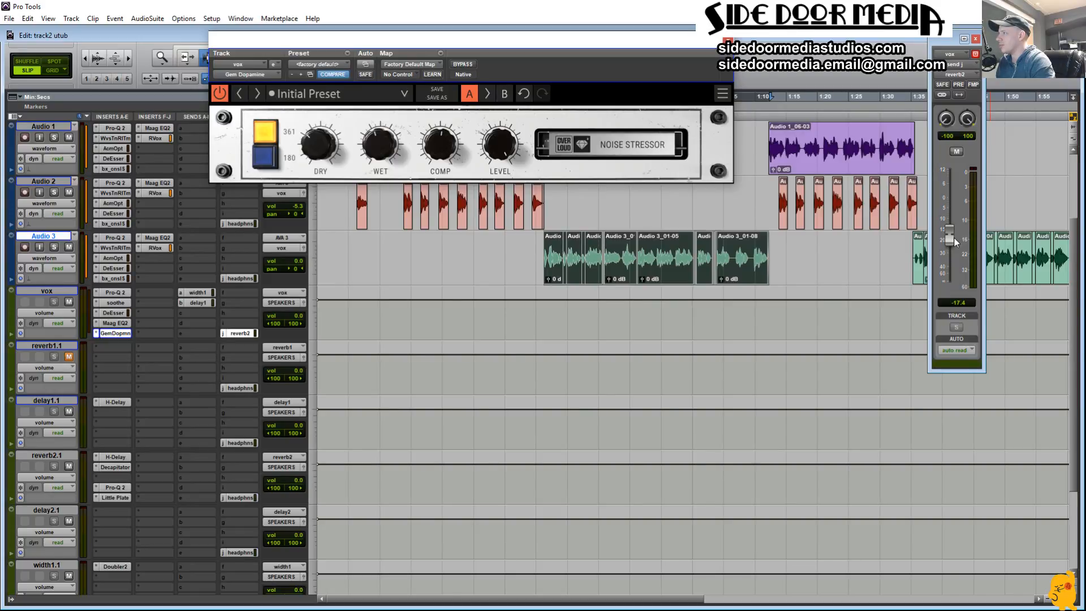
Step: Lower the reverb2 send on vox to -21.4 dB and audition the Audio 3 verse
{"action": "left_click_drag", "start_coordinate": [954, 241], "coordinate": [951, 252]}
{"action": "key", "text": "space"}
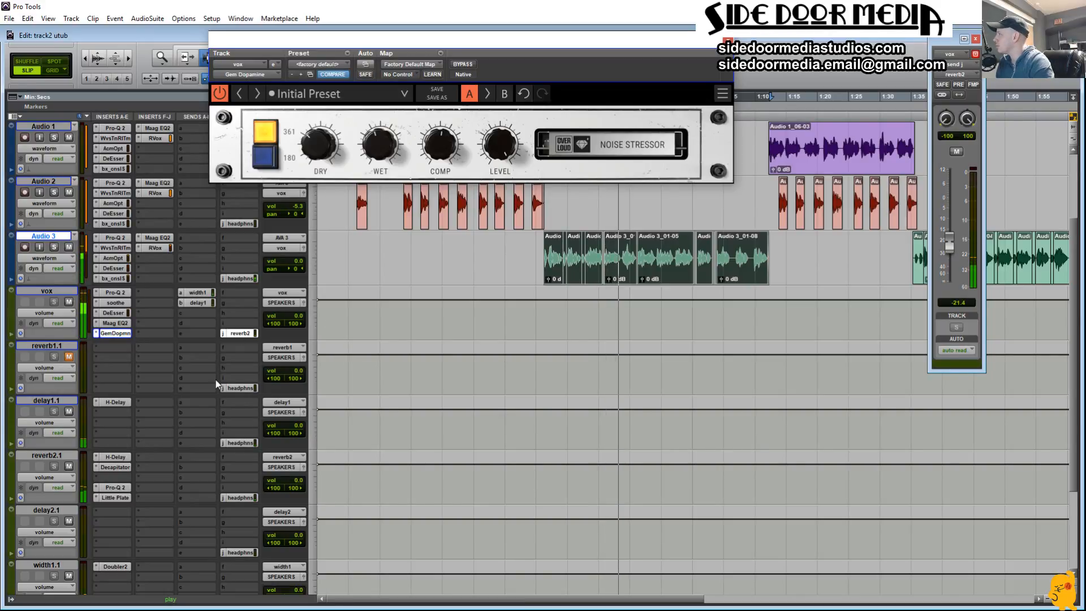
{"action": "key", "text": "space"}
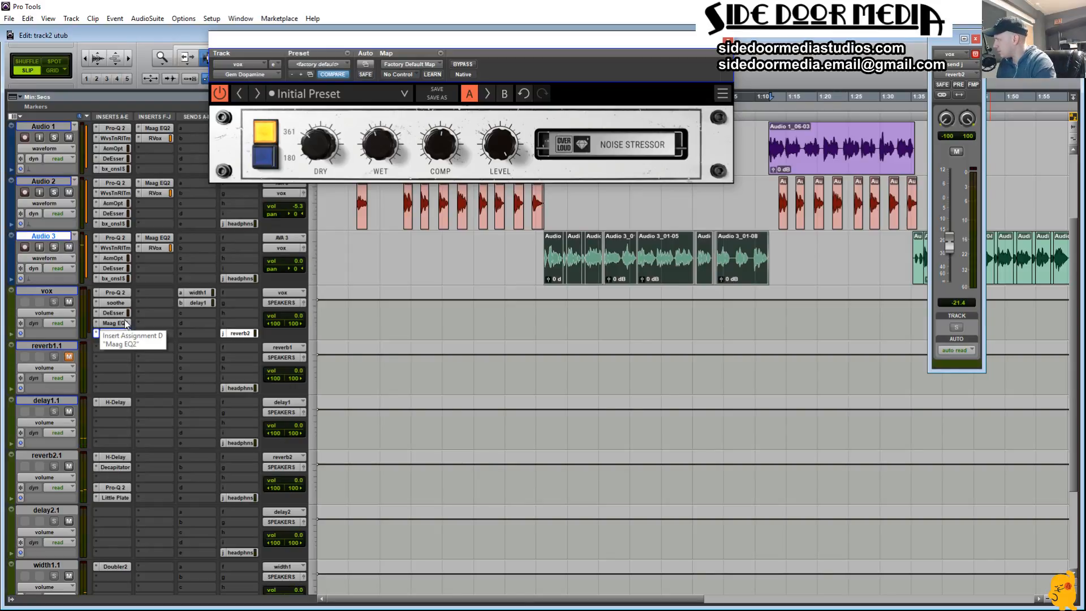
Step: Move Pro-Q 2, soothe, DeEsser and Maag EQ2 on vox to insert slots F to I, behind Gem Dopamine, and play the verse
{"action": "left_click_drag", "start_coordinate": [121, 315], "coordinate": [151, 292]}
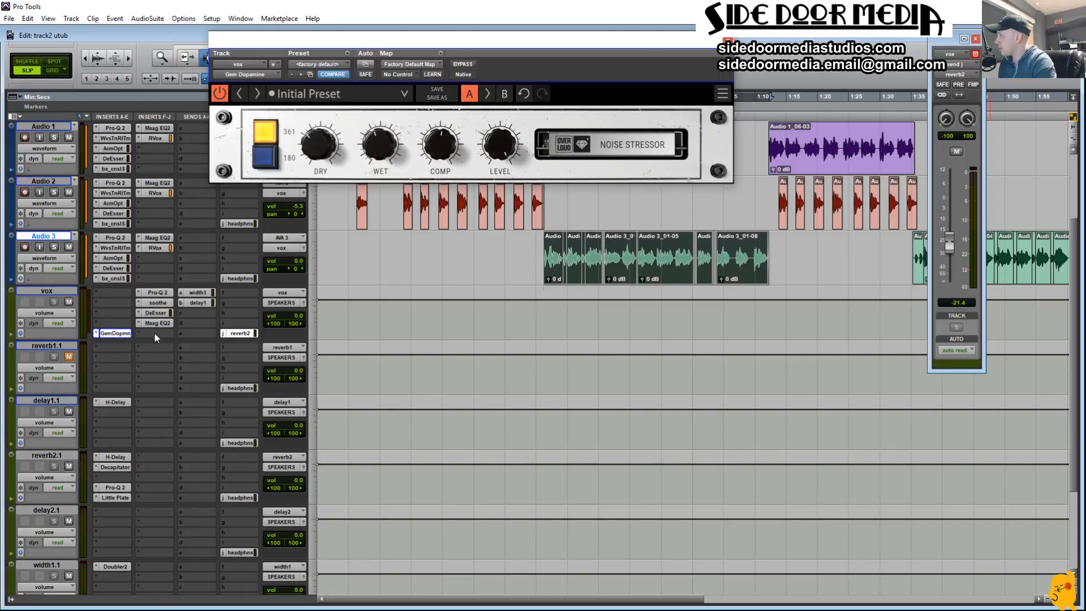
{"action": "key", "text": "space"}
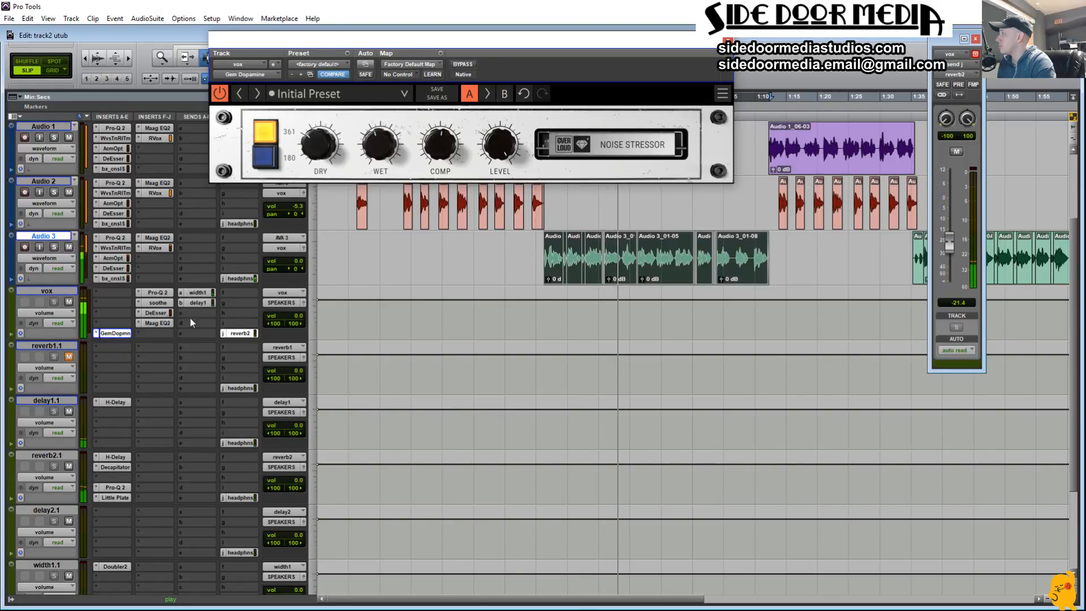
Step: Raise the DeEsser threshold on vox slightly and set the soothe depth to -19.2
{"action": "left_click", "coordinate": [156, 312]}
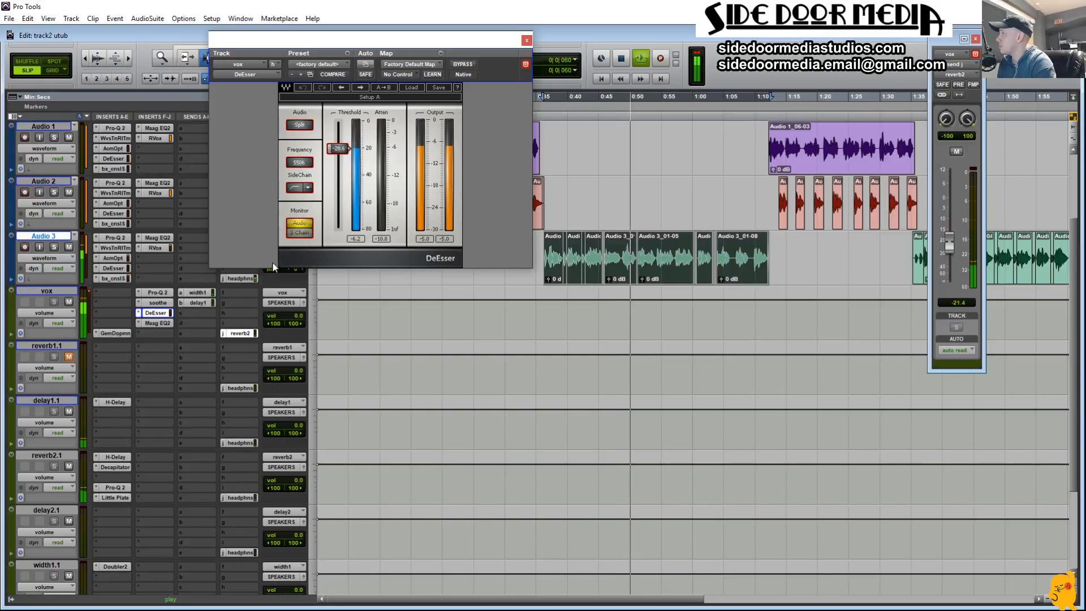
{"action": "left_click_drag", "start_coordinate": [345, 151], "coordinate": [345, 150]}
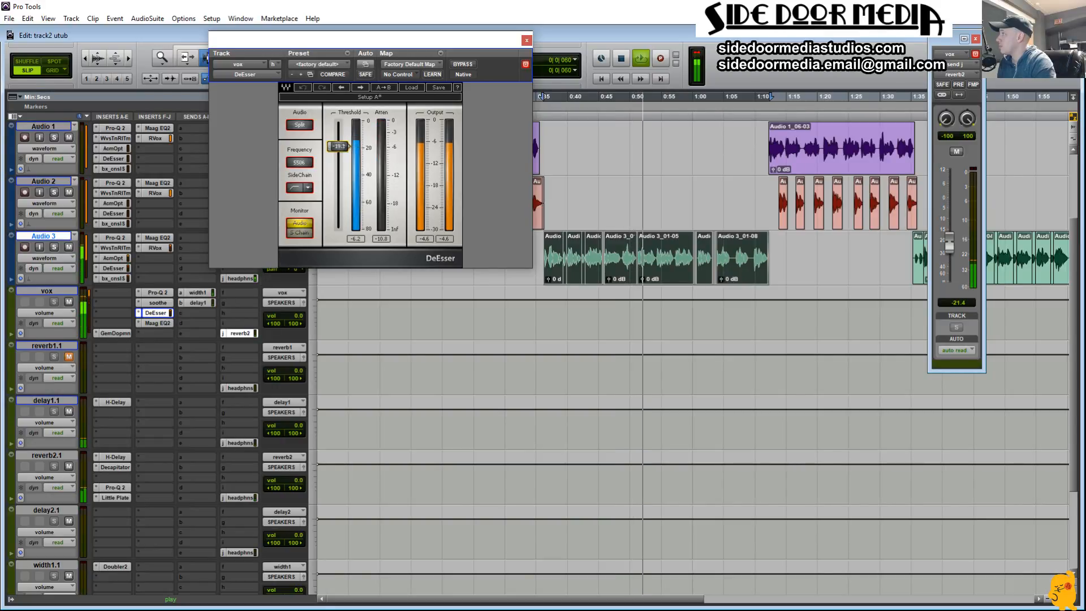
{"action": "left_click", "coordinate": [157, 303]}
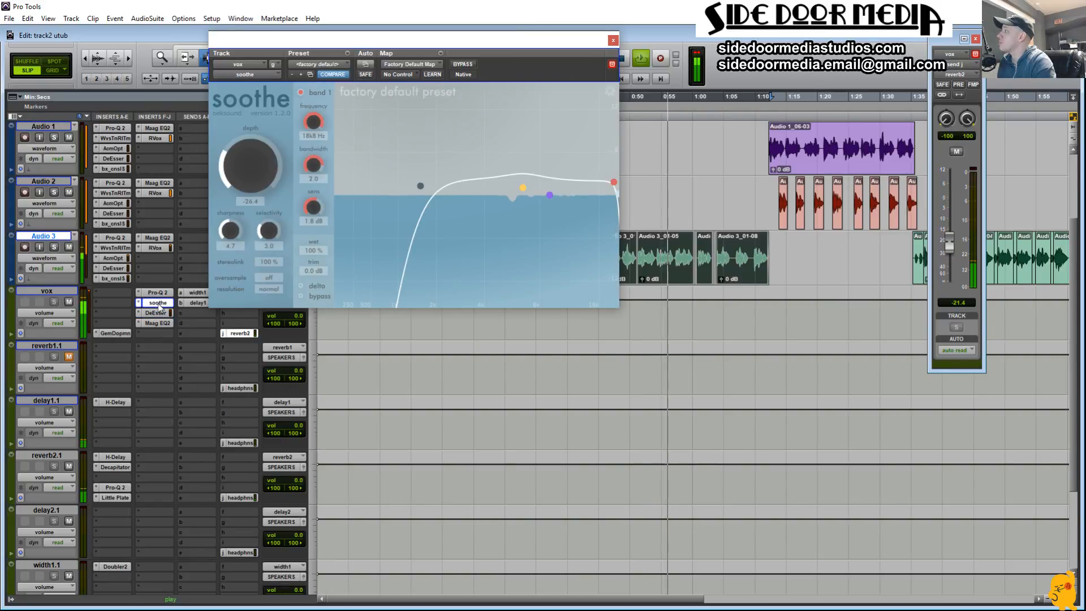
{"action": "left_click_drag", "start_coordinate": [256, 181], "coordinate": [260, 175]}
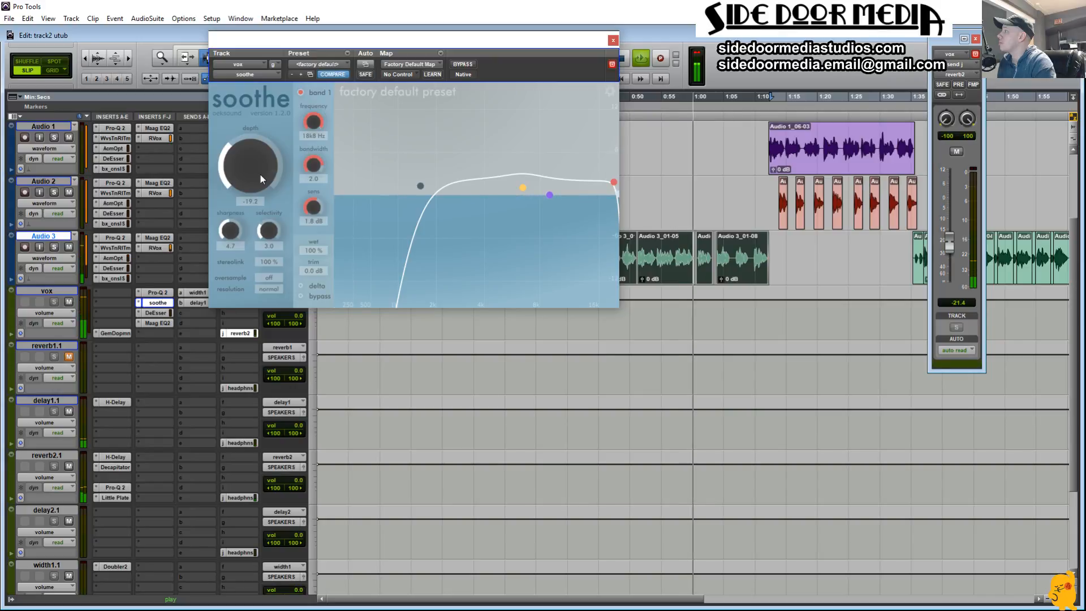
Step: Check Gem Dopamine on vox, audition the section from about 1:10, and close the plug-in and reverb2 send windows
{"action": "left_click", "coordinate": [110, 333]}
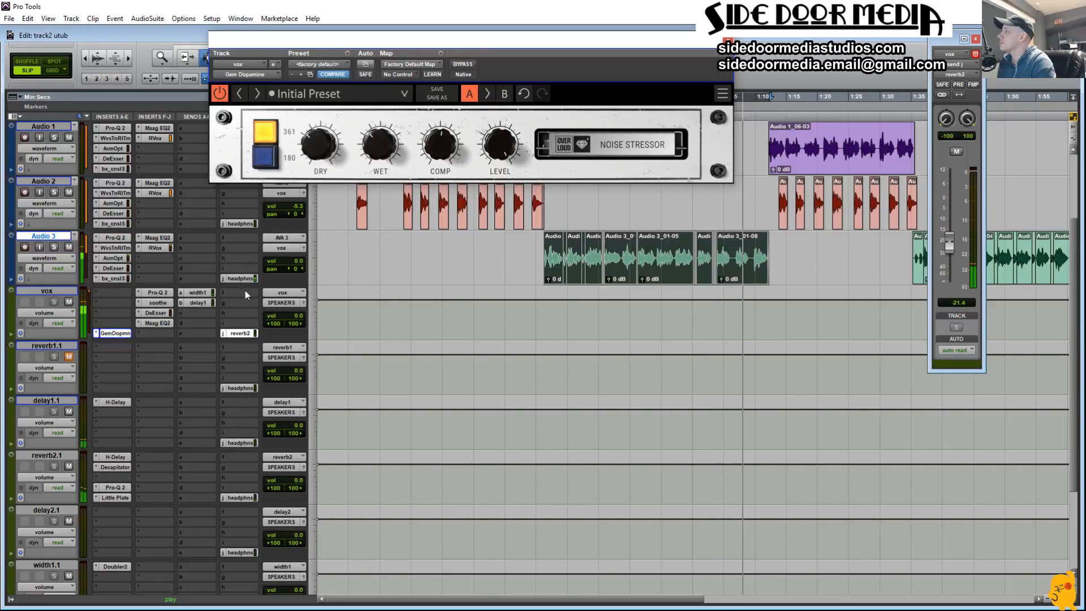
{"action": "left_click", "coordinate": [757, 218]}
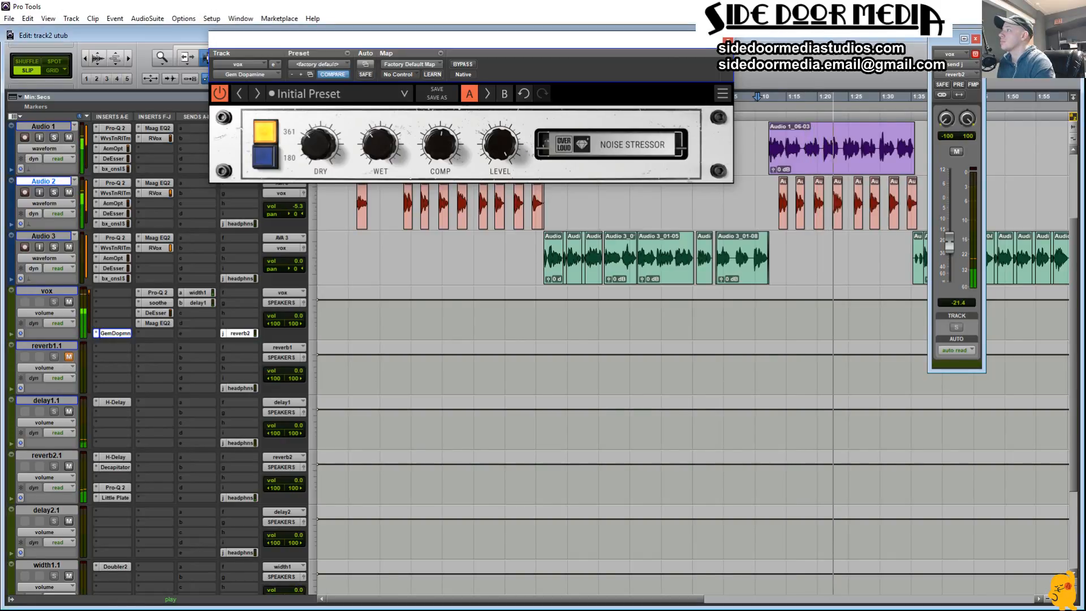
{"action": "left_click", "coordinate": [728, 40]}
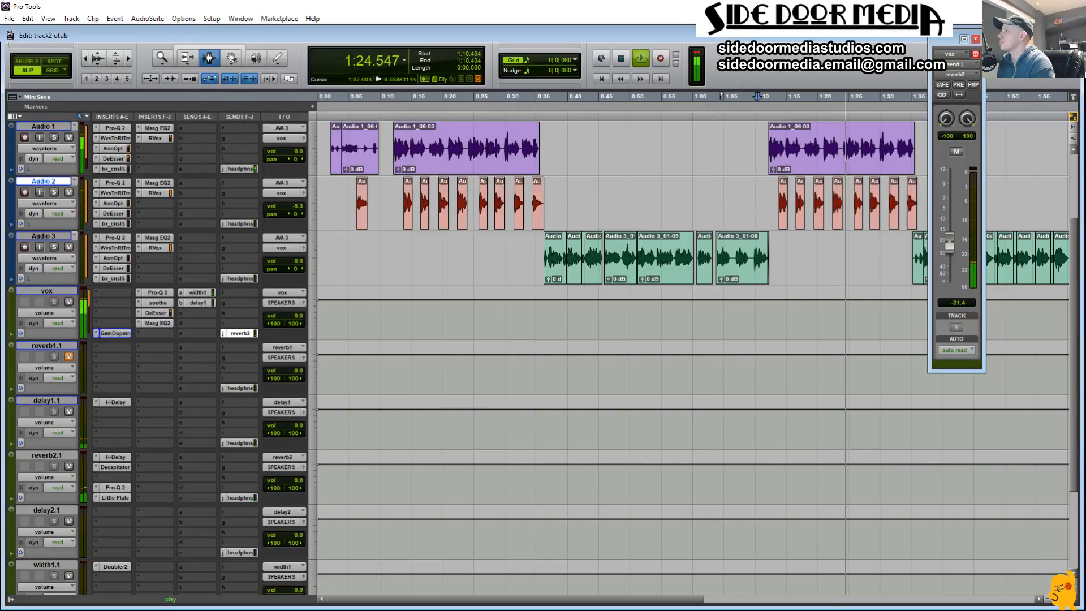
{"action": "left_click", "coordinate": [976, 39]}
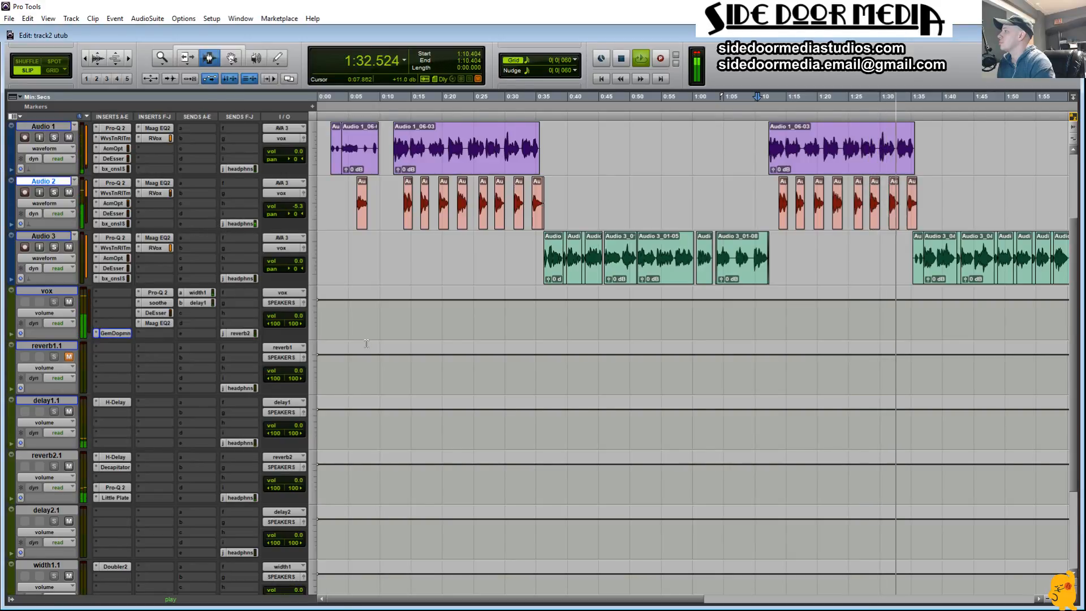
{"action": "key", "text": "space"}
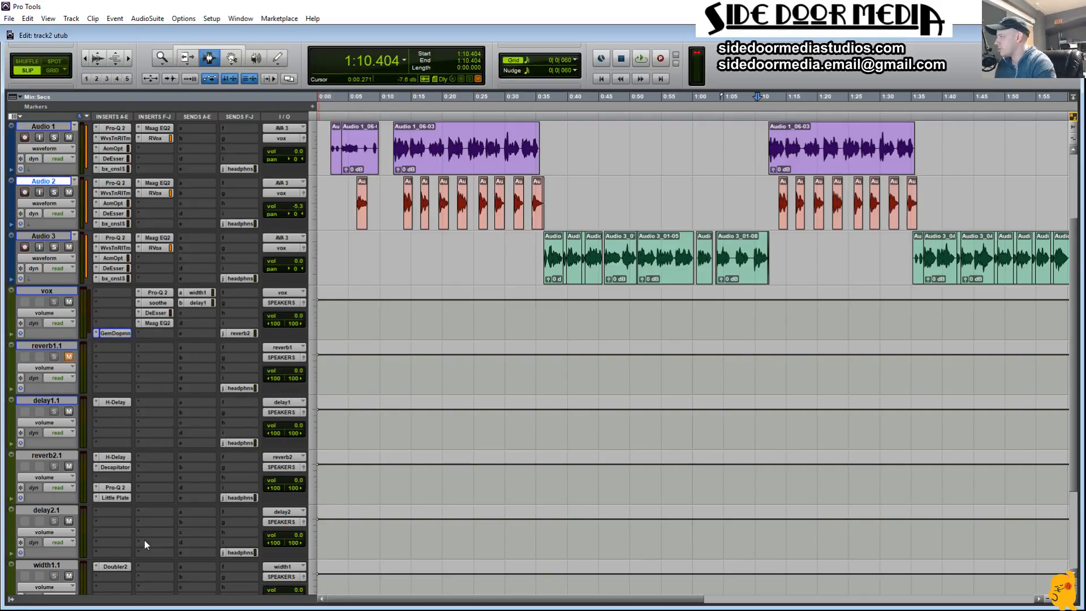
Step: Insert stereo MetaFlanger on Aux 19.1, load the Pensado Flange Voc 2 preset and close the plug-in window
{"action": "scroll", "coordinate": [145, 540], "scroll_direction": "down", "scroll_amount": 3}
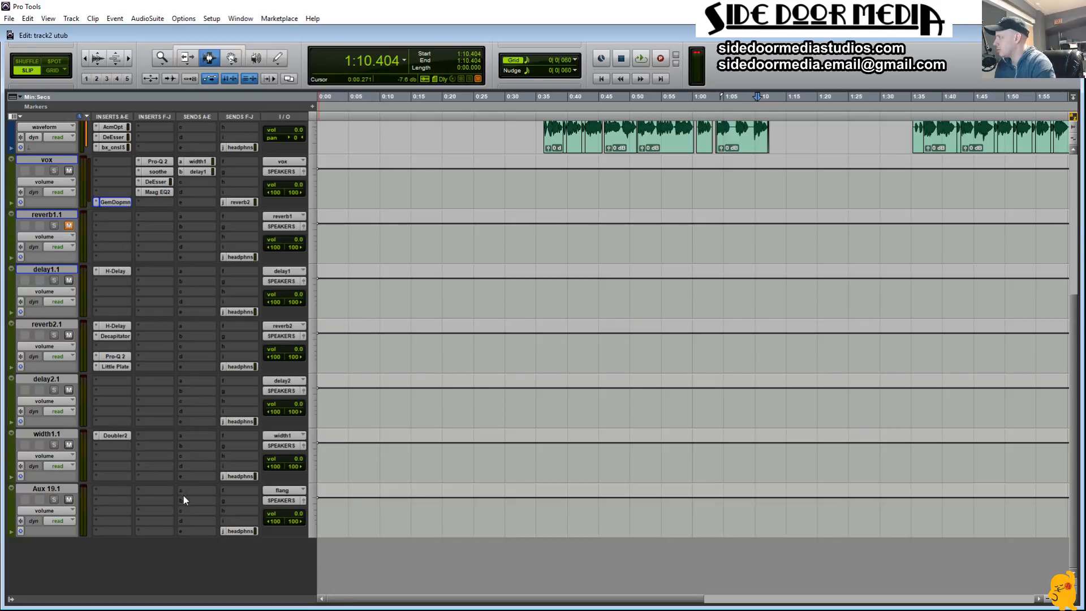
{"action": "left_click", "coordinate": [95, 491]}
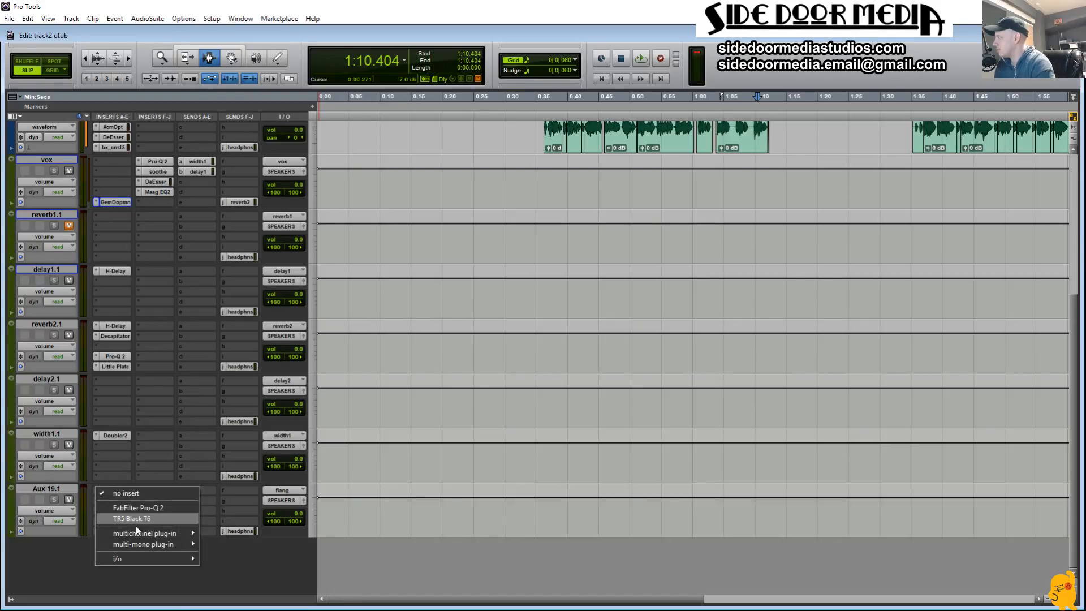
{"action": "mouse_move", "coordinate": [137, 530]}
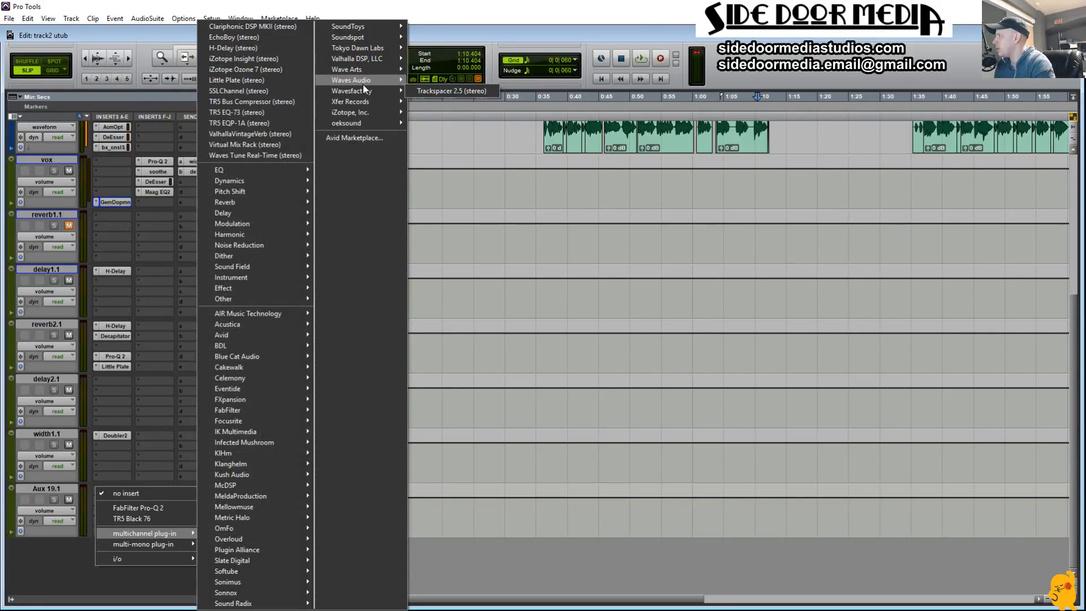
{"action": "mouse_move", "coordinate": [364, 82]}
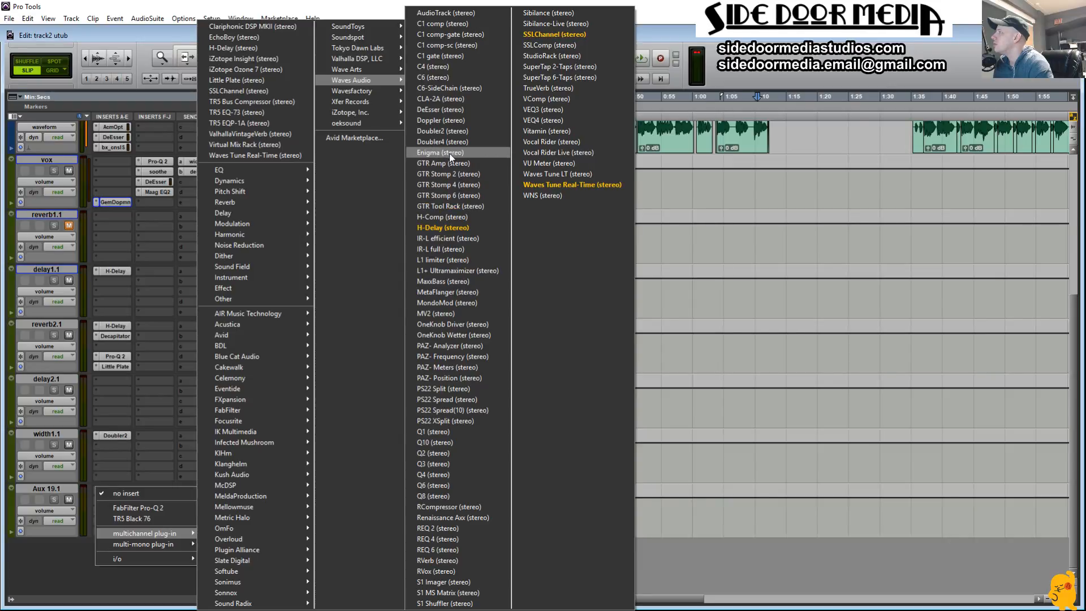
{"action": "left_click", "coordinate": [485, 294]}
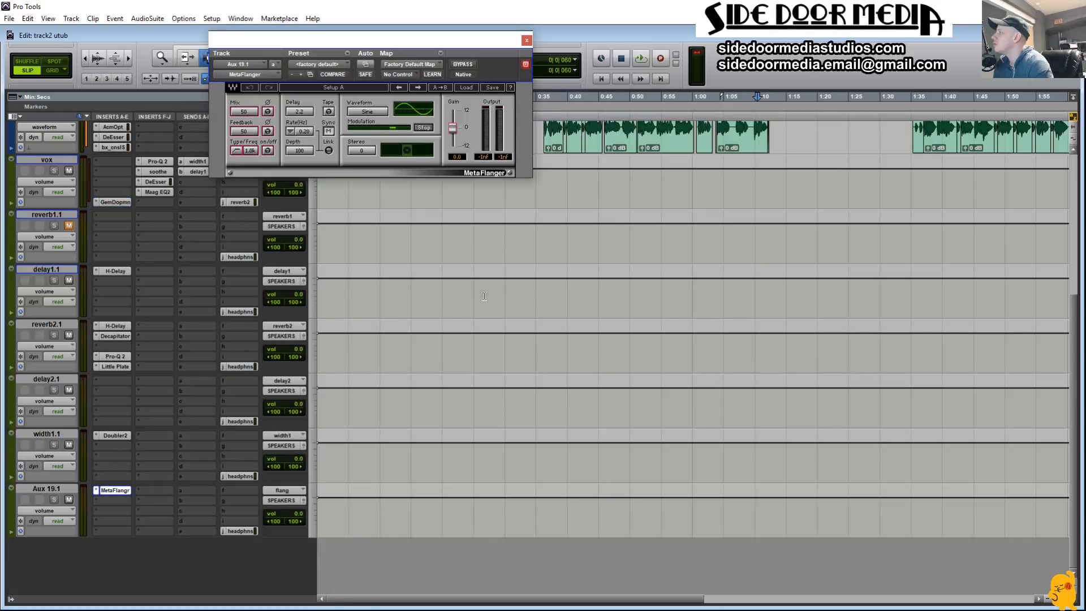
{"action": "left_click", "coordinate": [466, 88]}
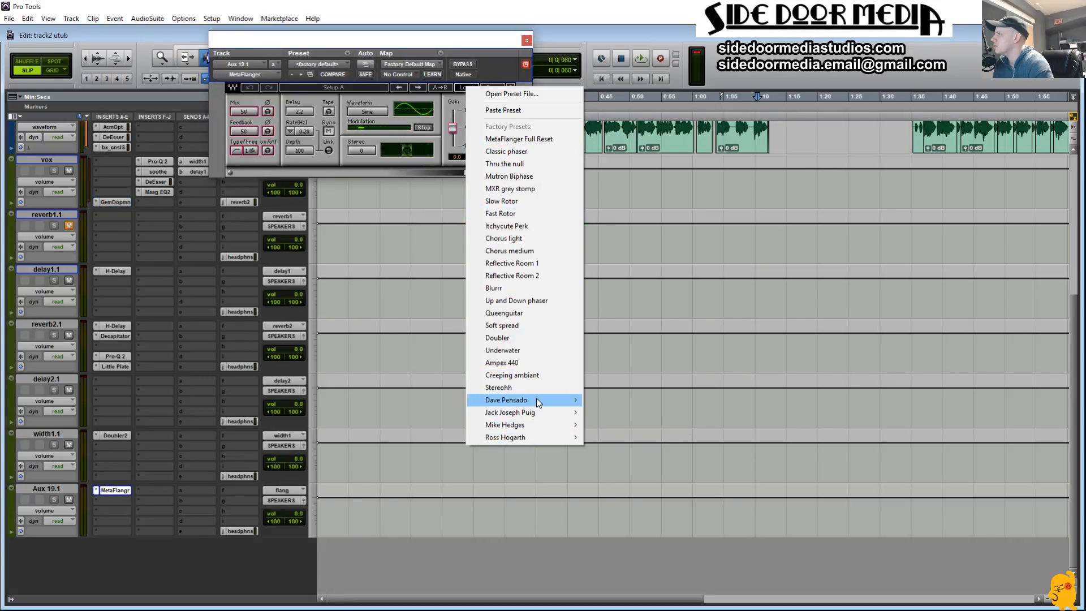
{"action": "mouse_move", "coordinate": [538, 403]}
{"action": "left_click", "coordinate": [627, 400]}
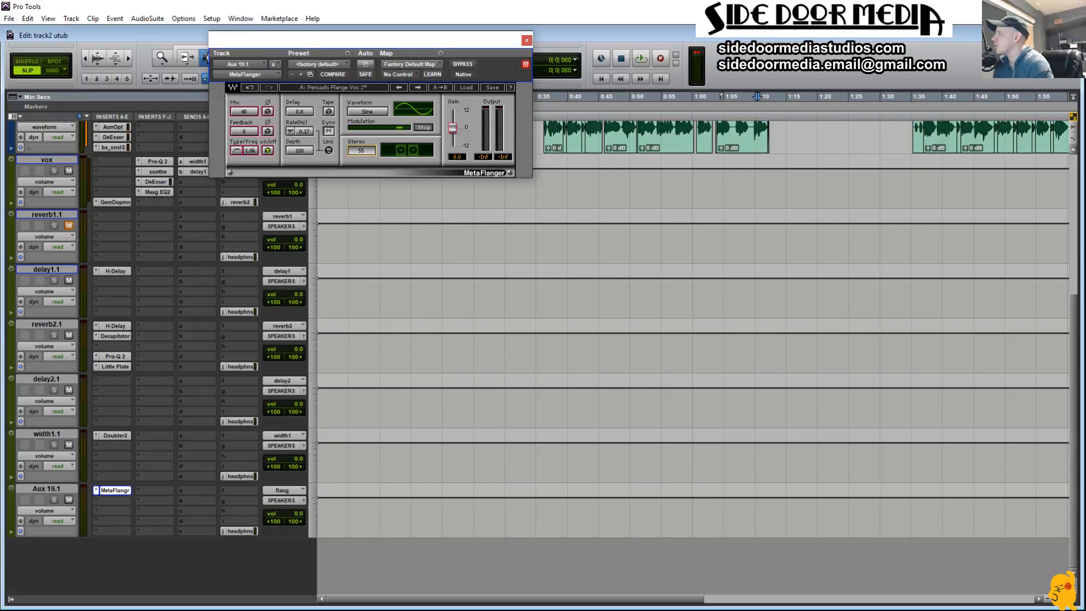
{"action": "left_click", "coordinate": [527, 41]}
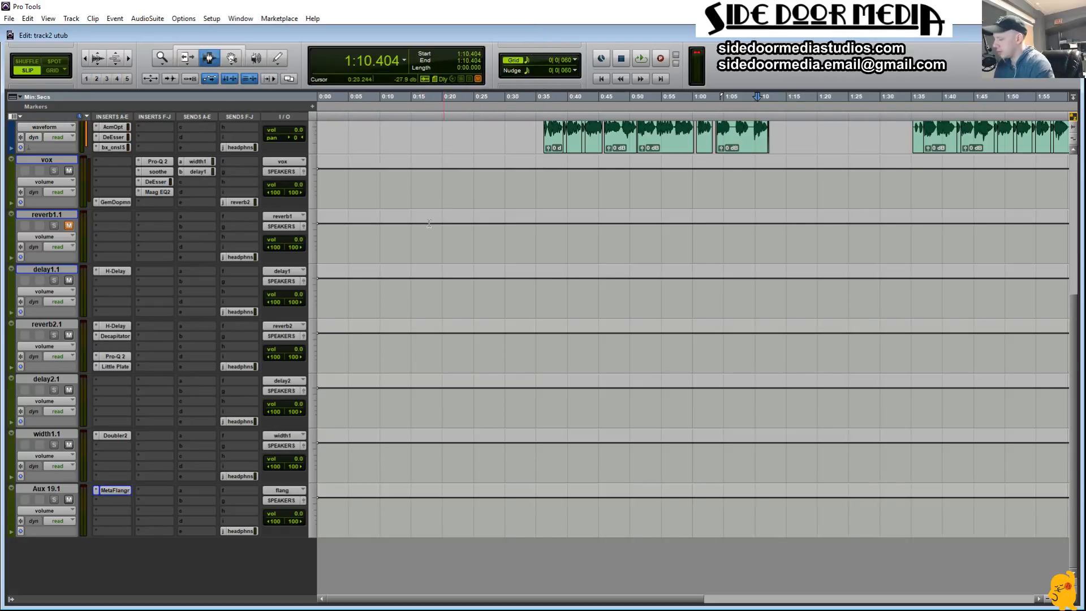
Step: Add a send from Audio 1 to the flang bus, start playback and set the send level to 0.0 dB
{"action": "scroll", "coordinate": [381, 290], "scroll_direction": "up", "scroll_amount": 5}
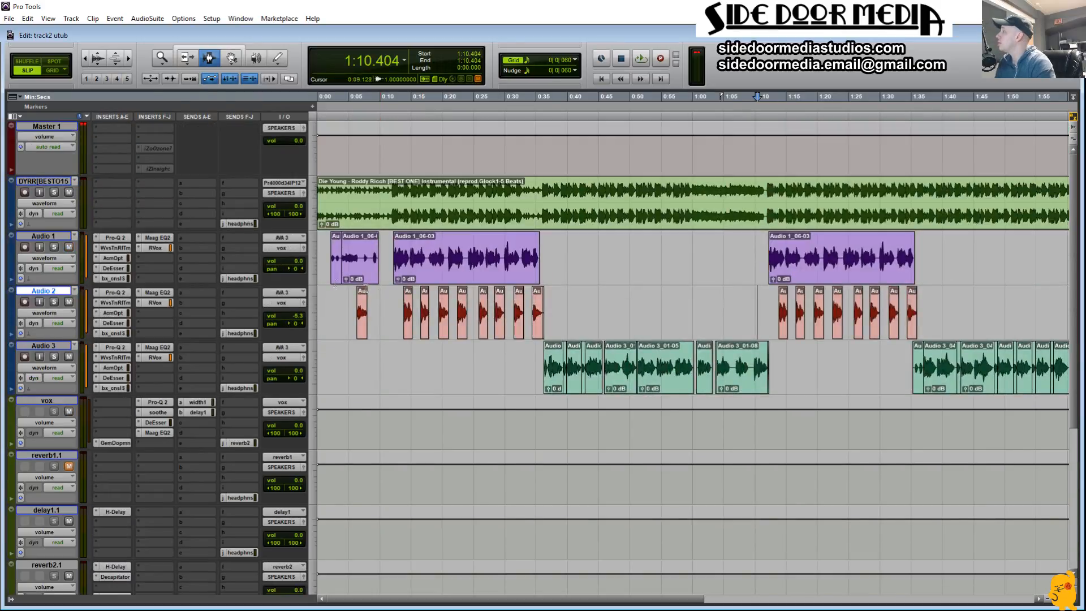
{"action": "left_click", "coordinate": [138, 257]}
{"action": "left_click", "coordinate": [189, 237]}
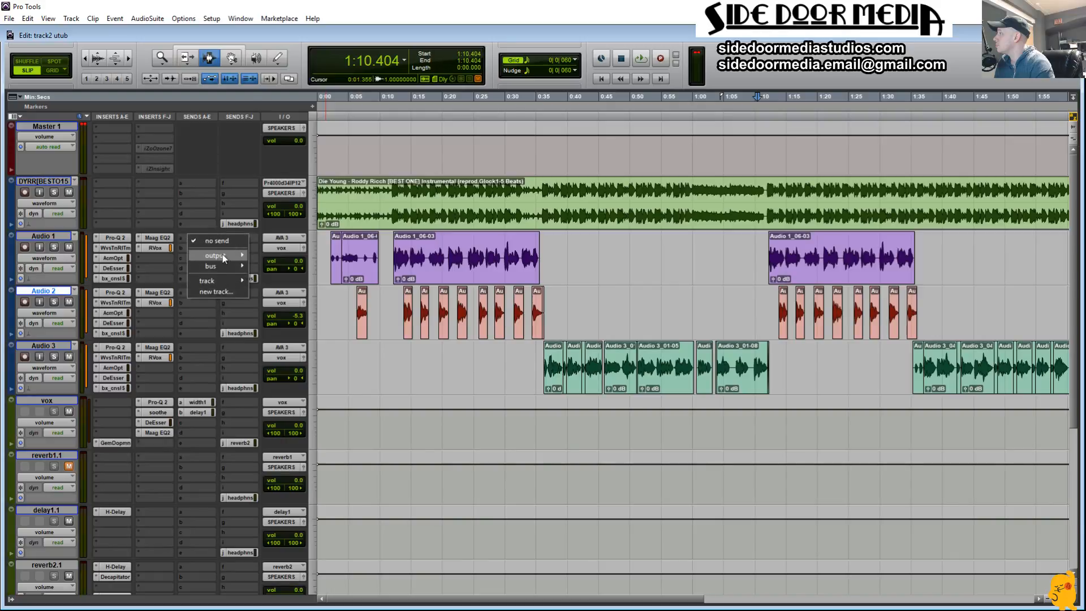
{"action": "mouse_move", "coordinate": [223, 267]}
{"action": "mouse_move", "coordinate": [297, 267]}
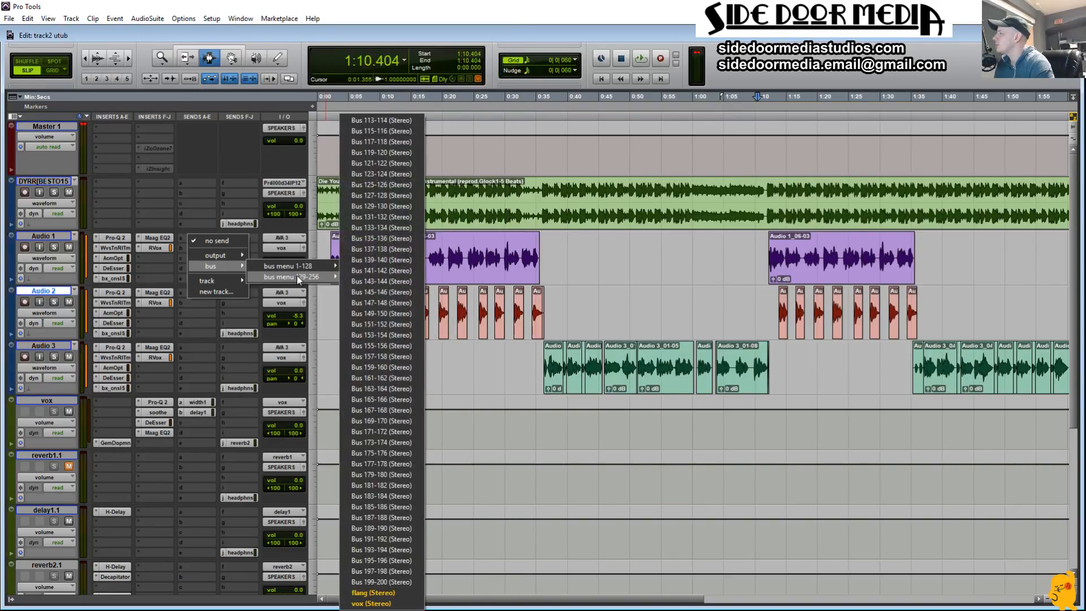
{"action": "left_click", "coordinate": [377, 593]}
{"action": "key", "text": "space"}
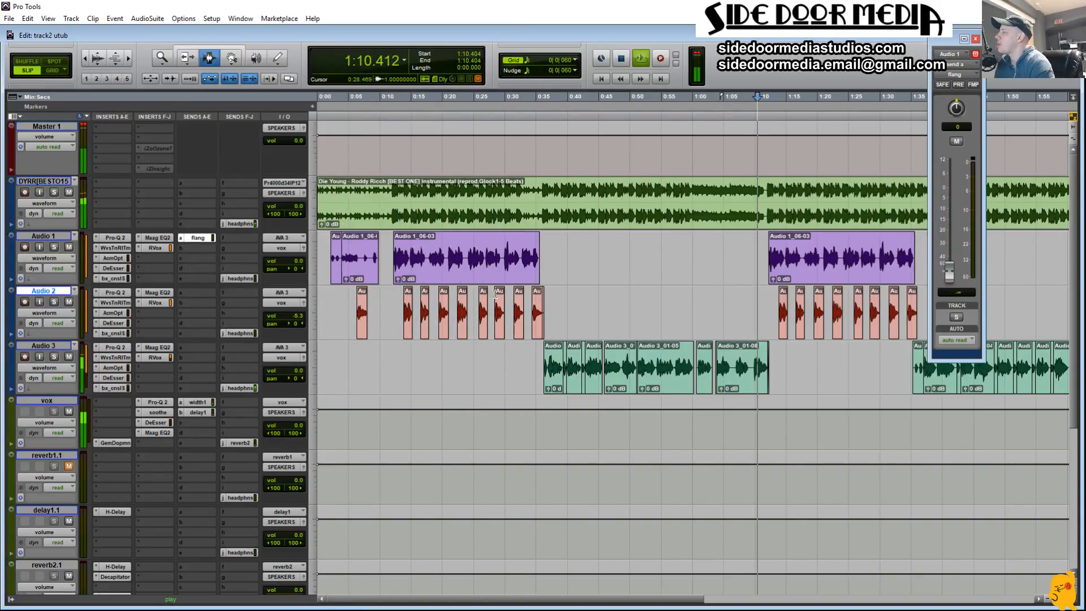
{"action": "left_click", "coordinate": [956, 274], "text": "alt"}
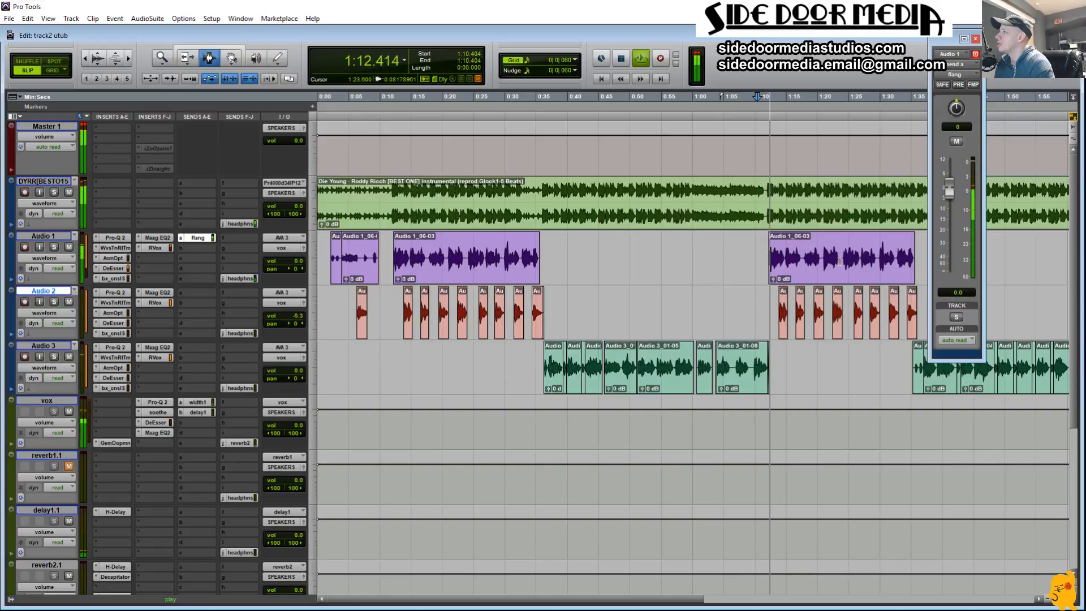
Step: Play the Audio 1 hook clip from about 1:12 and widen the MetaFlanger stereo setting on Aux 19.1 to 179
{"action": "left_click", "coordinate": [839, 260]}
{"action": "double_click", "coordinate": [839, 260]}
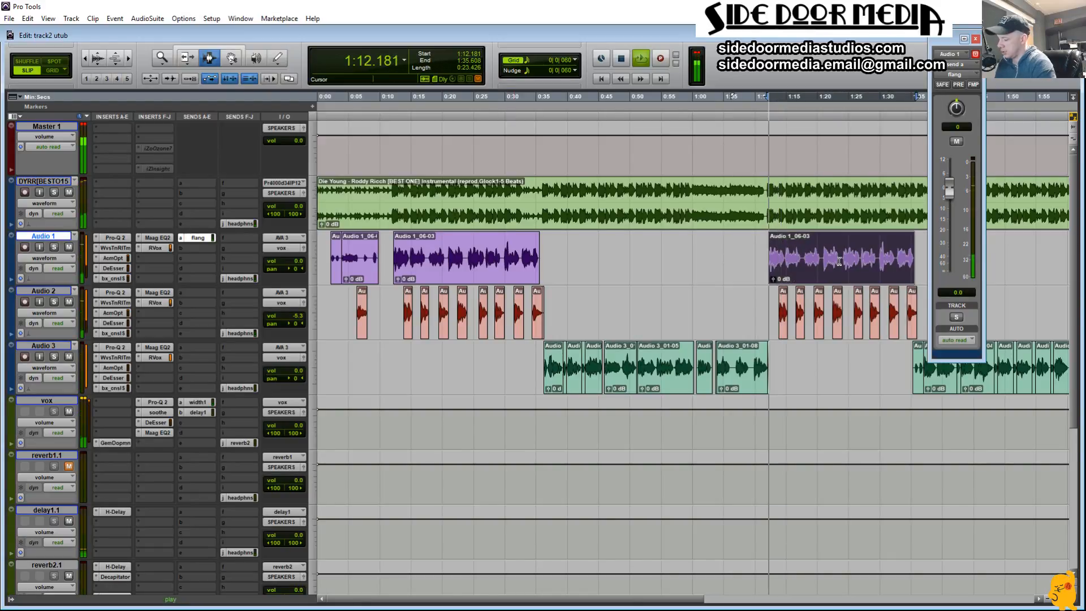
{"action": "key", "text": "space"}
{"action": "scroll", "coordinate": [188, 344], "scroll_direction": "down", "scroll_amount": 5}
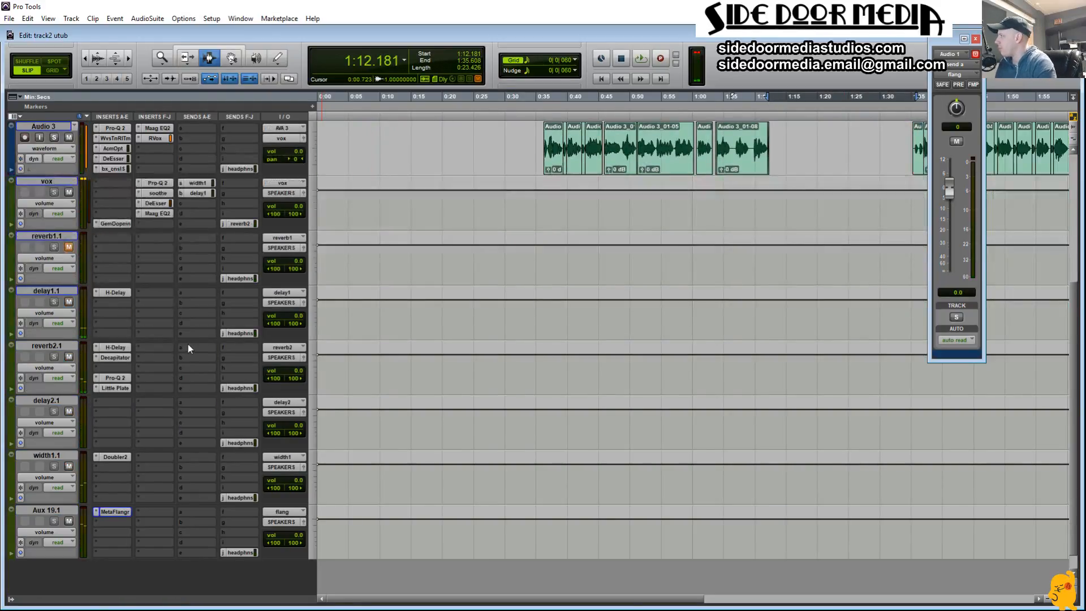
{"action": "left_click", "coordinate": [107, 512]}
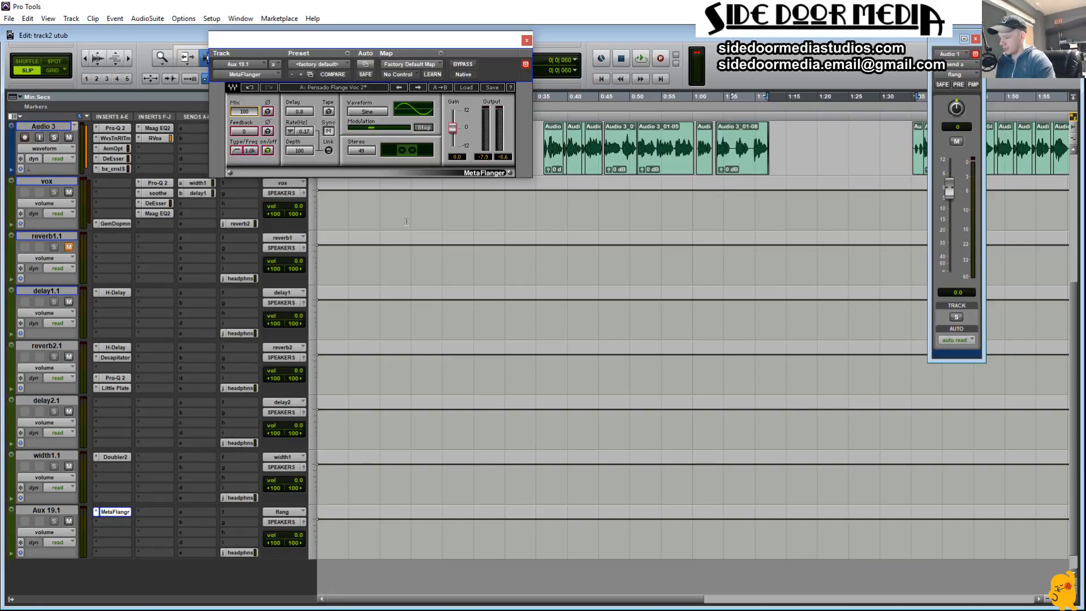
{"action": "key", "text": "space"}
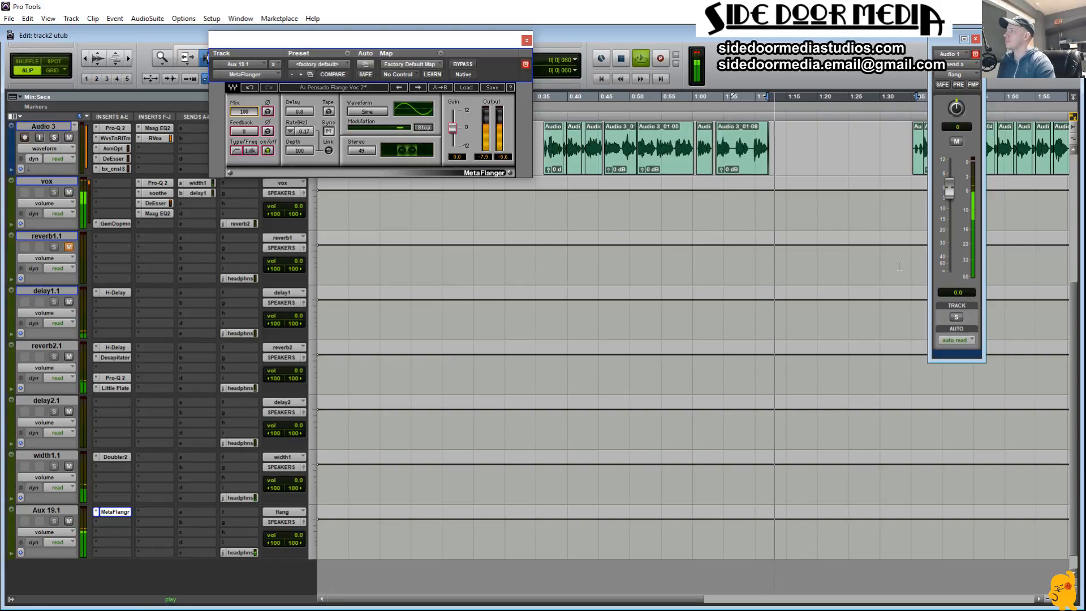
{"action": "left_click_drag", "start_coordinate": [362, 150], "coordinate": [362, 107]}
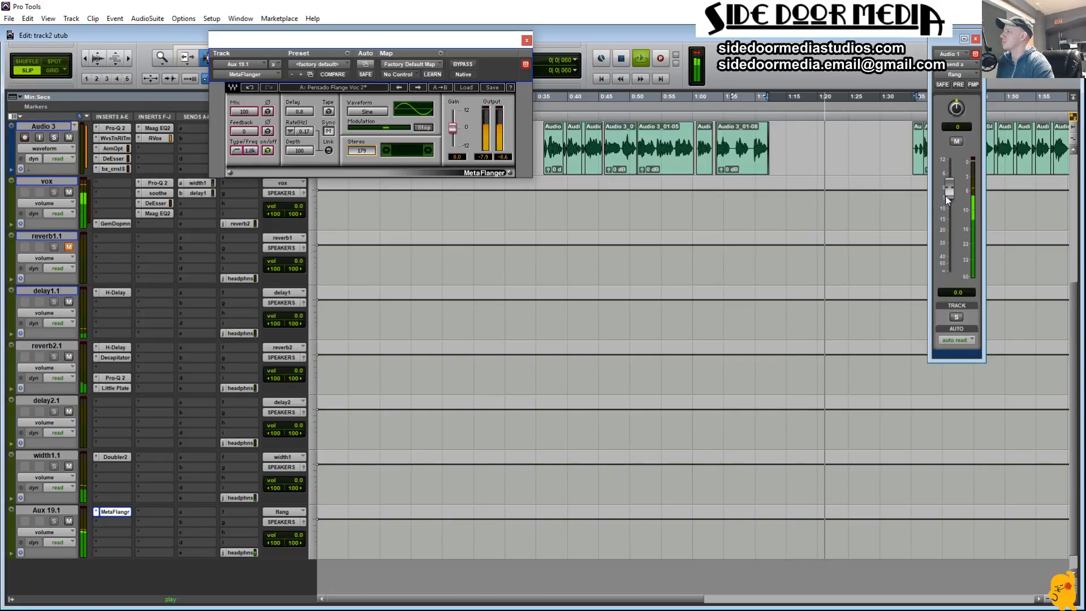
Step: Try flang send levels of -18.8, -9.4 and -7.5 dB on Audio 1 during playback, with a look at Gem Dopamine on vox
{"action": "left_click_drag", "start_coordinate": [948, 183], "coordinate": [931, 239]}
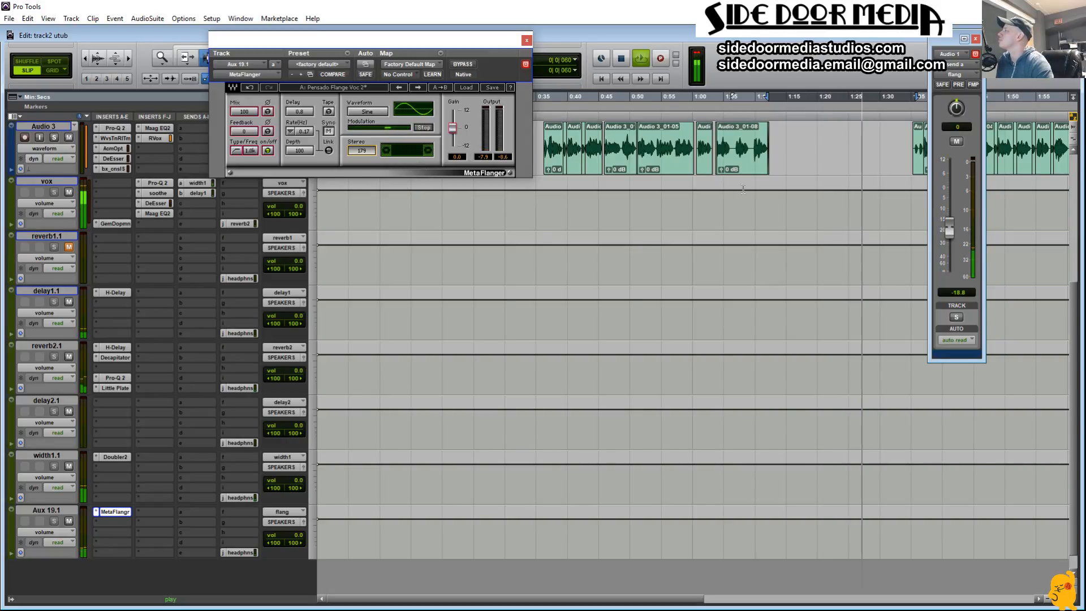
{"action": "left_click_drag", "start_coordinate": [950, 232], "coordinate": [952, 212]}
{"action": "left_click", "coordinate": [901, 186]}
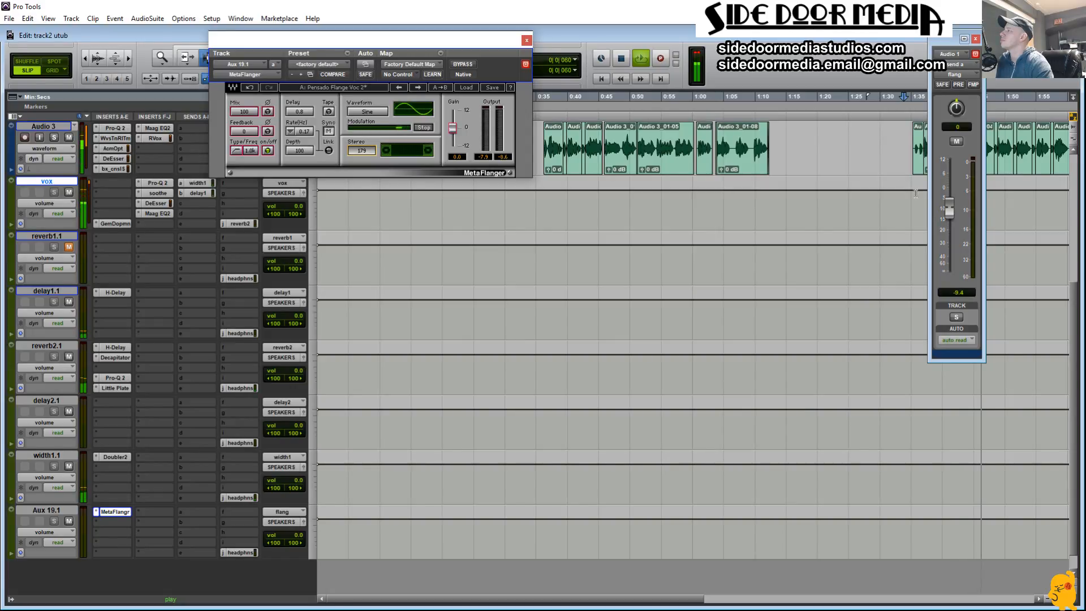
{"action": "left_click", "coordinate": [116, 225]}
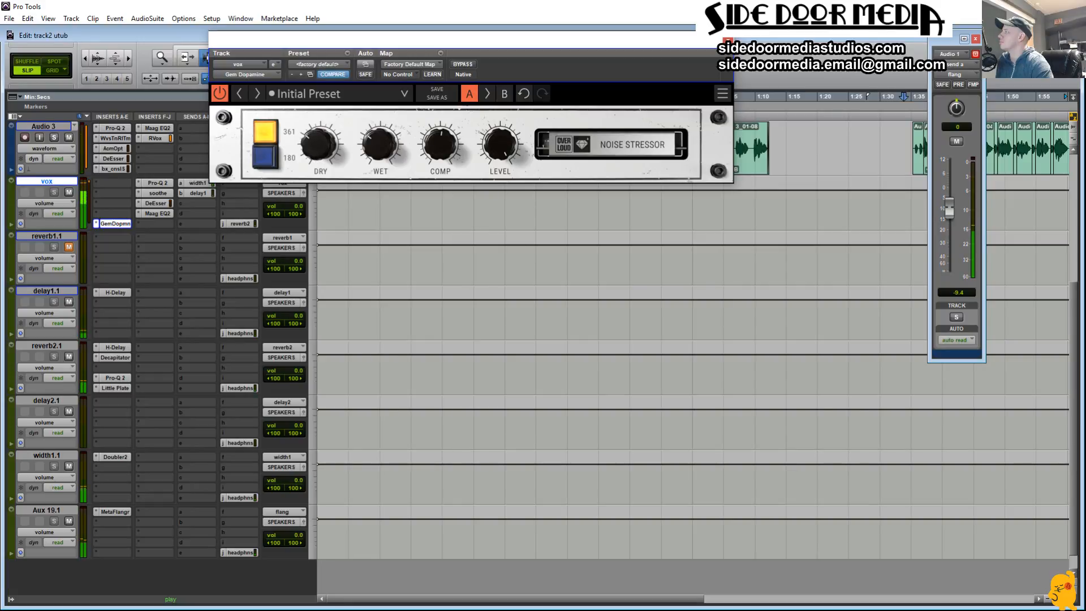
{"action": "left_click", "coordinate": [728, 41]}
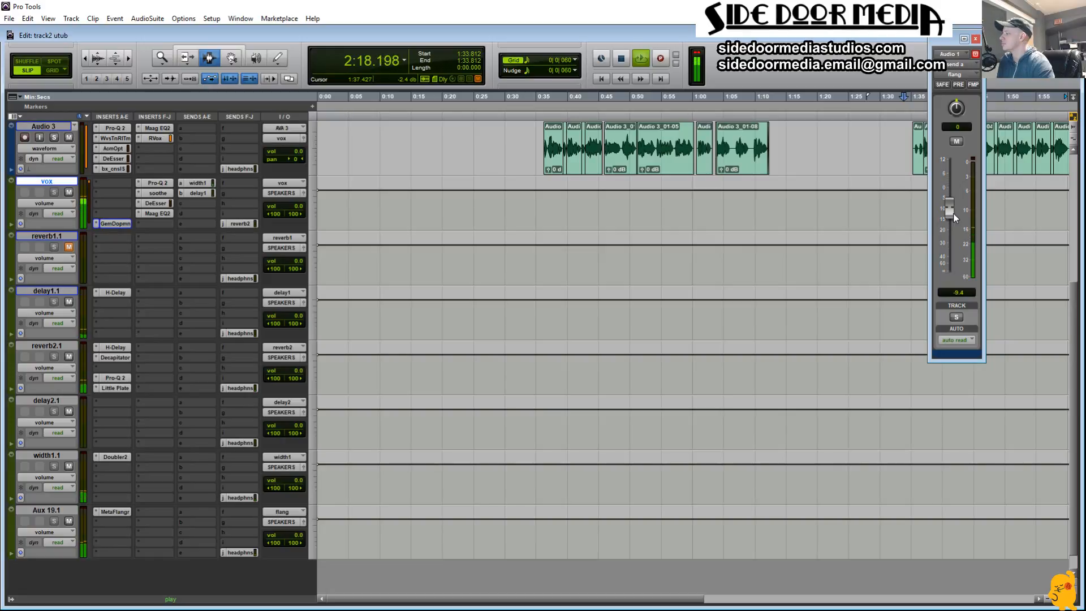
{"action": "left_click_drag", "start_coordinate": [953, 212], "coordinate": [952, 209]}
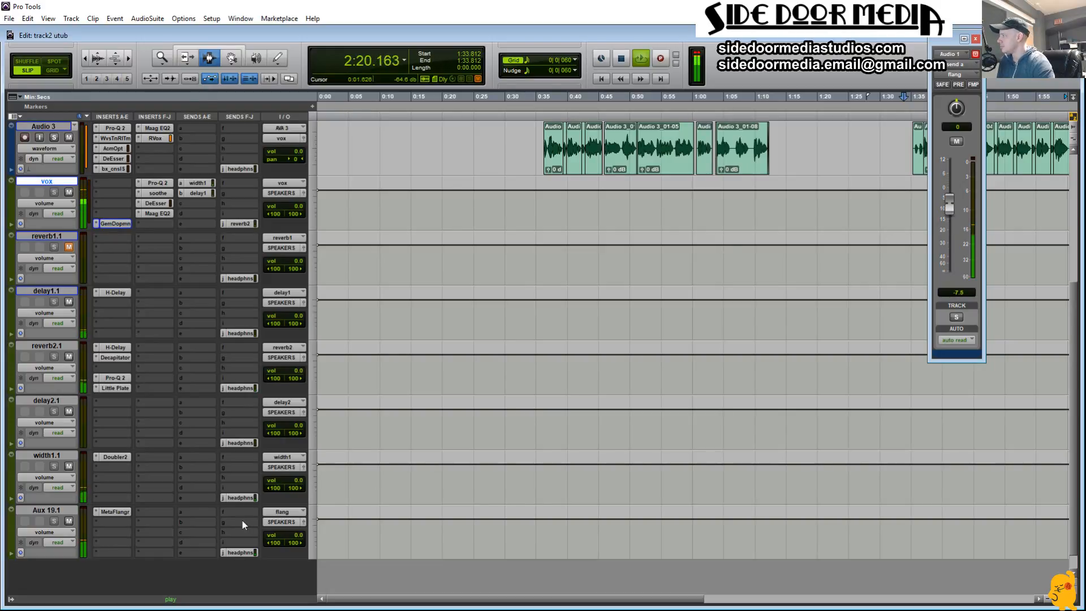
Step: Load the Pensado Flange Voc 3 preset in MetaFlanger, restart playback near the song's start and raise the Audio 1 flang send to about -3.6 dB
{"action": "left_click", "coordinate": [121, 514]}
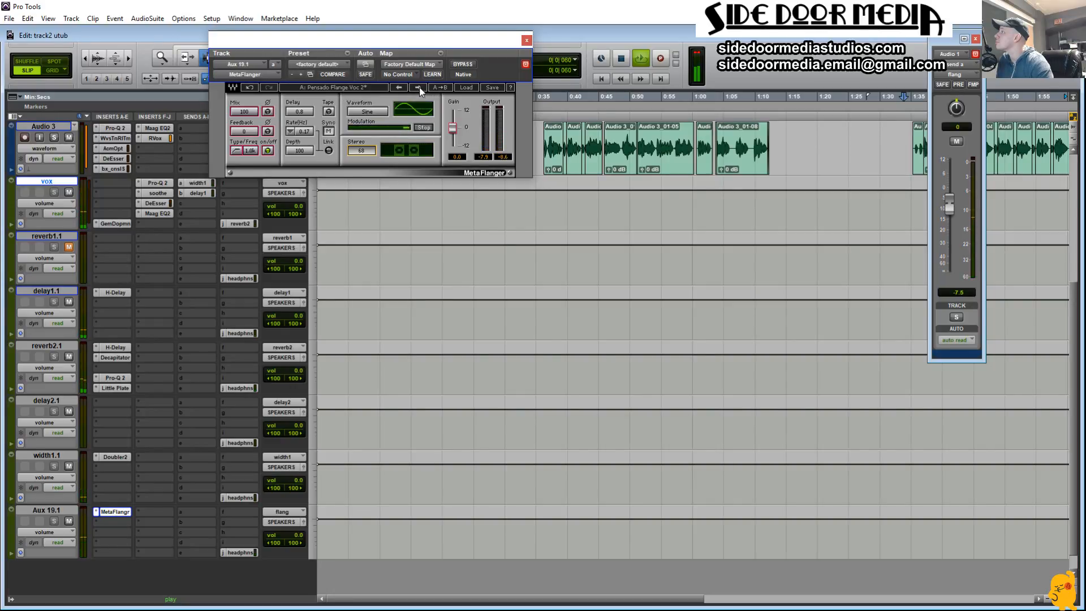
{"action": "left_click", "coordinate": [493, 246]}
{"action": "key", "text": "space"}
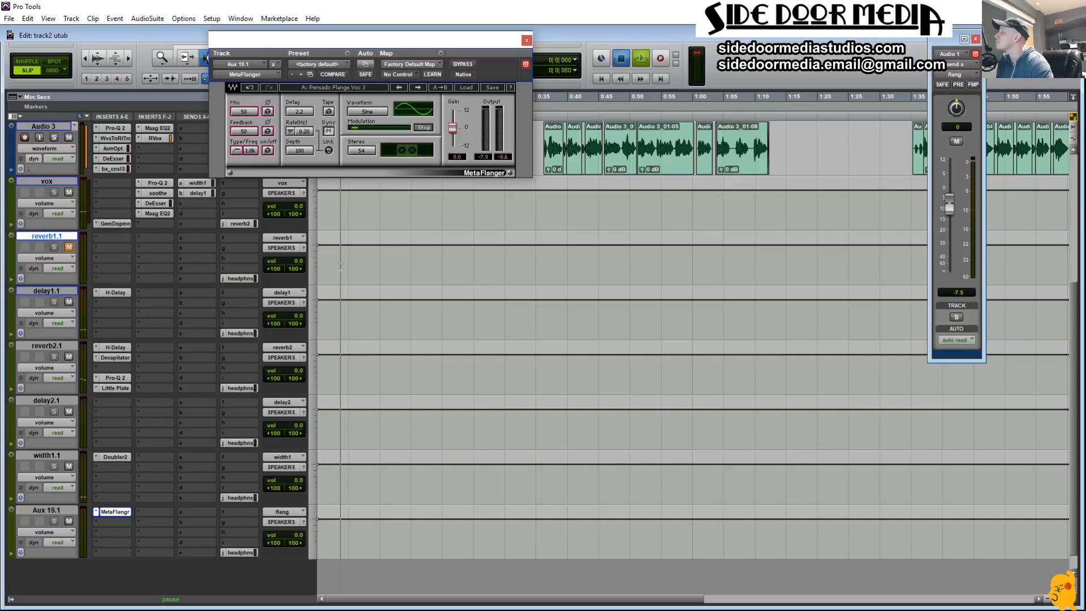
{"action": "left_click_drag", "start_coordinate": [950, 211], "coordinate": [950, 203]}
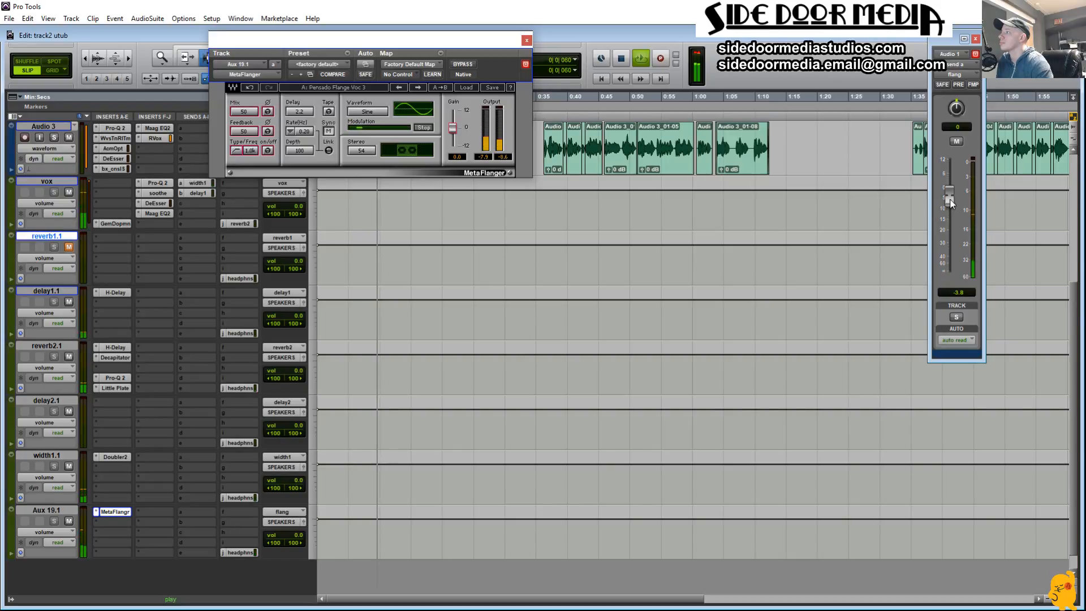
Step: Set the MetaFlanger mix to 100 and stereo to 106, and balance the Audio 1 flang send down to -16.9 dB
{"action": "scroll", "coordinate": [549, 259], "scroll_direction": "up", "scroll_amount": 4}
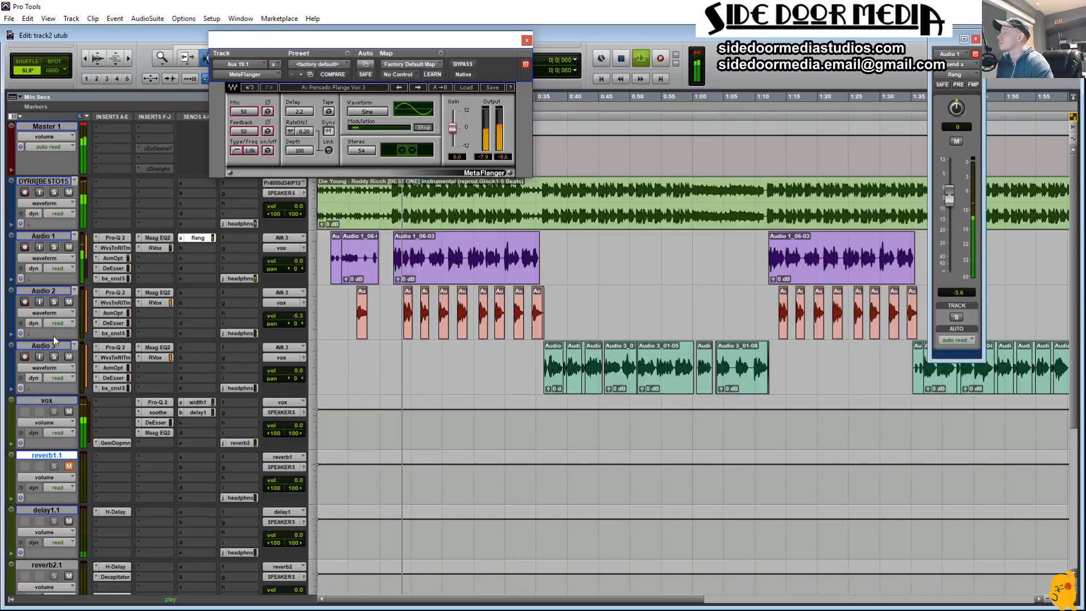
{"action": "left_click_drag", "start_coordinate": [950, 202], "coordinate": [952, 194]}
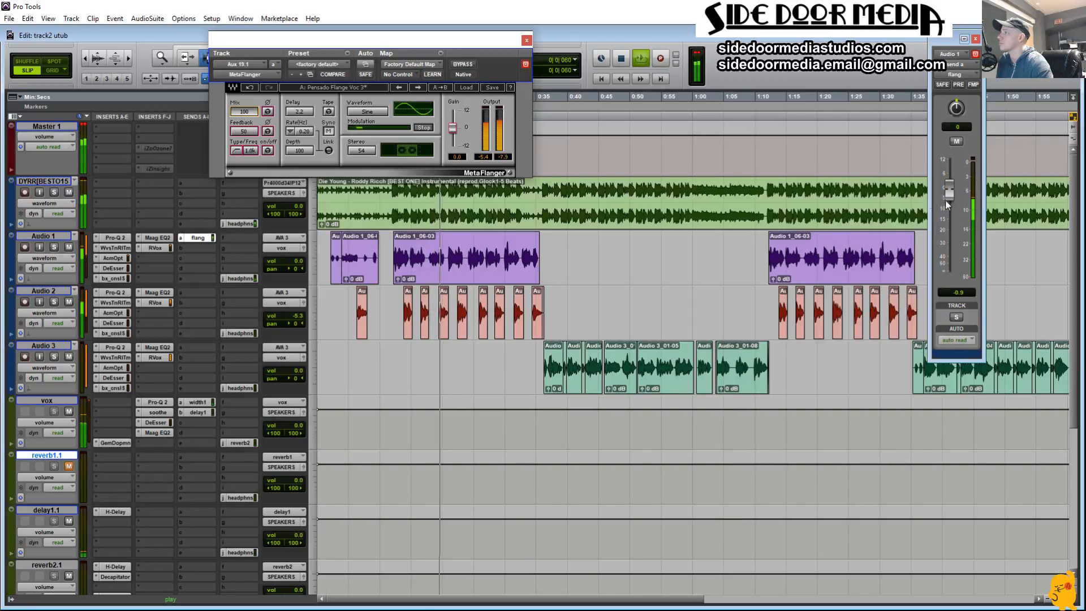
{"action": "left_click_drag", "start_coordinate": [950, 193], "coordinate": [946, 213]}
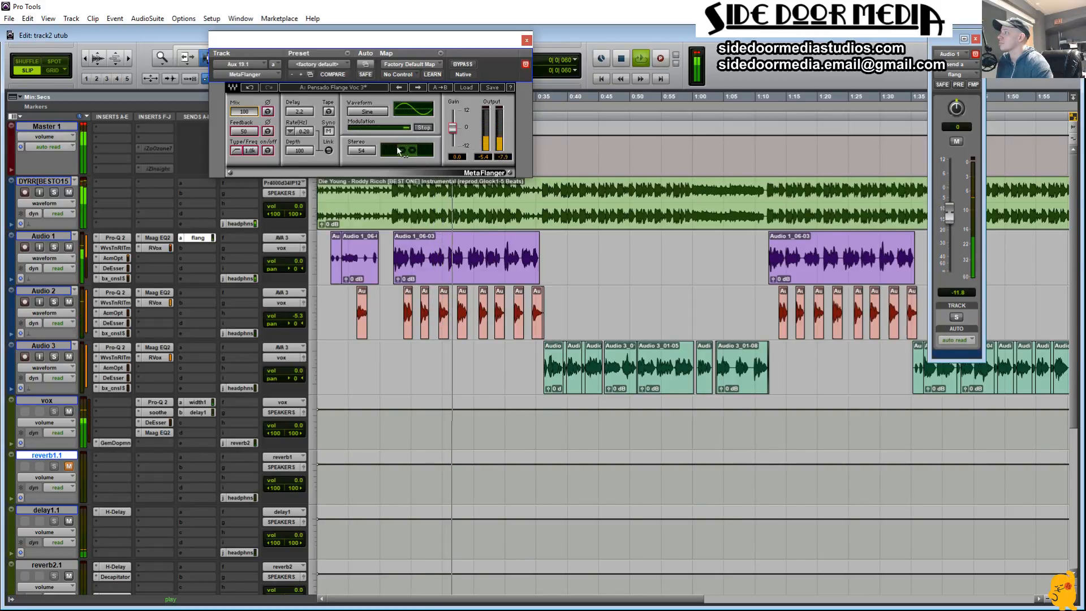
{"action": "left_click_drag", "start_coordinate": [362, 151], "coordinate": [362, 121]}
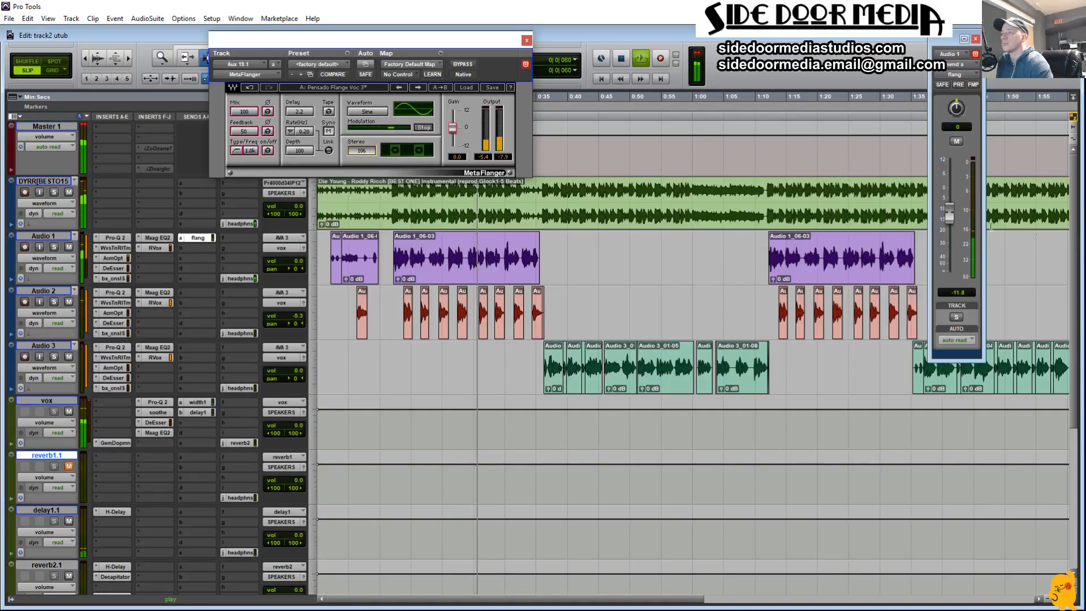
{"action": "left_click_drag", "start_coordinate": [949, 217], "coordinate": [949, 226]}
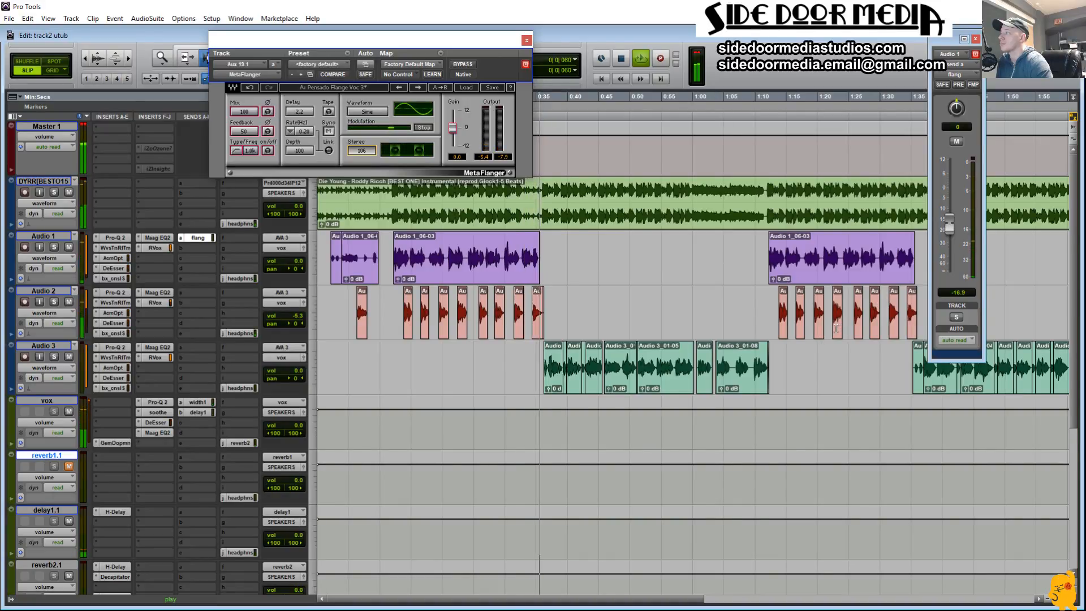
Step: Select Audio 1 and Audio 2 from about 0:23 to 0:37, close the MetaFlanger and flang send windows, and stop playback
{"action": "left_click_drag", "start_coordinate": [552, 277], "coordinate": [461, 310]}
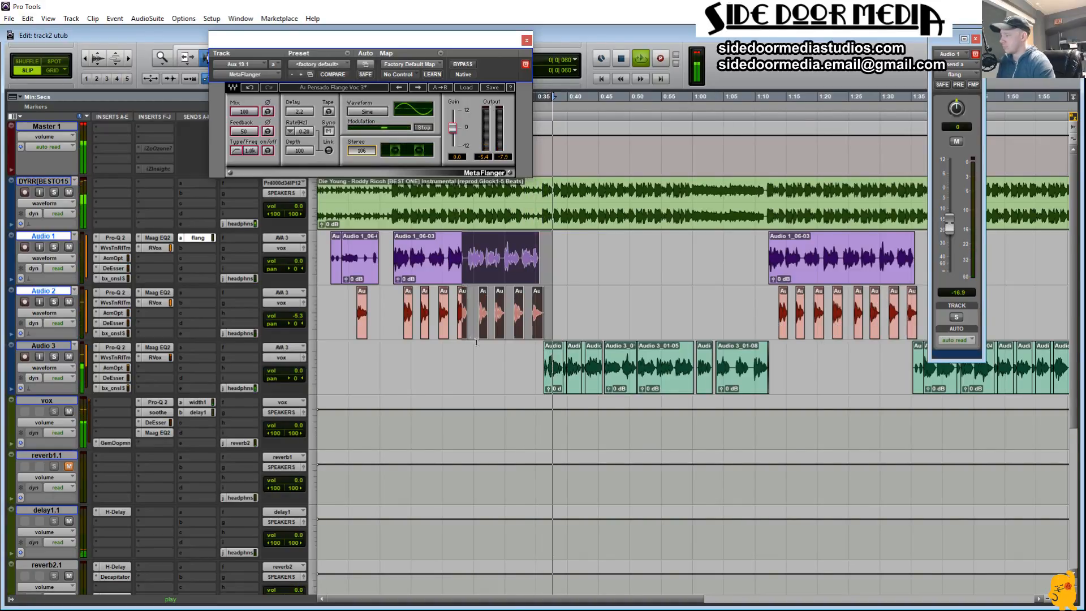
{"action": "key", "text": "alt+f"}
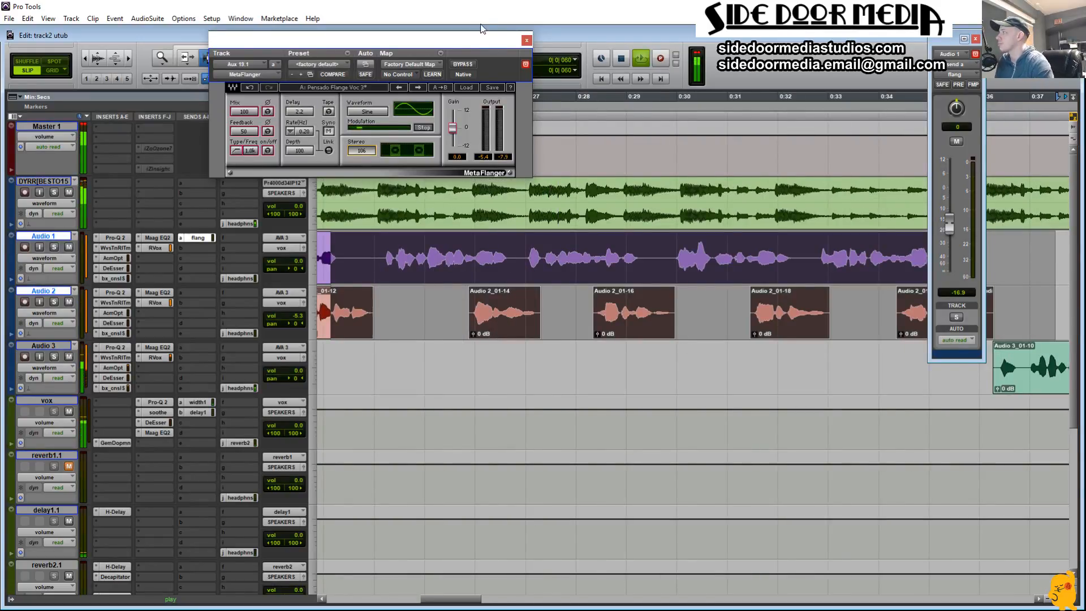
{"action": "left_click", "coordinate": [526, 40]}
{"action": "left_click", "coordinate": [975, 39]}
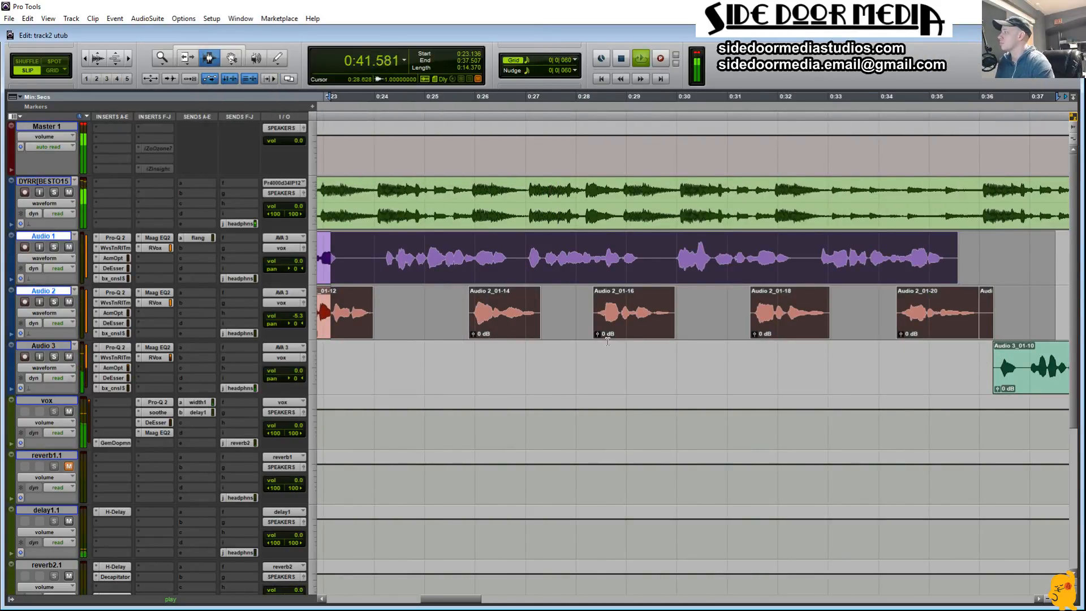
{"action": "key", "text": "space"}
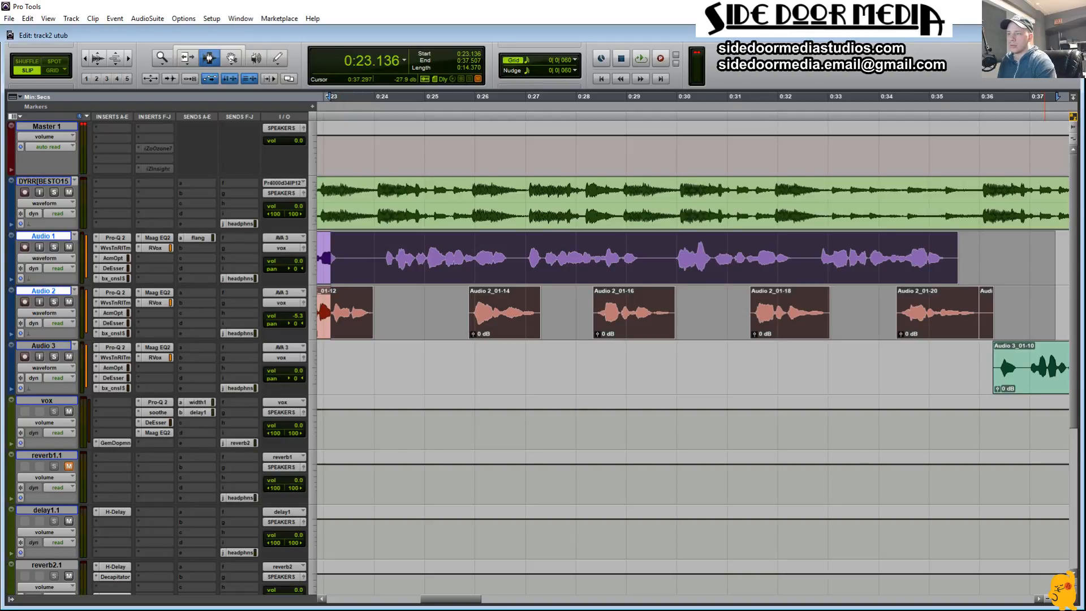
Step: Show the whole song and select the first verse clips on Audio 3, from about 0:36 to 1:12
{"action": "scroll", "coordinate": [509, 396], "scroll_direction": "down", "scroll_amount": 3}
{"action": "left_click", "coordinate": [469, 386]}
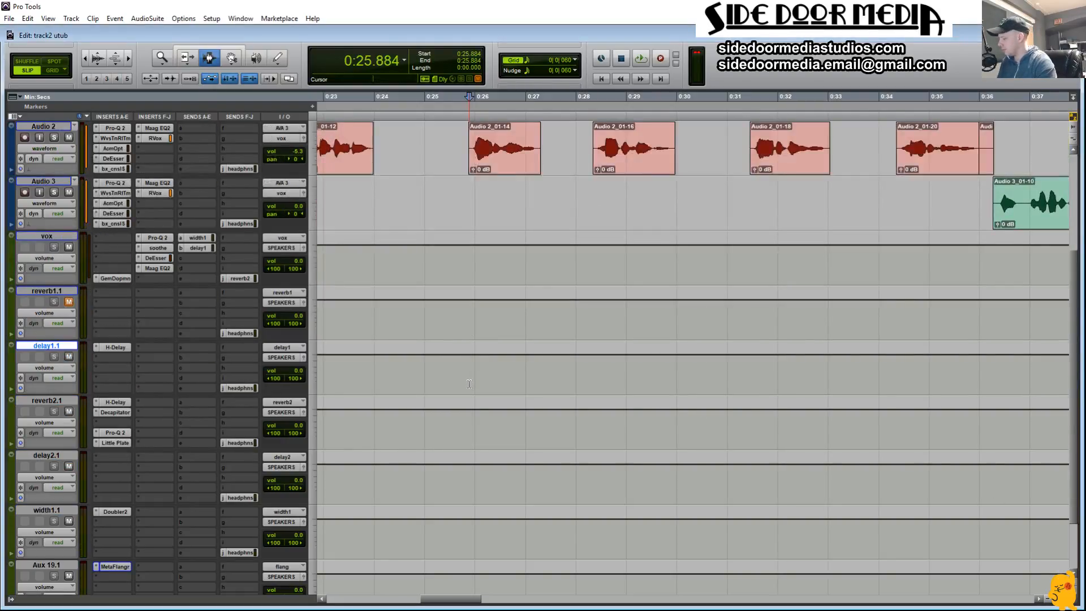
{"action": "key", "text": "r"}
{"action": "key", "text": "r"}
{"action": "key", "text": "r"}
{"action": "key", "text": "r"}
{"action": "scroll", "coordinate": [503, 355], "scroll_direction": "up", "scroll_amount": 2}
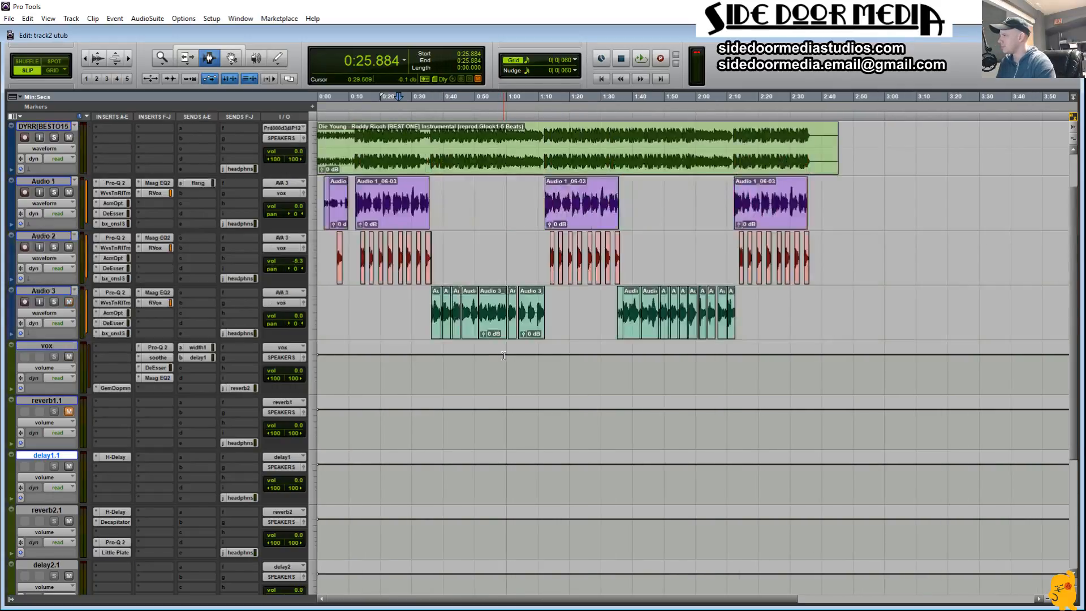
{"action": "double_click", "coordinate": [375, 206]}
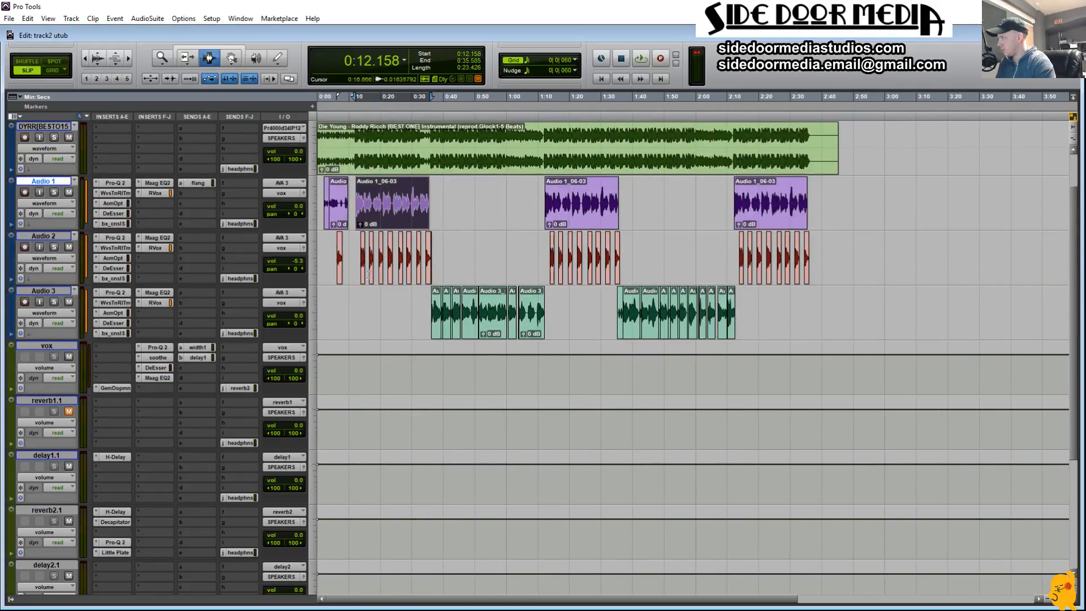
{"action": "left_click_drag", "start_coordinate": [434, 297], "coordinate": [526, 312]}
Step: Insert stereo EchoBoy in the first insert slot of delay2.1 and set its style to Telephone
{"action": "scroll", "coordinate": [87, 483], "scroll_direction": "down", "scroll_amount": 2}
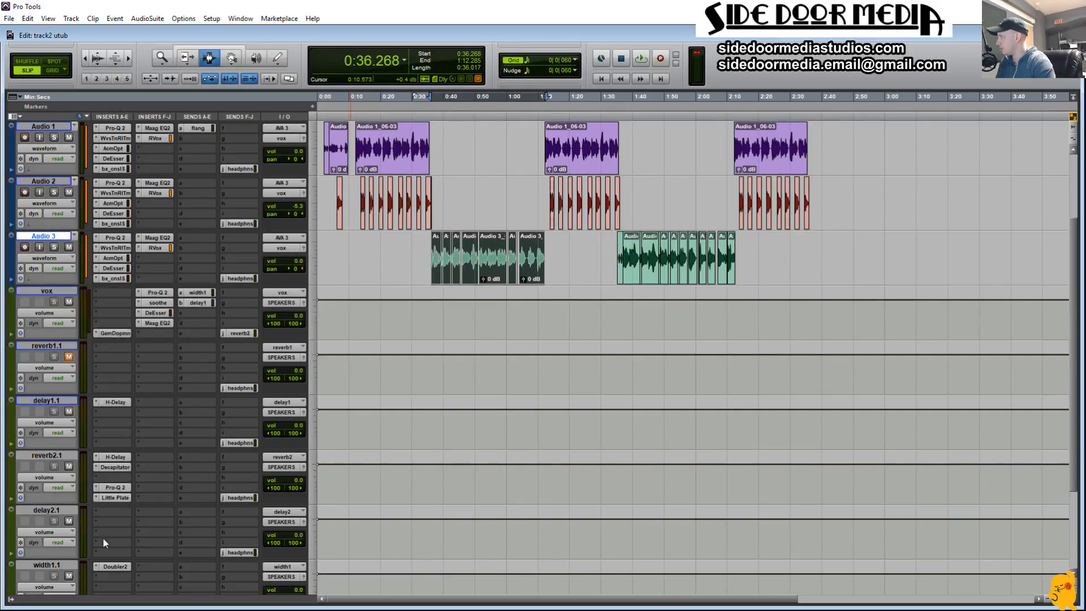
{"action": "left_click", "coordinate": [95, 512]}
{"action": "mouse_move", "coordinate": [175, 558]}
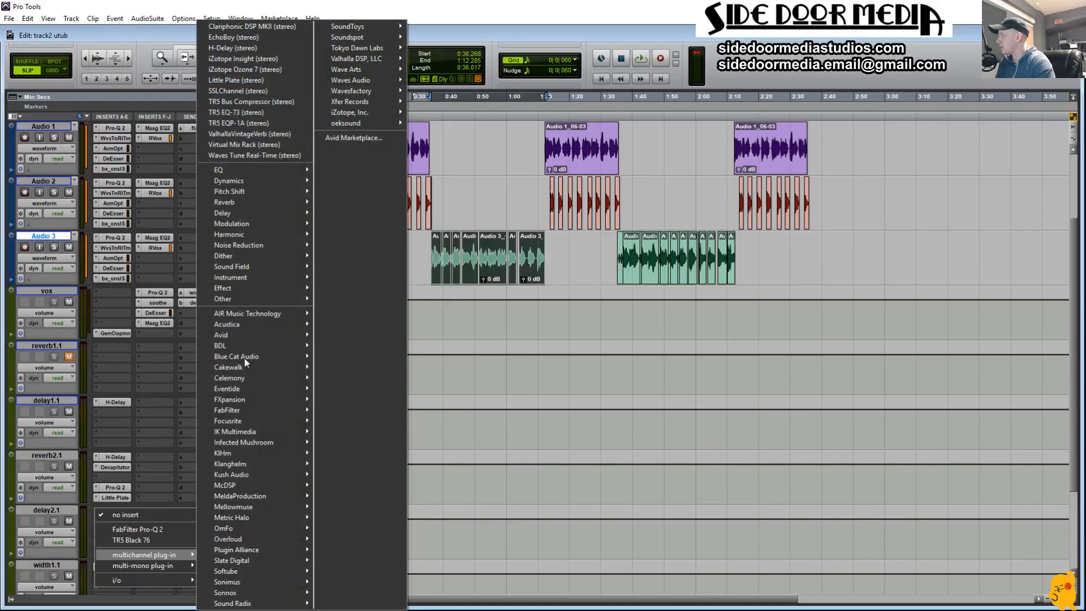
{"action": "left_click", "coordinate": [273, 37]}
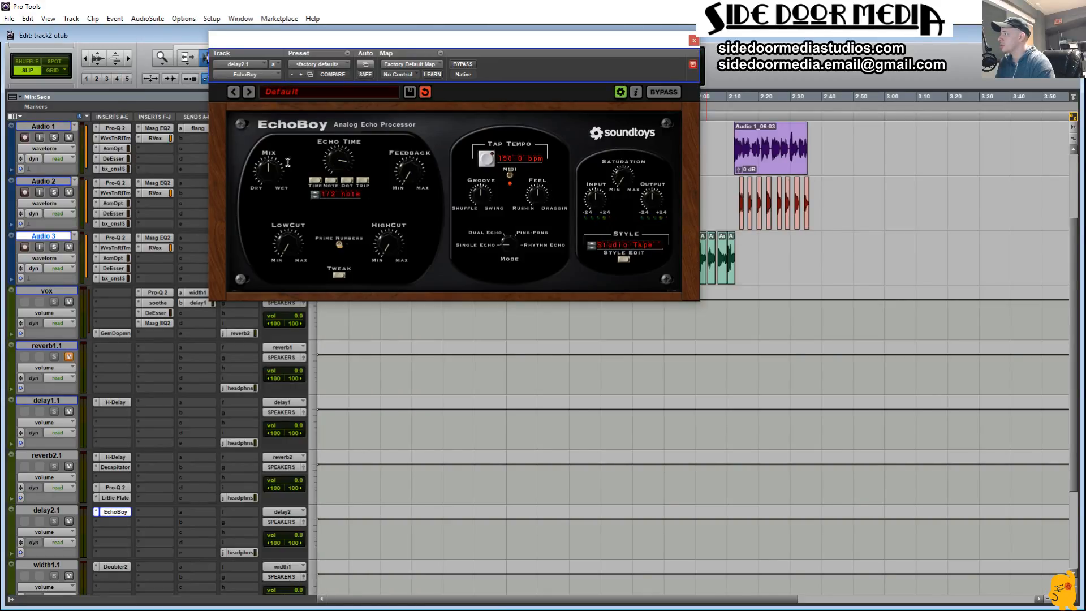
{"action": "left_click", "coordinate": [623, 243]}
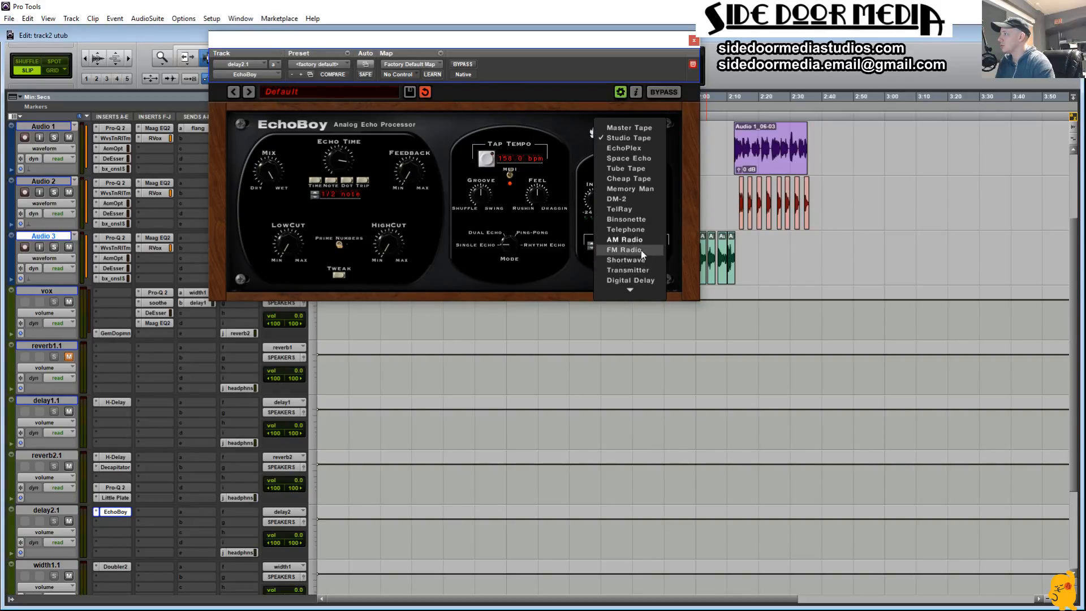
{"action": "left_click", "coordinate": [636, 229]}
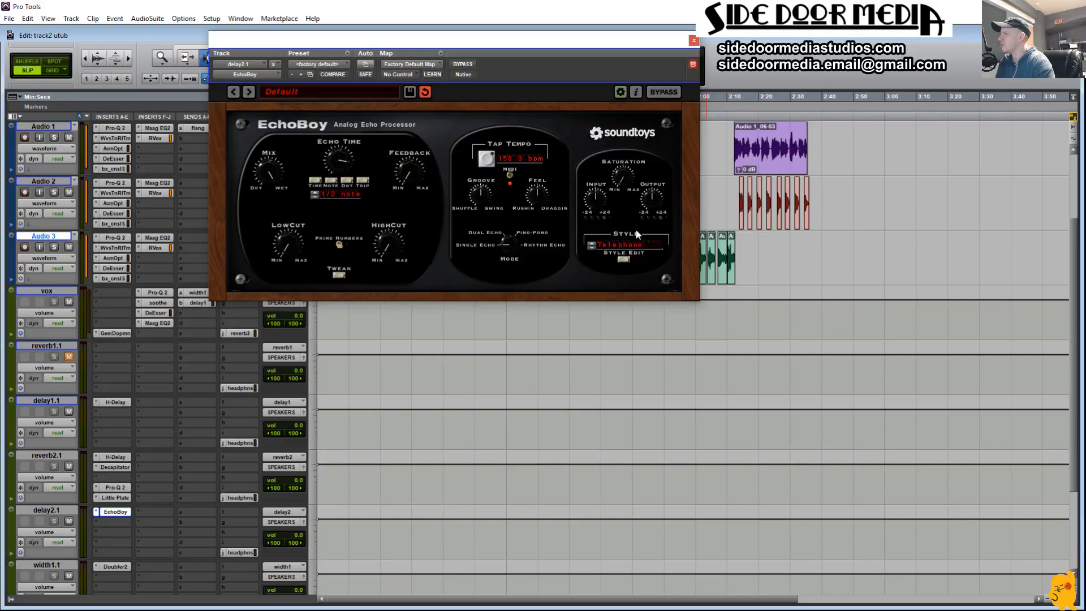
Step: Route vox send c to the delay2 (Stereo) bus at 0.0 dB, keep the EchoBoy and send windows clear of the clips, and start playback
{"action": "left_click_drag", "start_coordinate": [680, 46], "coordinate": [958, 373]}
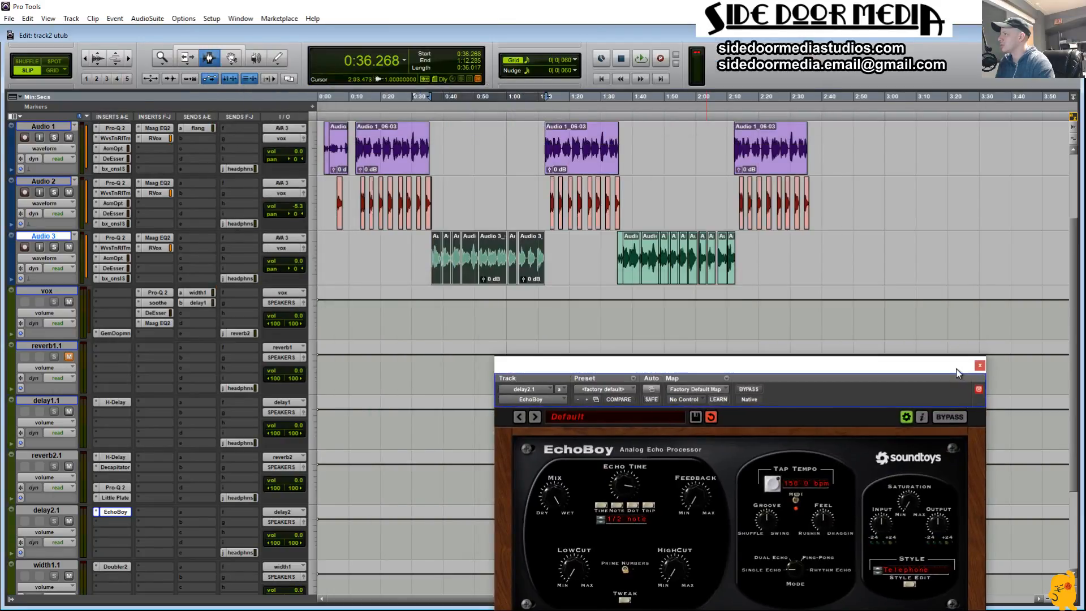
{"action": "left_click", "coordinate": [349, 311]}
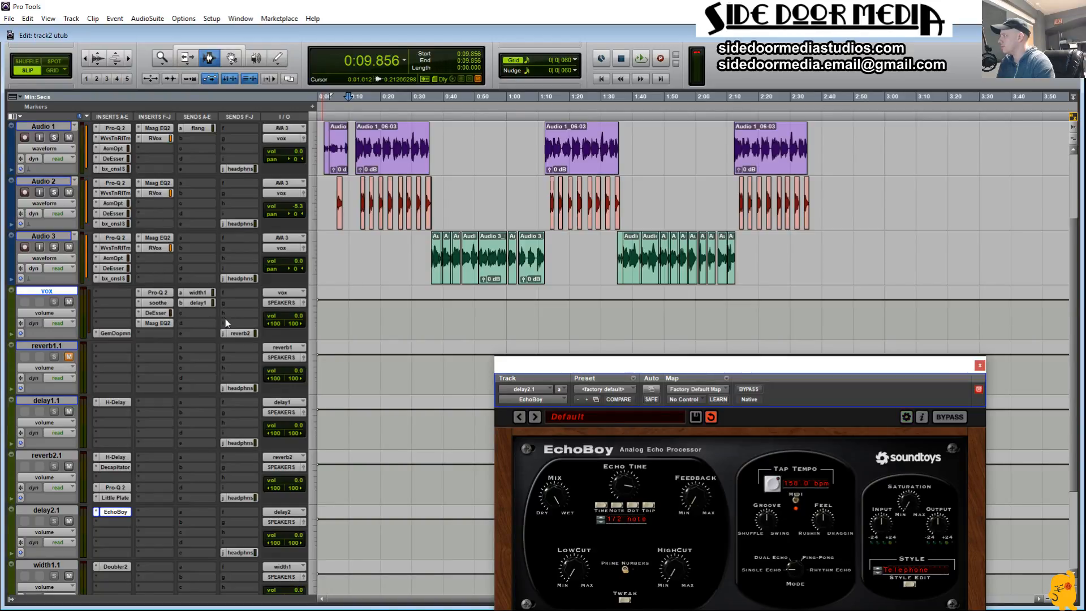
{"action": "left_click", "coordinate": [183, 313]}
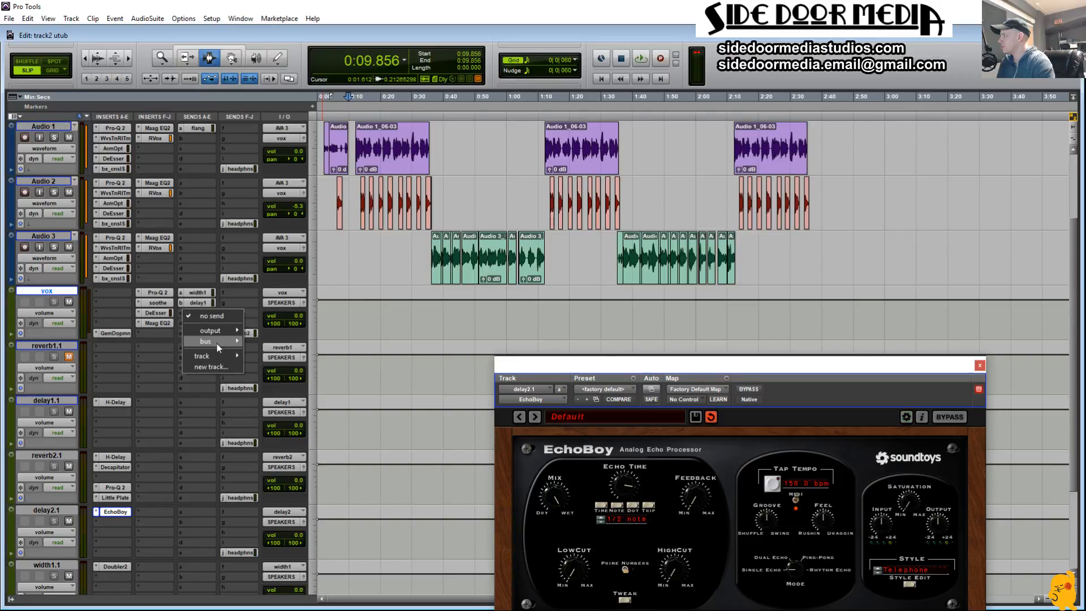
{"action": "mouse_move", "coordinate": [219, 342]}
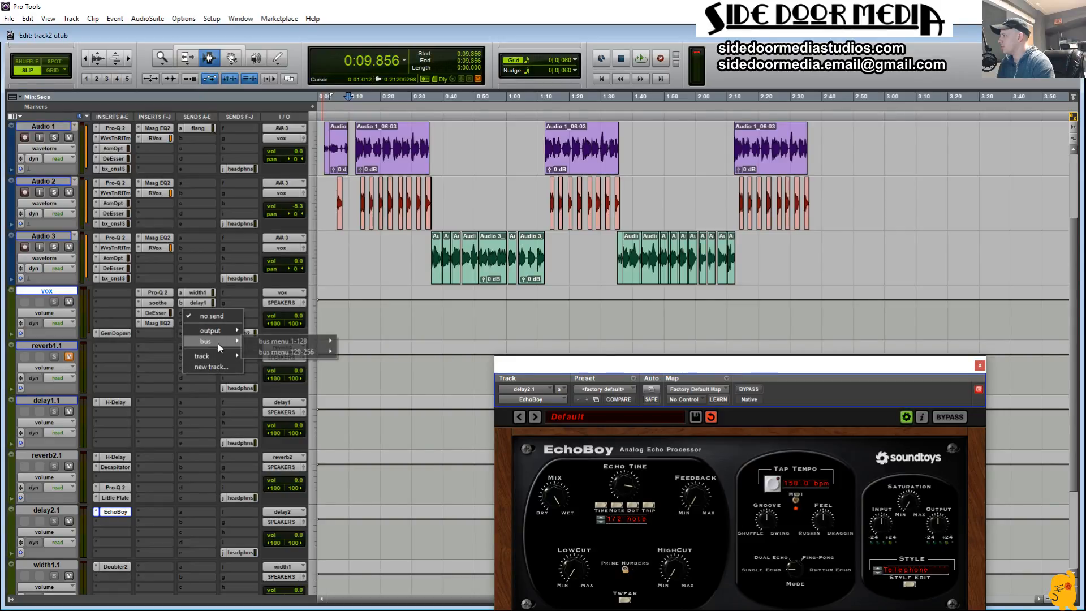
{"action": "mouse_move", "coordinate": [311, 344]}
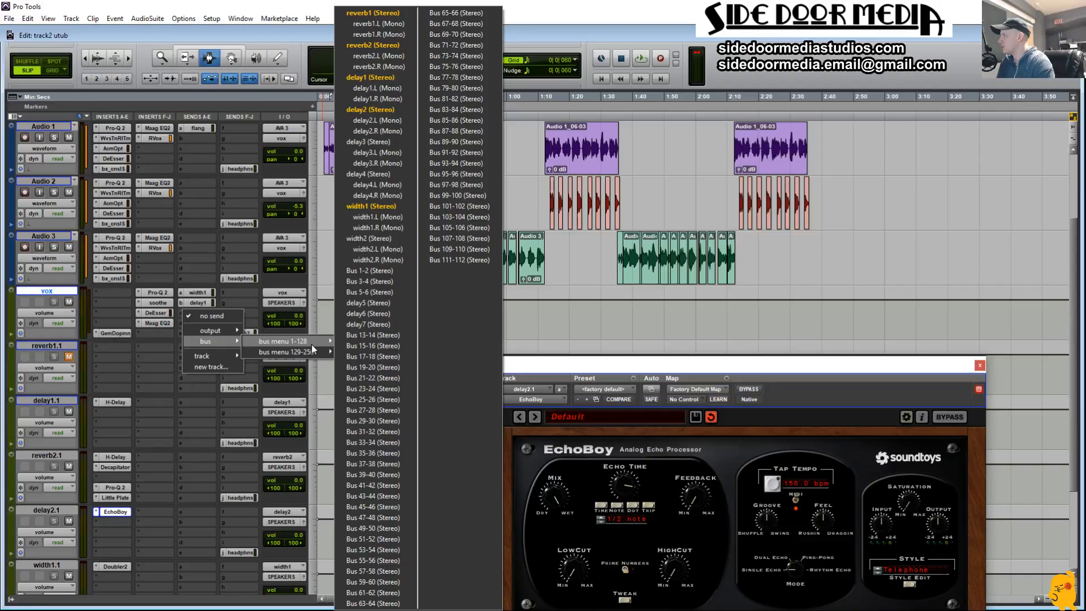
{"action": "left_click", "coordinate": [374, 109]}
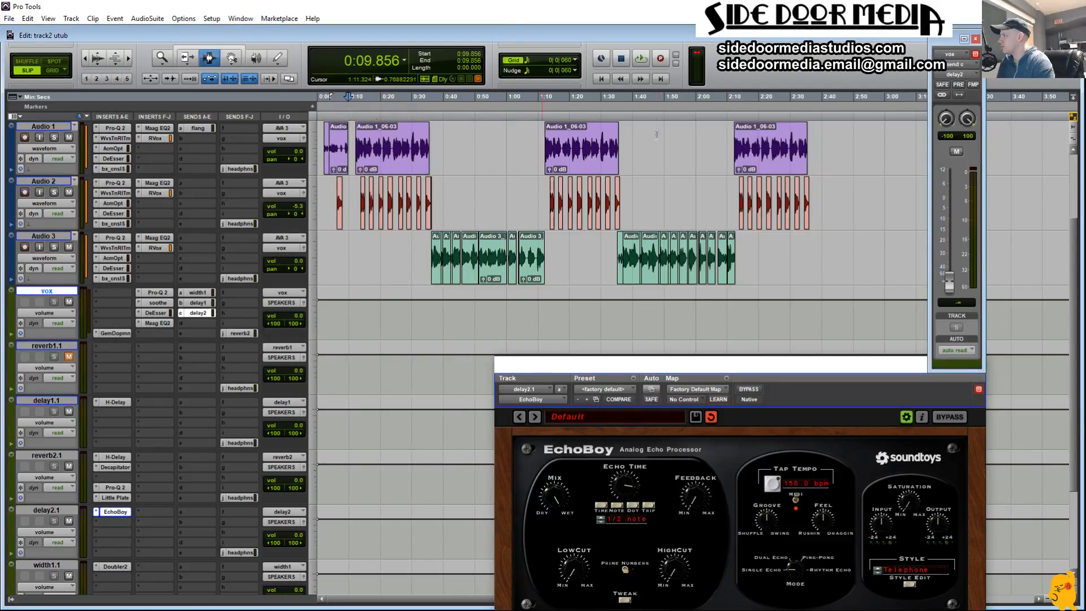
{"action": "left_click_drag", "start_coordinate": [942, 46], "coordinate": [147, 29]}
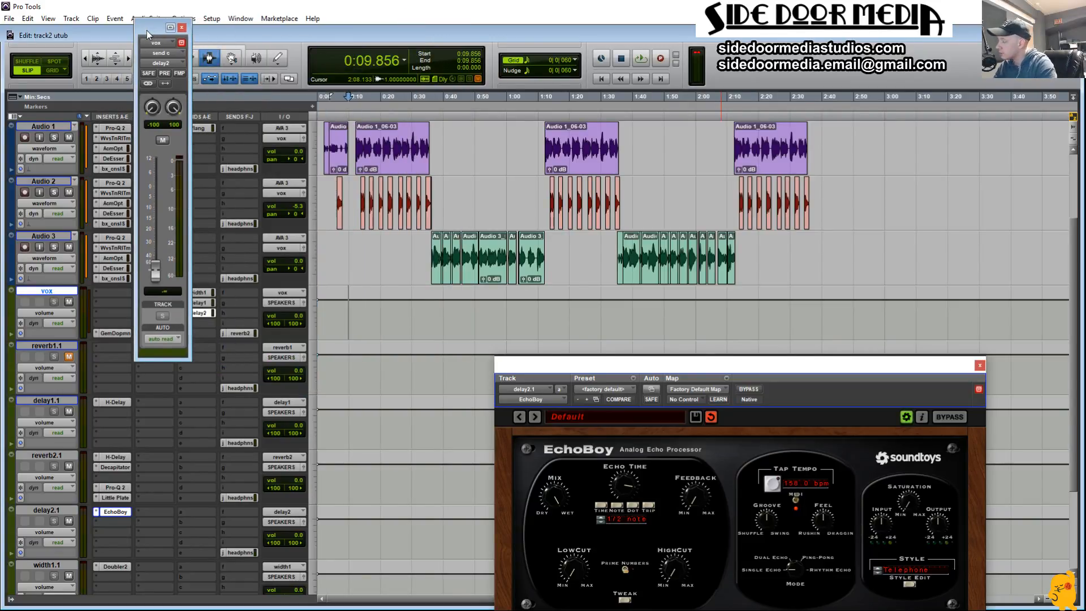
{"action": "key", "text": "space"}
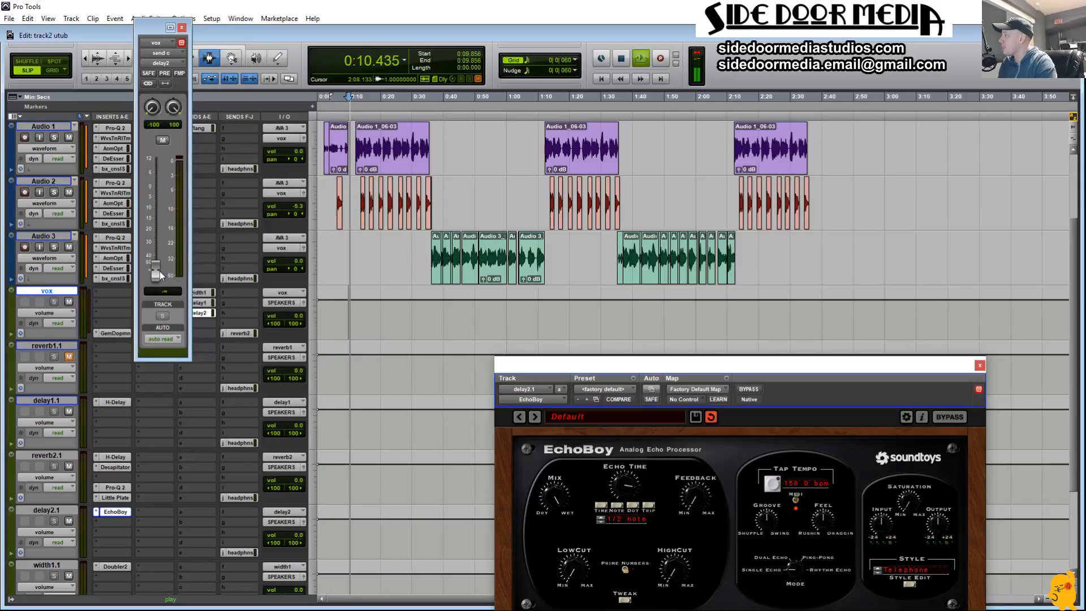
Step: Stop playback, select the first verse clips on Audio 3 from about 0:36 to 1:12, and play them with the new delay
{"action": "key", "text": "space"}
{"action": "left_click", "coordinate": [437, 260]}
{"action": "double_click", "coordinate": [437, 261]}
{"action": "double_click", "coordinate": [543, 262], "text": "shift"}
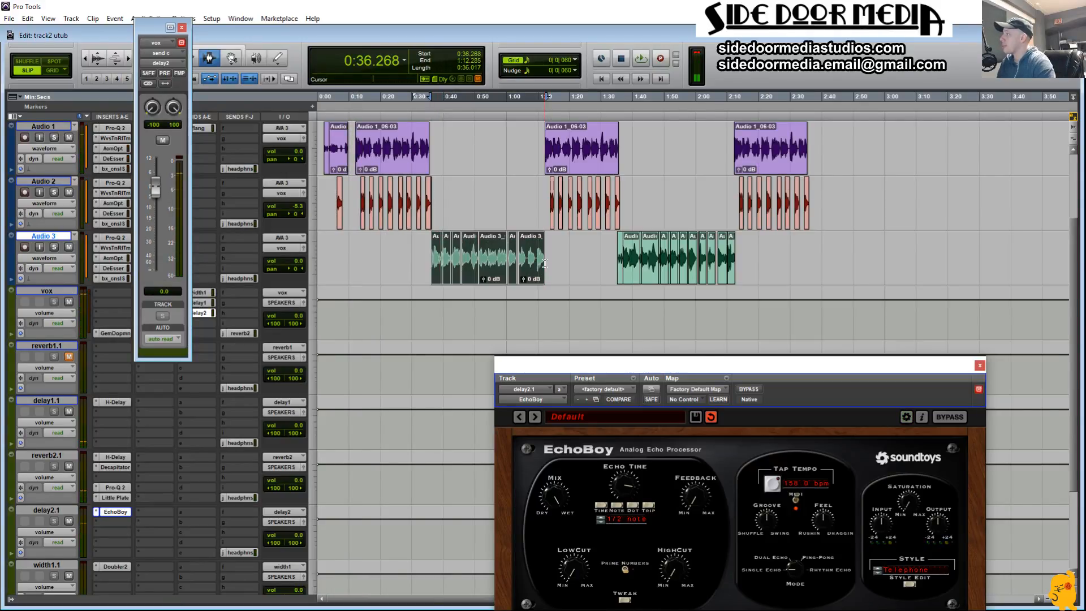
{"action": "key", "text": "alt+f"}
{"action": "key", "text": "space"}
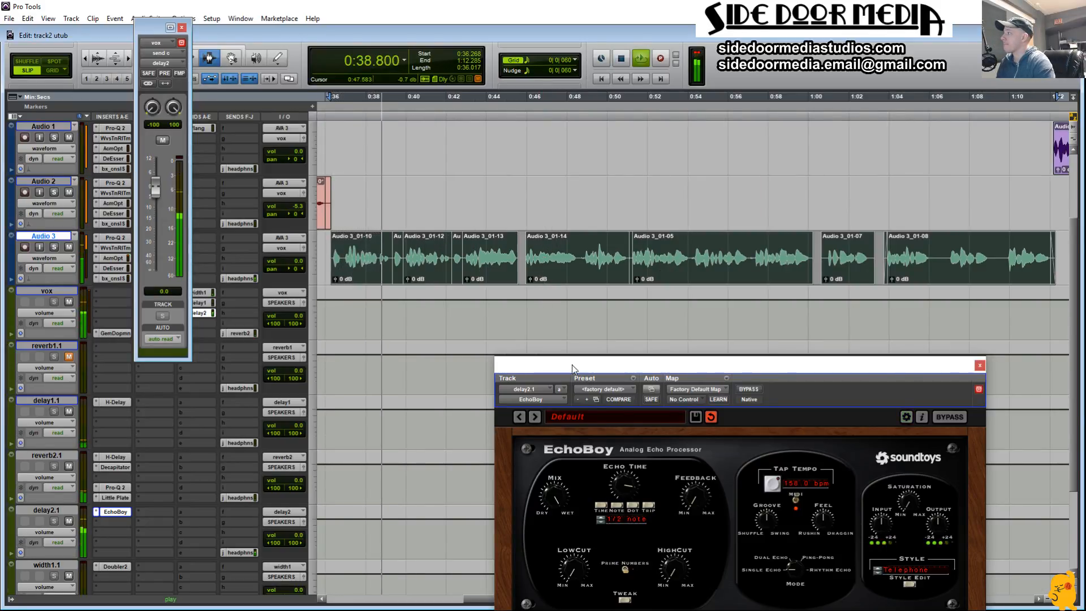
Step: Try adjusting the EchoBoy echo time on delay2.1 while the verse plays, ending on 1/2 note
{"action": "left_click_drag", "start_coordinate": [572, 365], "coordinate": [576, 312]}
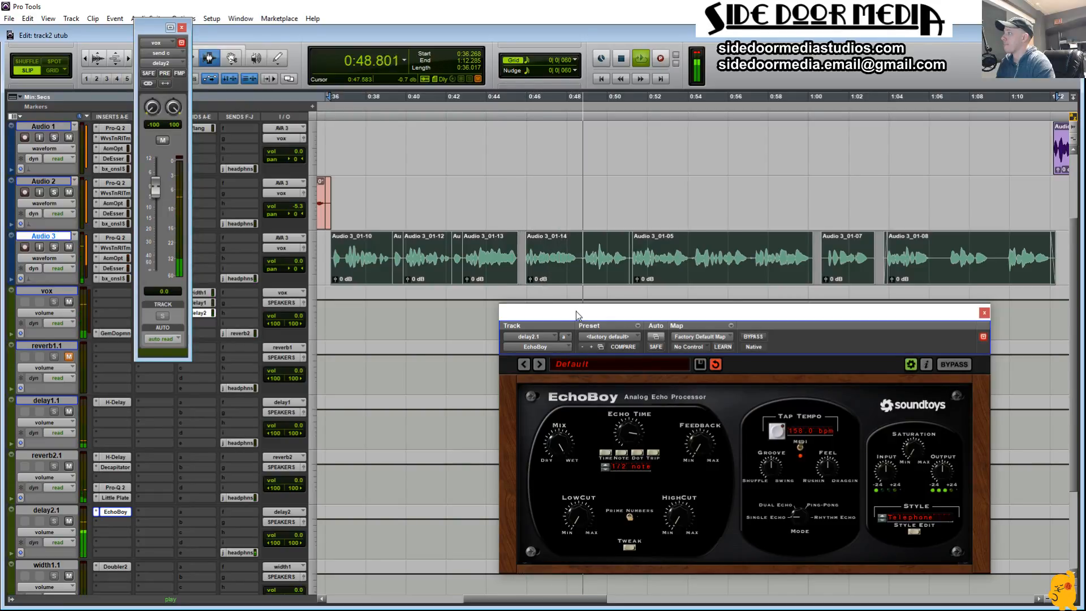
{"action": "left_click_drag", "start_coordinate": [624, 436], "coordinate": [624, 443]}
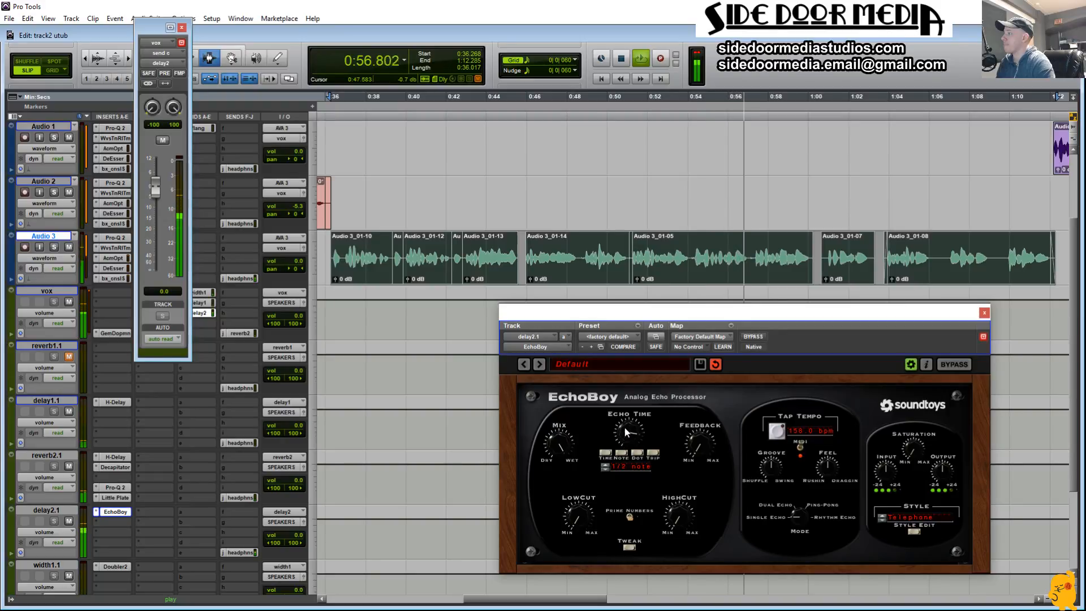
{"action": "left_click_drag", "start_coordinate": [624, 439], "coordinate": [624, 415]}
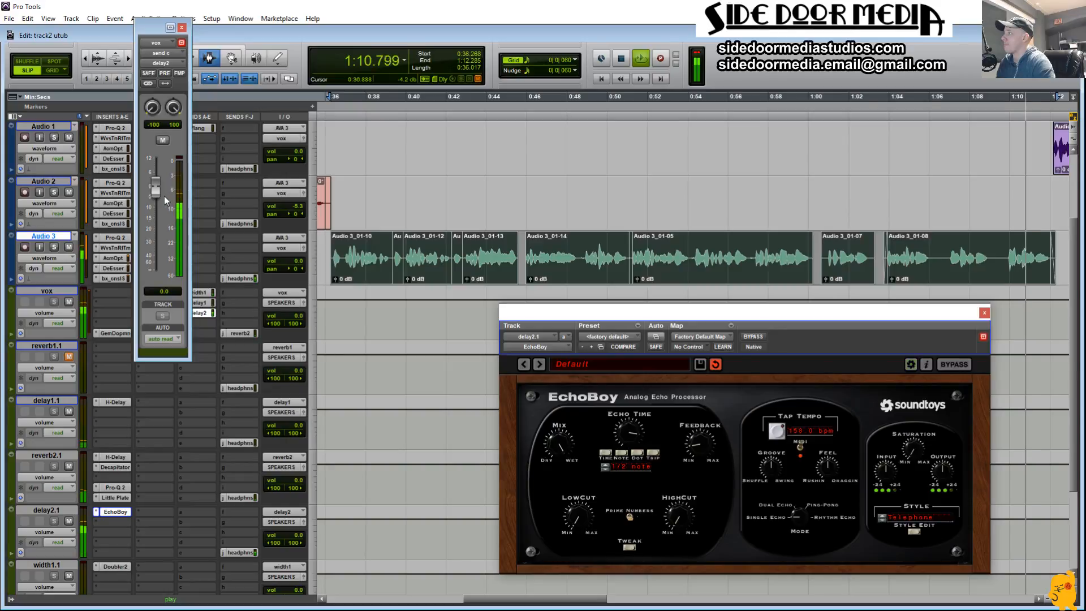
Step: Replay the Audio 3 verse from about 1:00 and lower the vox send to delay2 to -13.4 dB
{"action": "key", "text": "space"}
{"action": "left_click", "coordinate": [822, 287]}
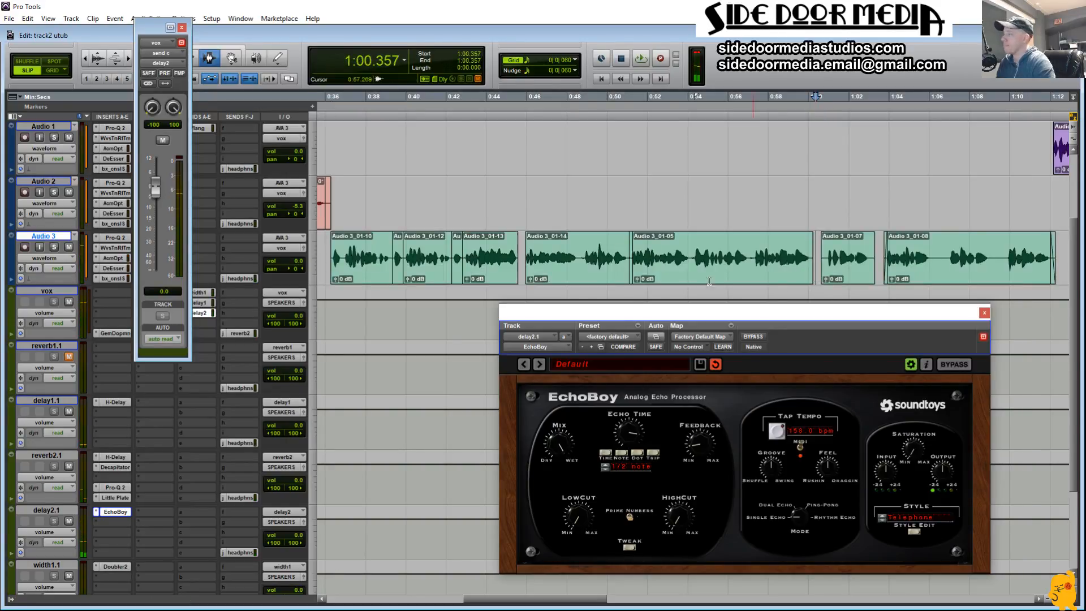
{"action": "left_click_drag", "start_coordinate": [155, 230], "coordinate": [156, 236]}
{"action": "key", "text": "space"}
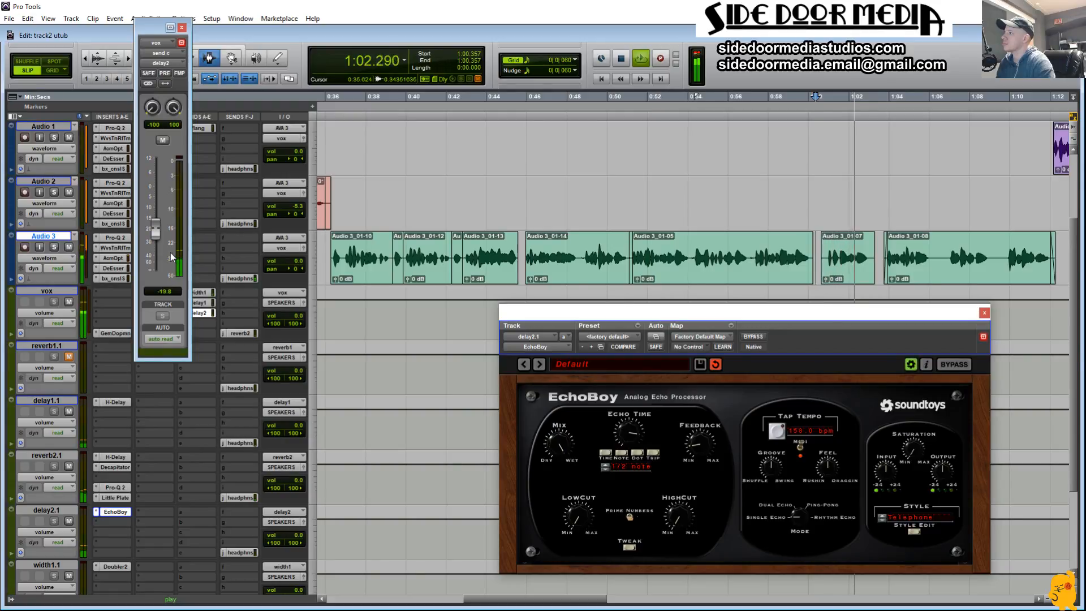
{"action": "key", "text": "space"}
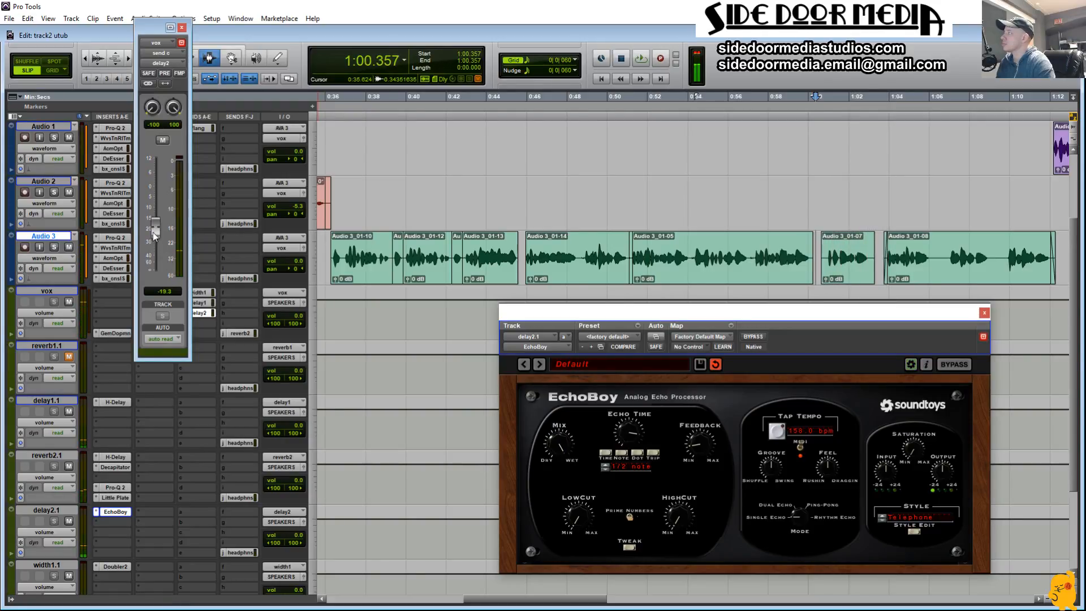
{"action": "key", "text": "space"}
{"action": "left_click_drag", "start_coordinate": [157, 215], "coordinate": [156, 220]}
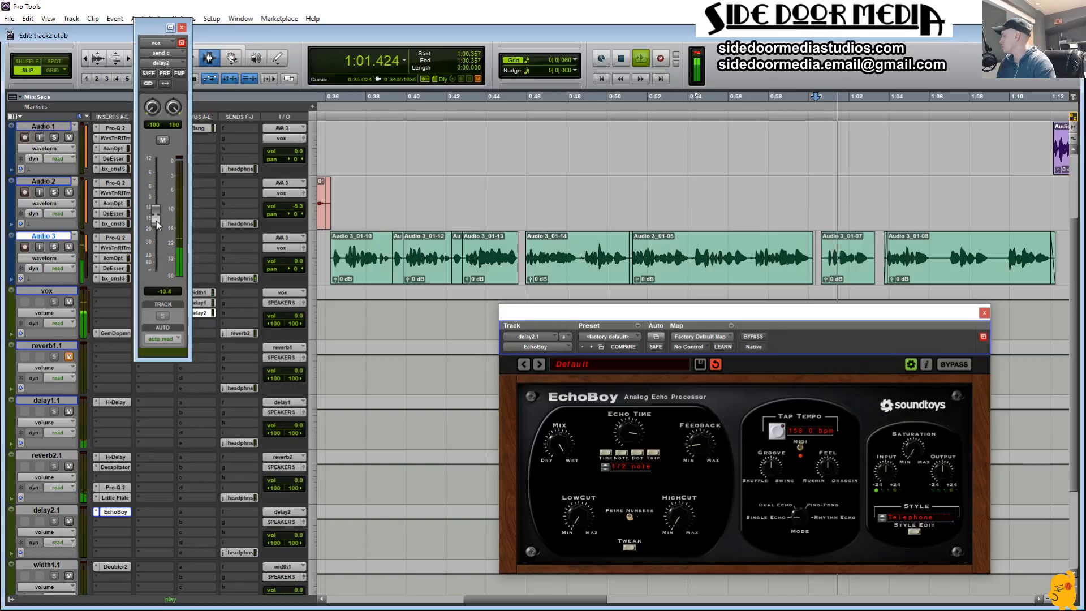
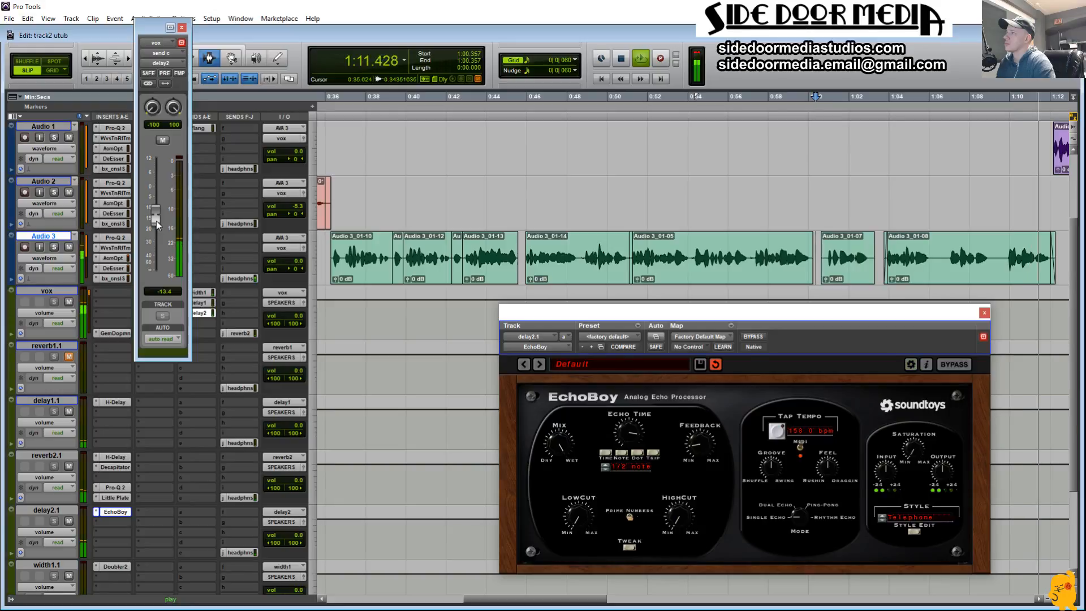
Step: Raise the vox send to delay2 to -9.1 dB, replay from about 1:00, and close the EchoBoy and send windows
{"action": "key", "text": "space"}
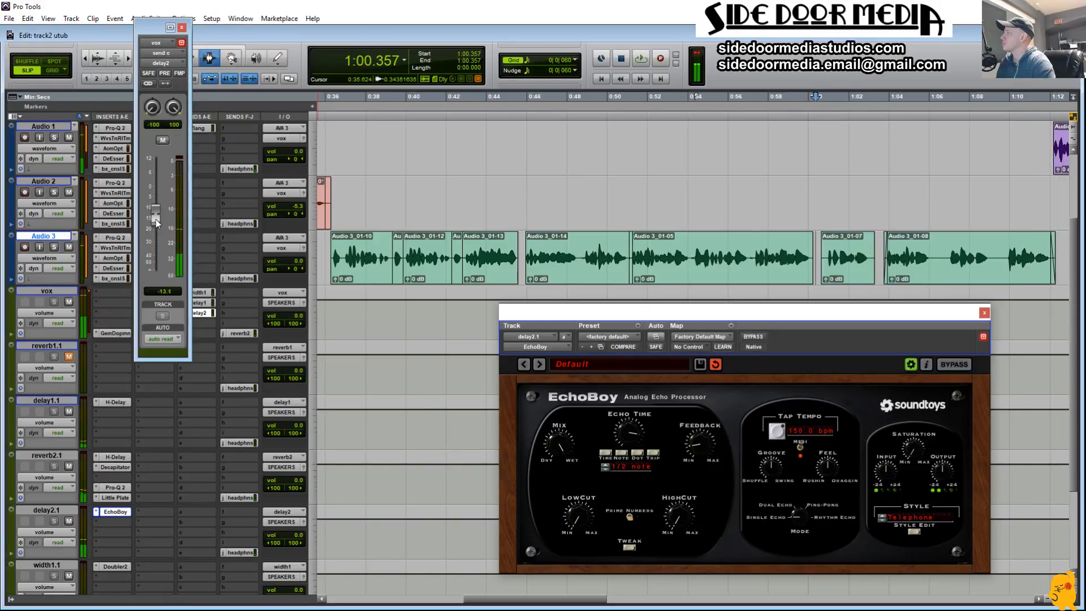
{"action": "left_click_drag", "start_coordinate": [155, 219], "coordinate": [155, 212]}
{"action": "key", "text": "space"}
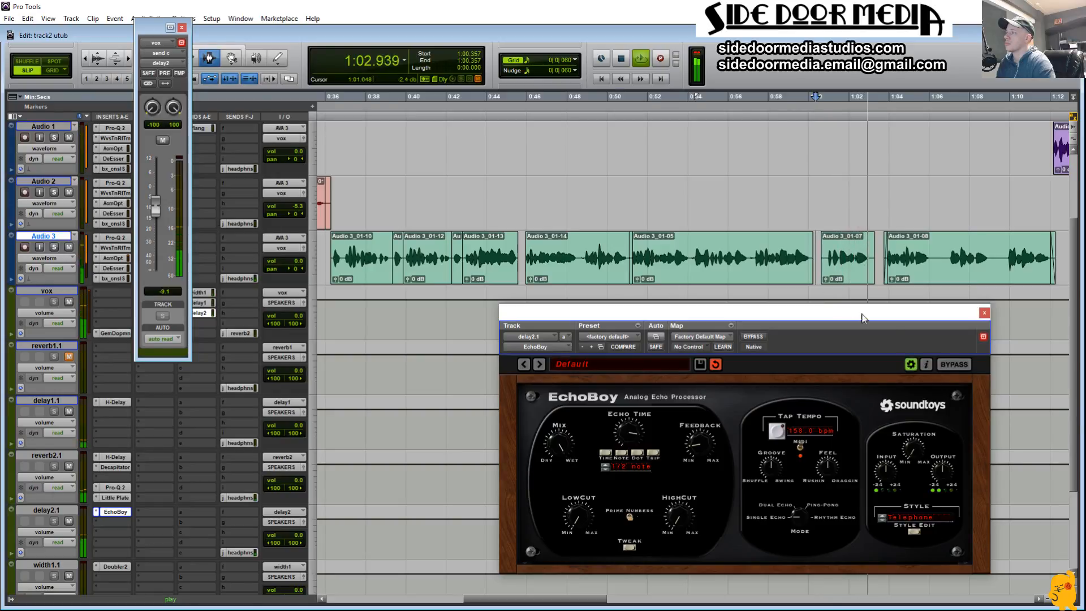
{"action": "left_click", "coordinate": [985, 312]}
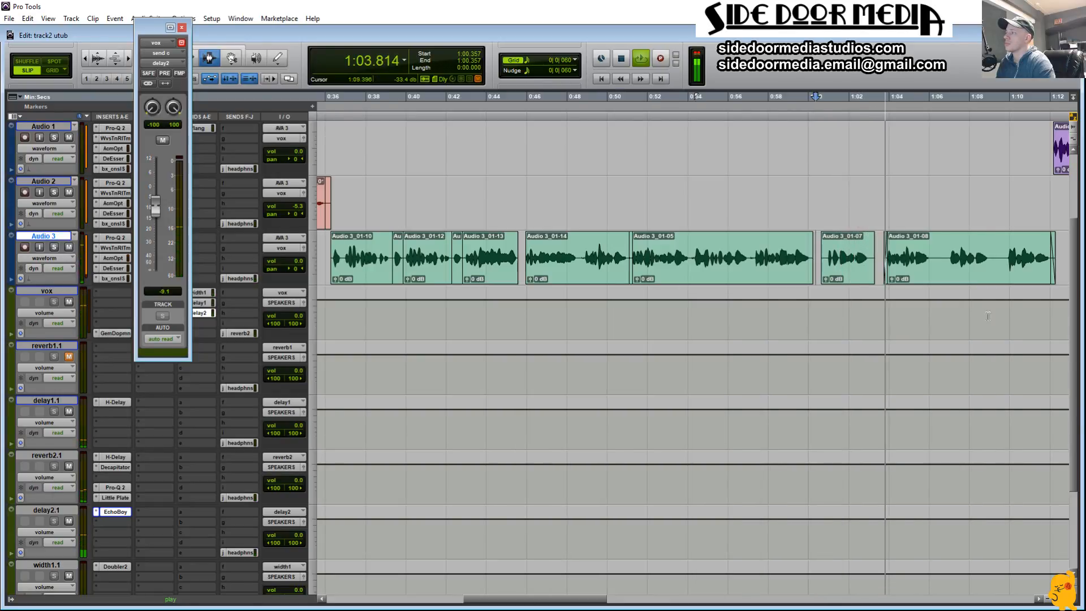
{"action": "left_click", "coordinate": [182, 28]}
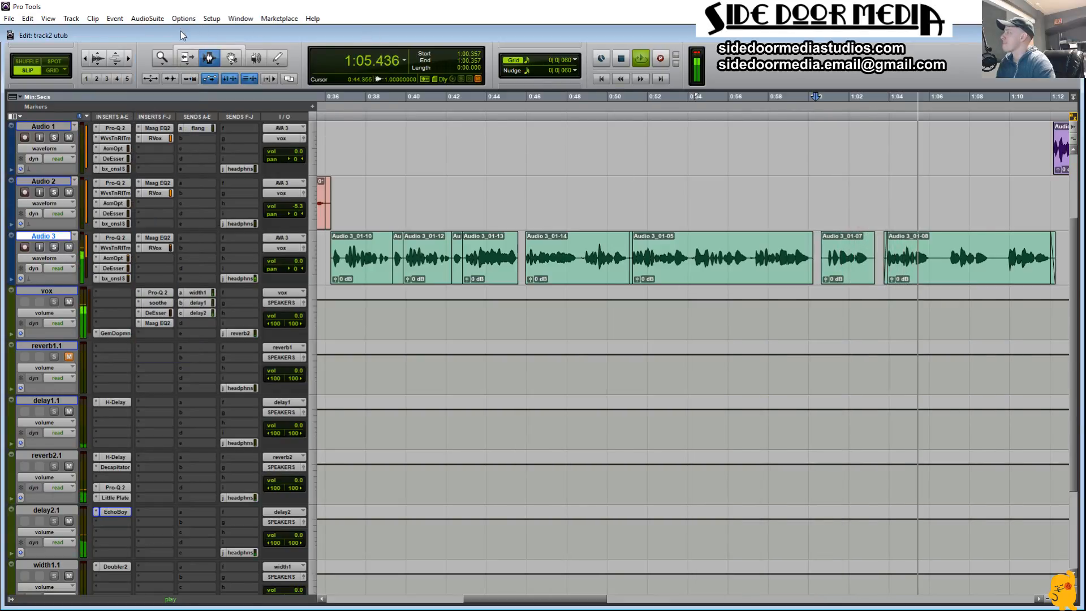
Step: Reopen the vox send to delay2, raise it to -7.0 dB, and play the verse from about 0:36
{"action": "left_click", "coordinate": [202, 315]}
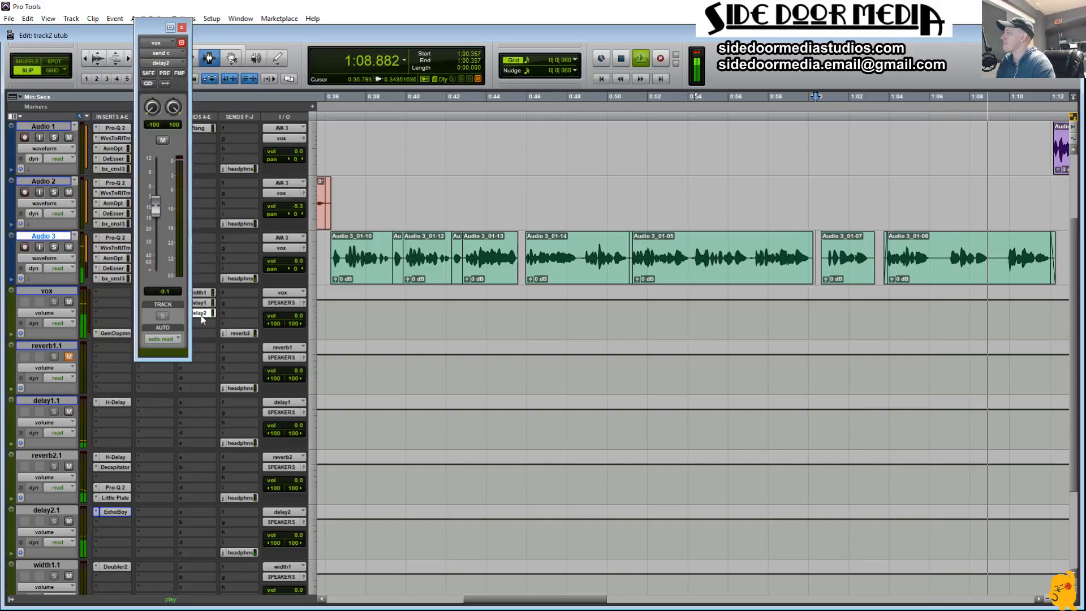
{"action": "left_click_drag", "start_coordinate": [157, 212], "coordinate": [158, 208]}
{"action": "key", "text": "space"}
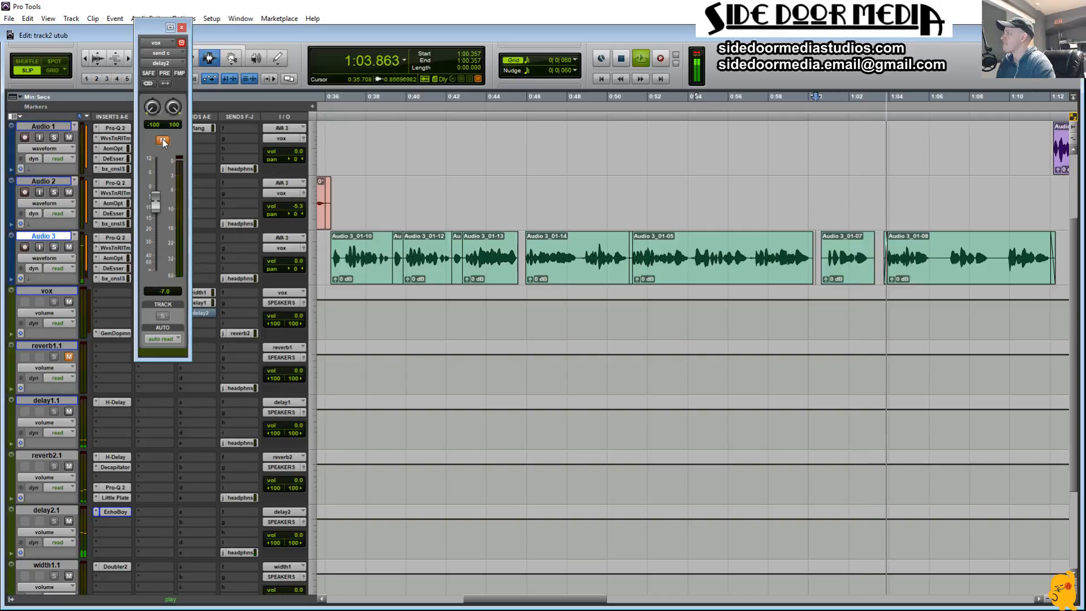
{"action": "left_click", "coordinate": [320, 263]}
{"action": "key", "text": "space"}
{"action": "key", "text": "space"}
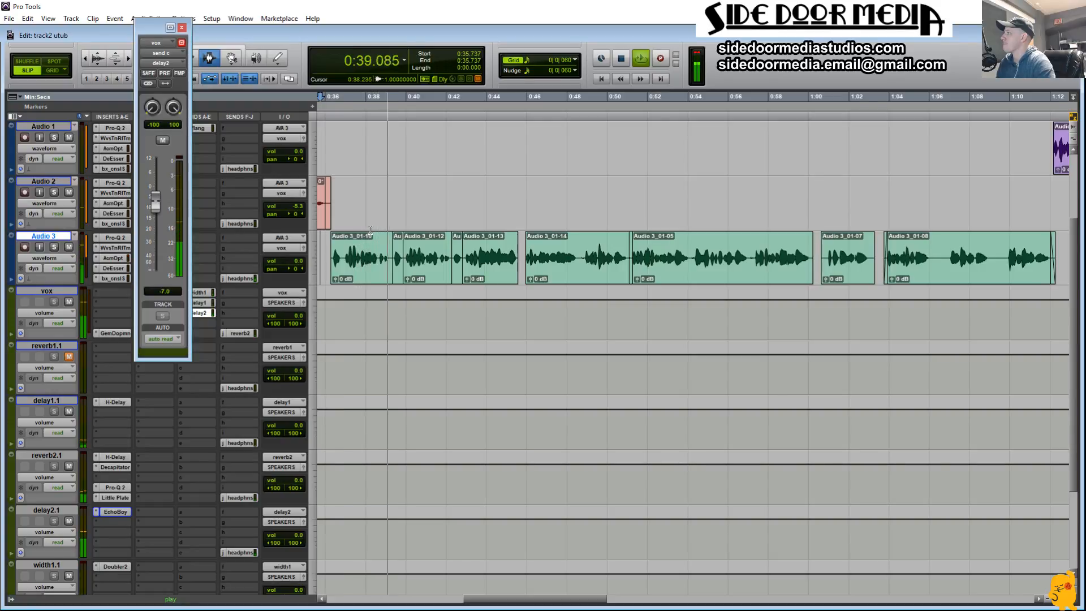
Step: Mute the vox send to delay2, show its send c mute automation on the vox track, and close the send window
{"action": "left_click", "coordinate": [162, 141]}
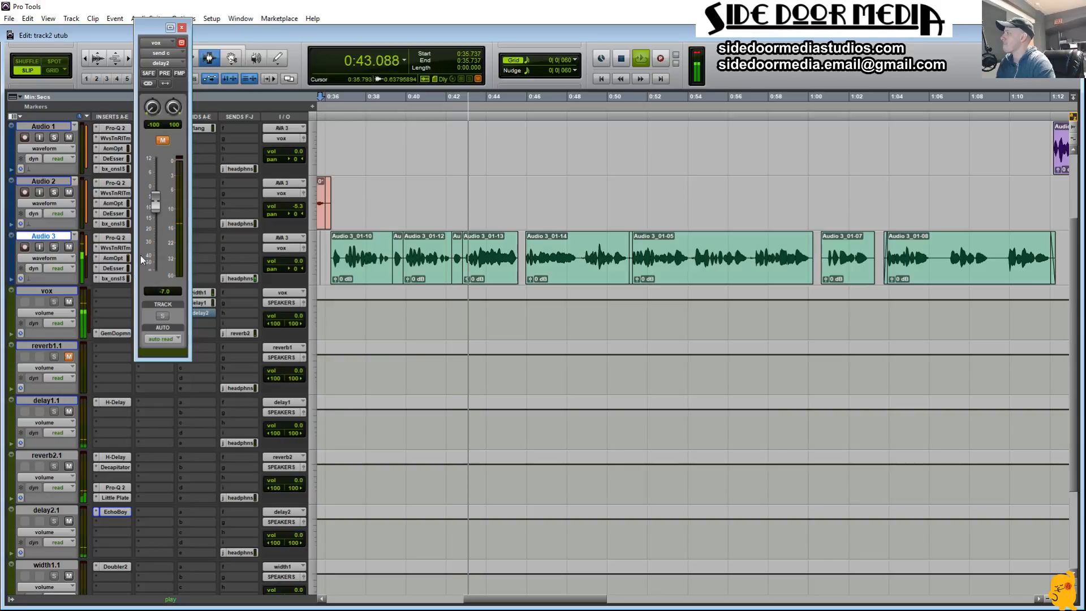
{"action": "left_click", "coordinate": [56, 314]}
{"action": "mouse_move", "coordinate": [107, 380]}
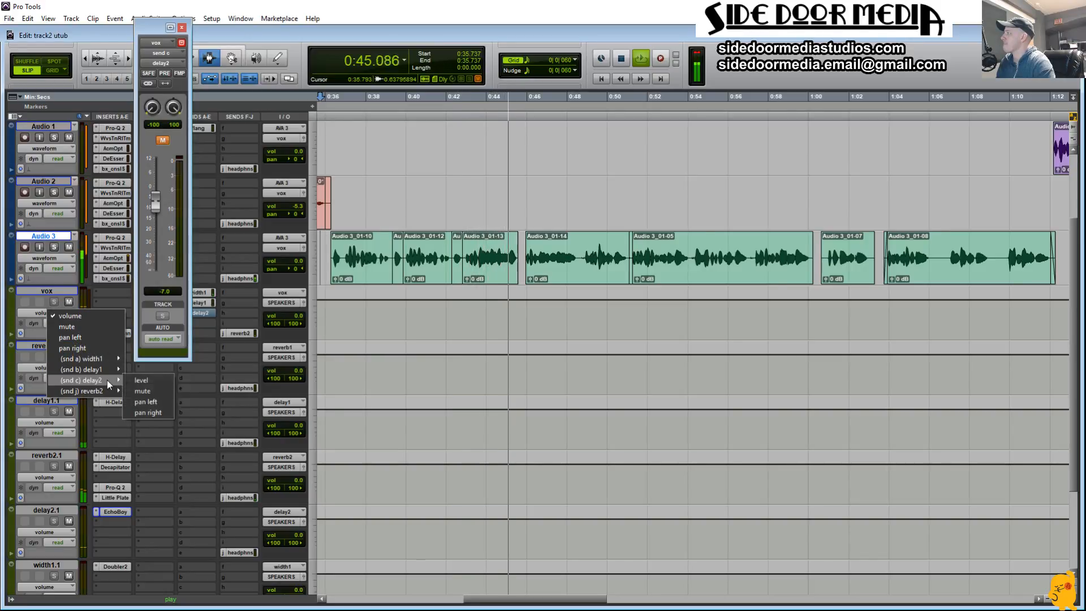
{"action": "left_click", "coordinate": [158, 389]}
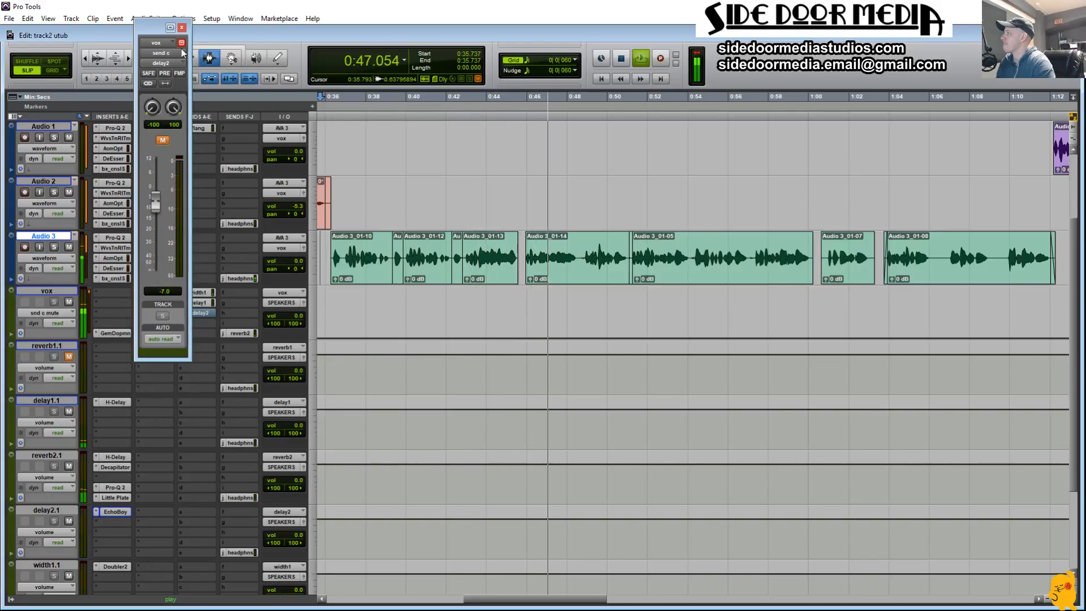
{"action": "left_click", "coordinate": [182, 27]}
Step: Zoom in on the verse at about 0:37 to 0:57 and enlarge the height of the vox and vocal tracks
{"action": "left_click_drag", "start_coordinate": [331, 304], "coordinate": [1056, 313]}
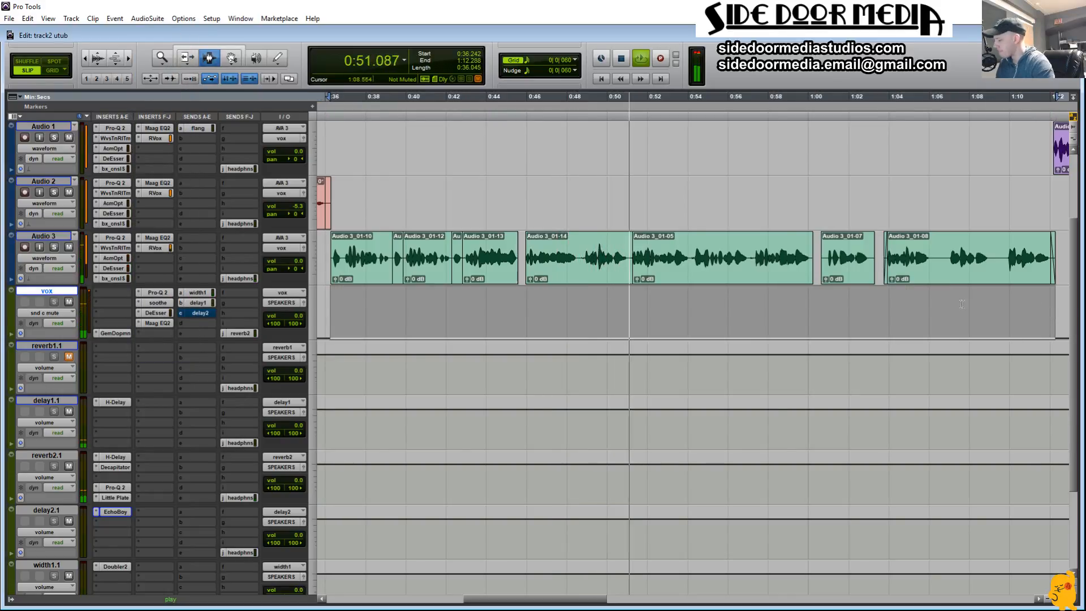
{"action": "key", "text": "space"}
{"action": "key", "text": "space"}
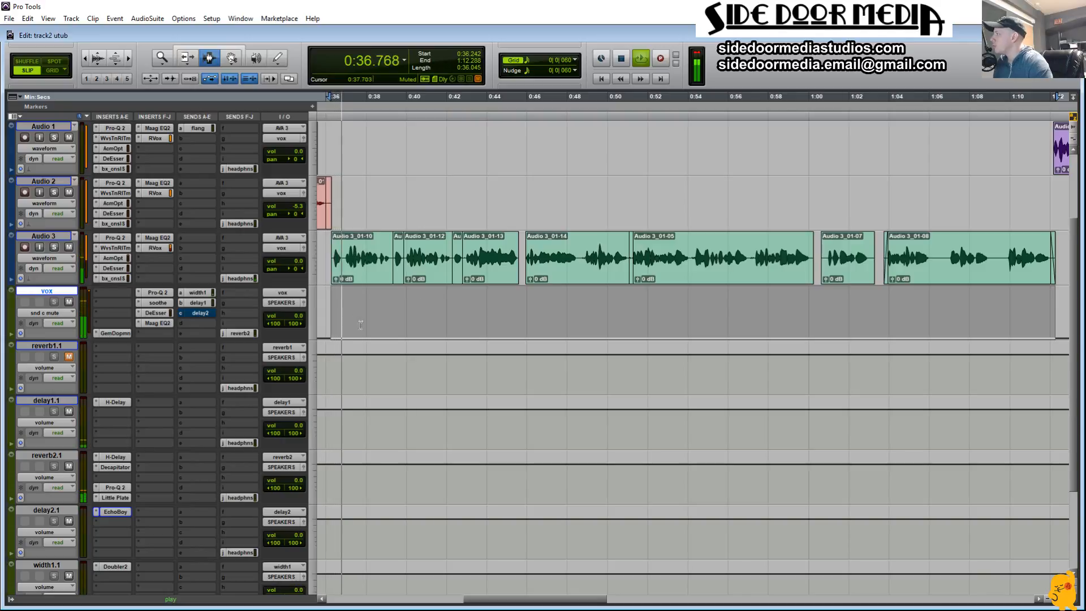
{"action": "left_click_drag", "start_coordinate": [356, 312], "coordinate": [753, 315]}
{"action": "key", "text": "alt+f"}
{"action": "key", "text": "space"}
{"action": "key", "text": "space"}
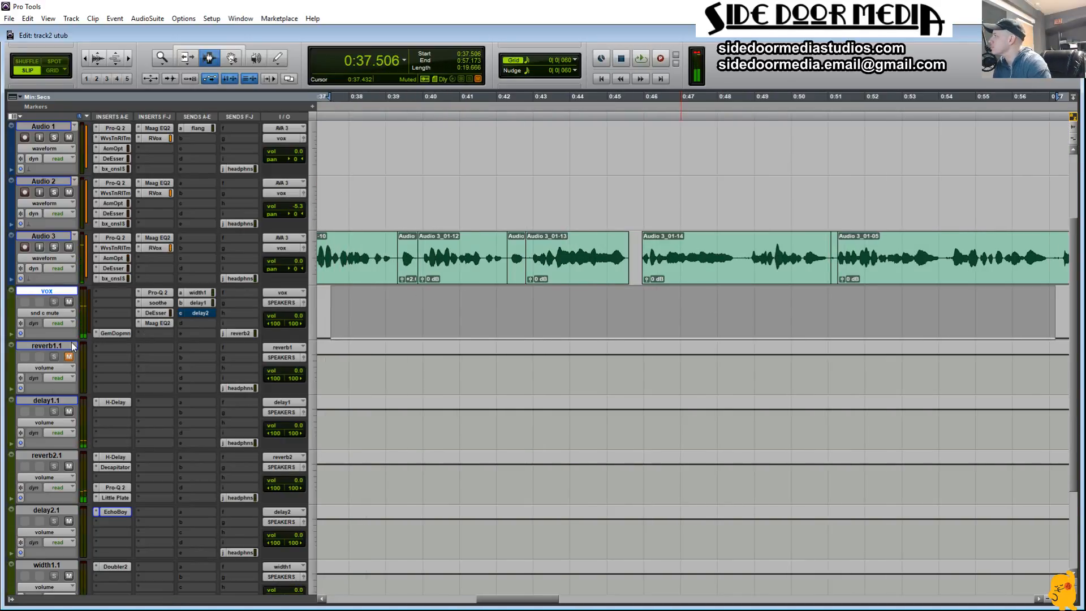
{"action": "left_click_drag", "start_coordinate": [69, 341], "coordinate": [69, 524]}
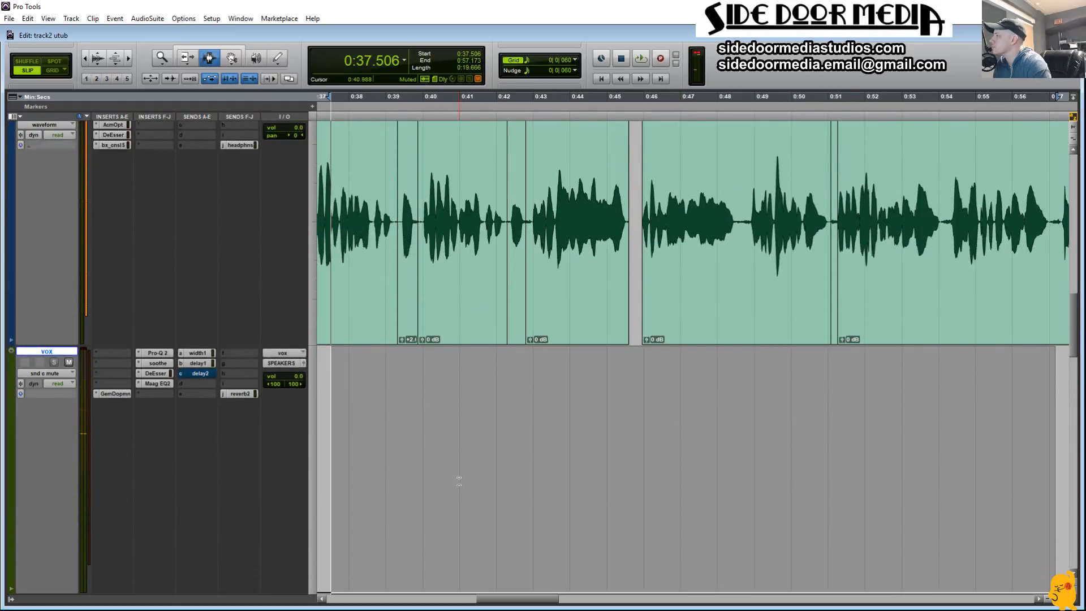
Step: Play the start of the verse from about 0:35 and switch the edit mode from Slip to Grid
{"action": "key", "text": "space"}
{"action": "left_click_drag", "start_coordinate": [490, 603], "coordinate": [479, 601]}
{"action": "left_click", "coordinate": [343, 453]}
{"action": "key", "text": "space"}
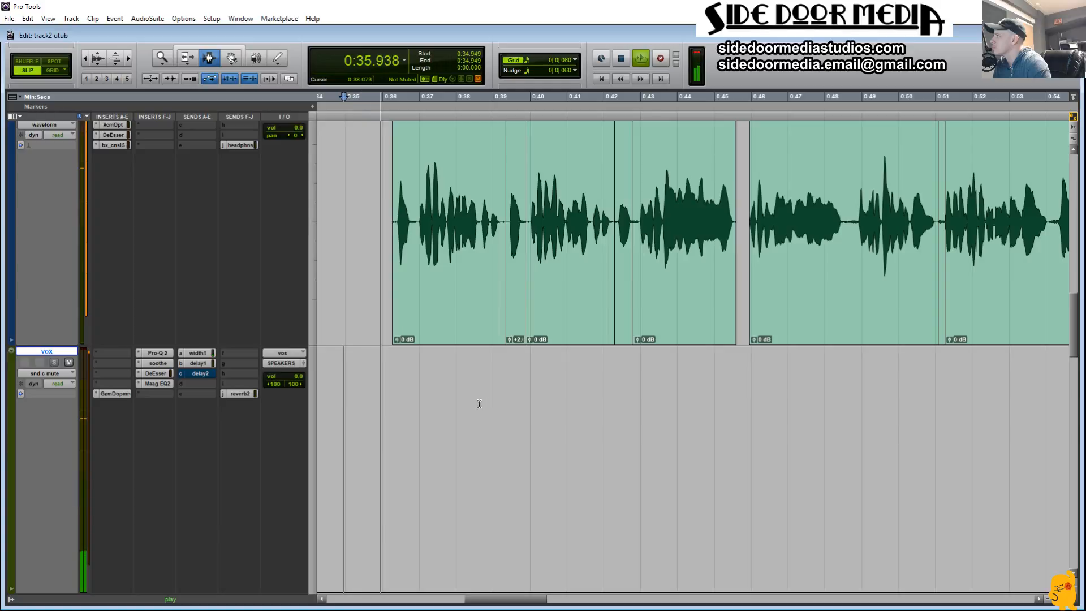
{"action": "left_click", "coordinate": [52, 70]}
{"action": "key", "text": "space"}
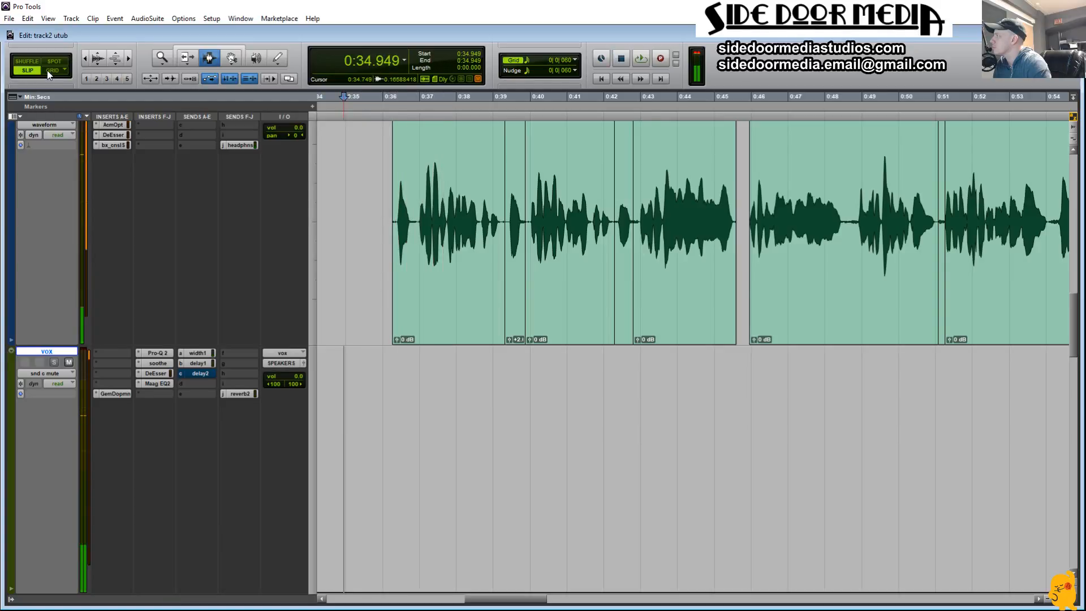
{"action": "key", "text": "space"}
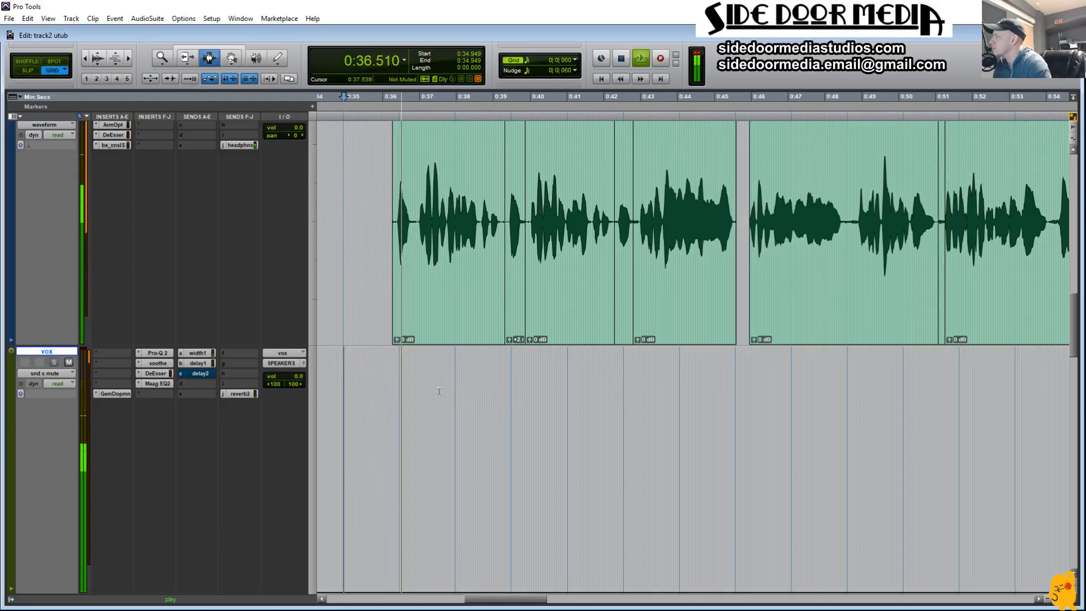
Step: Zoom in on the first lines at about 0:36 to 0:46 and set the grid value to 1/32 note
{"action": "left_click_drag", "start_coordinate": [444, 390], "coordinate": [496, 387]}
{"action": "key", "text": "space"}
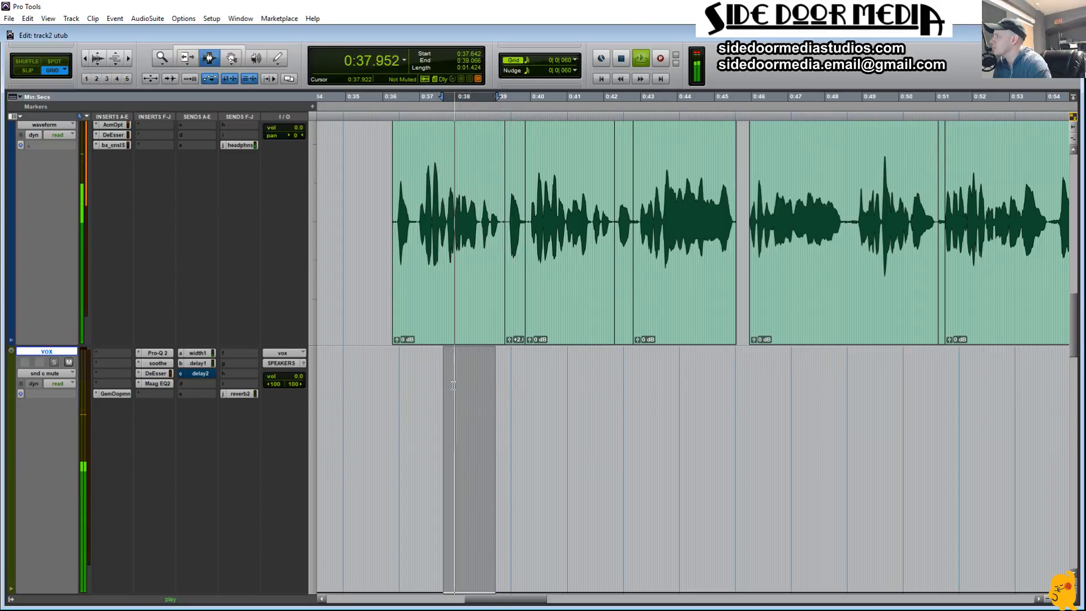
{"action": "key", "text": "space"}
{"action": "left_click_drag", "start_coordinate": [403, 390], "coordinate": [614, 423]}
{"action": "key", "text": "t"}
{"action": "left_click", "coordinate": [458, 387]}
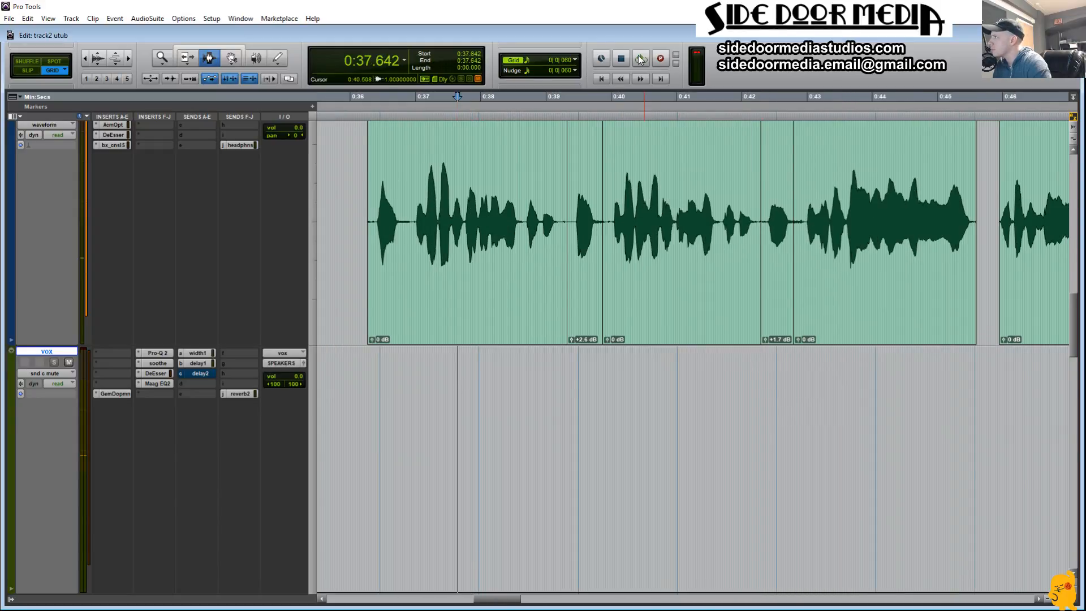
{"action": "left_click", "coordinate": [574, 60]}
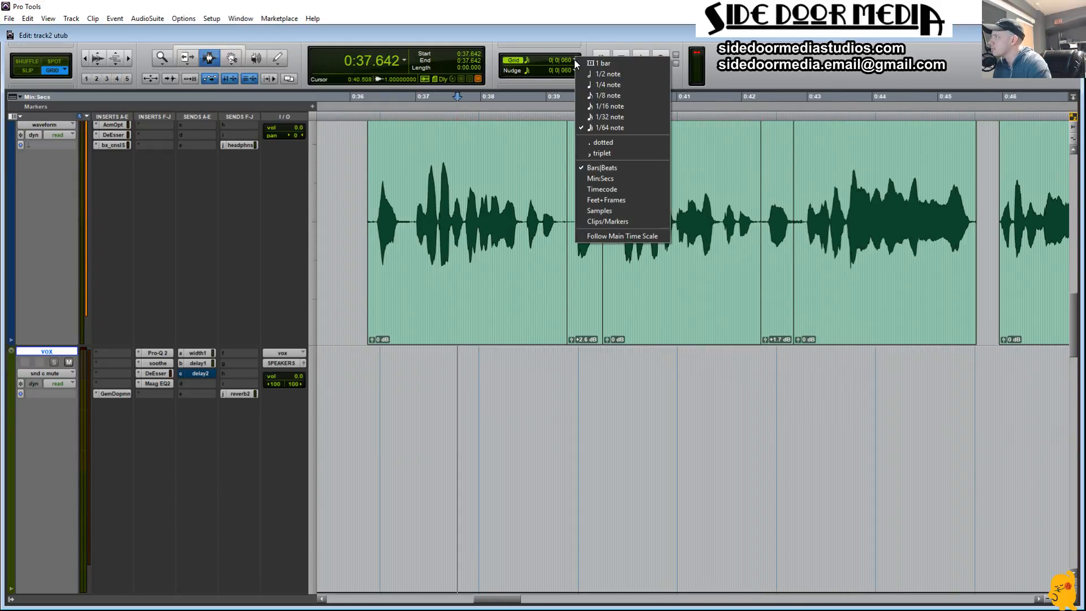
{"action": "left_click", "coordinate": [640, 117]}
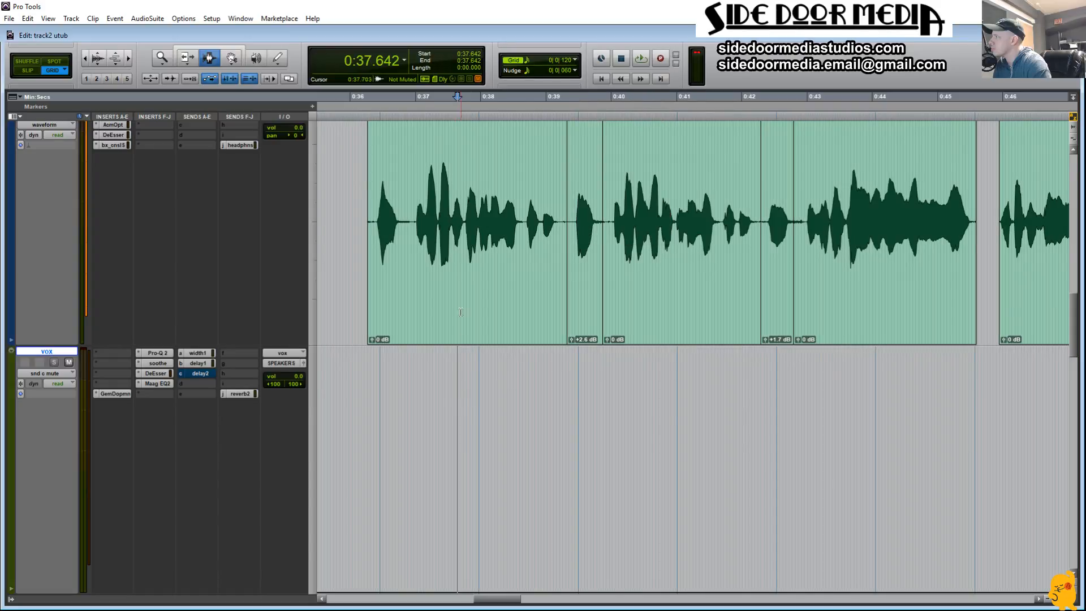
Step: Find the end of the first line by playback and select it on Audio 3 from 0:38.117 to 0:39.256
{"action": "key", "text": "space"}
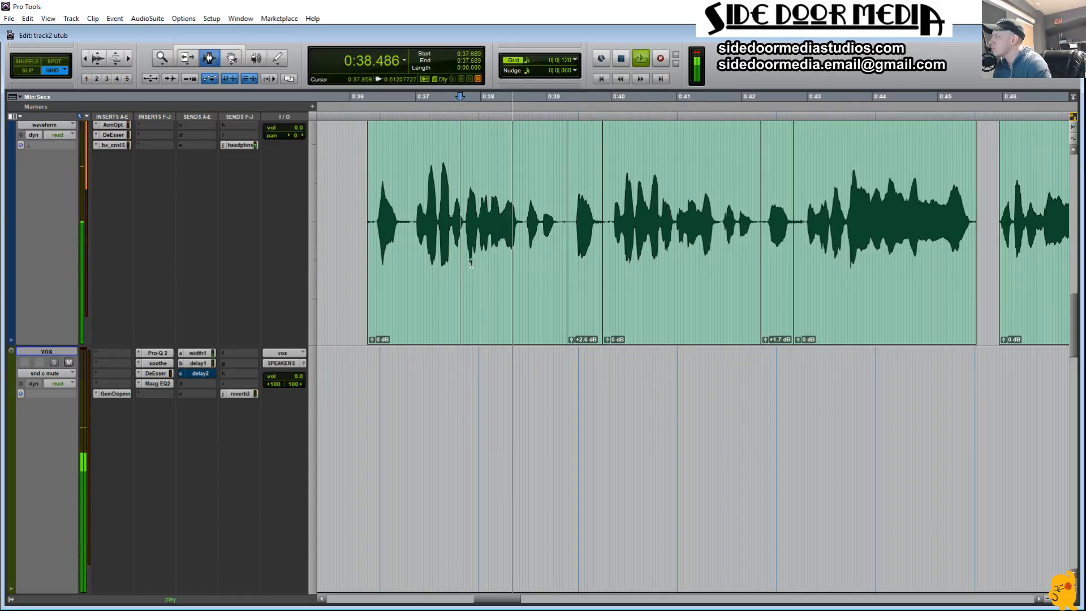
{"action": "key", "text": "space"}
{"action": "key", "text": "space"}
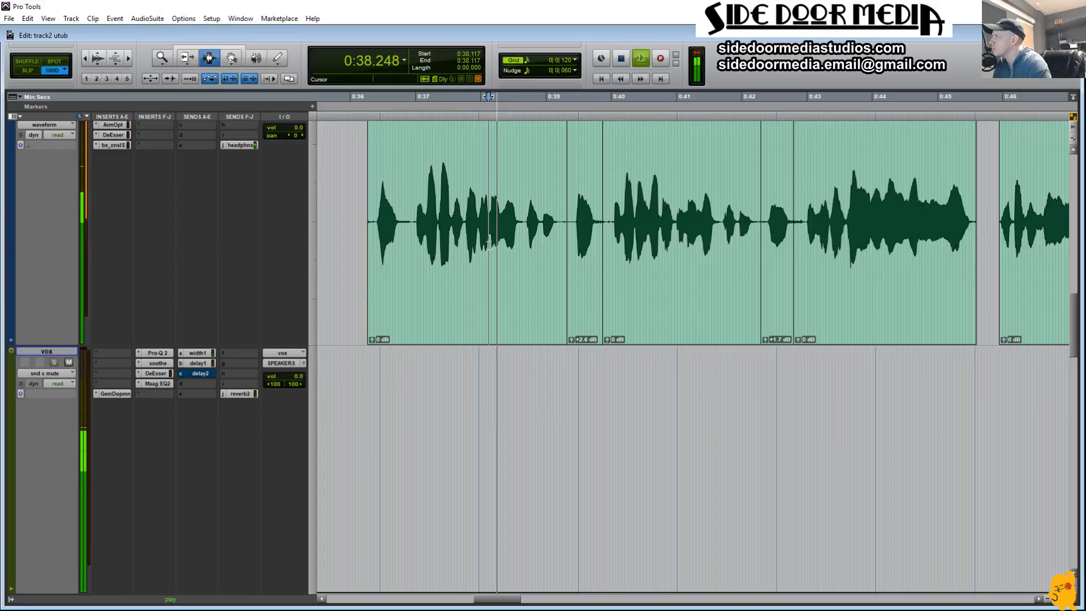
{"action": "key", "text": "space"}
{"action": "left_click_drag", "start_coordinate": [488, 245], "coordinate": [561, 249]}
{"action": "key", "text": "space"}
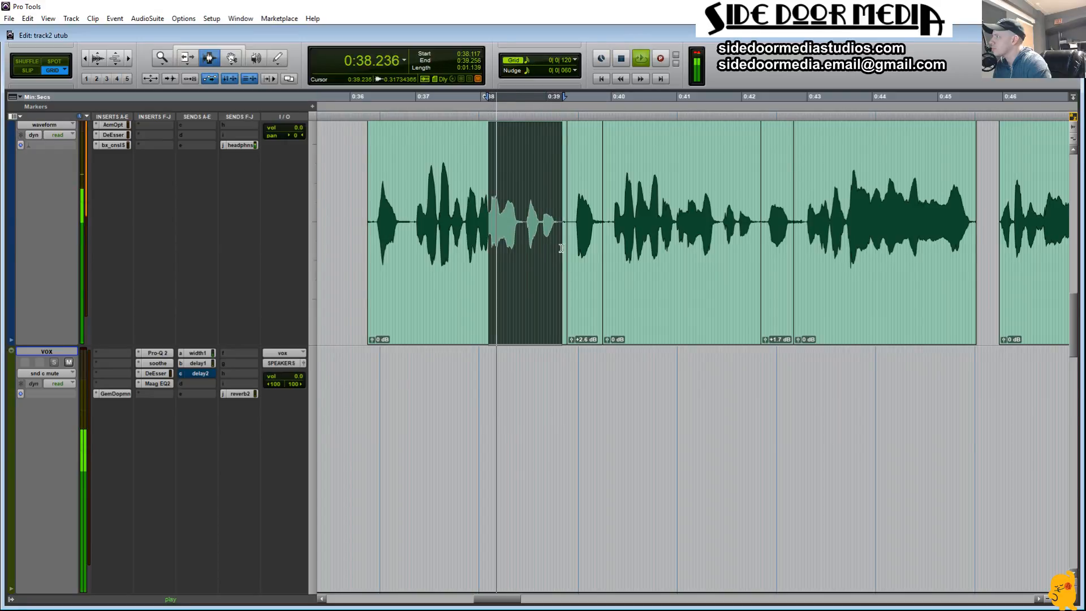
{"action": "key", "text": "space"}
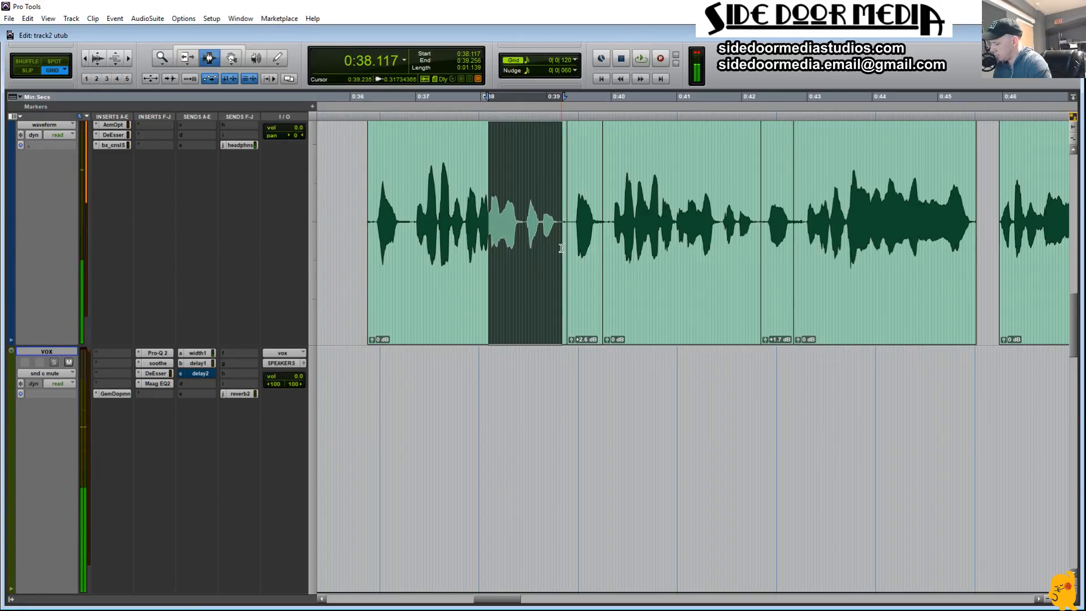
Step: Unmute send c on vox from 0:38.117 to 0:39.256 in the automation and play it from about 0:37
{"action": "key", "text": "semicolon"}
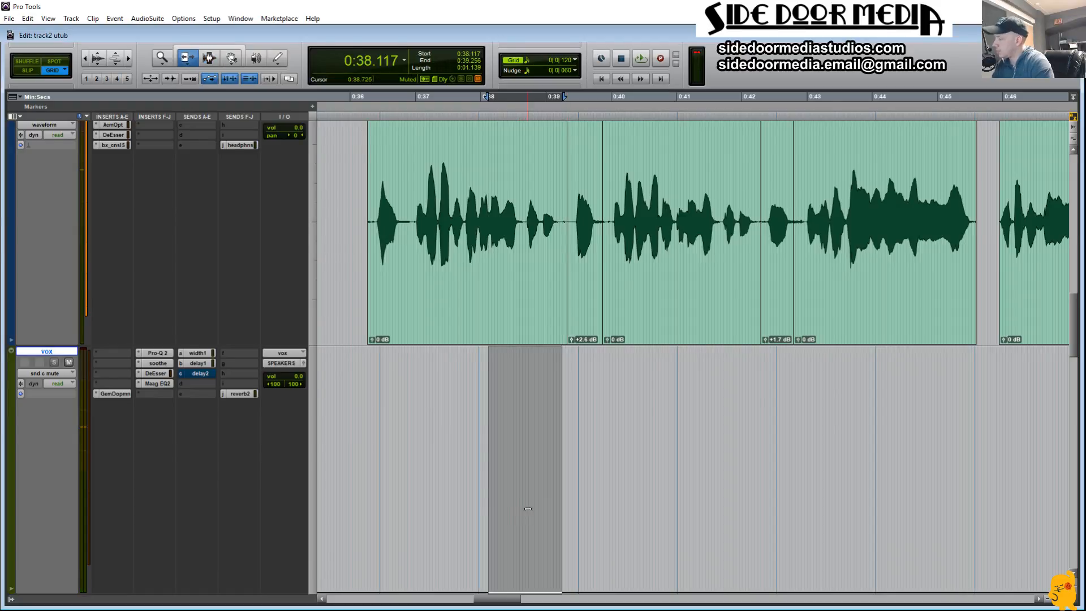
{"action": "left_click", "coordinate": [413, 478]}
{"action": "key", "text": "space"}
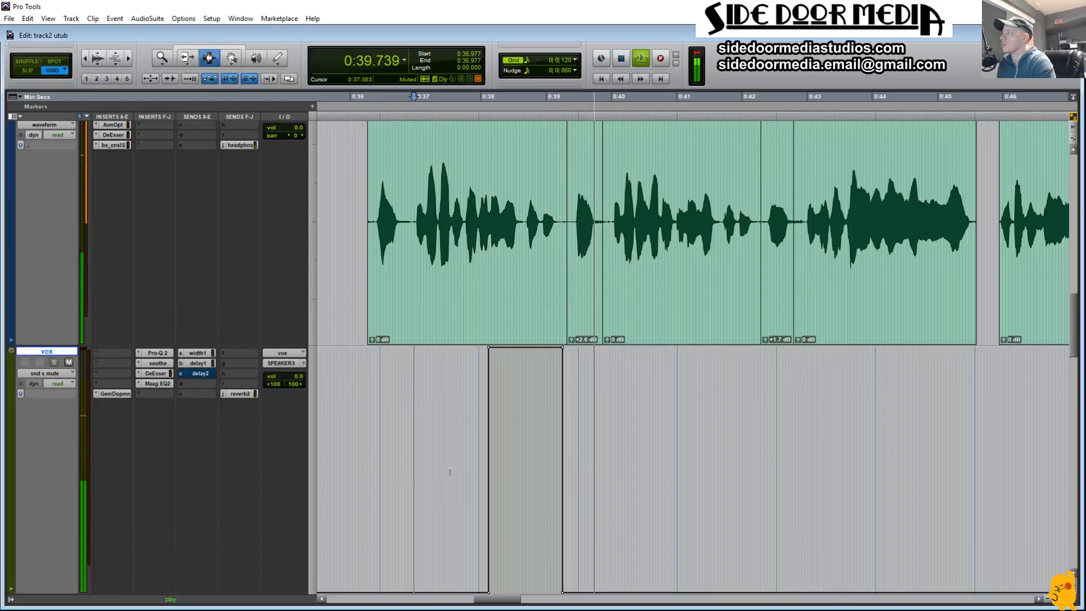
Step: Audition the end of the second line on Audio 3 and narrow the selection to 0:41.297 through 0:42.199
{"action": "left_click", "coordinate": [675, 223]}
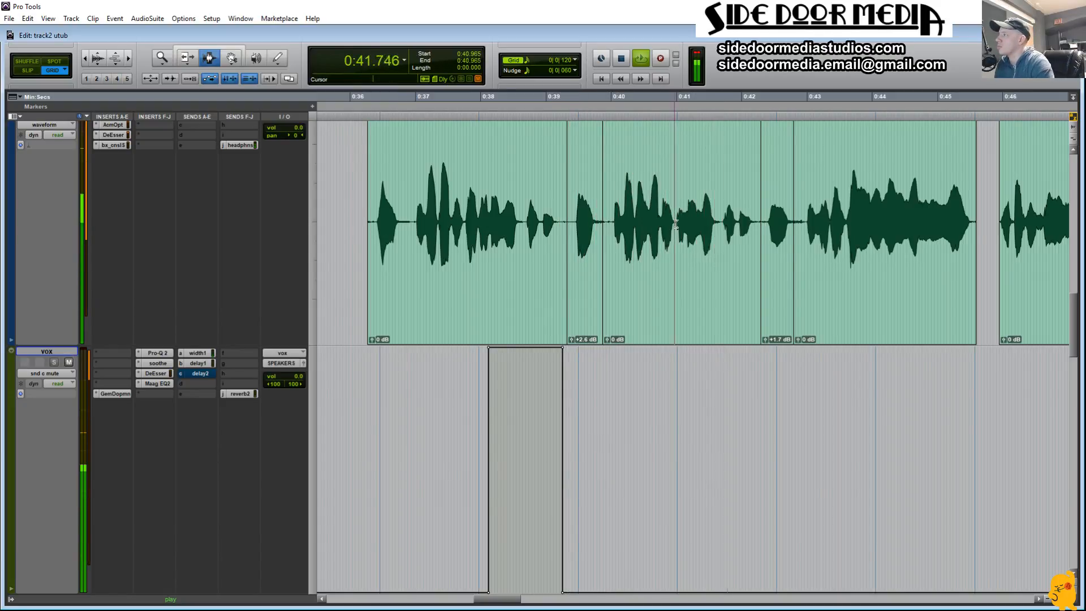
{"action": "left_click_drag", "start_coordinate": [675, 223], "coordinate": [757, 226]}
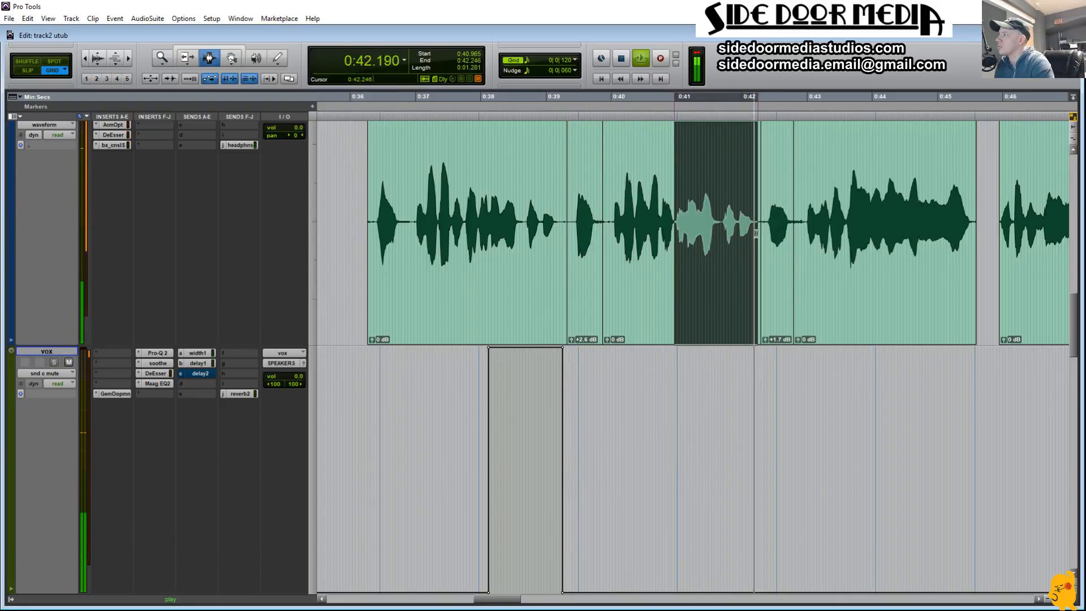
{"action": "key", "text": "space"}
{"action": "left_click", "coordinate": [689, 226], "text": "shift"}
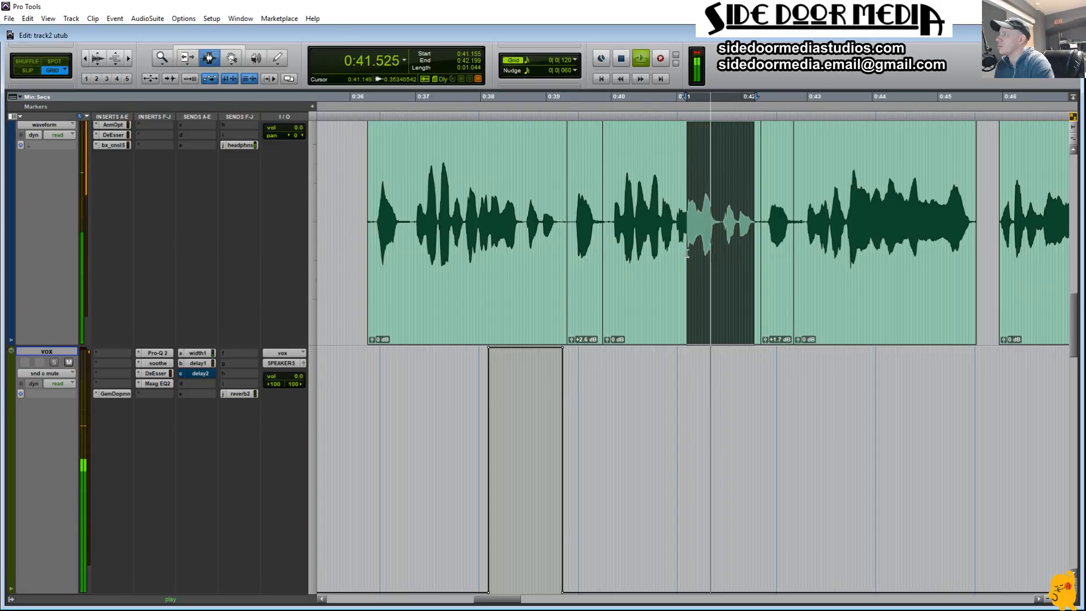
{"action": "left_click", "coordinate": [704, 227], "text": "shift"}
{"action": "key", "text": "space"}
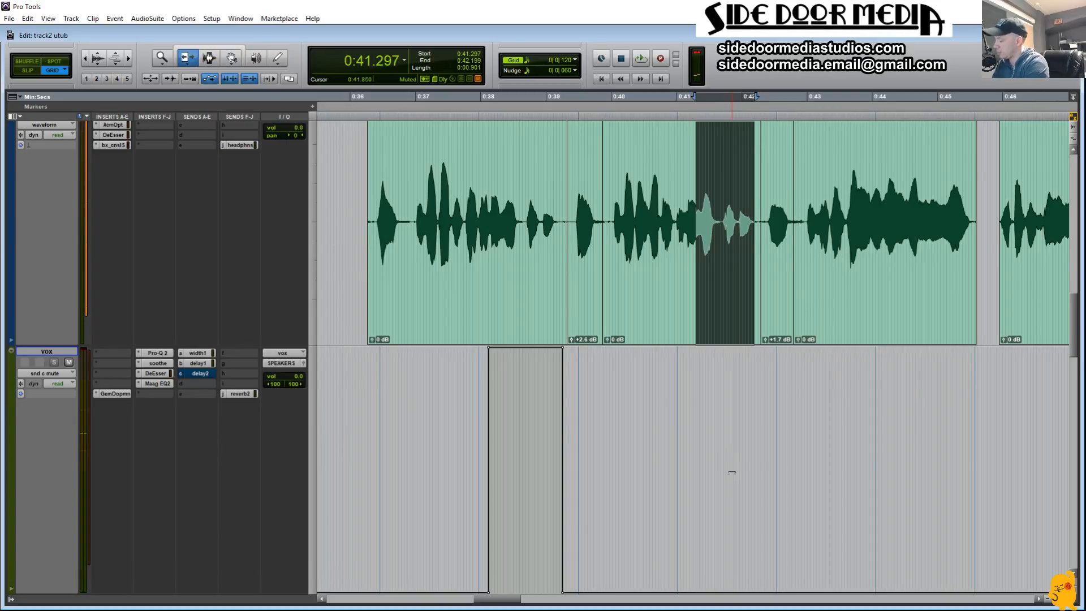
Step: Unmute send c on vox from 0:41.297 to 0:42.199 in the automation and play it from about 0:40
{"action": "key", "text": "semicolon"}
{"action": "key", "text": "semicolon"}
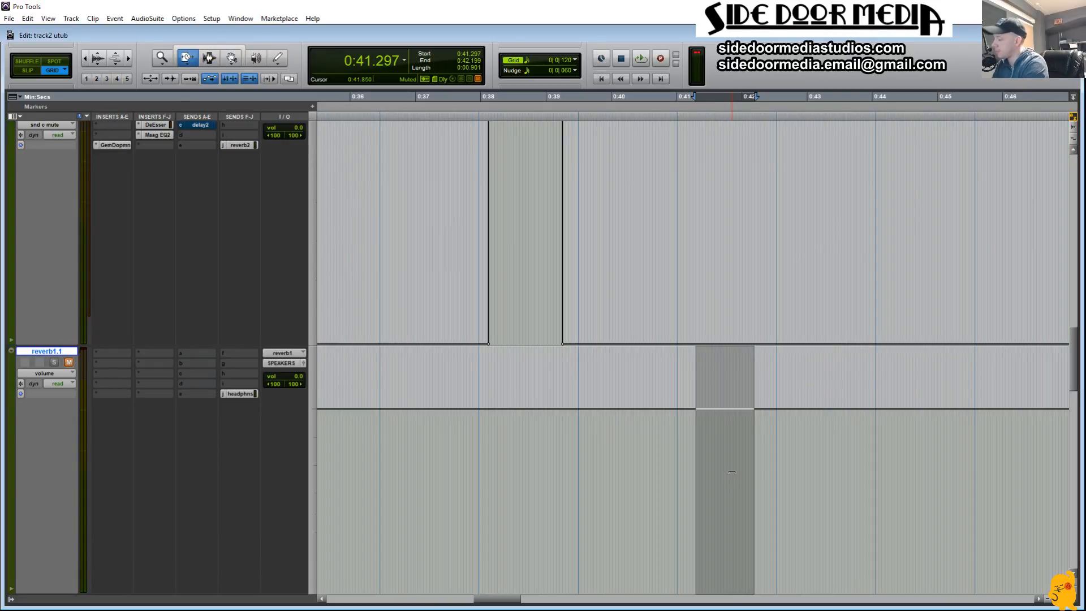
{"action": "key", "text": "p"}
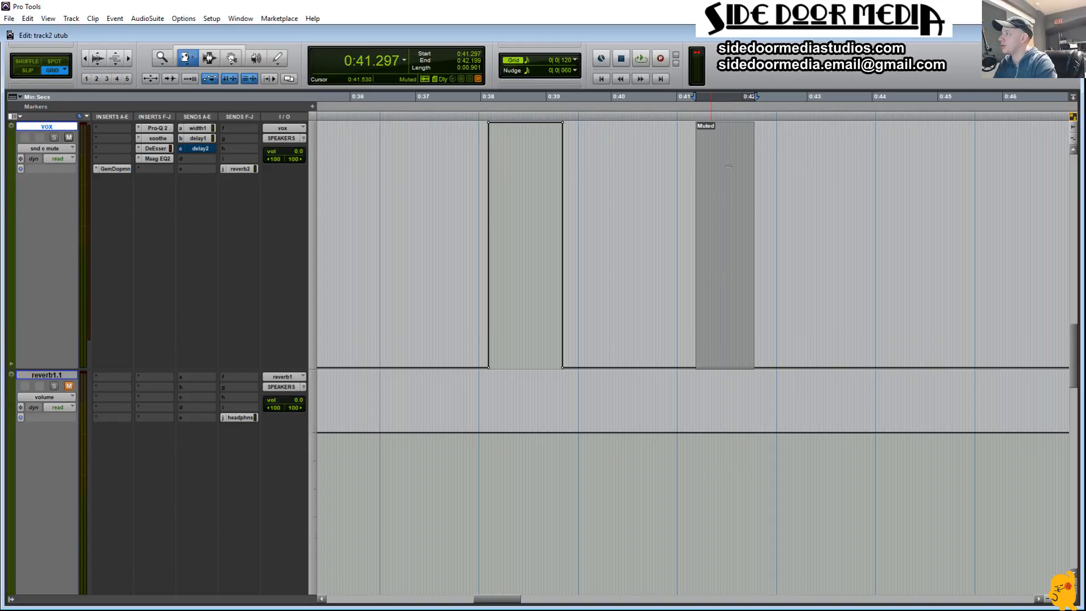
{"action": "key", "text": "ctrl+m"}
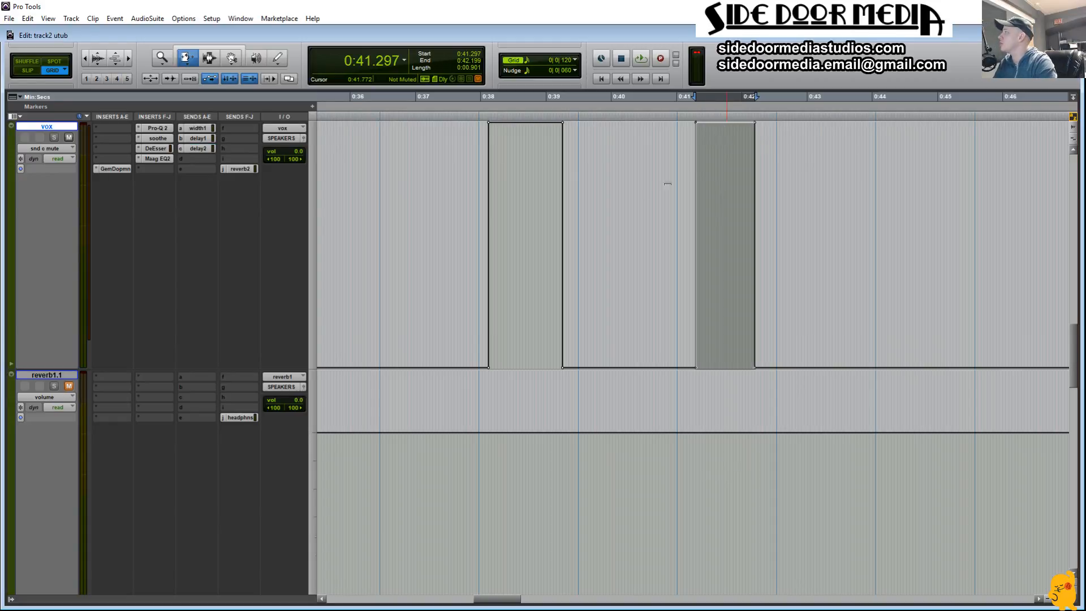
{"action": "left_click", "coordinate": [610, 216]}
{"action": "key", "text": "space"}
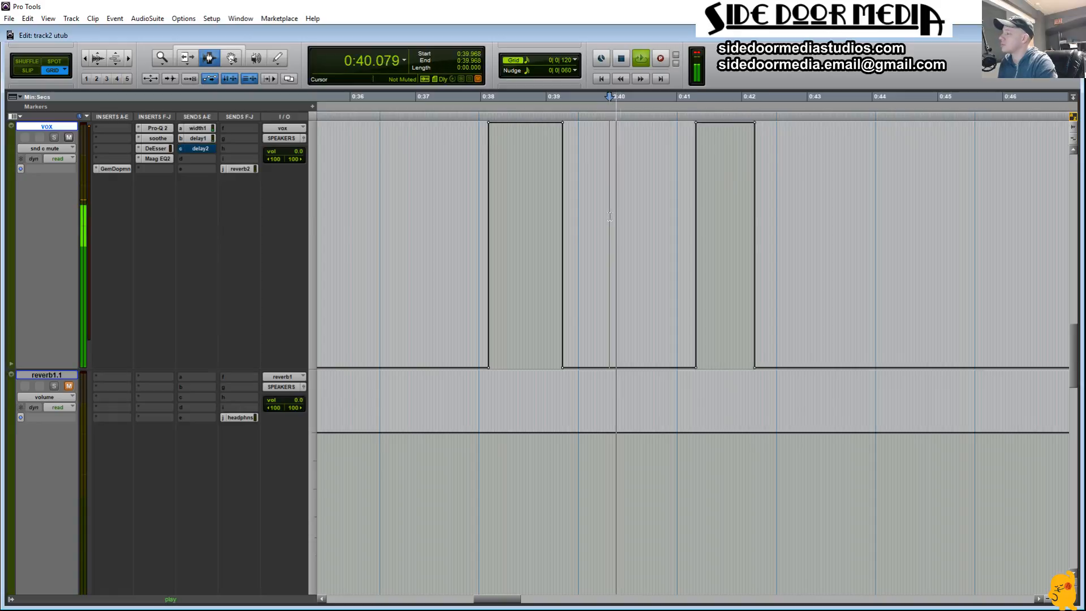
Step: Undo the last send c unmute on vox and play the second line again
{"action": "scroll", "coordinate": [685, 288], "scroll_direction": "up", "scroll_amount": 3}
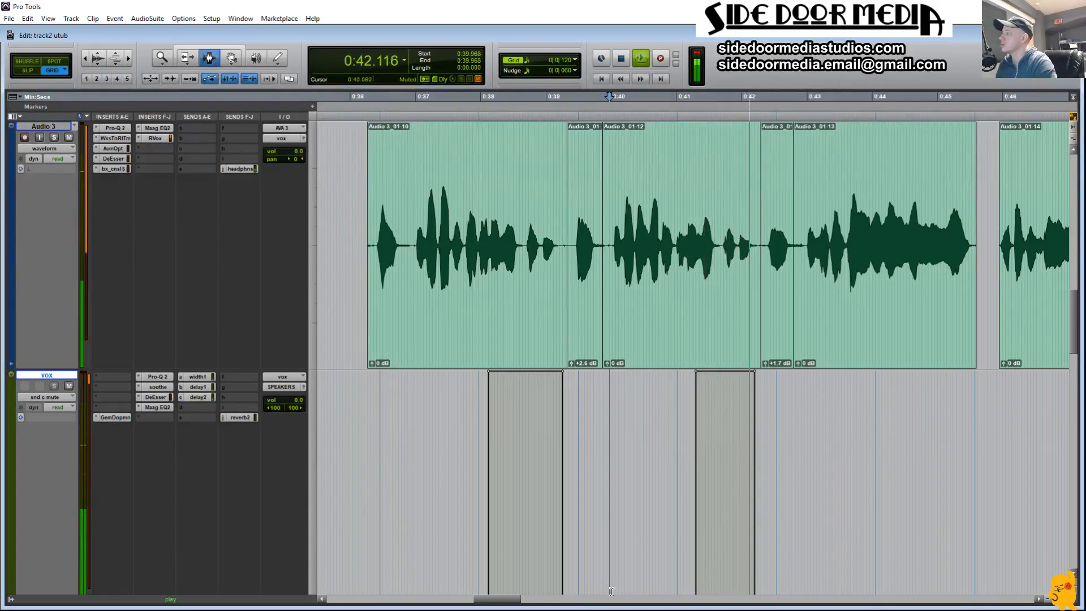
{"action": "key", "text": "space"}
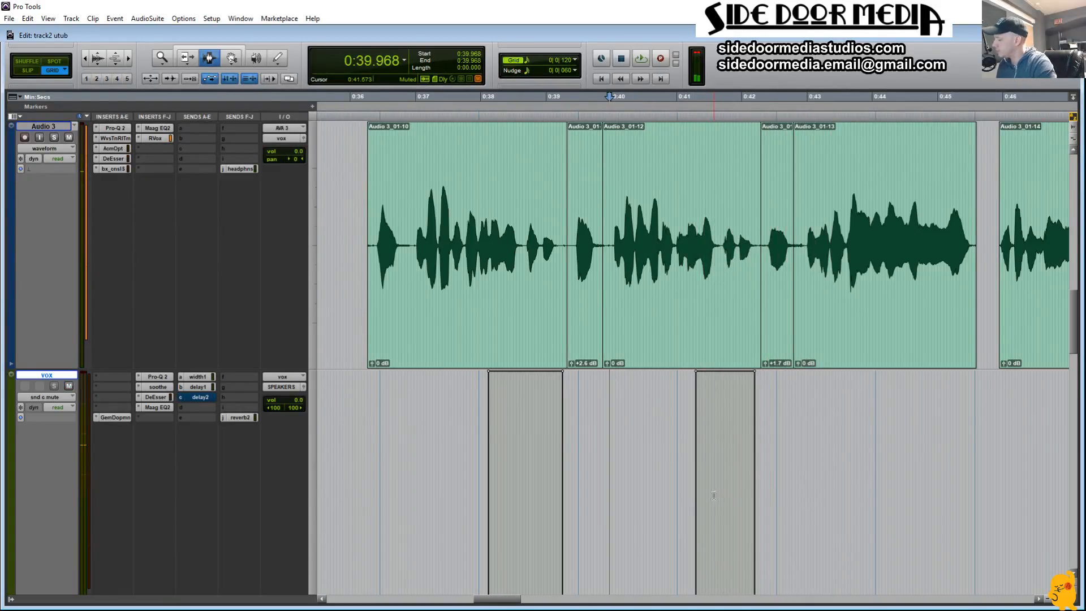
{"action": "key", "text": "ctrl+z"}
{"action": "key", "text": "space"}
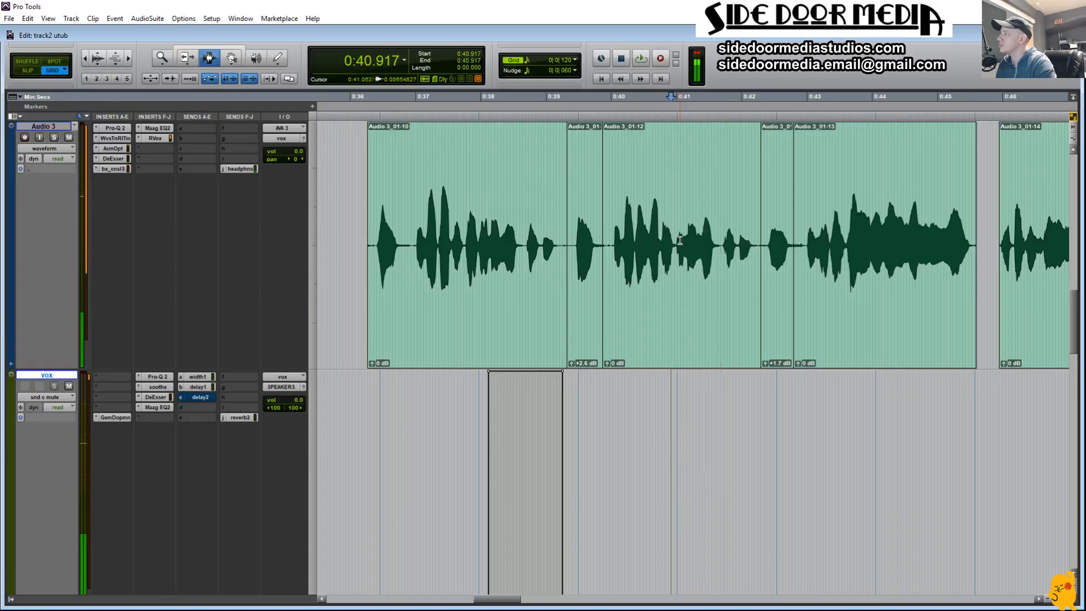
Step: Try unmuting send c on vox from 0:41.012 to 0:42.199, playing it from 0:40.300
{"action": "left_click_drag", "start_coordinate": [676, 247], "coordinate": [756, 263]}
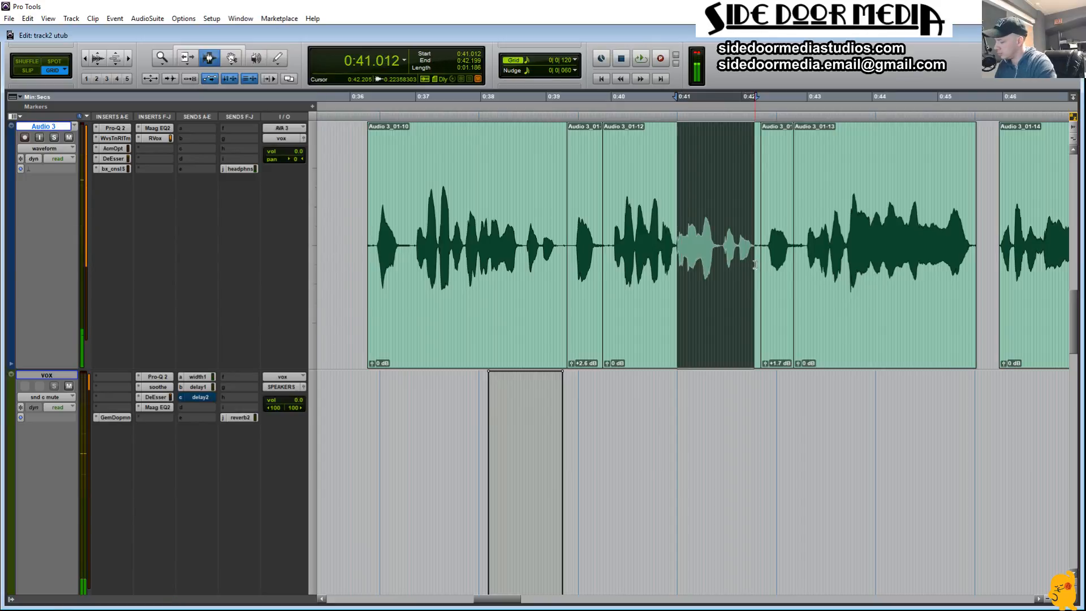
{"action": "key", "text": "semicolon"}
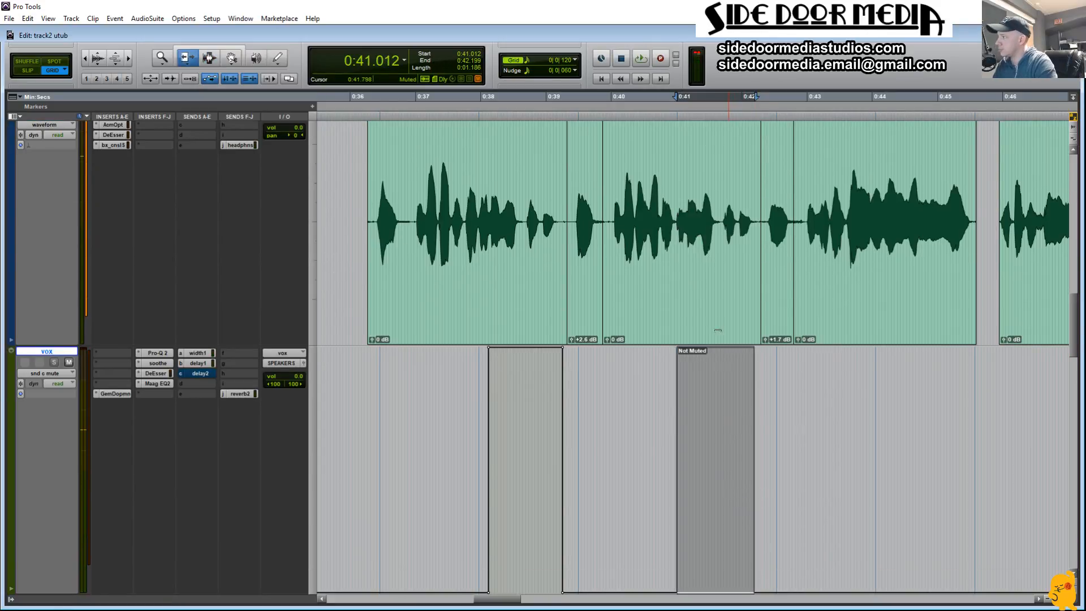
{"action": "left_click", "coordinate": [630, 411]}
{"action": "key", "text": "space"}
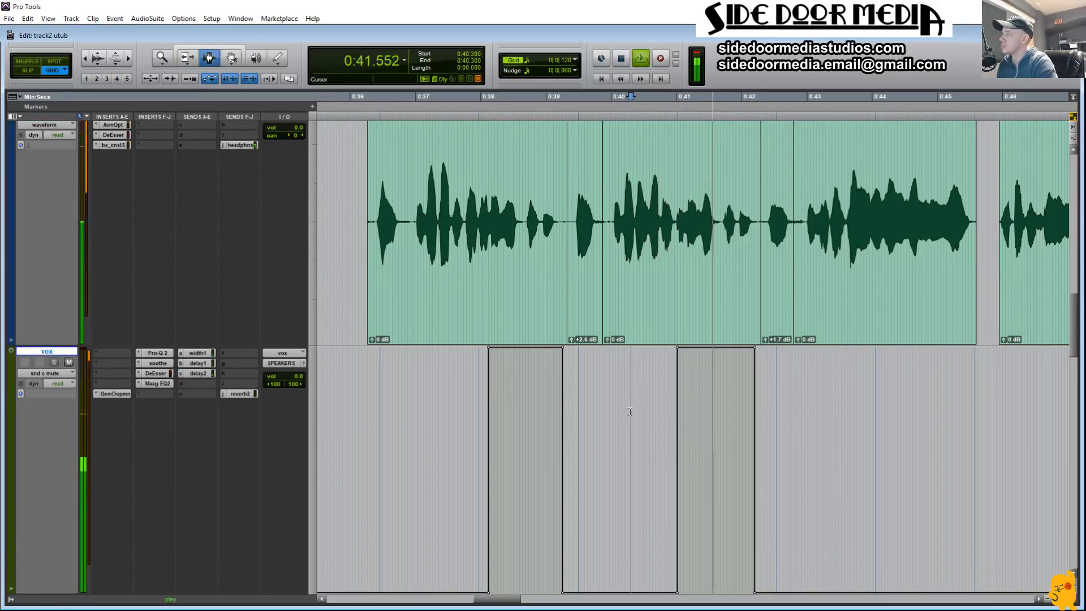
{"action": "key", "text": "space"}
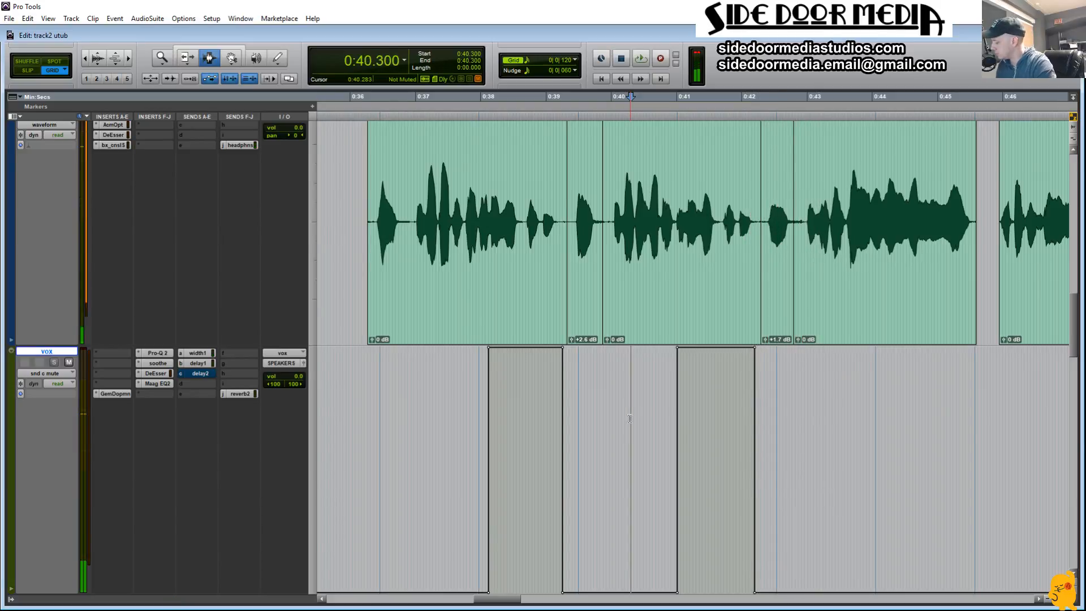
{"action": "key", "text": "ctrl+z"}
Step: Try a shorter send c unmute on vox from 0:41.629 to 0:42.294, playing it from 0:41.012
{"action": "key", "text": "space"}
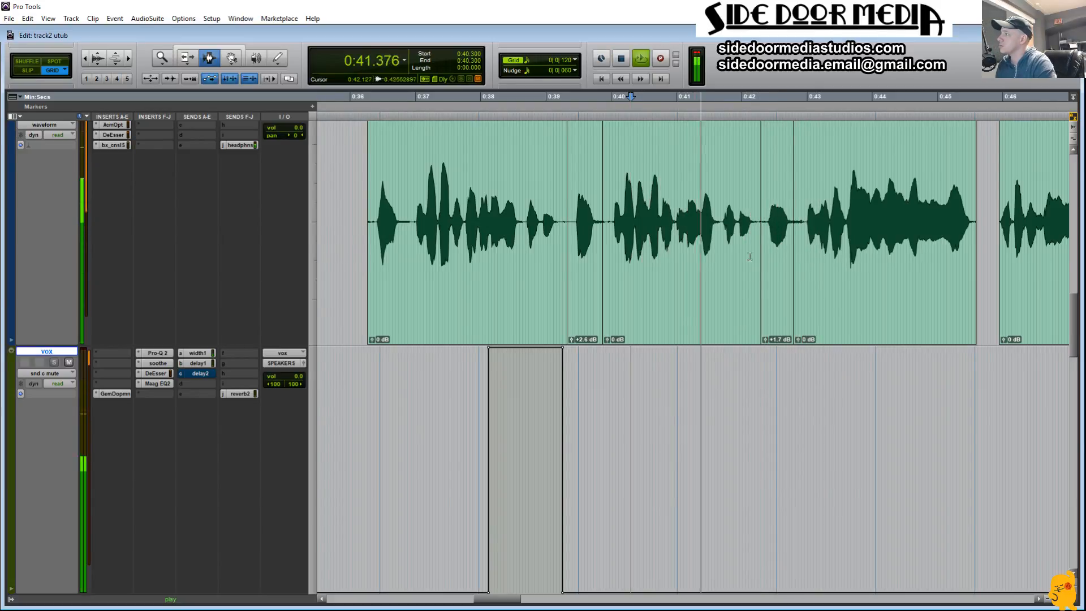
{"action": "key", "text": "space"}
{"action": "left_click_drag", "start_coordinate": [717, 425], "coordinate": [752, 430]}
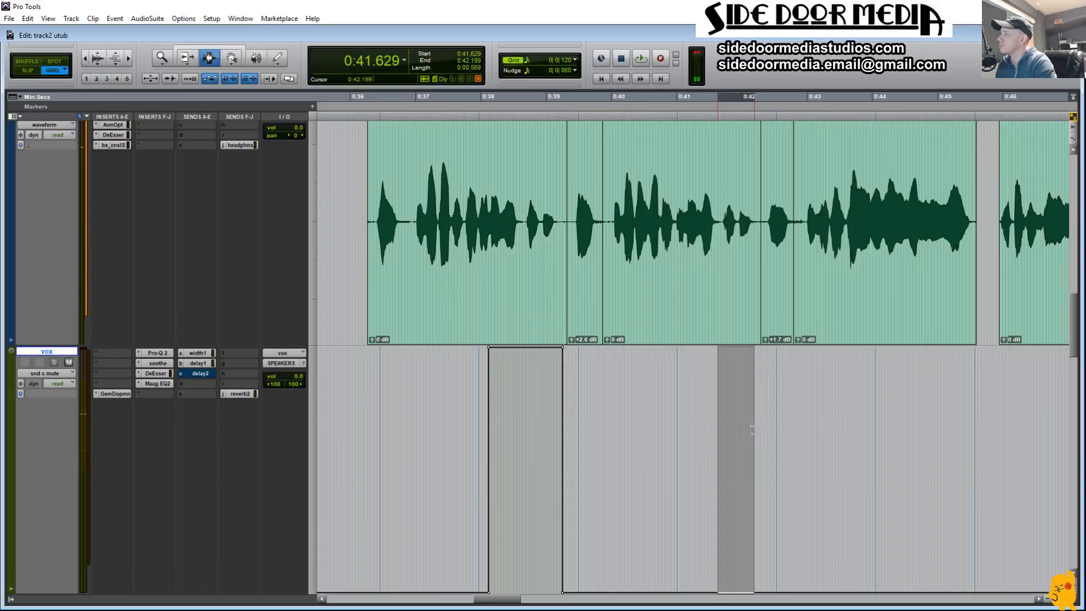
{"action": "key", "text": "space"}
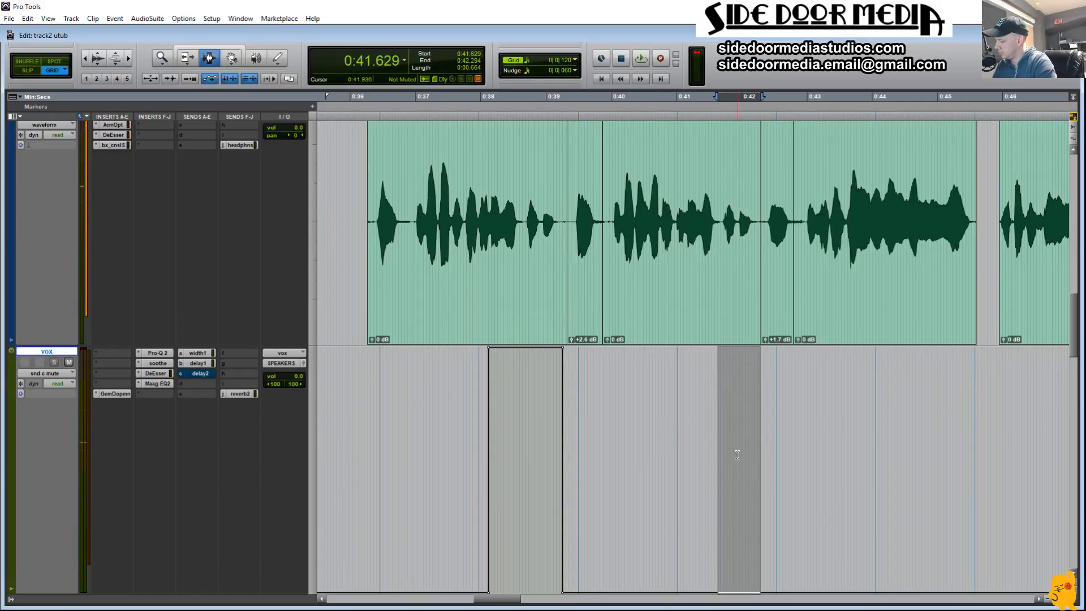
{"action": "key", "text": "ctrl+m"}
{"action": "left_click", "coordinate": [677, 432]}
{"action": "key", "text": "space"}
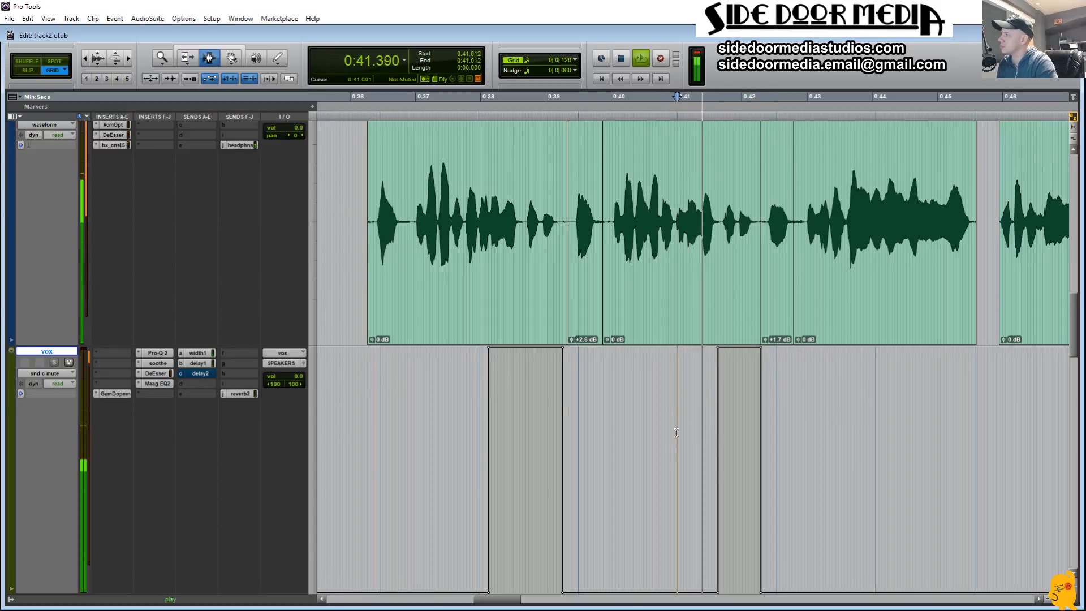
{"action": "key", "text": "space"}
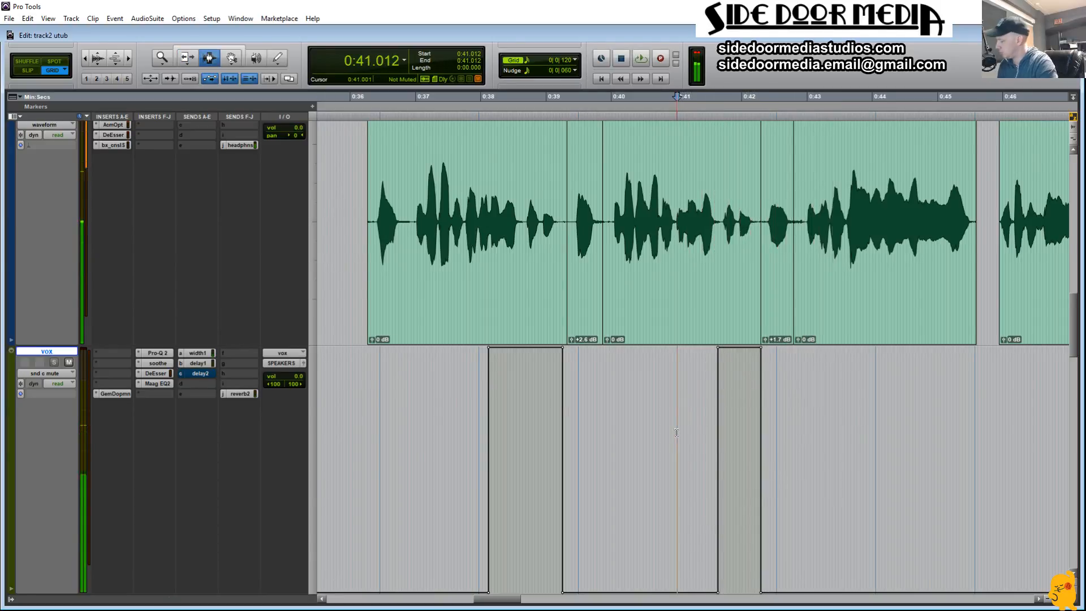
{"action": "key", "text": "ctrl+z"}
Step: Play the second line from about 0:40.4 to locate where its final words start
{"action": "left_click", "coordinate": [640, 436]}
{"action": "key", "text": "space"}
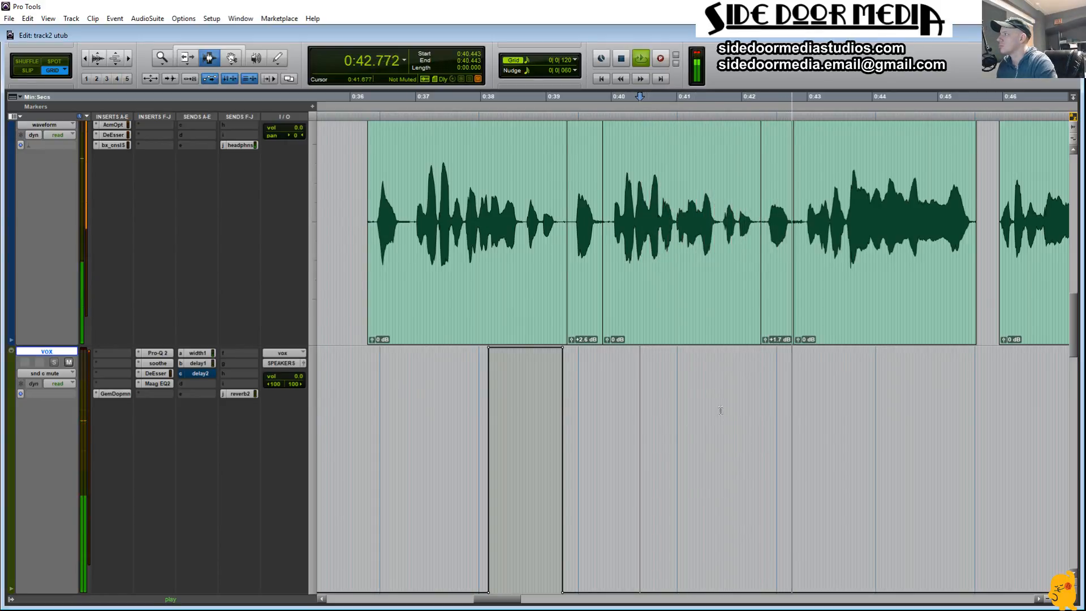
{"action": "key", "text": "space"}
{"action": "key", "text": "space"}
{"action": "key", "text": "Down"}
{"action": "key", "text": "Up"}
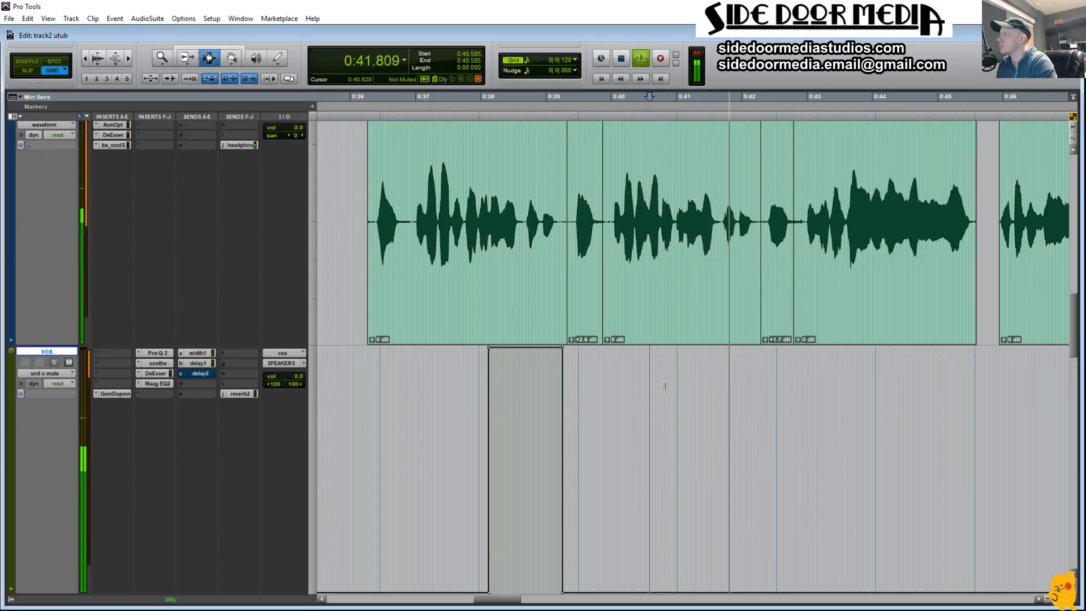
Step: Audition different ranges of the second line on the vox automation and set the selection to 0:39.920 through 0:41.629
{"action": "left_click_drag", "start_coordinate": [760, 385], "coordinate": [782, 384]}
{"action": "key", "text": "space"}
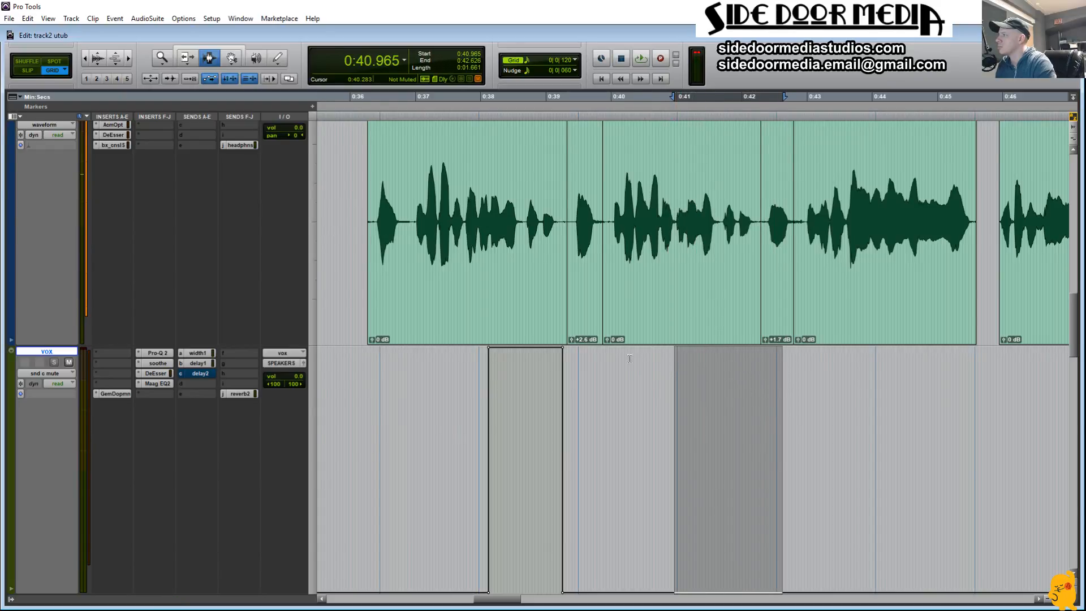
{"action": "left_click_drag", "start_coordinate": [630, 358], "coordinate": [612, 370]}
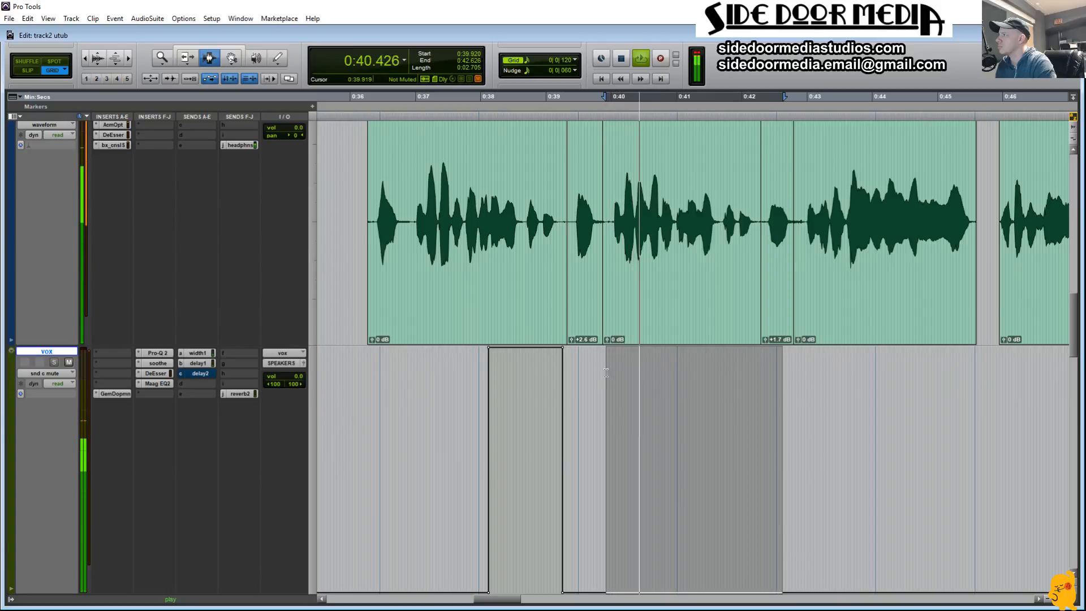
{"action": "key", "text": "space"}
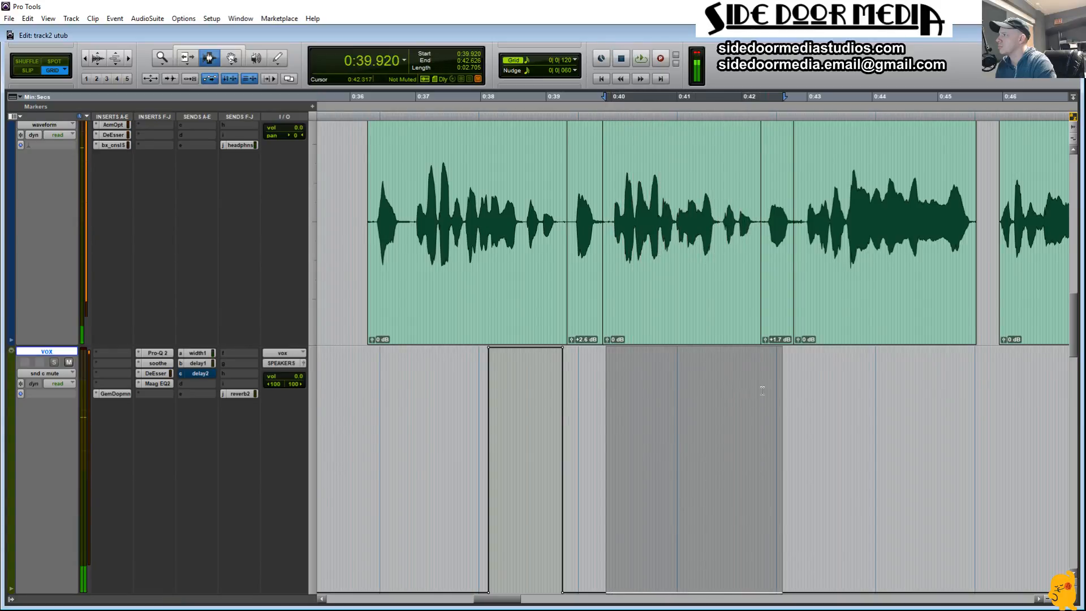
{"action": "left_click", "coordinate": [711, 393], "text": "shift"}
{"action": "key", "text": "space"}
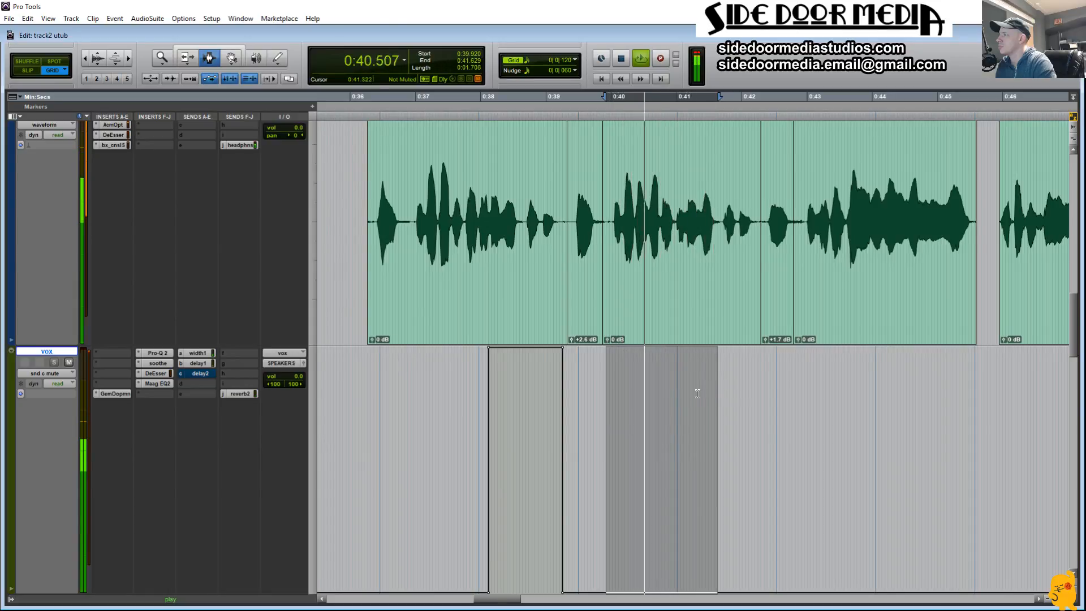
Step: Try unmuting send c on vox from 0:39.920 to 0:41.629, playing it from 0:39.636
{"action": "key", "text": "space"}
{"action": "left_click", "coordinate": [587, 409]}
{"action": "key", "text": "space"}
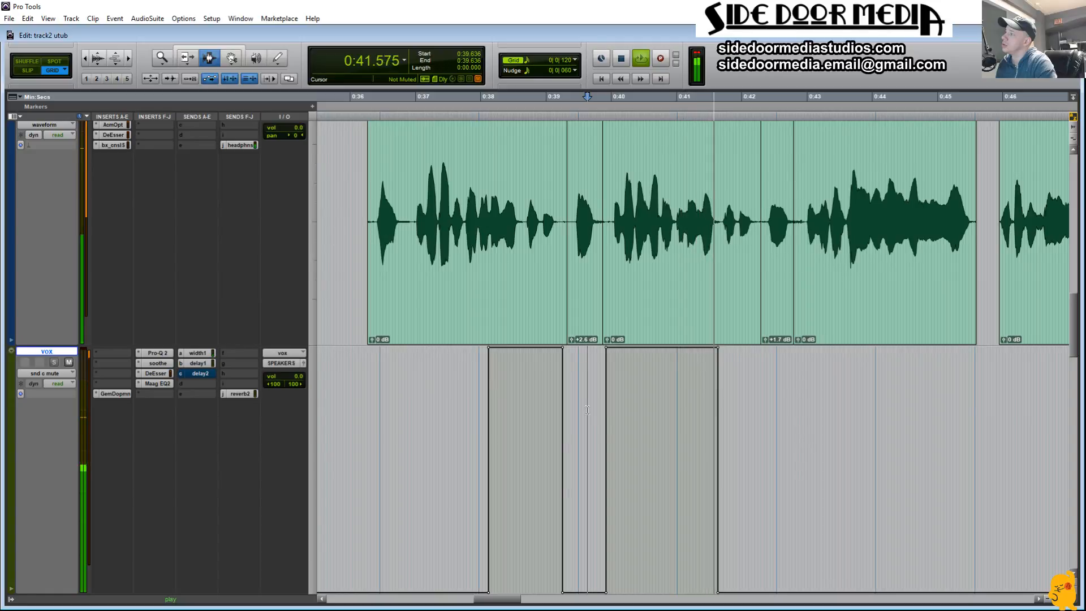
{"action": "key", "text": "space"}
{"action": "key", "text": "ctrl+z"}
Step: Replay the second line and select its ending on Audio 3 from 0:40.965 to 0:42.199, auditioning the selection
{"action": "key", "text": "space"}
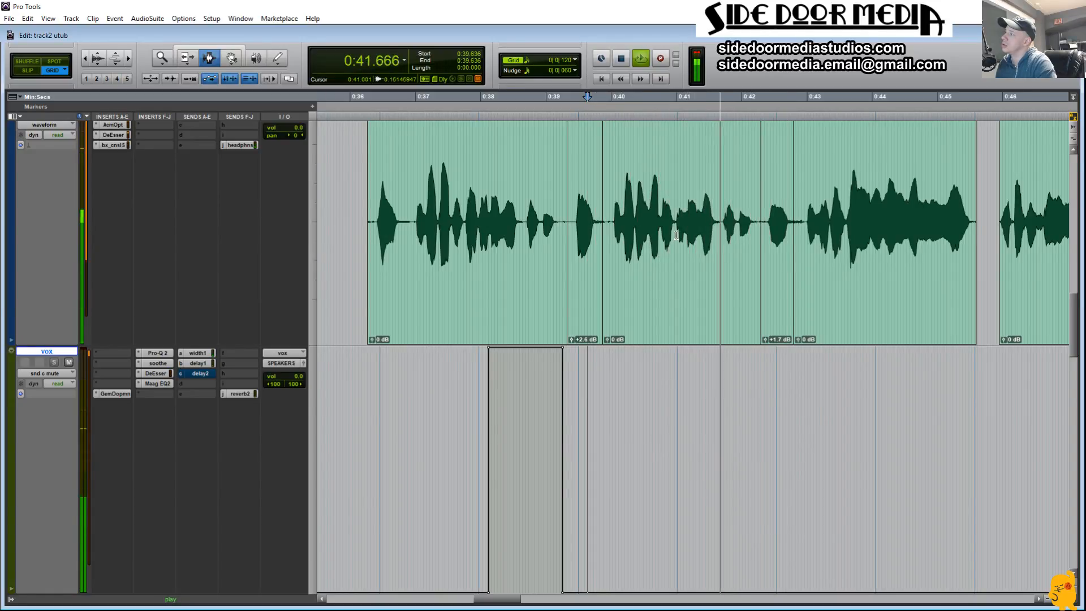
{"action": "key", "text": "space"}
{"action": "left_click_drag", "start_coordinate": [677, 234], "coordinate": [722, 243]}
{"action": "key", "text": "space"}
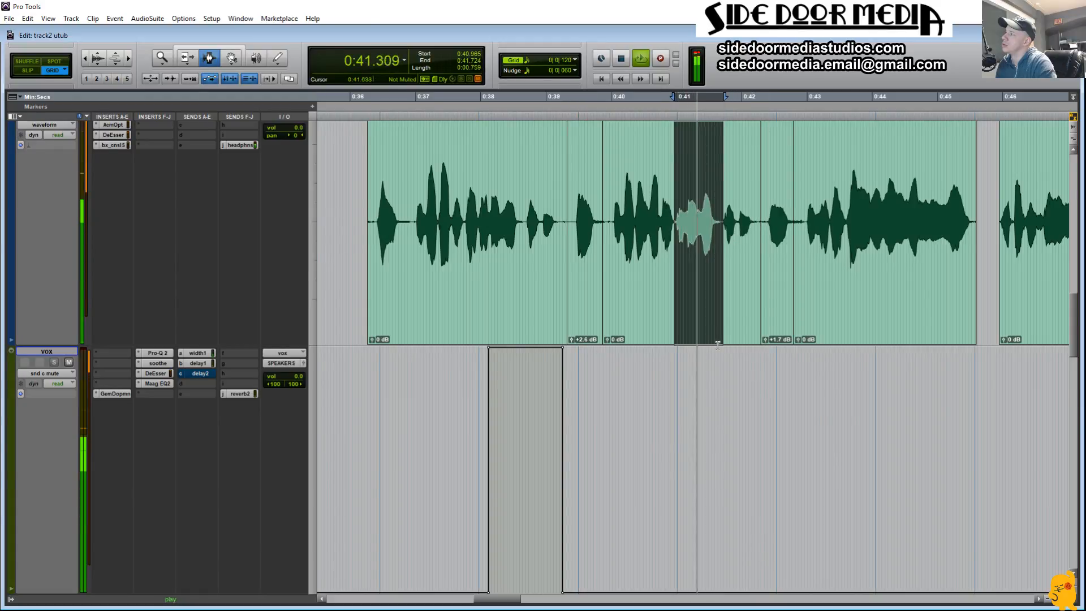
{"action": "left_click", "coordinate": [754, 236], "text": "shift"}
{"action": "key", "text": "space"}
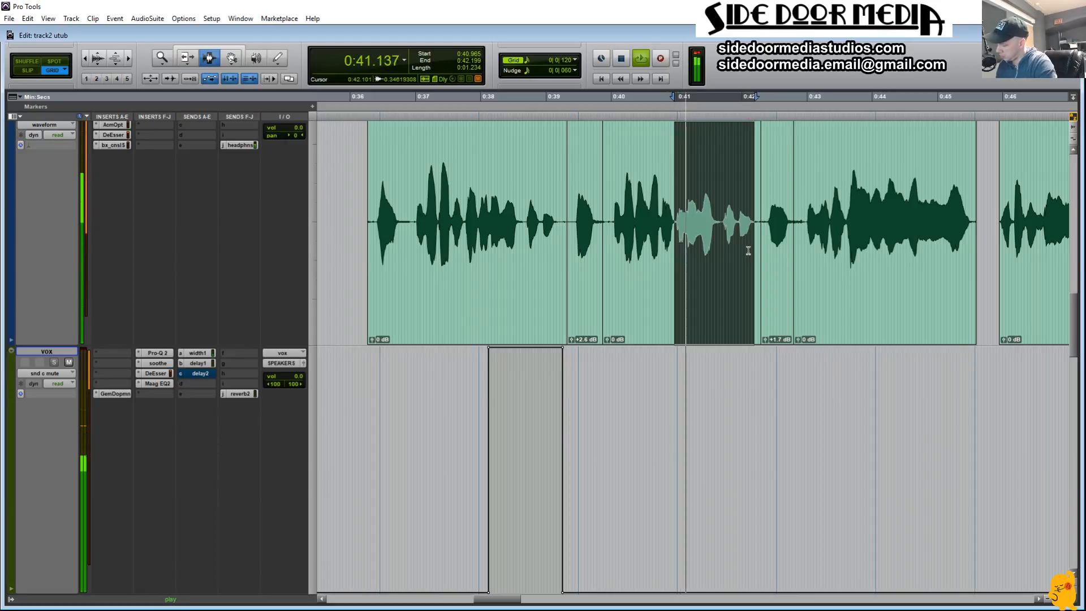
{"action": "key", "text": "space"}
Step: Unmute send c on vox from 0:40.965 to 0:42.199 in the automation and play it from 0:39.303
{"action": "key", "text": "semicolon"}
{"action": "left_click_drag", "start_coordinate": [729, 396], "coordinate": [726, 378]}
{"action": "key", "text": "F7"}
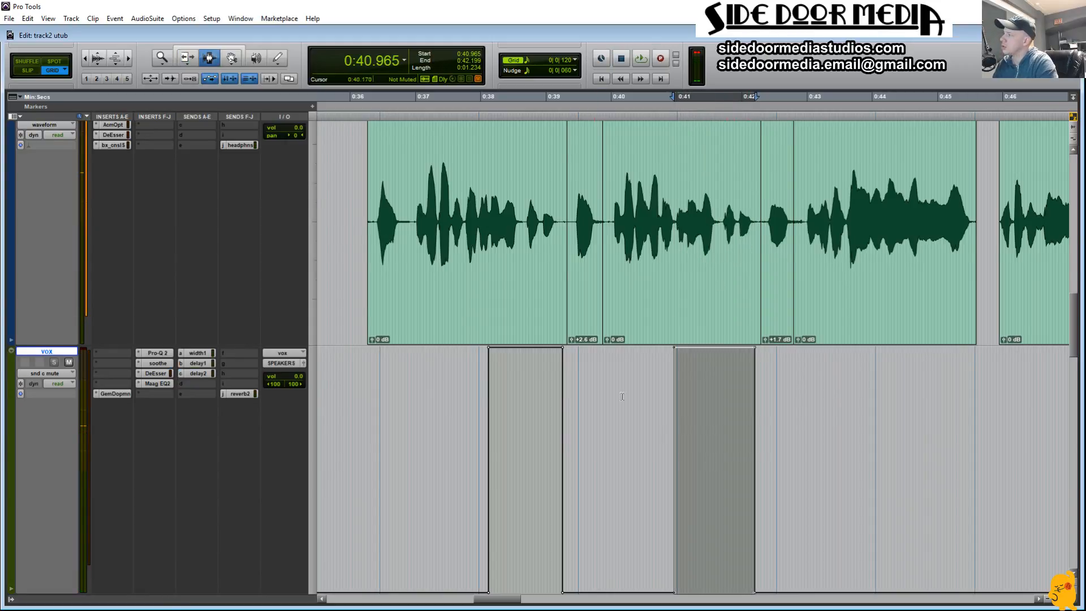
{"action": "left_click", "coordinate": [566, 441]}
{"action": "key", "text": "space"}
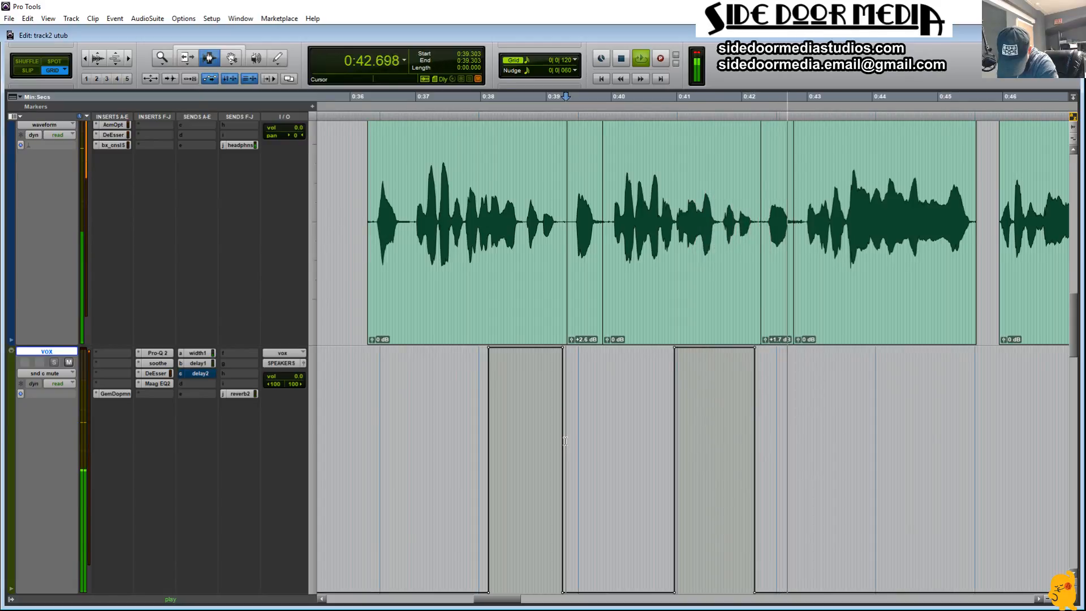
Step: Find the end of the third line by playback and select it on Audio 3 from 0:44.572 to 0:45.664
{"action": "left_click_drag", "start_coordinate": [508, 605], "coordinate": [521, 605]}
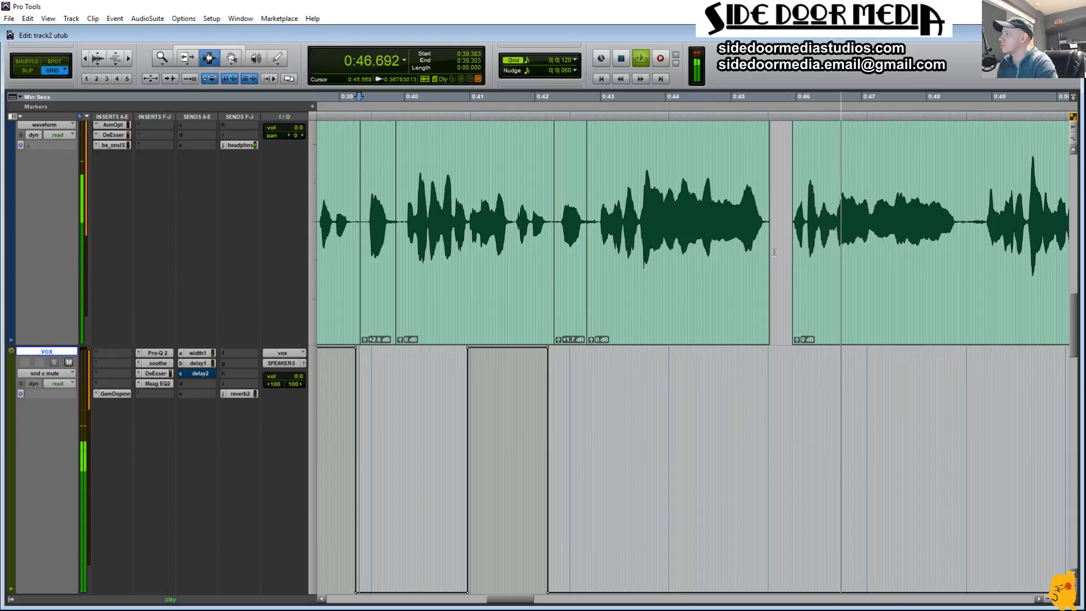
{"action": "key", "text": "space"}
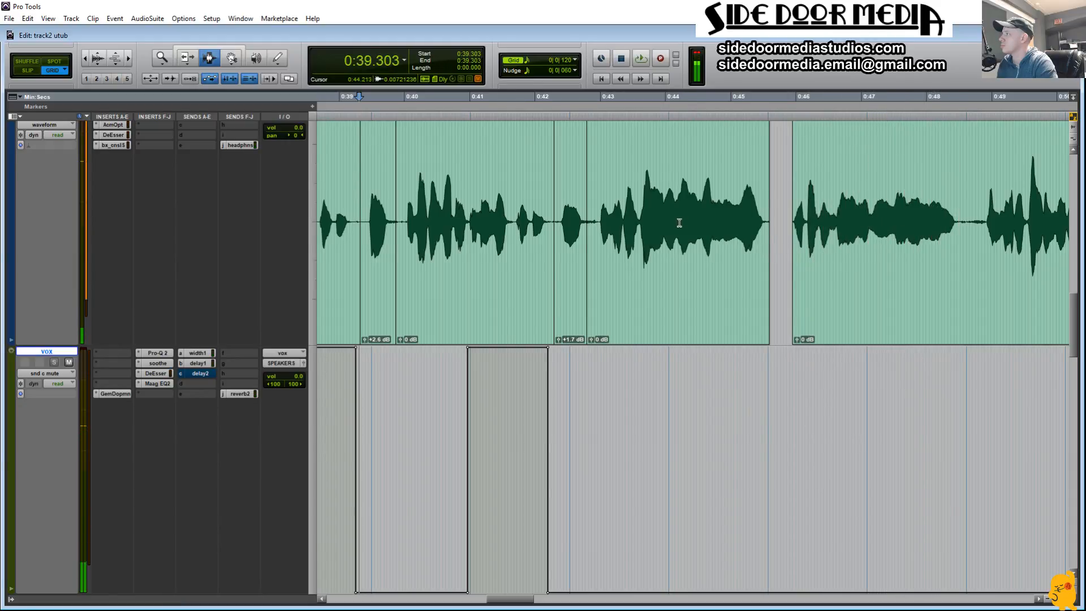
{"action": "left_click", "coordinate": [658, 218]}
{"action": "key", "text": "space"}
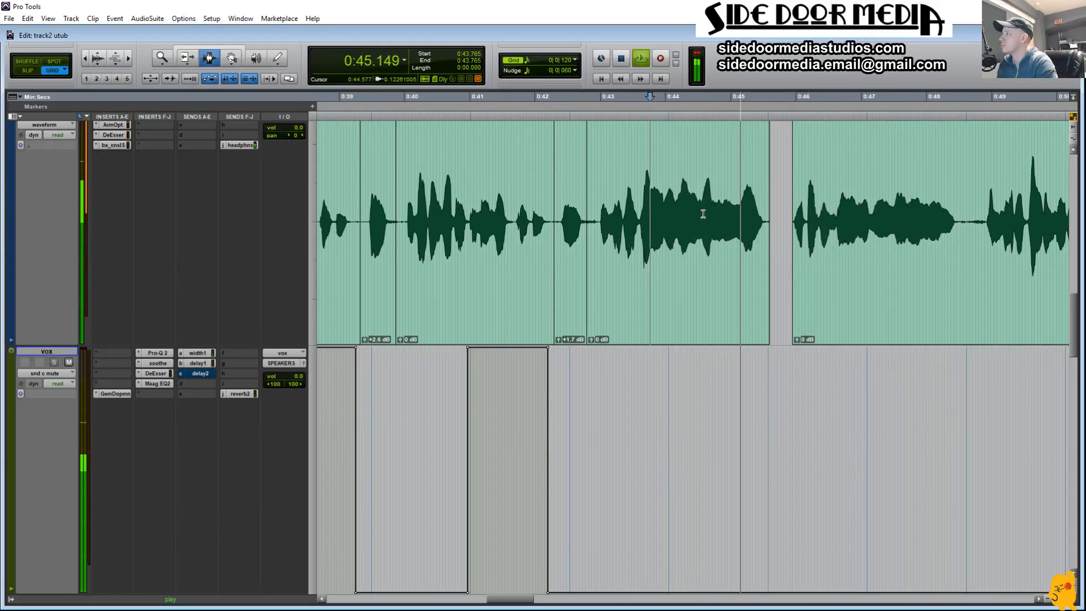
{"action": "left_click_drag", "start_coordinate": [701, 213], "coordinate": [770, 227]}
{"action": "key", "text": "space"}
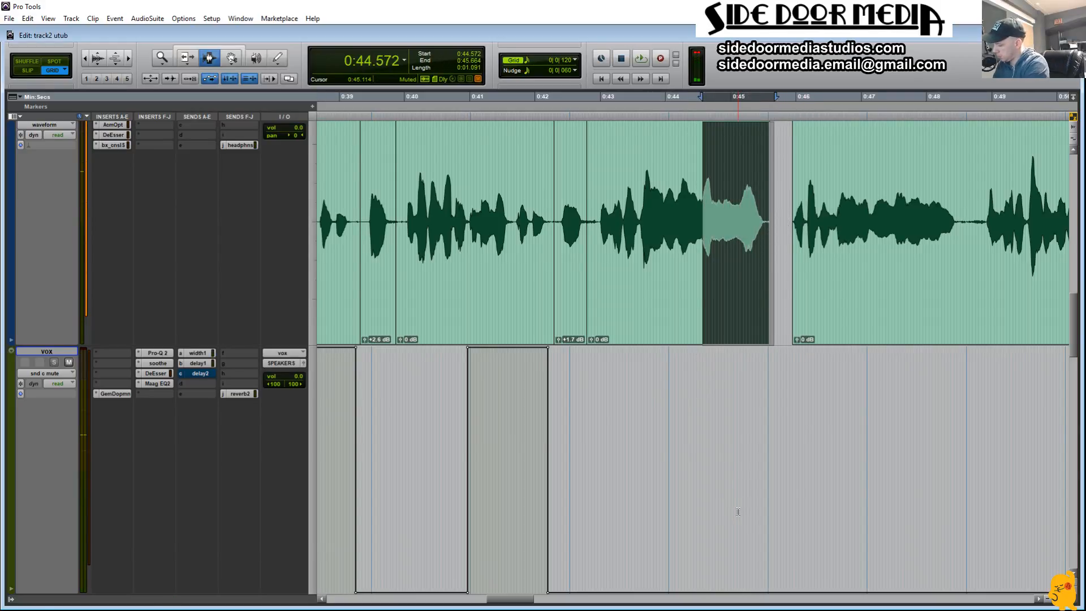
Step: Unmute send c on vox from 0:44.572 to 0:45.664 in the automation and play it from 0:42.768
{"action": "key", "text": "semicolon"}
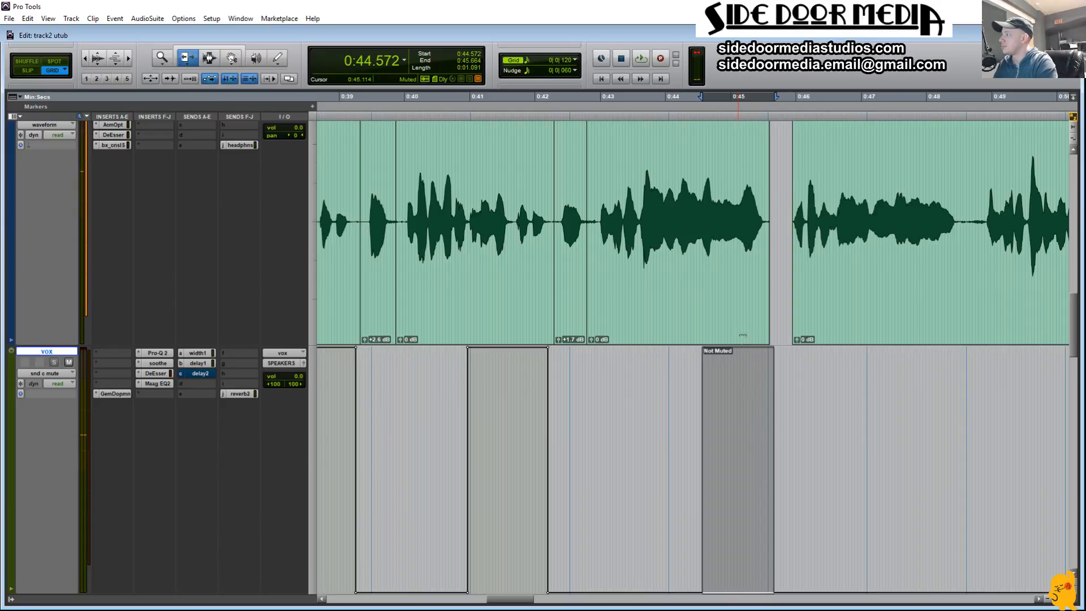
{"action": "left_click_drag", "start_coordinate": [743, 336], "coordinate": [734, 317]}
{"action": "key", "text": "F7"}
{"action": "left_click", "coordinate": [586, 428]}
{"action": "key", "text": "space"}
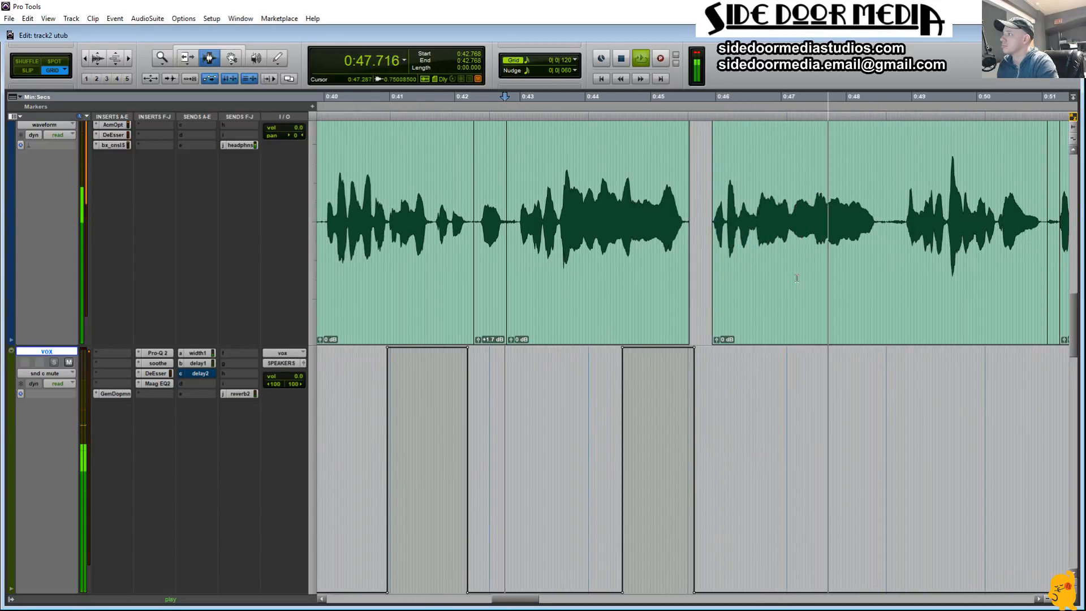
Step: Select the end of the fourth line on Audio 3 from 0:47.515 to 0:48.512 and audition it
{"action": "key", "text": "space"}
{"action": "left_click_drag", "start_coordinate": [815, 220], "coordinate": [884, 220]}
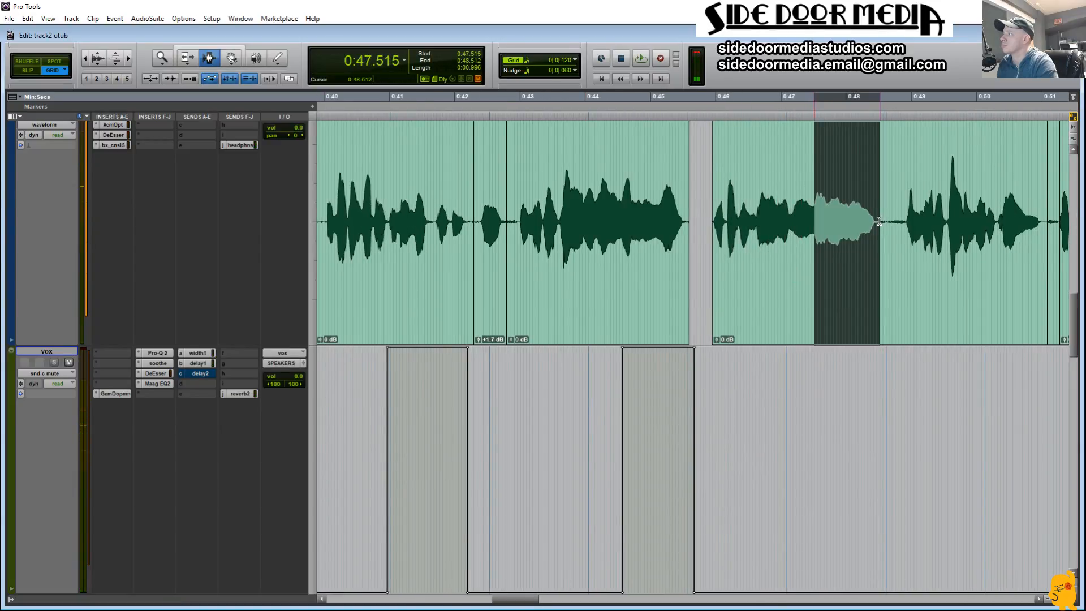
{"action": "key", "text": "space"}
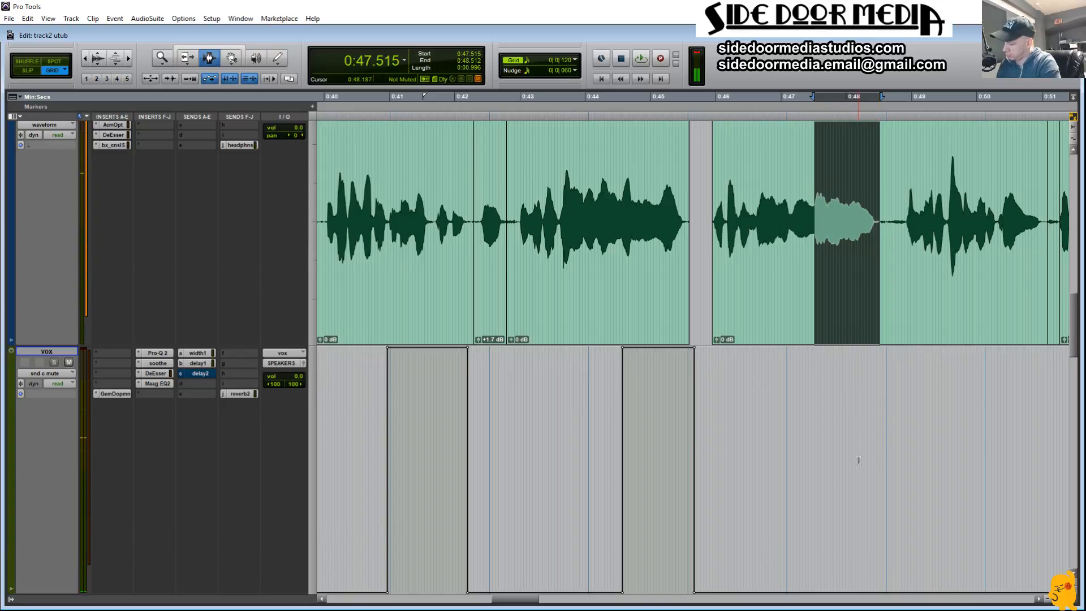
Step: Unmute send c on vox from 0:47.515 to 0:48.512 in the automation and play it from about 0:46.9
{"action": "key", "text": "semicolon"}
{"action": "key", "text": "semicolon"}
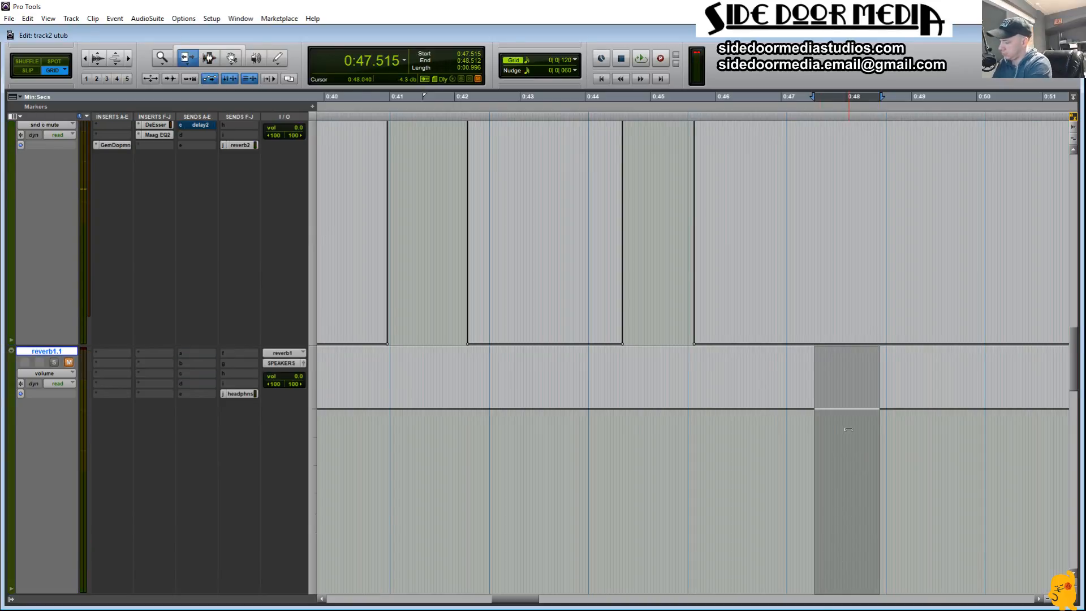
{"action": "key", "text": "p"}
{"action": "key", "text": "ctrl+m"}
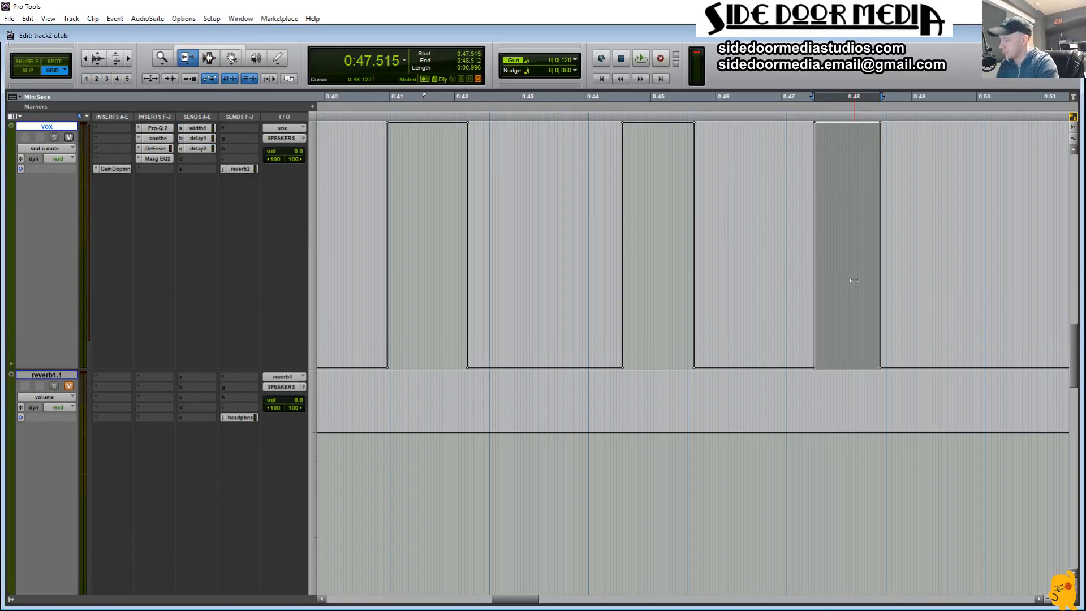
{"action": "left_click", "coordinate": [774, 300]}
{"action": "key", "text": "space"}
{"action": "scroll", "coordinate": [772, 302], "scroll_direction": "up", "scroll_amount": 3}
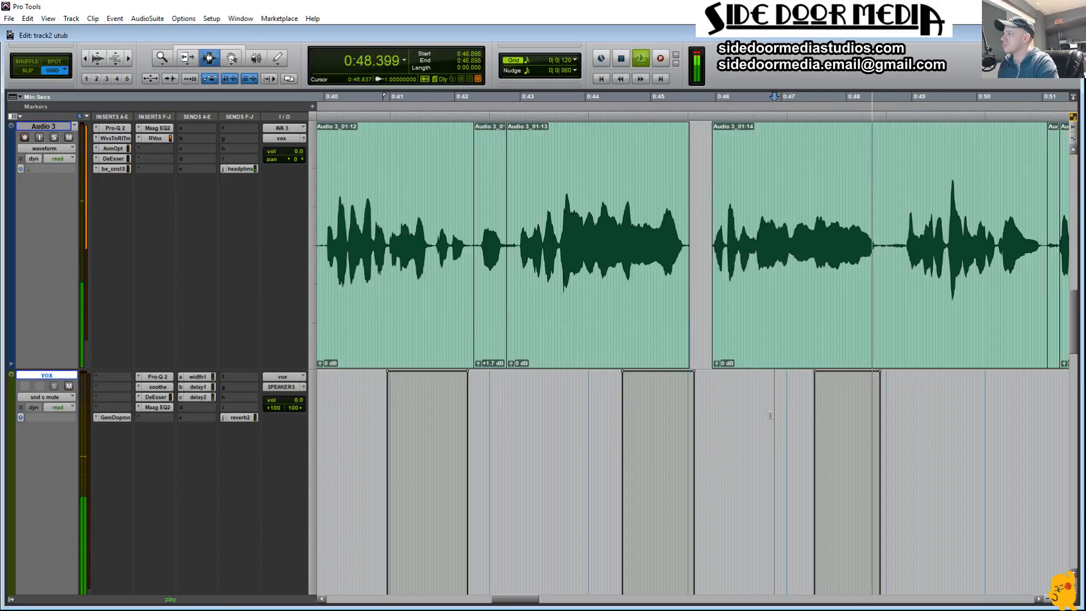
Step: Separate the gap between words on Audio 3 from 0:56.962 to 0:57.341 and lower its clip gain to about -2.8 dB, auditioning it from 0:55.395
{"action": "left_click_drag", "start_coordinate": [527, 604], "coordinate": [583, 602]}
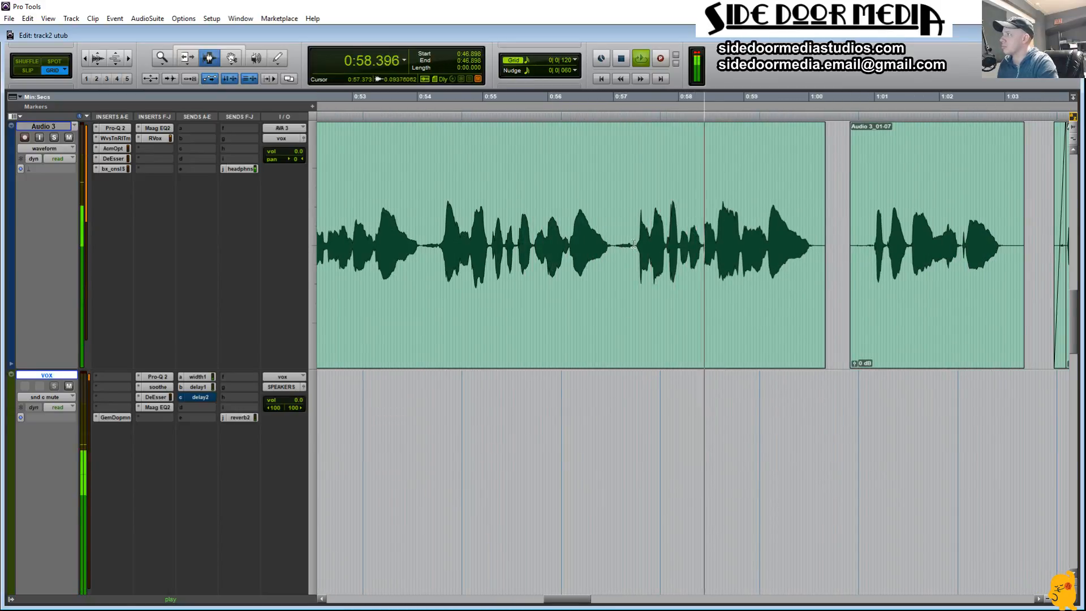
{"action": "key", "text": "space"}
{"action": "left_click_drag", "start_coordinate": [611, 249], "coordinate": [632, 258]}
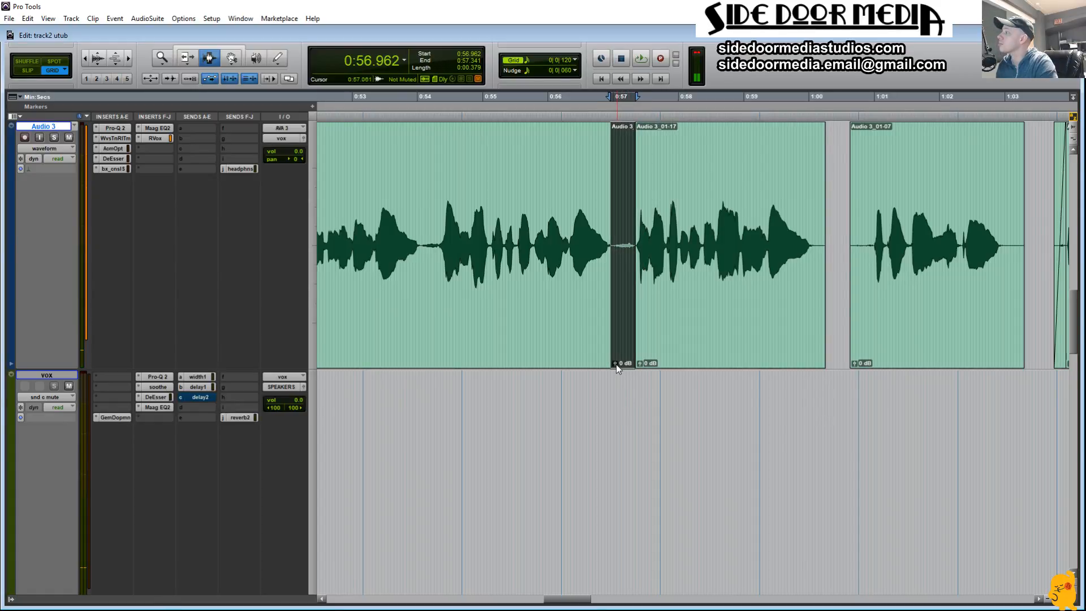
{"action": "left_click_drag", "start_coordinate": [616, 364], "coordinate": [615, 366]}
{"action": "left_click", "coordinate": [512, 335]}
{"action": "key", "text": "space"}
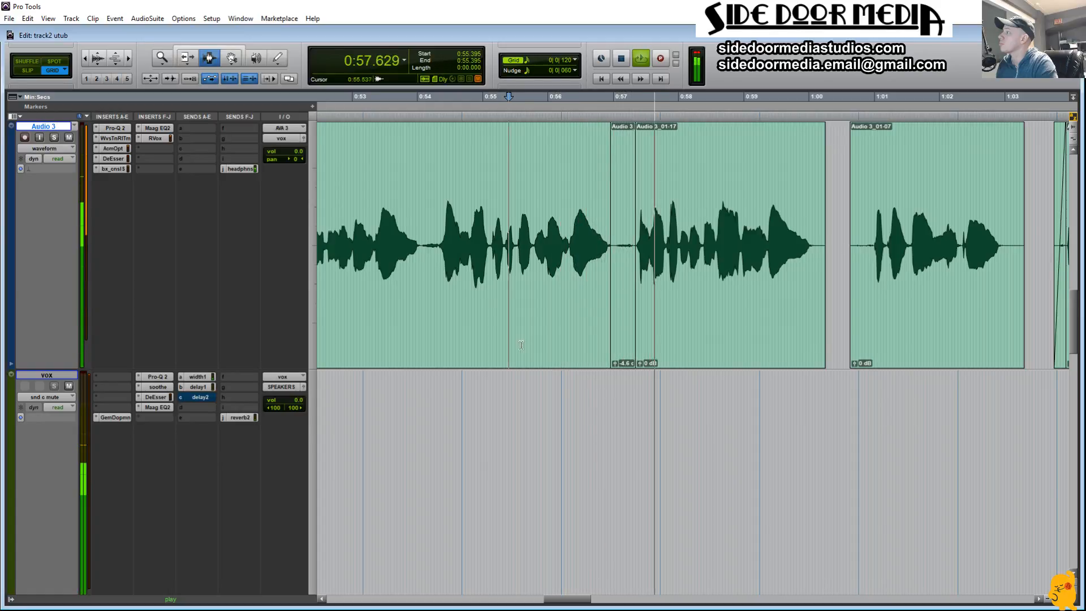
{"action": "left_click_drag", "start_coordinate": [616, 362], "coordinate": [616, 361]}
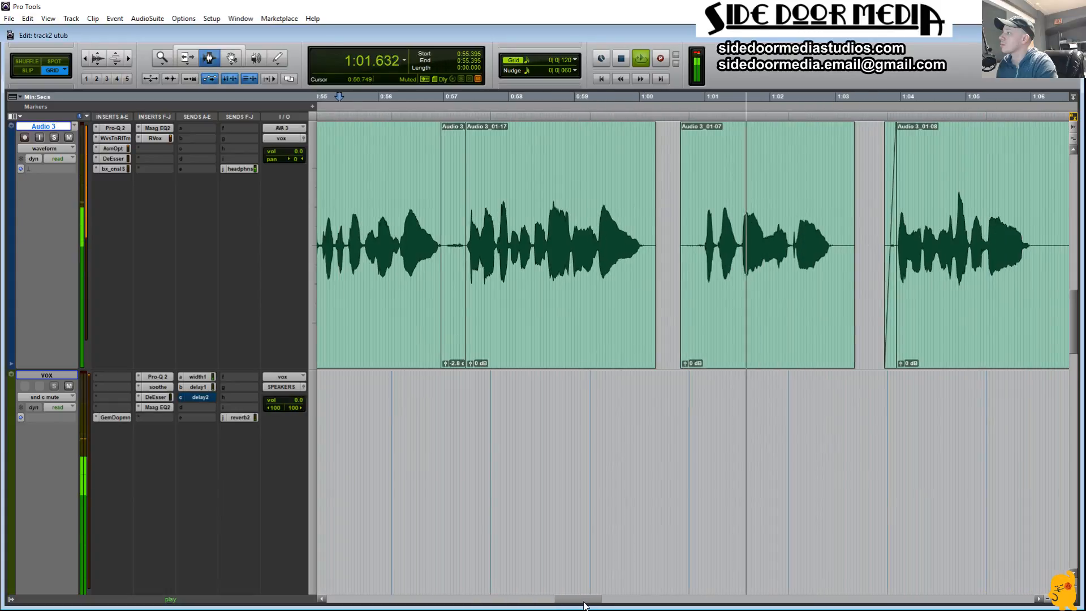
Step: Unmute send c on vox from 1:00.996 to 1:02.943 in the automation and play it from 0:59.667
{"action": "double_click", "coordinate": [730, 334]}
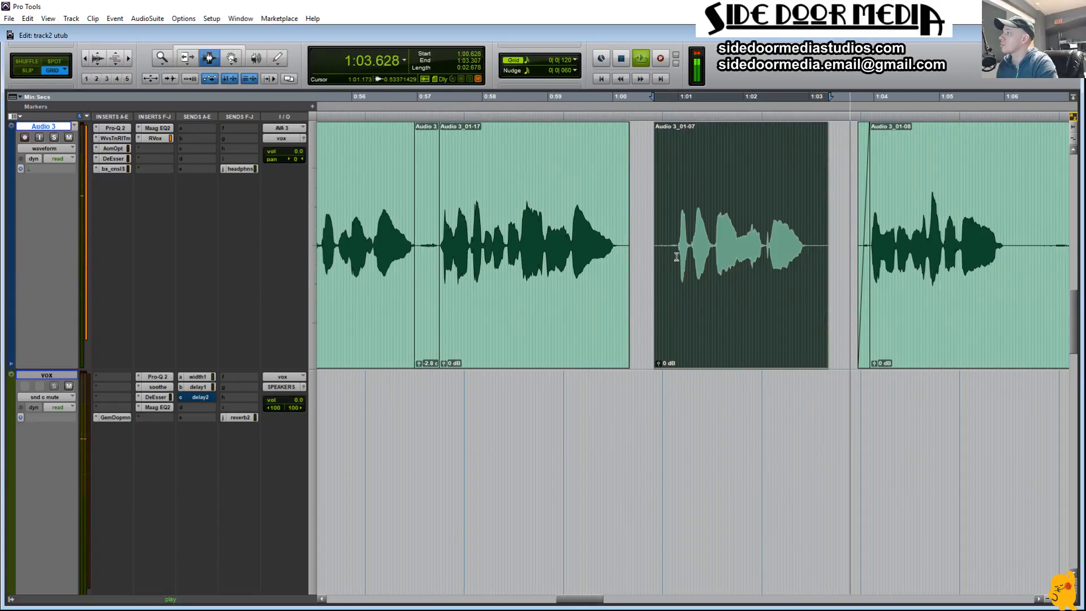
{"action": "key", "text": "space"}
{"action": "left_click_drag", "start_coordinate": [679, 260], "coordinate": [805, 290]}
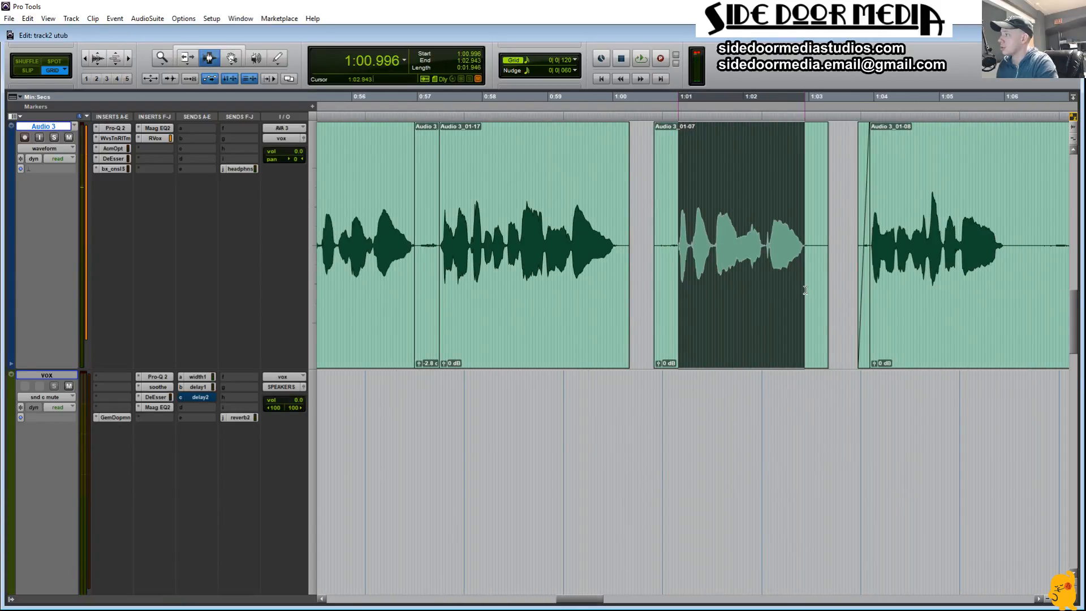
{"action": "key", "text": "semicolon"}
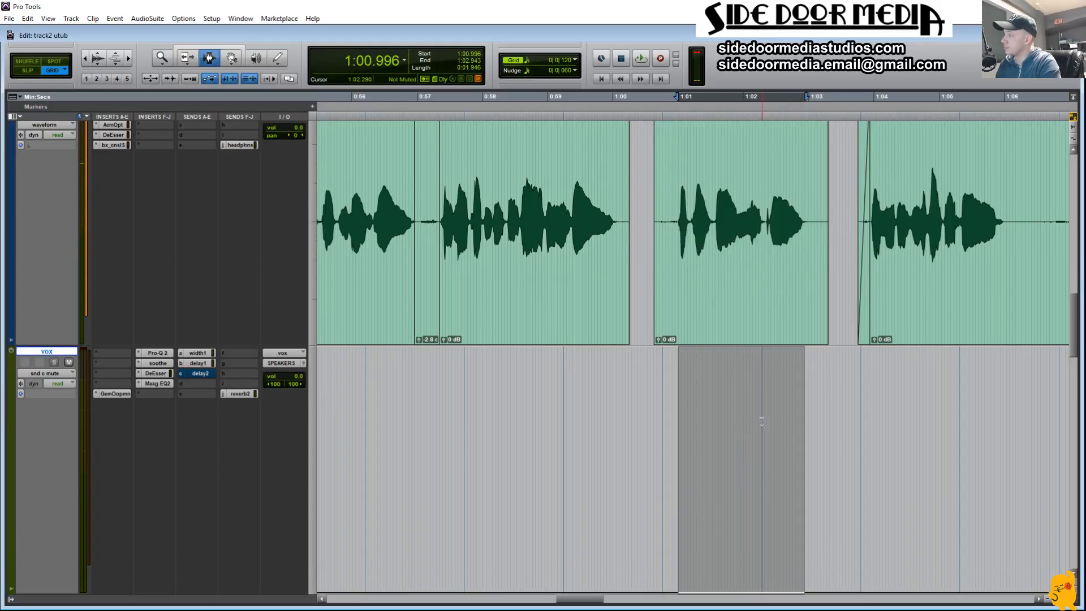
{"action": "left_click_drag", "start_coordinate": [741, 350], "coordinate": [740, 348]}
{"action": "key", "text": "F7"}
{"action": "left_click", "coordinate": [591, 480]}
{"action": "key", "text": "space"}
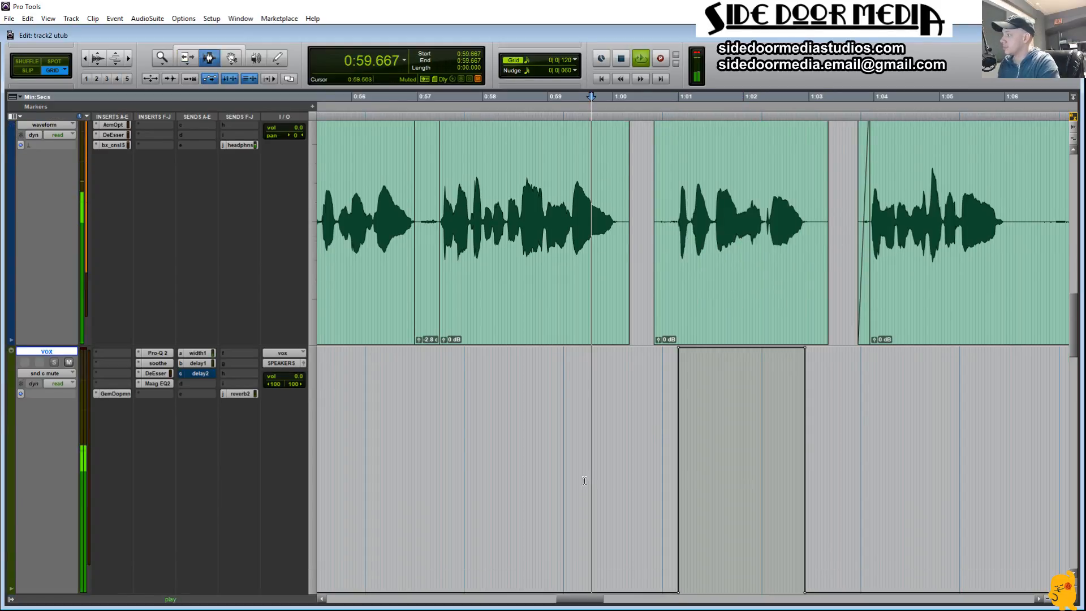
Step: Extend the send c unmute on vox to the end of the verse at about 1:12 and remove the unmutes near 0:45 and 0:48
{"action": "left_click_drag", "start_coordinate": [603, 602], "coordinate": [614, 603]}
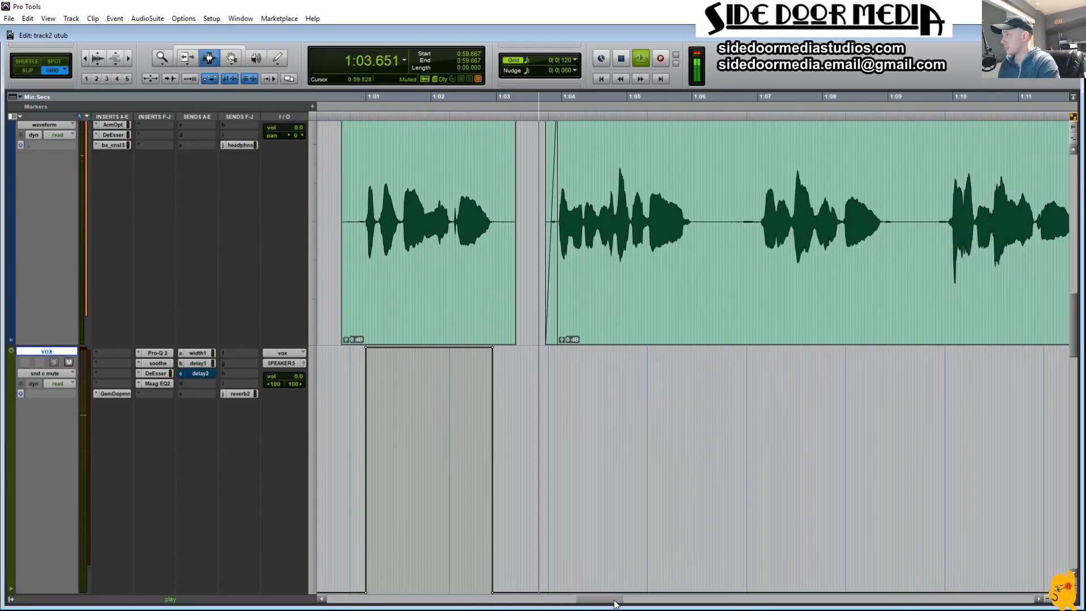
{"action": "key", "text": "ctrl+bracketleft"}
{"action": "key", "text": "ctrl+bracketleft"}
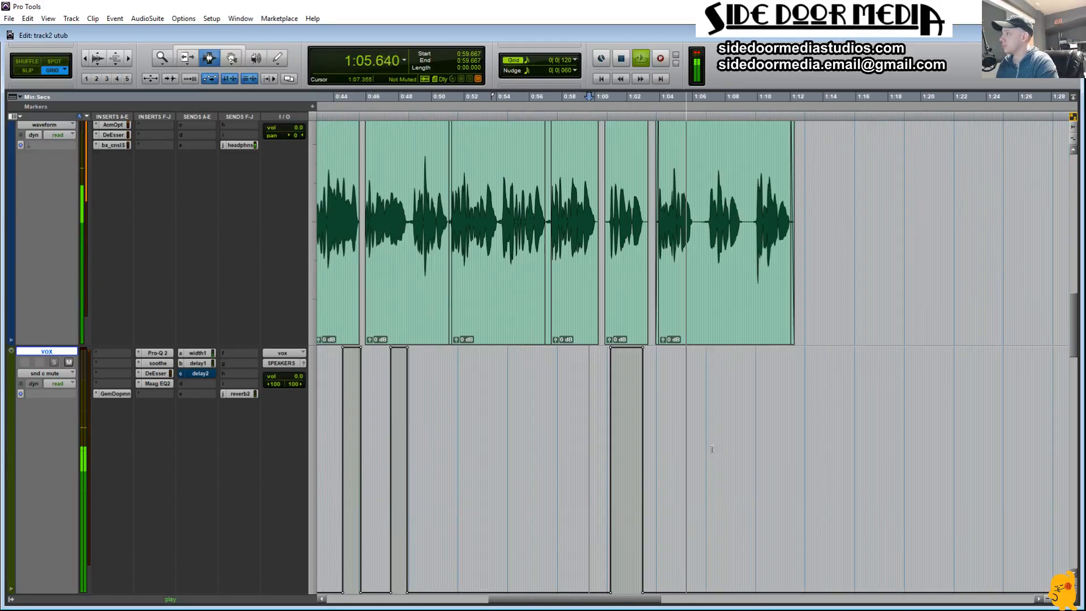
{"action": "key", "text": "space"}
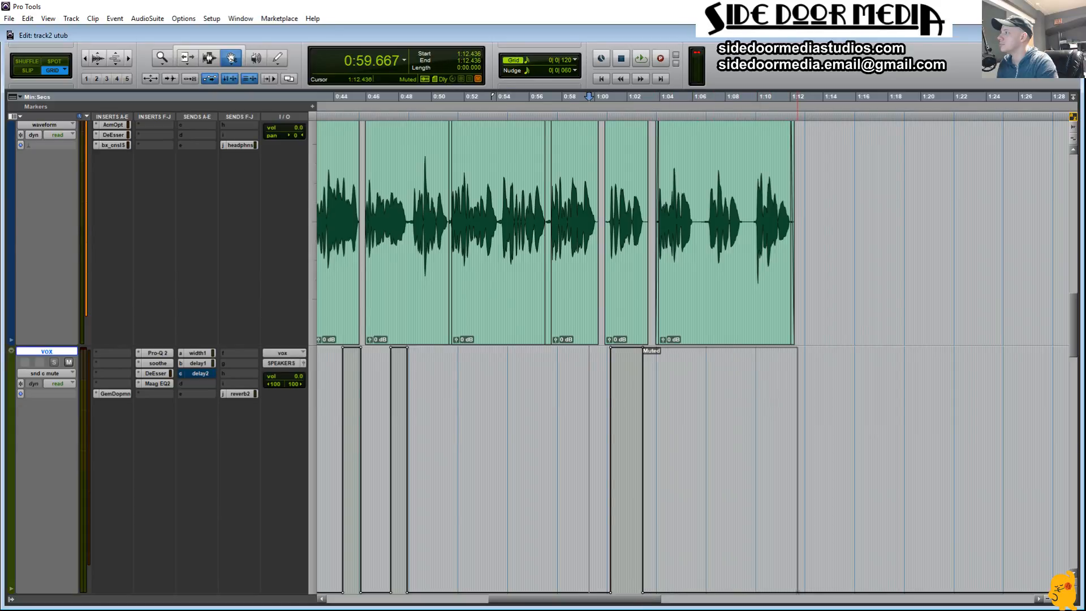
{"action": "left_click_drag", "start_coordinate": [794, 592], "coordinate": [794, 567]}
{"action": "key", "text": "space"}
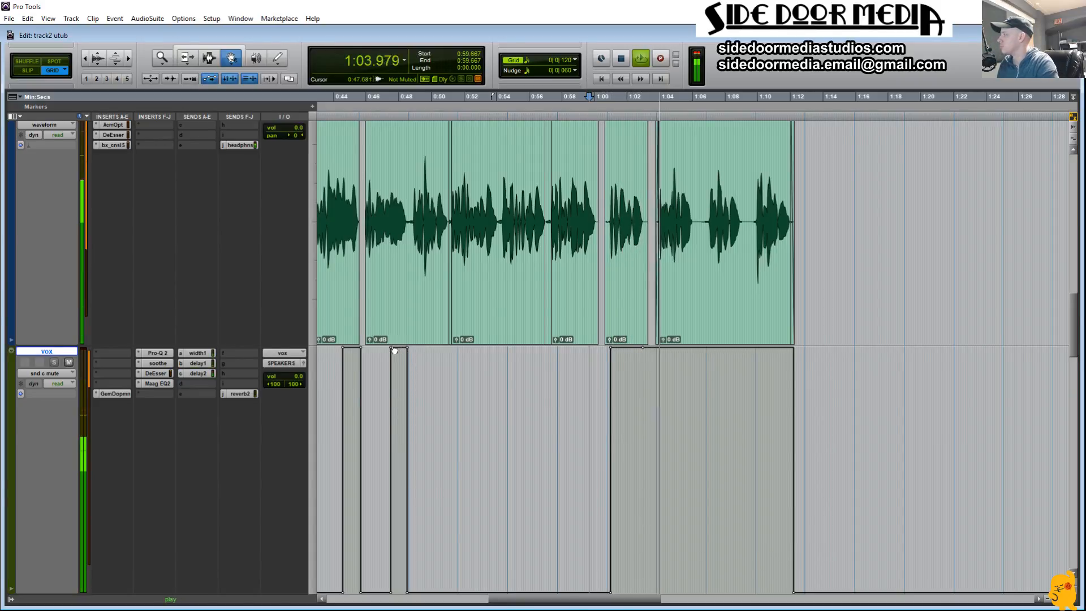
{"action": "left_click_drag", "start_coordinate": [390, 348], "coordinate": [364, 352]}
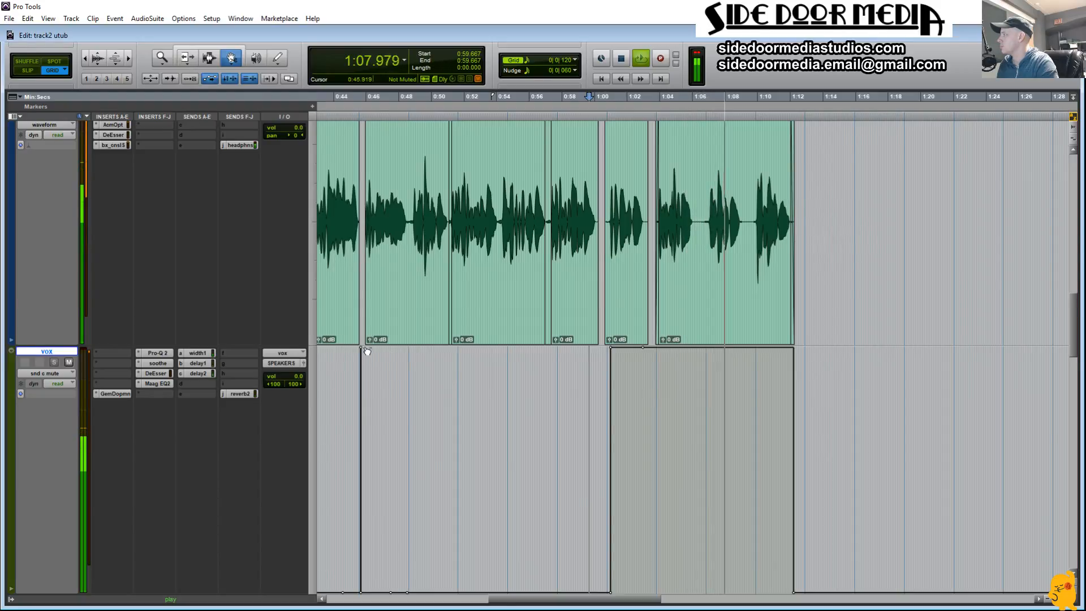
{"action": "key", "text": "F6"}
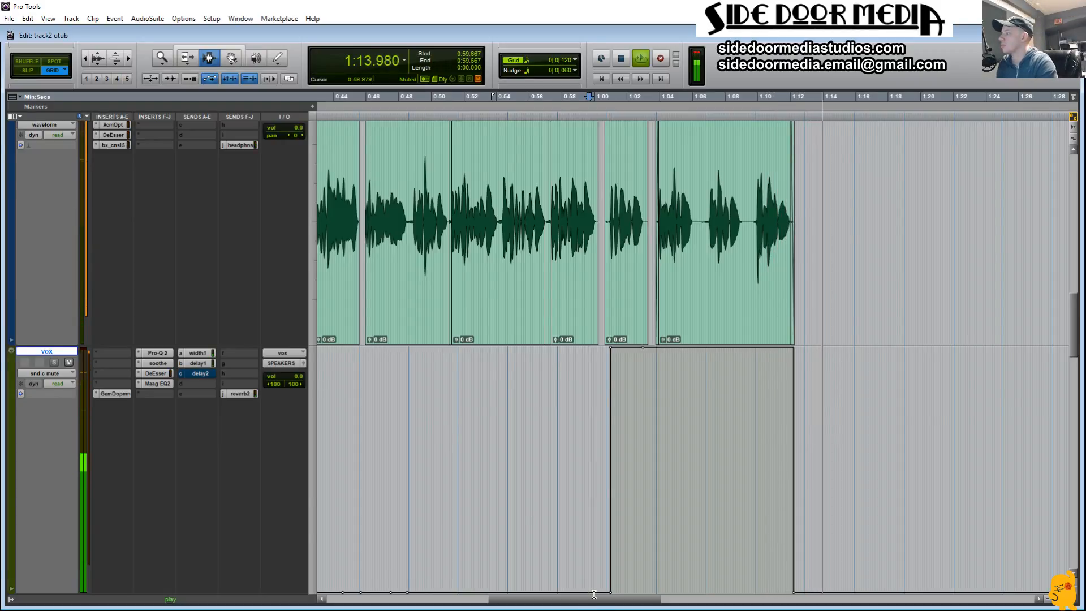
Step: Play the next verse from 1:34.651 to find phrases for the delay send
{"action": "left_click_drag", "start_coordinate": [598, 599], "coordinate": [703, 597]}
{"action": "left_click", "coordinate": [663, 583]}
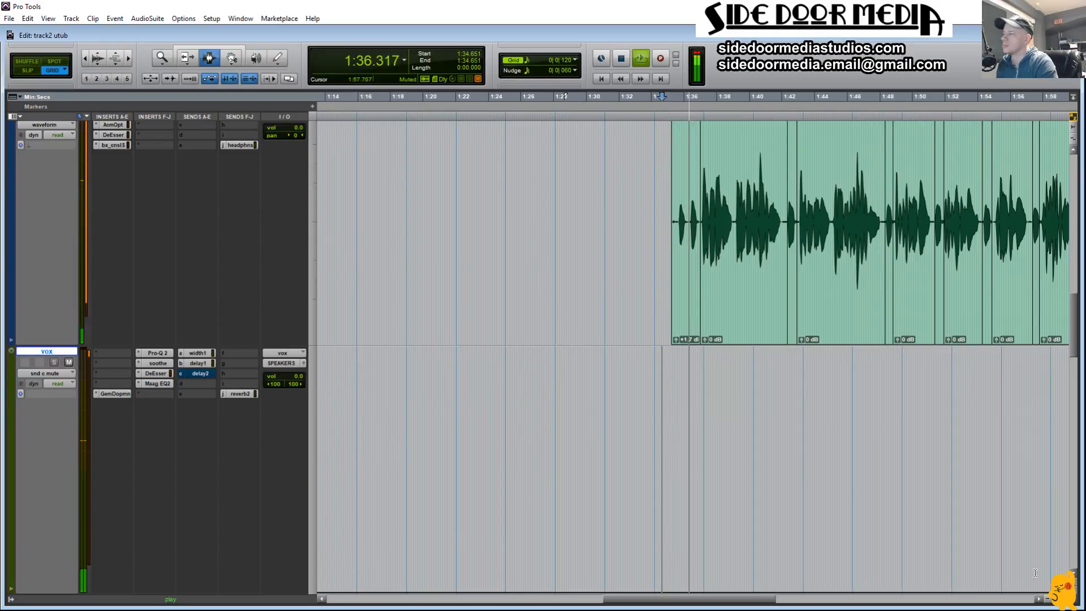
{"action": "left_click_drag", "start_coordinate": [747, 602], "coordinate": [806, 603]}
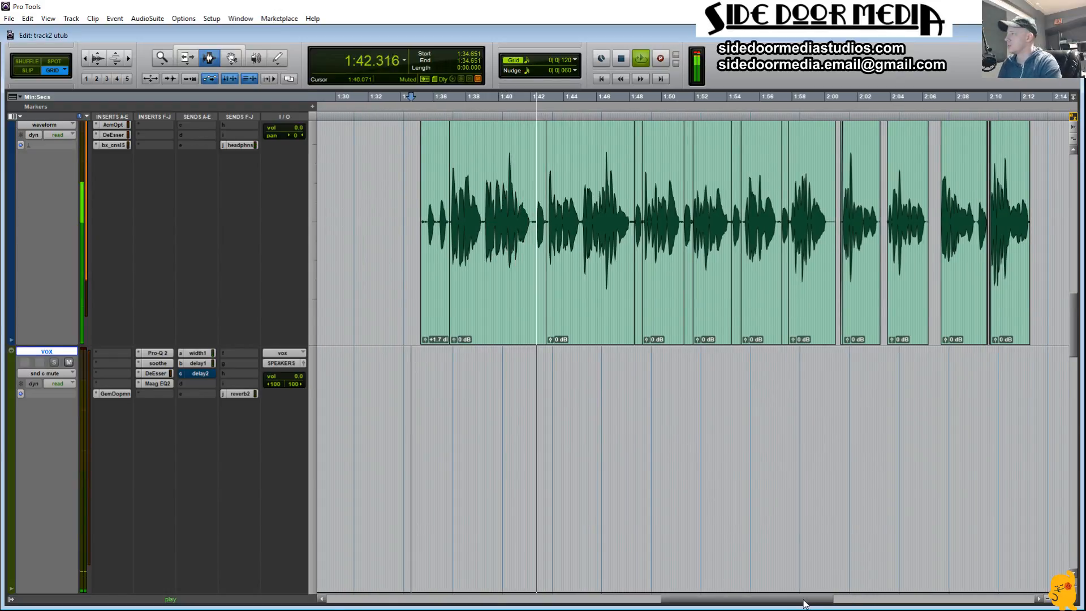
Step: Try unmuting send c on vox from 1:42.344 to 1:42.903 and play it from 1:41.155
{"action": "key", "text": "space"}
{"action": "double_click", "coordinate": [542, 308]}
{"action": "key", "text": "semicolon"}
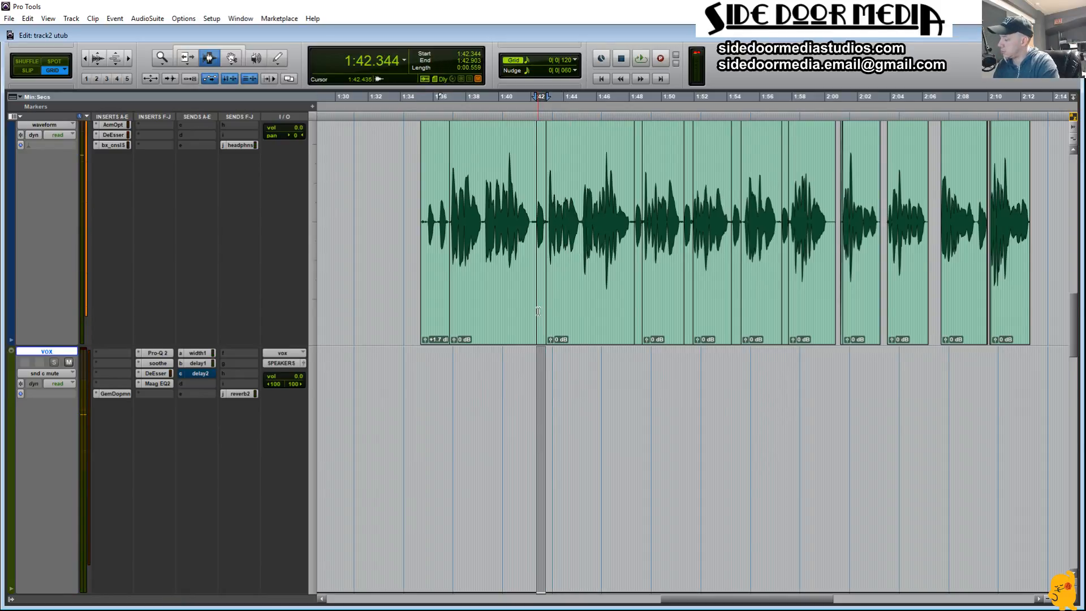
{"action": "left_click_drag", "start_coordinate": [544, 349], "coordinate": [545, 340]}
{"action": "key", "text": "F7"}
{"action": "left_click", "coordinate": [517, 407]}
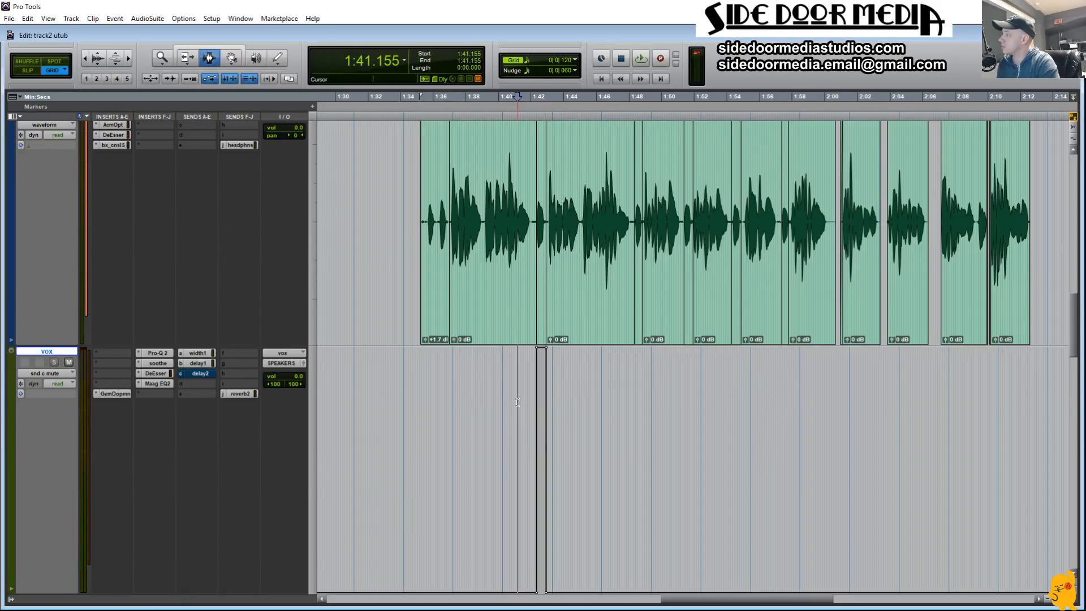
{"action": "key", "text": "space"}
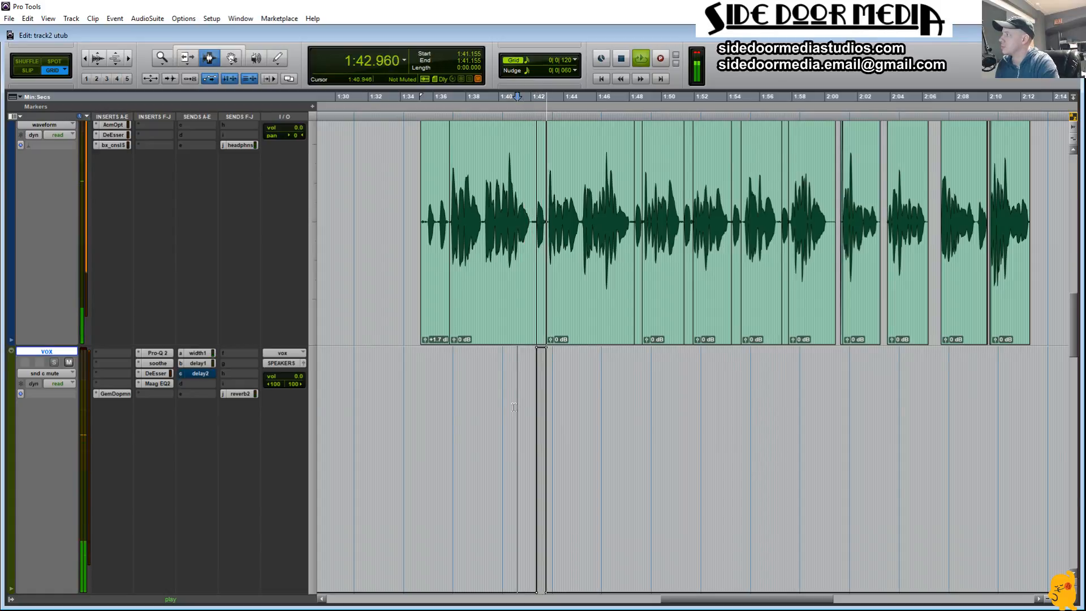
Step: Delete the short send c unmute at about 1:42 from the vox automation
{"action": "left_click", "coordinate": [515, 408]}
{"action": "left_click_drag", "start_coordinate": [541, 417], "coordinate": [592, 429]}
{"action": "key", "text": "Delete"}
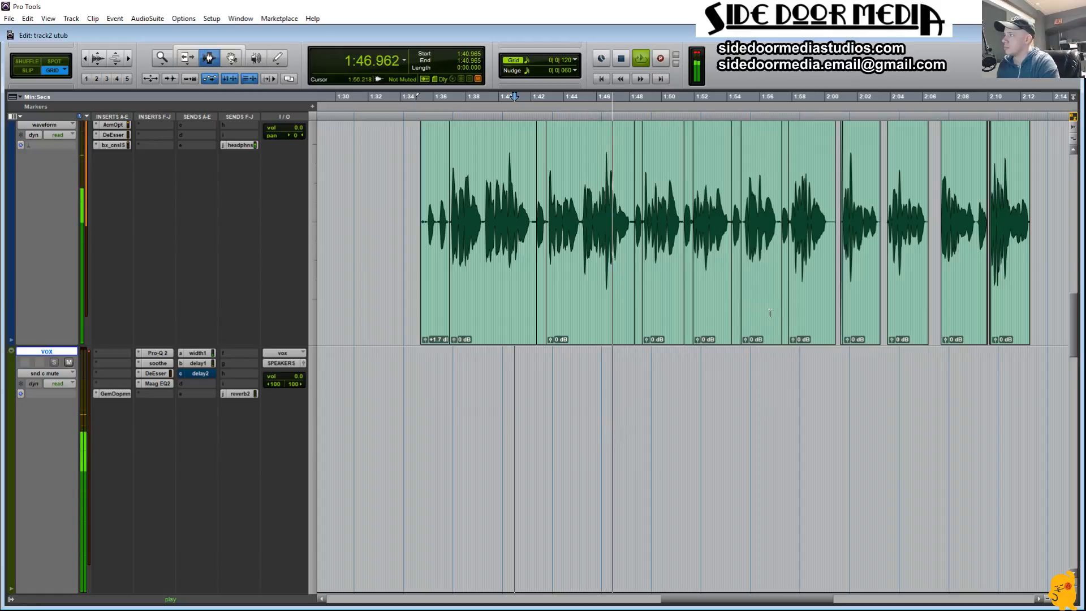
Step: Delete the silent tail of the Audio 3 clip from about 2:00.1 to the clip's end
{"action": "left_click_drag", "start_coordinate": [828, 233], "coordinate": [836, 229]}
{"action": "key", "text": "Delete"}
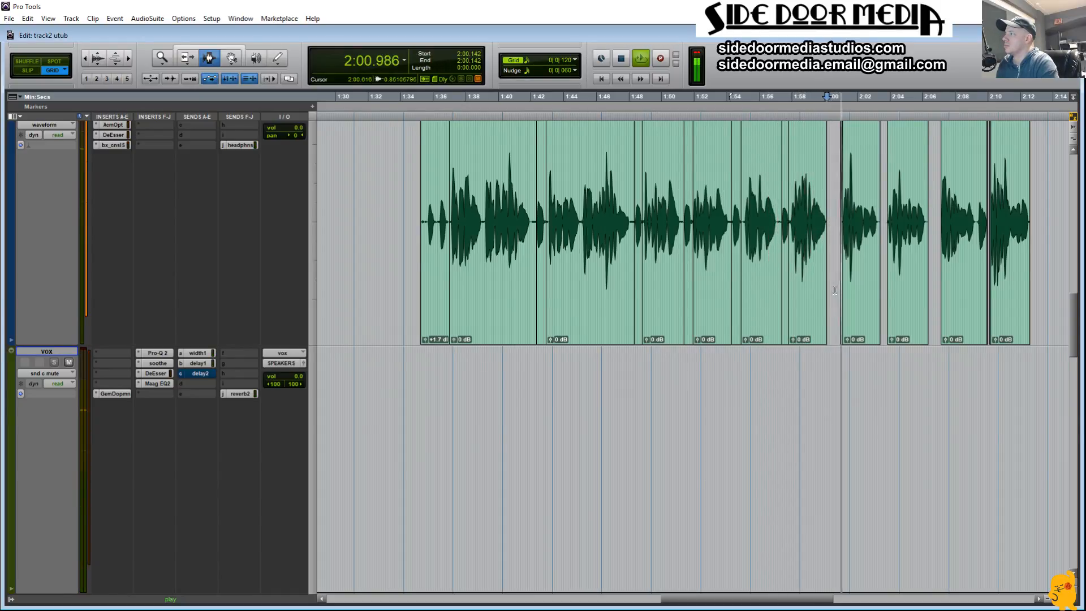
Step: Try unmuting send c on vox across the last four phrases from 2:00.617 to 2:13.386 and play from 1:59.477
{"action": "left_click_drag", "start_coordinate": [842, 291], "coordinate": [1044, 309]}
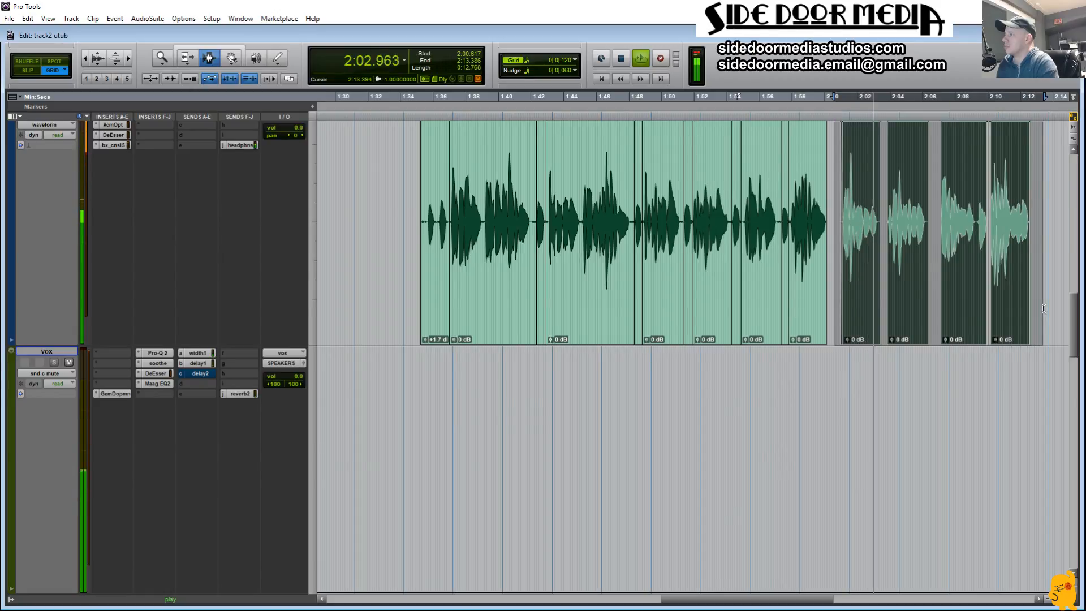
{"action": "key", "text": "semicolon"}
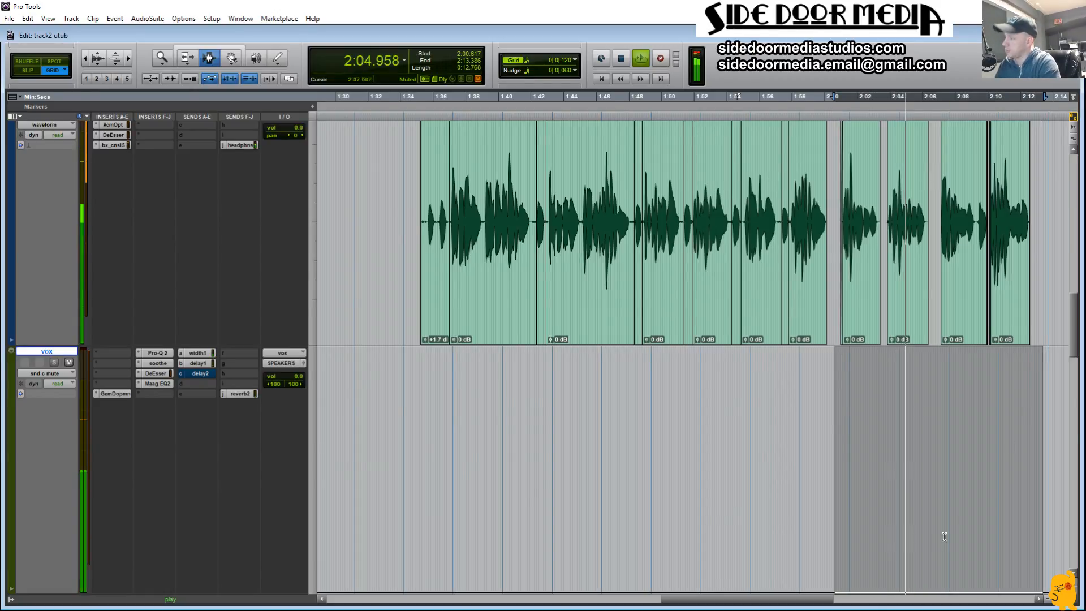
{"action": "key", "text": "F6"}
{"action": "left_click_drag", "start_coordinate": [943, 533], "coordinate": [912, 466]}
{"action": "key", "text": "F7"}
{"action": "left_click", "coordinate": [816, 417]}
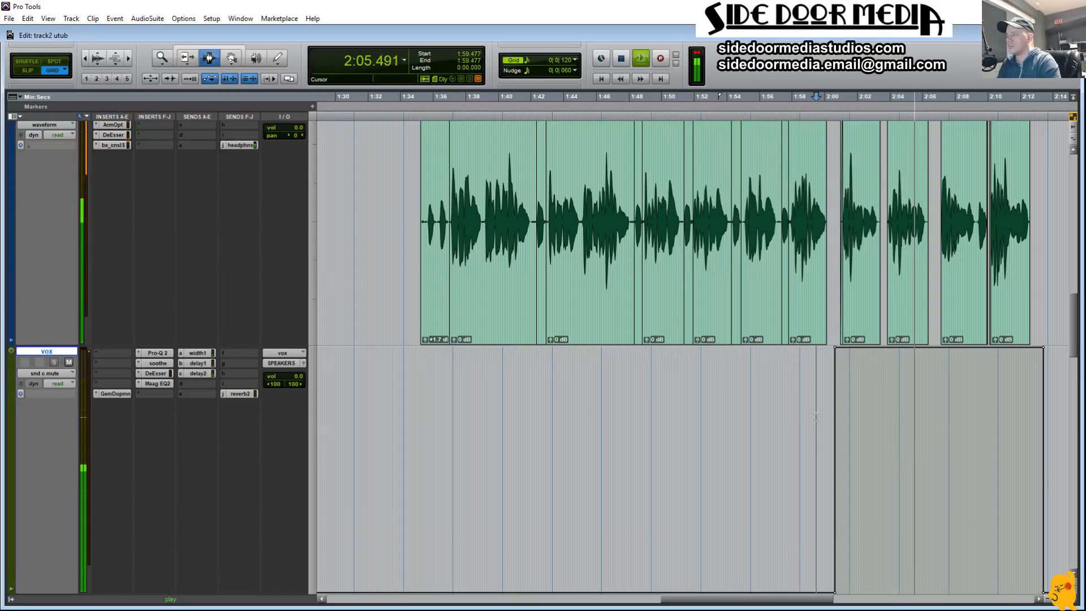
Step: Delete the send c unmute spanning the last four phrases from the vox automation and stop playback
{"action": "left_click_drag", "start_coordinate": [816, 417], "coordinate": [1051, 419]}
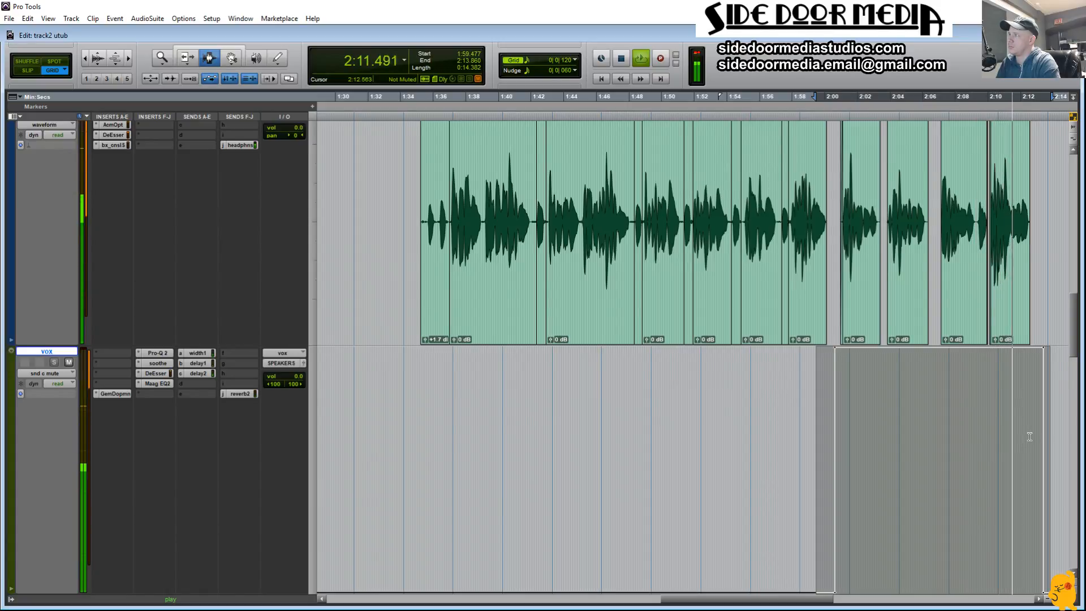
{"action": "key", "text": "Delete"}
{"action": "key", "text": "space"}
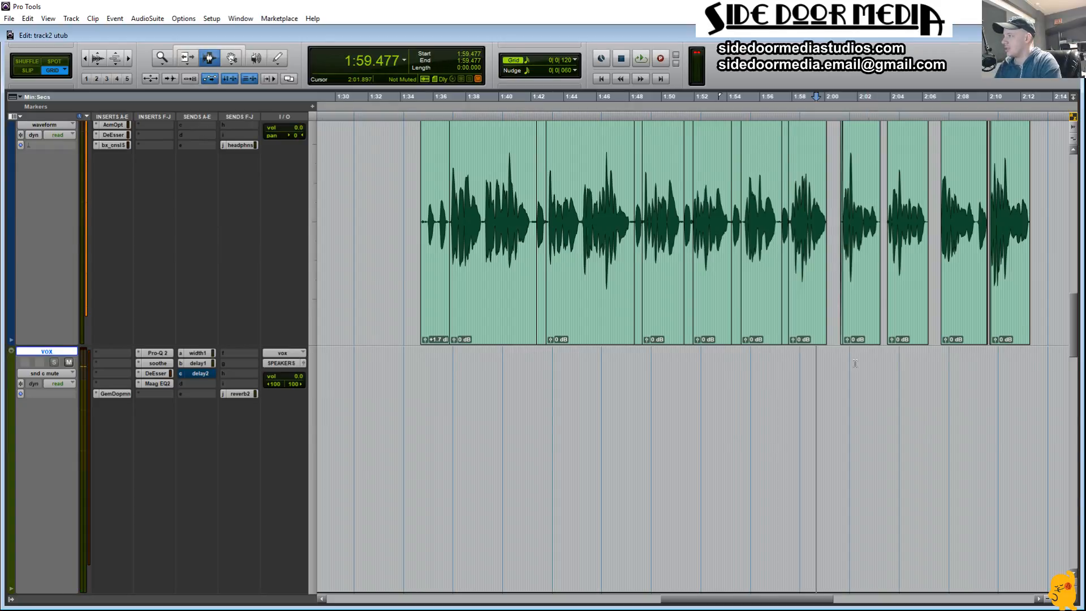
Step: Focus on the last four phrases, then select the first one's ending on Audio 3 from 2:01.946 to 2:03.227 and audition it
{"action": "left_click_drag", "start_coordinate": [840, 363], "coordinate": [1031, 369]}
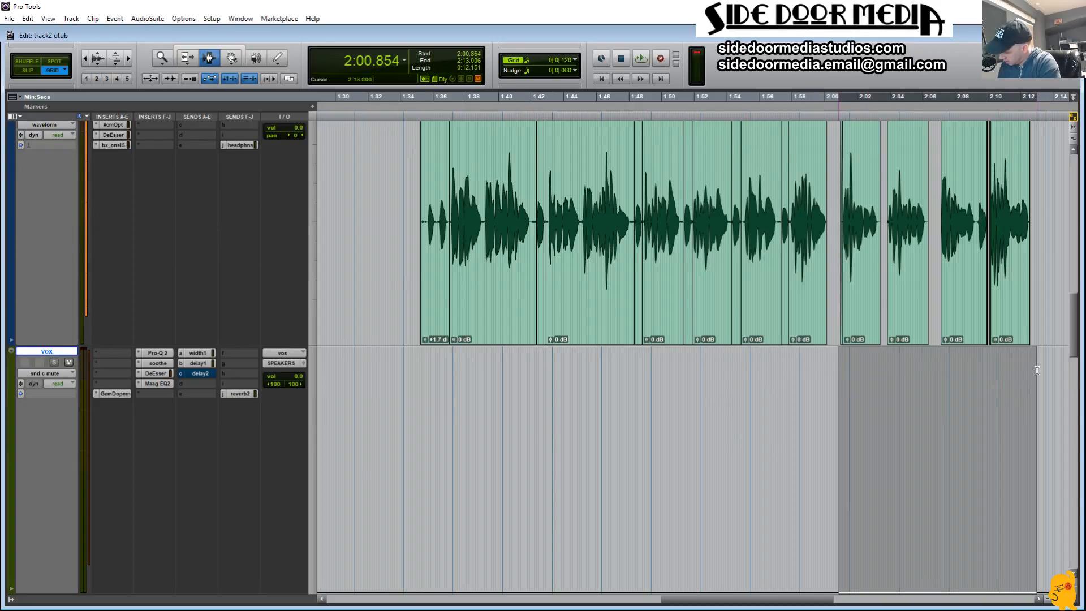
{"action": "key", "text": "alt+f"}
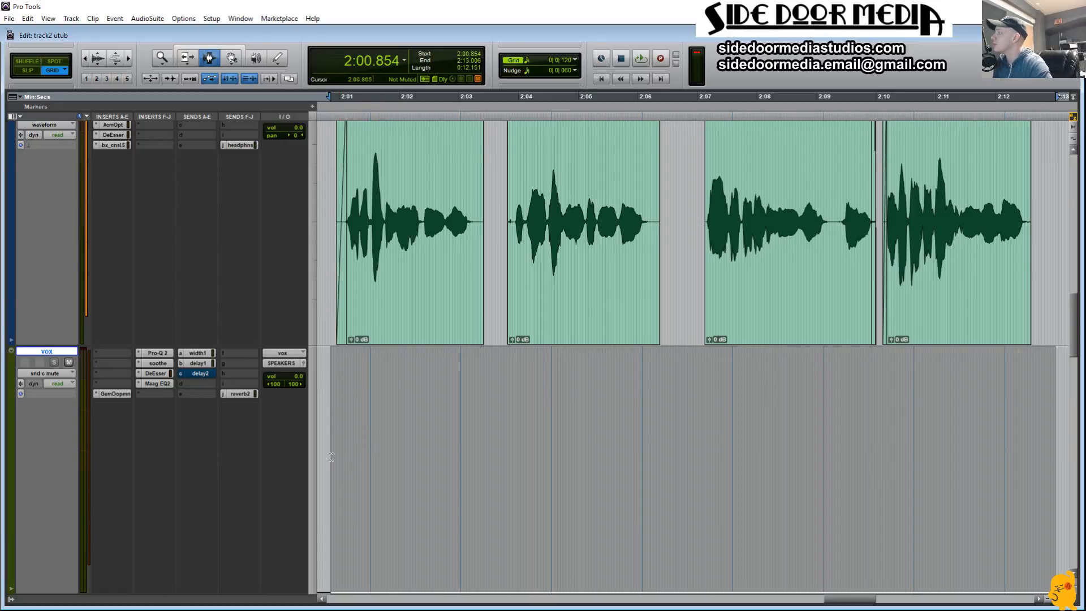
{"action": "key", "text": "space"}
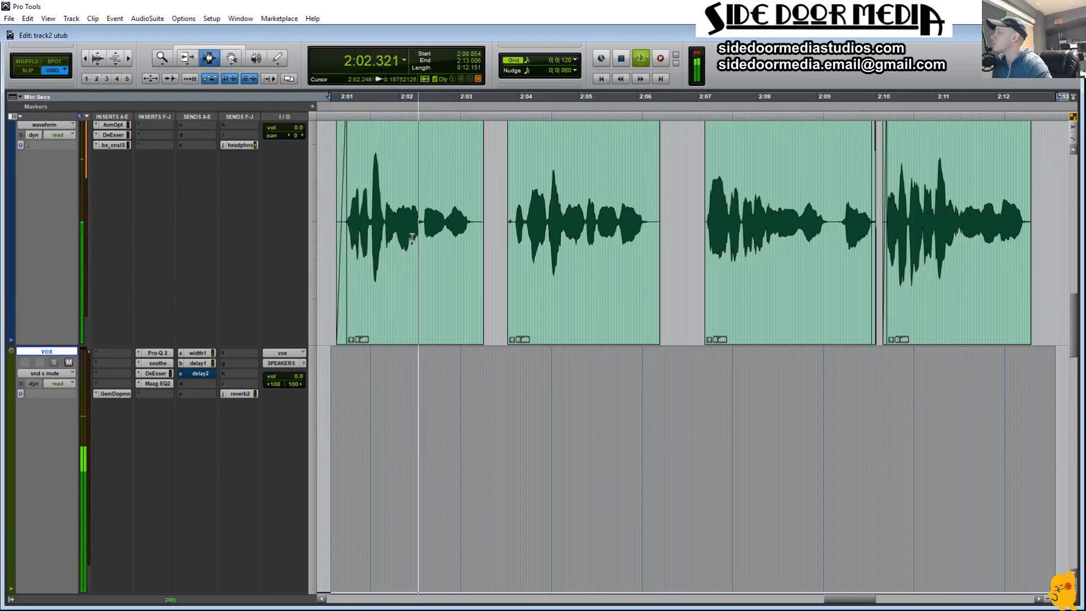
{"action": "left_click_drag", "start_coordinate": [396, 227], "coordinate": [473, 231]}
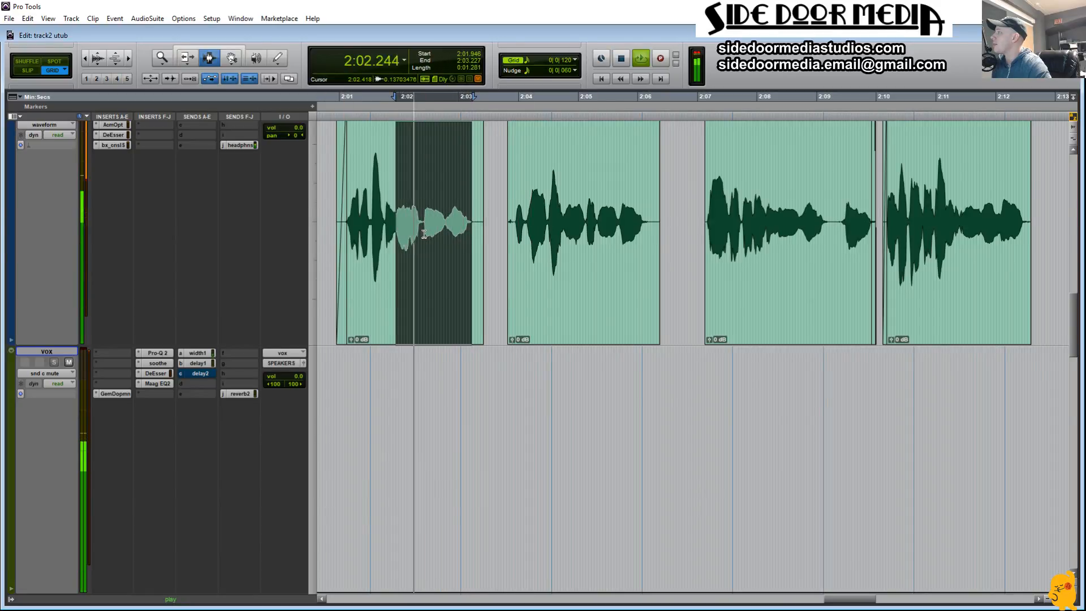
{"action": "key", "text": "space"}
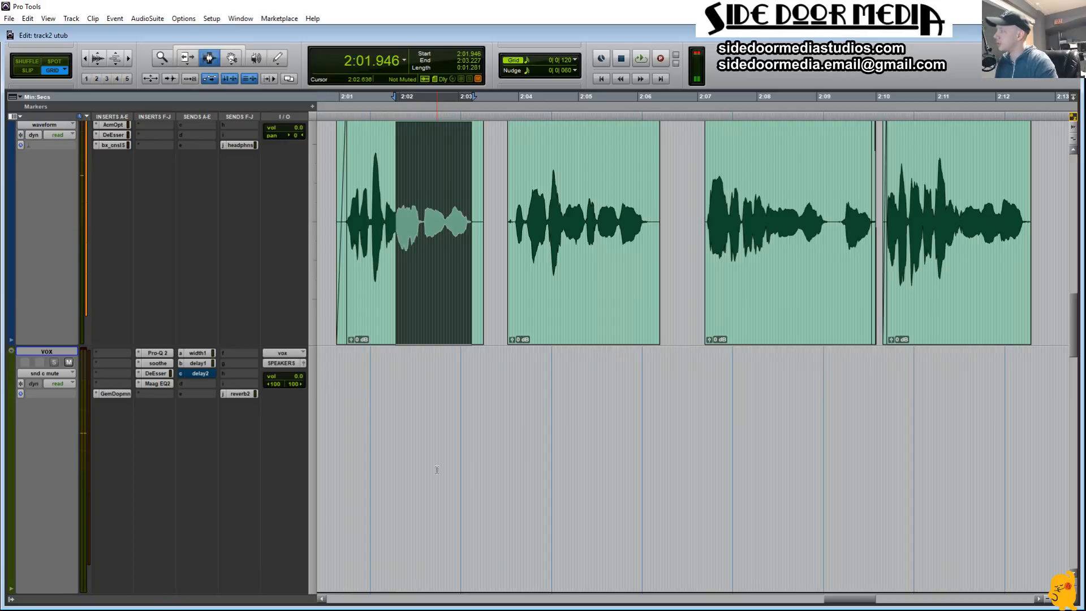
{"action": "key", "text": "space"}
Step: Unmute send c on vox from 2:01.946 to 2:03.227 in the automation and play it from 2:00.854
{"action": "key", "text": "semicolon"}
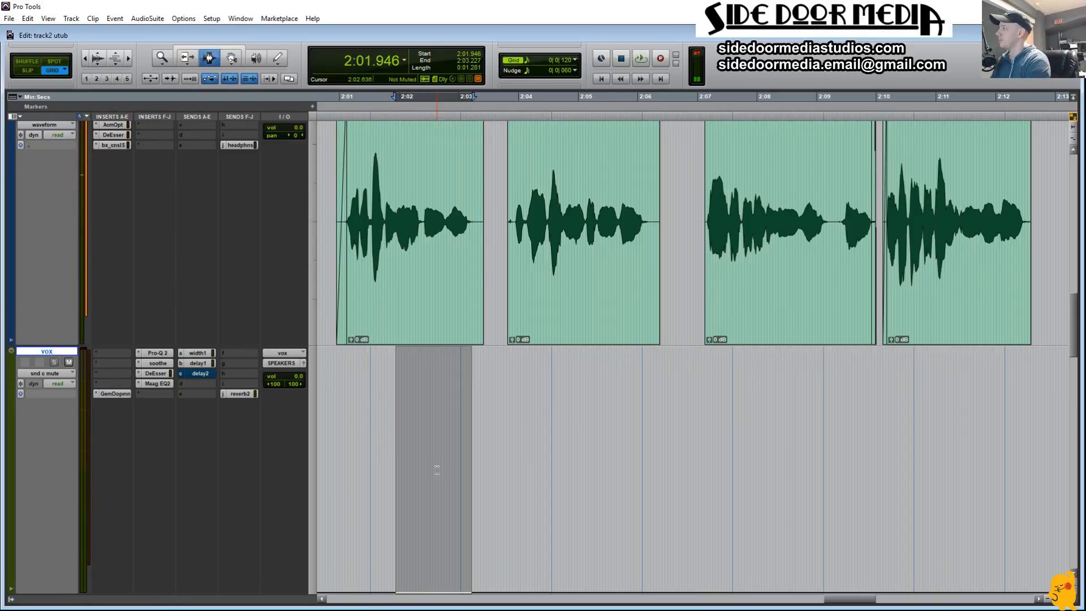
{"action": "left_click_drag", "start_coordinate": [434, 342], "coordinate": [421, 273]}
{"action": "key", "text": "F7"}
{"action": "left_click", "coordinate": [332, 411]}
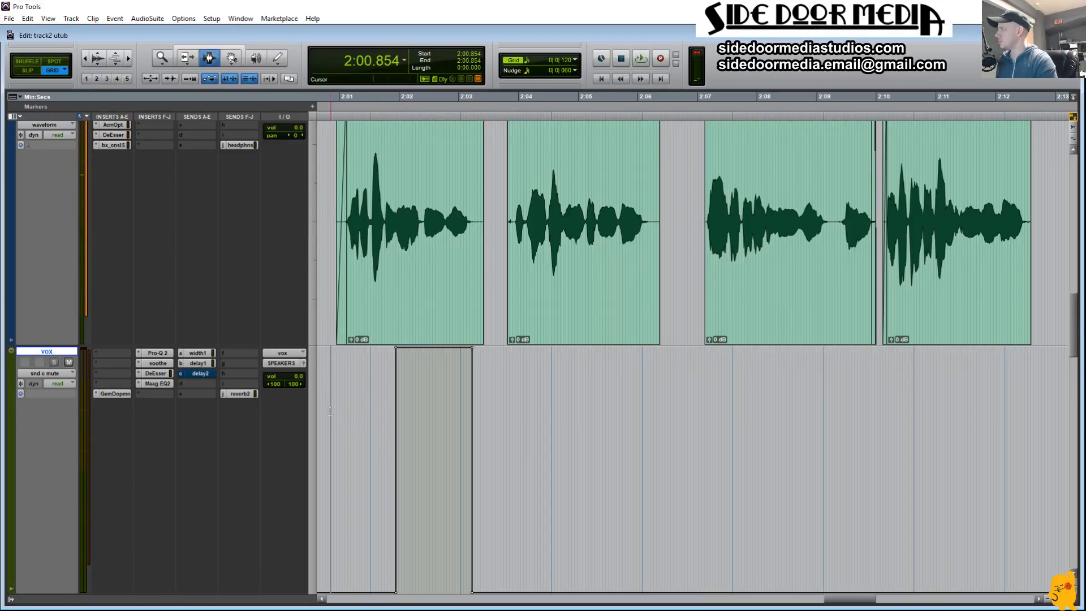
{"action": "key", "text": "space"}
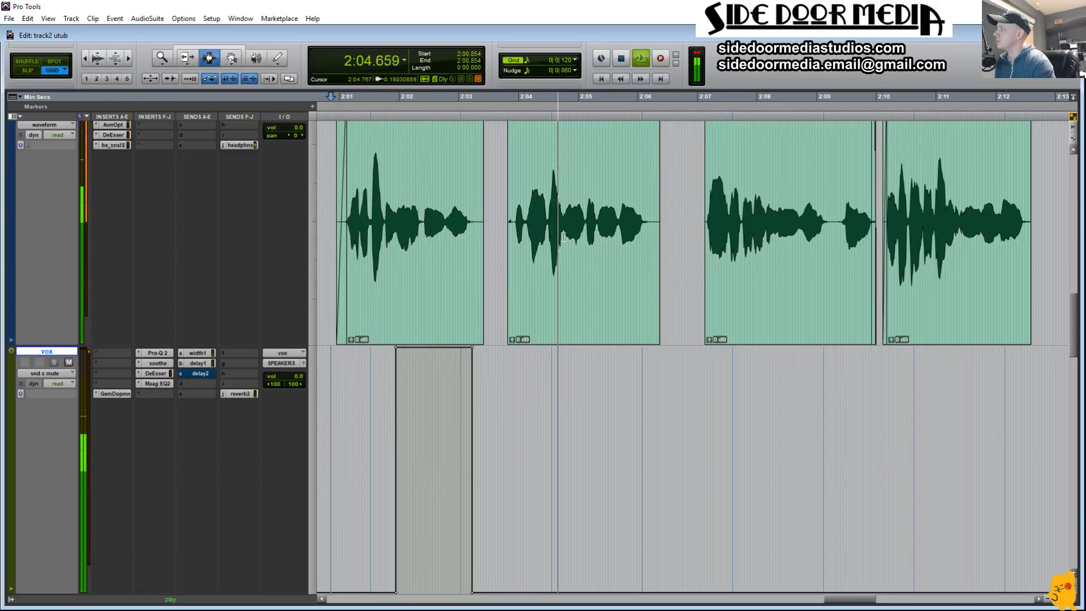
Step: Unmute send c on vox over the second phrase's ending from 2:04.746 to 2:06.218 and play from 2:03.939
{"action": "left_click_drag", "start_coordinate": [563, 229], "coordinate": [650, 232]}
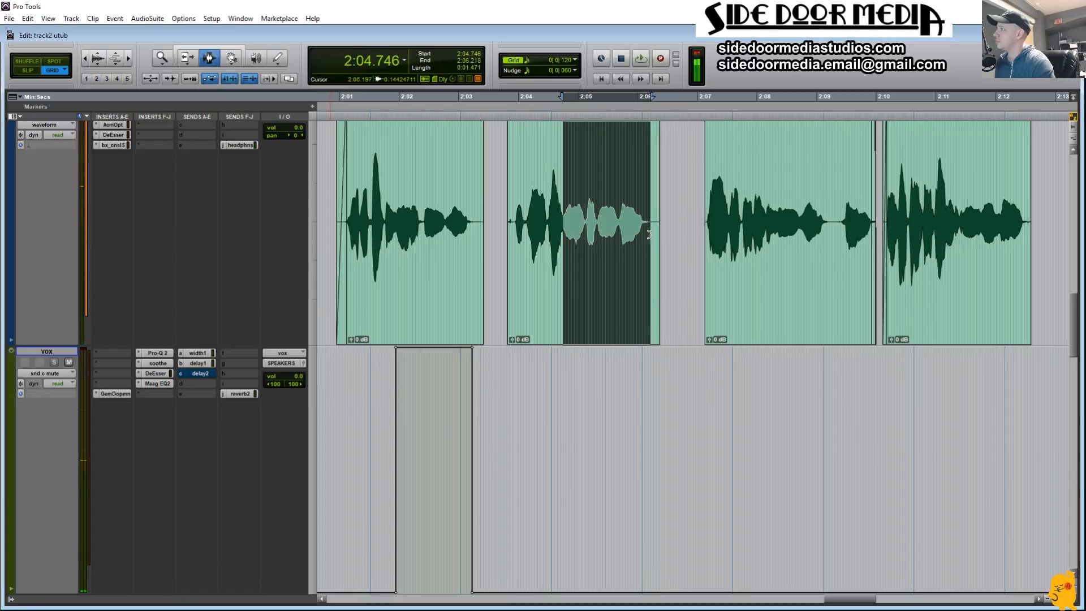
{"action": "key", "text": "space"}
{"action": "key", "text": "semicolon"}
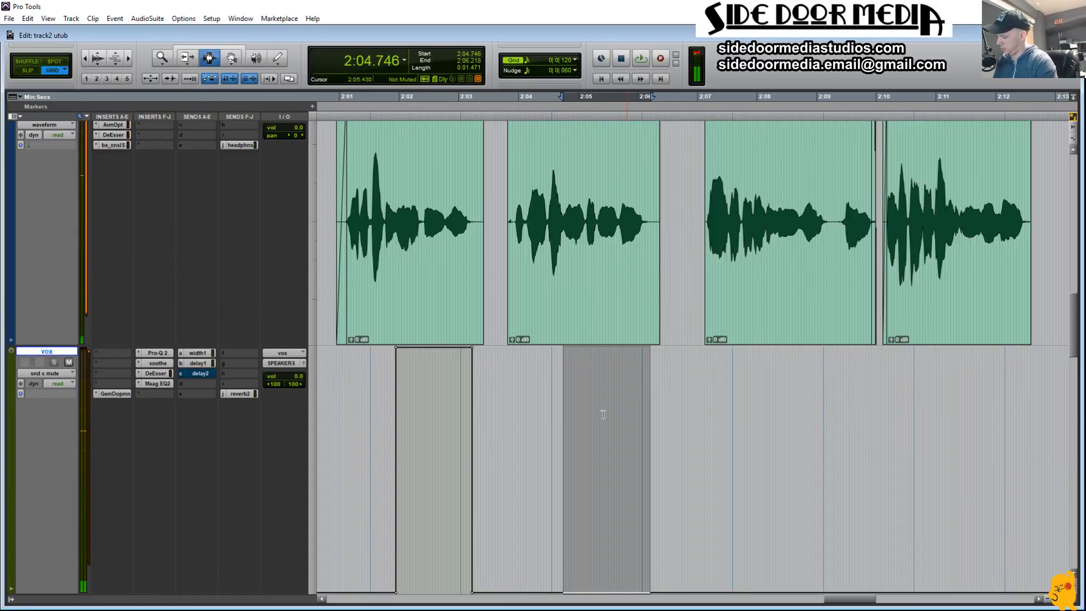
{"action": "left_click_drag", "start_coordinate": [591, 494], "coordinate": [592, 441]}
{"action": "key", "text": "F7"}
{"action": "left_click", "coordinate": [515, 442]}
{"action": "key", "text": "space"}
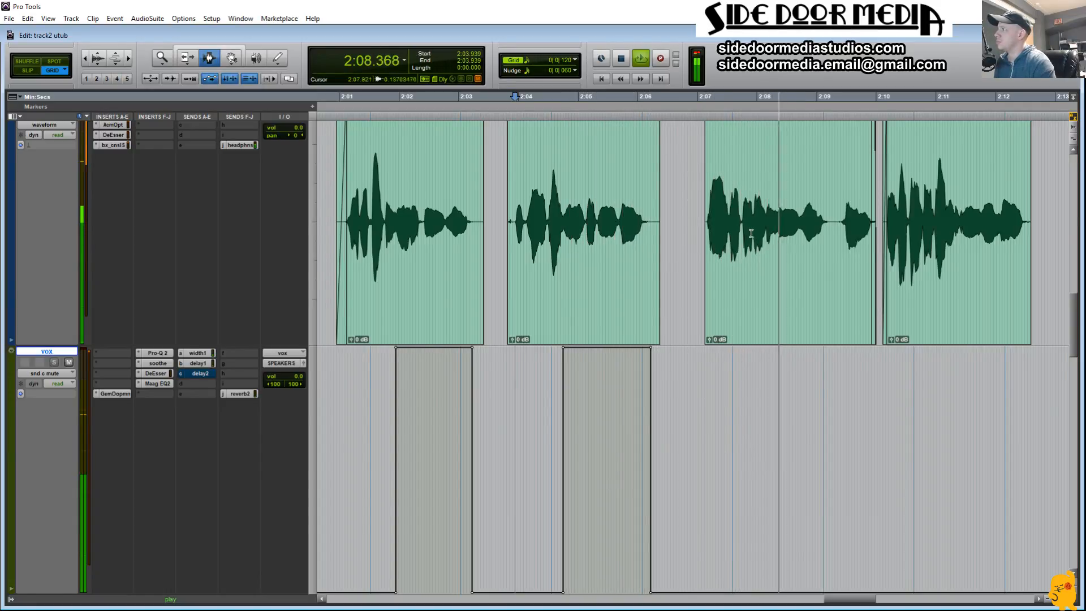
Step: Unmute send c on vox over the third phrase from 2:07.167 to 2:09.256 and play from 2:04.082
{"action": "left_click_drag", "start_coordinate": [742, 227], "coordinate": [704, 236]}
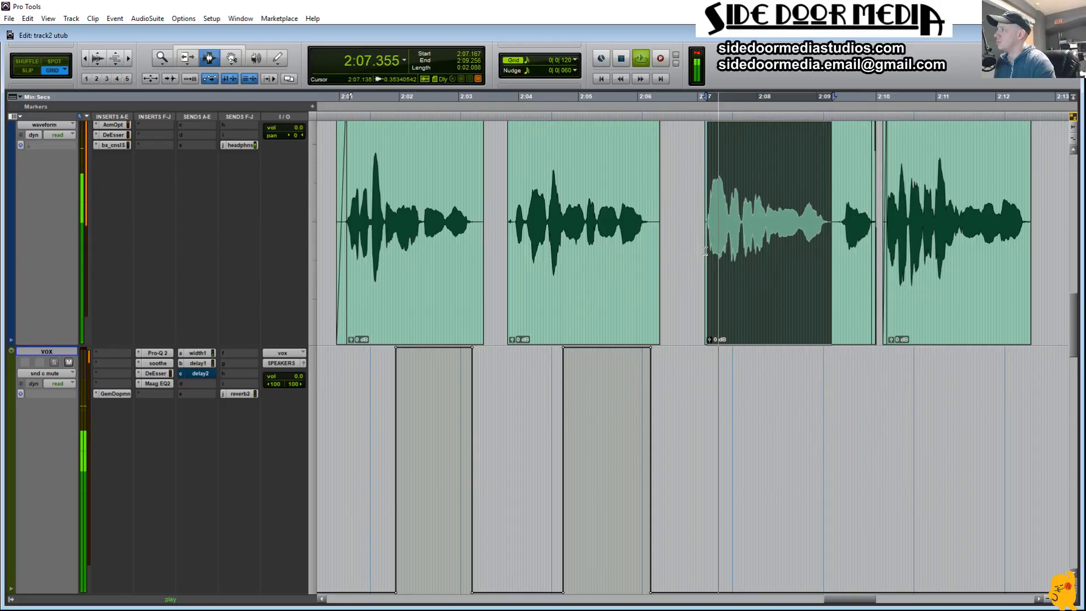
{"action": "key", "text": "space"}
{"action": "key", "text": "semicolon"}
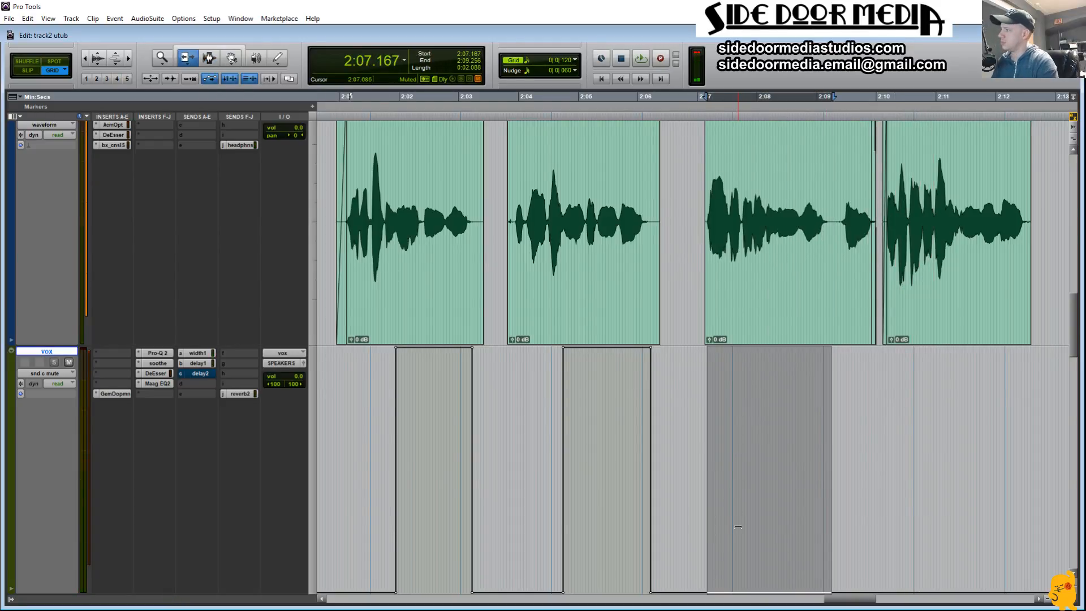
{"action": "key", "text": "alt+shift+3"}
{"action": "key", "text": "space"}
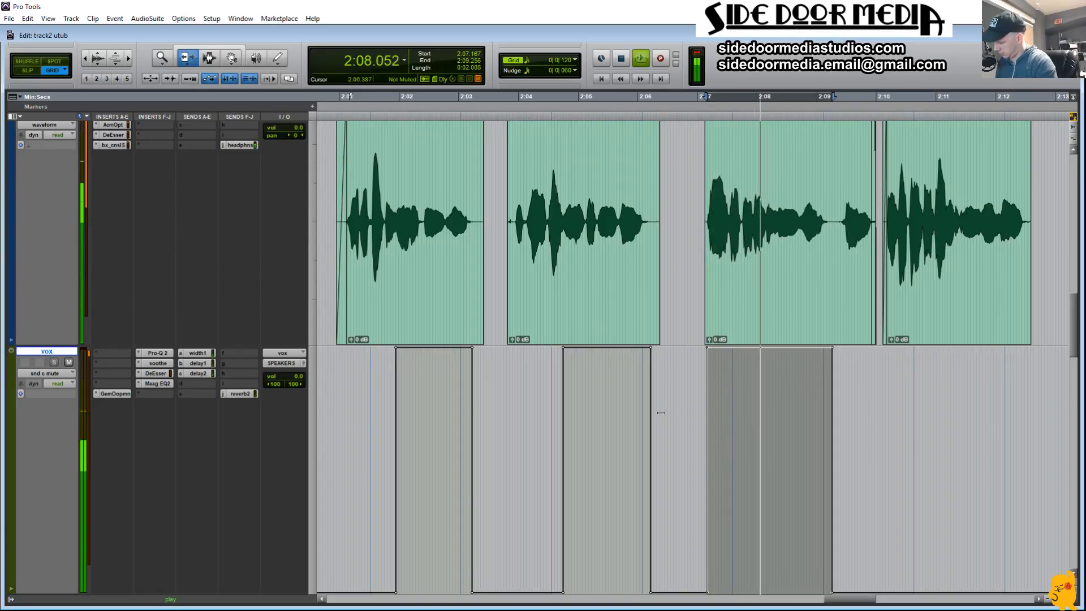
{"action": "left_click", "coordinate": [525, 385]}
{"action": "key", "text": "space"}
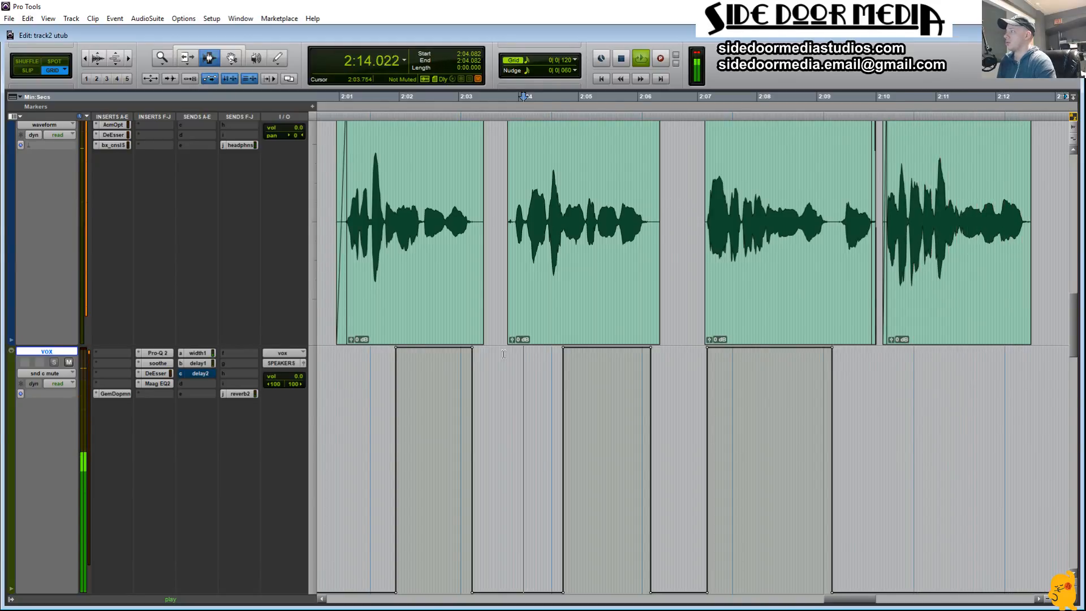
Step: Set the vox send level to delay2 to -10.2 dB
{"action": "left_click", "coordinate": [236, 395]}
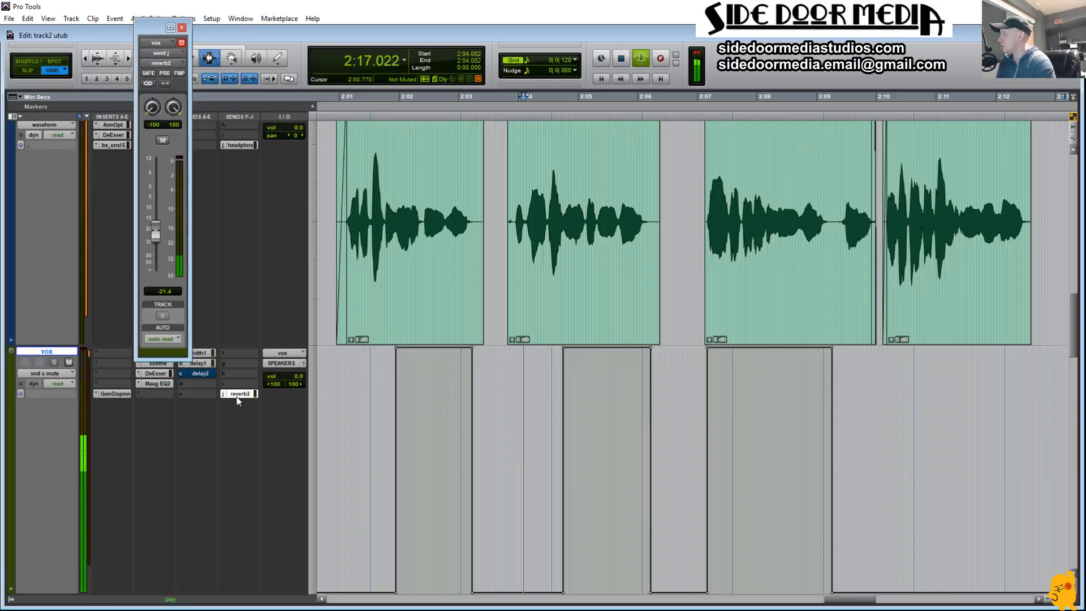
{"action": "left_click", "coordinate": [209, 374]}
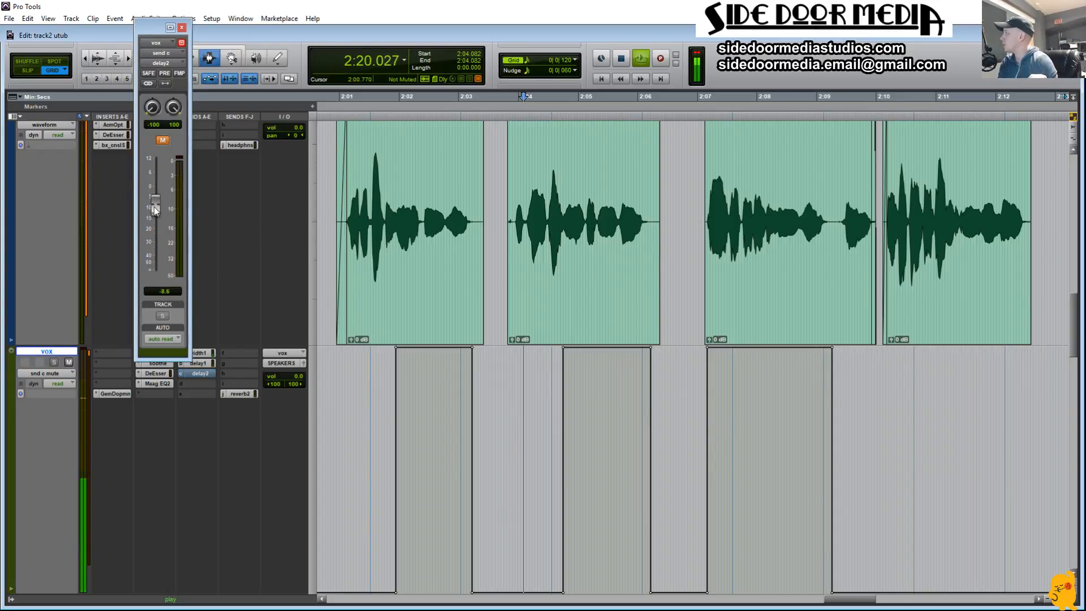
{"action": "left_click_drag", "start_coordinate": [154, 207], "coordinate": [153, 213]}
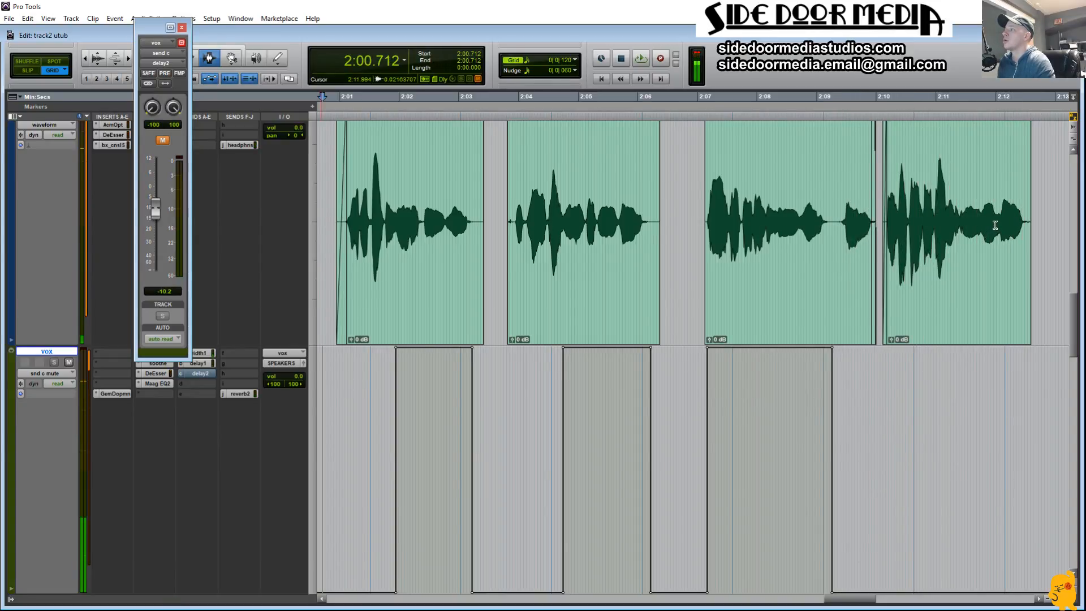
Step: Audition the fourth phrase's ending on Audio 3 from 2:12.056 to 2:12.531, then restart playback from 0:23.639
{"action": "left_click_drag", "start_coordinate": [999, 226], "coordinate": [1024, 225]}
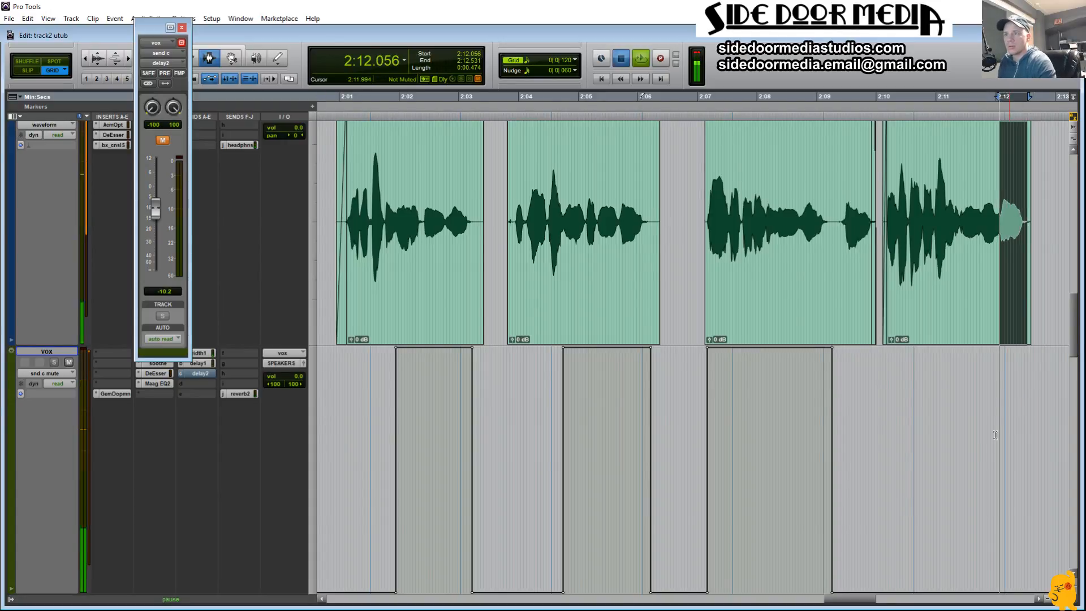
{"action": "left_click", "coordinate": [965, 428]}
{"action": "key", "text": "r"}
{"action": "key", "text": "r"}
{"action": "key", "text": "r"}
{"action": "key", "text": "r"}
{"action": "key", "text": "r"}
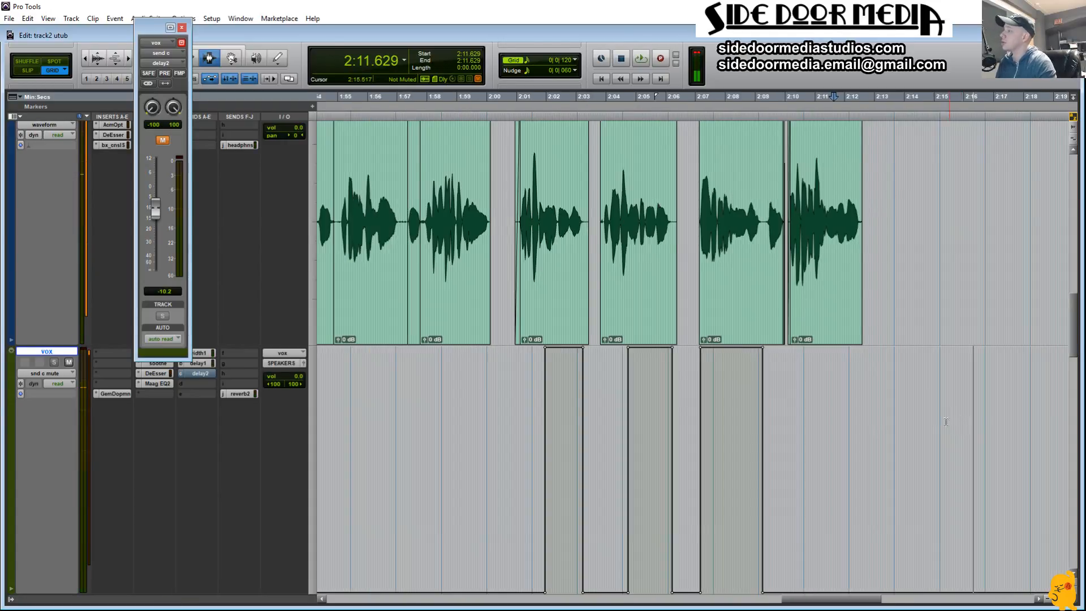
Step: Close the delay2 send window and reduce the height of all tracks so they fit together in the edit view
{"action": "left_click", "coordinate": [182, 27]}
{"action": "scroll", "coordinate": [266, 198], "scroll_direction": "up", "scroll_amount": 5}
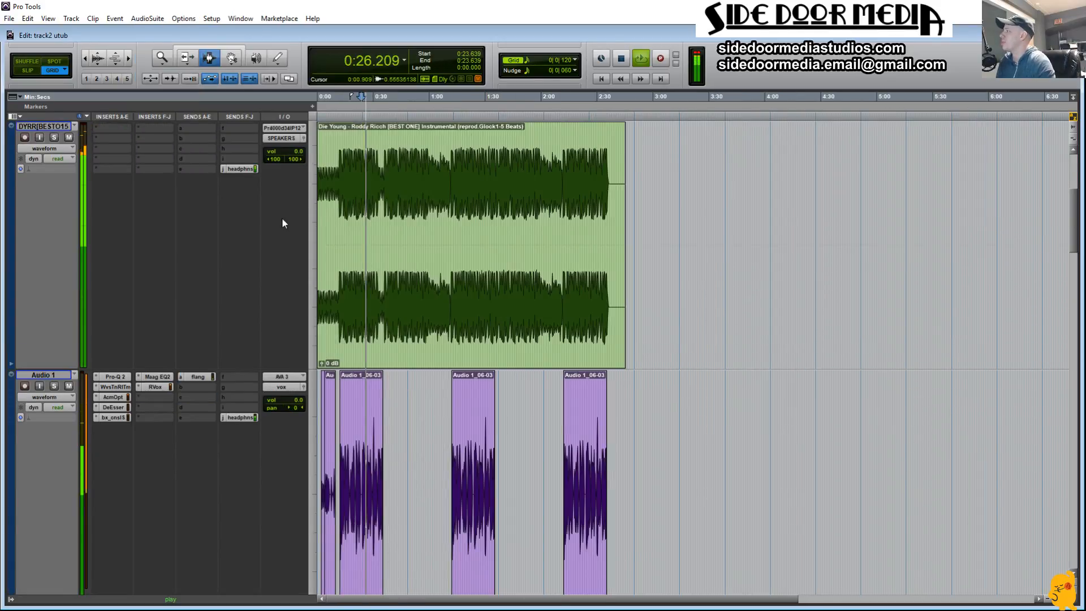
{"action": "scroll", "coordinate": [282, 218], "scroll_direction": "down", "scroll_amount": 3}
{"action": "scroll", "coordinate": [282, 217], "scroll_direction": "up", "scroll_amount": 3}
{"action": "left_click_drag", "start_coordinate": [38, 369], "coordinate": [41, 186]}
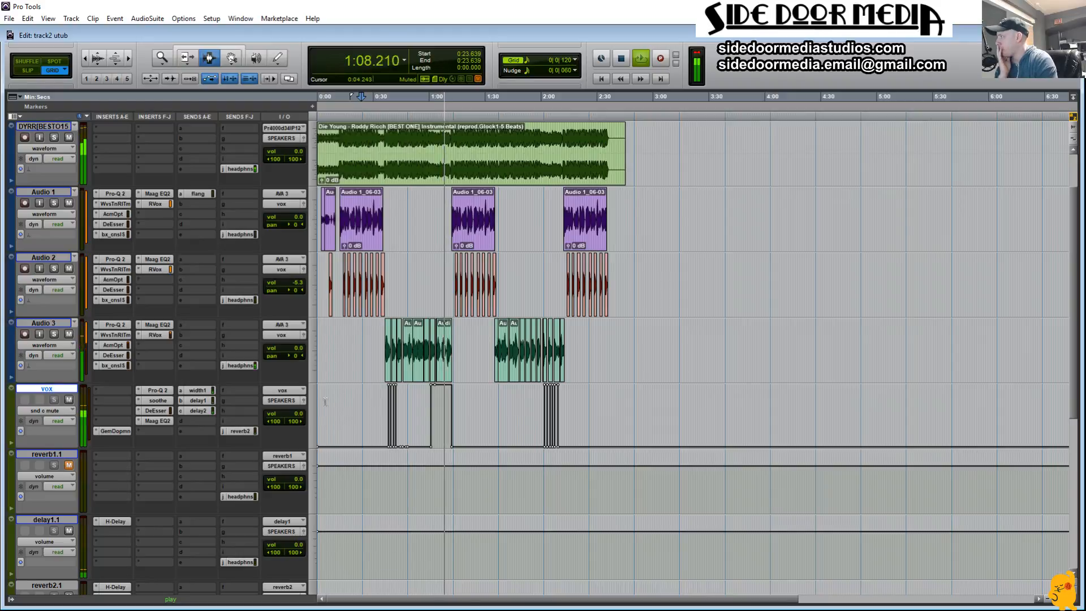
Step: Raise the high-pass filter frequency and lower the compression ratio in the bx_console SSL 4000 E on Audio 2
{"action": "left_click", "coordinate": [115, 299]}
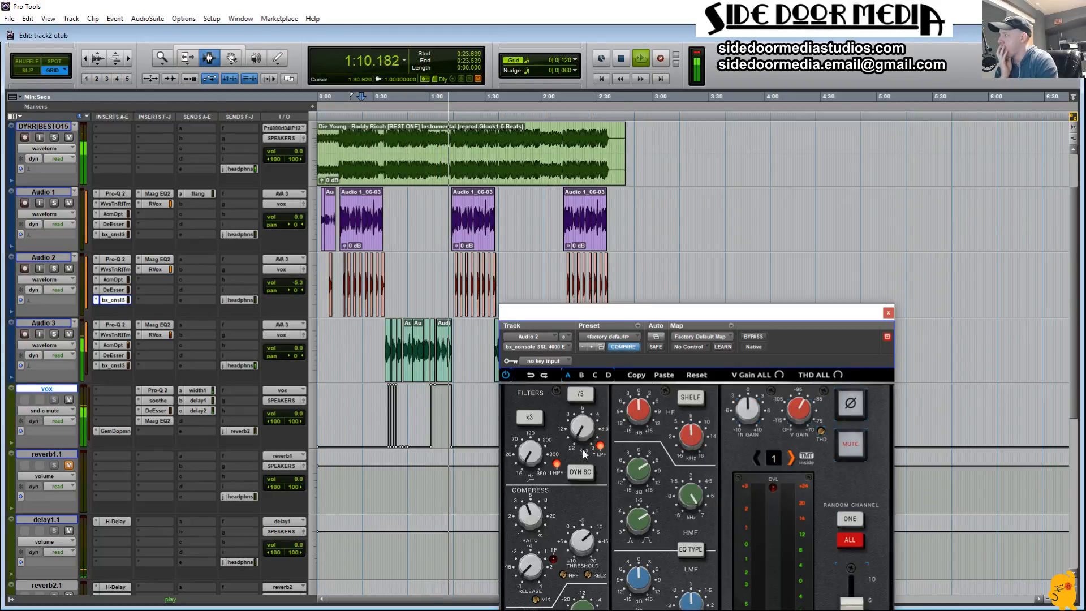
{"action": "left_click_drag", "start_coordinate": [531, 453], "coordinate": [535, 428]}
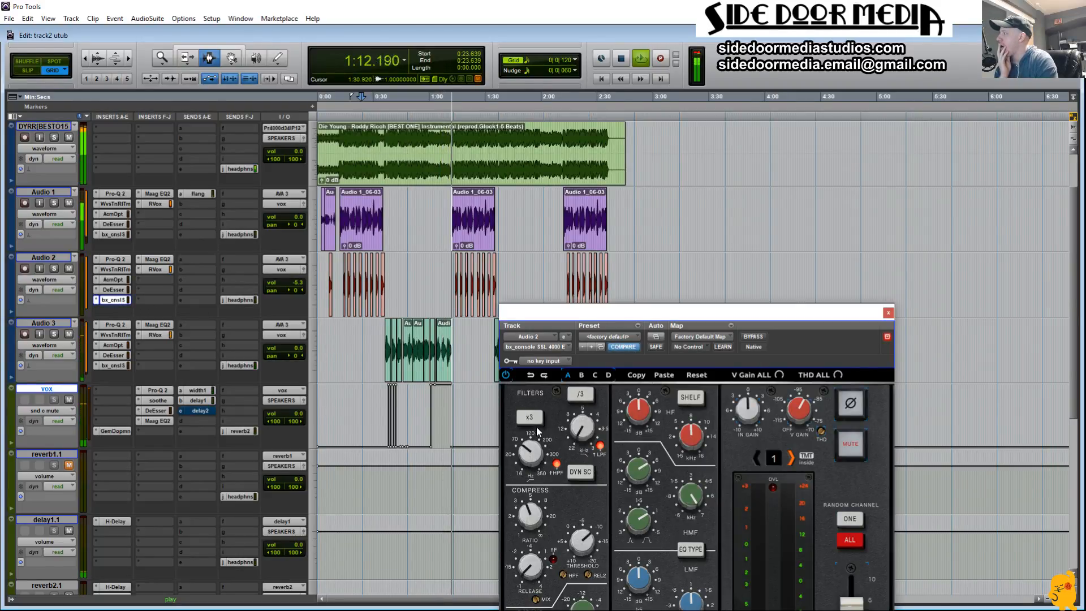
{"action": "left_click_drag", "start_coordinate": [599, 312], "coordinate": [678, 182]}
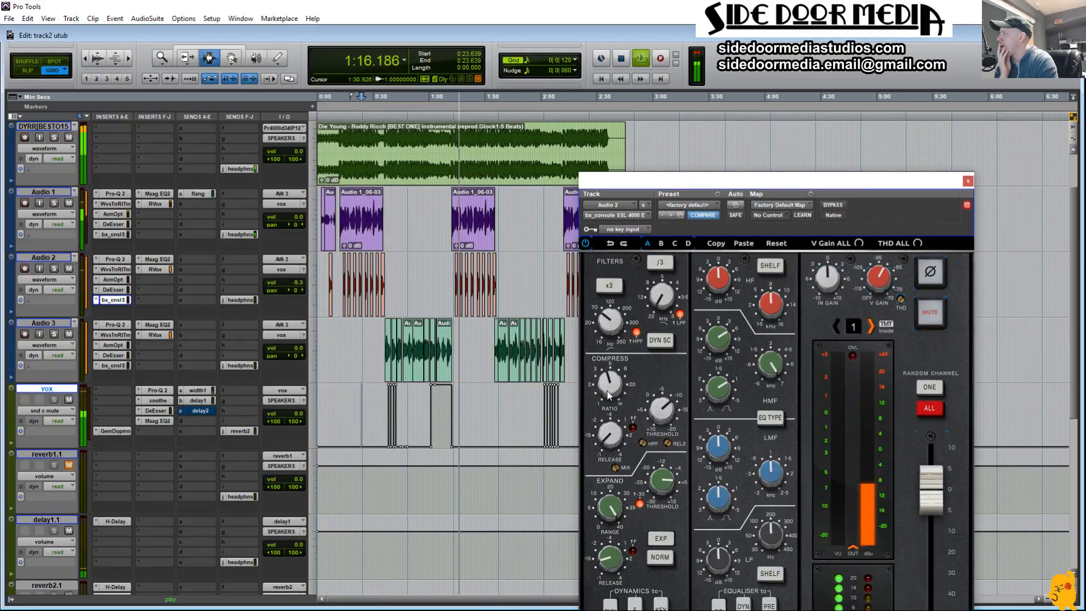
{"action": "mouse_move", "coordinate": [615, 331]}
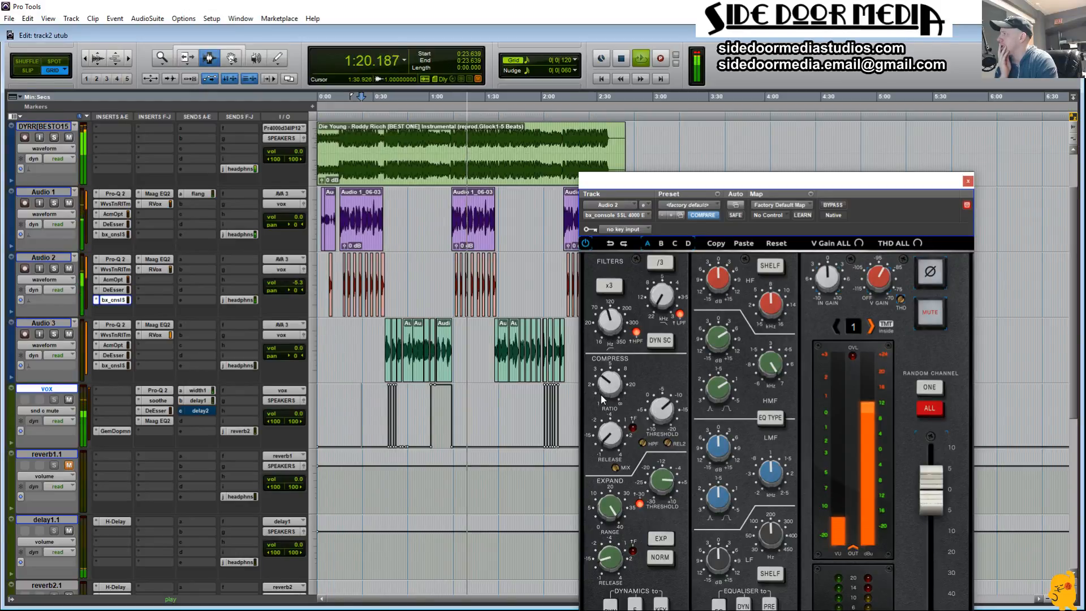
{"action": "left_click_drag", "start_coordinate": [738, 188], "coordinate": [786, 93]}
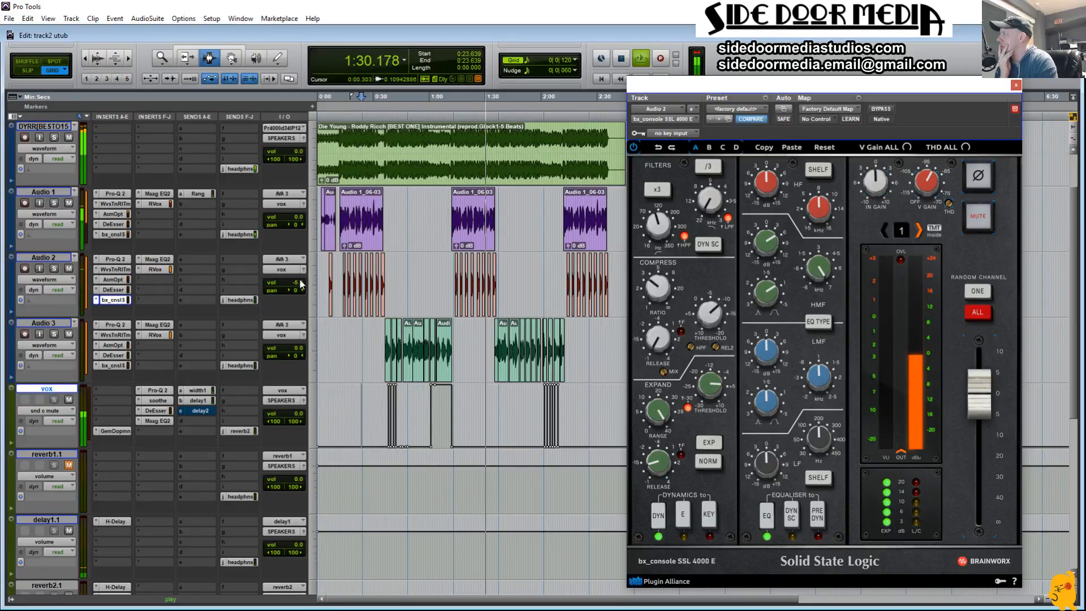
Step: Set the Audio 2 track volume to -5.9 dB during playback and close its SSL console plug-in window
{"action": "left_click_drag", "start_coordinate": [300, 284], "coordinate": [300, 285]}
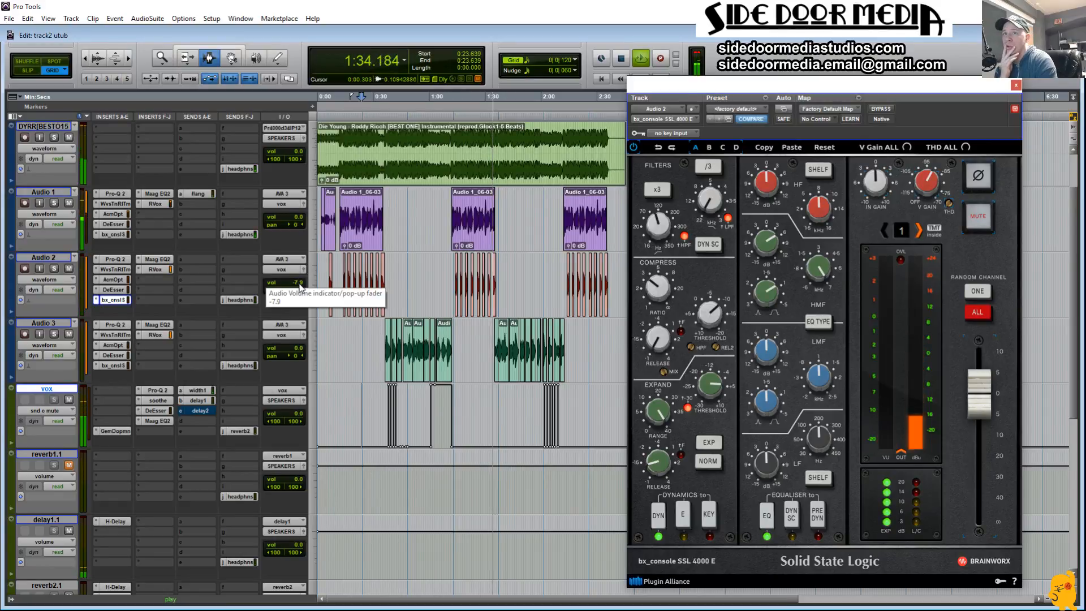
{"action": "left_click_drag", "start_coordinate": [300, 287], "coordinate": [299, 283]}
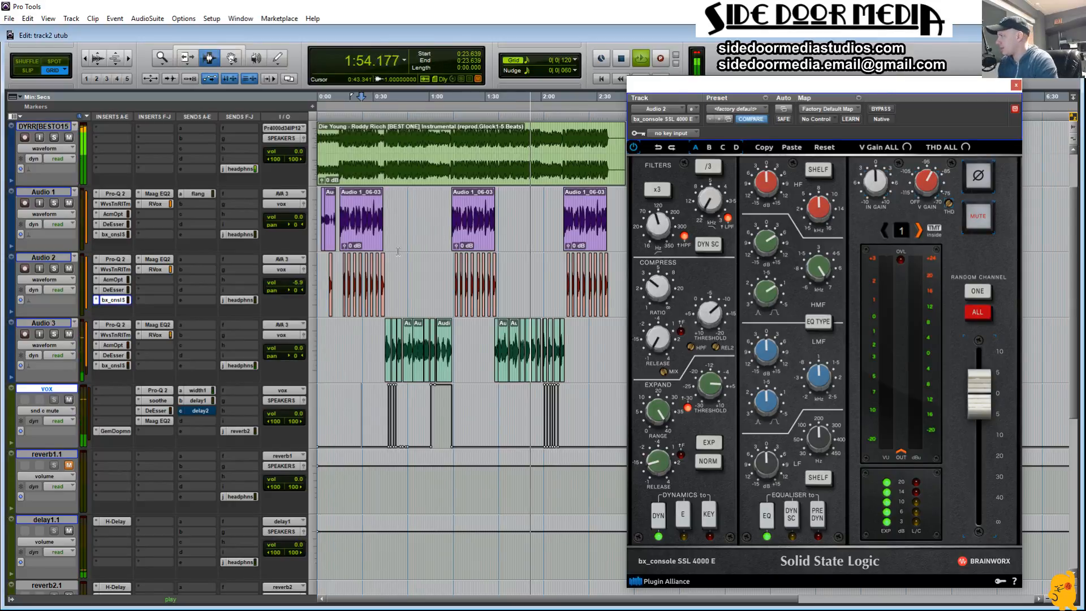
{"action": "left_click", "coordinate": [1016, 85]}
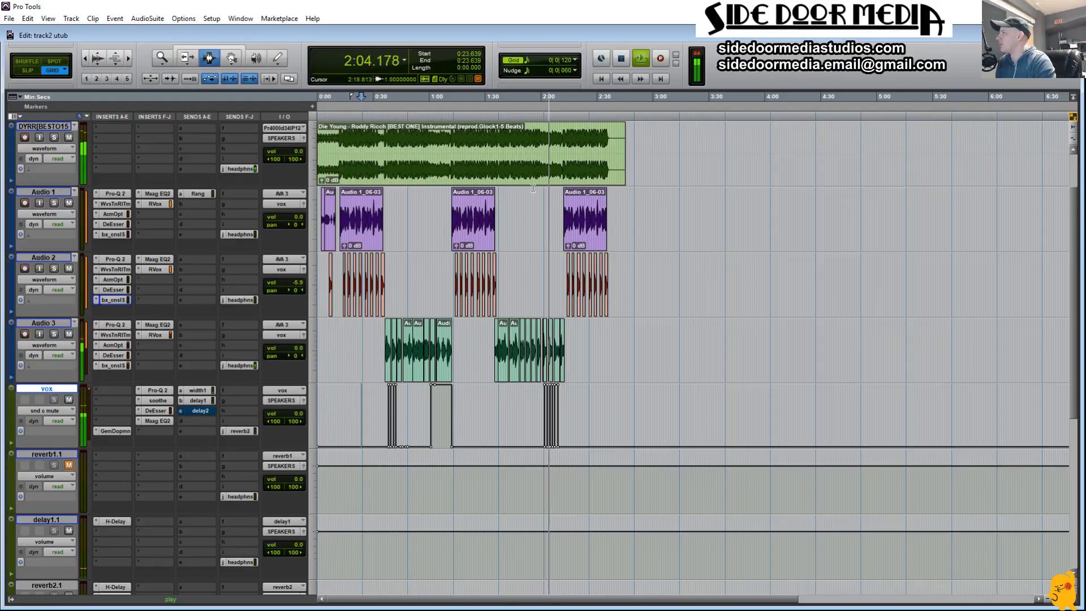
Step: Stop playback after listening through the song and place the edit cursor on vox at 1:33.939
{"action": "left_click_drag", "start_coordinate": [449, 271], "coordinate": [512, 272]}
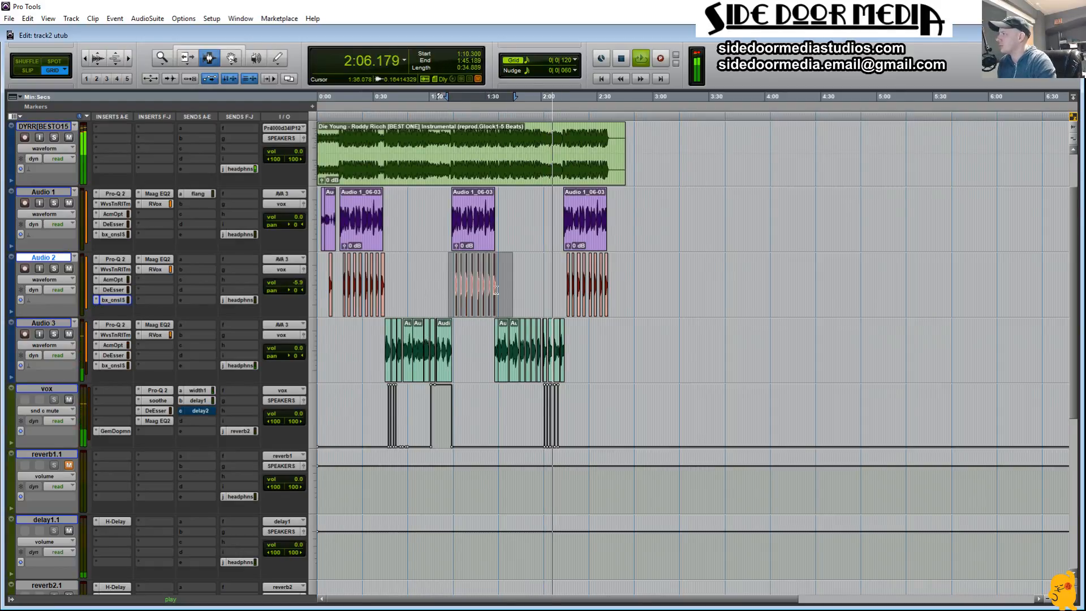
{"action": "left_click", "coordinate": [501, 290]}
{"action": "key", "text": "space"}
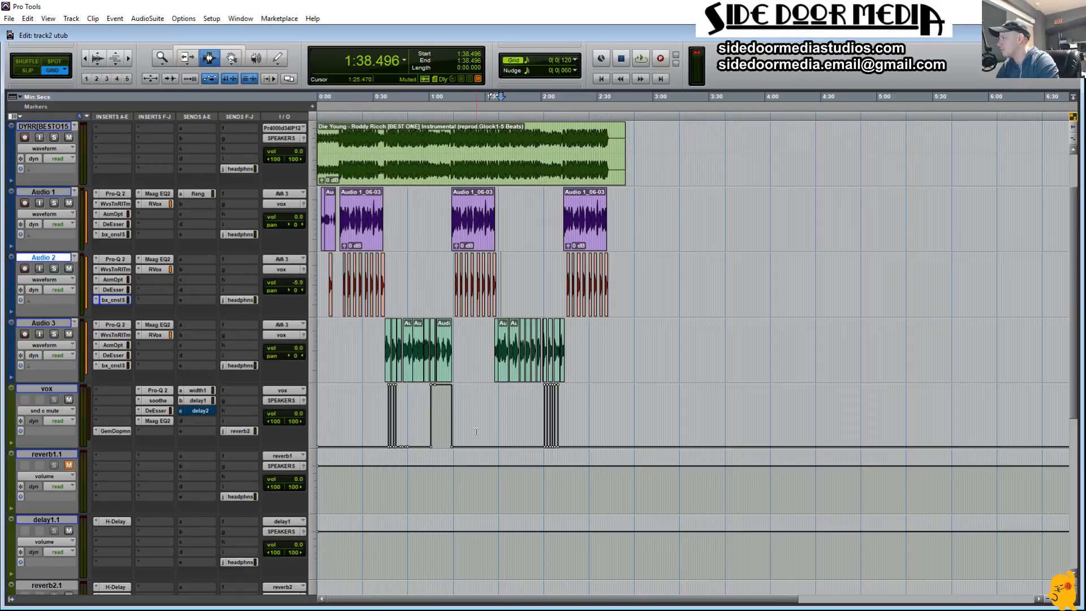
{"action": "left_click", "coordinate": [494, 399]}
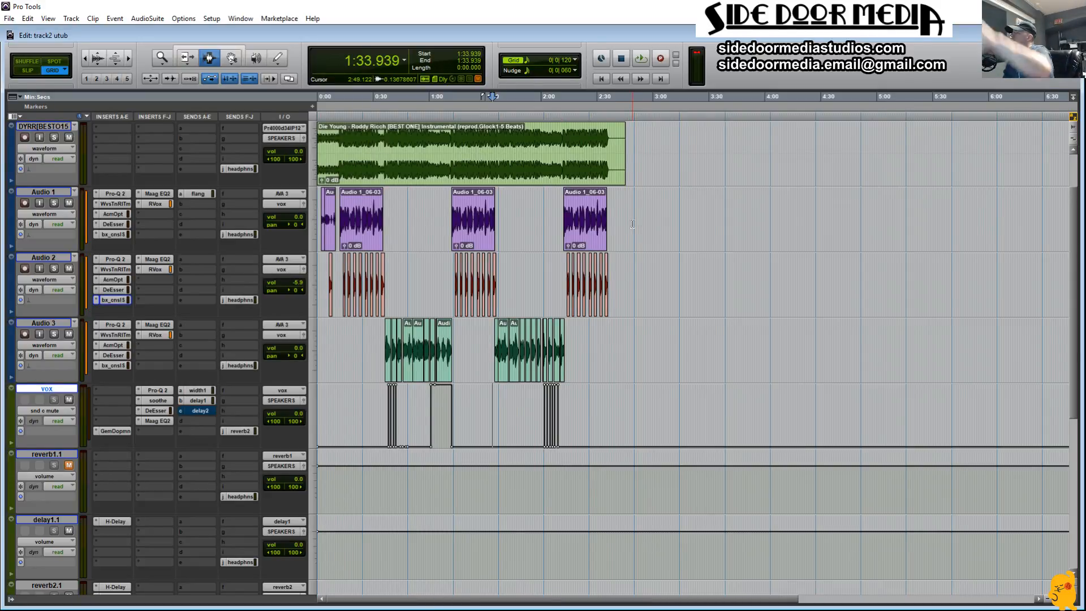
{"action": "scroll", "coordinate": [97, 178], "scroll_direction": "up", "scroll_amount": 2}
{"action": "left_click", "coordinate": [165, 216]}
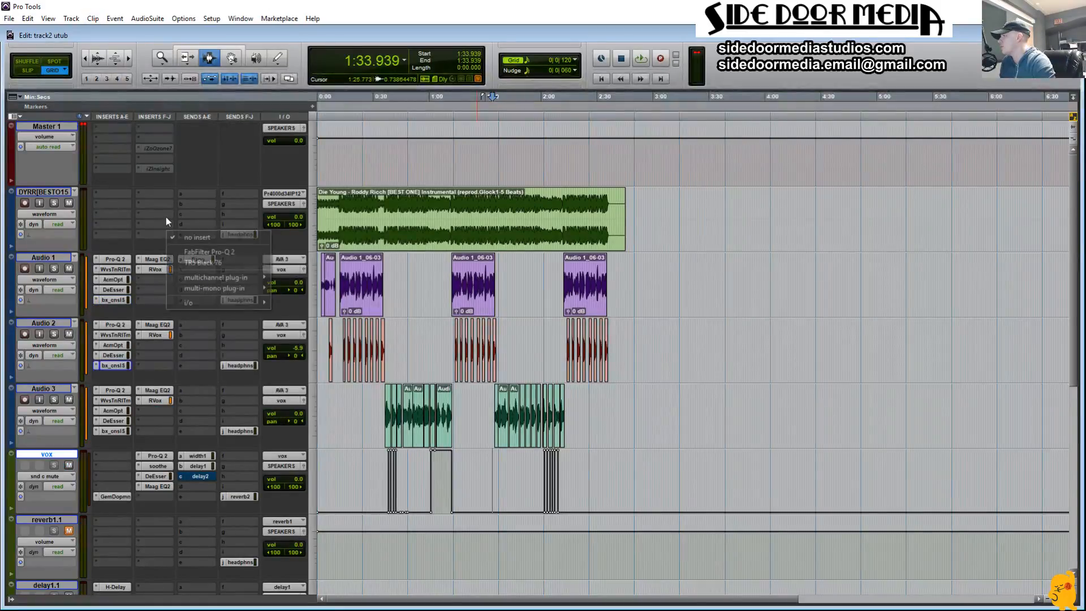
{"action": "mouse_move", "coordinate": [247, 276]}
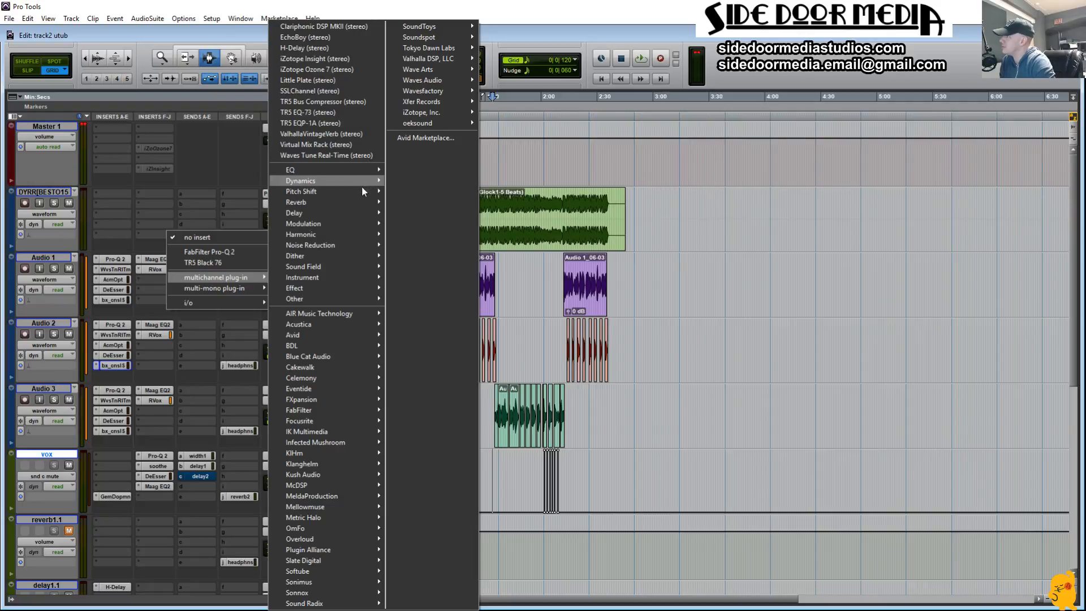
{"action": "mouse_move", "coordinate": [365, 181]}
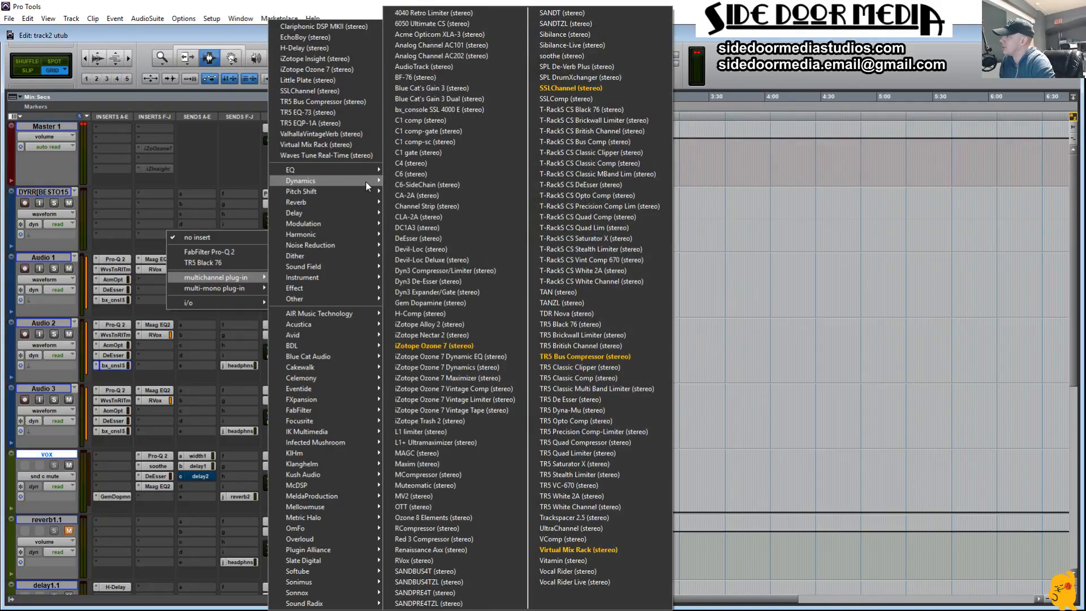
{"action": "left_click", "coordinate": [884, 258]}
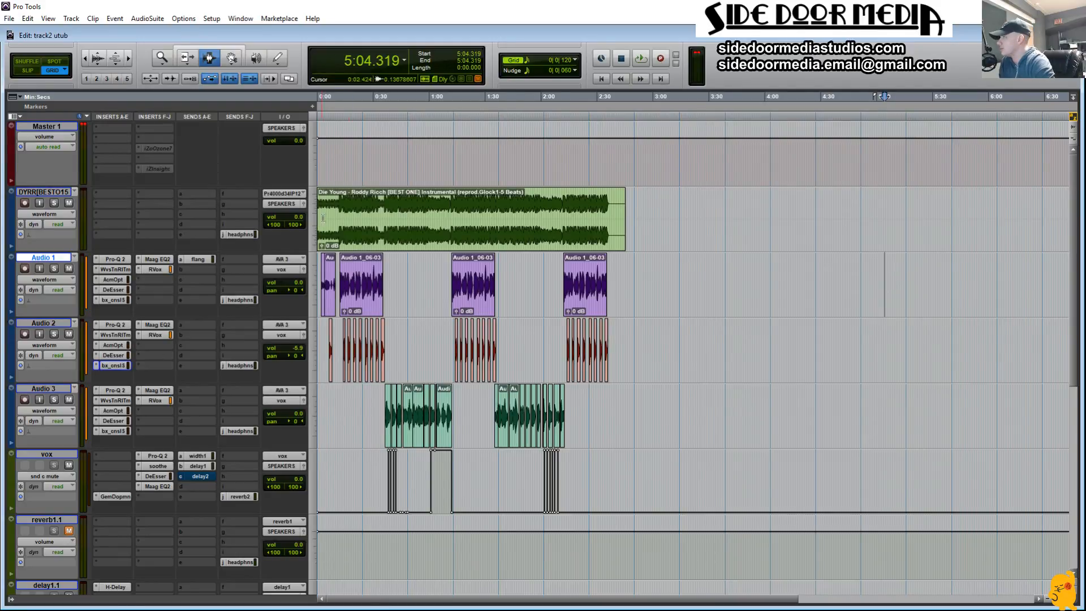